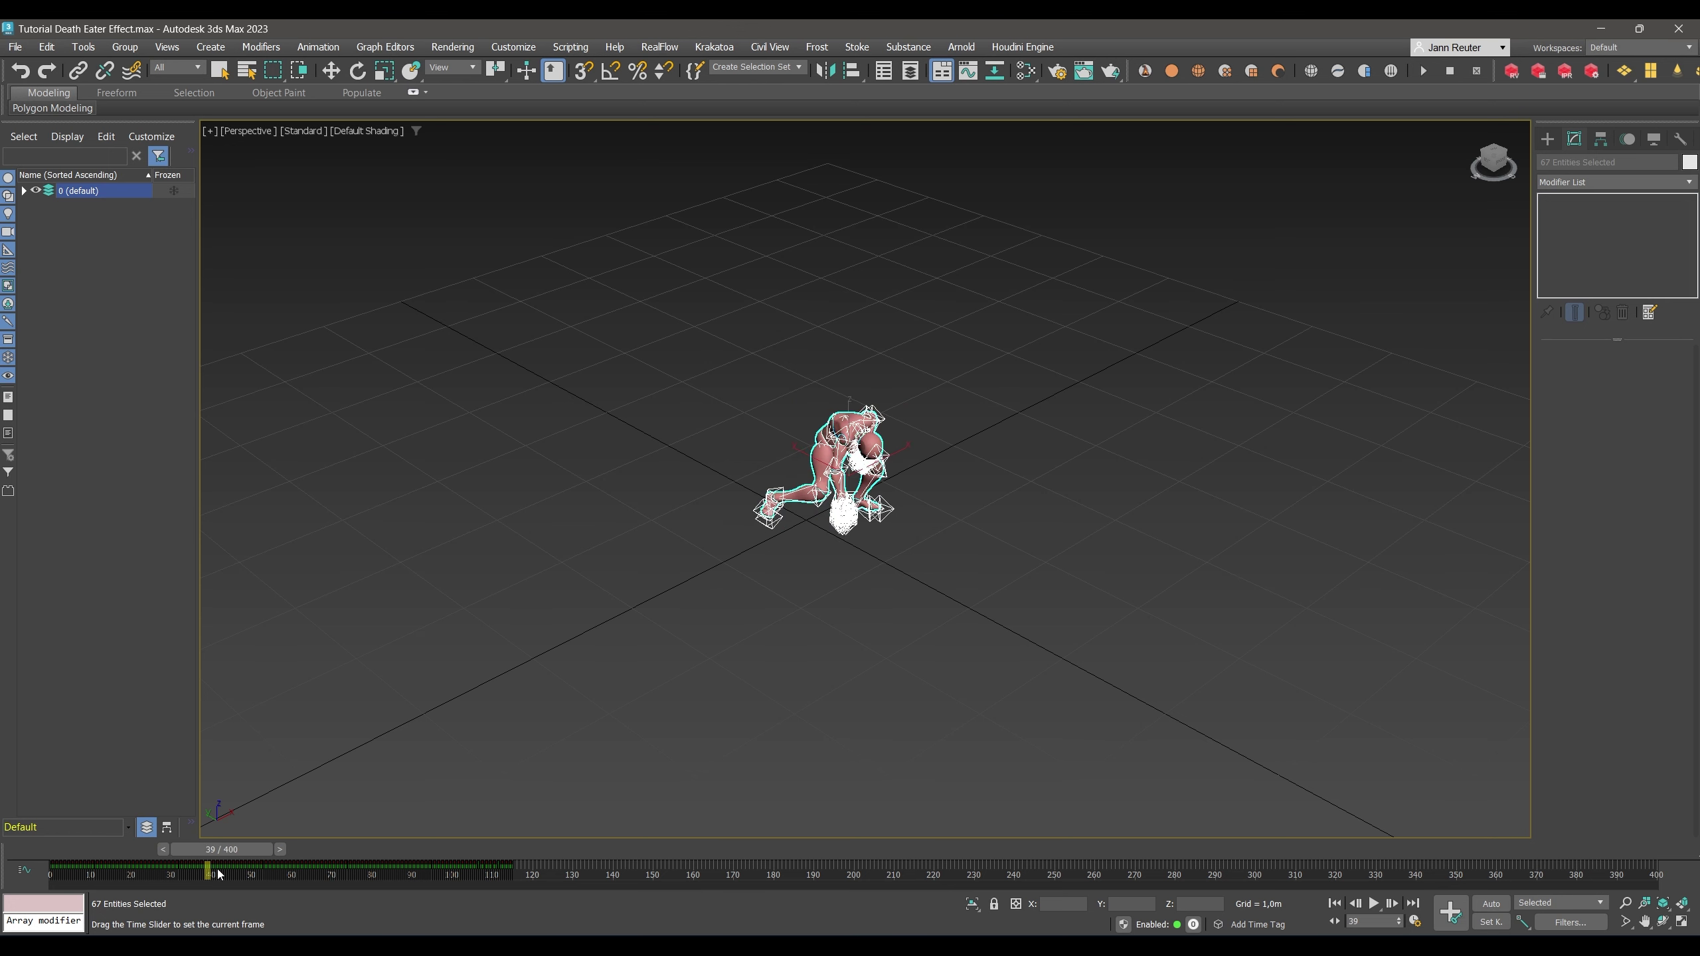
Scale all of the selected character's animation keys to 200%, ending near frame 230, then deselect it and return to frame 0.
{"action": "key", "text": "w"}
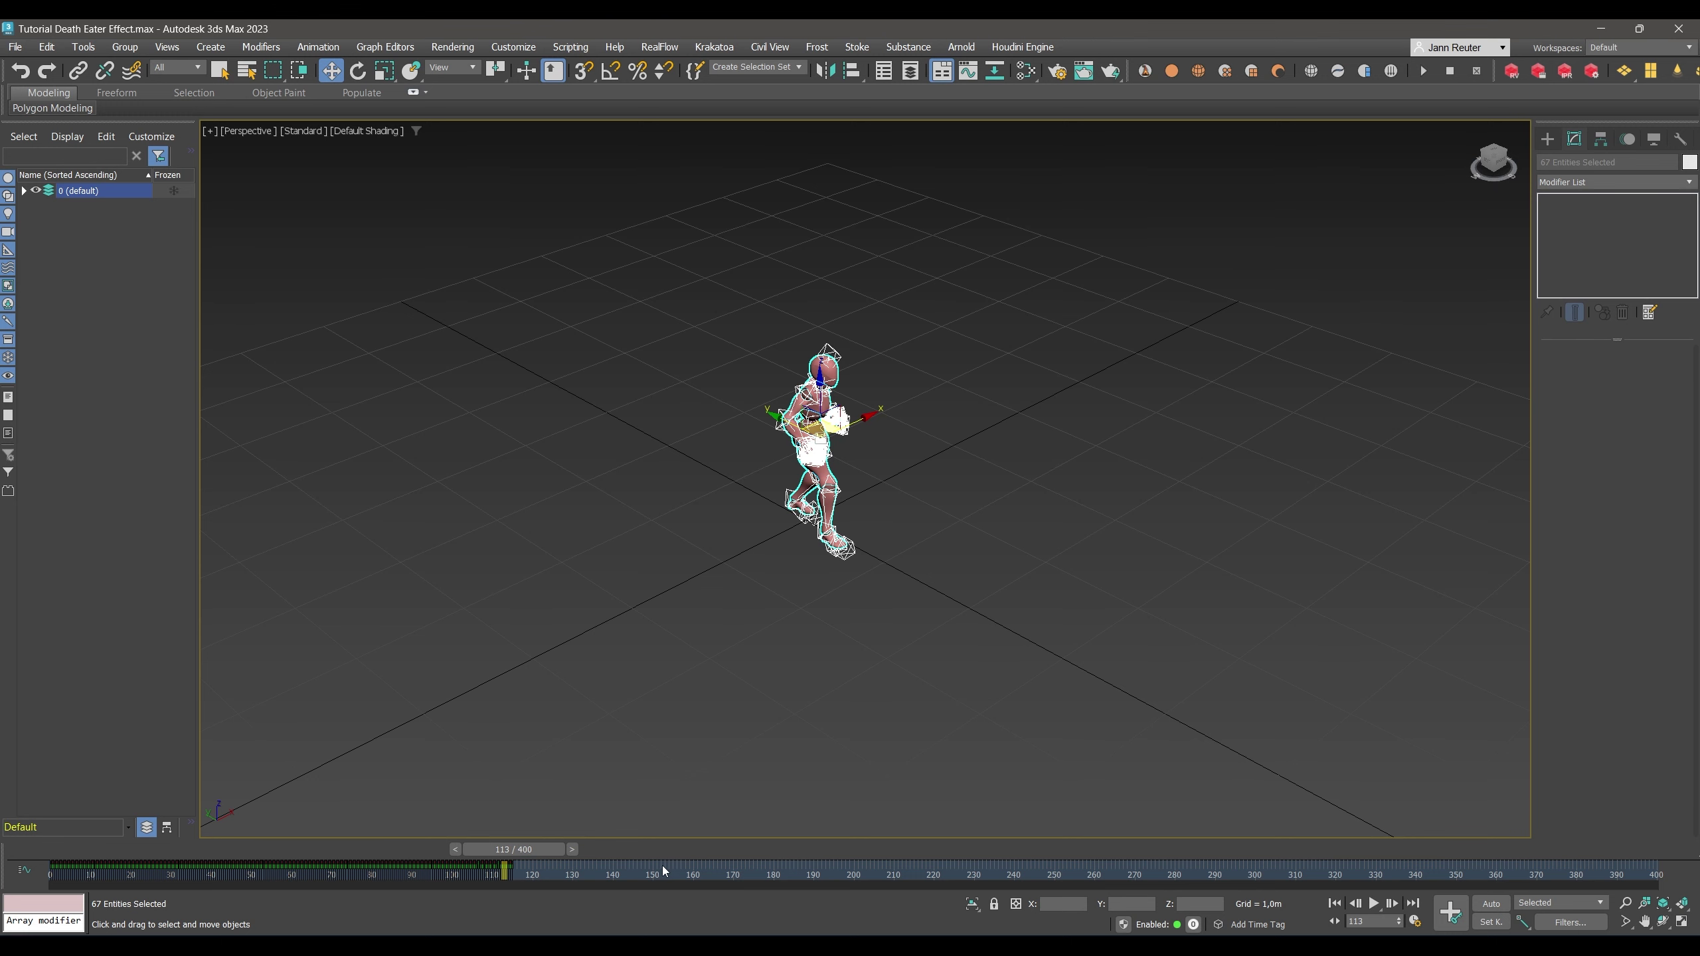
{"action": "left_click_drag", "start_coordinate": [13, 867], "coordinate": [613, 913]}
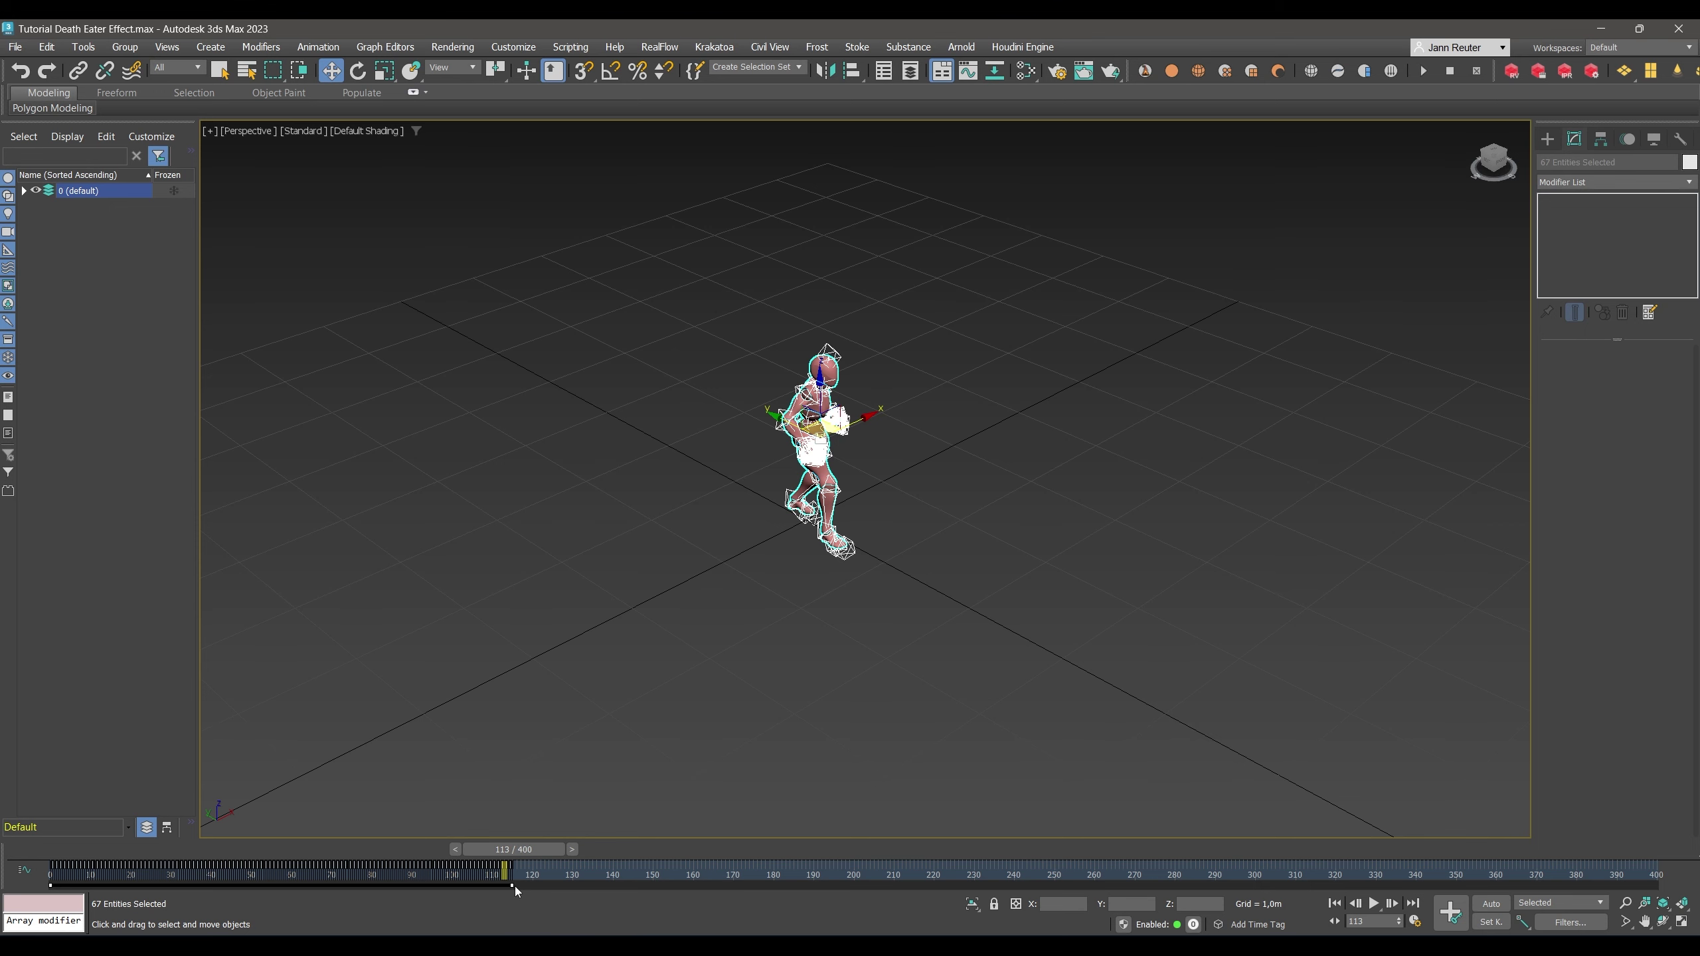
{"action": "left_click_drag", "start_coordinate": [509, 884], "coordinate": [973, 885]}
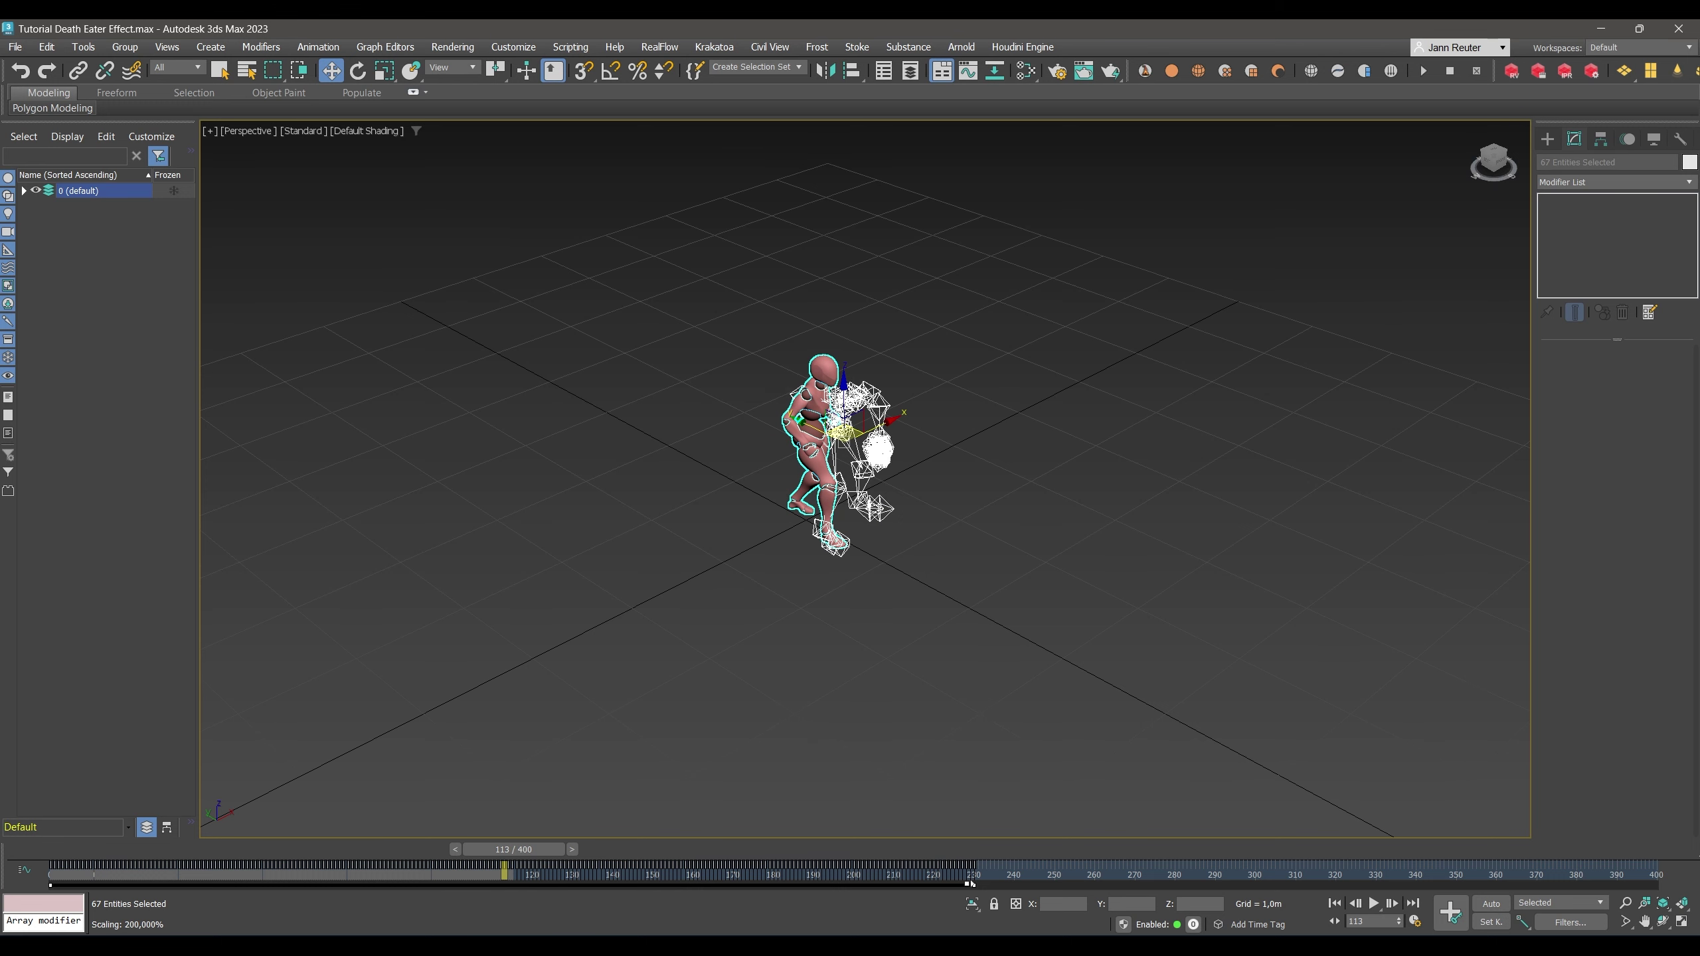
{"action": "left_click", "coordinate": [1073, 314]}
{"action": "key", "text": "Home"}
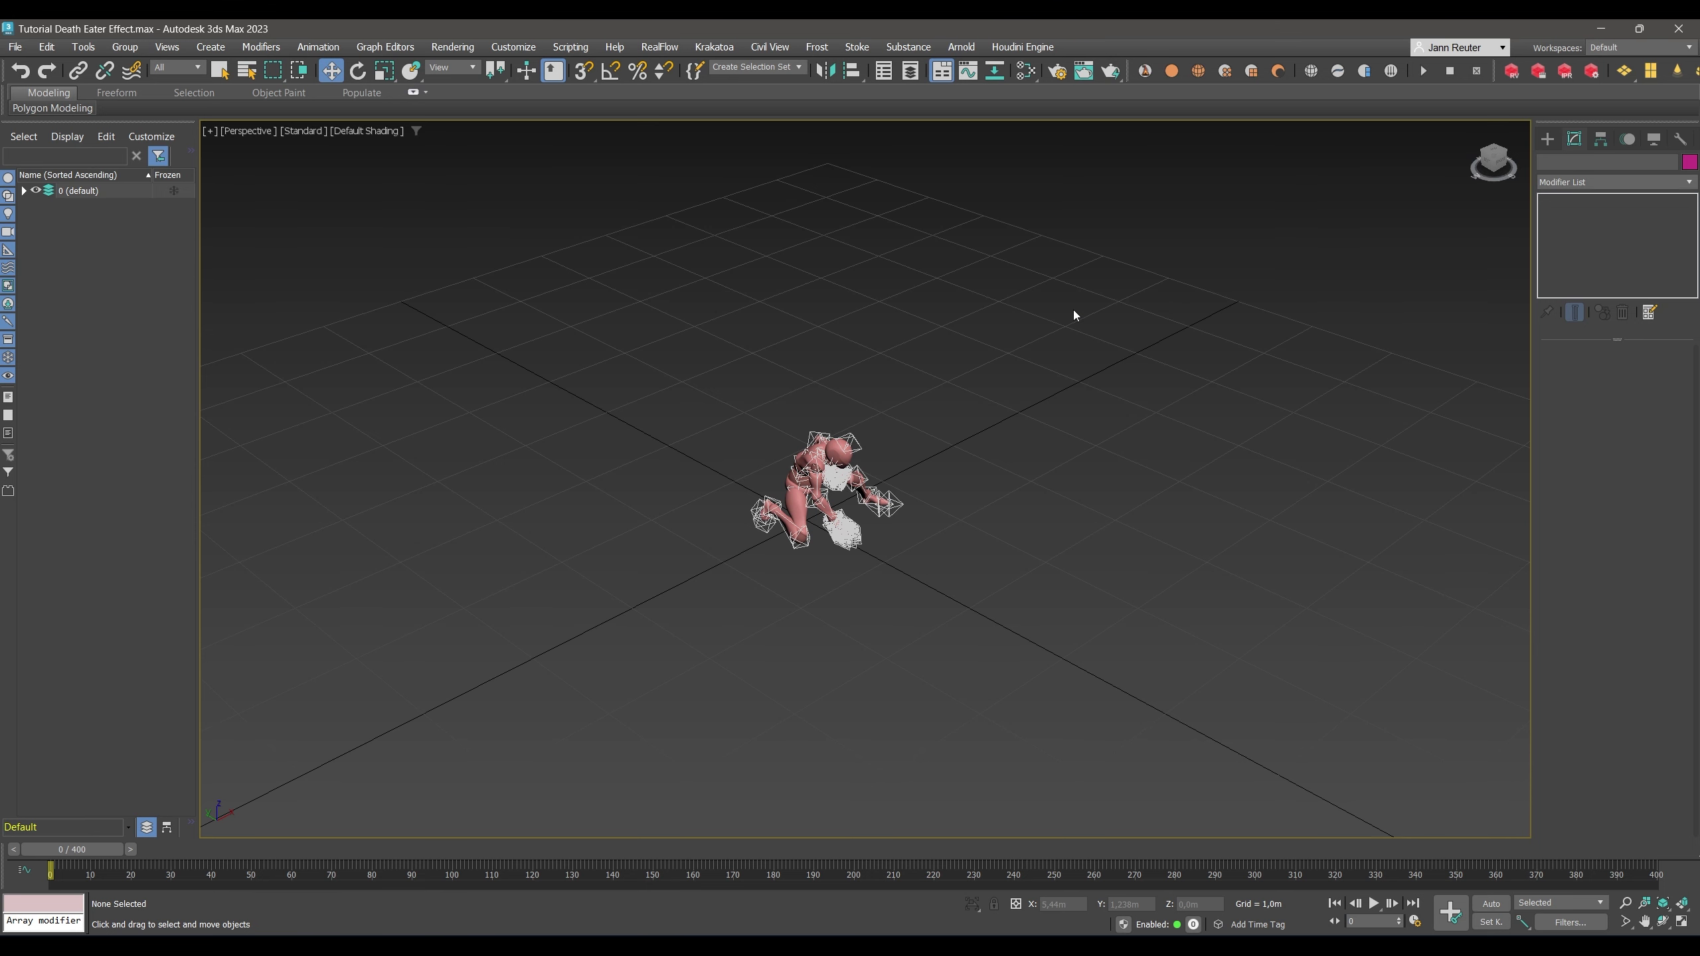
Create a FumeFX simulation container beside the character, about 6 m wide, 1 m long and 4.65 m high.
{"action": "left_click", "coordinate": [1547, 139]}
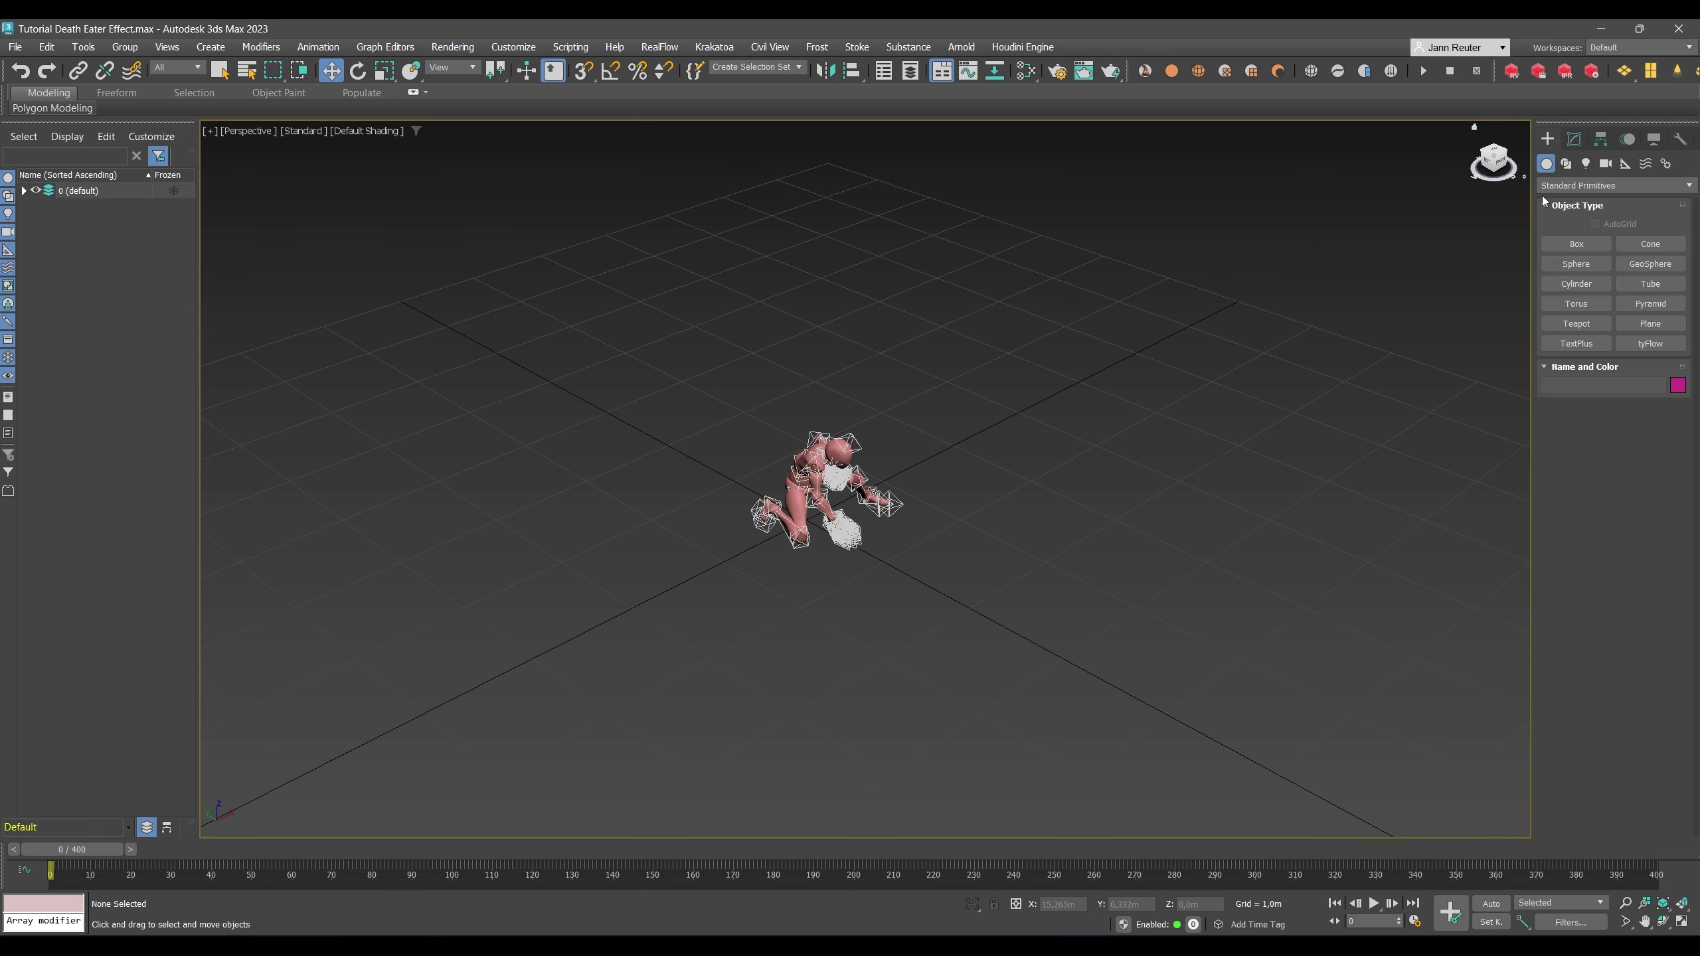
{"action": "left_click", "coordinate": [1580, 186]}
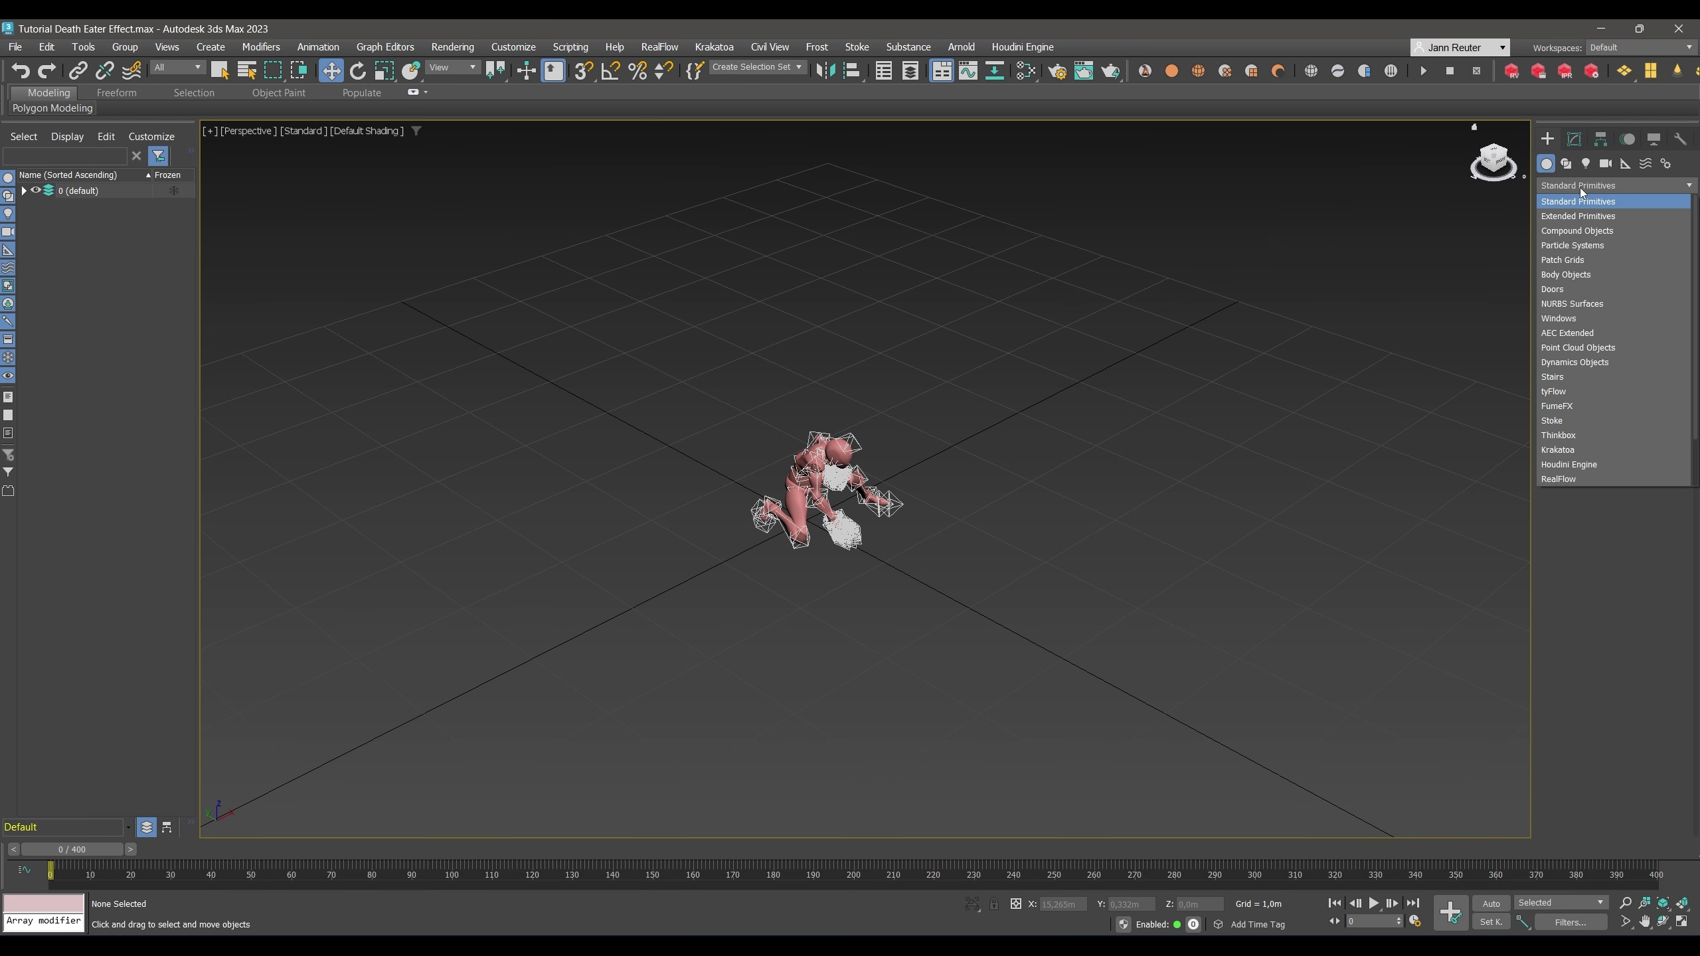
{"action": "left_click", "coordinate": [1578, 407]}
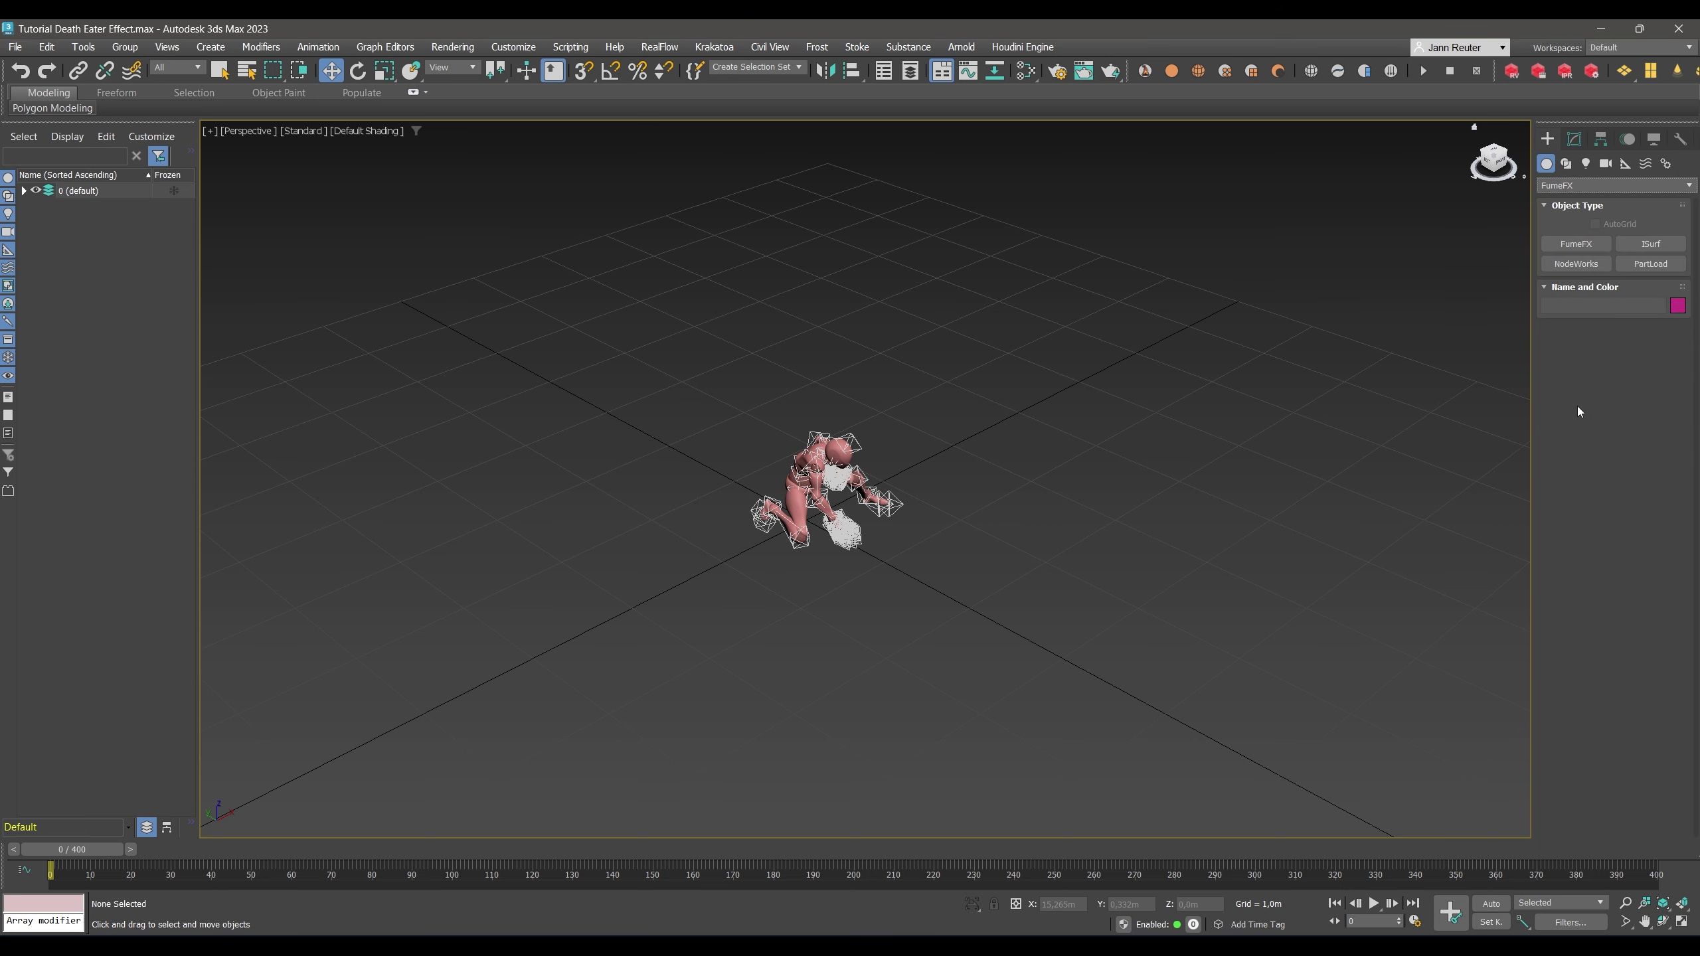
{"action": "left_click", "coordinate": [1577, 244]}
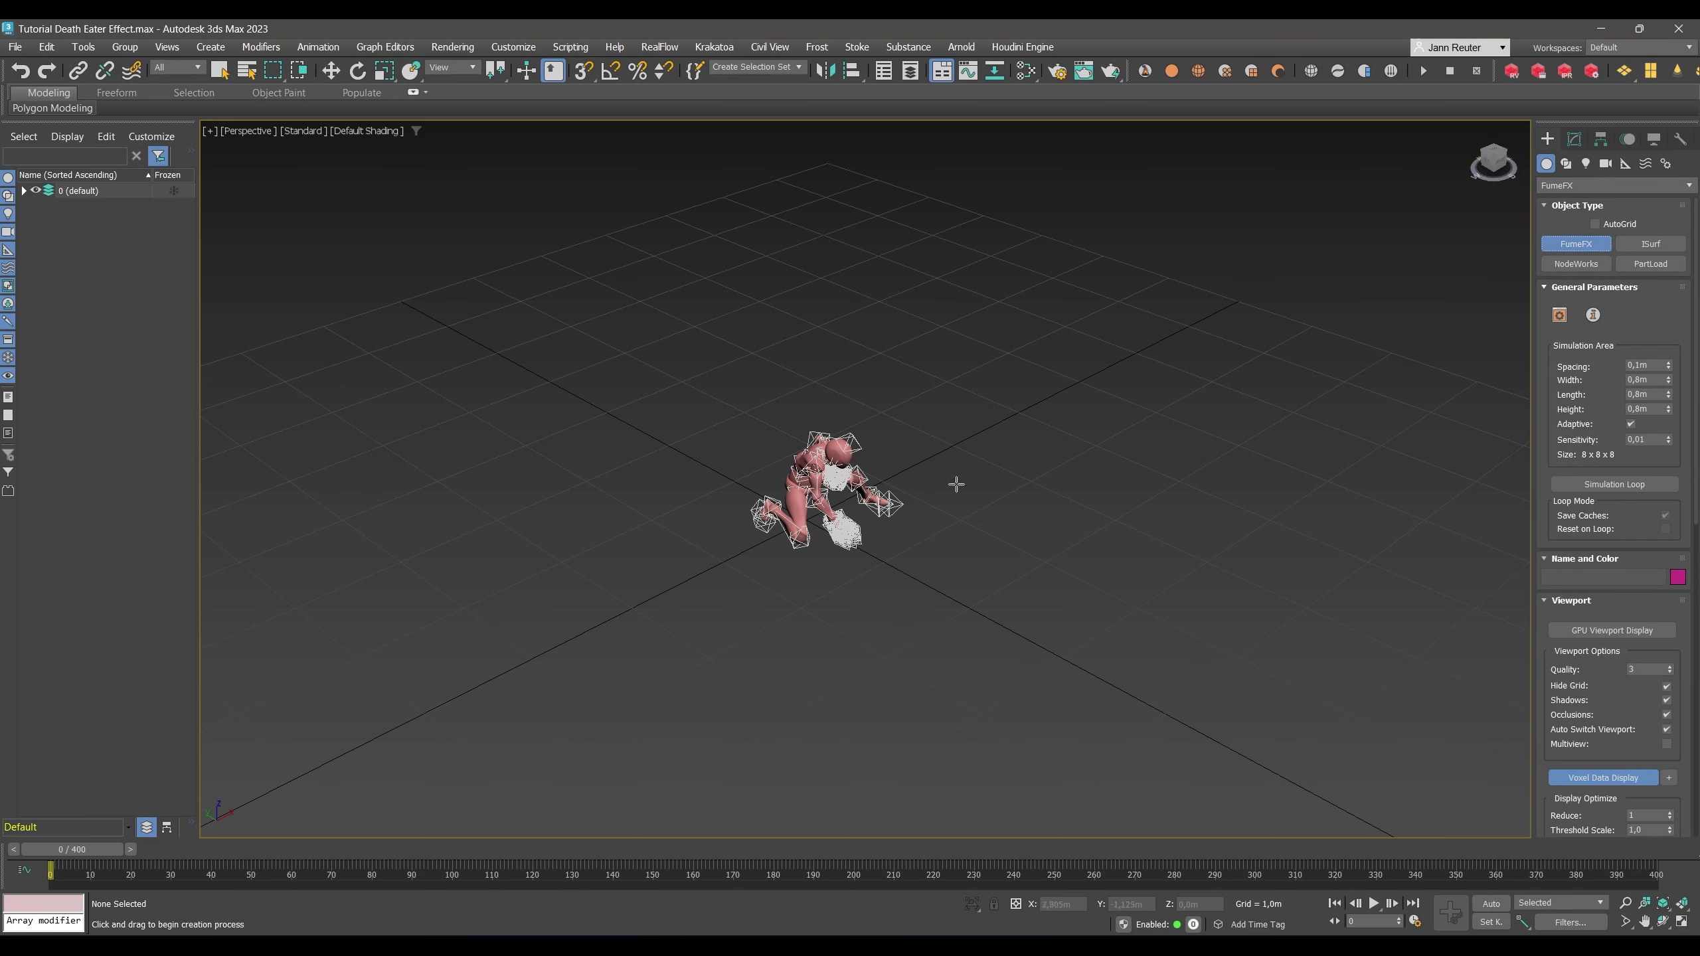
{"action": "left_click_drag", "start_coordinate": [720, 562], "coordinate": [1037, 498]}
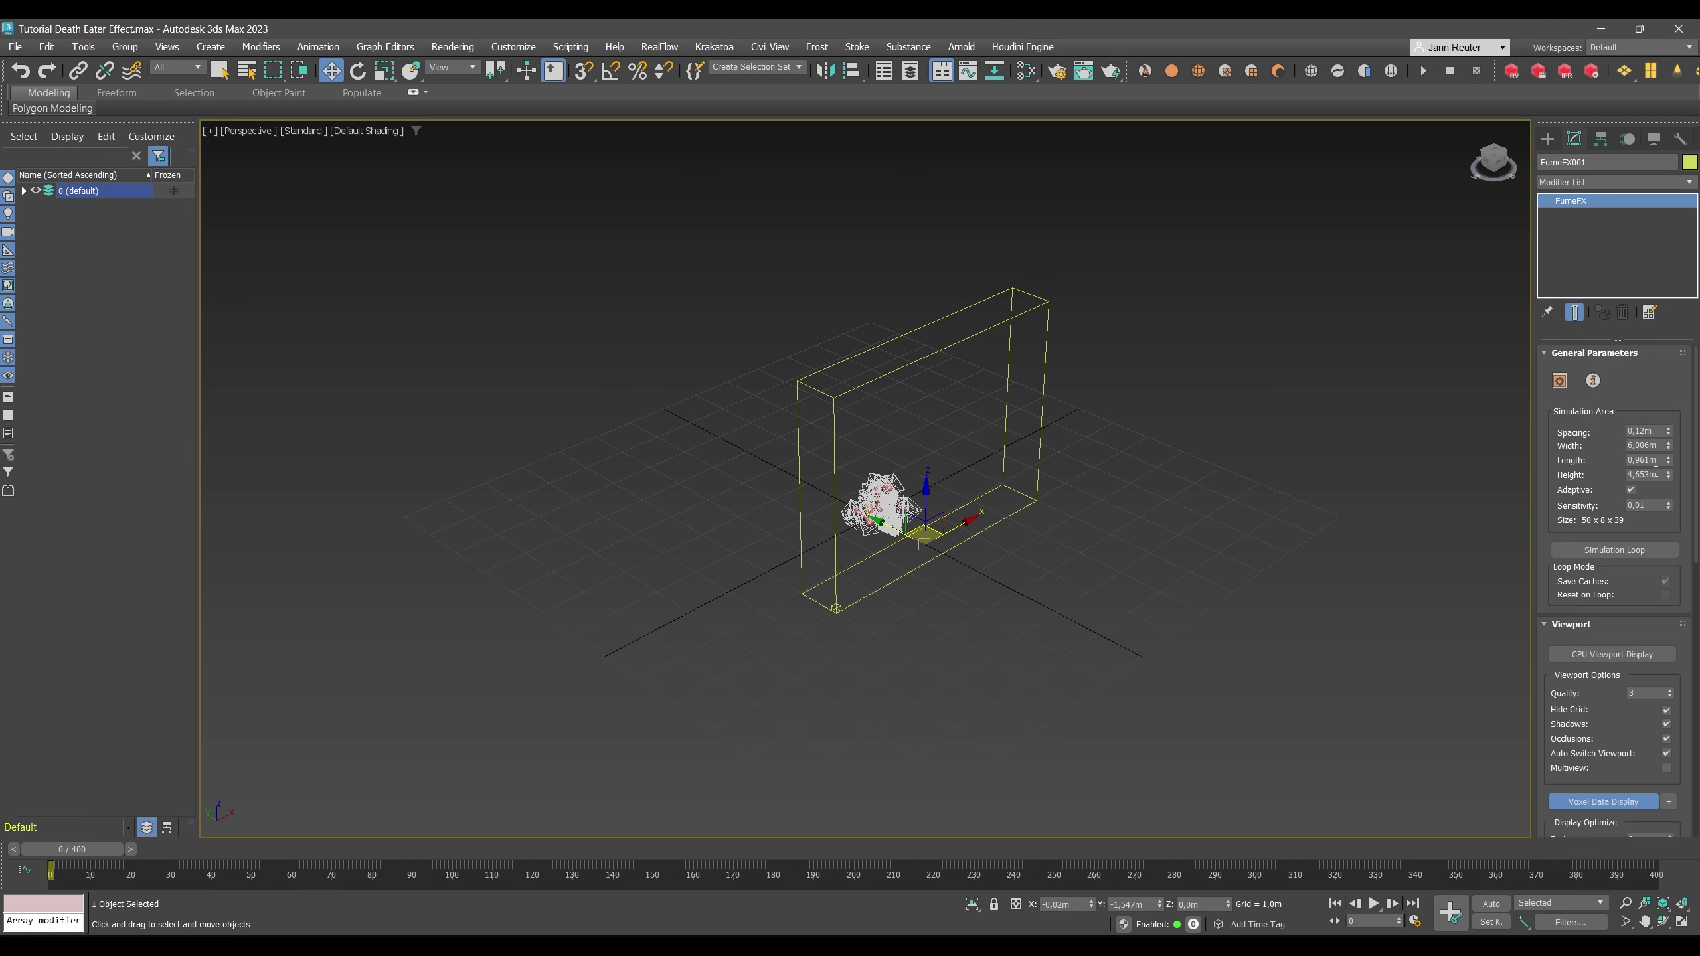
Set the FumeFX container's length to 15 m, height to 8 m and width to 10 m.
{"action": "left_click_drag", "start_coordinate": [1668, 460], "coordinate": [1647, 134]}
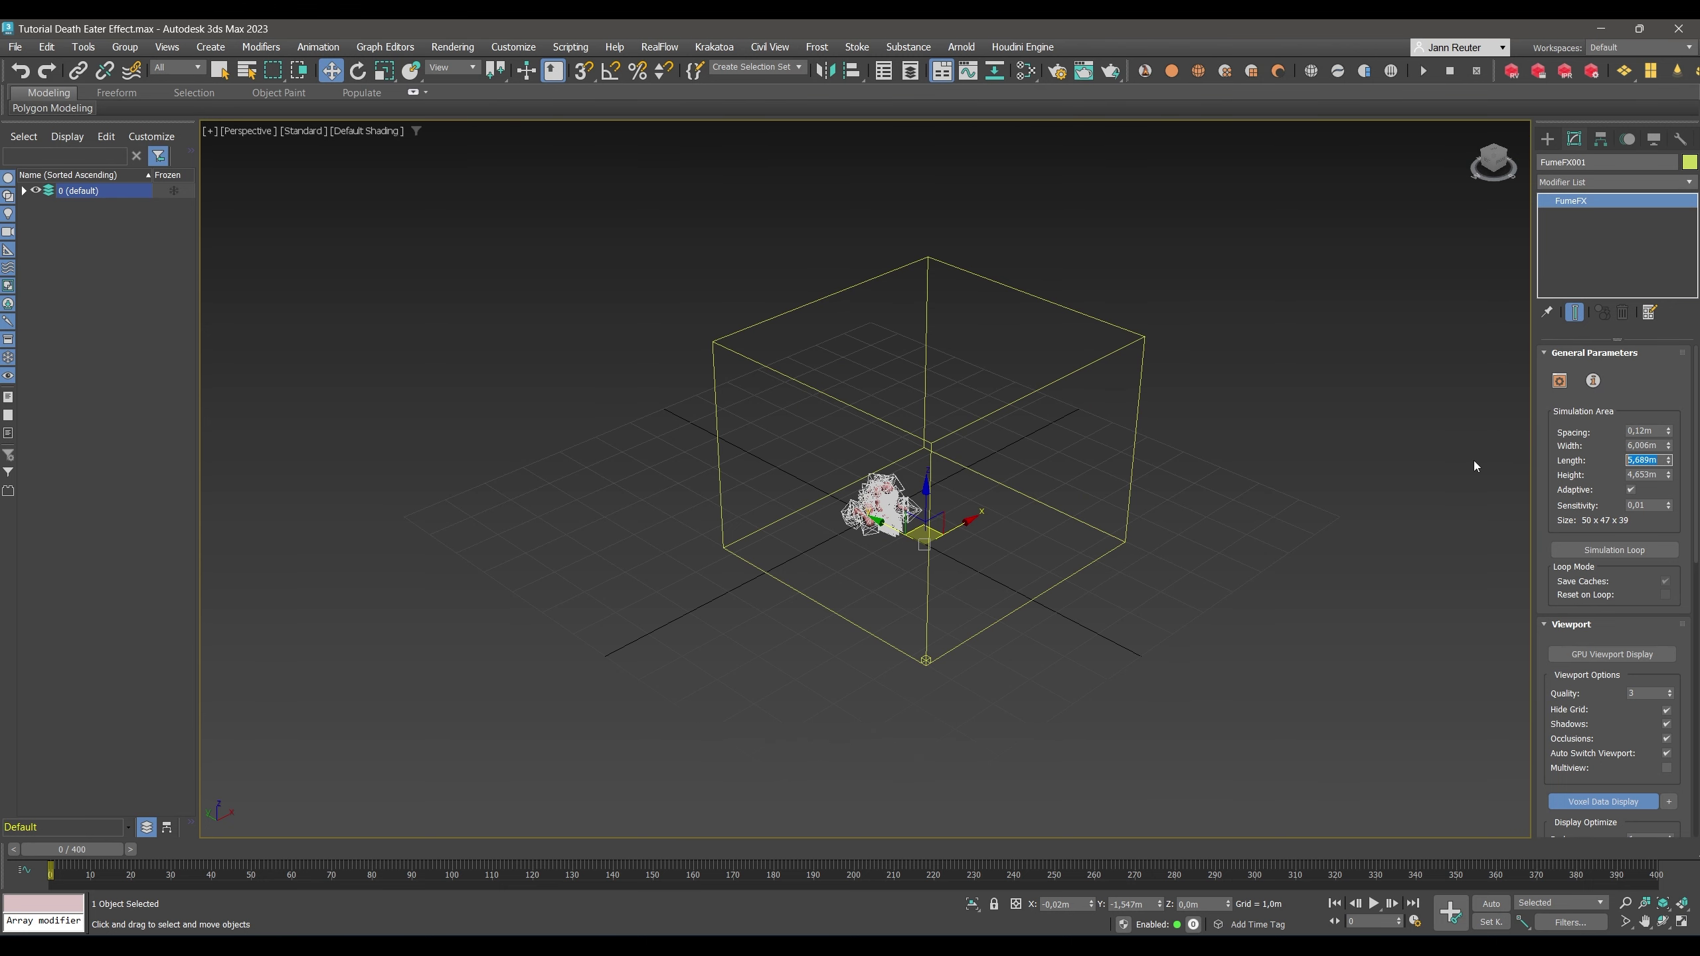
{"action": "type", "text": "15"}
{"action": "key", "text": "Return"}
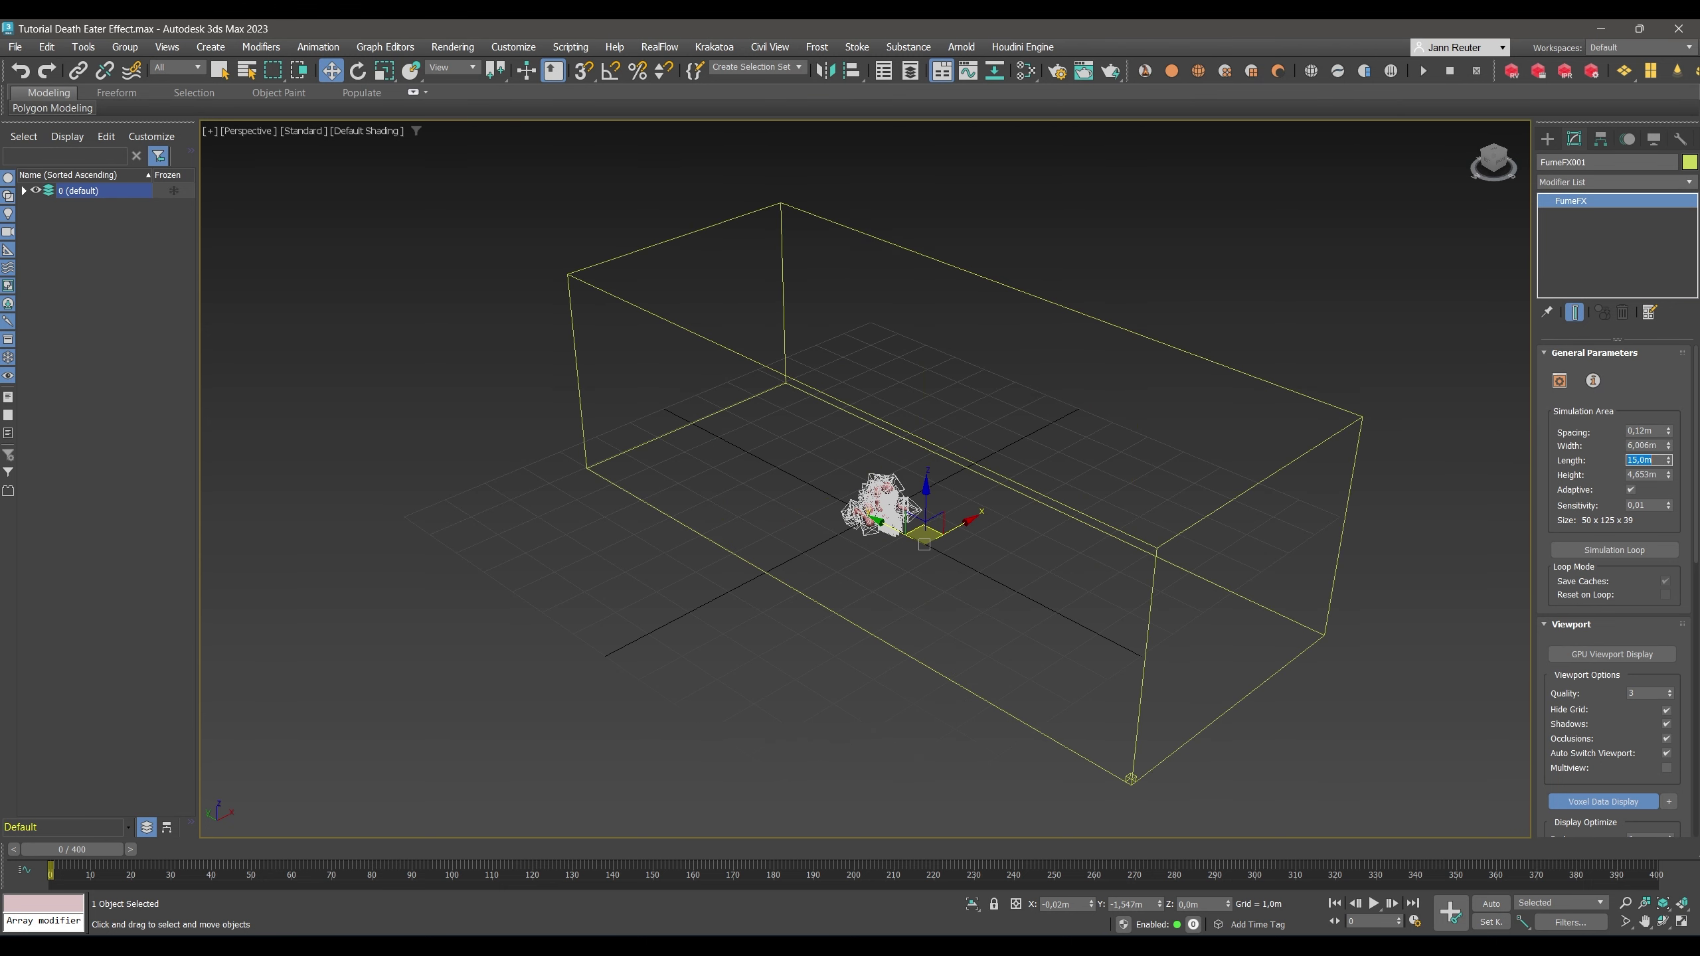
{"action": "left_click_drag", "start_coordinate": [1663, 475], "coordinate": [1628, 475]}
{"action": "type", "text": "8"}
{"action": "key", "text": "Return"}
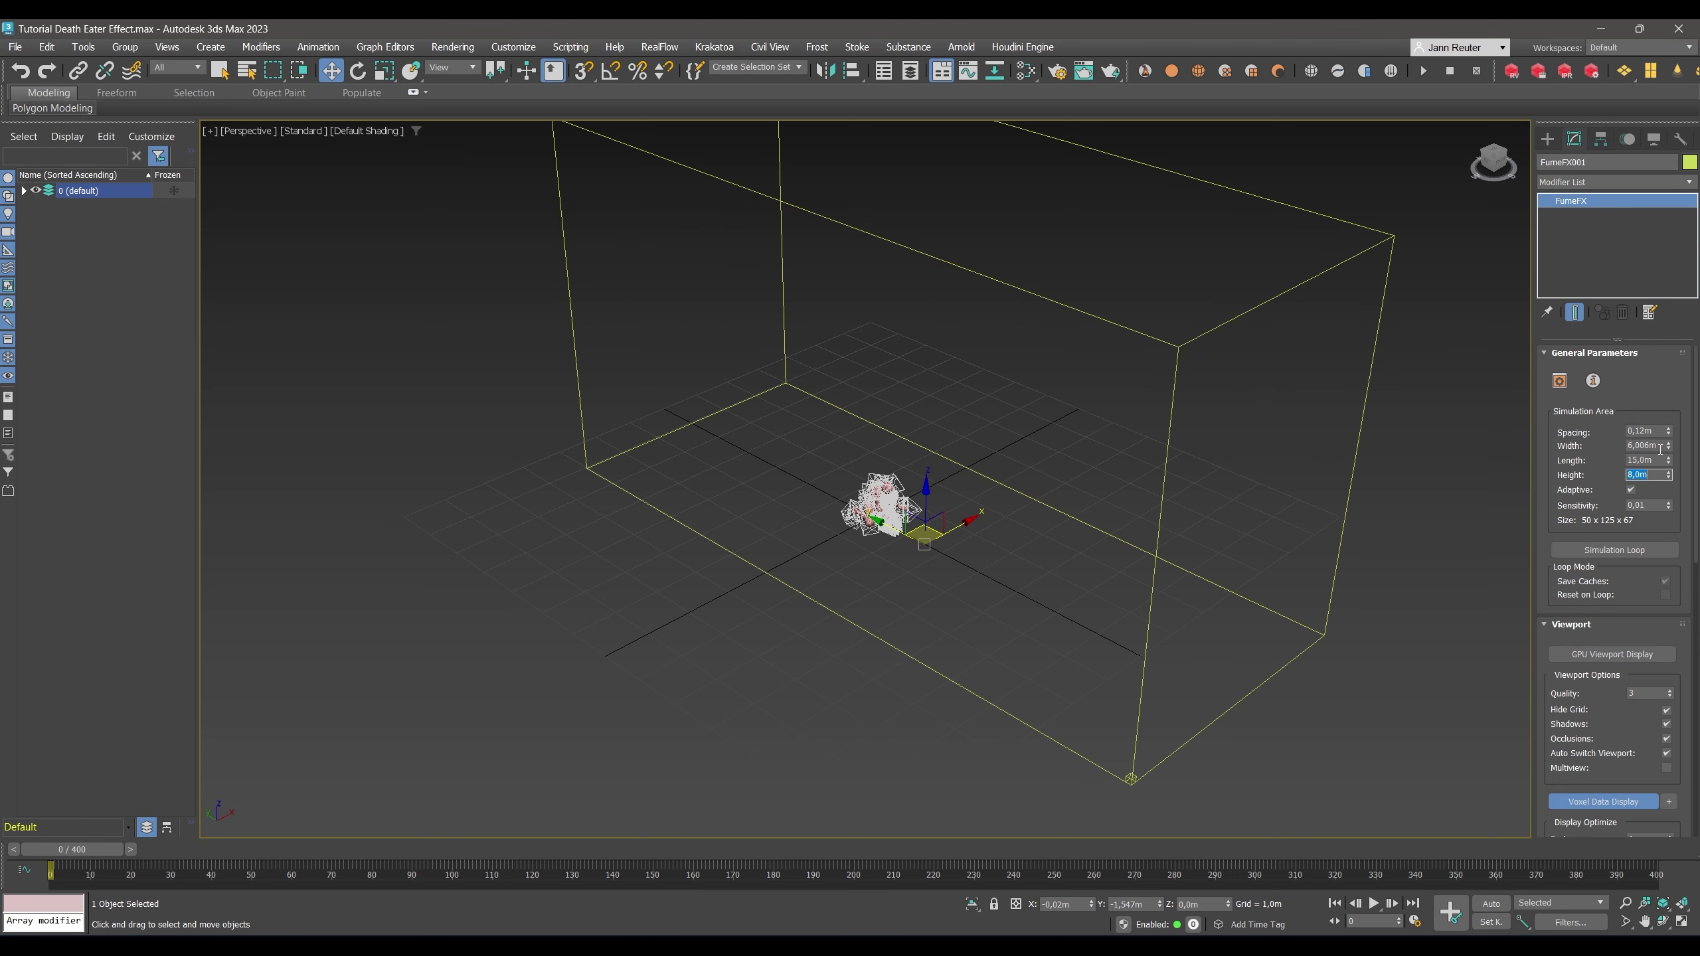
{"action": "left_click_drag", "start_coordinate": [1660, 446], "coordinate": [1627, 446]}
{"action": "type", "text": "10"}
{"action": "key", "text": "Return"}
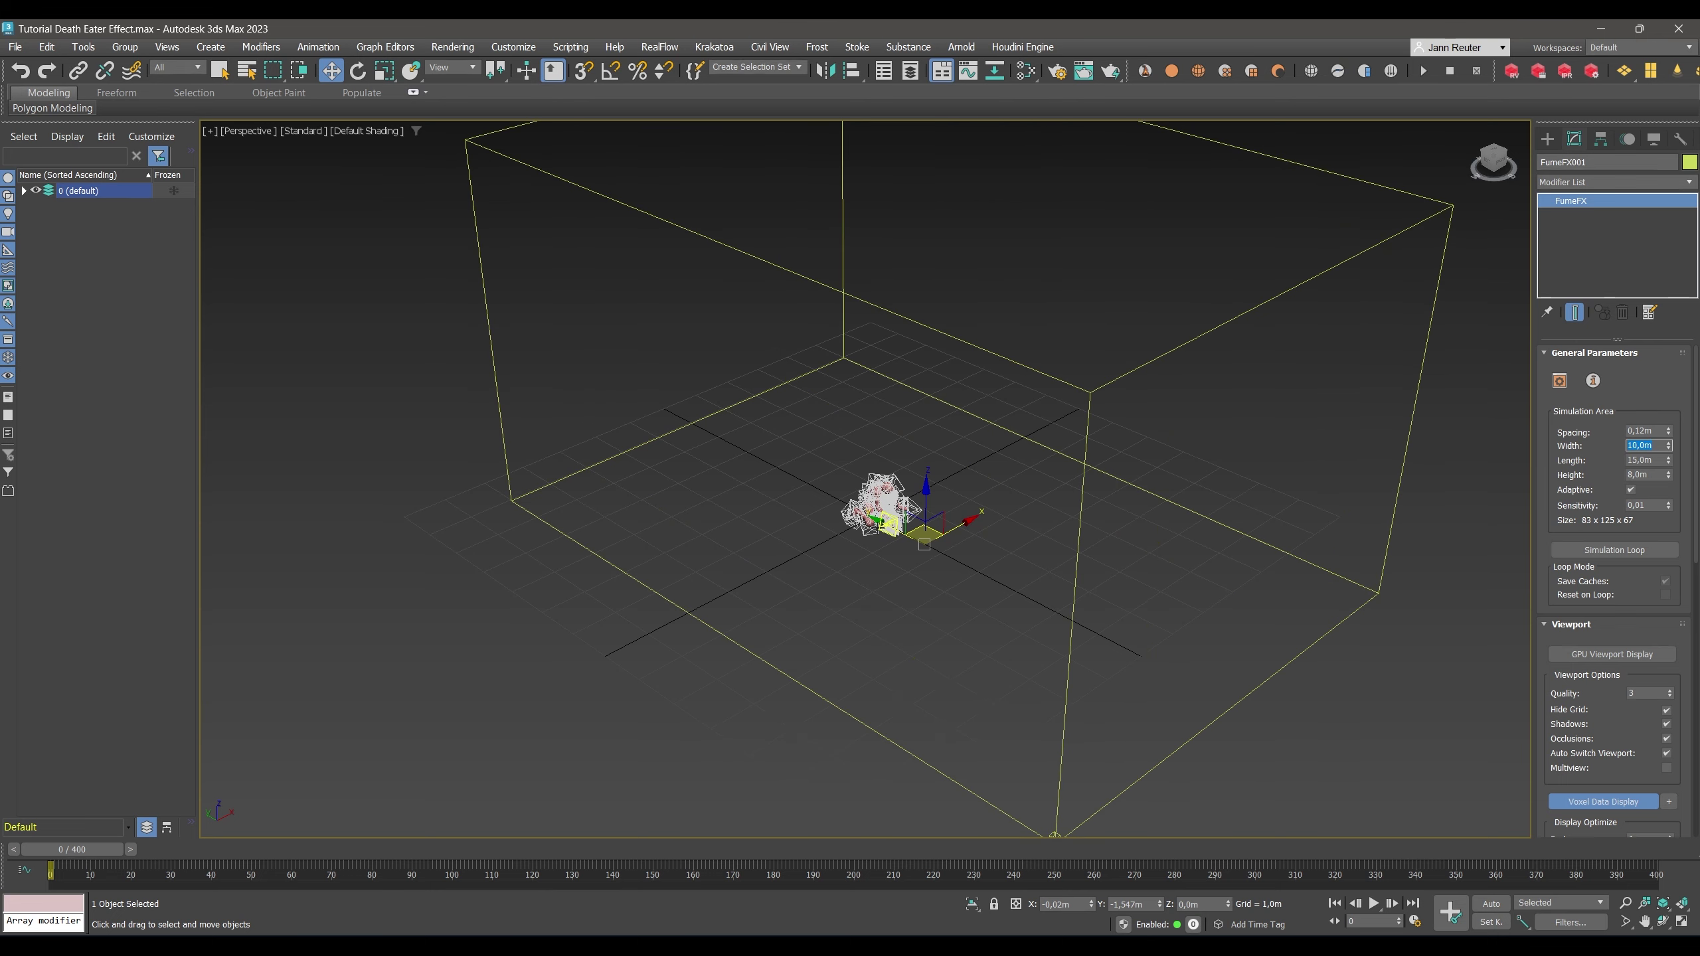
Move the container along Y to about 5.47 m so that the character sits inside near one end.
{"action": "left_click_drag", "start_coordinate": [873, 521], "coordinate": [744, 486]}
{"action": "middle_click_drag", "start_coordinate": [744, 487], "coordinate": [816, 562]}
{"action": "middle_click_drag", "start_coordinate": [935, 527], "coordinate": [1017, 491], "text": "alt"}
Create a spherical FumeFX Simple Src about 2.3 m in diameter at the character's position.
{"action": "left_click", "coordinate": [1547, 139]}
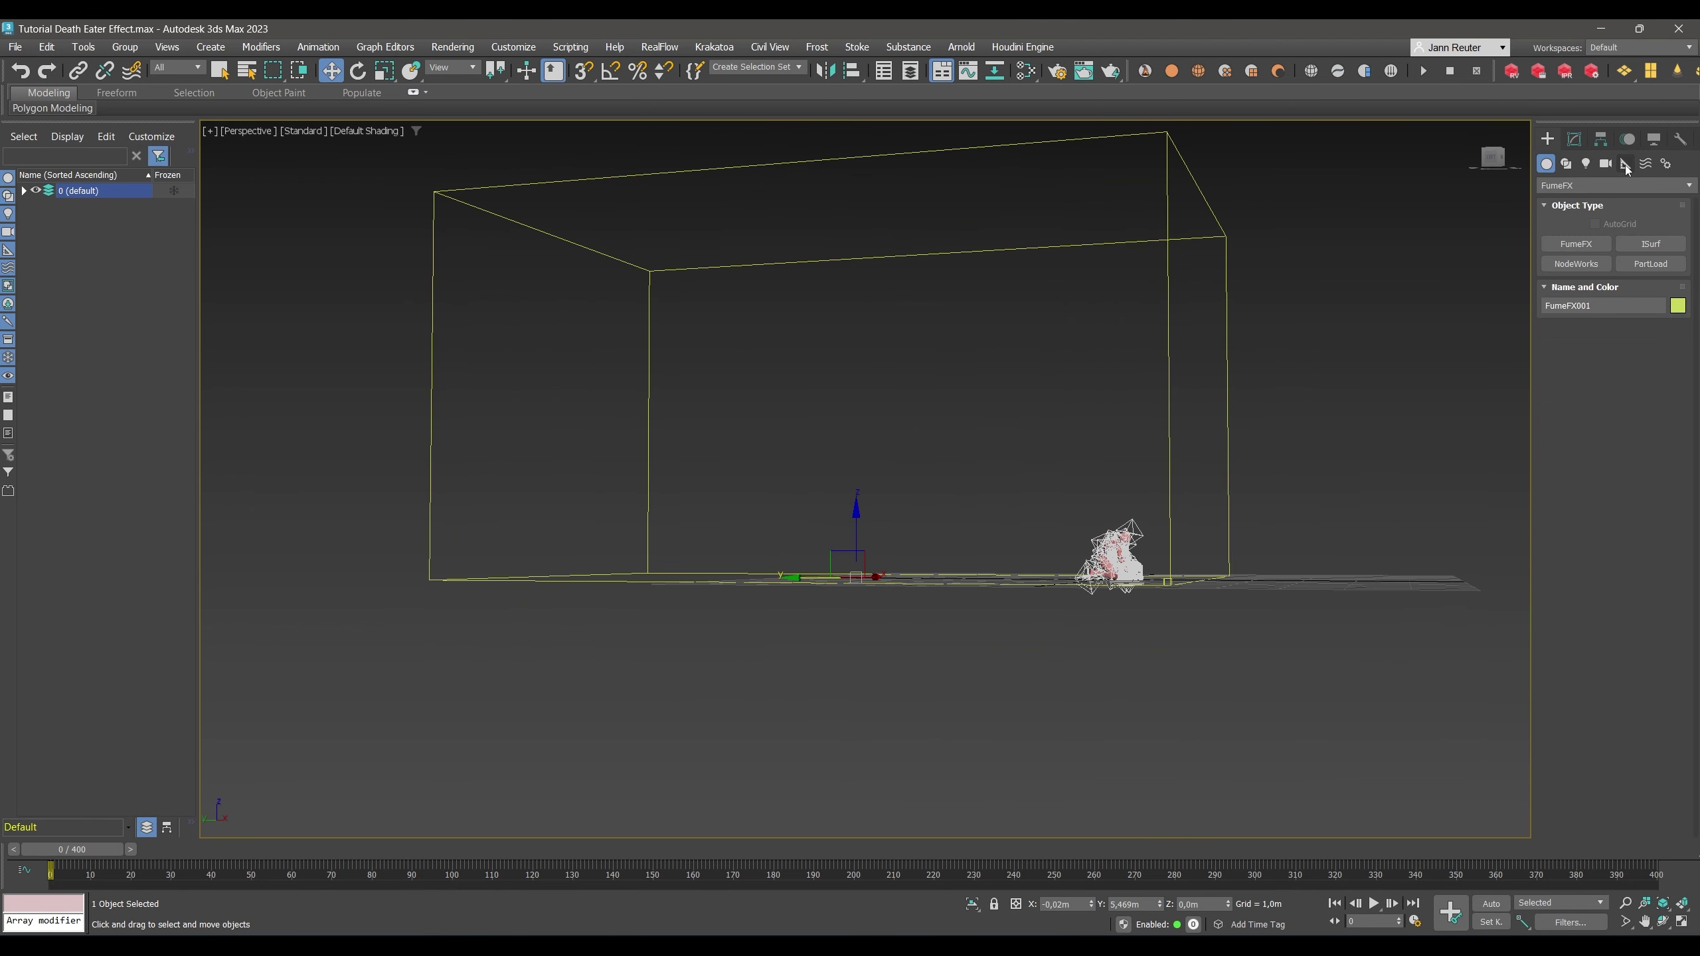
{"action": "left_click", "coordinate": [1626, 164]}
{"action": "left_click", "coordinate": [1618, 185]}
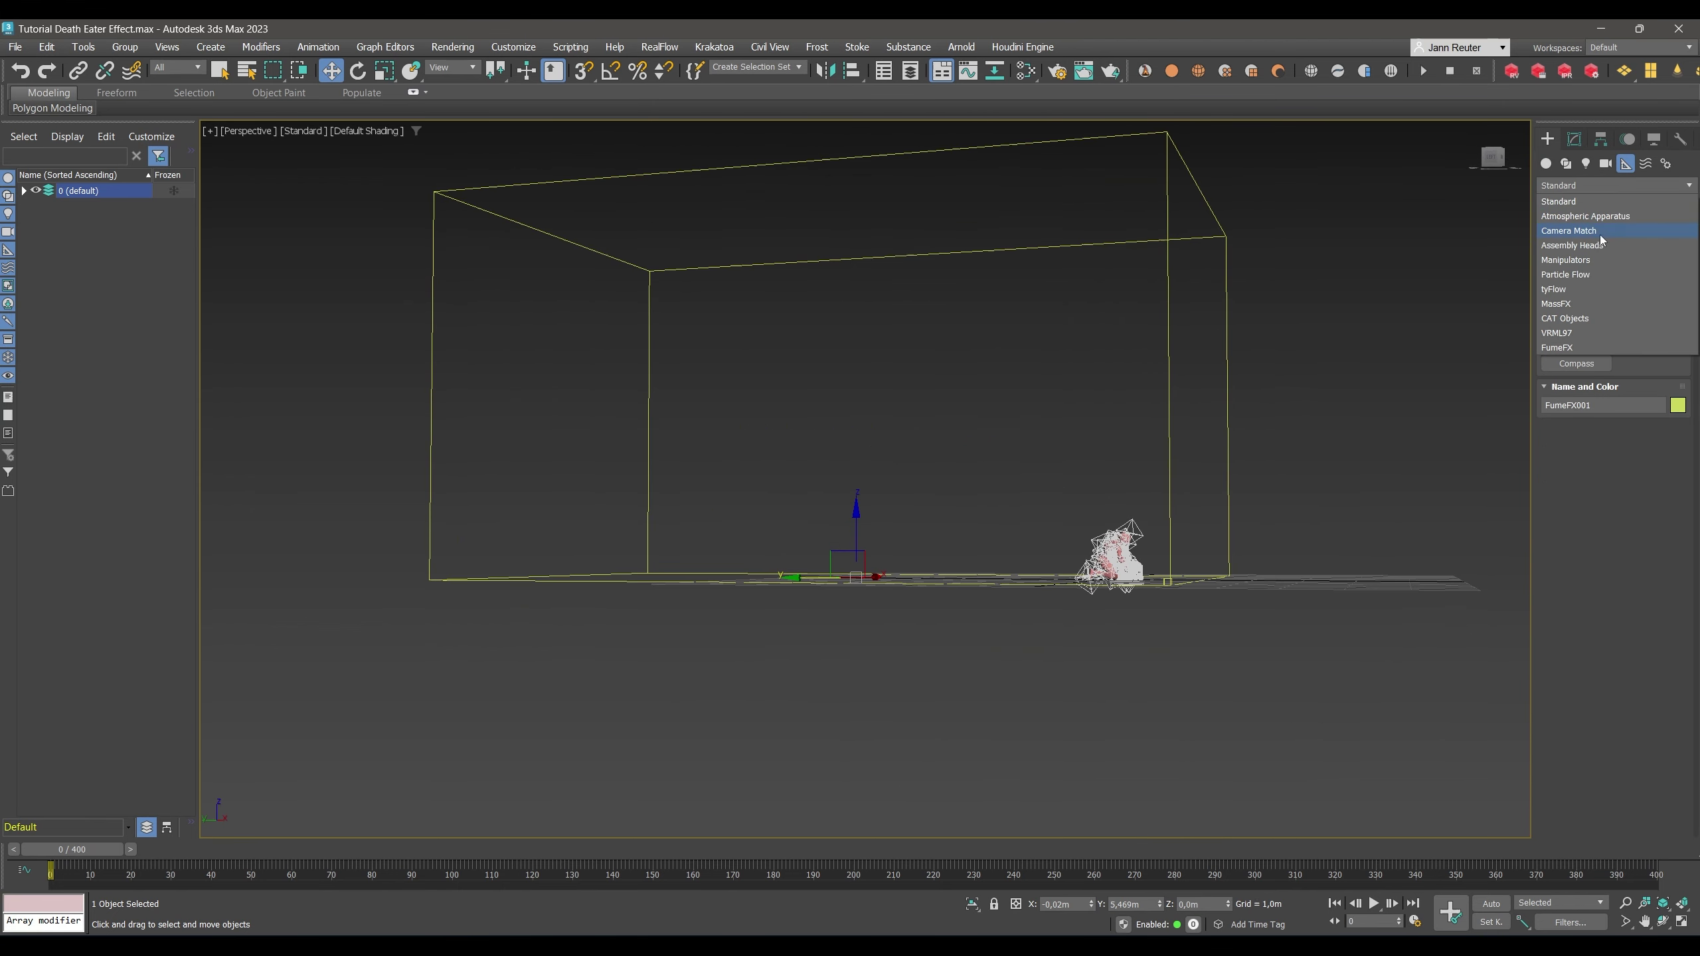
{"action": "left_click", "coordinate": [1586, 347]}
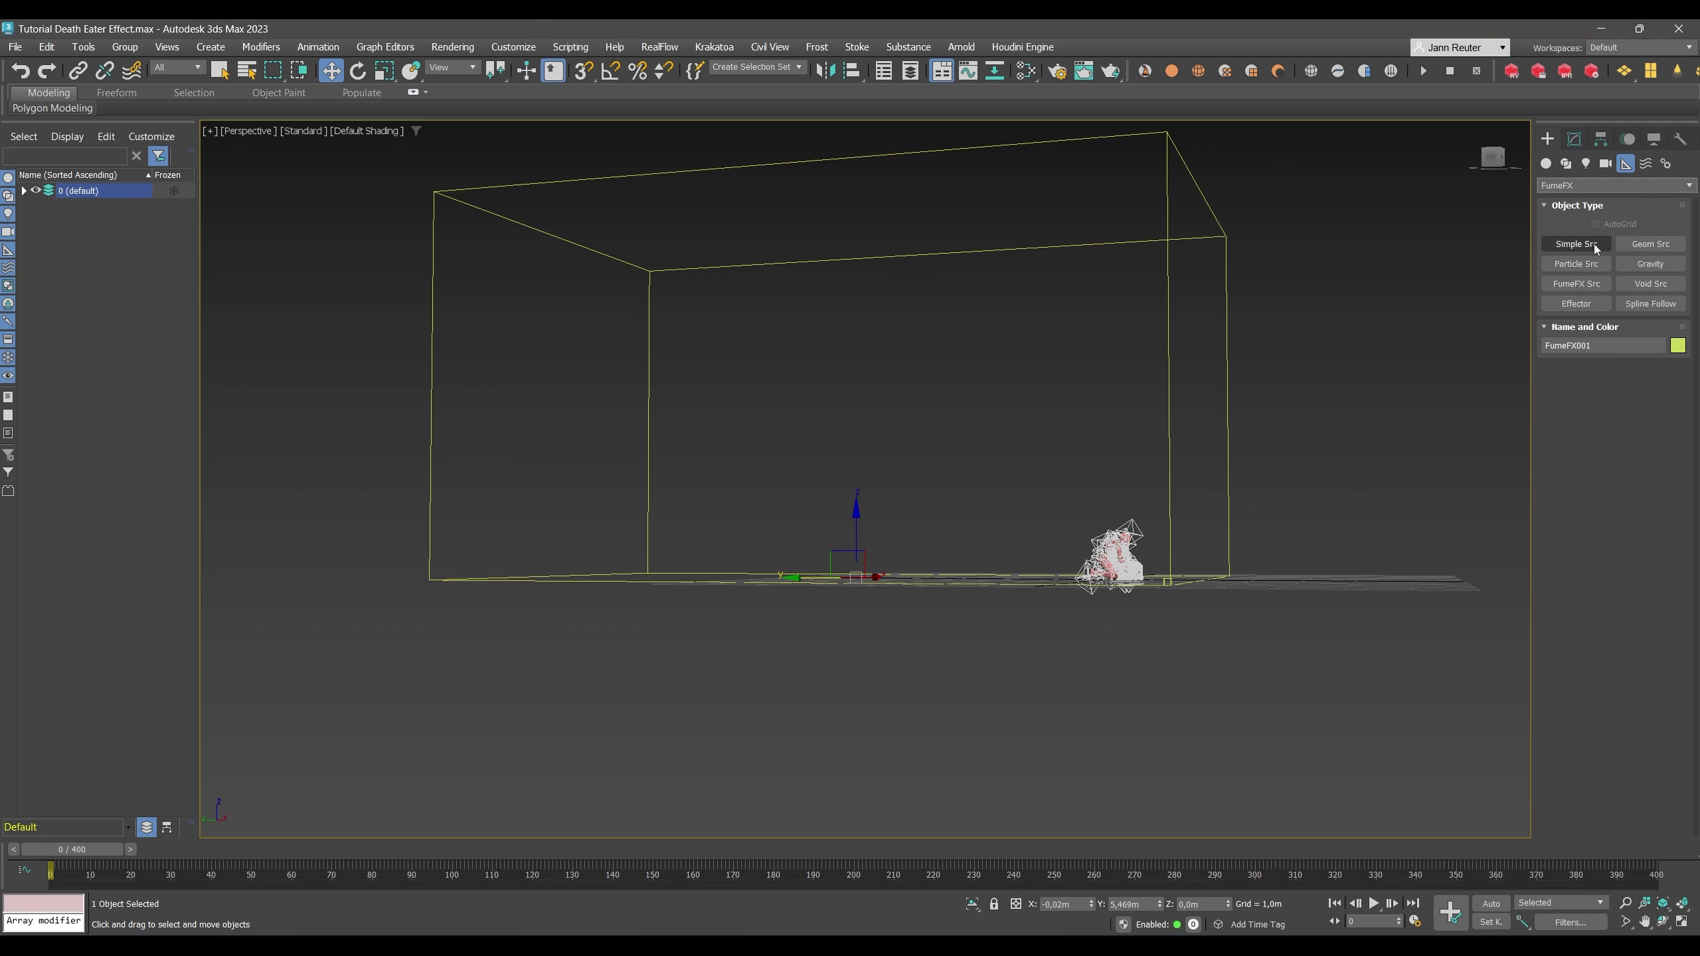
{"action": "left_click", "coordinate": [1593, 245]}
{"action": "left_click", "coordinate": [1043, 583]}
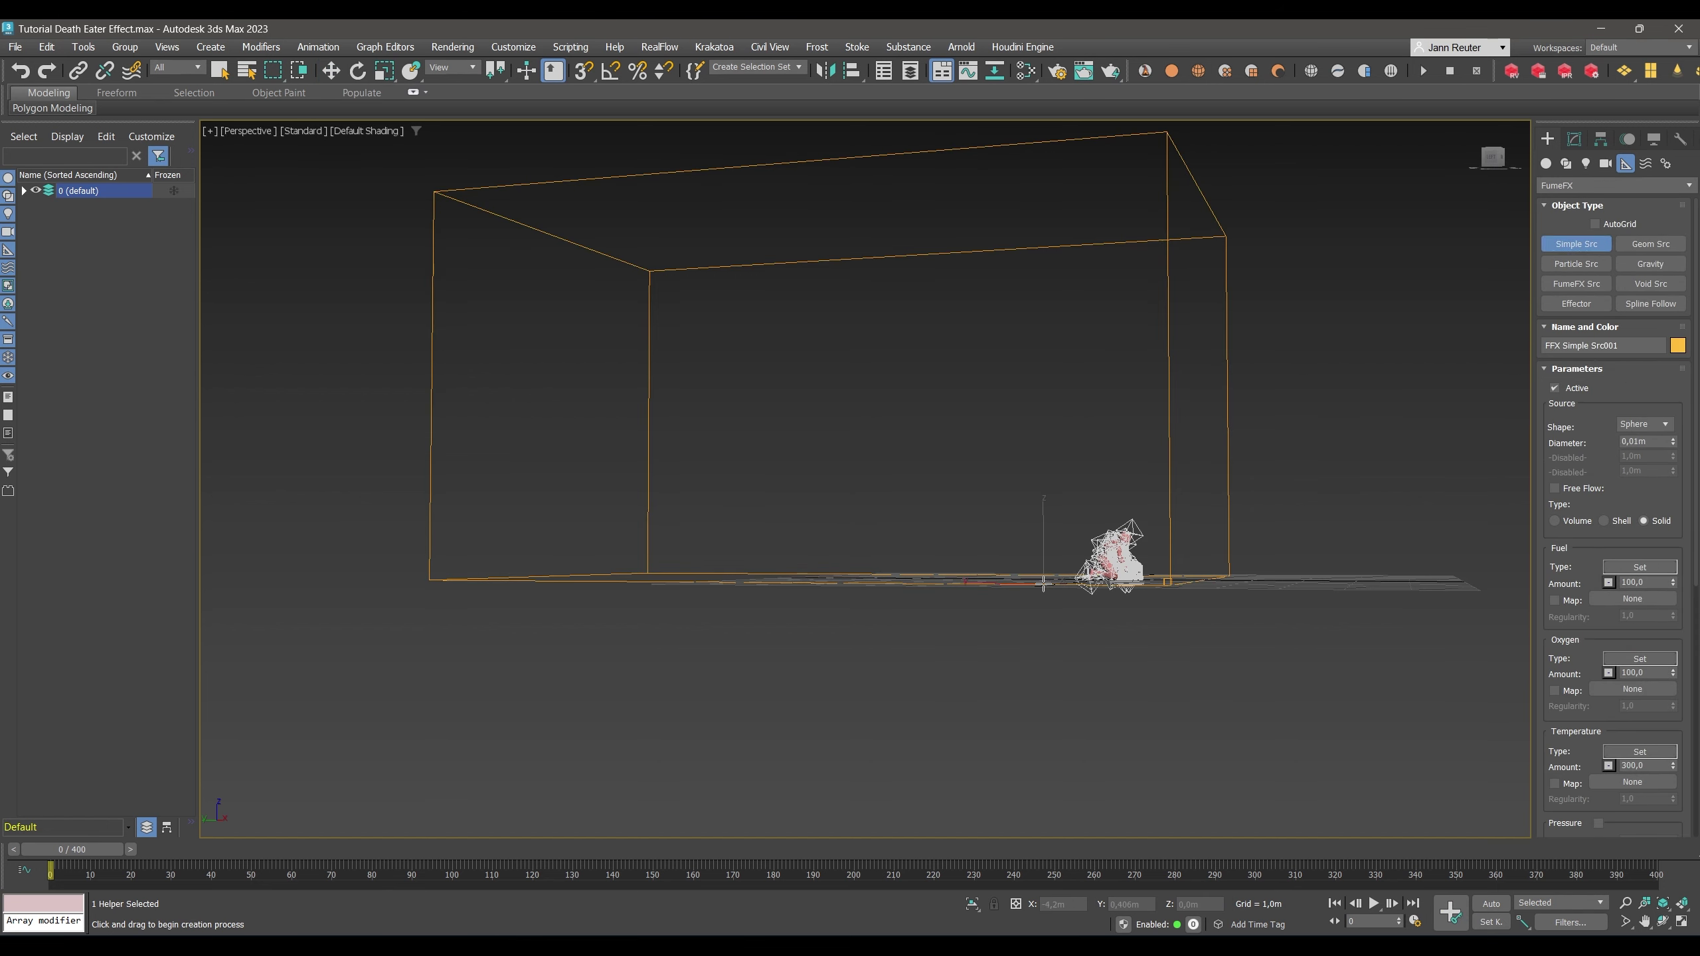
Raise the simple source to about 0.62 m, around the character's torso, and set its diameter to 1.2 m.
{"action": "key", "text": "w"}
{"action": "key", "text": "z"}
{"action": "scroll", "coordinate": [1225, 653], "scroll_direction": "up", "scroll_amount": 3}
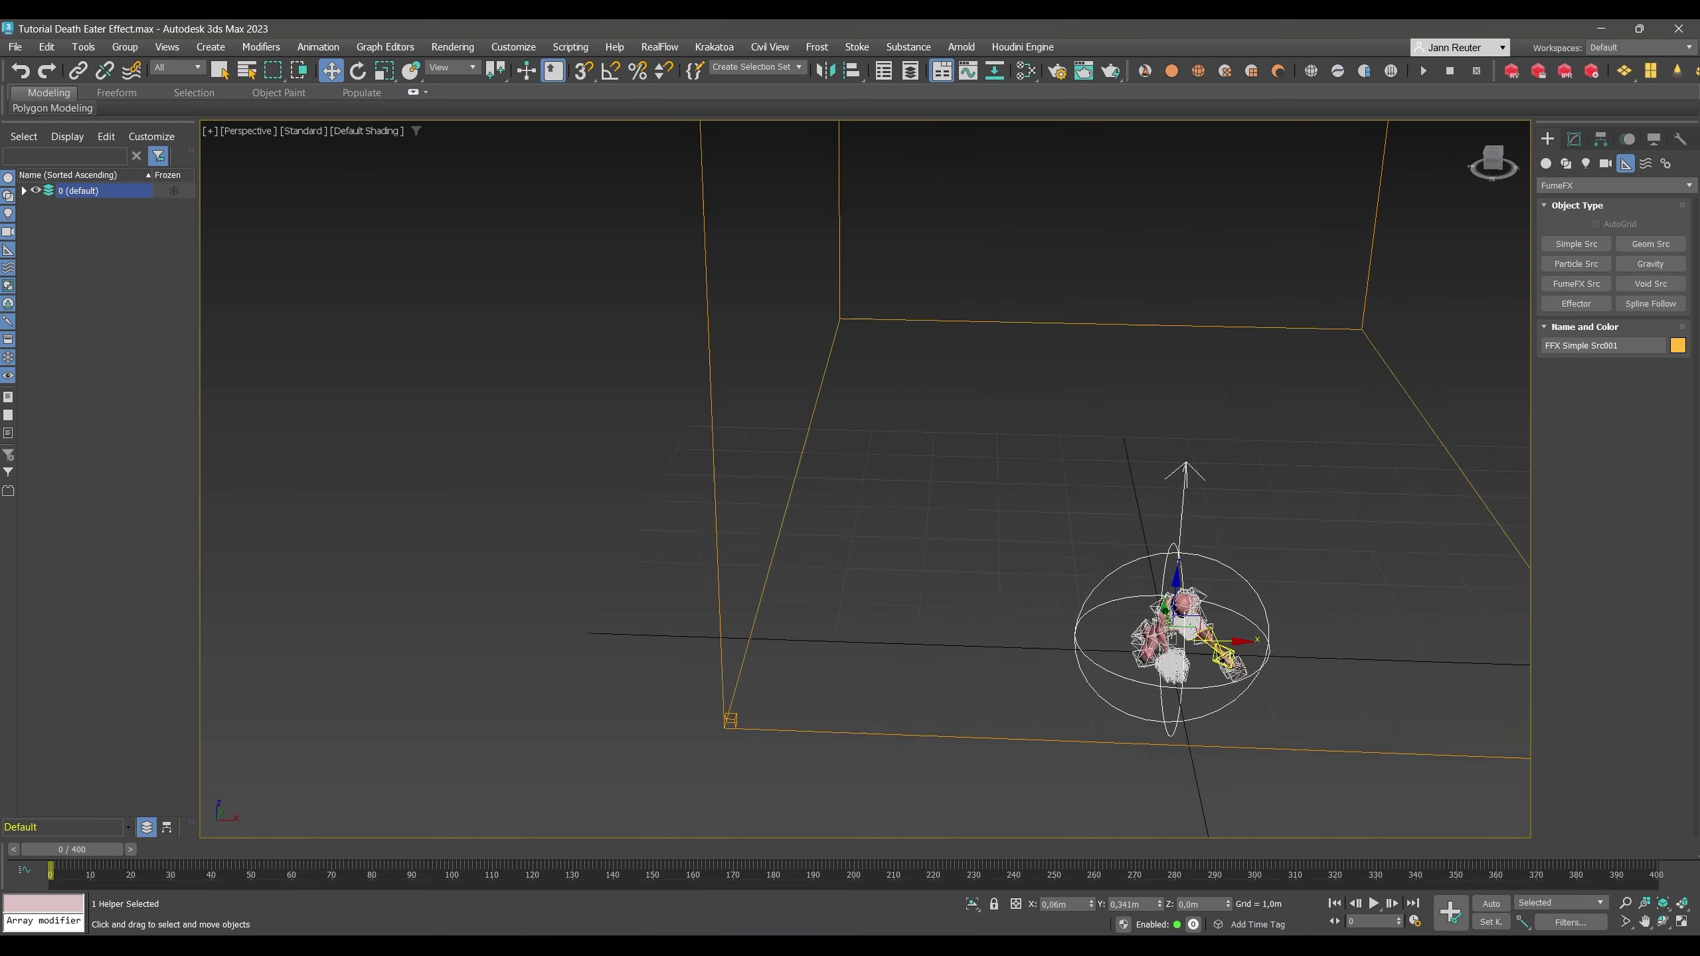
{"action": "scroll", "coordinate": [1224, 653], "scroll_direction": "up", "scroll_amount": 3}
{"action": "middle_click_drag", "start_coordinate": [1231, 656], "coordinate": [1125, 593], "text": "alt"}
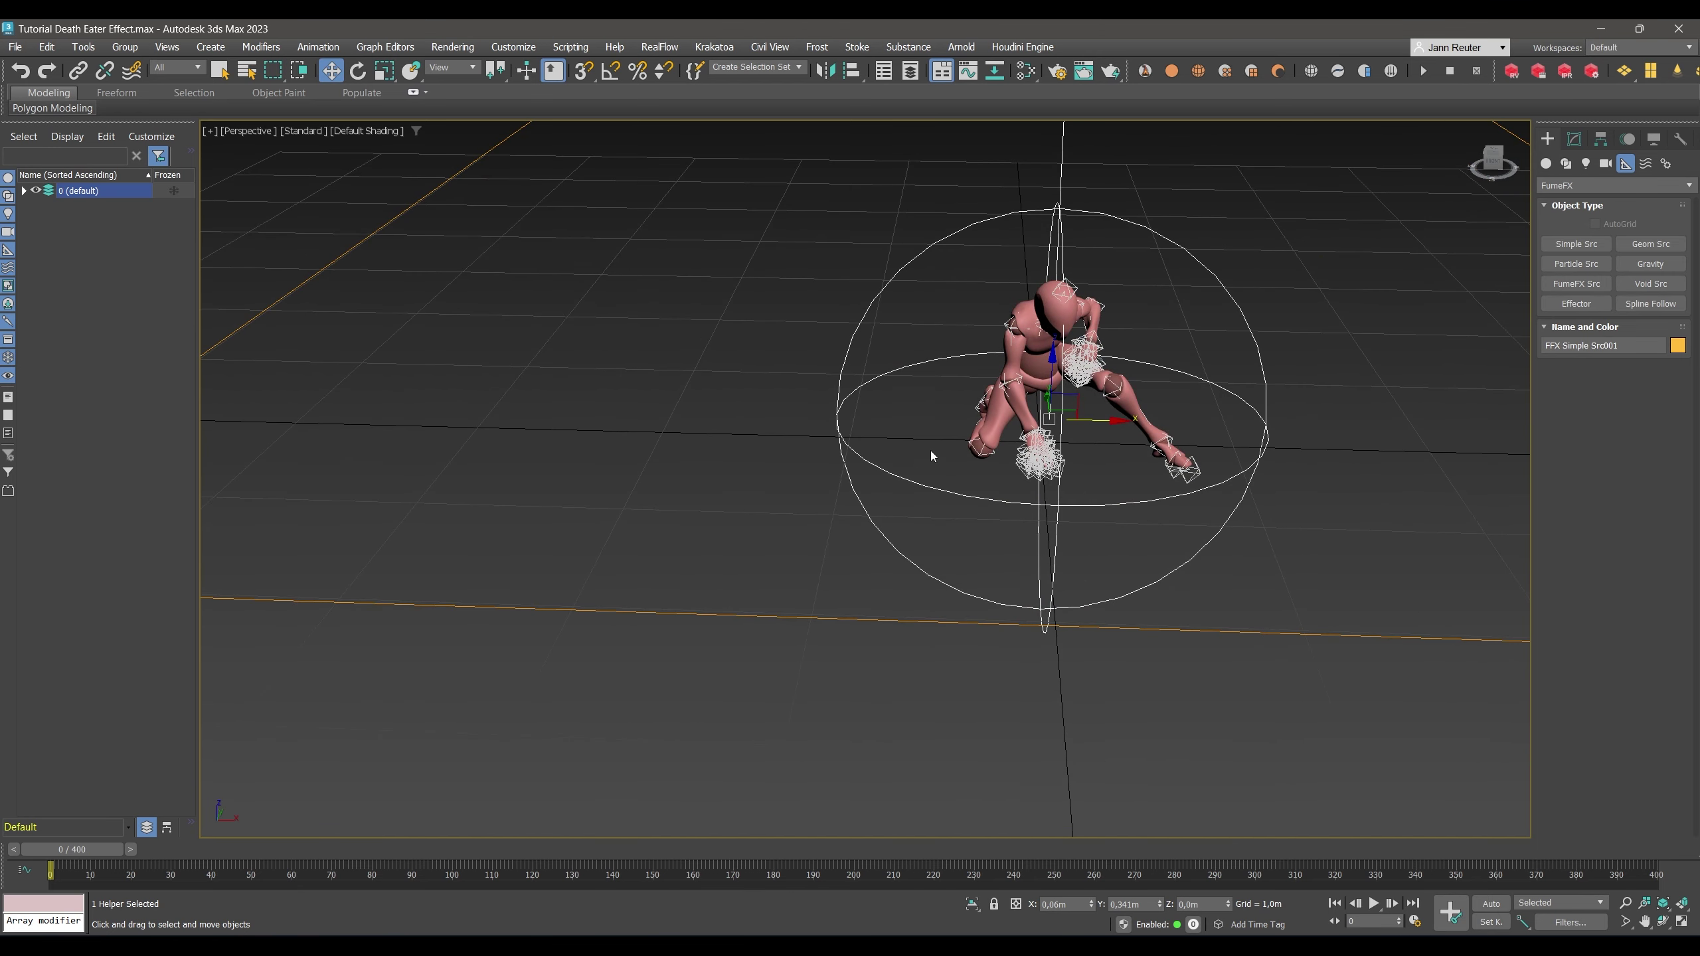
{"action": "middle_click_drag", "start_coordinate": [1022, 416], "coordinate": [1032, 397], "text": "alt"}
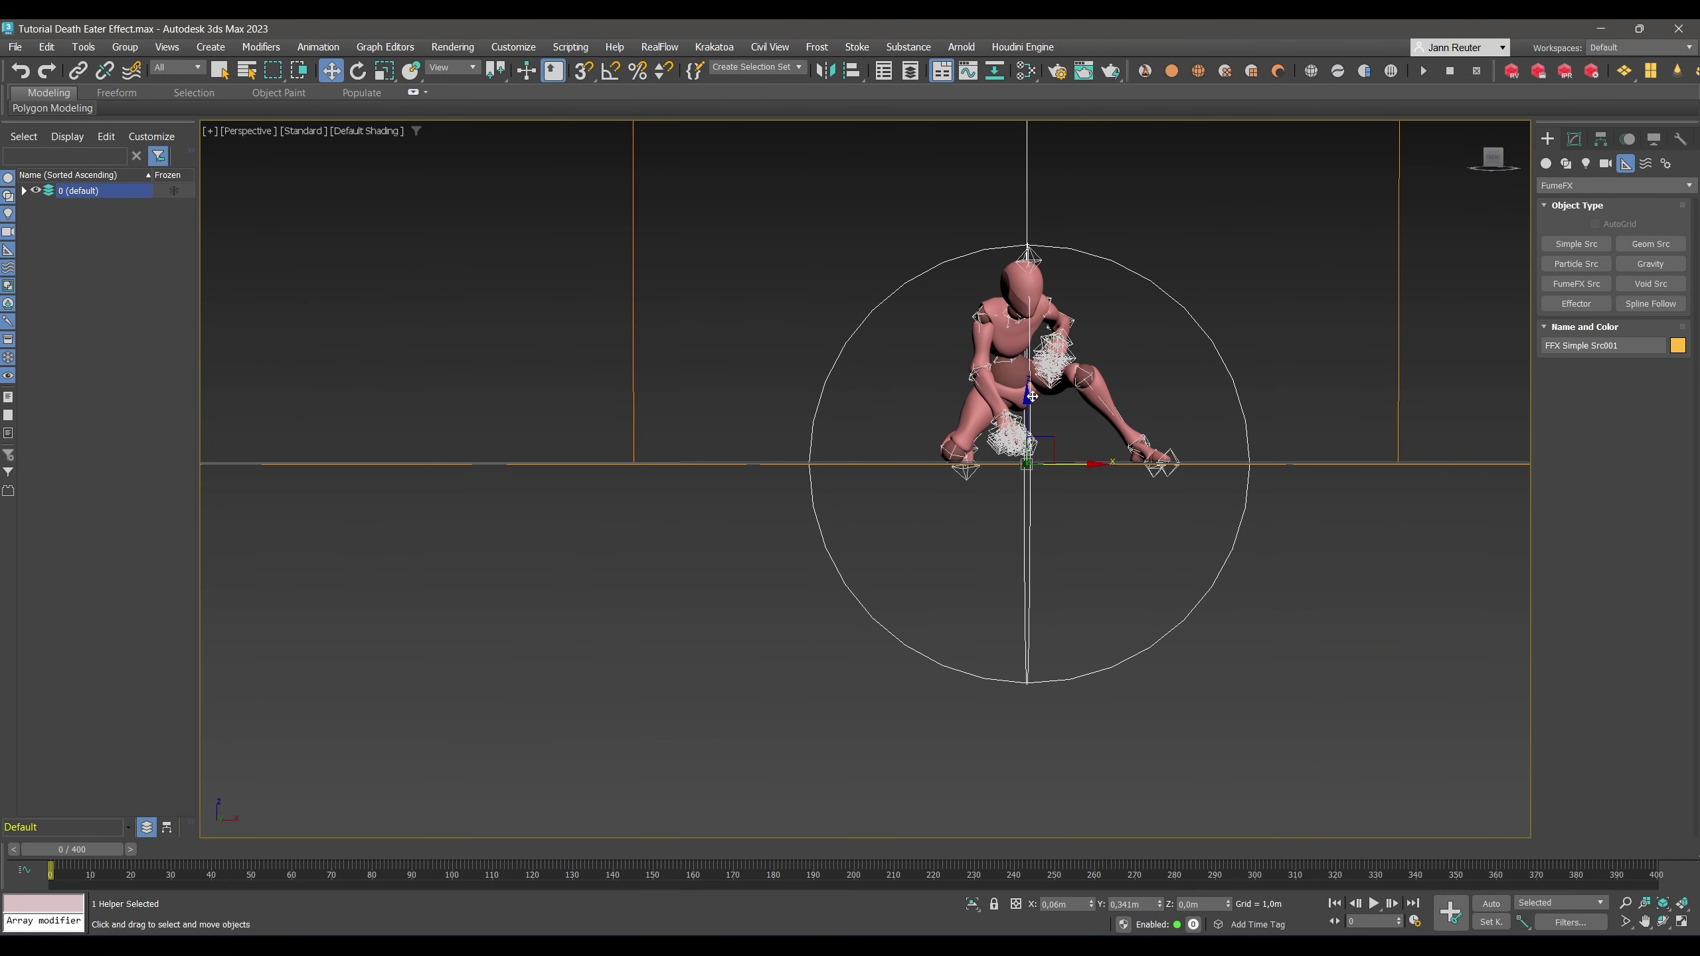
{"action": "left_click_drag", "start_coordinate": [1027, 396], "coordinate": [1028, 279]}
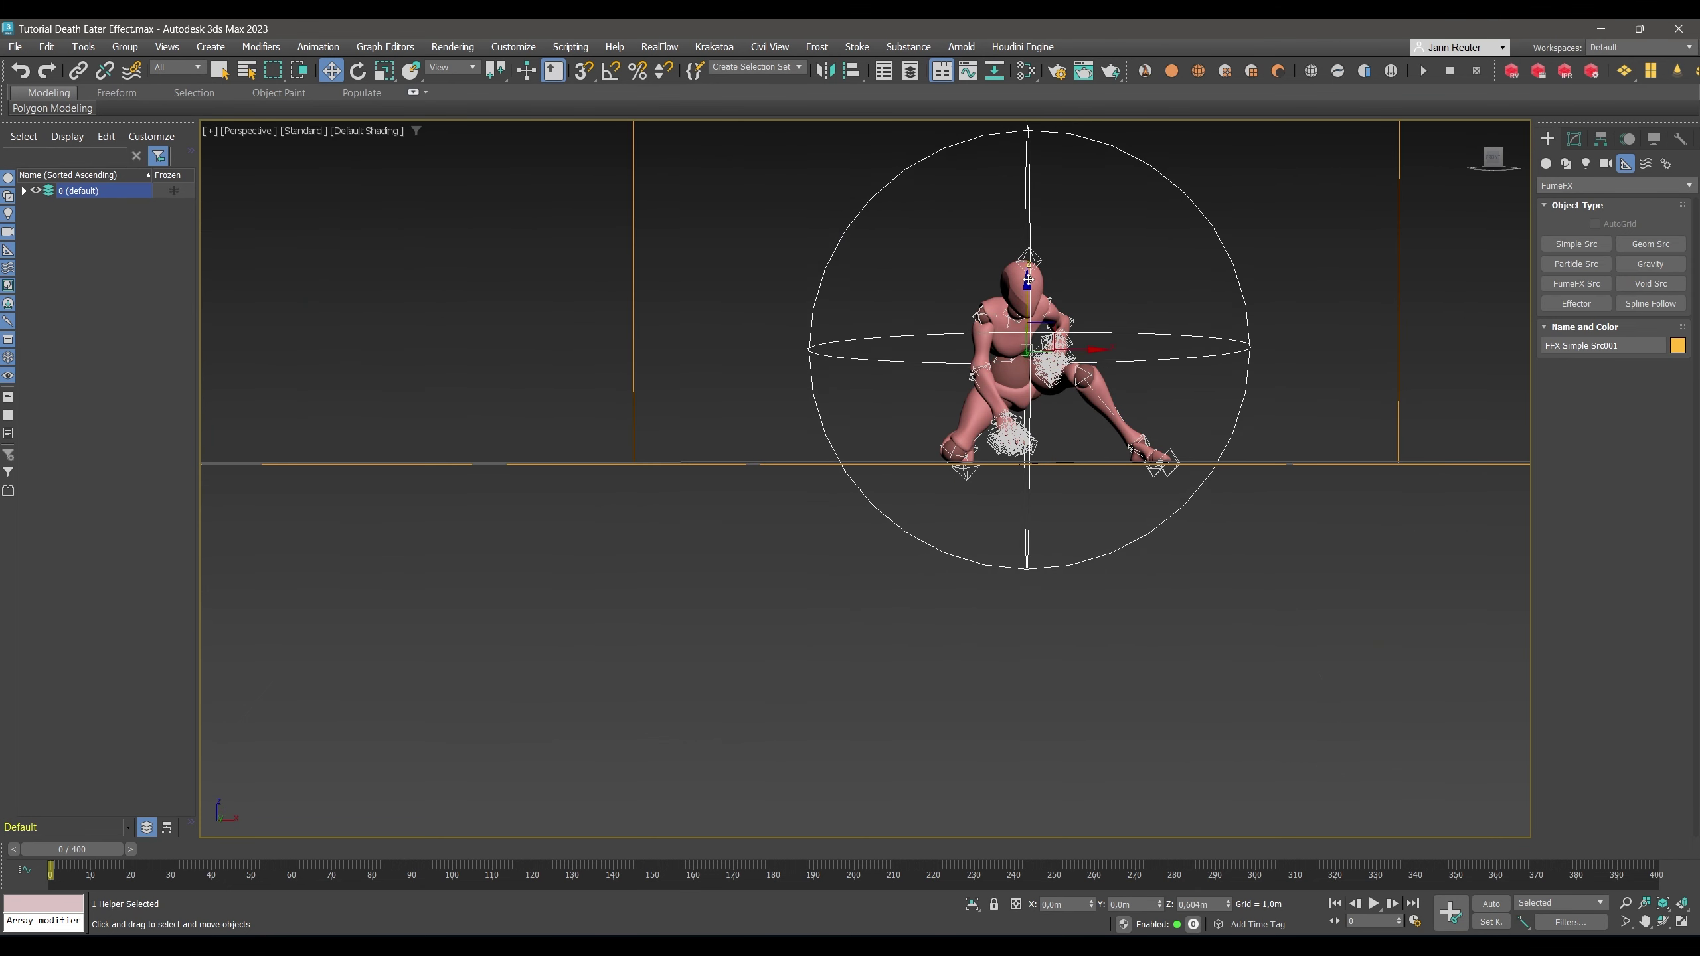
{"action": "middle_click_drag", "start_coordinate": [1080, 387], "coordinate": [1080, 390], "text": "alt"}
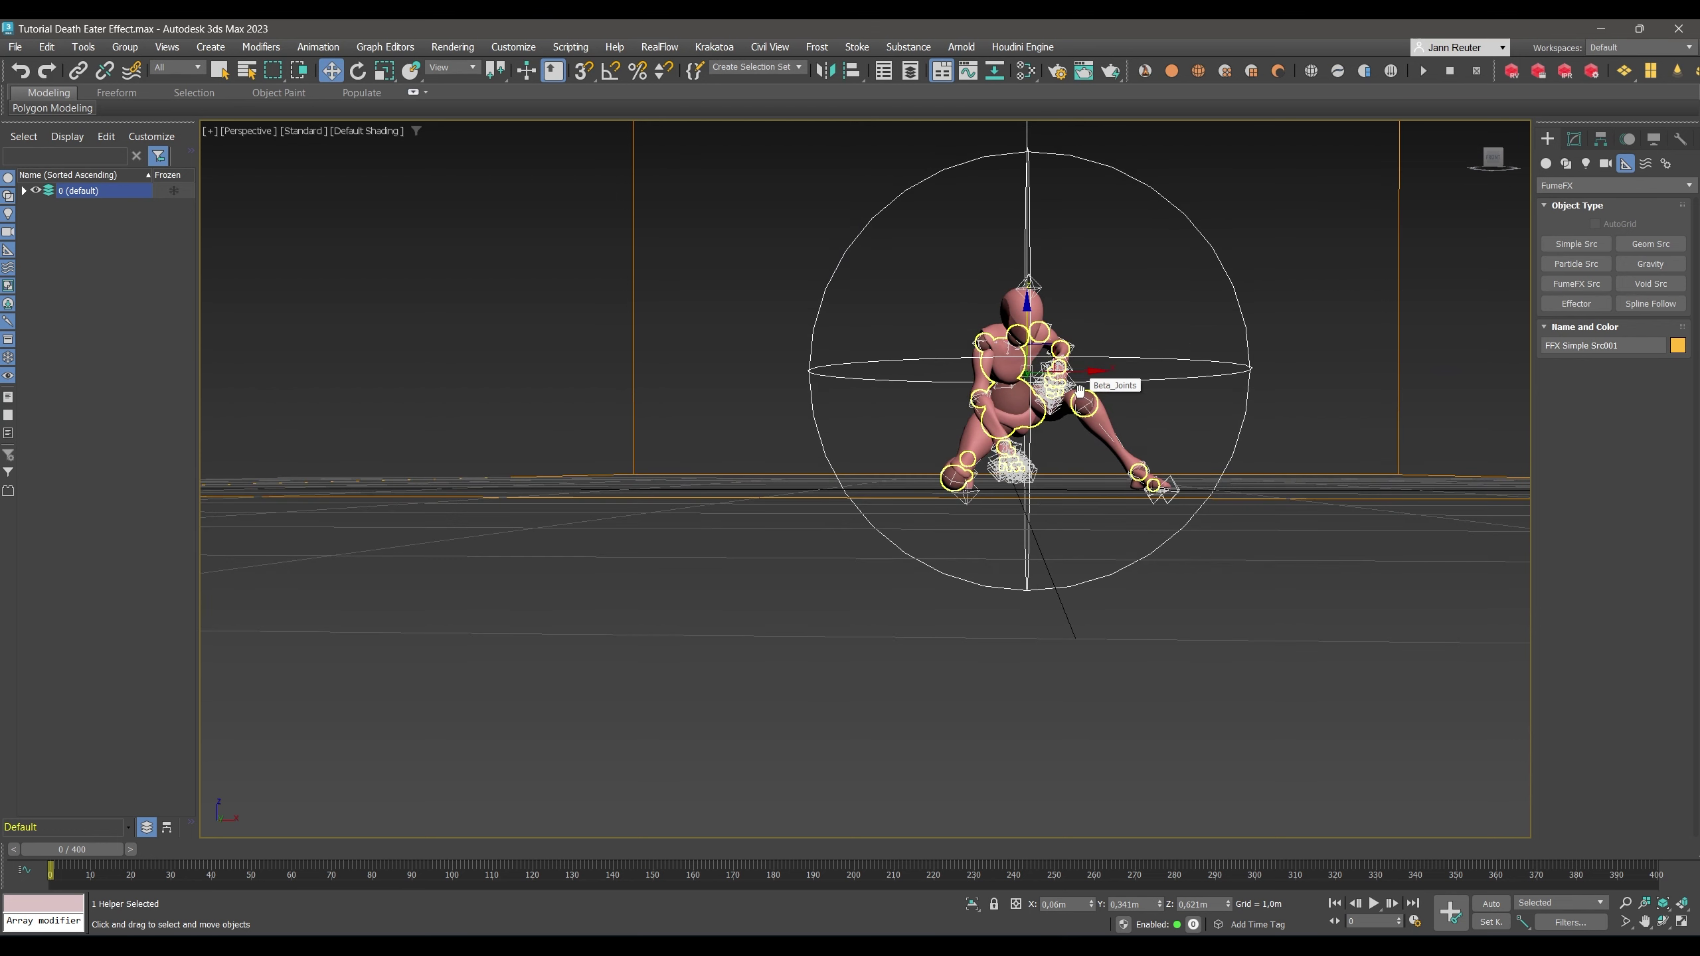
{"action": "left_click", "coordinate": [1575, 139]}
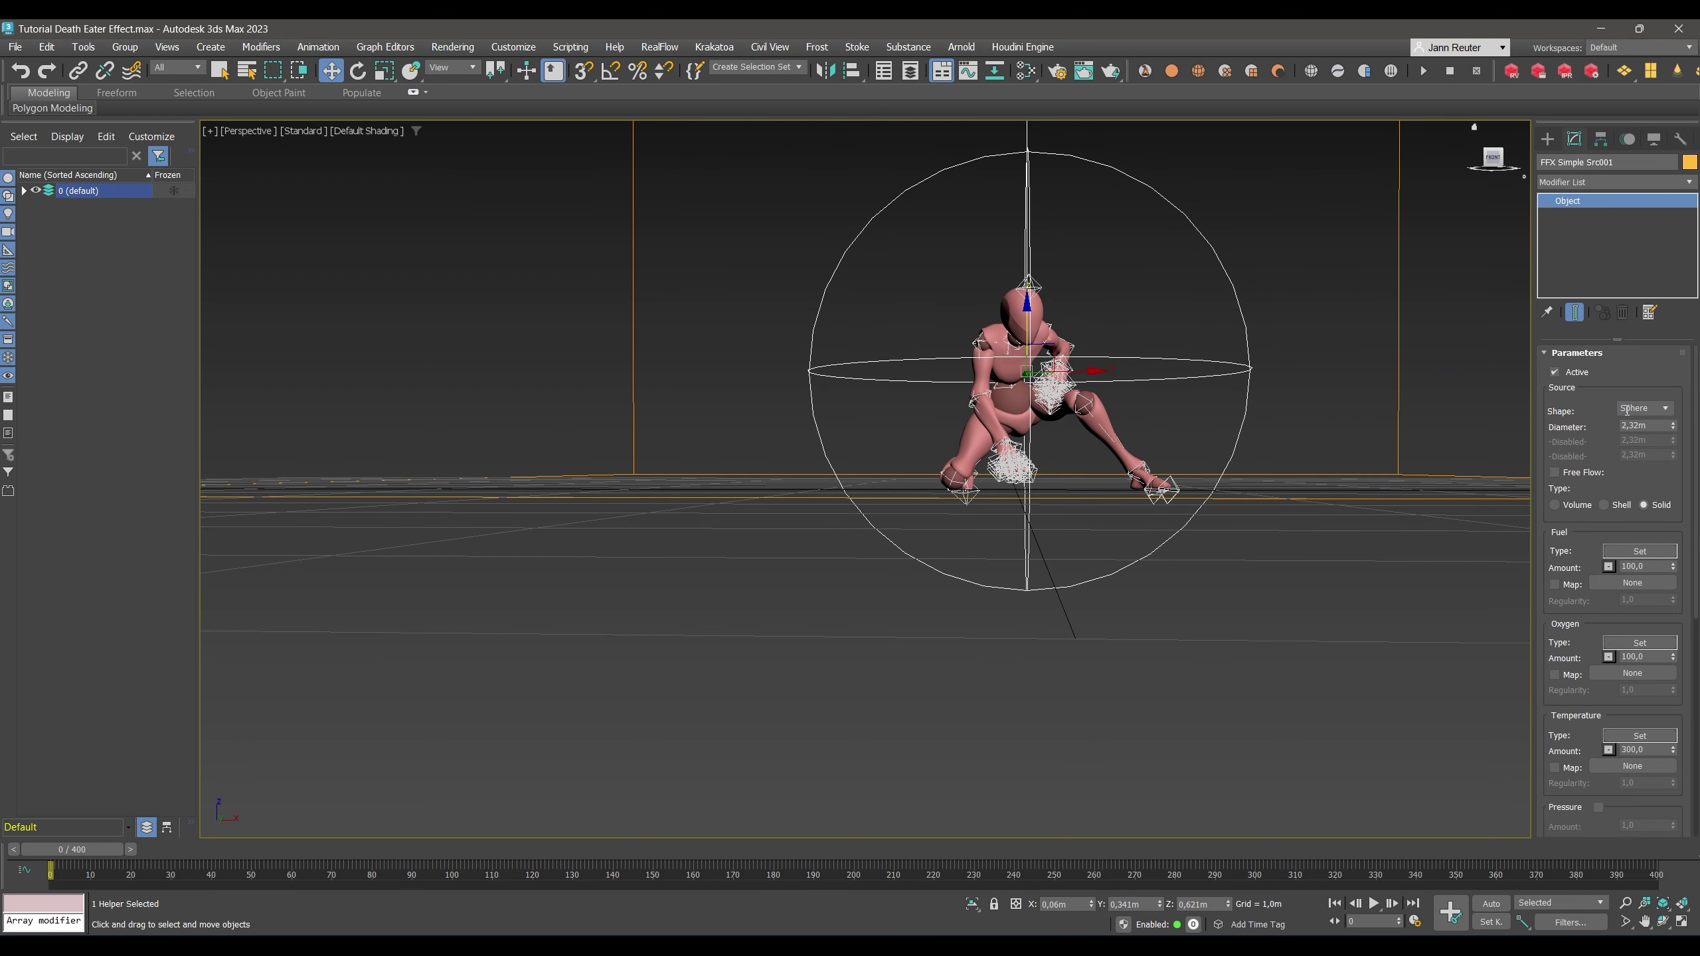
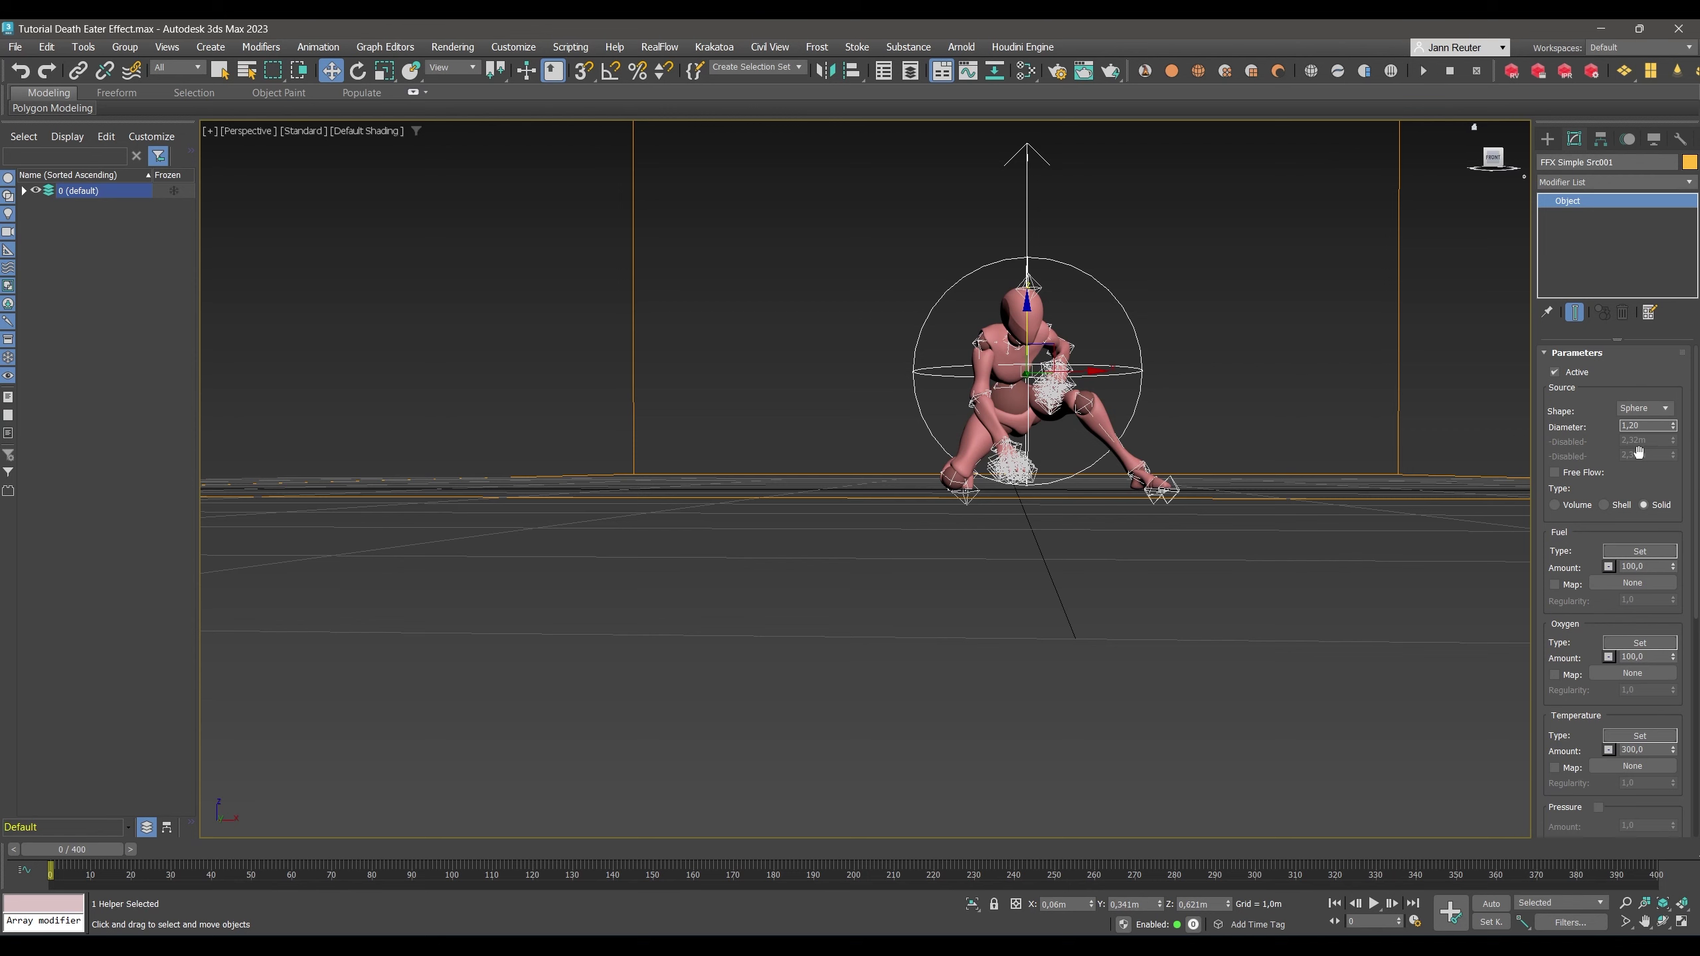
{"action": "key", "text": "Return"}
In the Left view, draw a wavy Line spline from the container's far lower corner up, across and down to the character.
{"action": "middle_click_drag", "start_coordinate": [1001, 419], "coordinate": [1100, 407]}
{"action": "key", "text": "u"}
{"action": "left_click", "coordinate": [249, 130]}
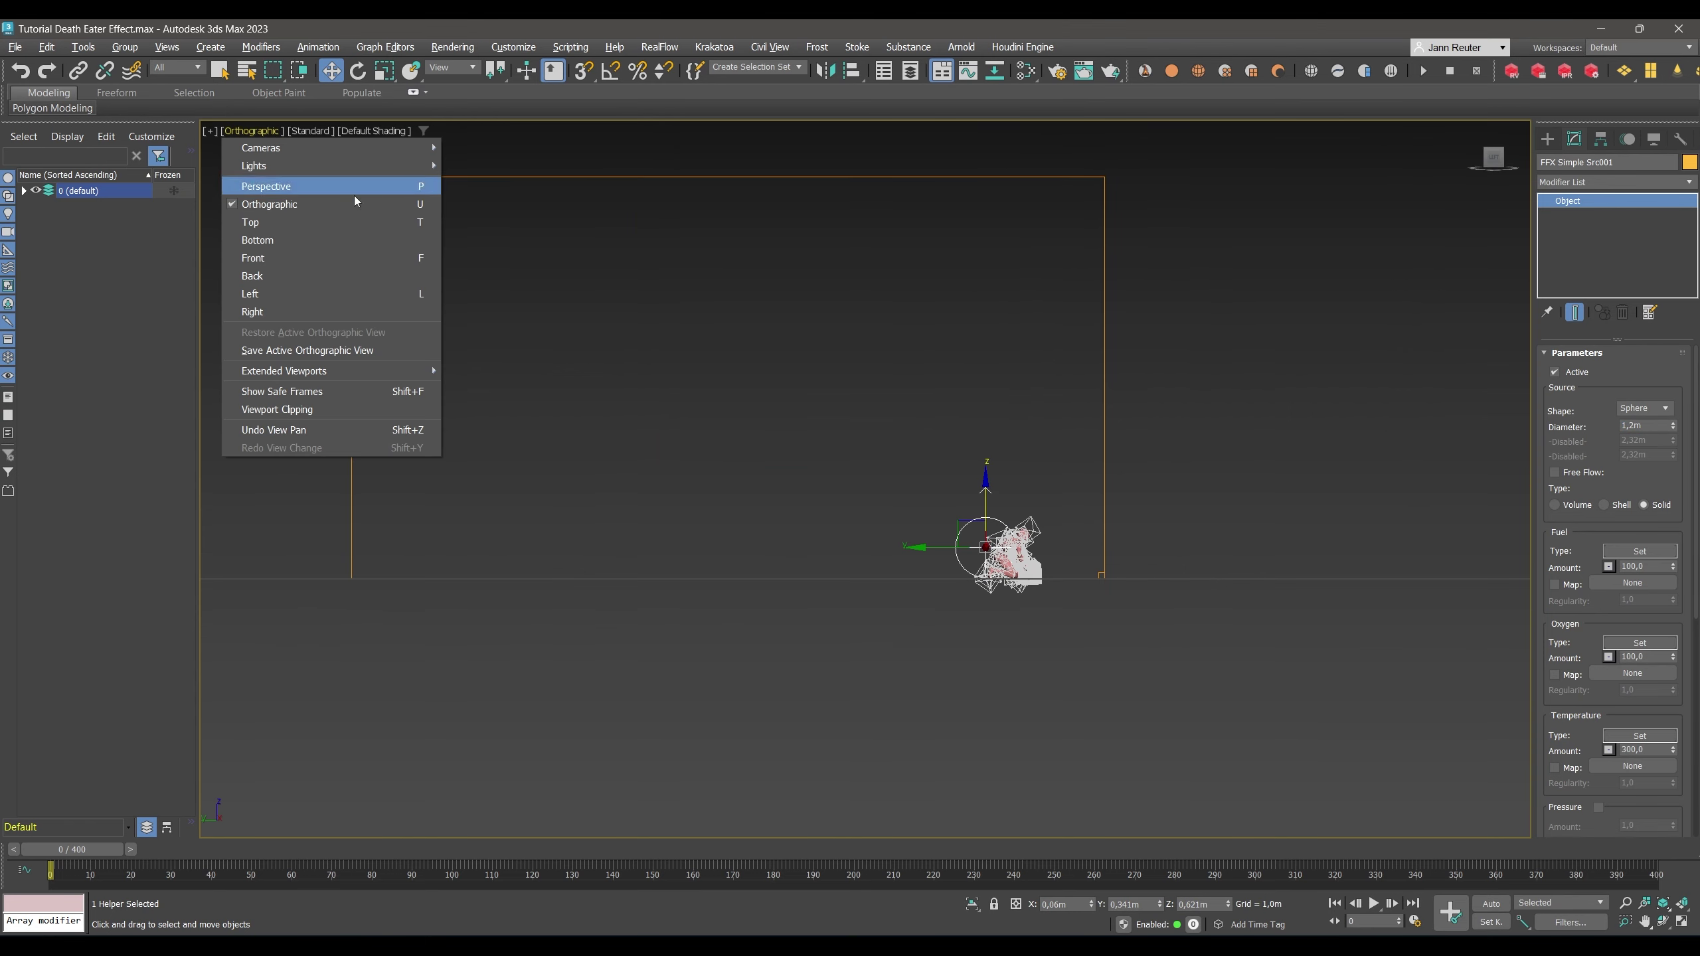
{"action": "left_click", "coordinate": [301, 301]}
{"action": "scroll", "coordinate": [900, 555], "scroll_direction": "up", "scroll_amount": 5}
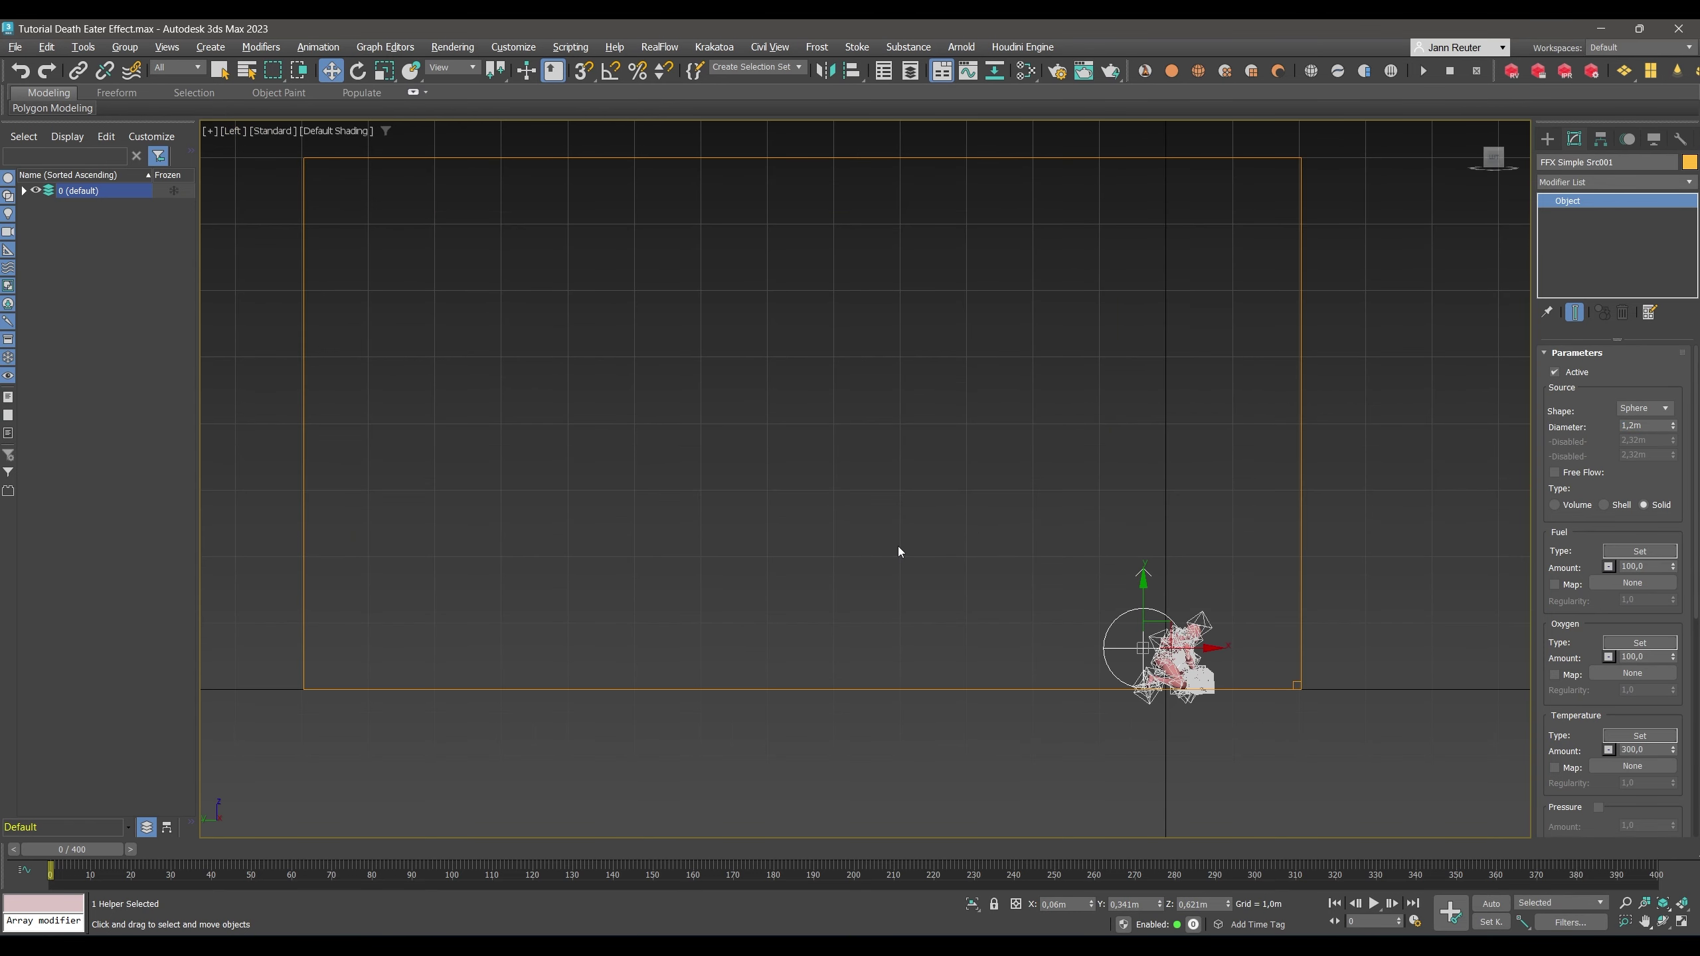
{"action": "left_click", "coordinate": [1548, 139]}
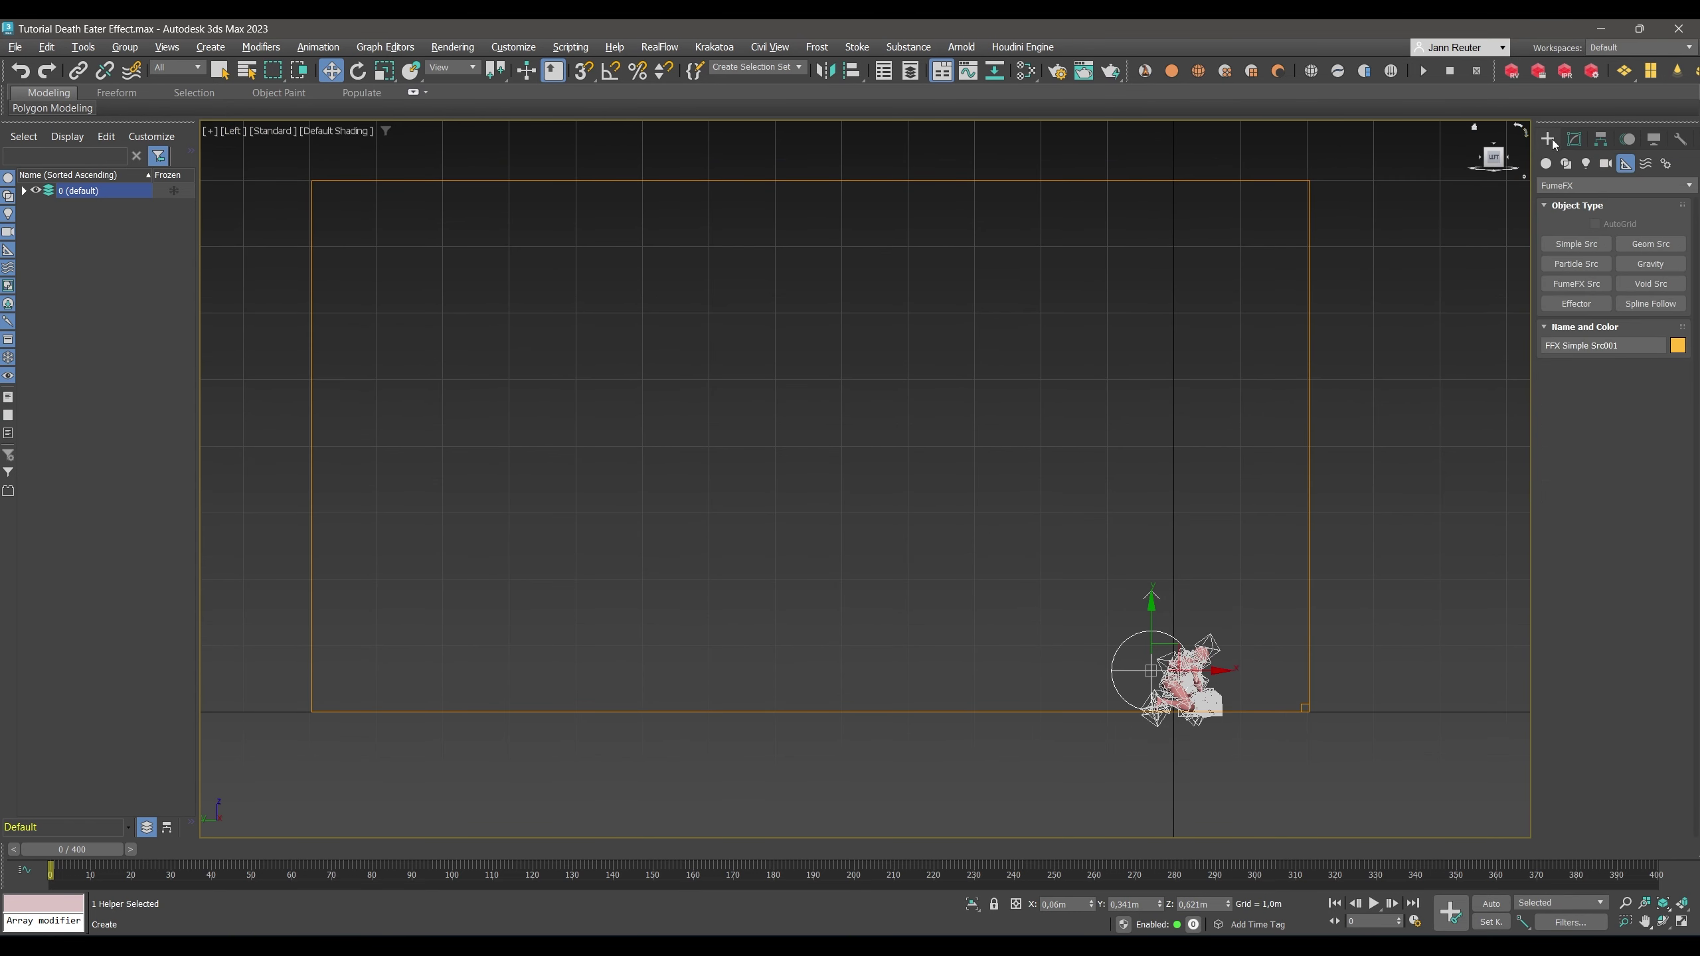
{"action": "left_click", "coordinate": [1566, 164]}
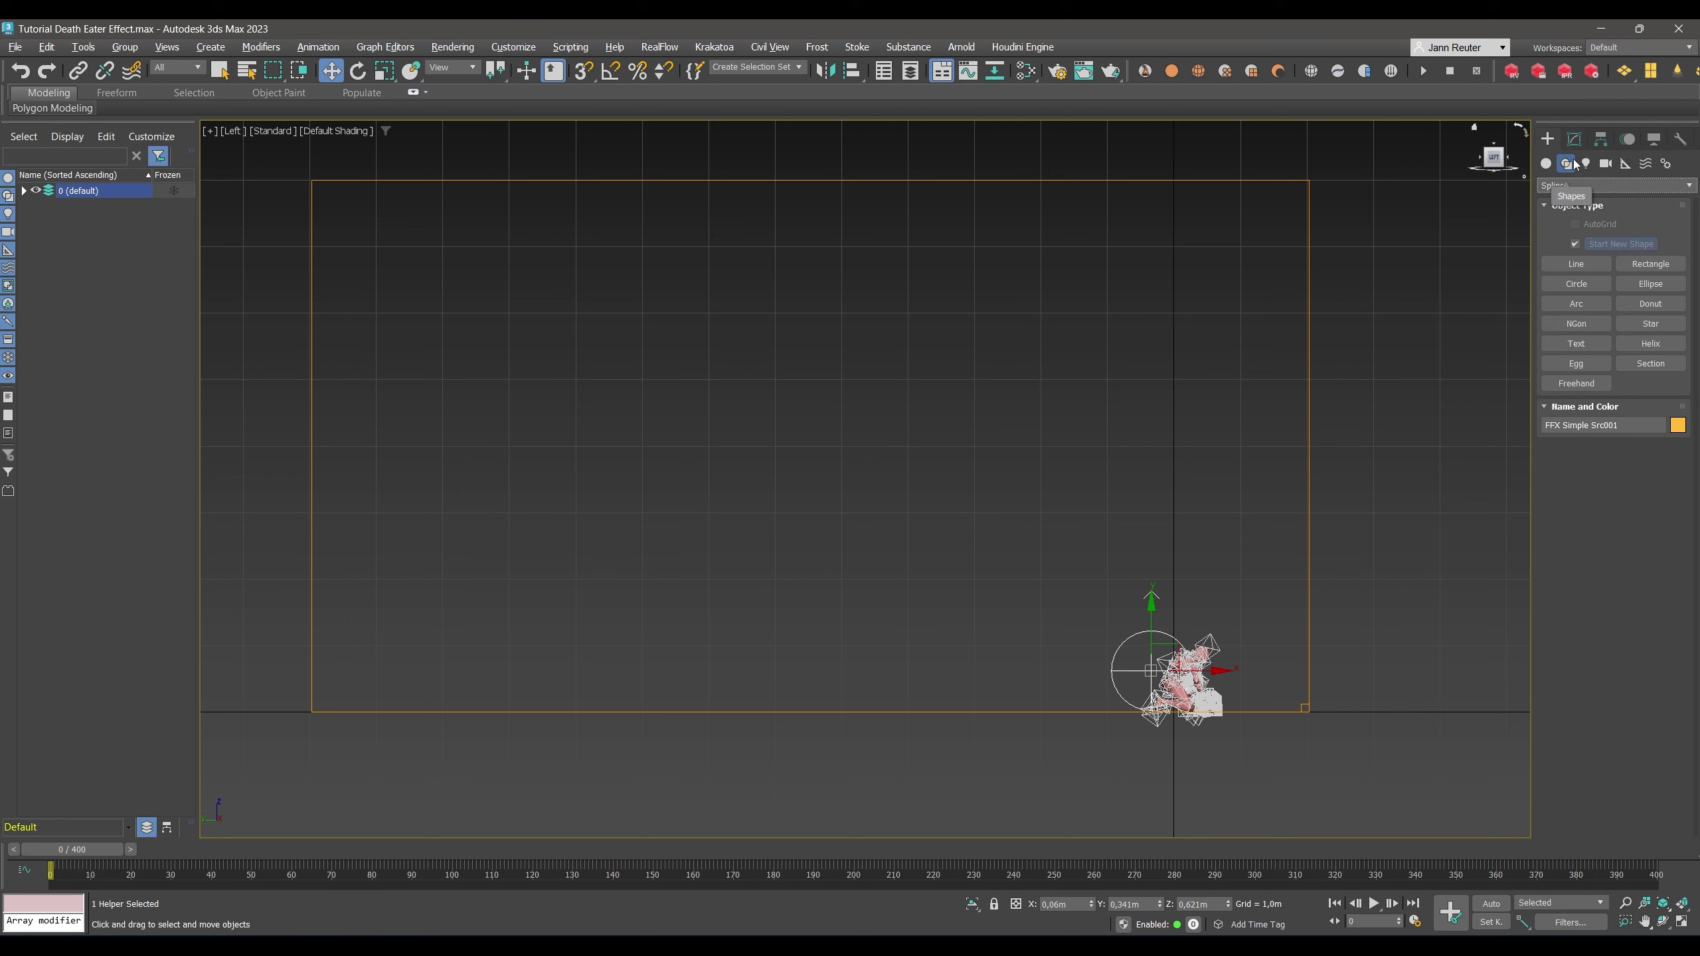
{"action": "left_click", "coordinate": [1583, 266]}
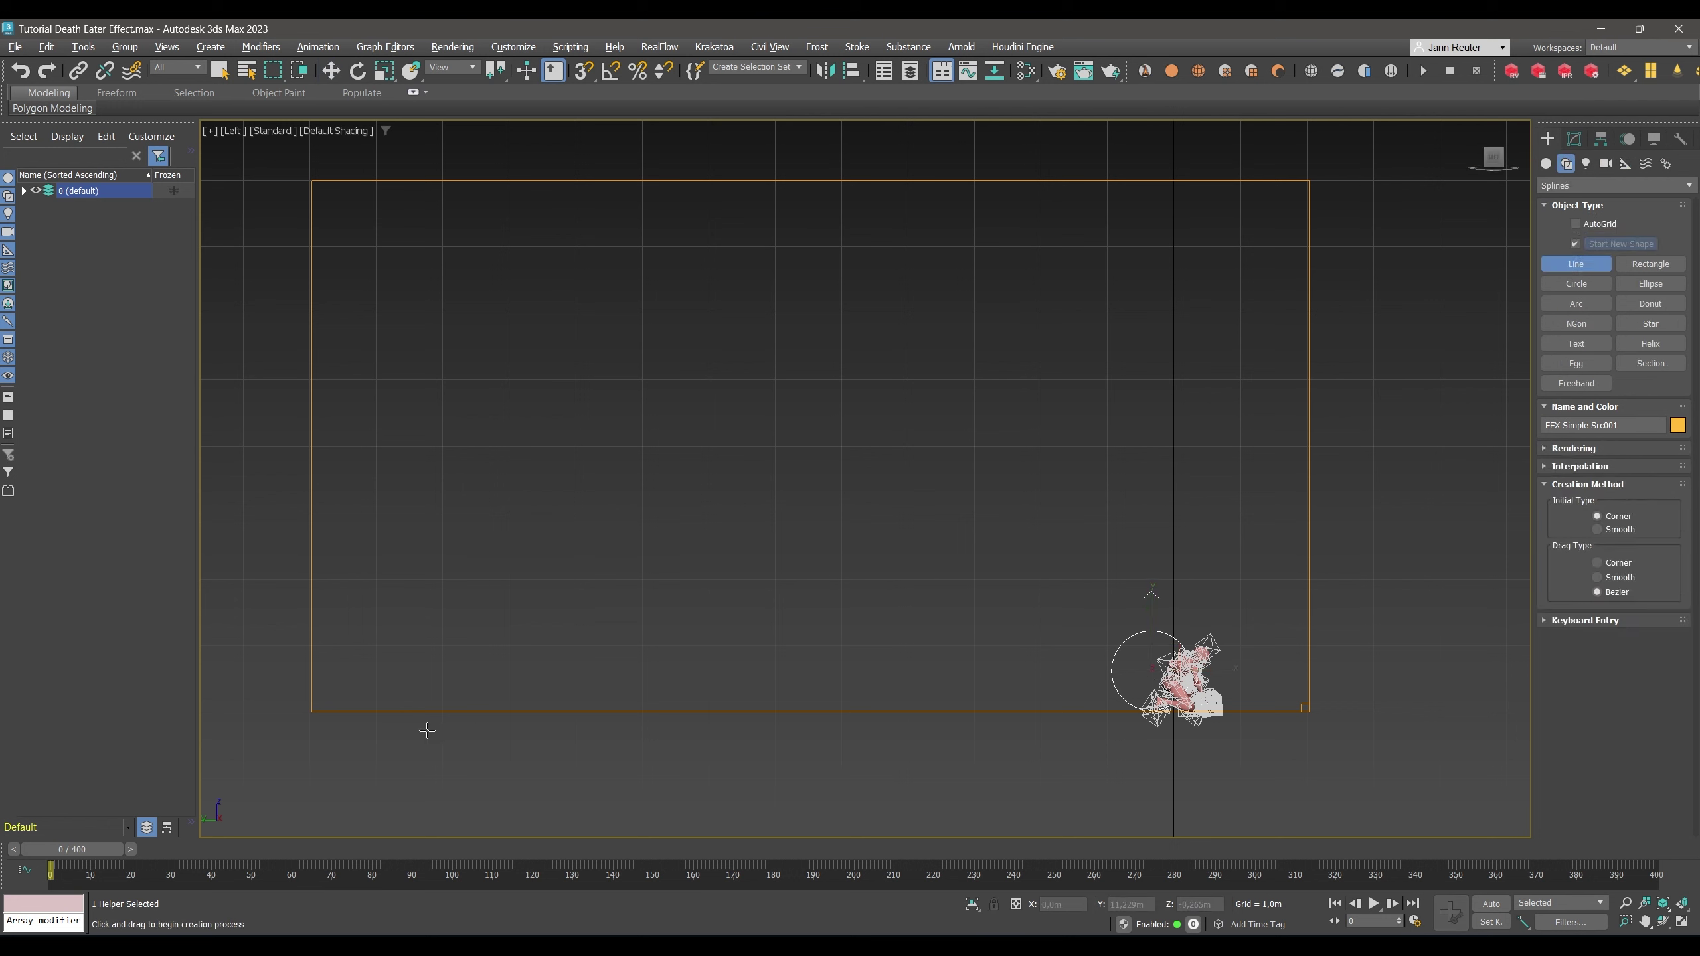
{"action": "left_click", "coordinate": [326, 709]}
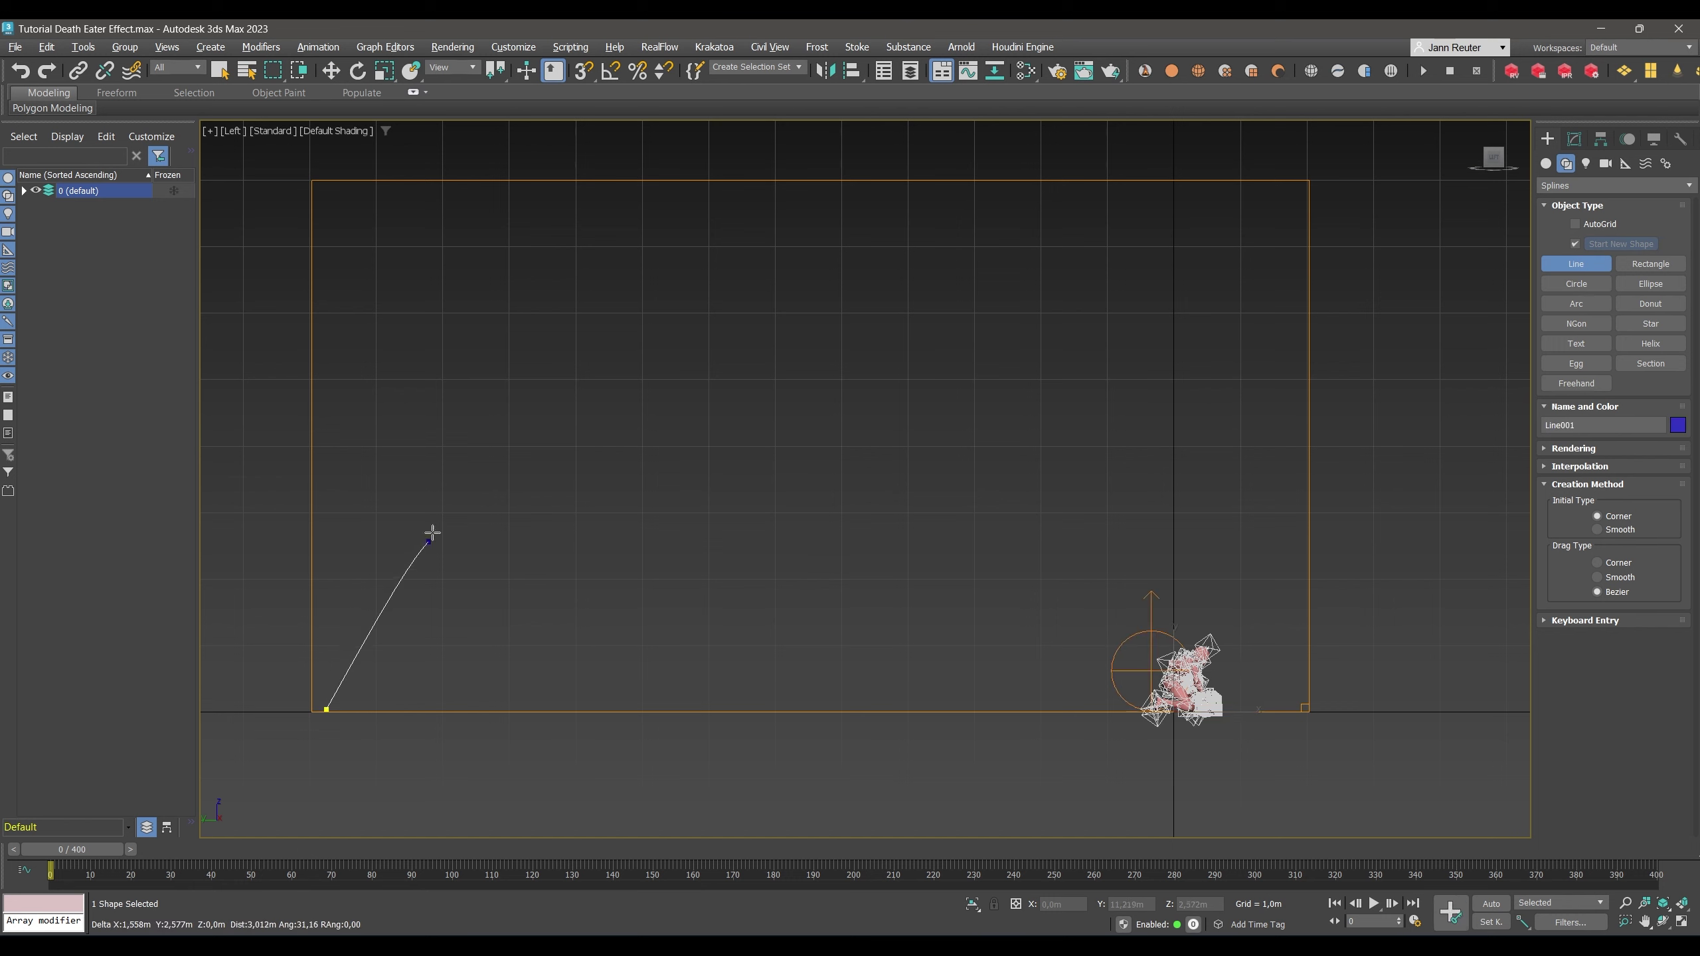
{"action": "mouse_move", "coordinate": [496, 452]}
{"action": "left_mouse_down"}
{"action": "mouse_move", "coordinate": [588, 410]}
{"action": "mouse_move", "coordinate": [1130, 584]}
{"action": "left_mouse_up"}
{"action": "left_click", "coordinate": [1165, 594]}
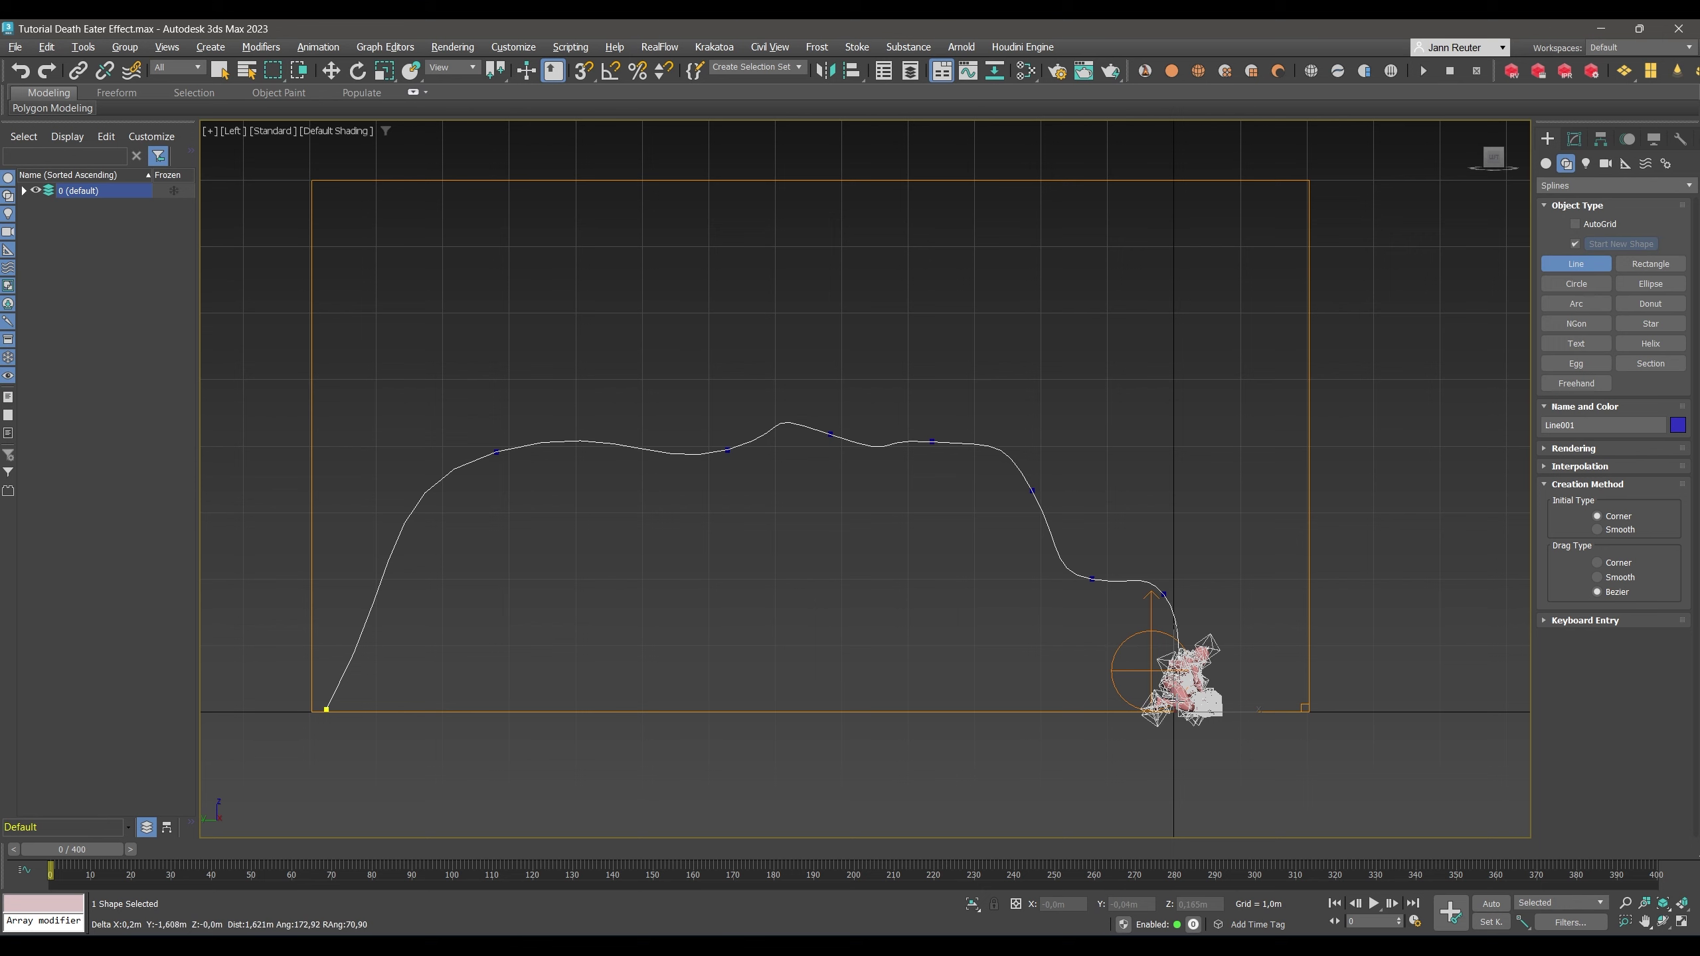
{"action": "right_click", "coordinate": [1179, 698]}
Smooth the spline's descent near the character by removing a vertex and raising its neighbour, and nudge the hump vertex toward the character.
{"action": "left_click", "coordinate": [1575, 139]}
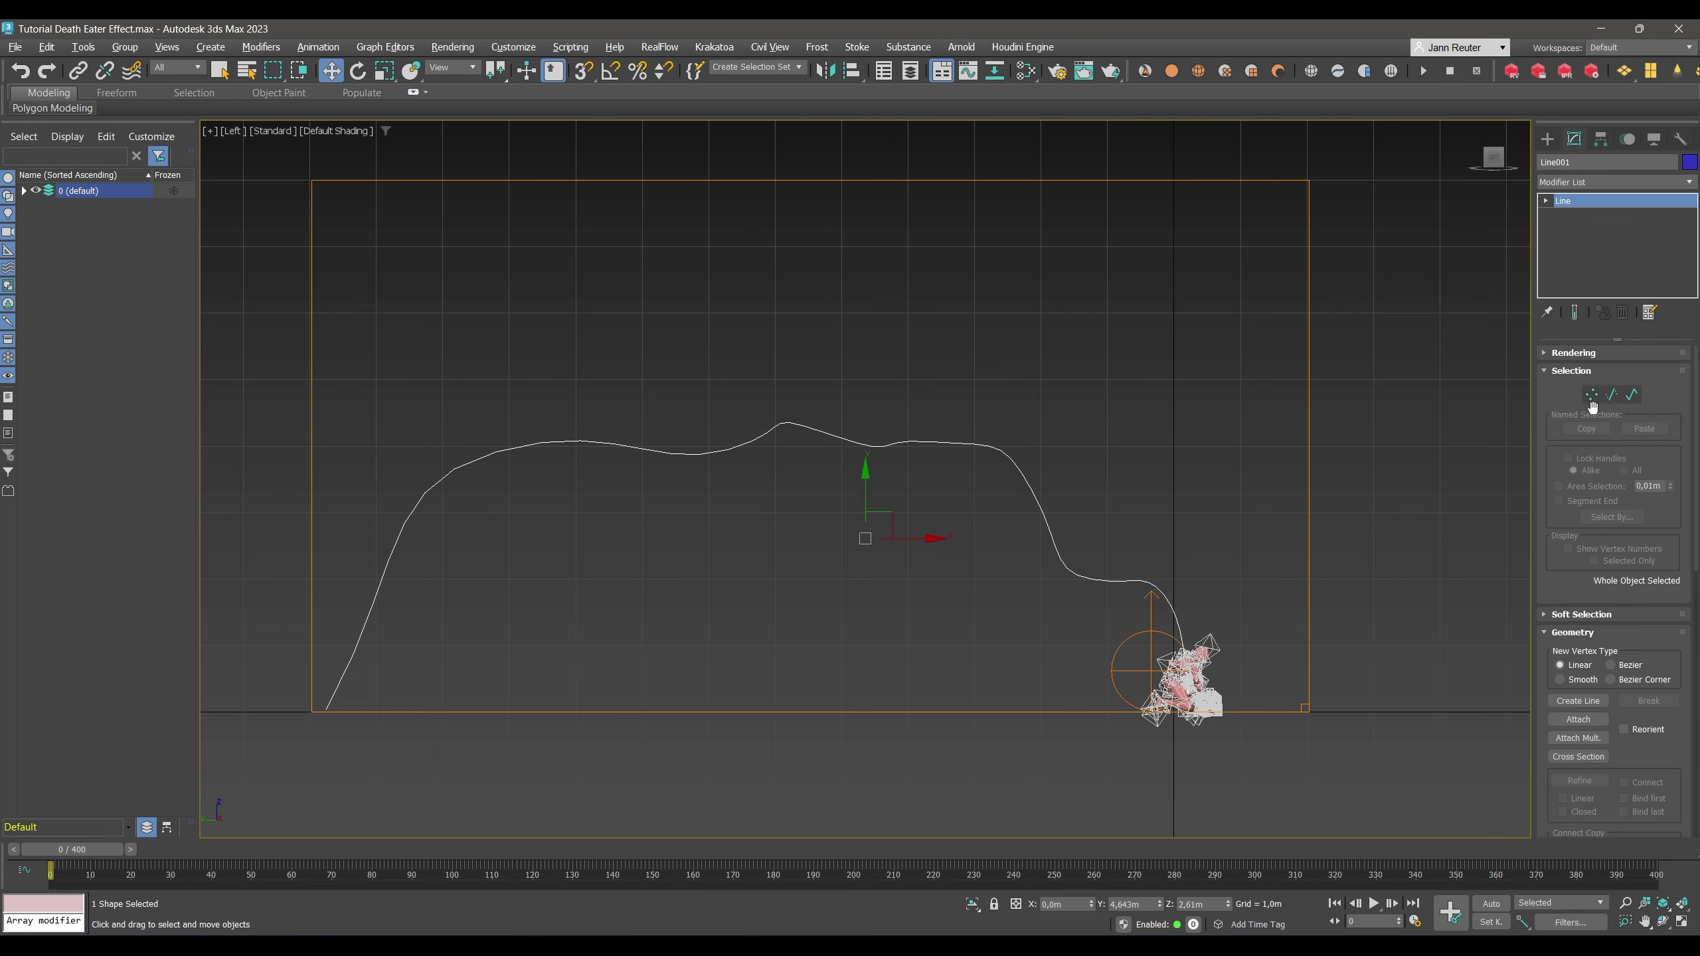
{"action": "left_click", "coordinate": [1598, 396]}
{"action": "left_click", "coordinate": [1094, 578]}
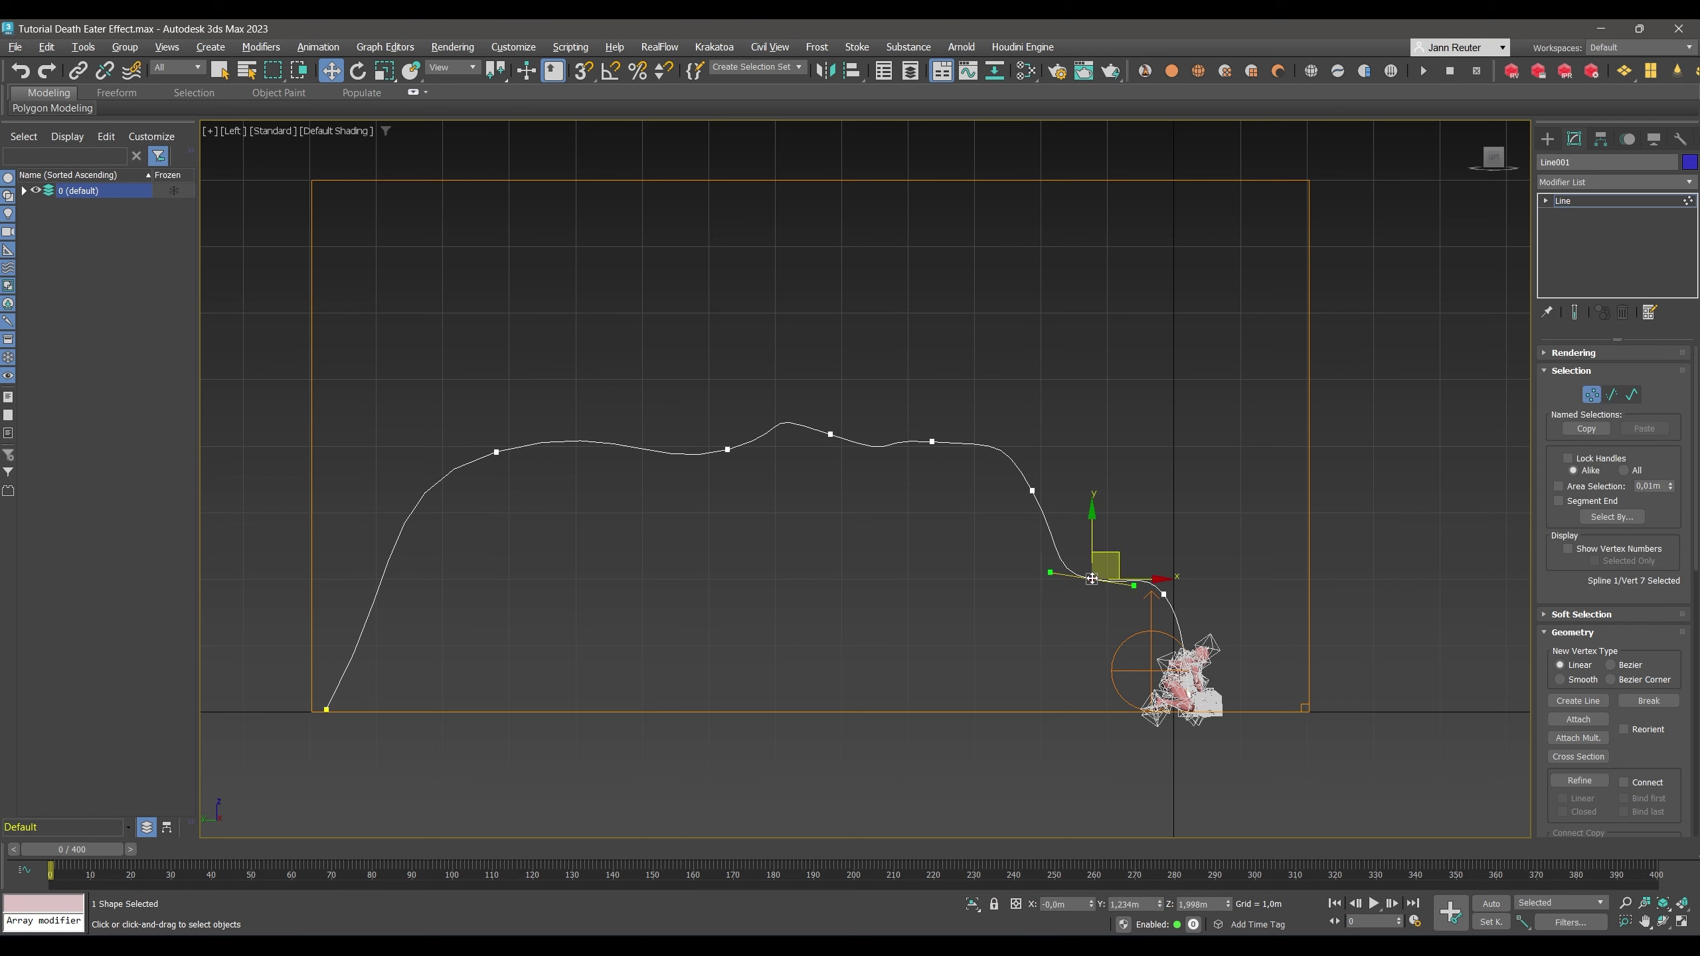
{"action": "left_click_drag", "start_coordinate": [1117, 556], "coordinate": [1121, 433]}
{"action": "left_click", "coordinate": [850, 427]}
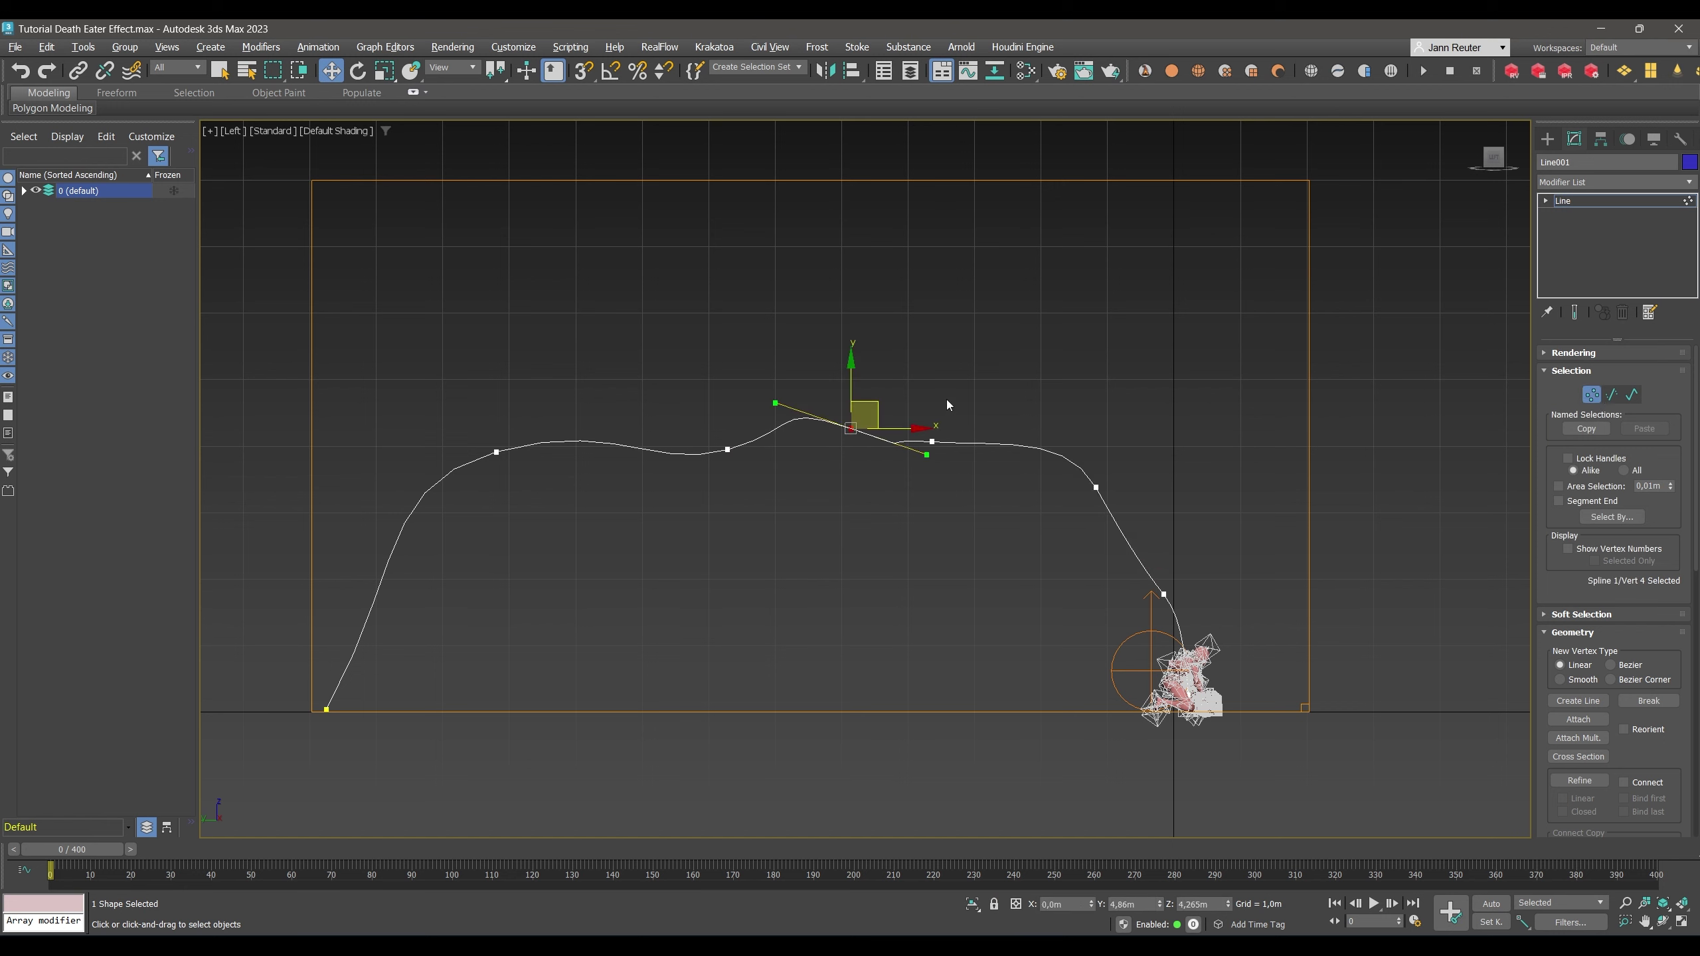
{"action": "key", "text": "1"}
{"action": "middle_click_drag", "start_coordinate": [950, 576], "coordinate": [755, 434], "text": "alt"}
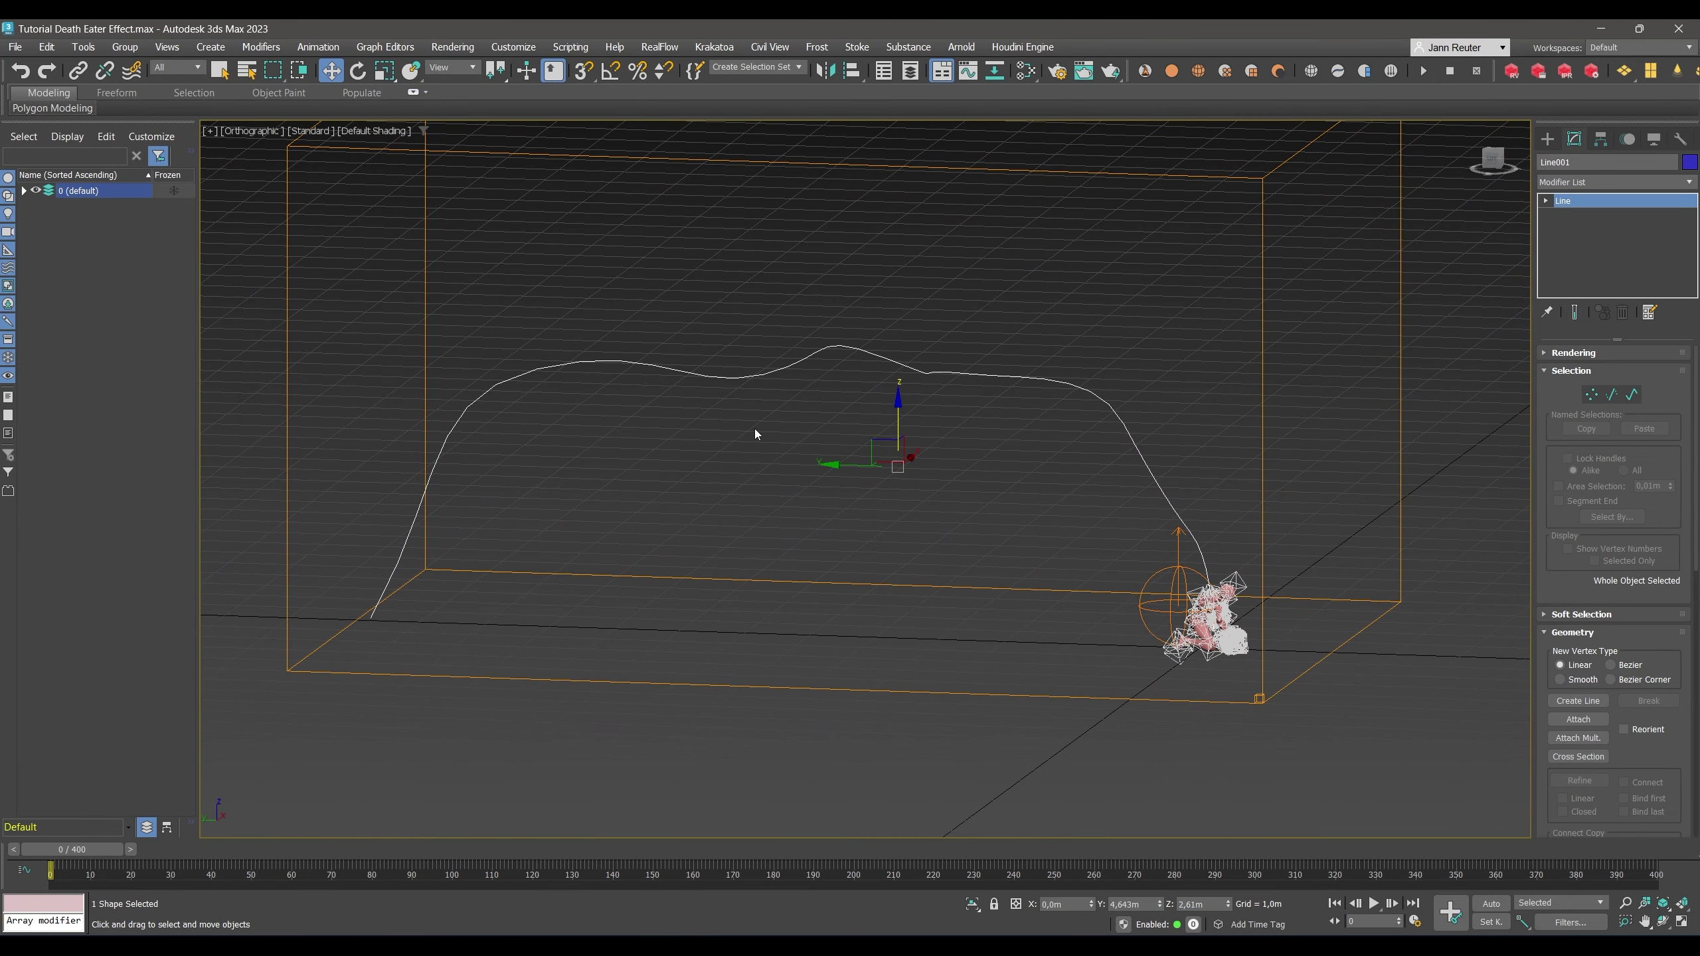
Apply a Path Constraint linking the simple source to the flight-path spline, and move its end key to frame 80.
{"action": "key", "text": "l"}
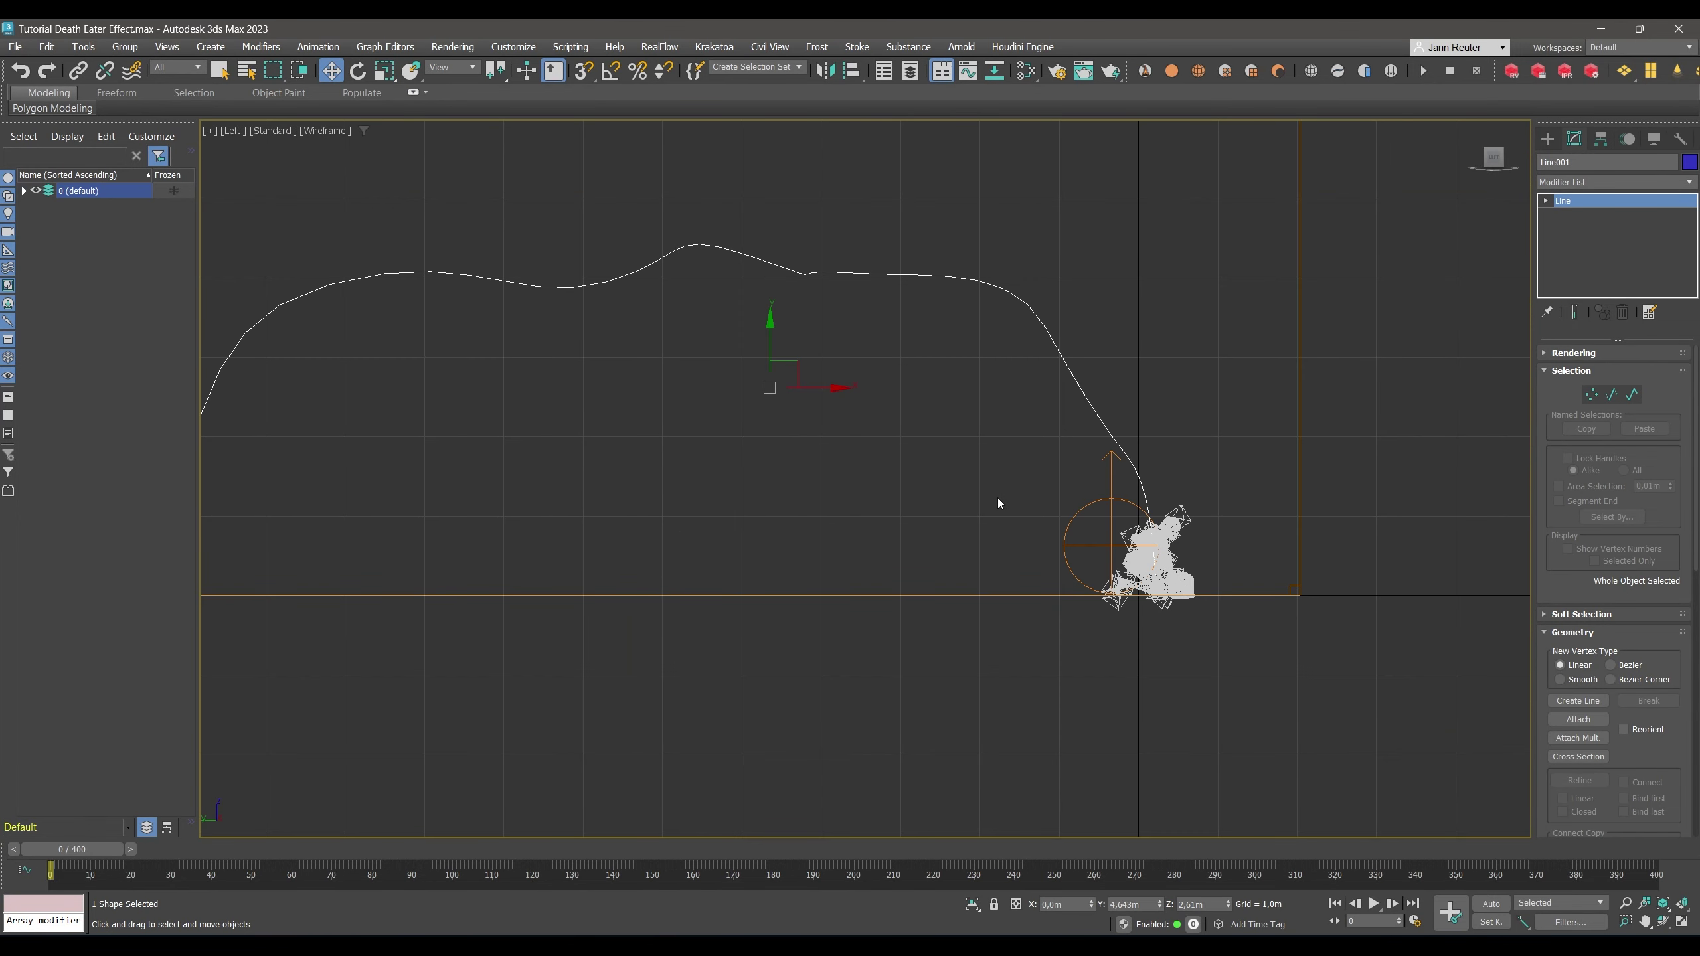
{"action": "left_click", "coordinate": [1078, 516]}
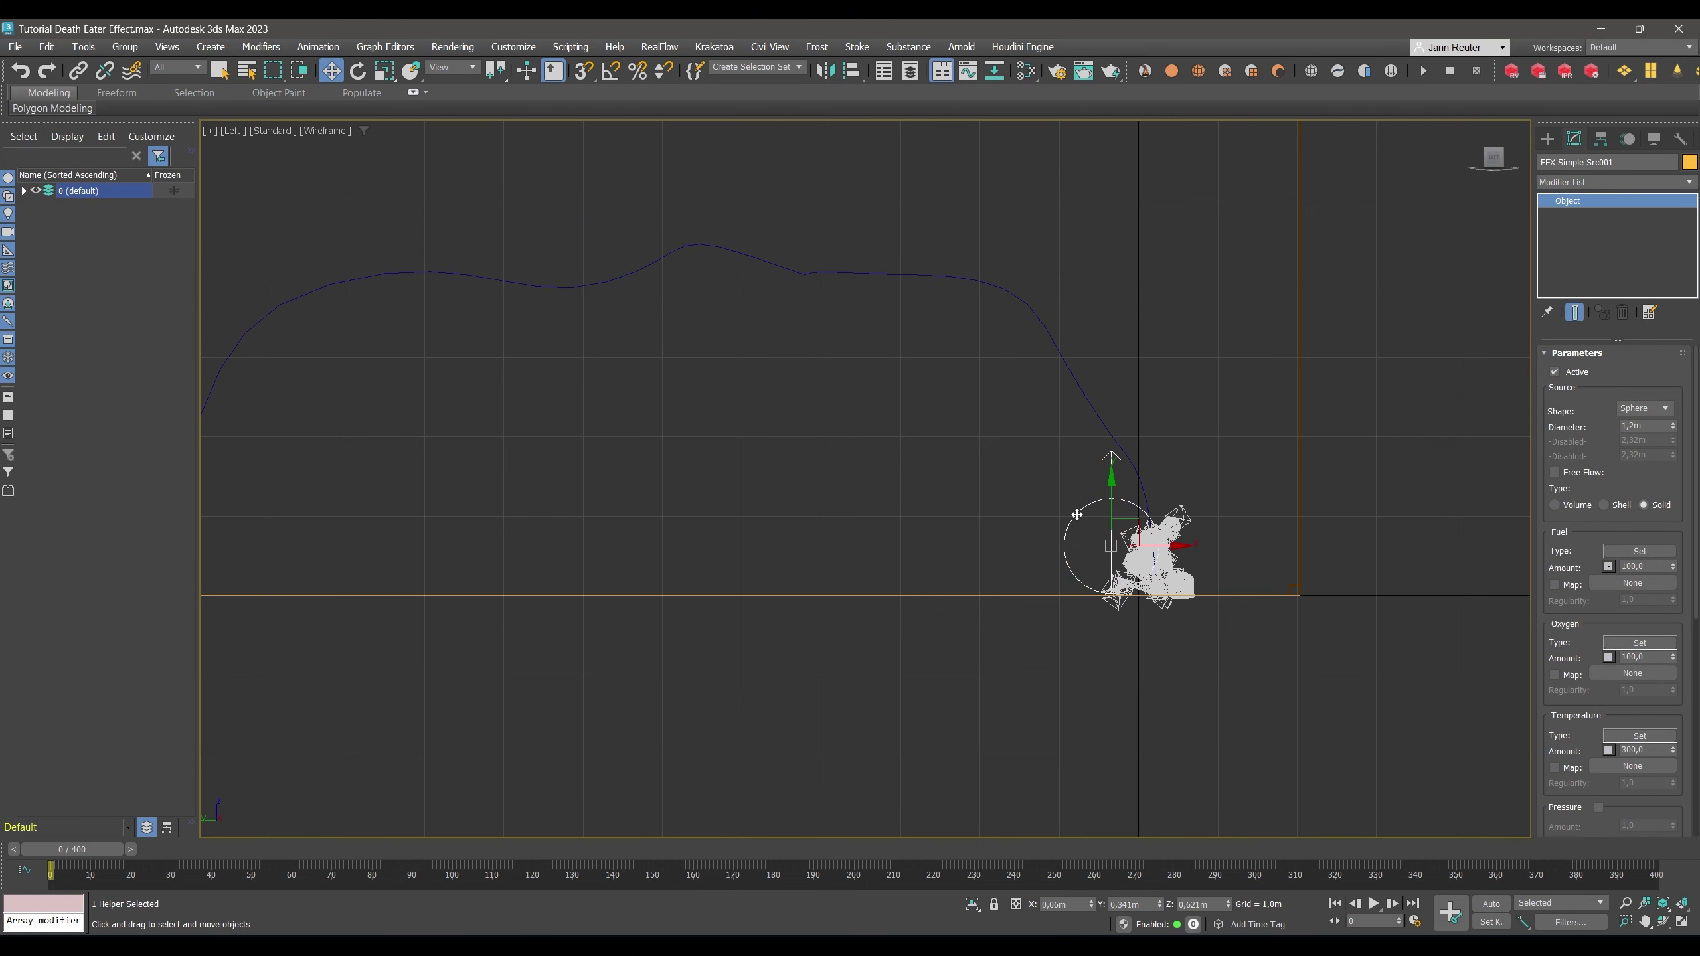
{"action": "left_click", "coordinate": [318, 48]}
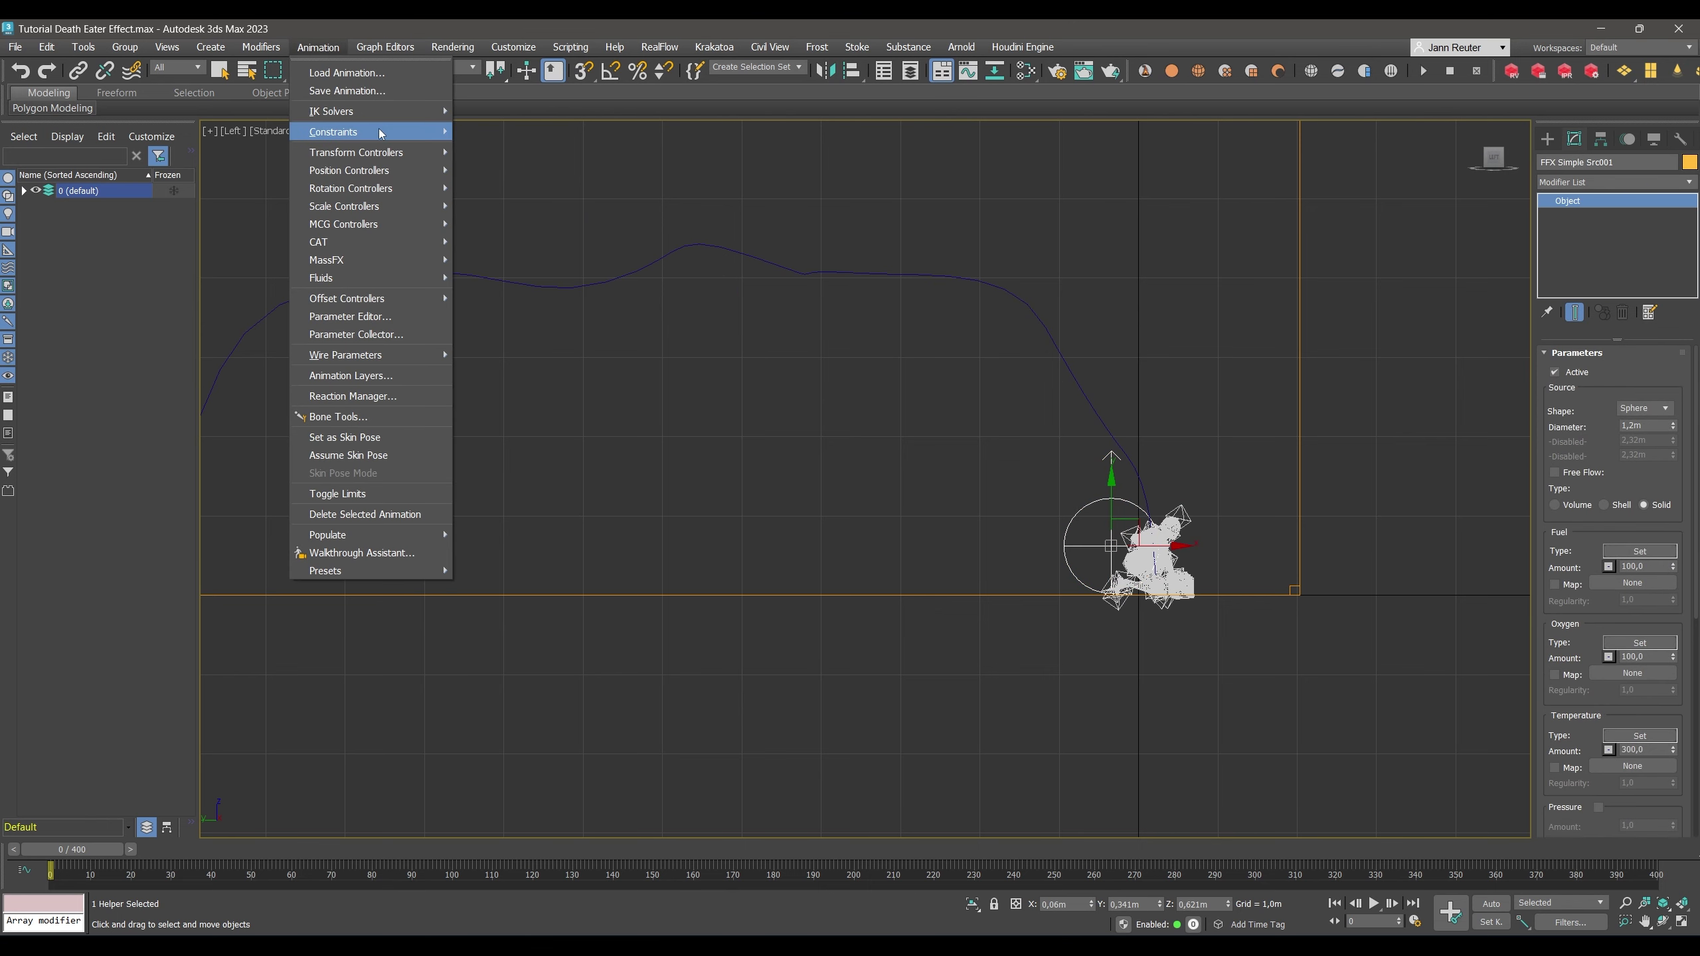
{"action": "mouse_move", "coordinate": [379, 131]}
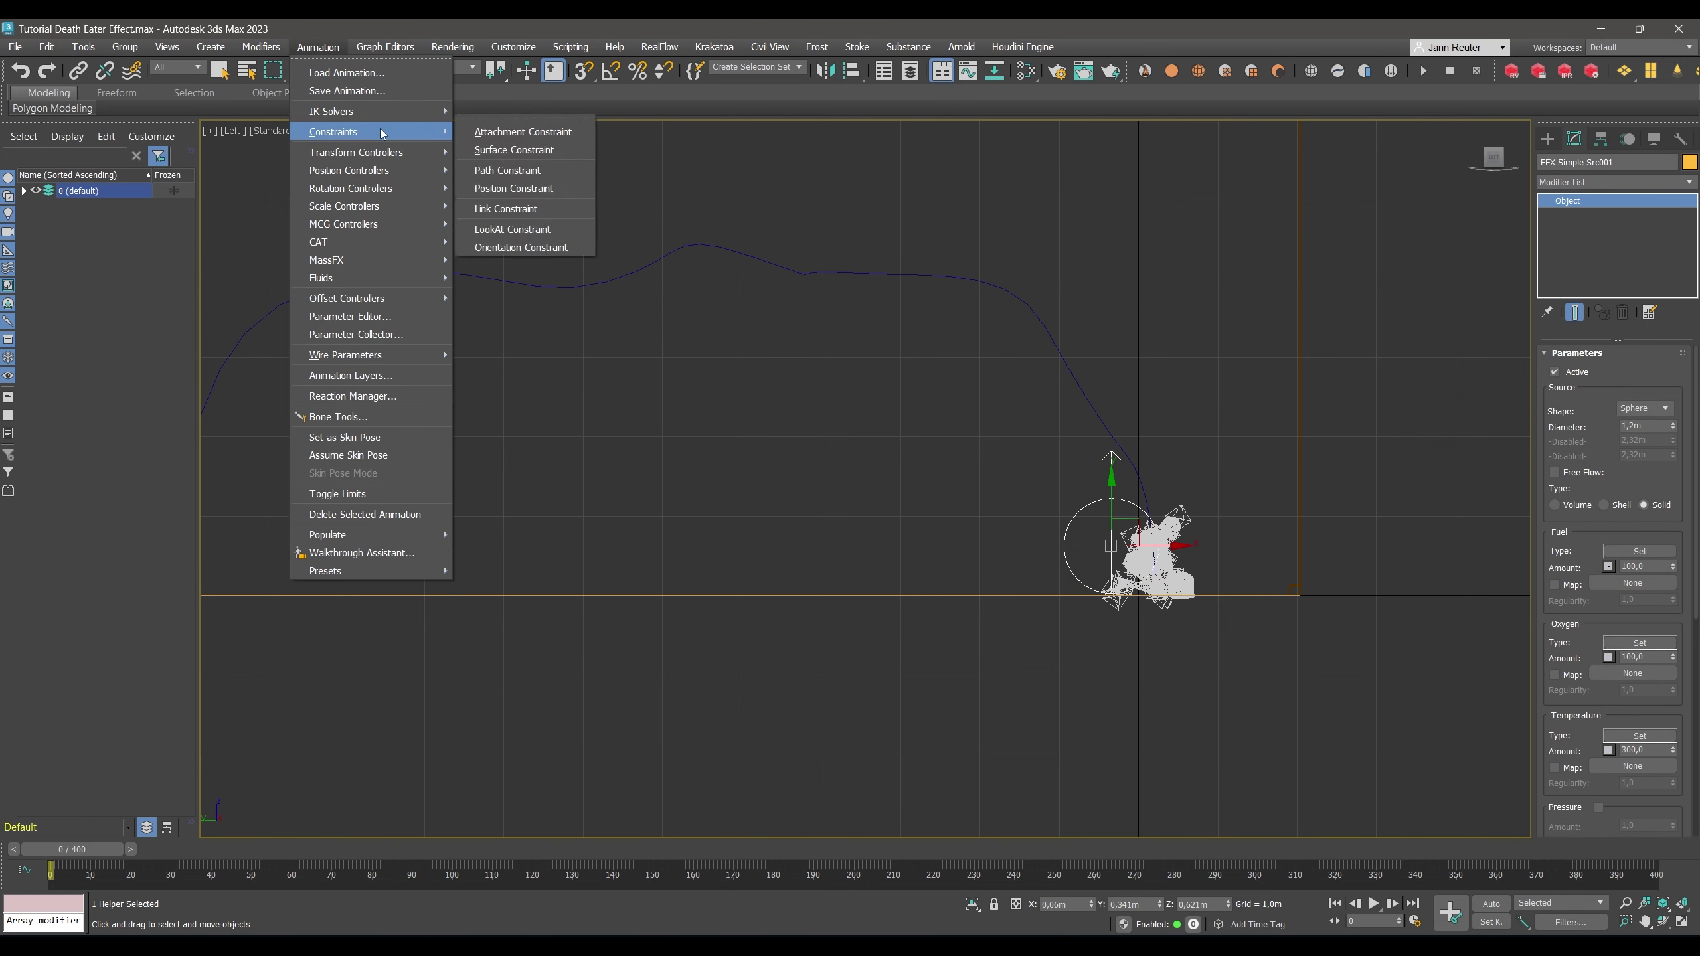
{"action": "left_click", "coordinate": [529, 171]}
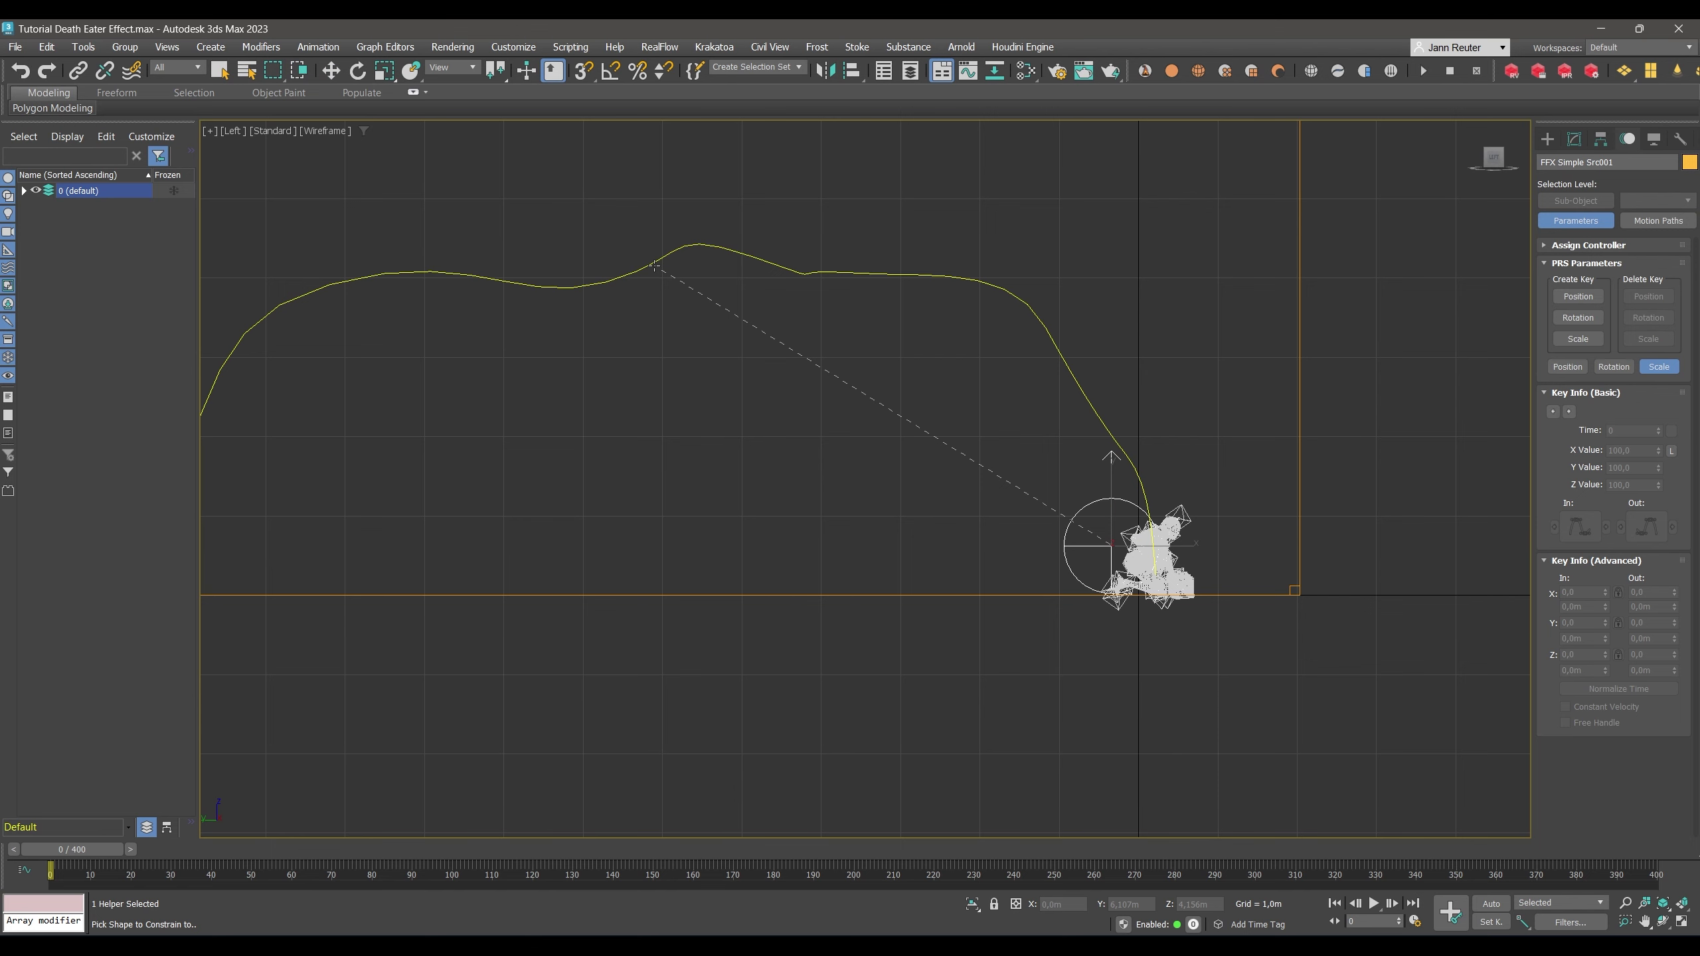
{"action": "left_click", "coordinate": [655, 265]}
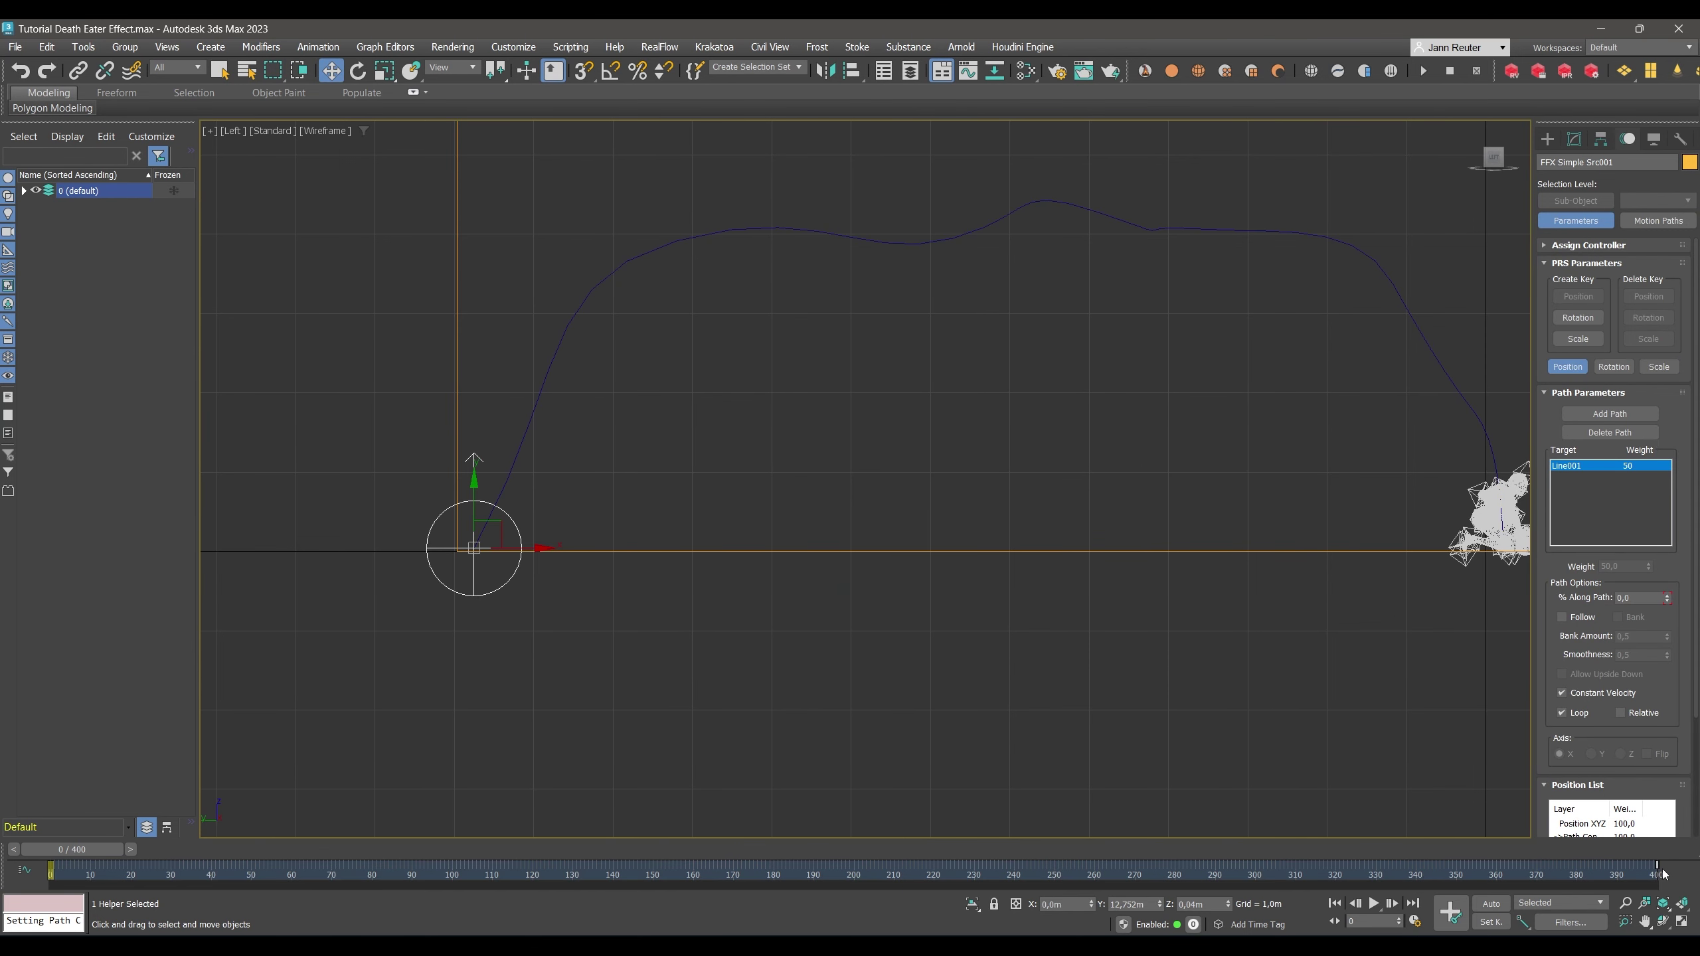
{"action": "left_click_drag", "start_coordinate": [1657, 866], "coordinate": [615, 848]}
{"action": "left_click_drag", "start_coordinate": [455, 856], "coordinate": [366, 865]}
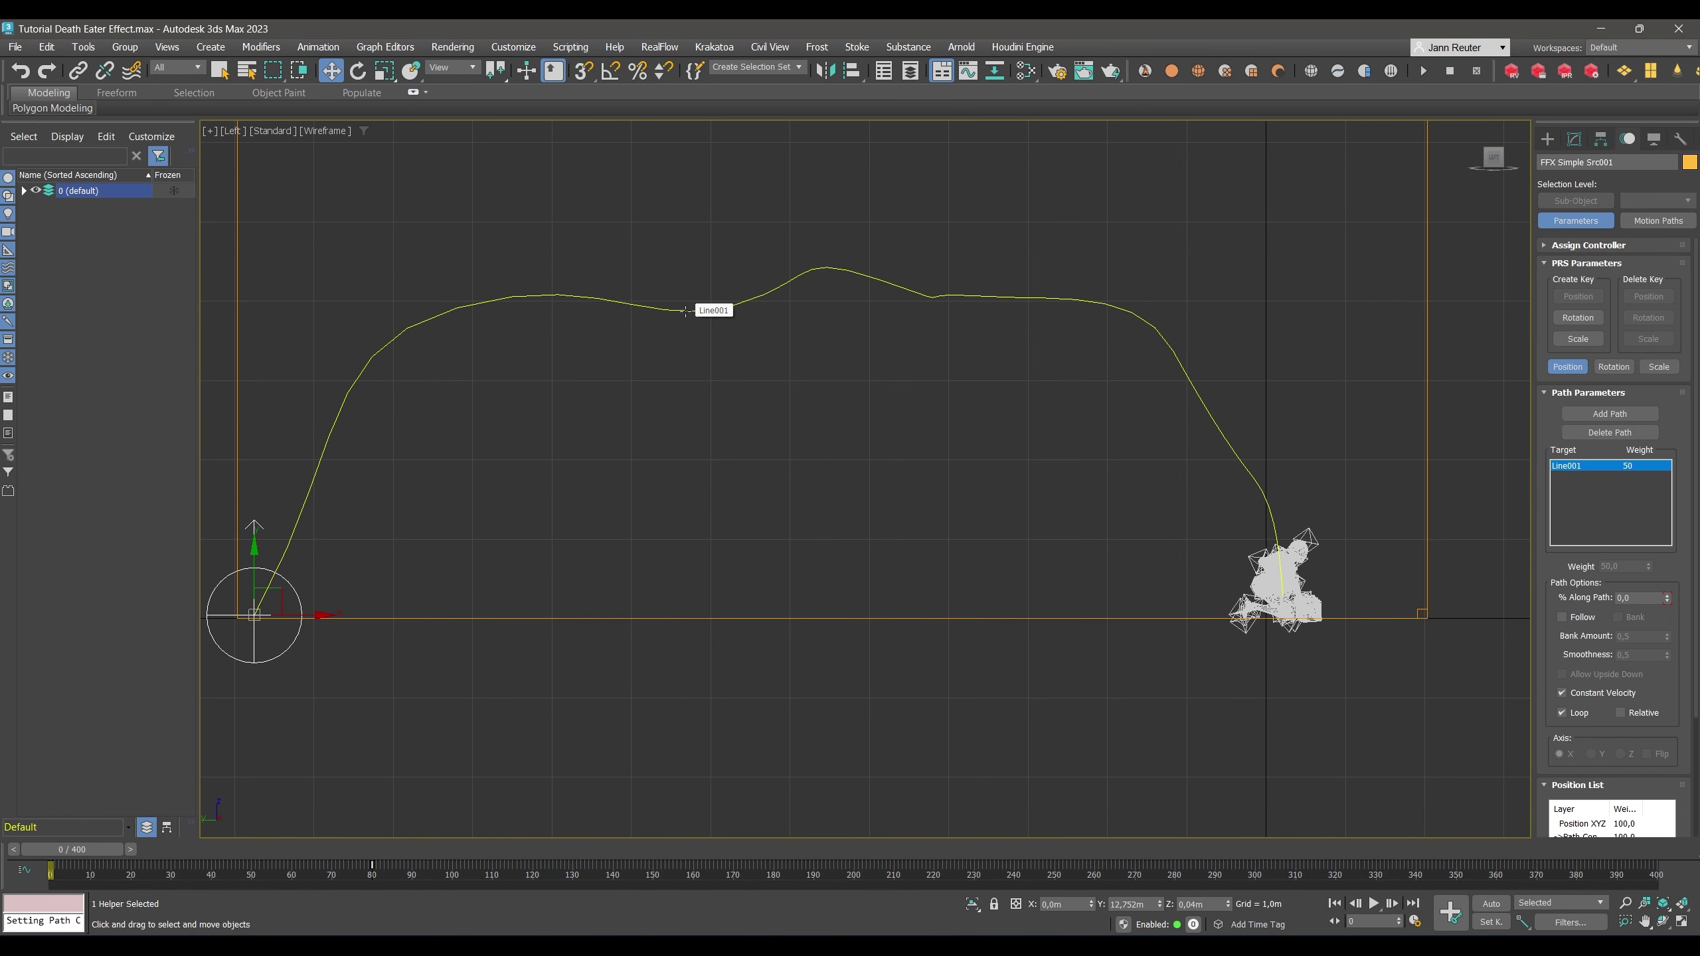
Raise the spline's start vertex to a height of about 0.72 m and shift it inward from the container's edge.
{"action": "left_click", "coordinate": [1574, 139]}
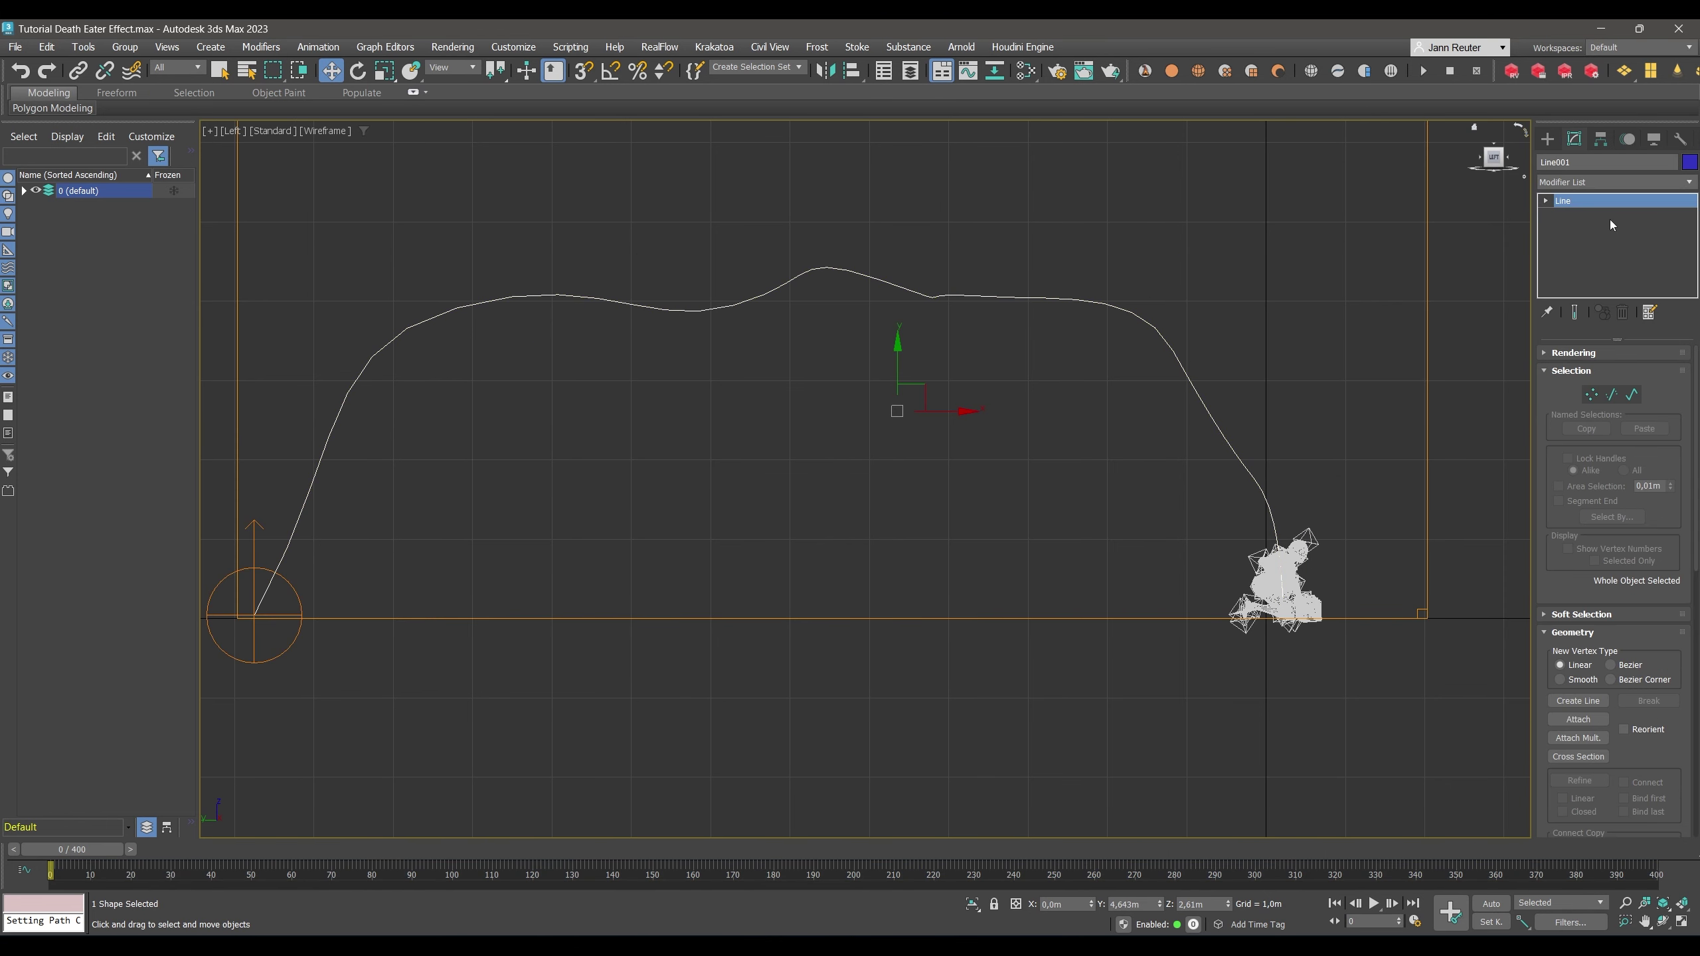
{"action": "left_click", "coordinate": [1592, 394]}
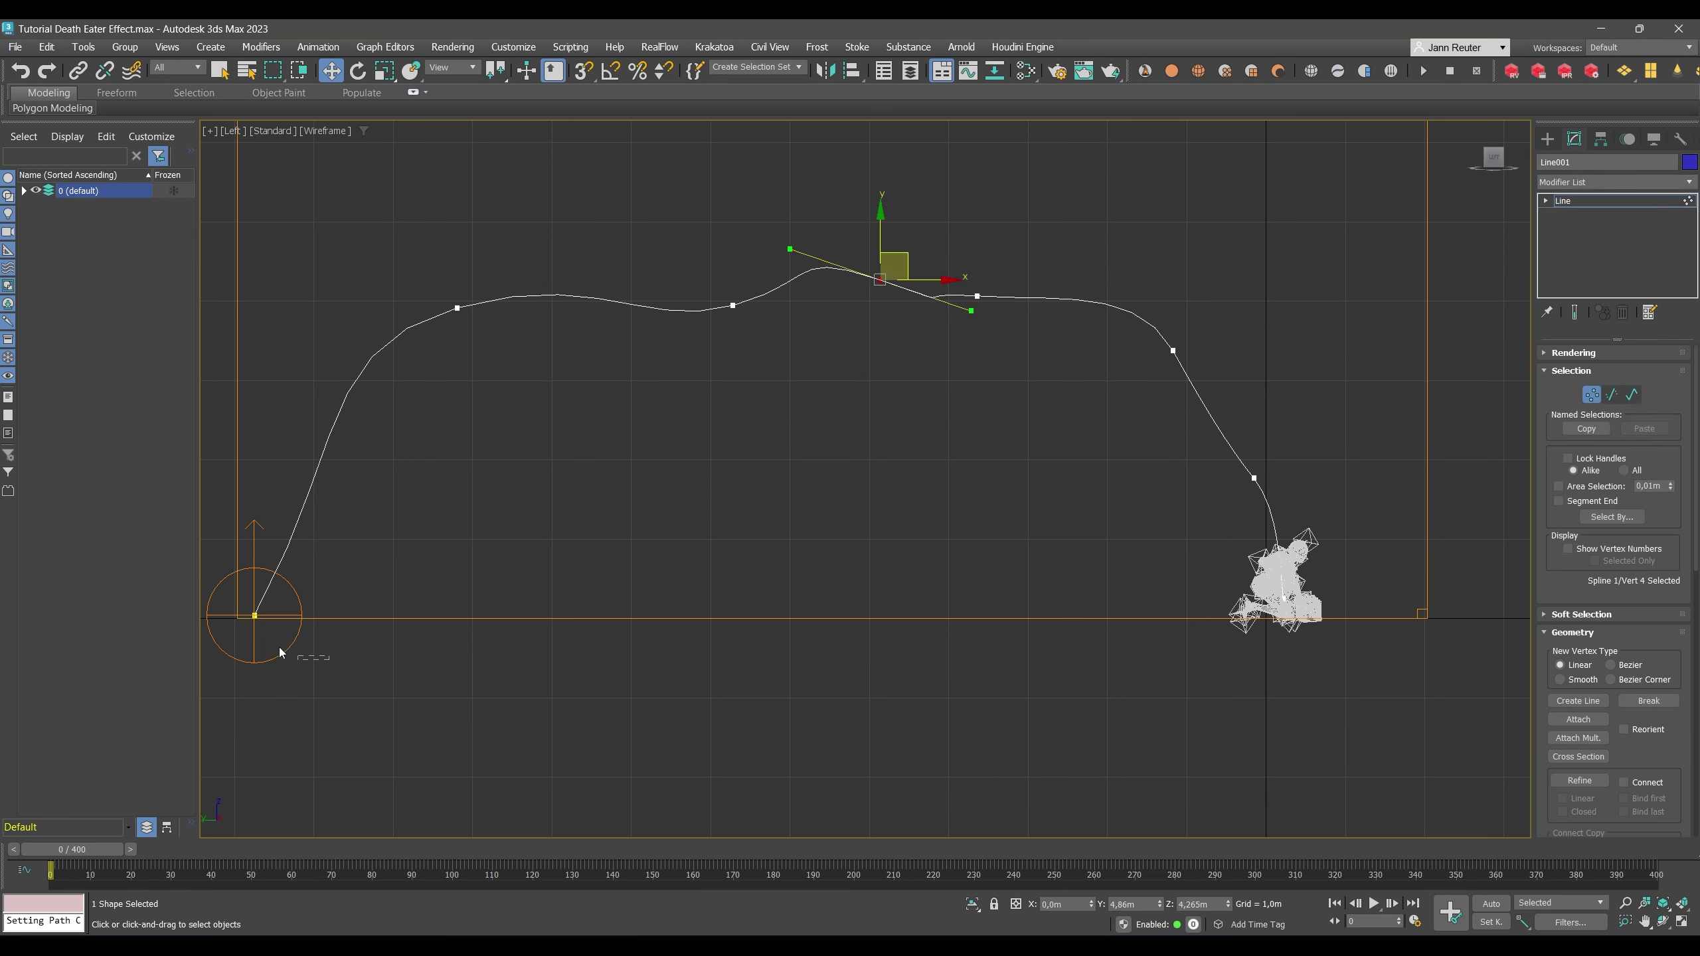
{"action": "left_click", "coordinate": [254, 615]}
{"action": "left_click_drag", "start_coordinate": [283, 590], "coordinate": [324, 539]}
{"action": "left_click", "coordinate": [1592, 395]}
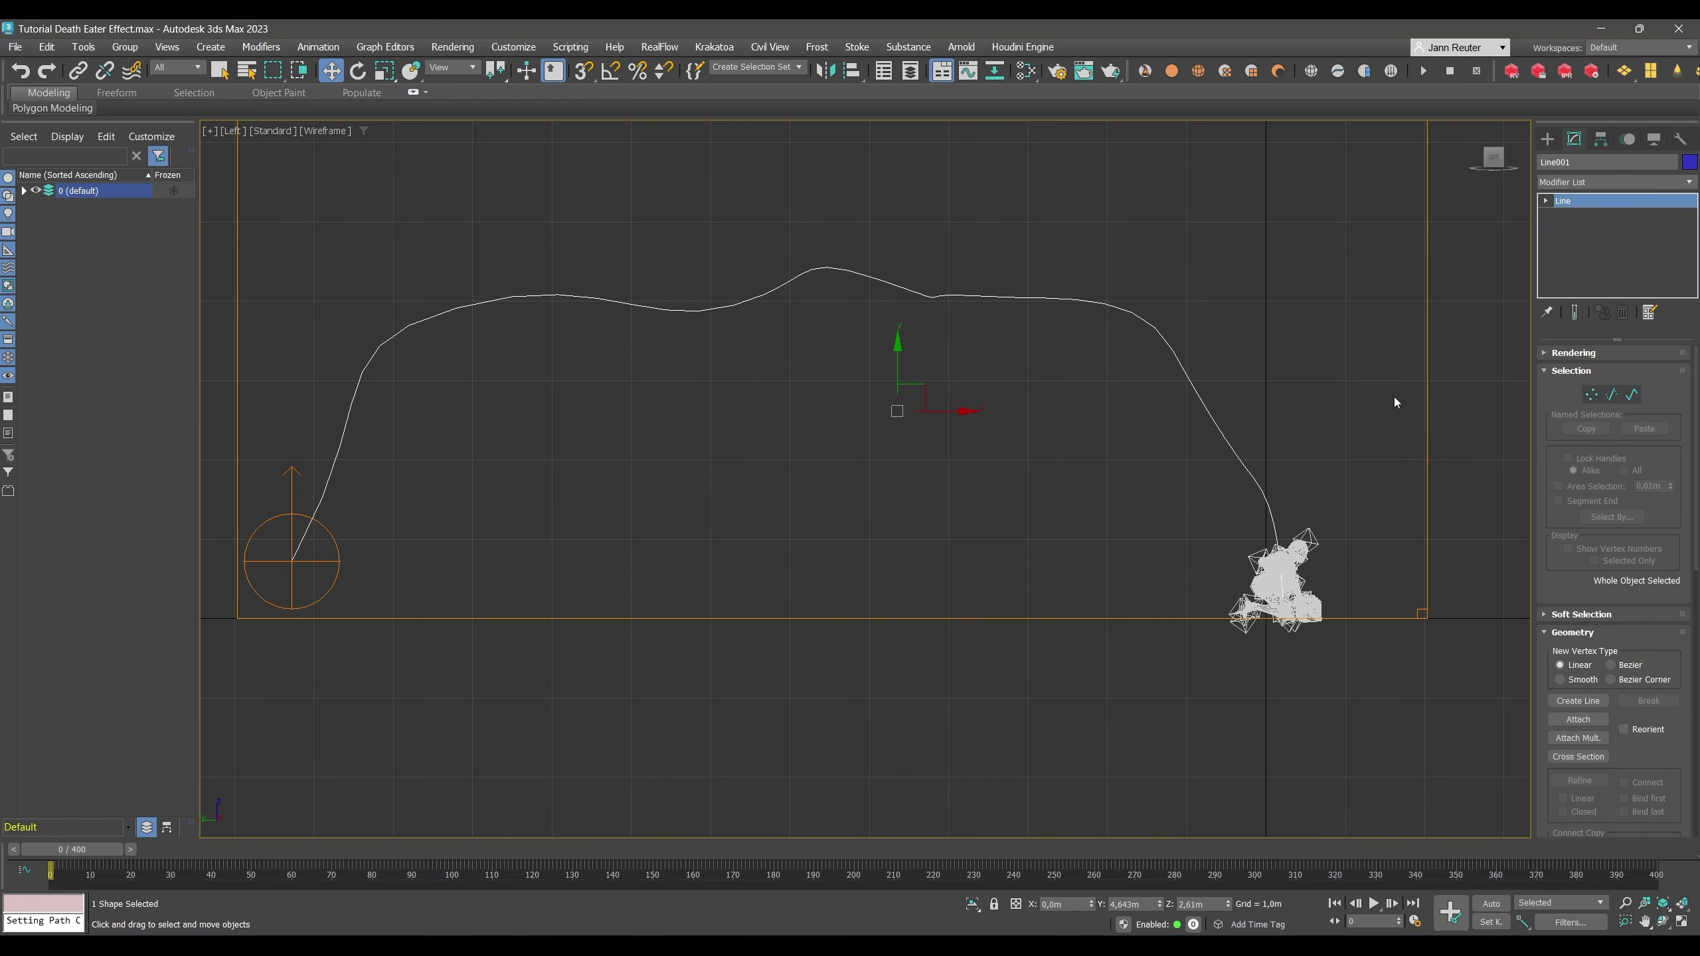
Turn on Follow in the simple source's path options and set the path axis to Z.
{"action": "left_click", "coordinate": [340, 558]}
{"action": "scroll", "coordinate": [577, 362], "scroll_direction": "down", "scroll_amount": 2}
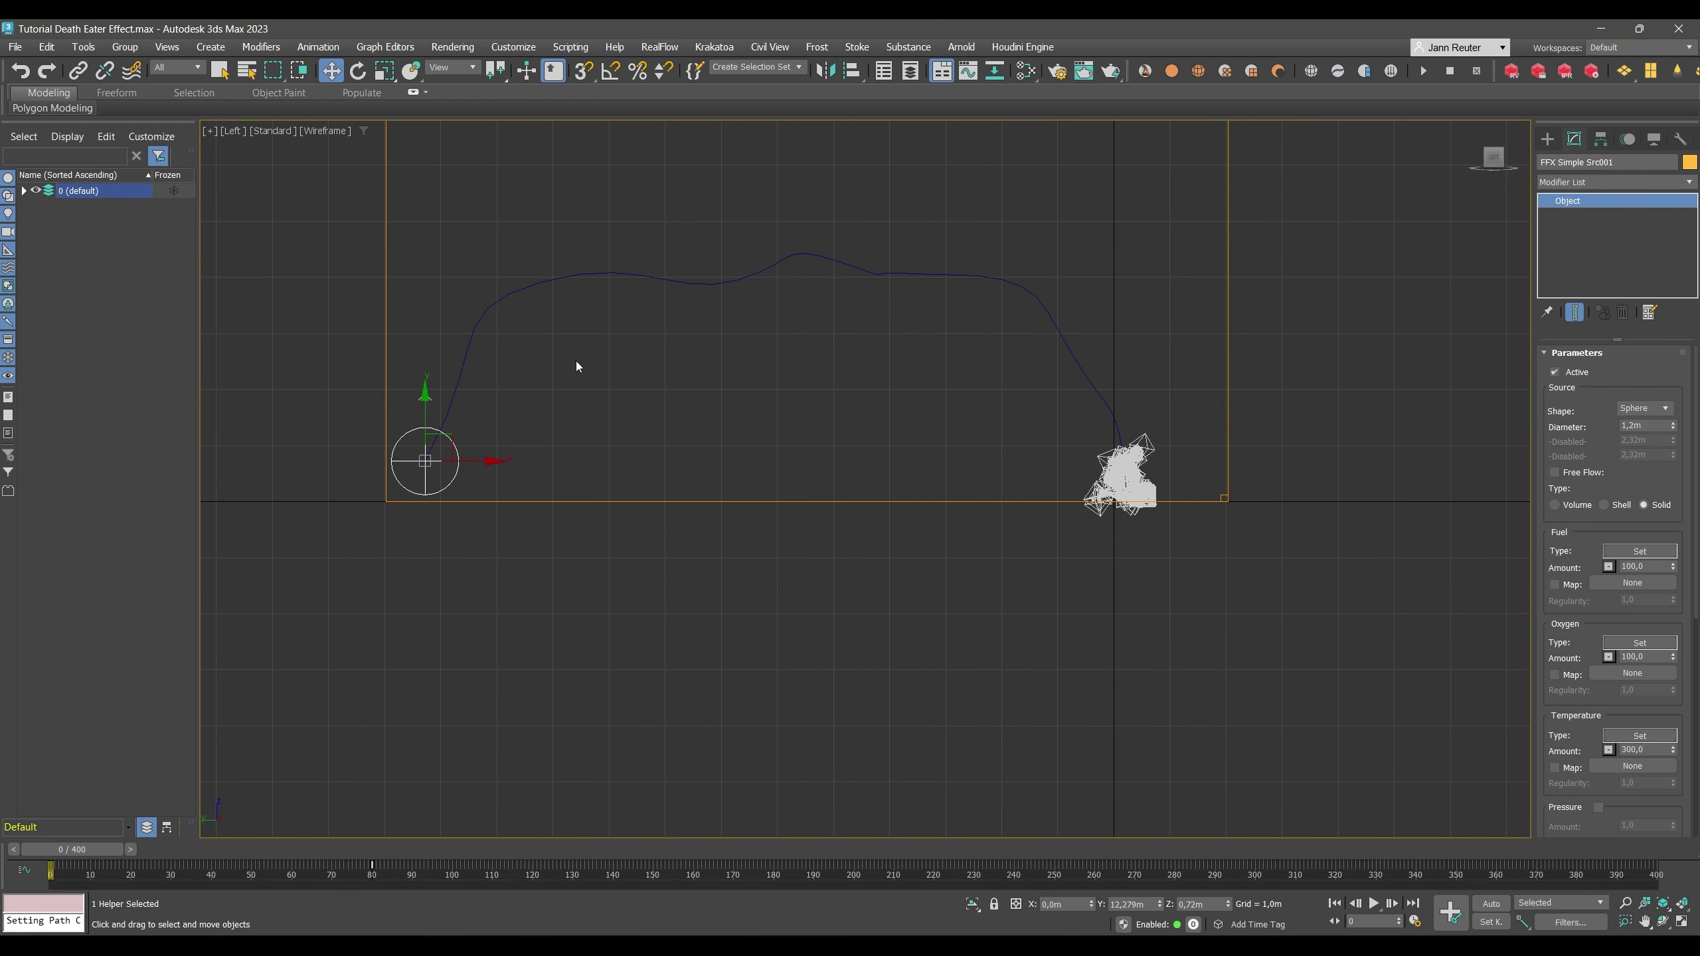
{"action": "left_click", "coordinate": [1625, 141]}
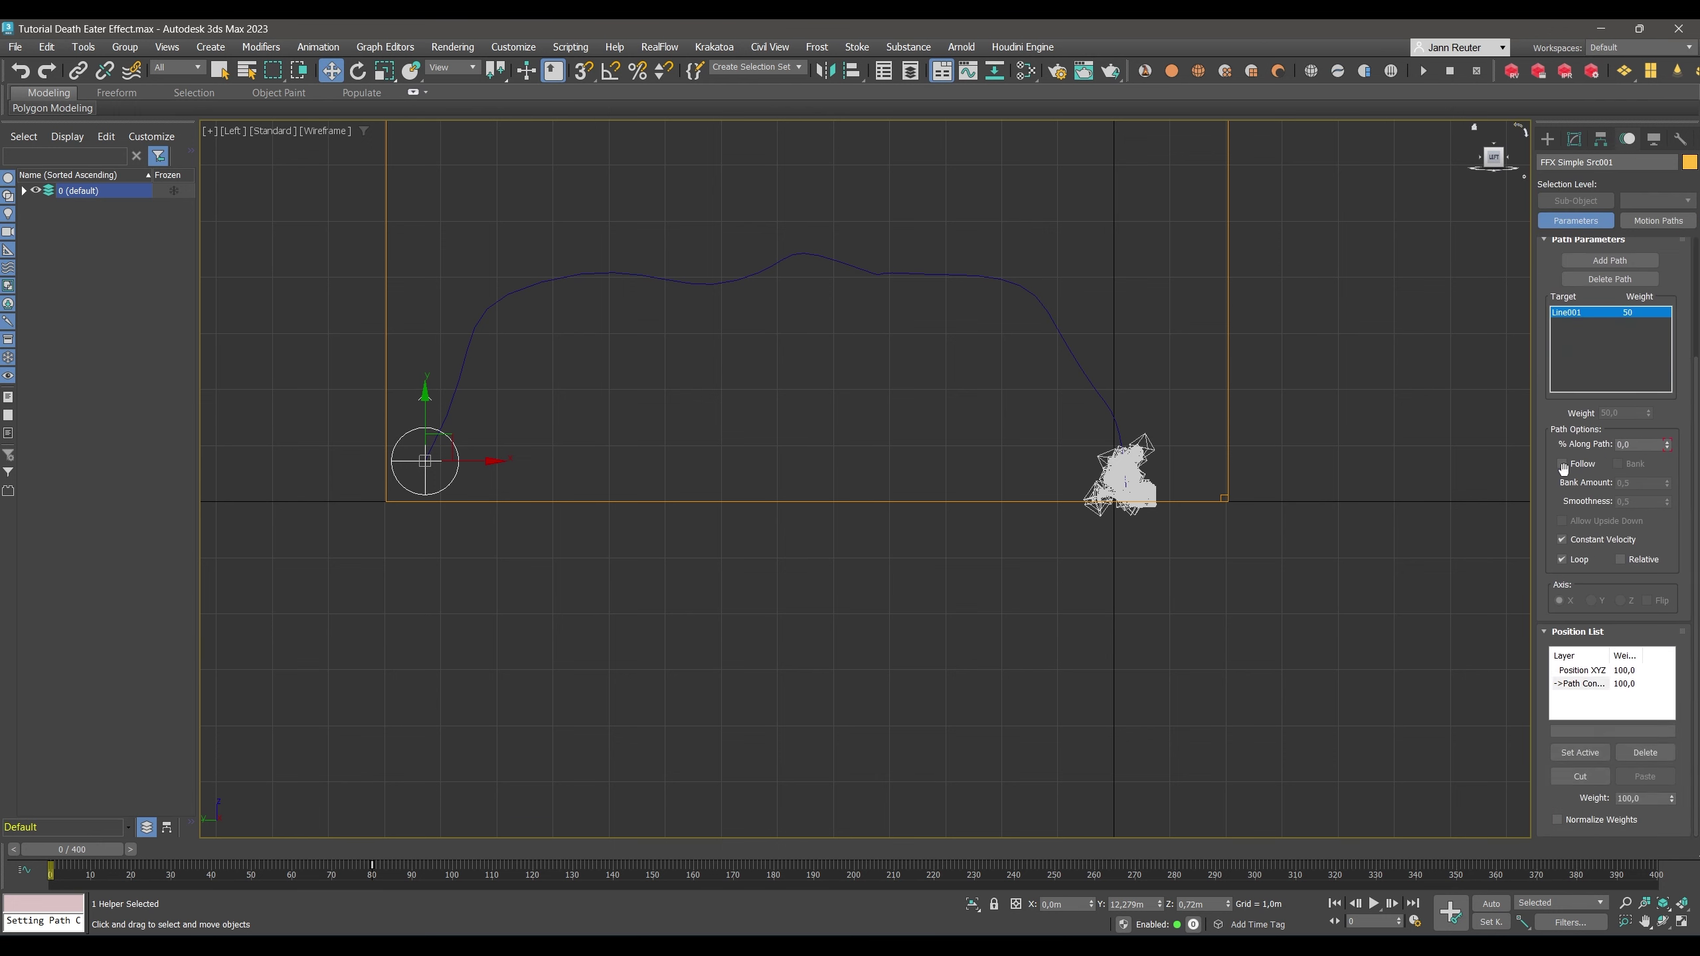
{"action": "scroll", "coordinate": [1681, 405], "scroll_direction": "up", "scroll_amount": 2}
{"action": "left_click", "coordinate": [1561, 523]}
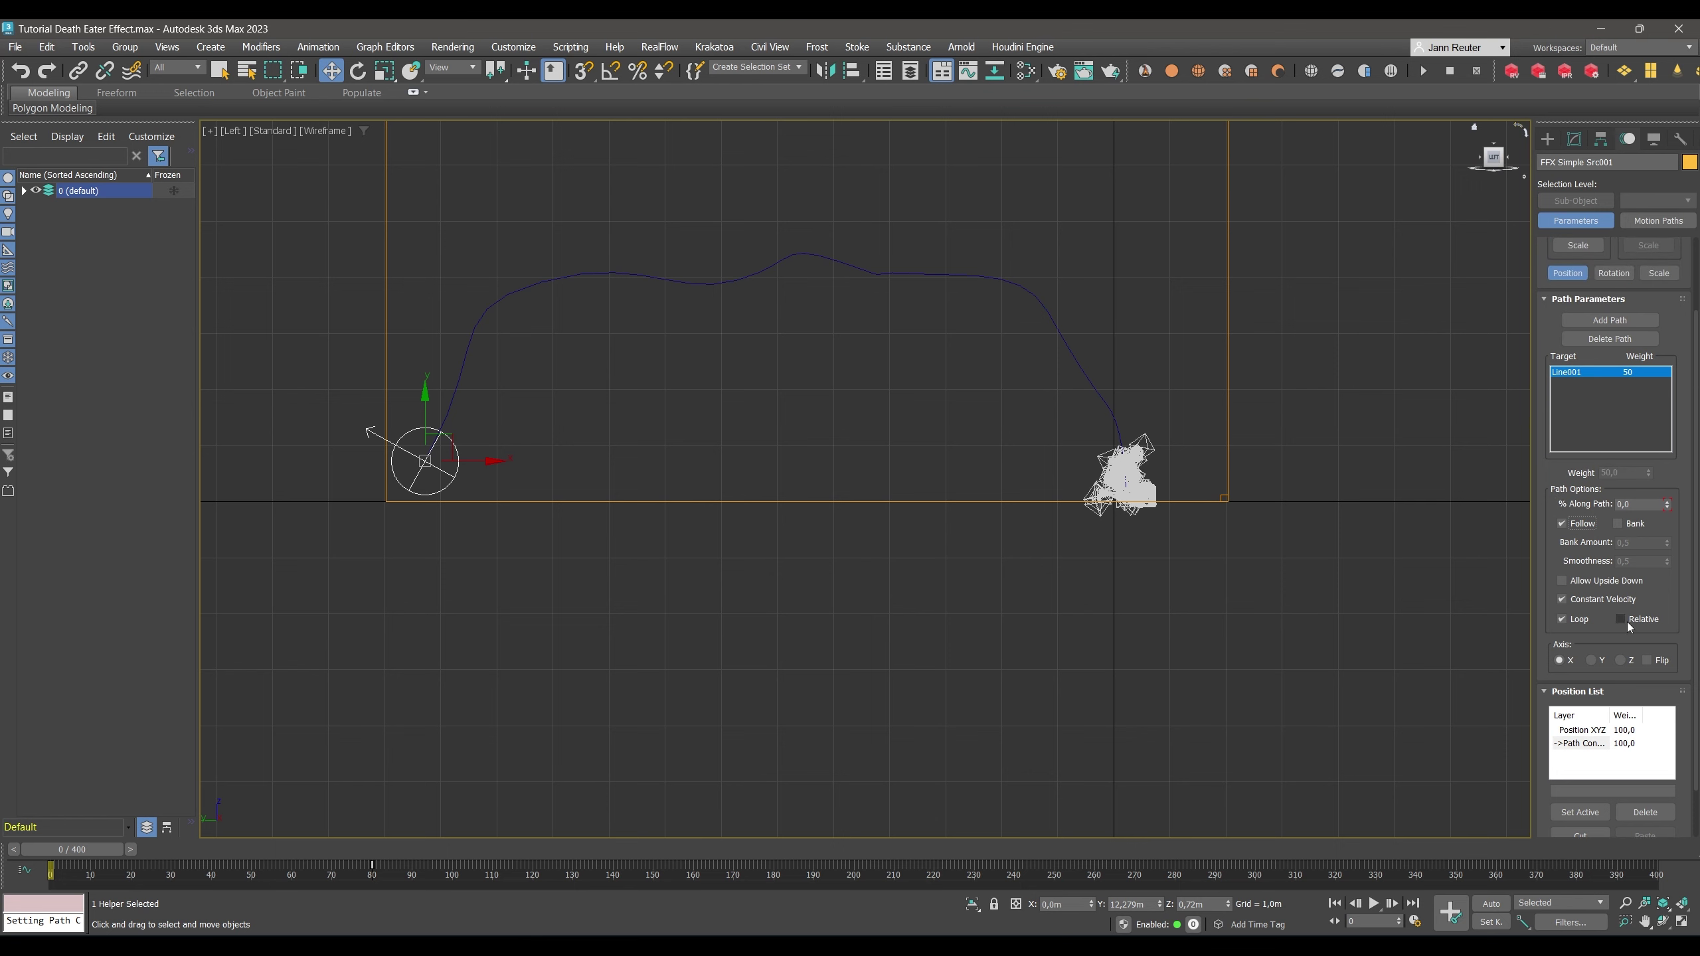
{"action": "left_click", "coordinate": [1620, 660]}
Flatten the spline's hump by lowering and levelling its middle vertex, and scrub the timeline to check the source's motion along it.
{"action": "left_click_drag", "start_coordinate": [72, 850], "coordinate": [231, 864]}
{"action": "key", "text": "w"}
{"action": "left_click", "coordinate": [793, 255]}
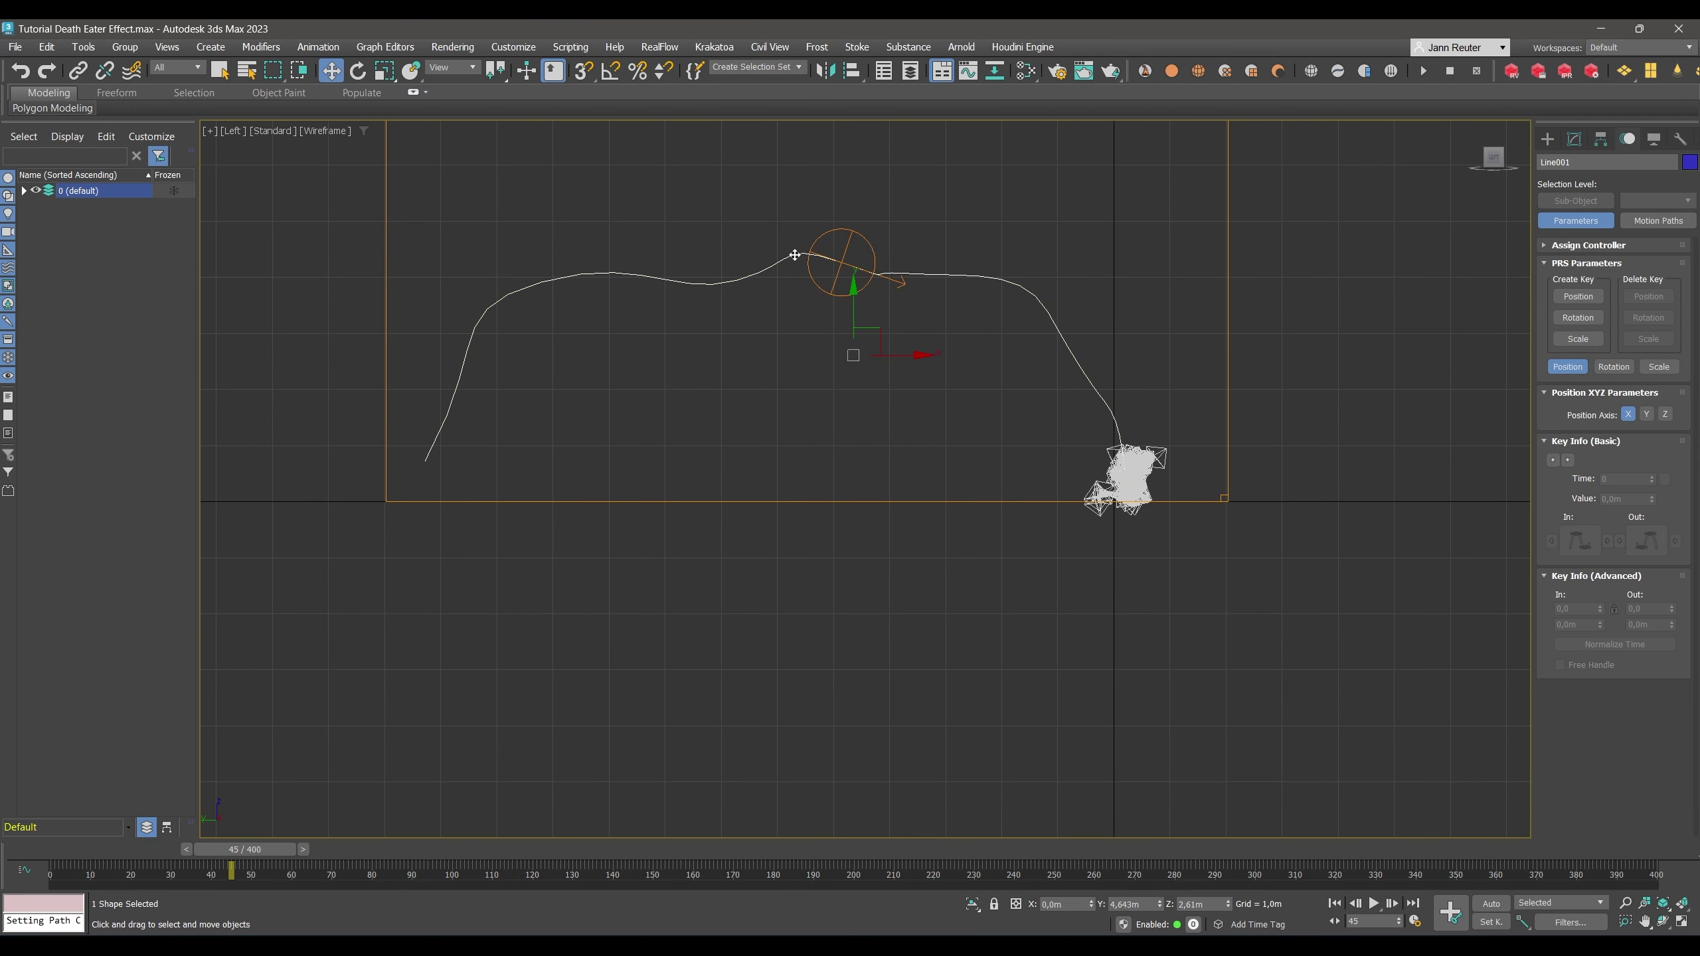
{"action": "left_click", "coordinate": [1575, 141]}
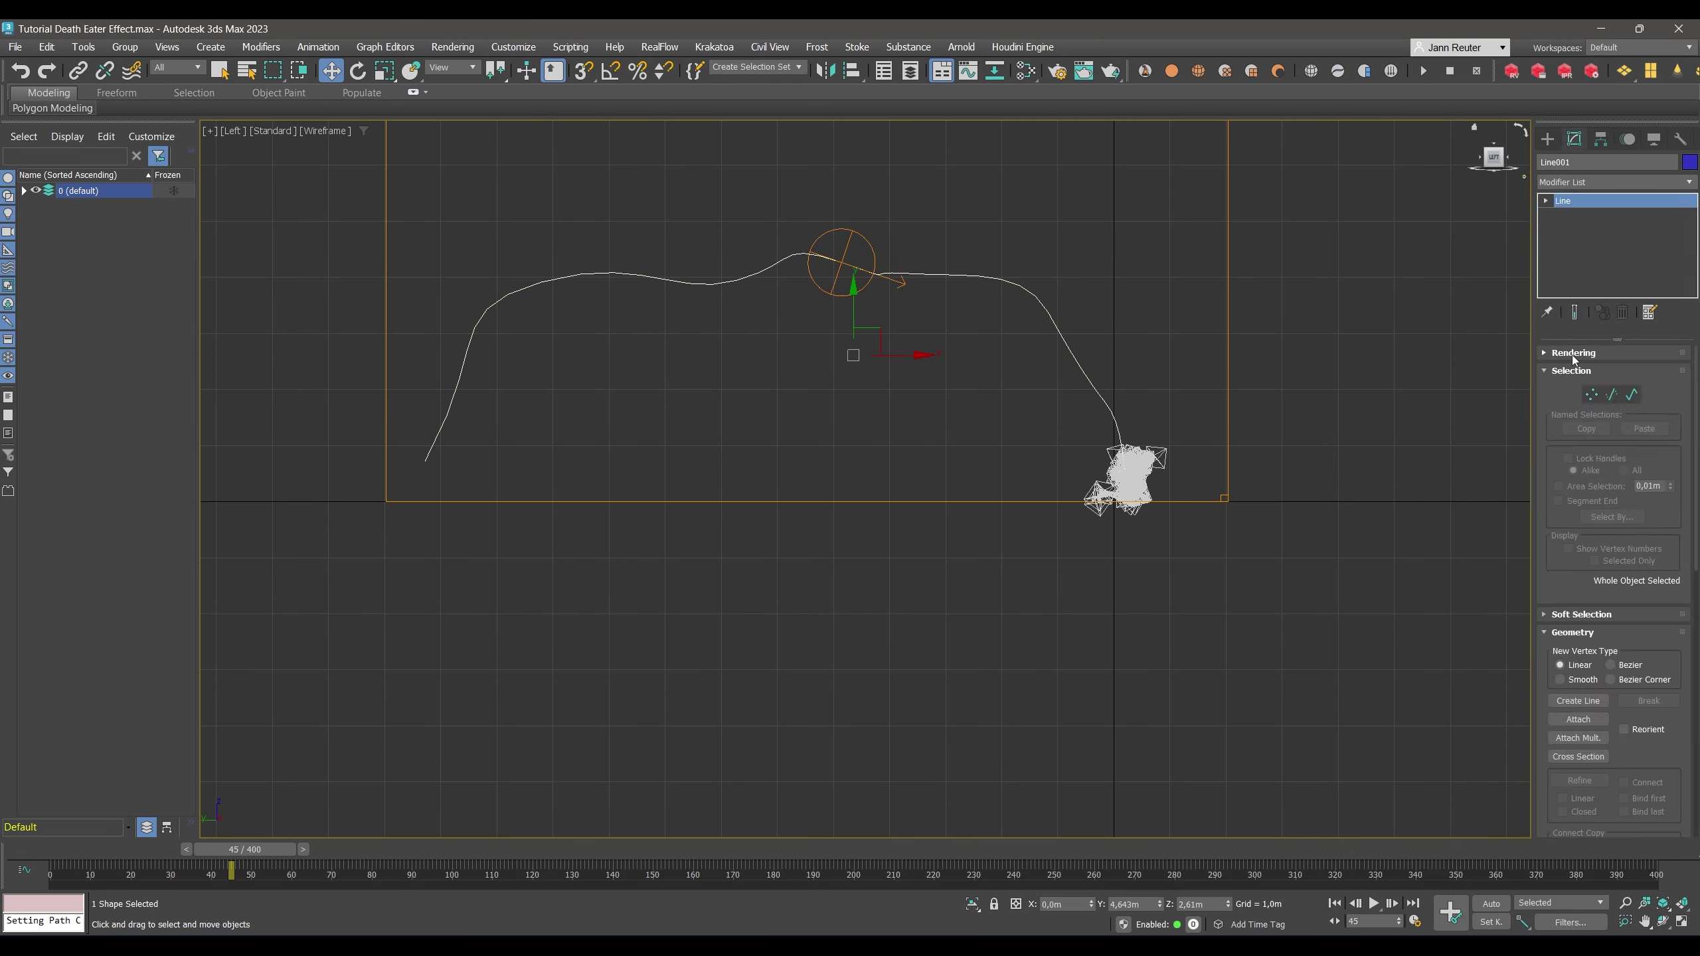
{"action": "left_click", "coordinate": [1591, 395]}
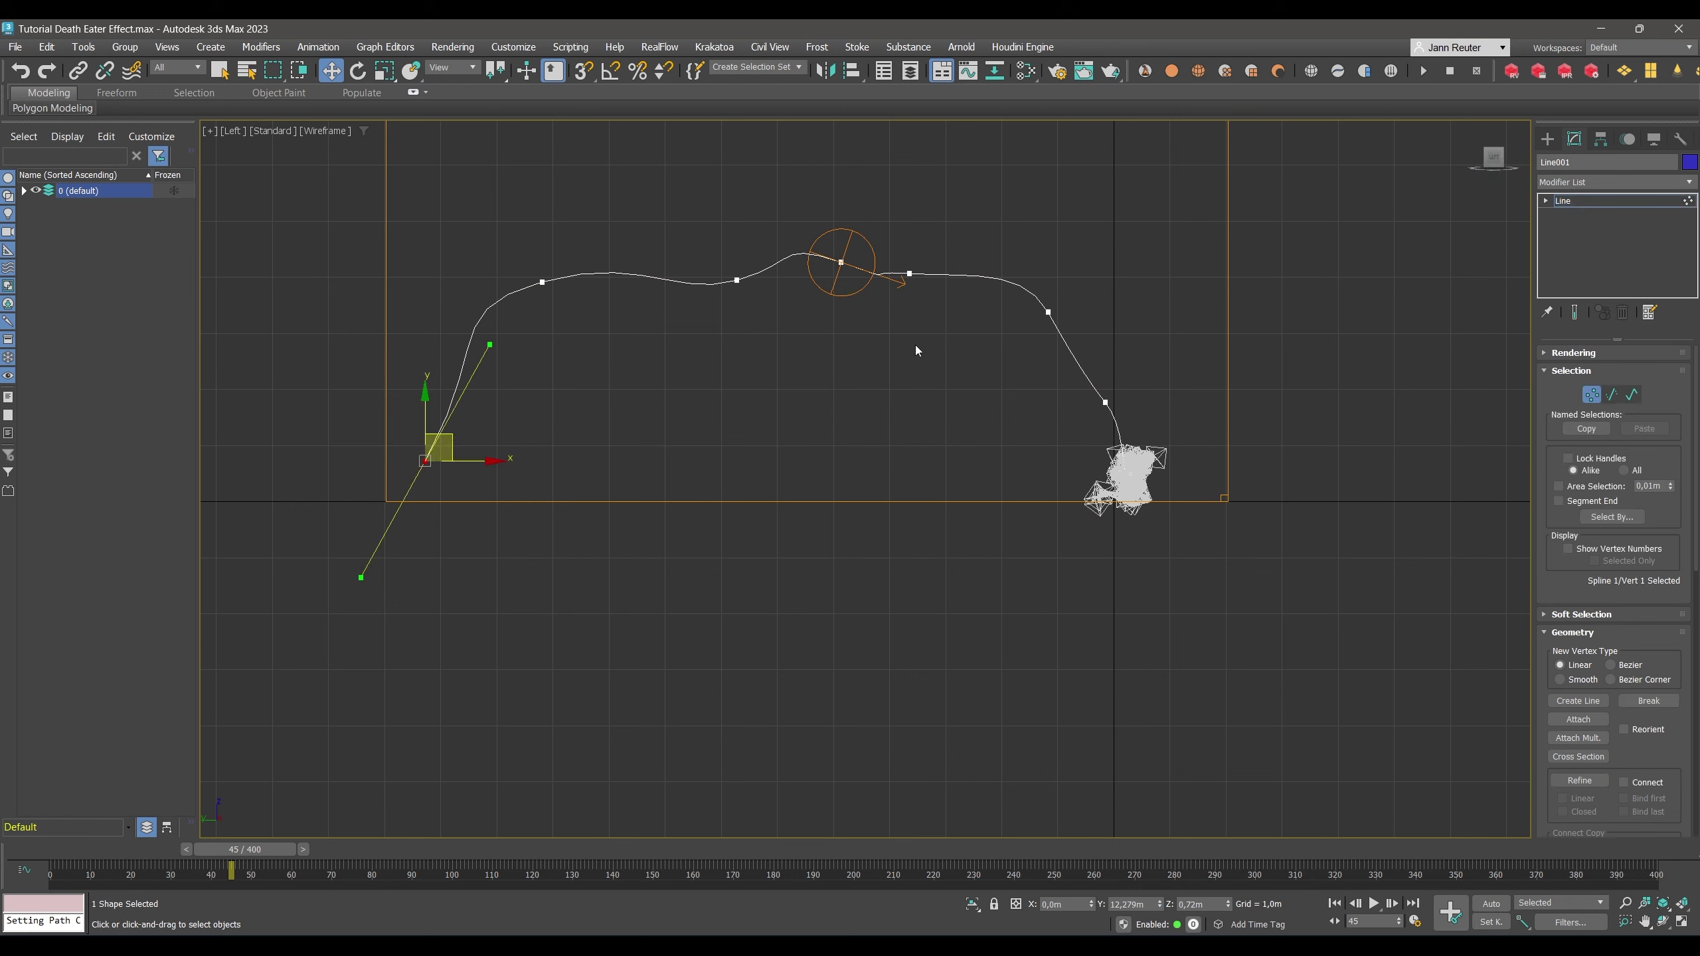
{"action": "left_click", "coordinate": [840, 261]}
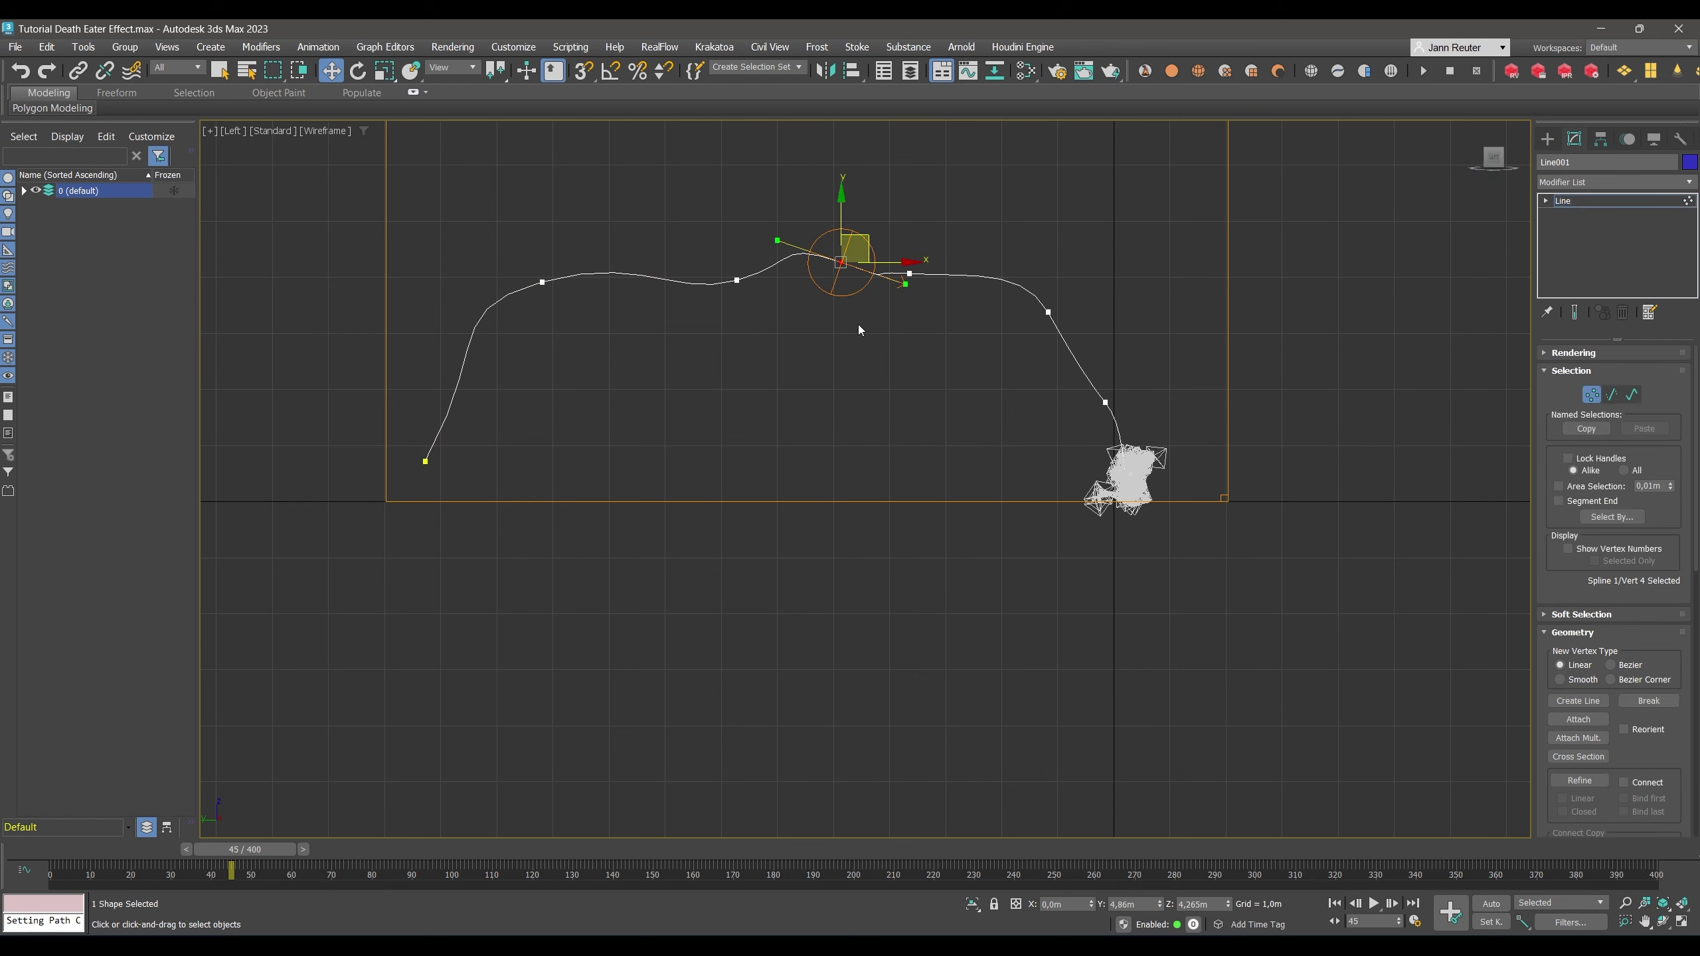
{"action": "left_click", "coordinate": [860, 330]}
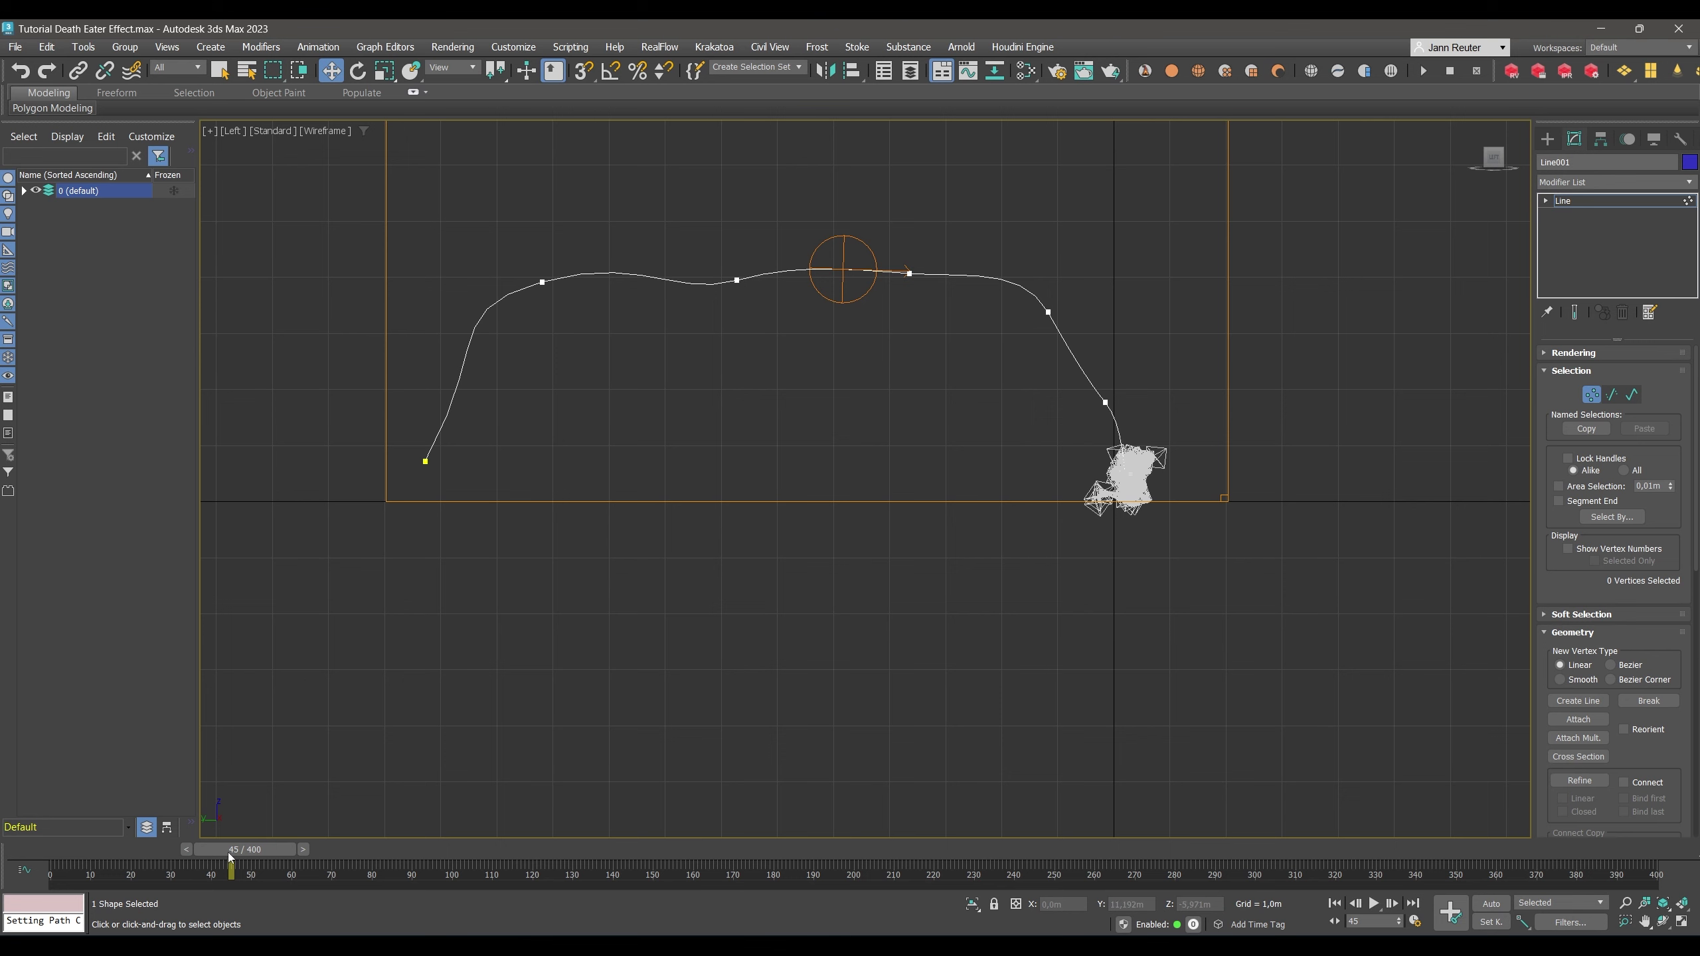
{"action": "left_click_drag", "start_coordinate": [230, 857], "coordinate": [310, 848]}
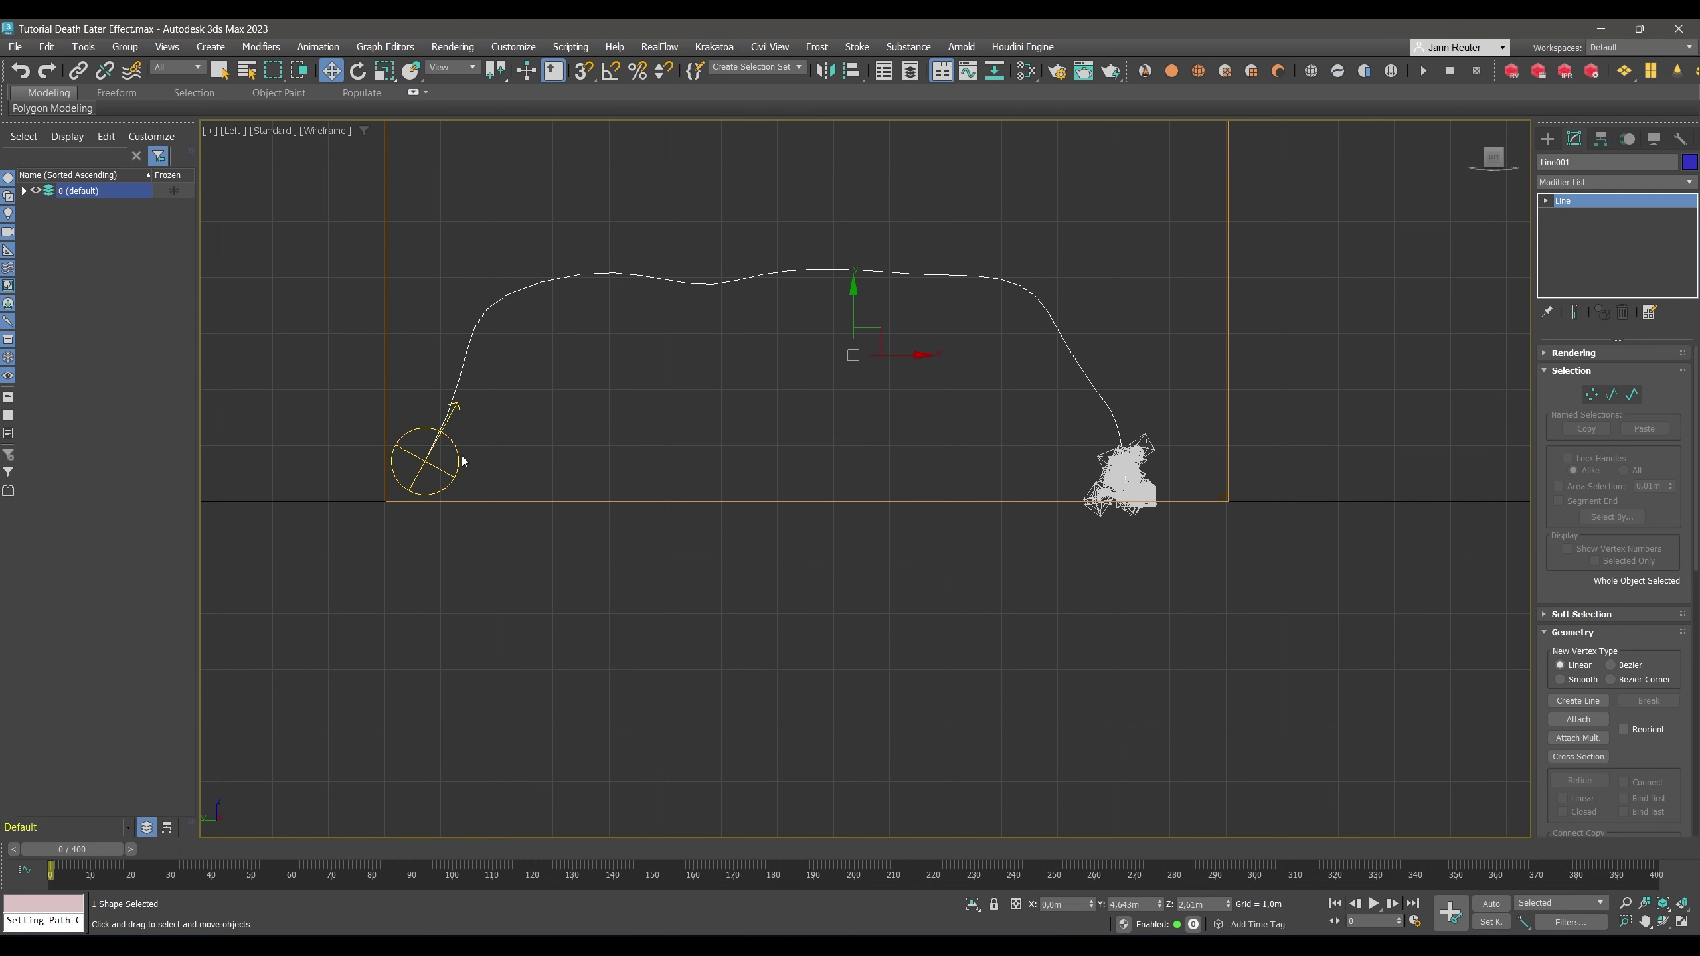
Animate the simple source with Auto Key so that it becomes inactive at frame 79, where it reaches the character.
{"action": "left_click", "coordinate": [455, 450]}
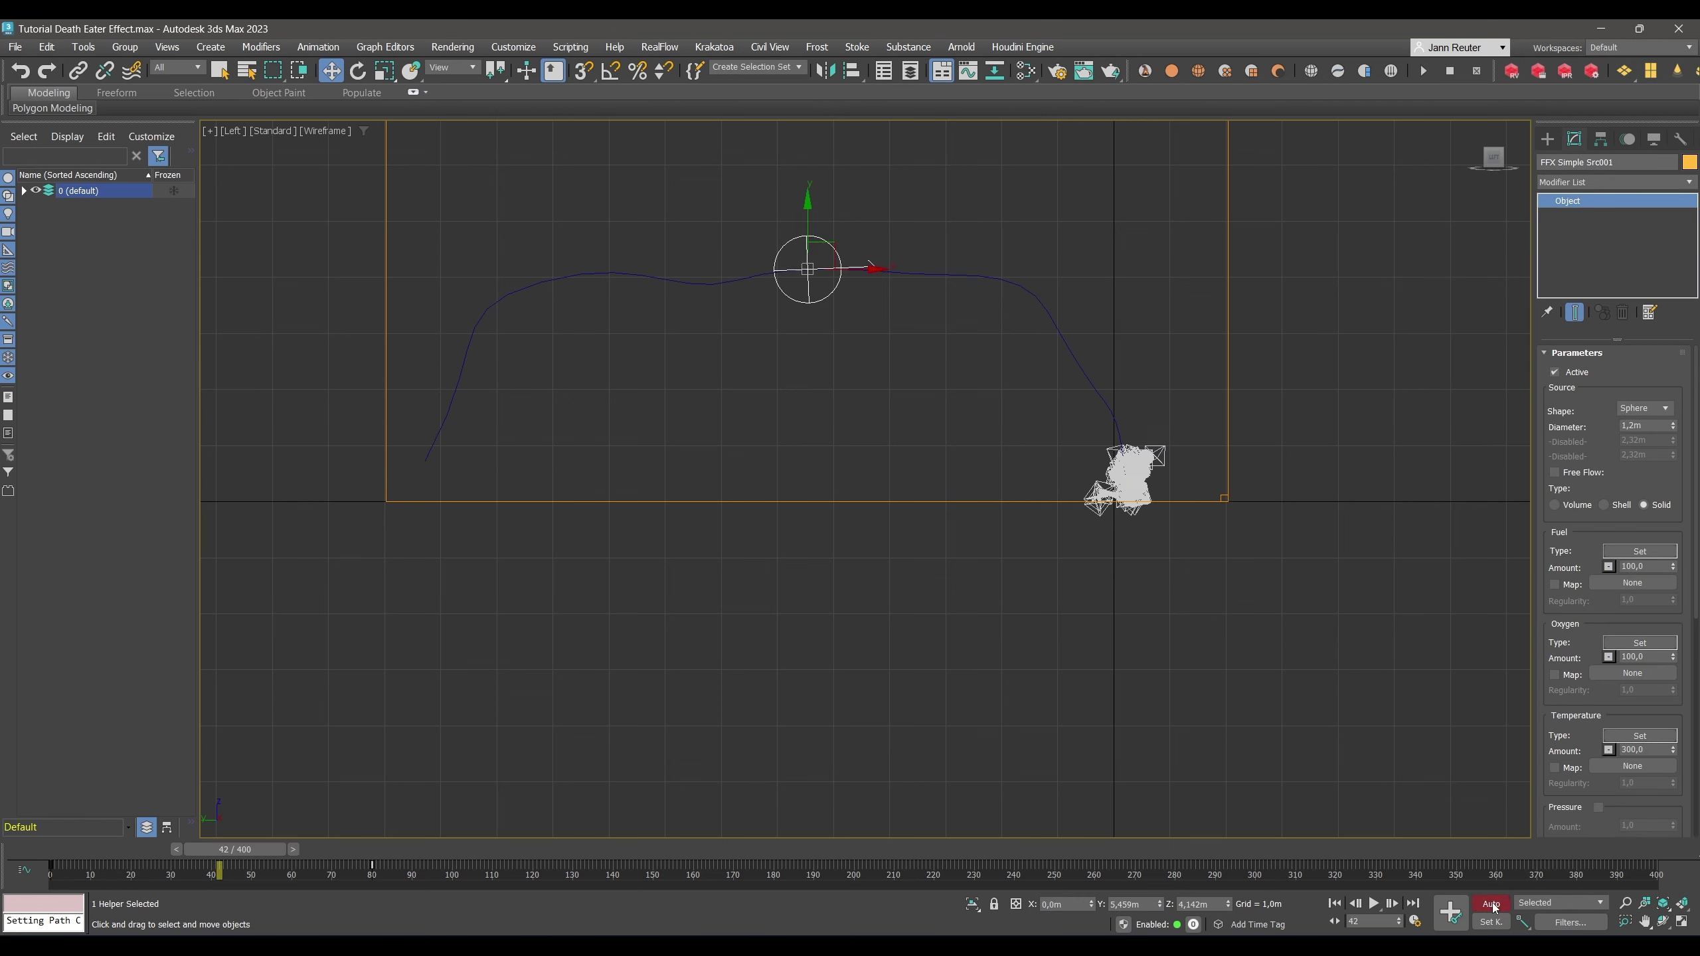
{"action": "left_click", "coordinate": [1492, 904]}
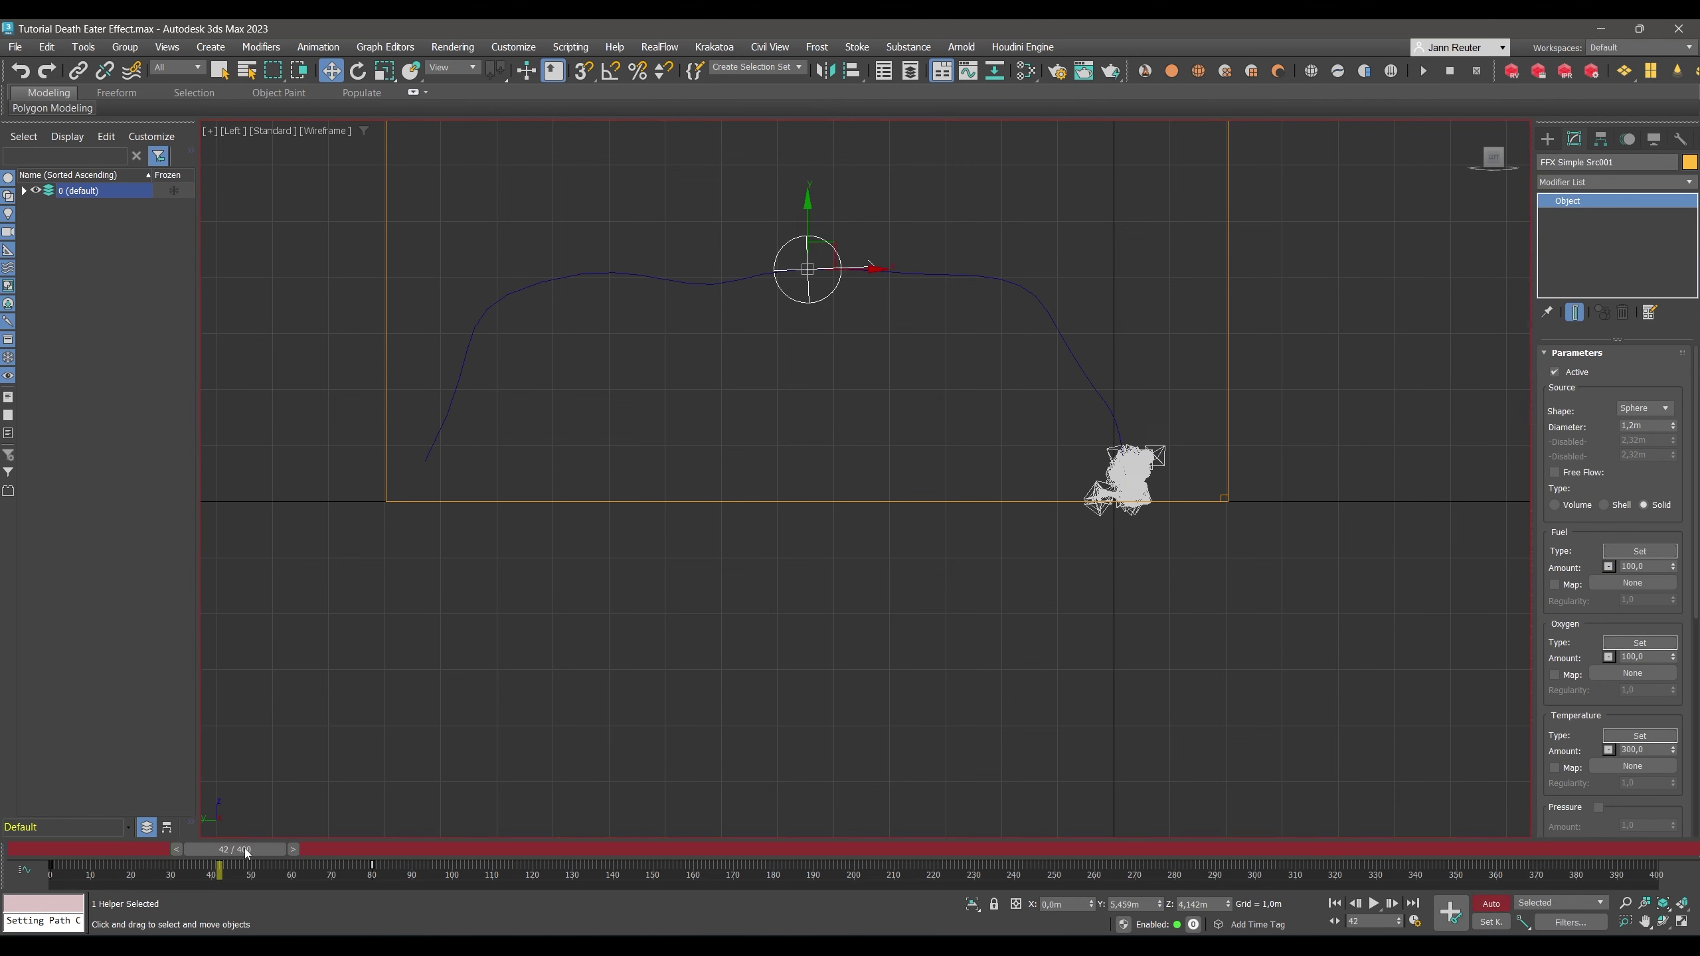
{"action": "left_click_drag", "start_coordinate": [244, 848], "coordinate": [394, 868]}
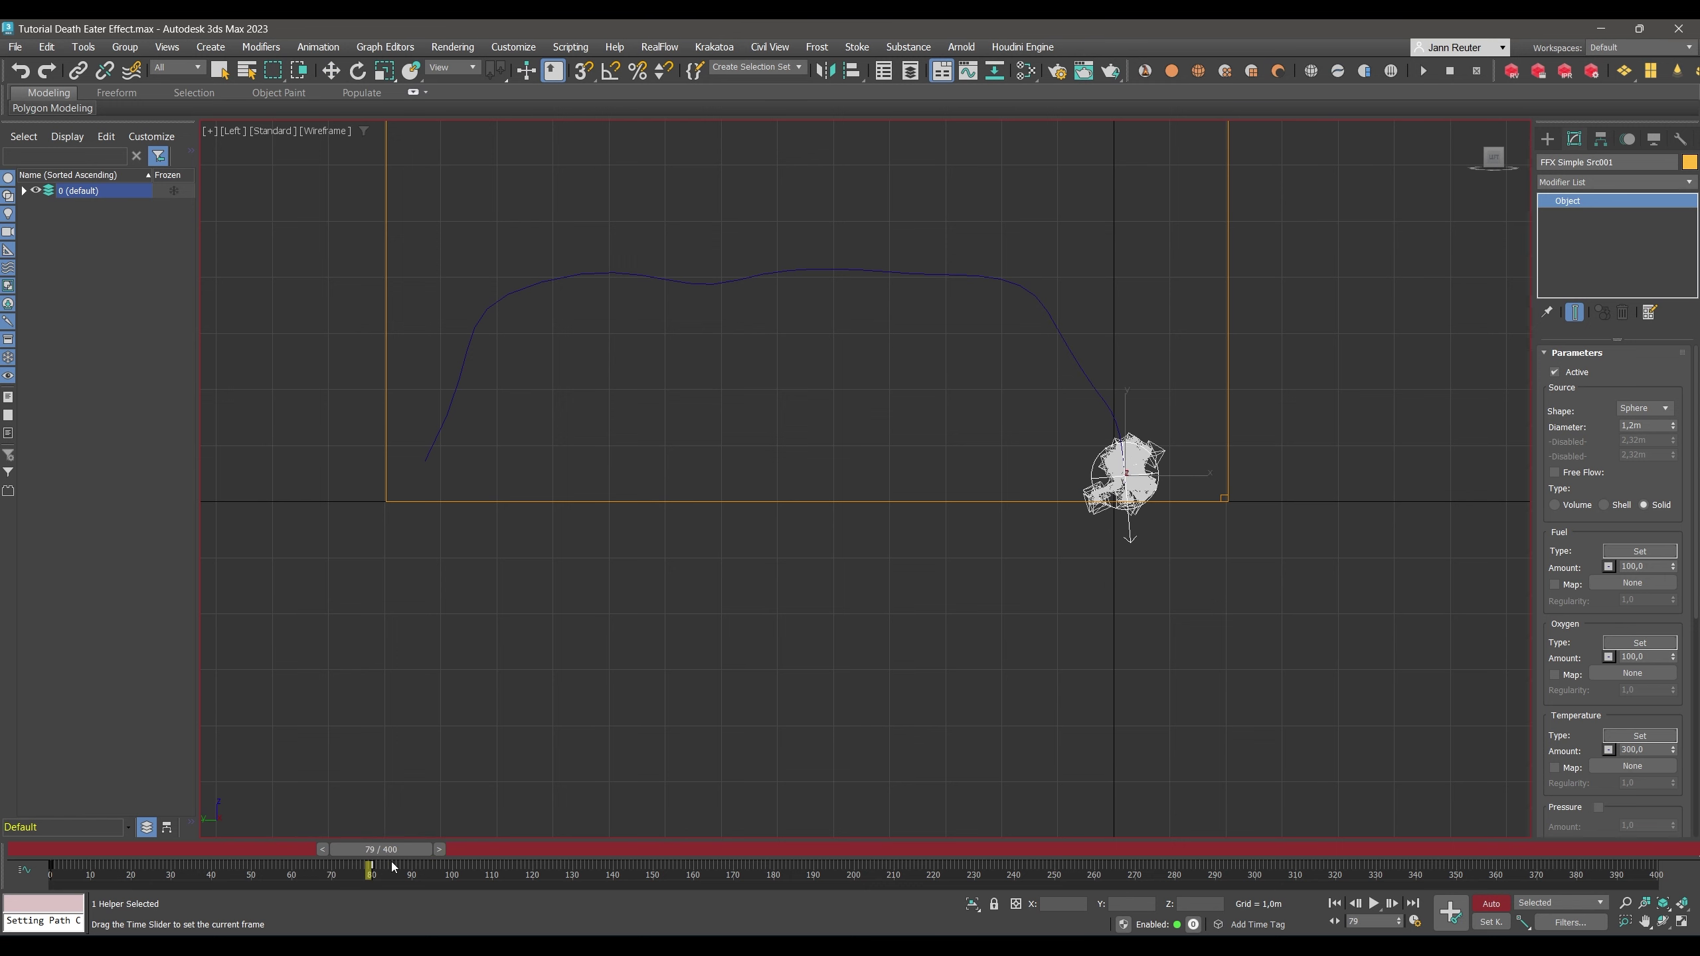
{"action": "key", "text": "w"}
{"action": "scroll", "coordinate": [1466, 540], "scroll_direction": "down", "scroll_amount": 2}
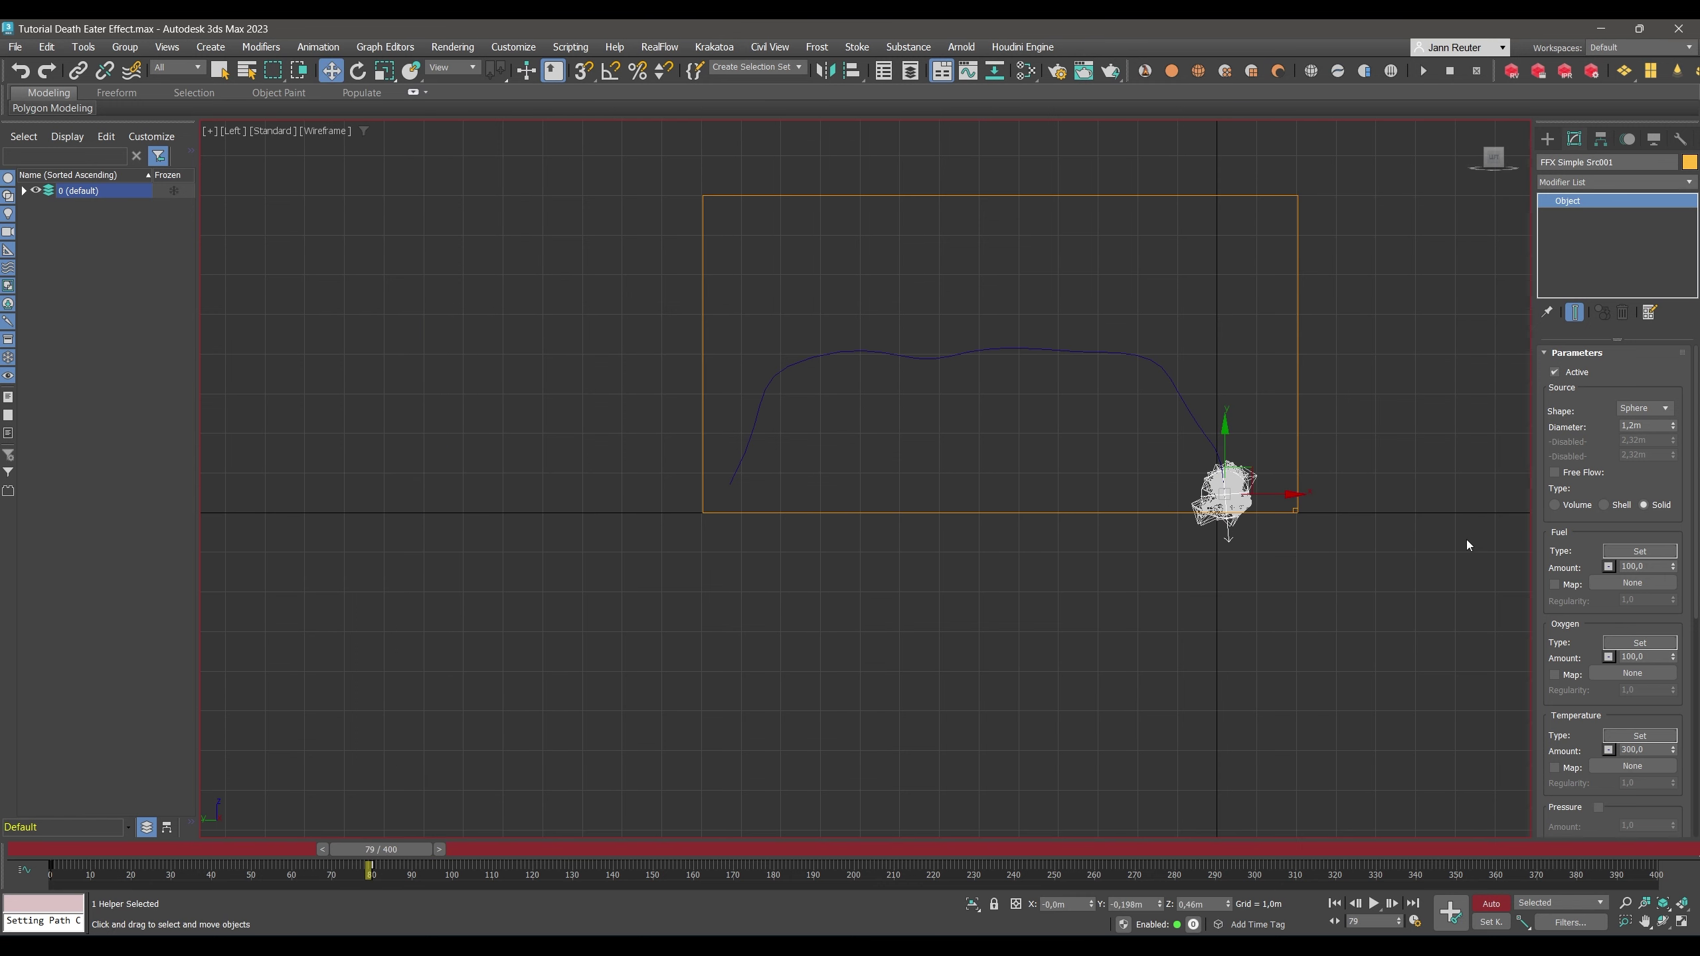
{"action": "left_click", "coordinate": [1554, 373]}
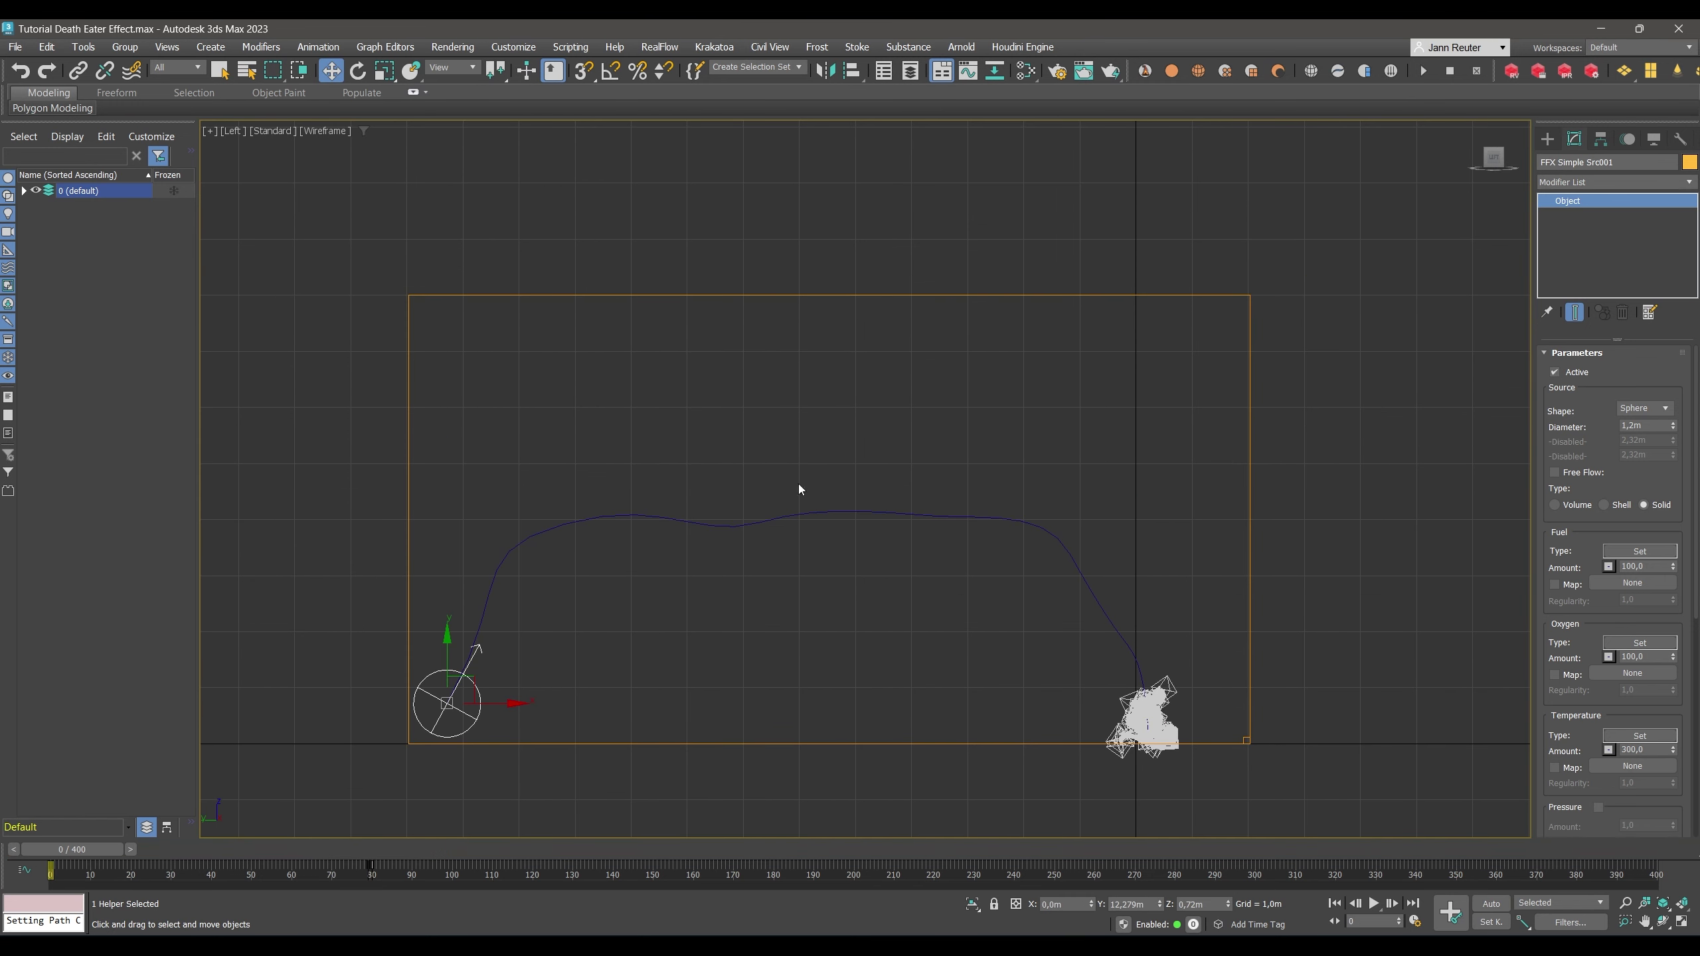
In a Perspective view, open the FumeFX container's settings and add Velocity to the exported channels.
{"action": "scroll", "coordinate": [448, 550], "scroll_direction": "down", "scroll_amount": 2}
{"action": "left_click", "coordinate": [236, 133]}
{"action": "left_click", "coordinate": [266, 186]}
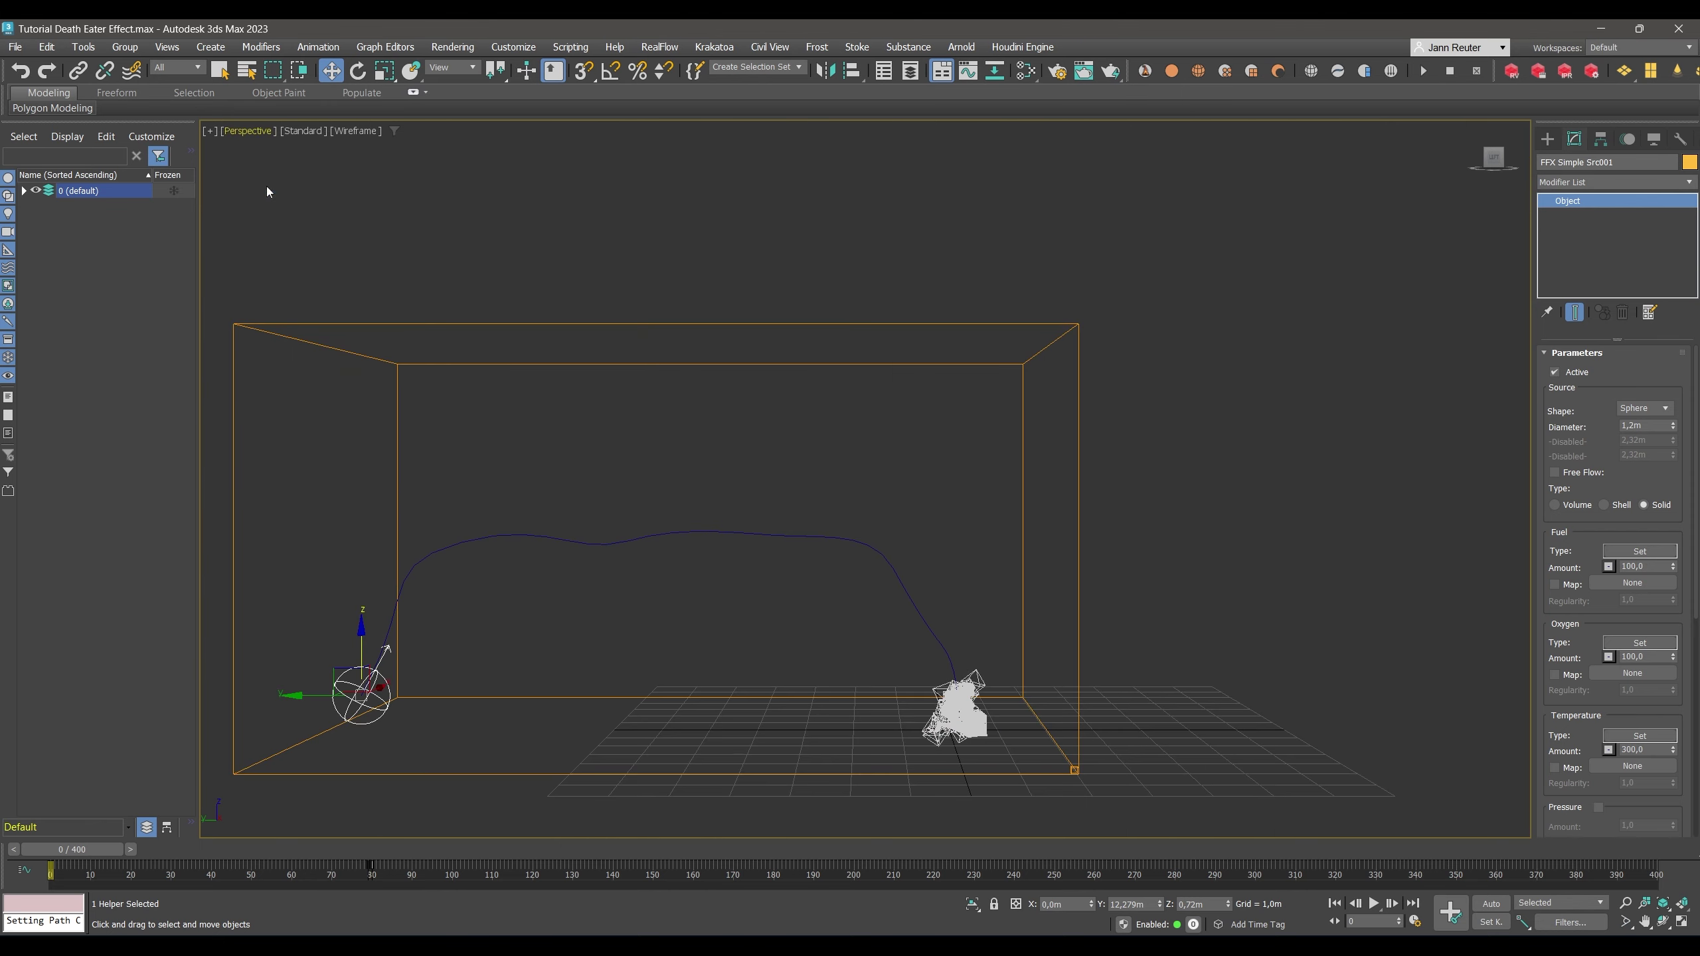
{"action": "middle_click_drag", "start_coordinate": [872, 666], "coordinate": [950, 503]}
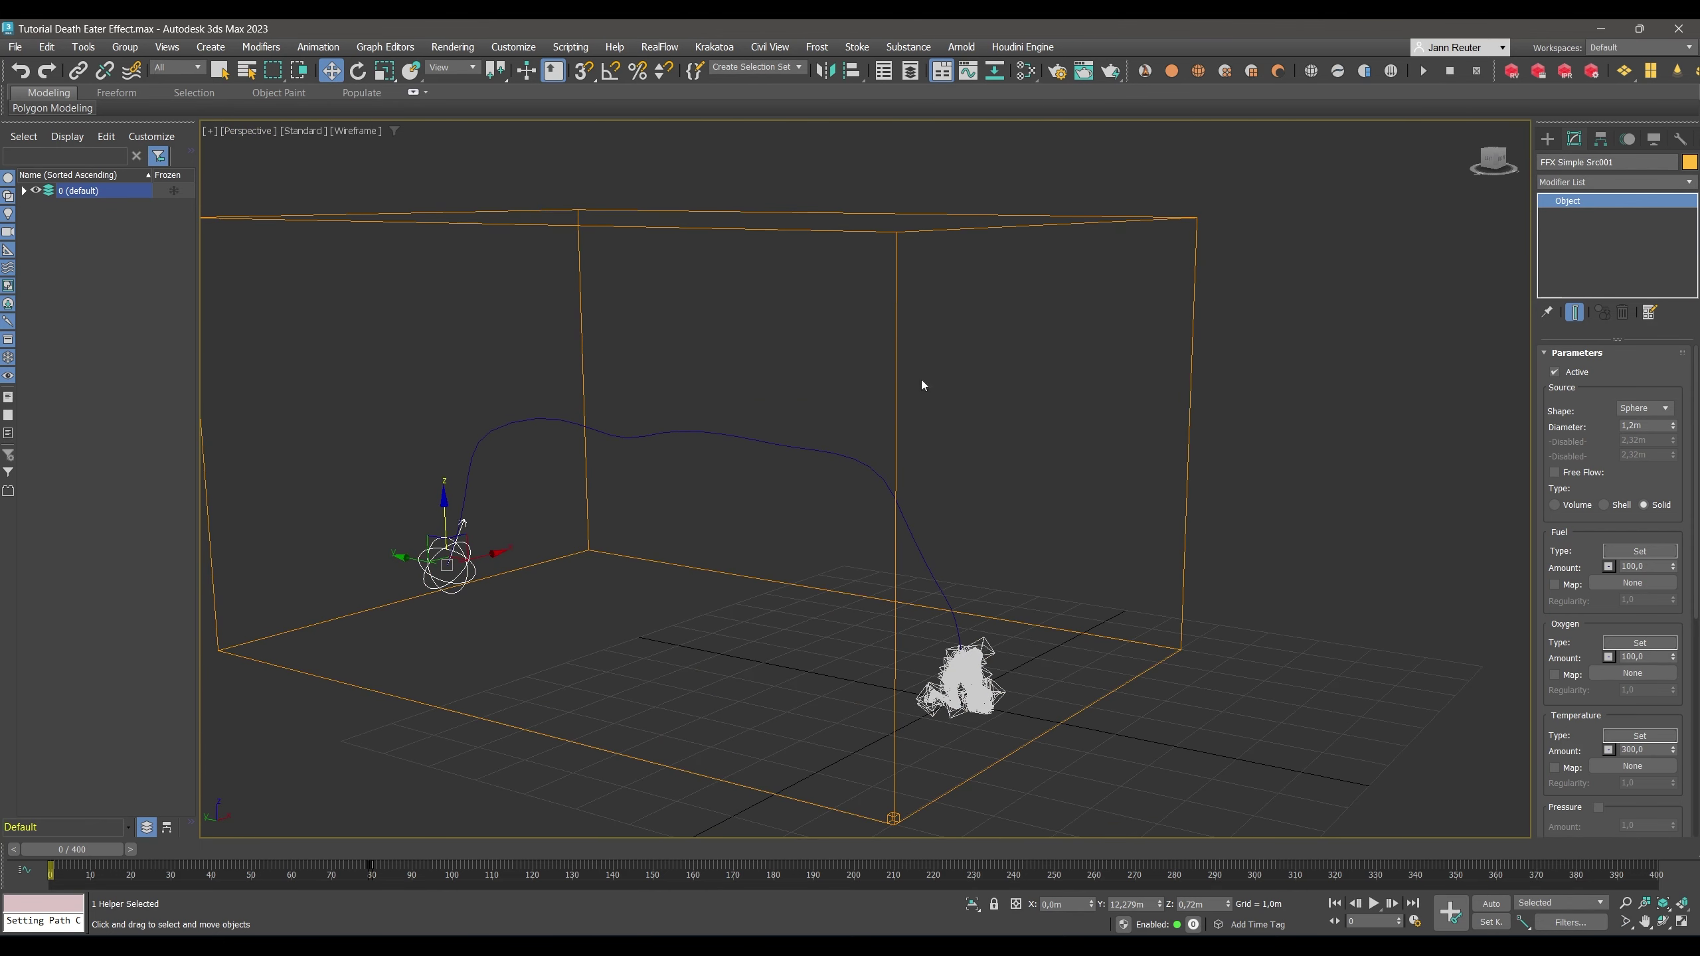
{"action": "double_click", "coordinate": [902, 233]}
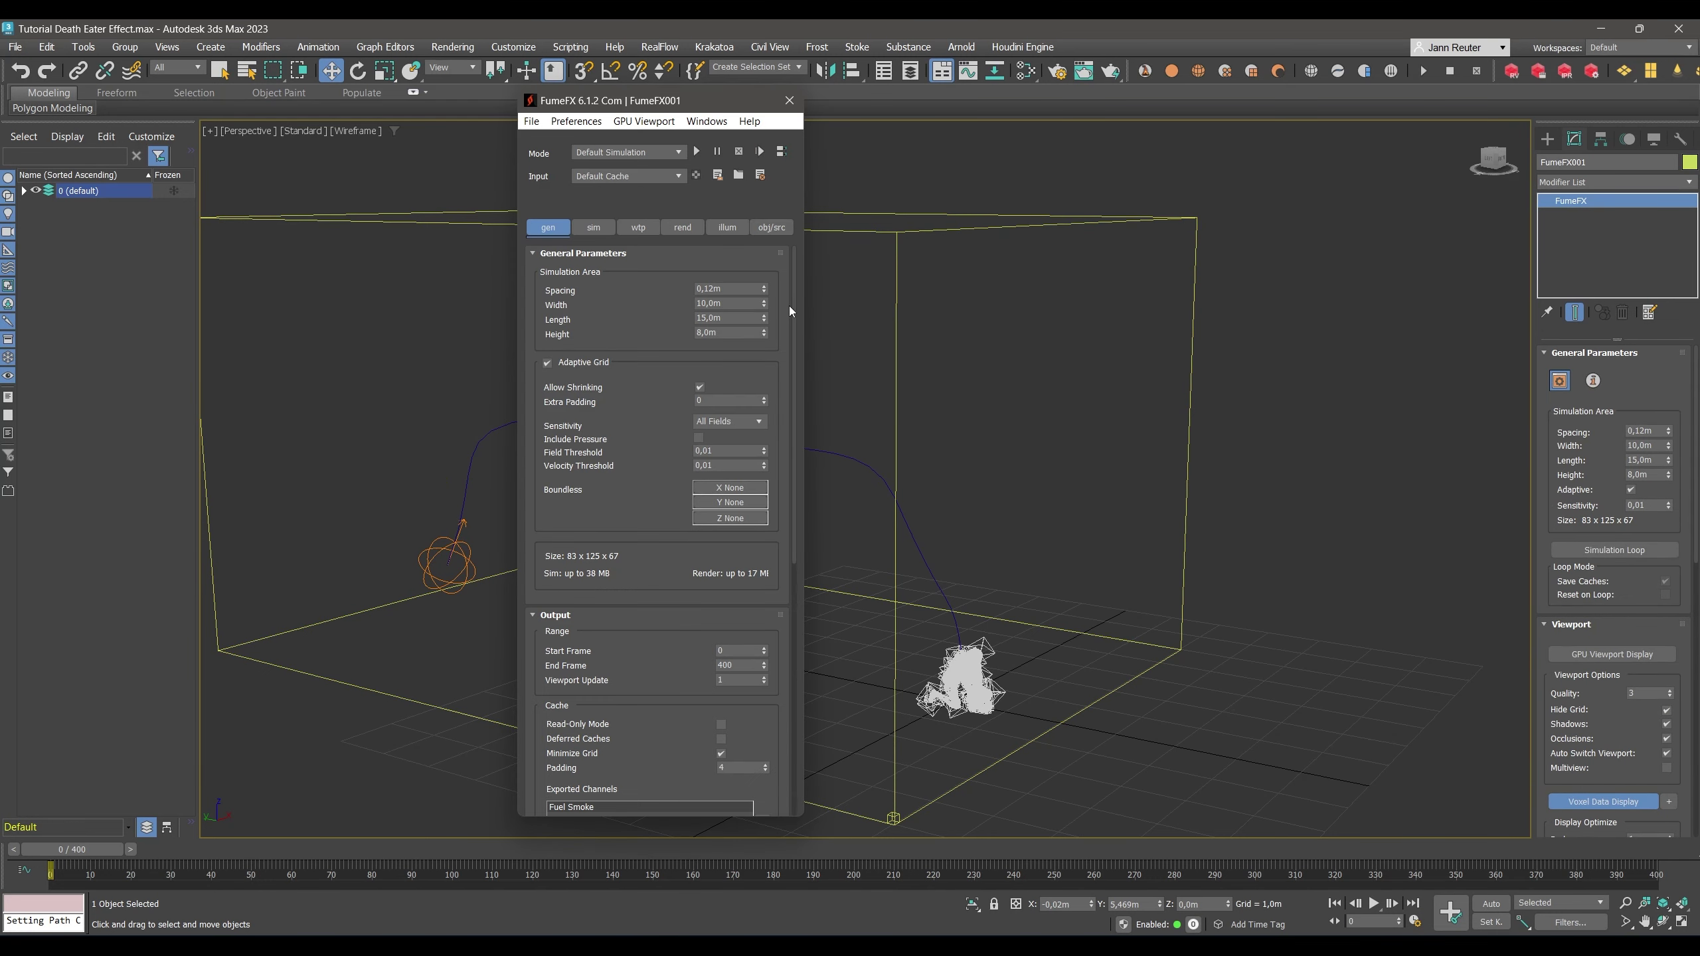
{"action": "scroll", "coordinate": [782, 604], "scroll_direction": "down", "scroll_amount": 3}
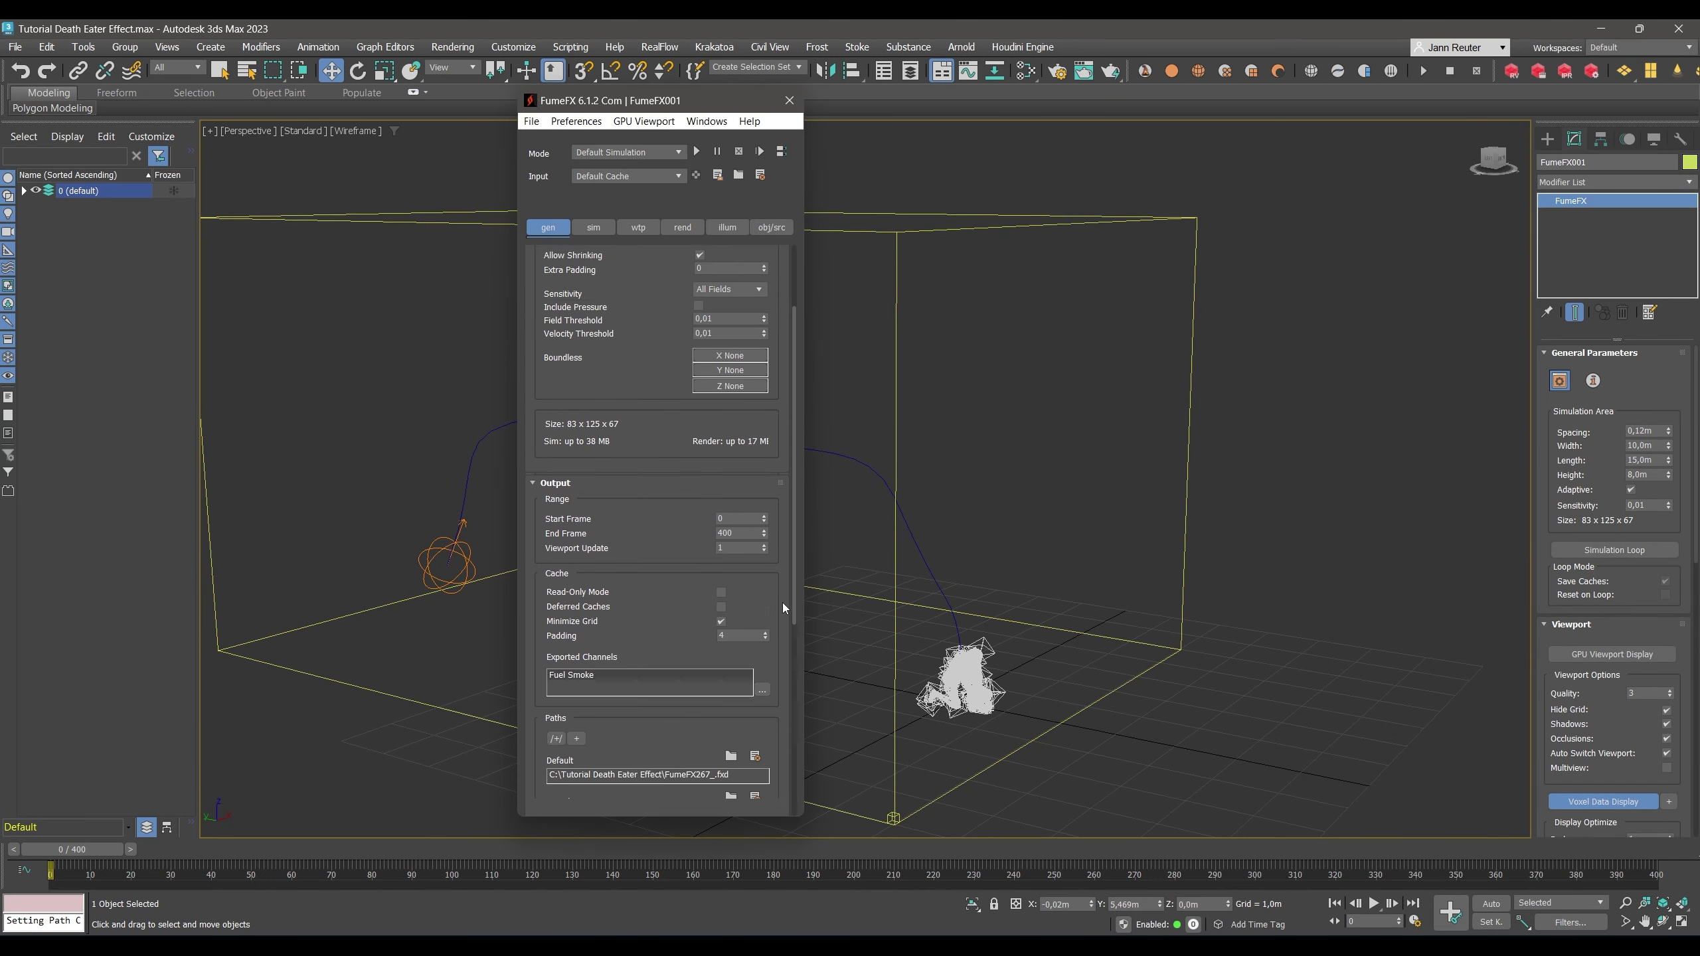
{"action": "left_click", "coordinate": [762, 623]}
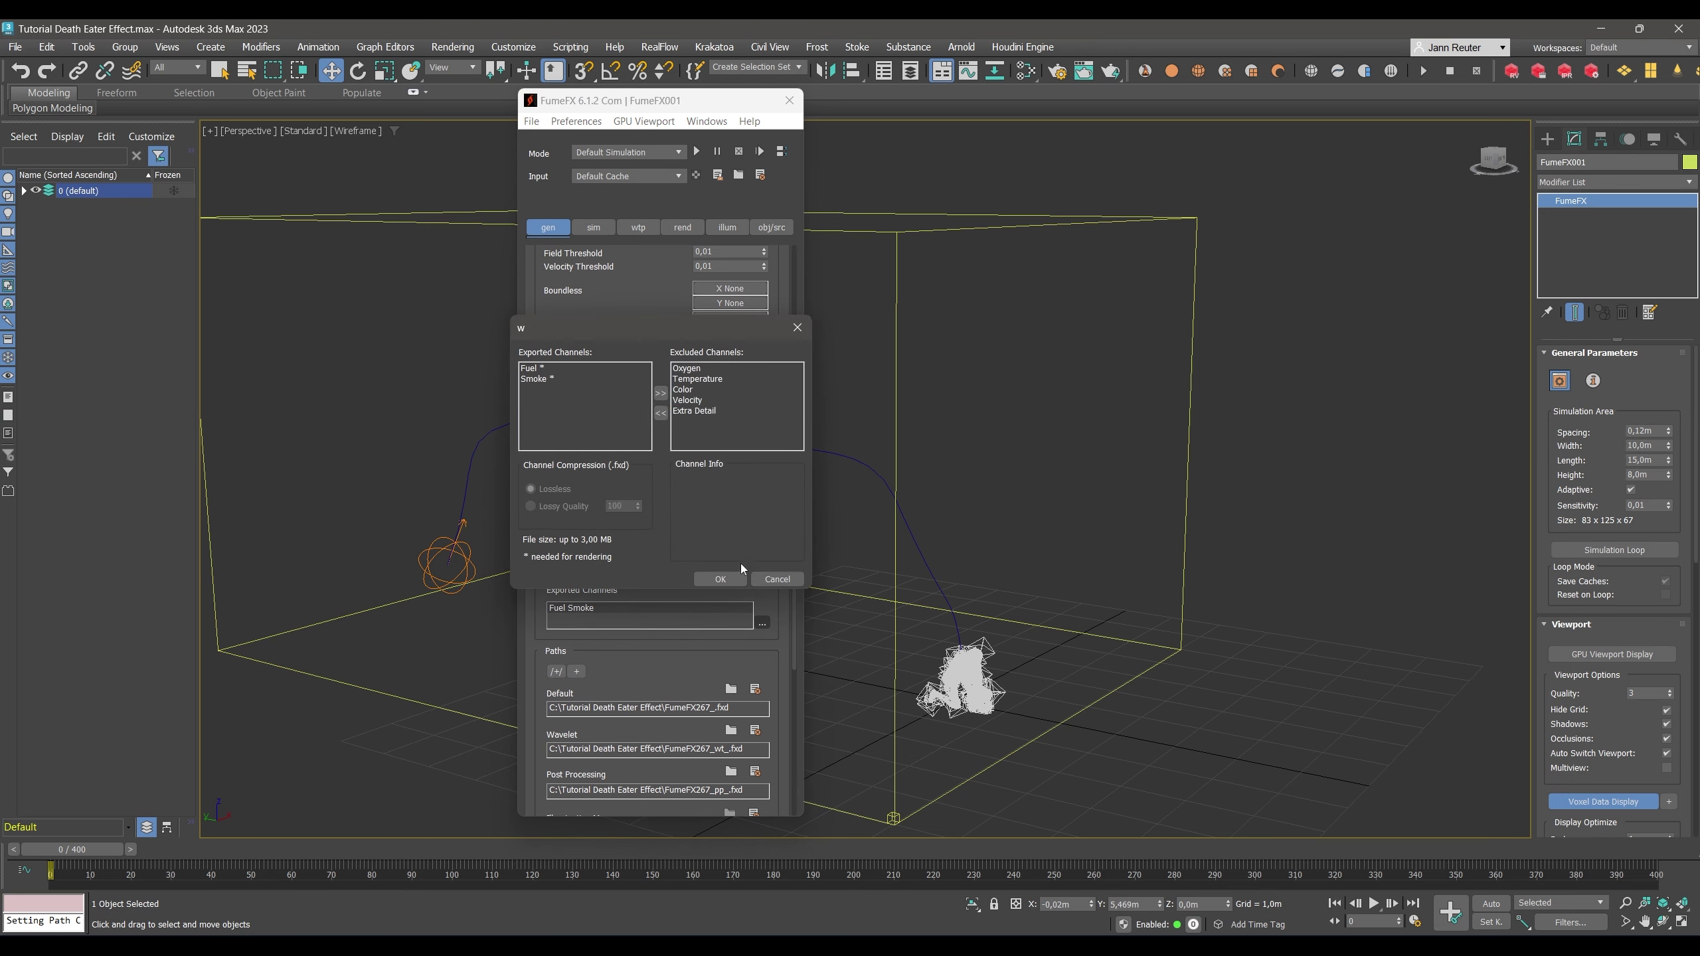
{"action": "left_click", "coordinate": [700, 401]}
{"action": "left_click", "coordinate": [662, 414]}
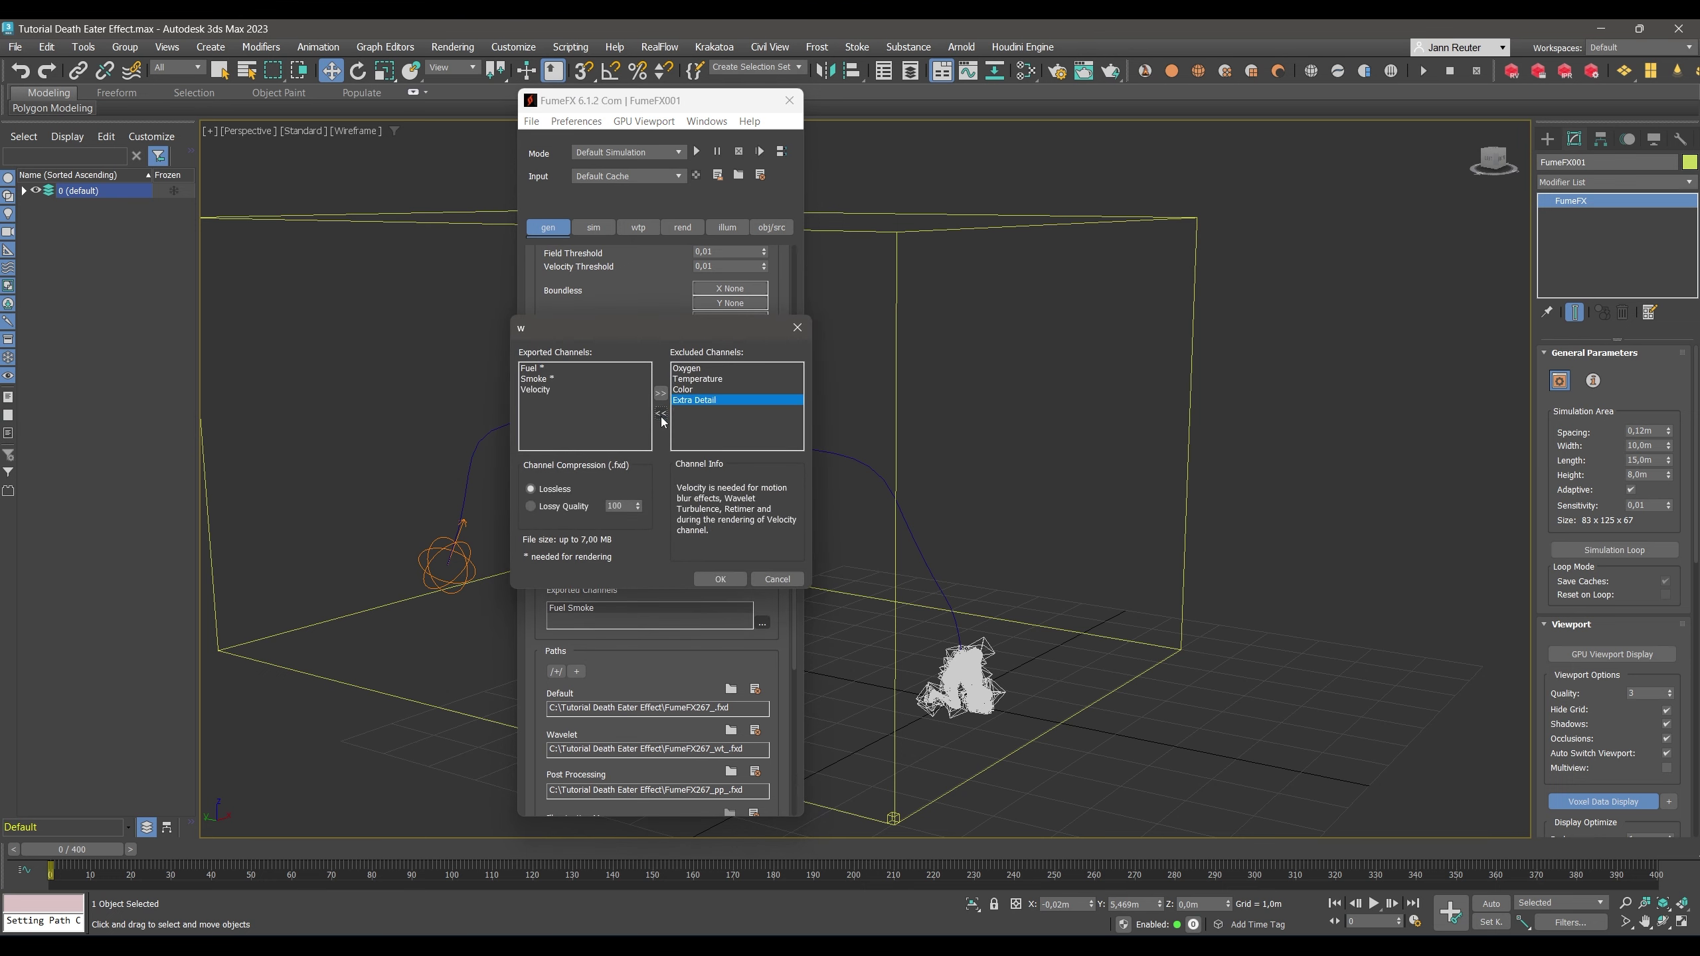
{"action": "left_click", "coordinate": [720, 579]}
Disable Simulate Fuel in the container's simulation settings and collapse the Fuel section.
{"action": "left_click", "coordinate": [598, 228]}
{"action": "left_click_drag", "start_coordinate": [794, 321], "coordinate": [818, 486]}
{"action": "left_click", "coordinate": [549, 425]}
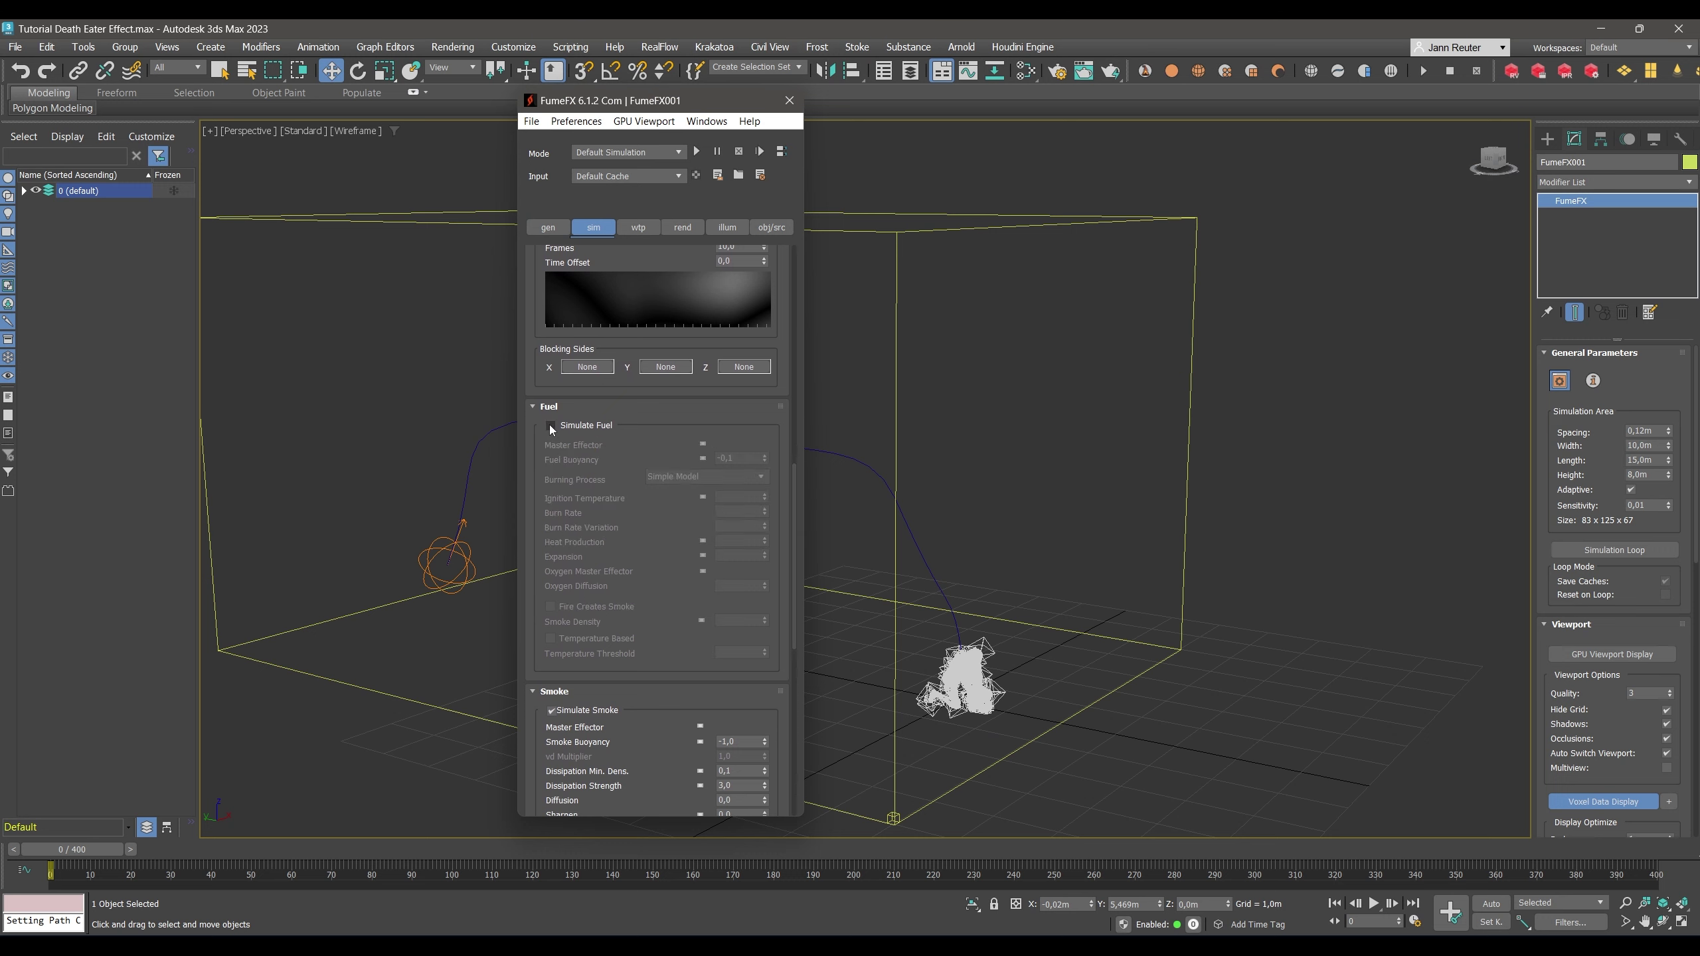
{"action": "left_click", "coordinate": [534, 406]}
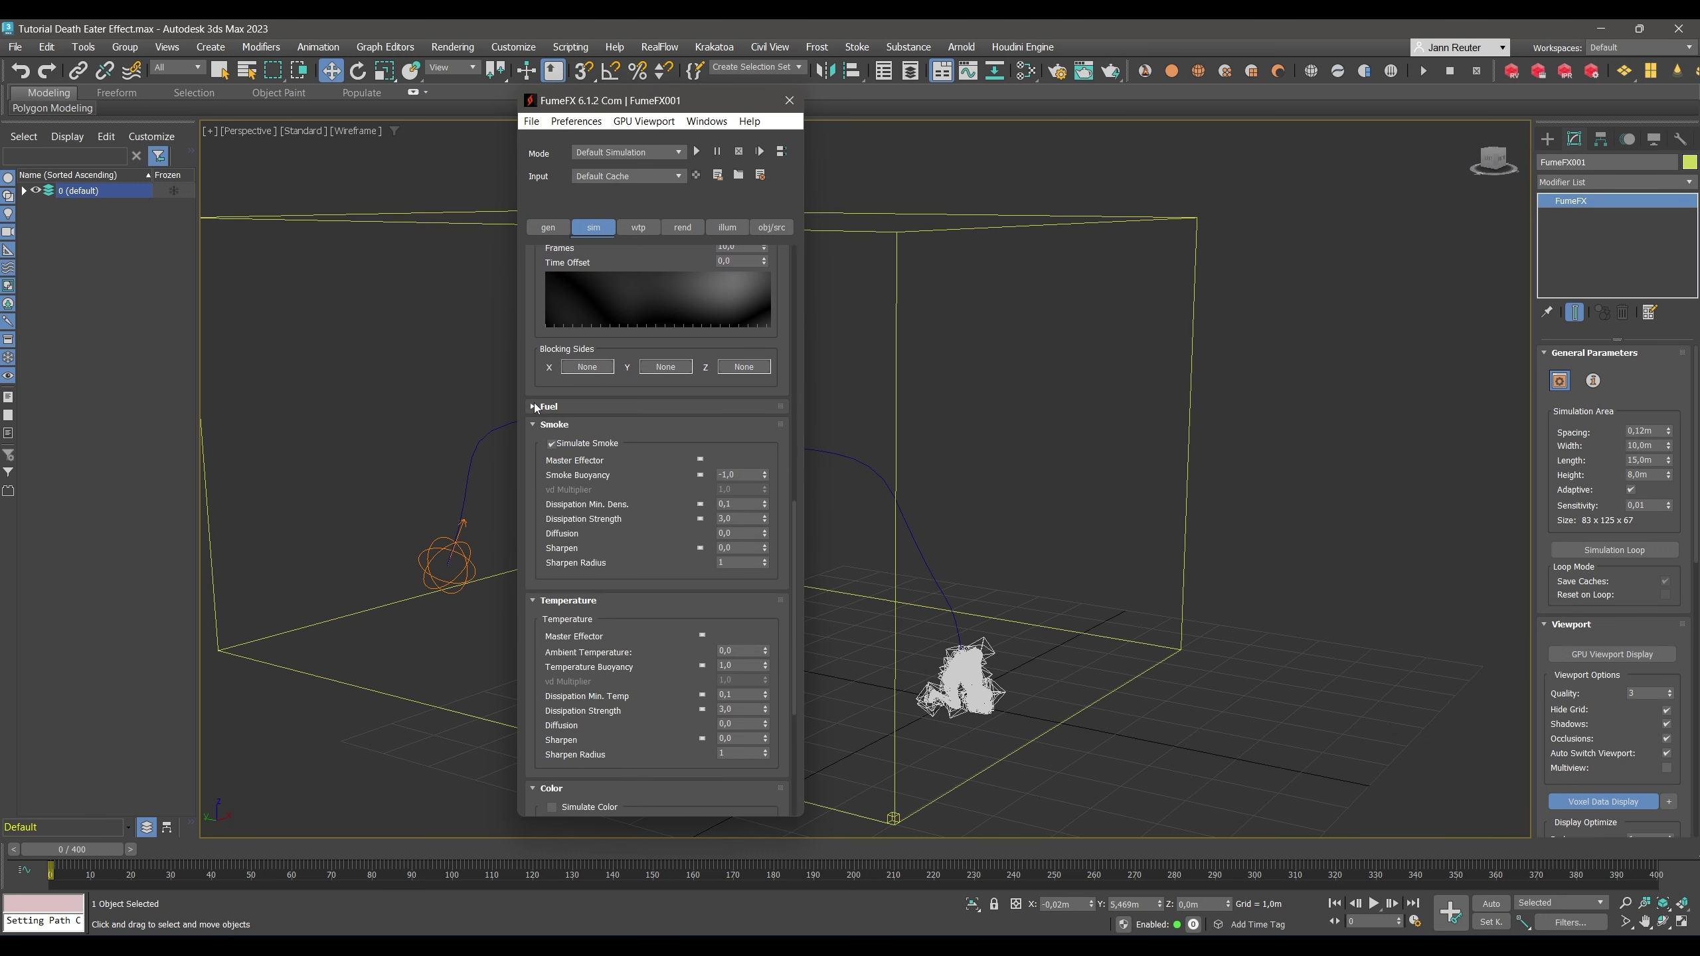
Add Temperature to the FumeFX container's exported channels.
{"action": "left_click", "coordinate": [555, 231]}
{"action": "left_click", "coordinate": [760, 349]}
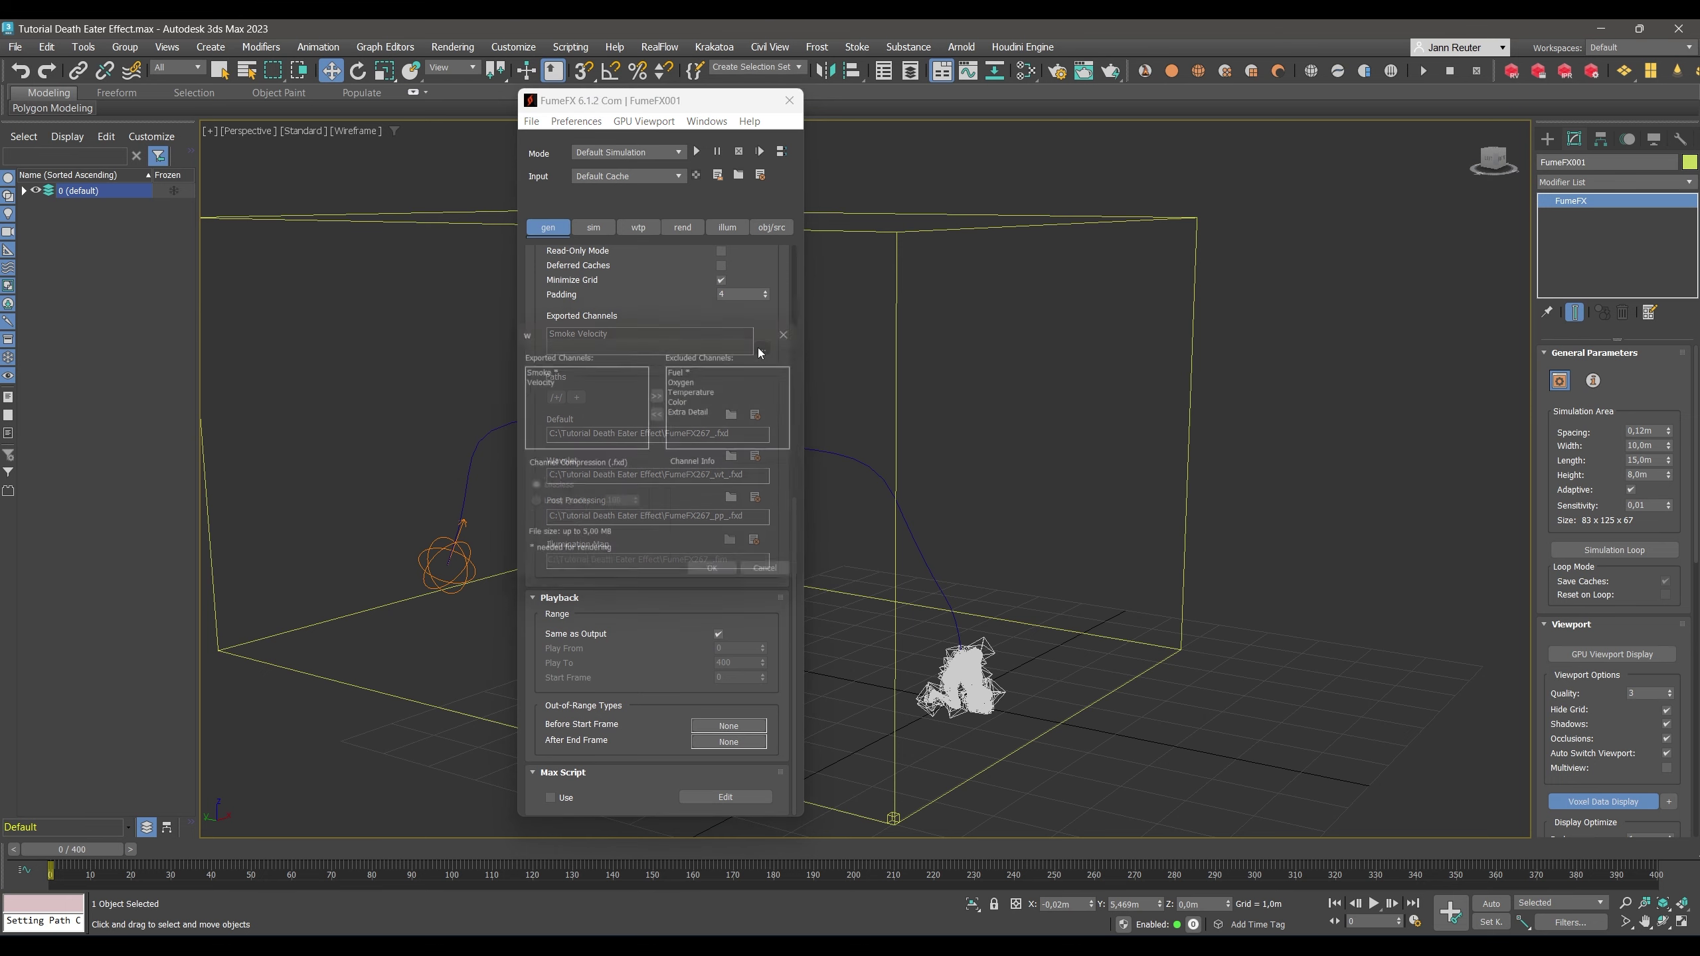
{"action": "left_click", "coordinate": [697, 379]}
{"action": "left_click", "coordinate": [699, 390]}
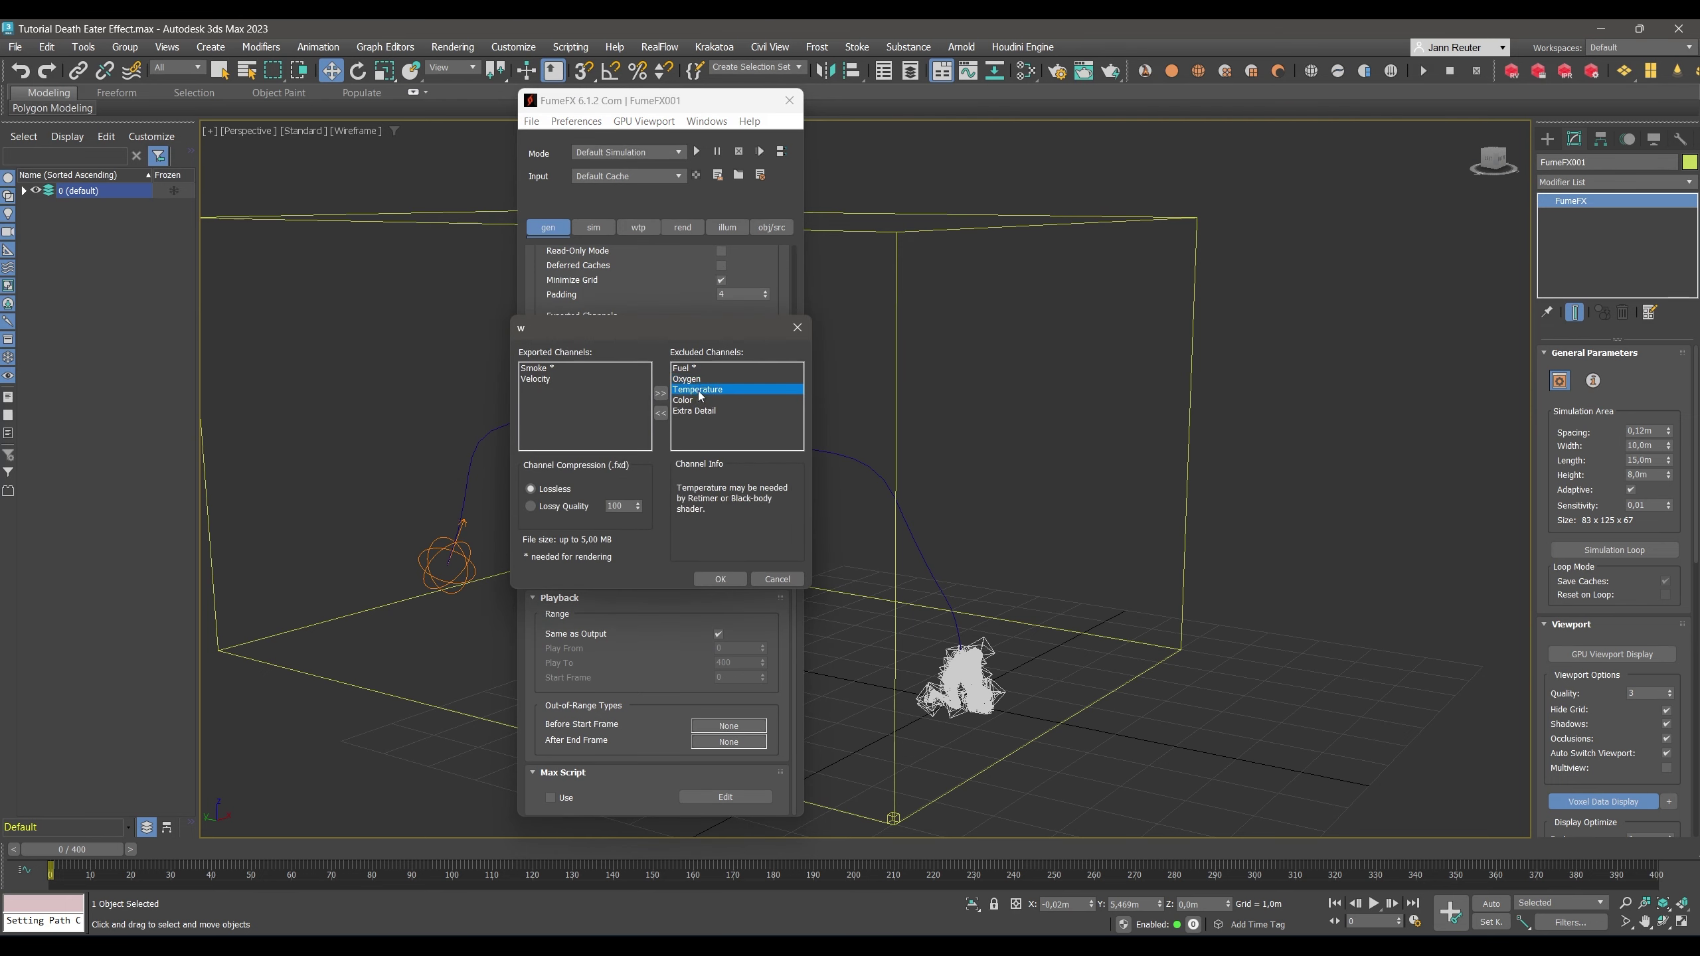
{"action": "left_click", "coordinate": [661, 414]}
{"action": "left_click", "coordinate": [713, 580]}
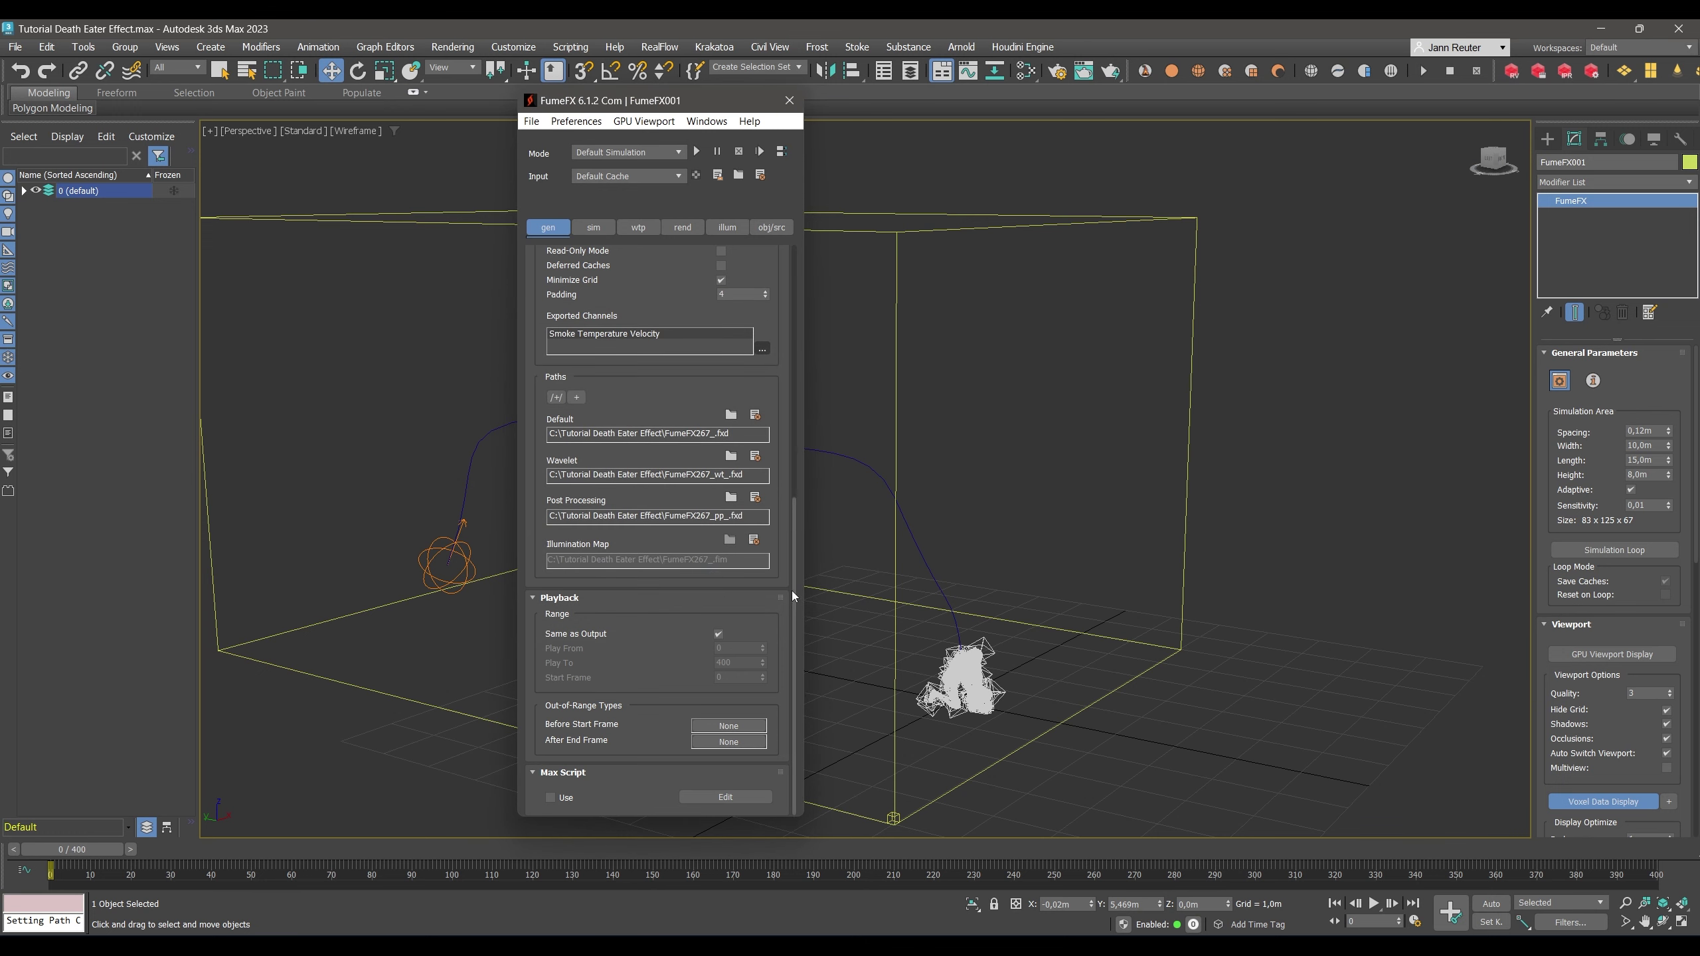
Set the container's Boundless options to X Both, Y Both and +Z in the general parameters.
{"action": "left_click_drag", "start_coordinate": [793, 596], "coordinate": [809, 352]}
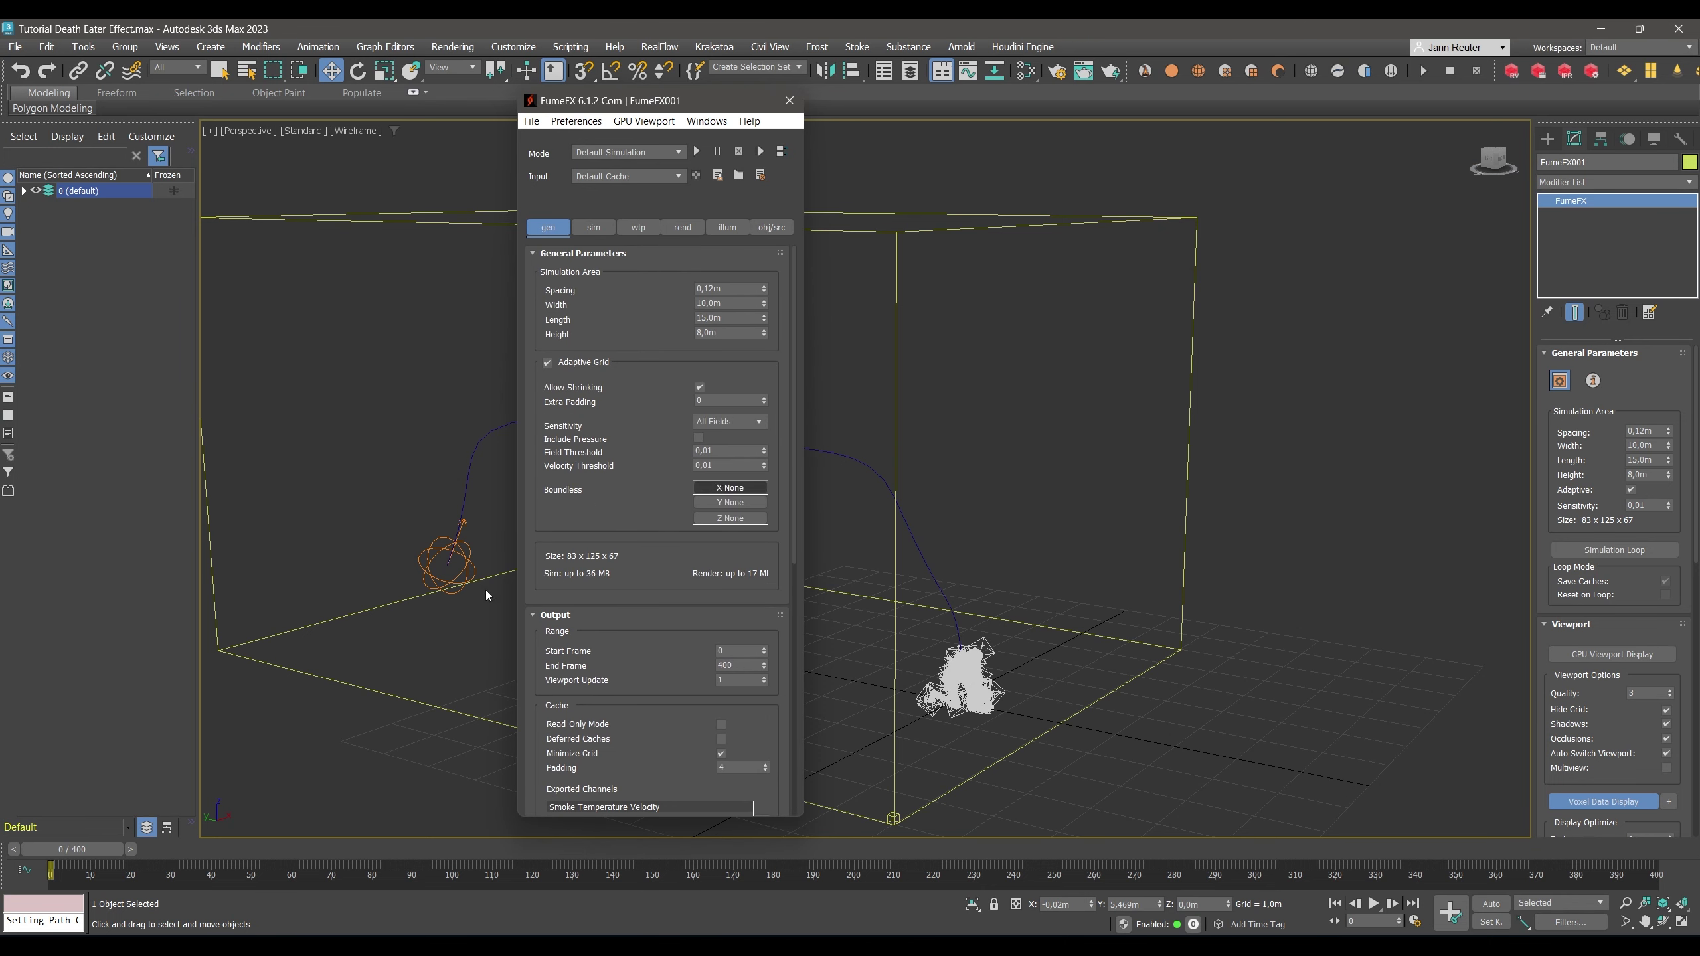
{"action": "left_click", "coordinate": [736, 490]}
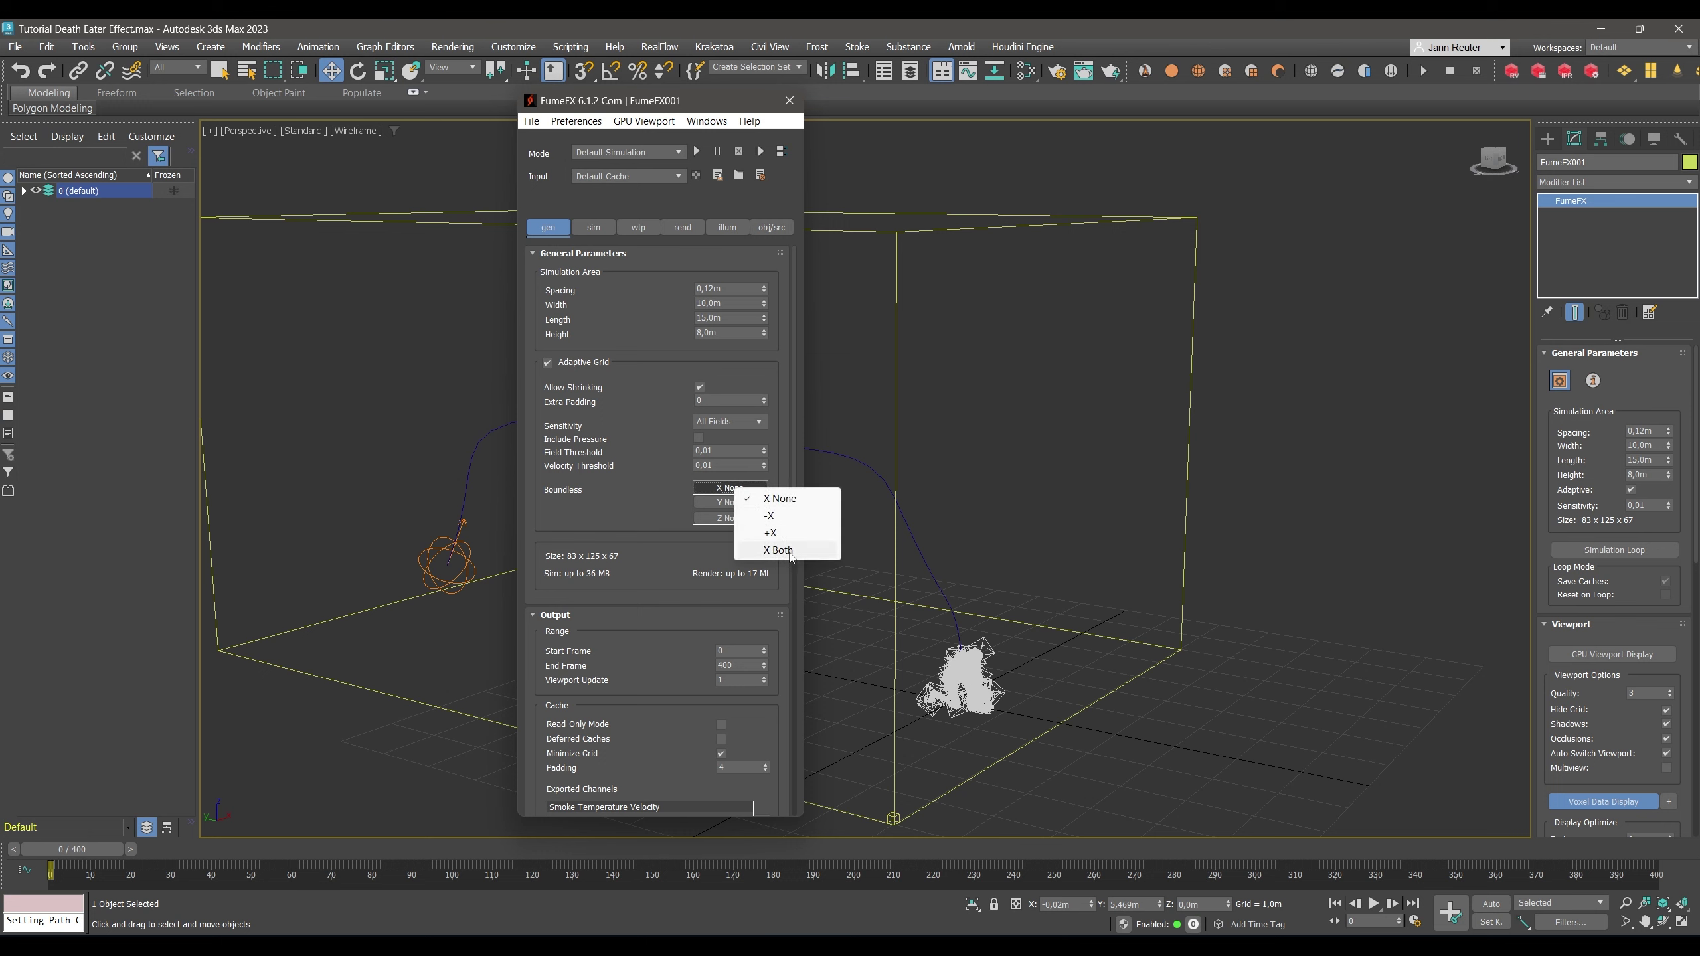
{"action": "left_click", "coordinate": [791, 551]}
{"action": "left_click", "coordinate": [730, 502]}
{"action": "left_click", "coordinate": [779, 565]}
{"action": "left_click", "coordinate": [730, 517]}
{"action": "left_click", "coordinate": [803, 563]}
{"action": "middle_click_drag", "start_coordinate": [858, 251], "coordinate": [908, 376], "text": "alt"}
{"action": "left_click_drag", "start_coordinate": [670, 101], "coordinate": [1138, 108]}
{"action": "middle_click_drag", "start_coordinate": [937, 536], "coordinate": [830, 601], "text": "alt"}
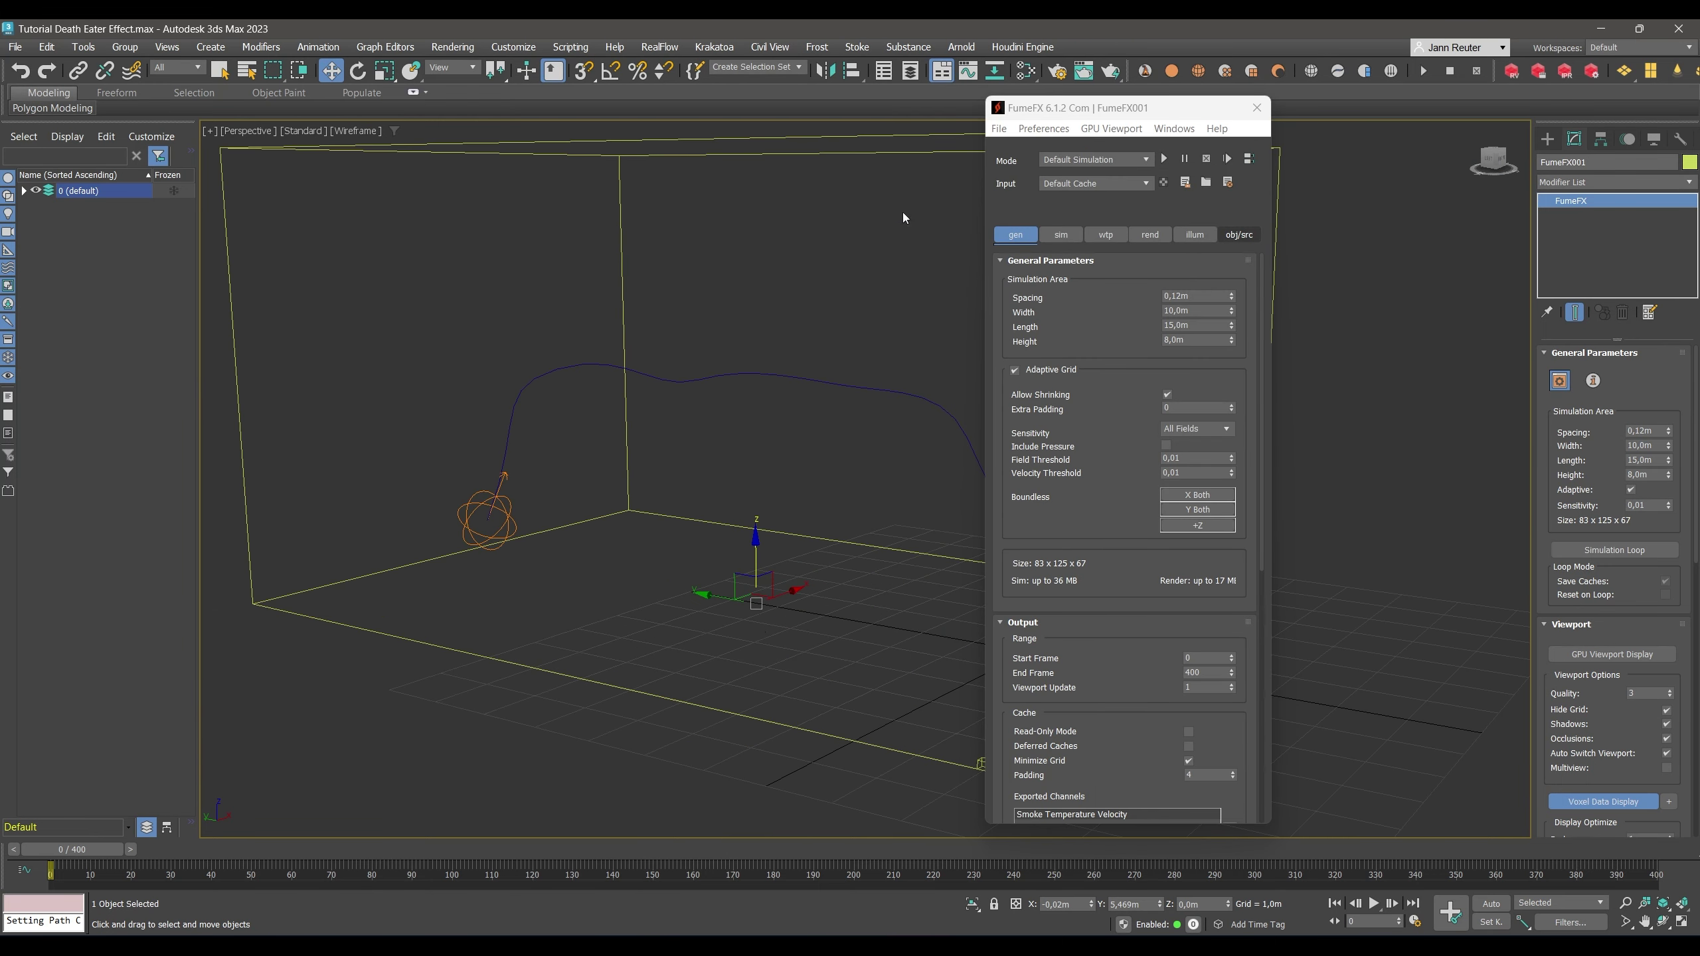
Set the container's Z blocking side to -Z in the simulation settings.
{"action": "left_click", "coordinate": [1055, 234]}
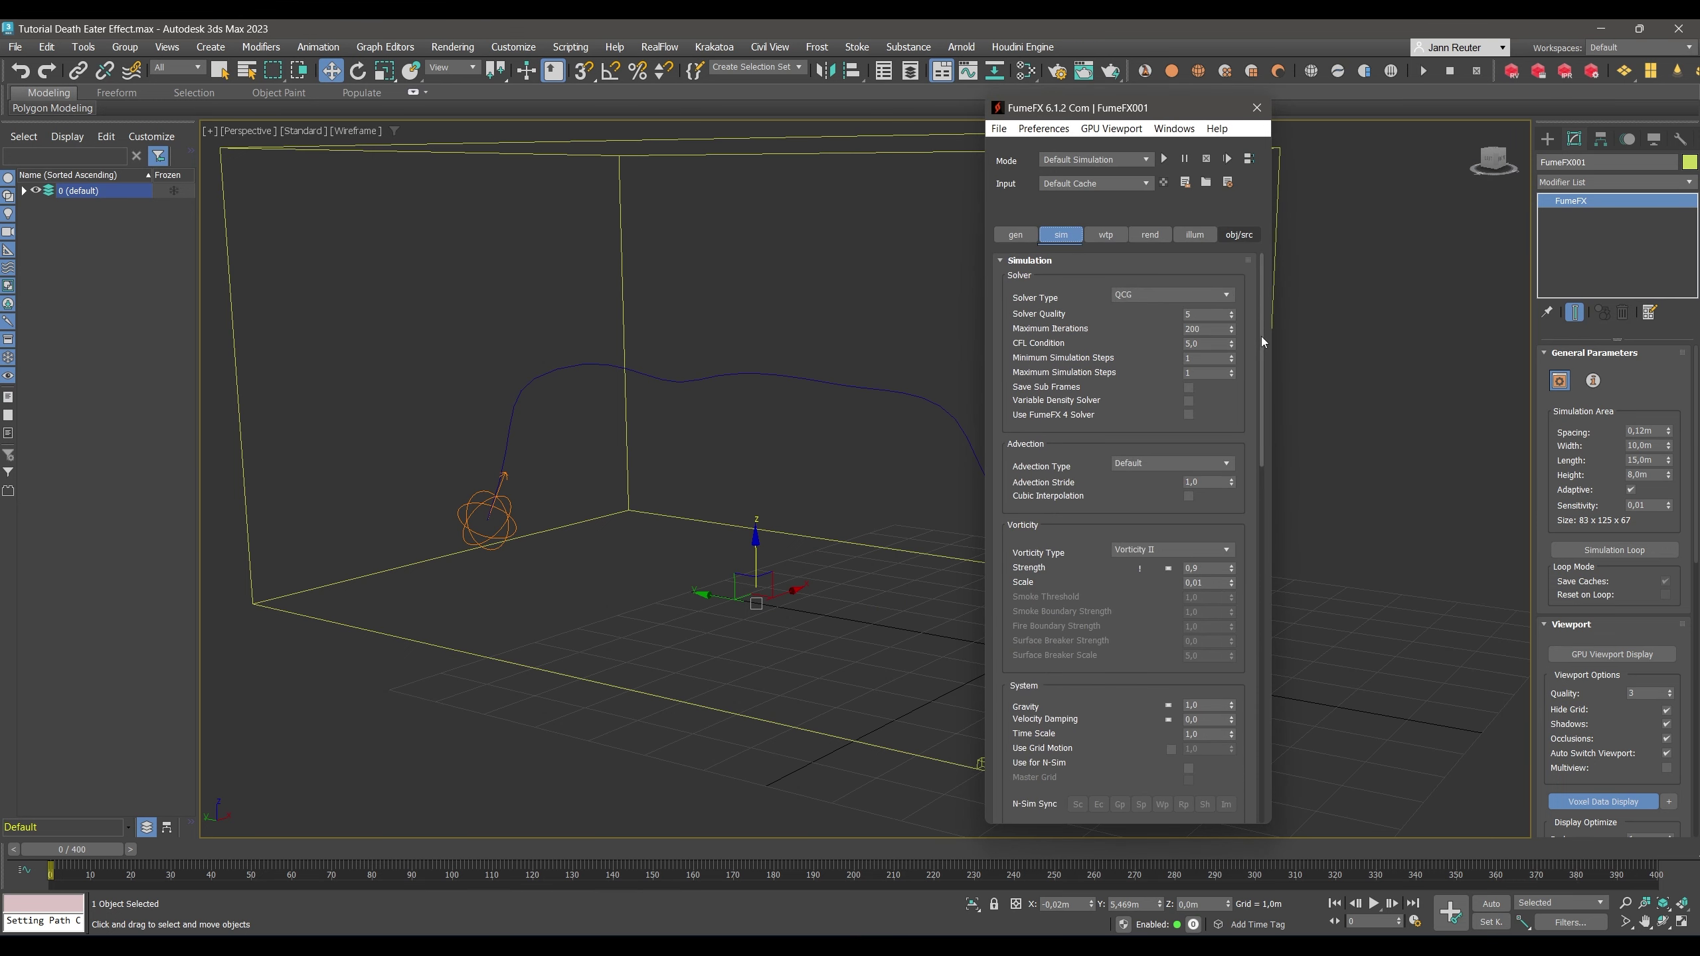
{"action": "left_click_drag", "start_coordinate": [1262, 336], "coordinate": [1262, 436]}
{"action": "left_click_drag", "start_coordinate": [1264, 484], "coordinate": [1263, 512]}
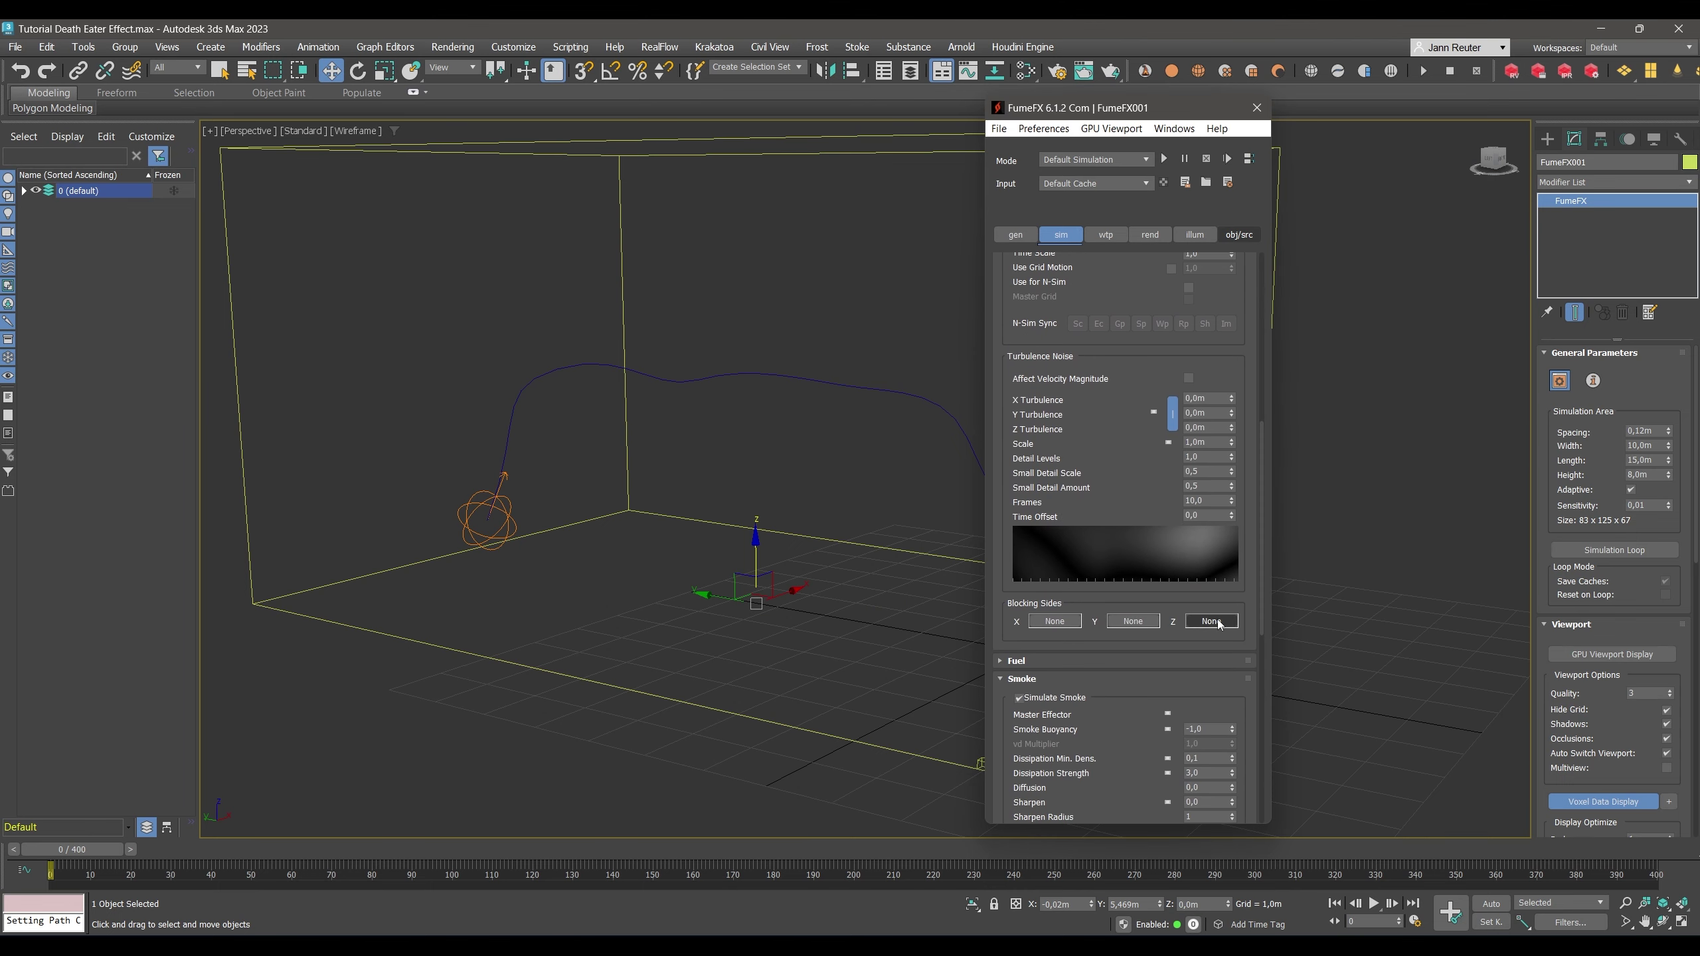
{"action": "left_click", "coordinate": [1218, 622]}
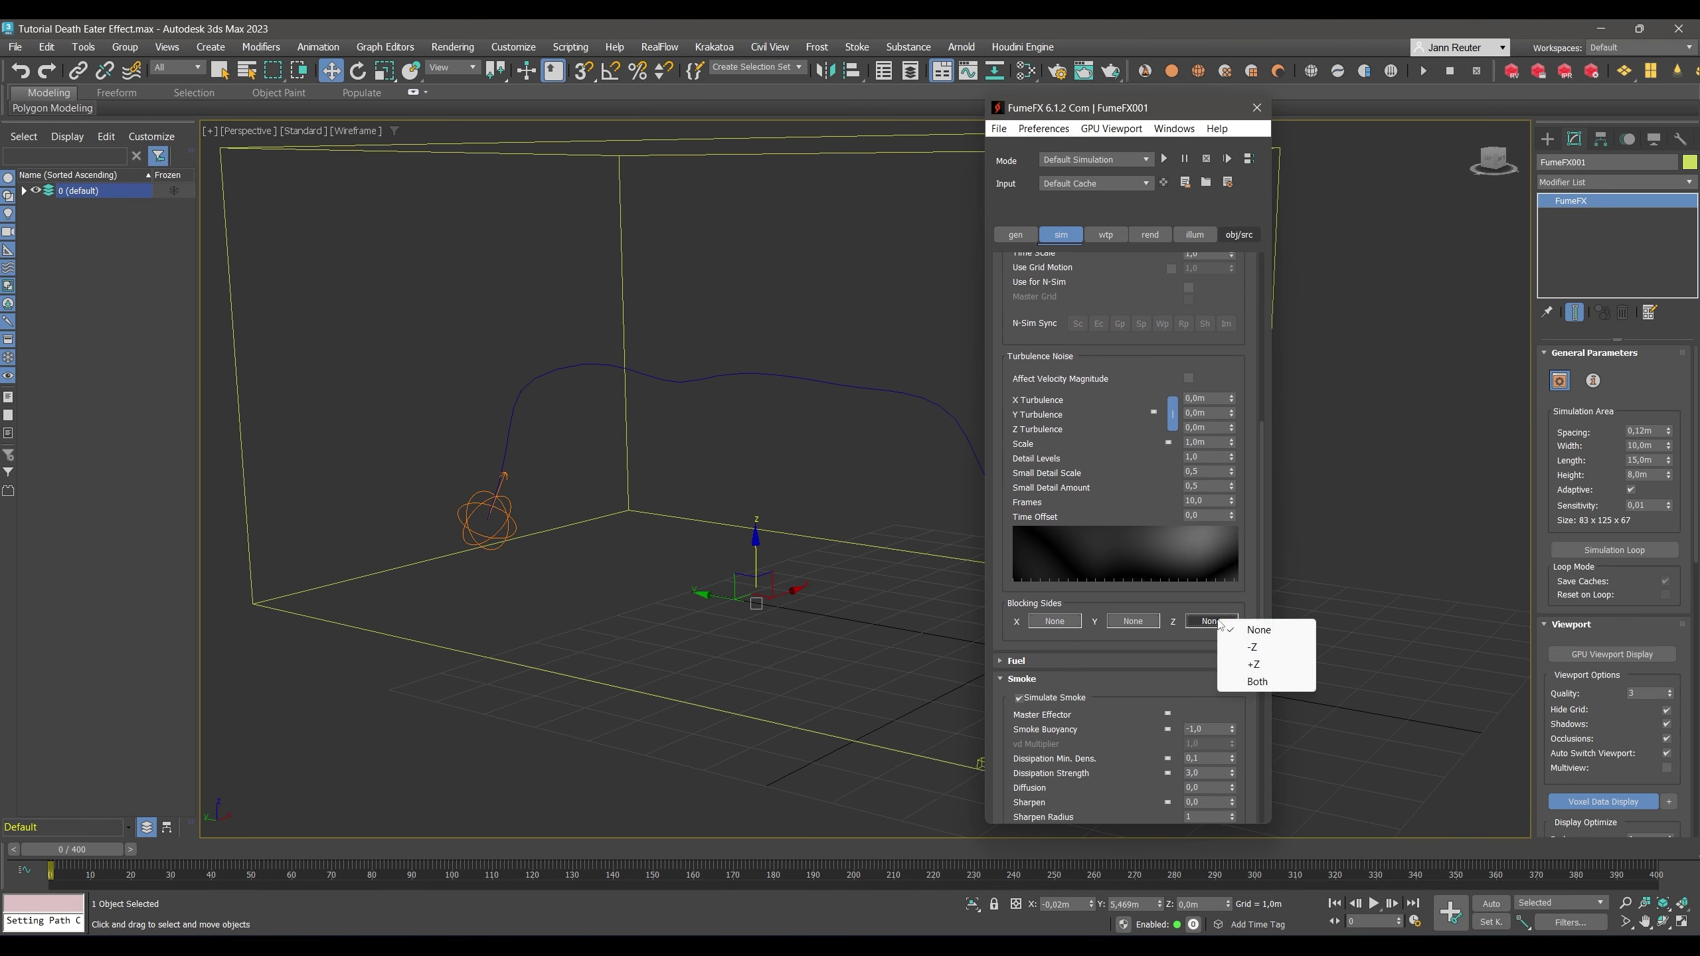
{"action": "left_click", "coordinate": [1264, 646]}
{"action": "scroll", "coordinate": [1218, 536], "scroll_direction": "up", "scroll_amount": 10}
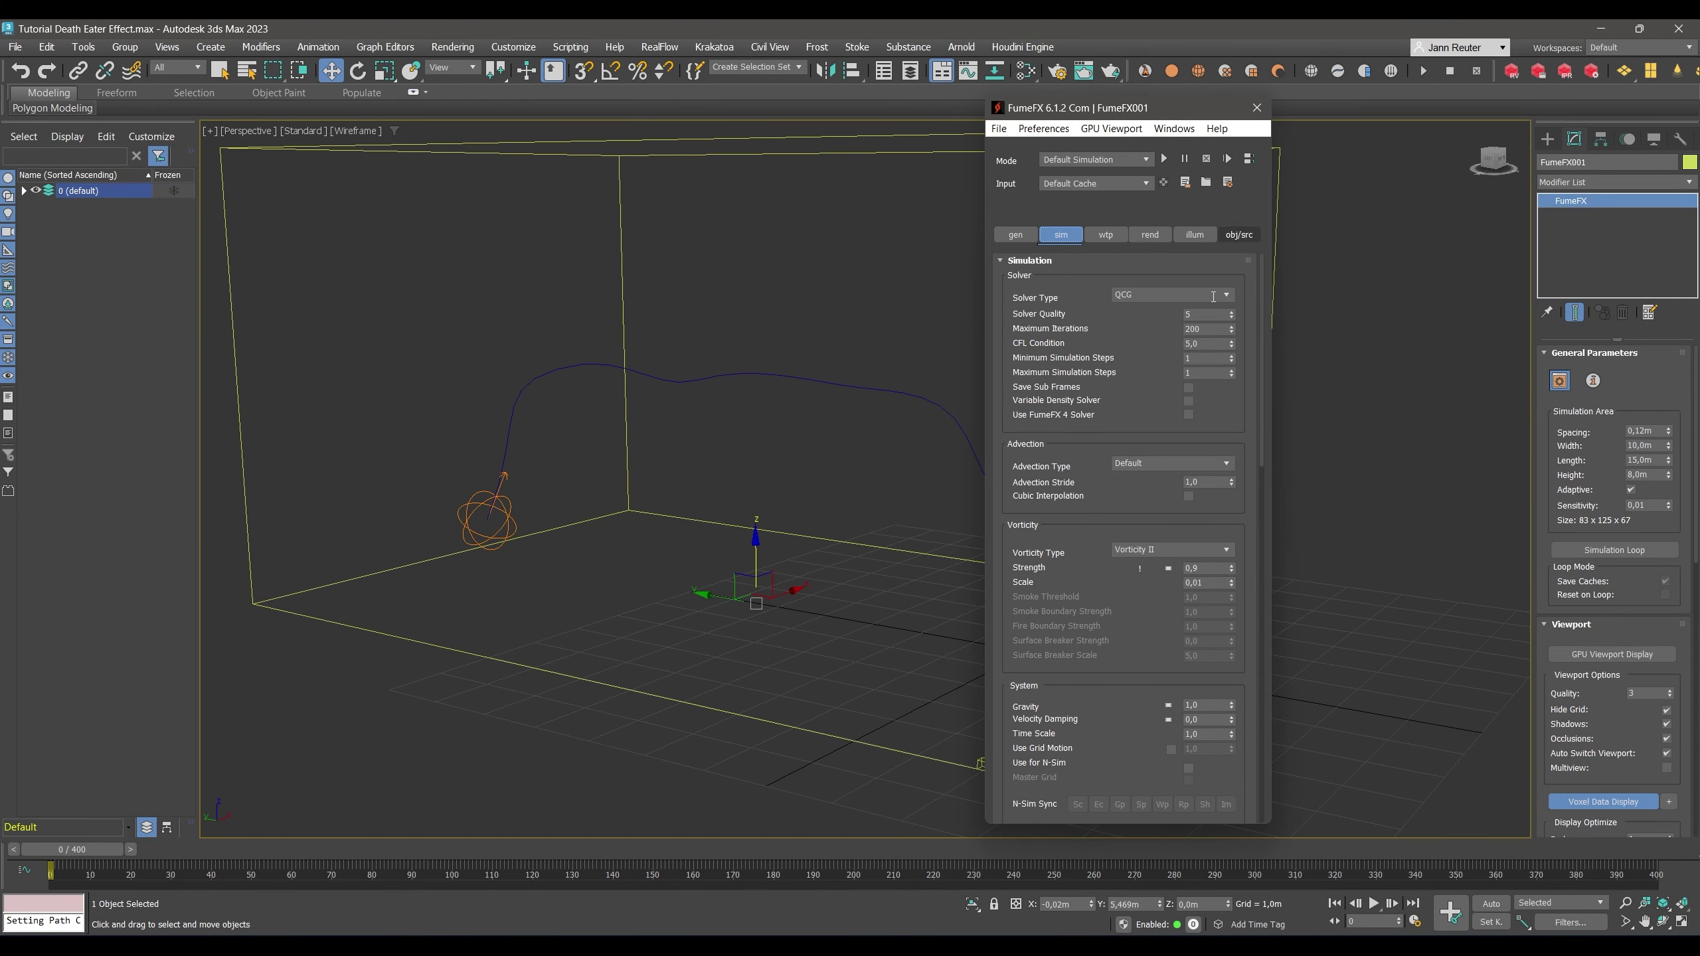
Raise the Maximum Simulation Steps and set the system's Gravity to 0,0 and Velocity Damping to 0,15.
{"action": "left_click", "coordinate": [1232, 371]}
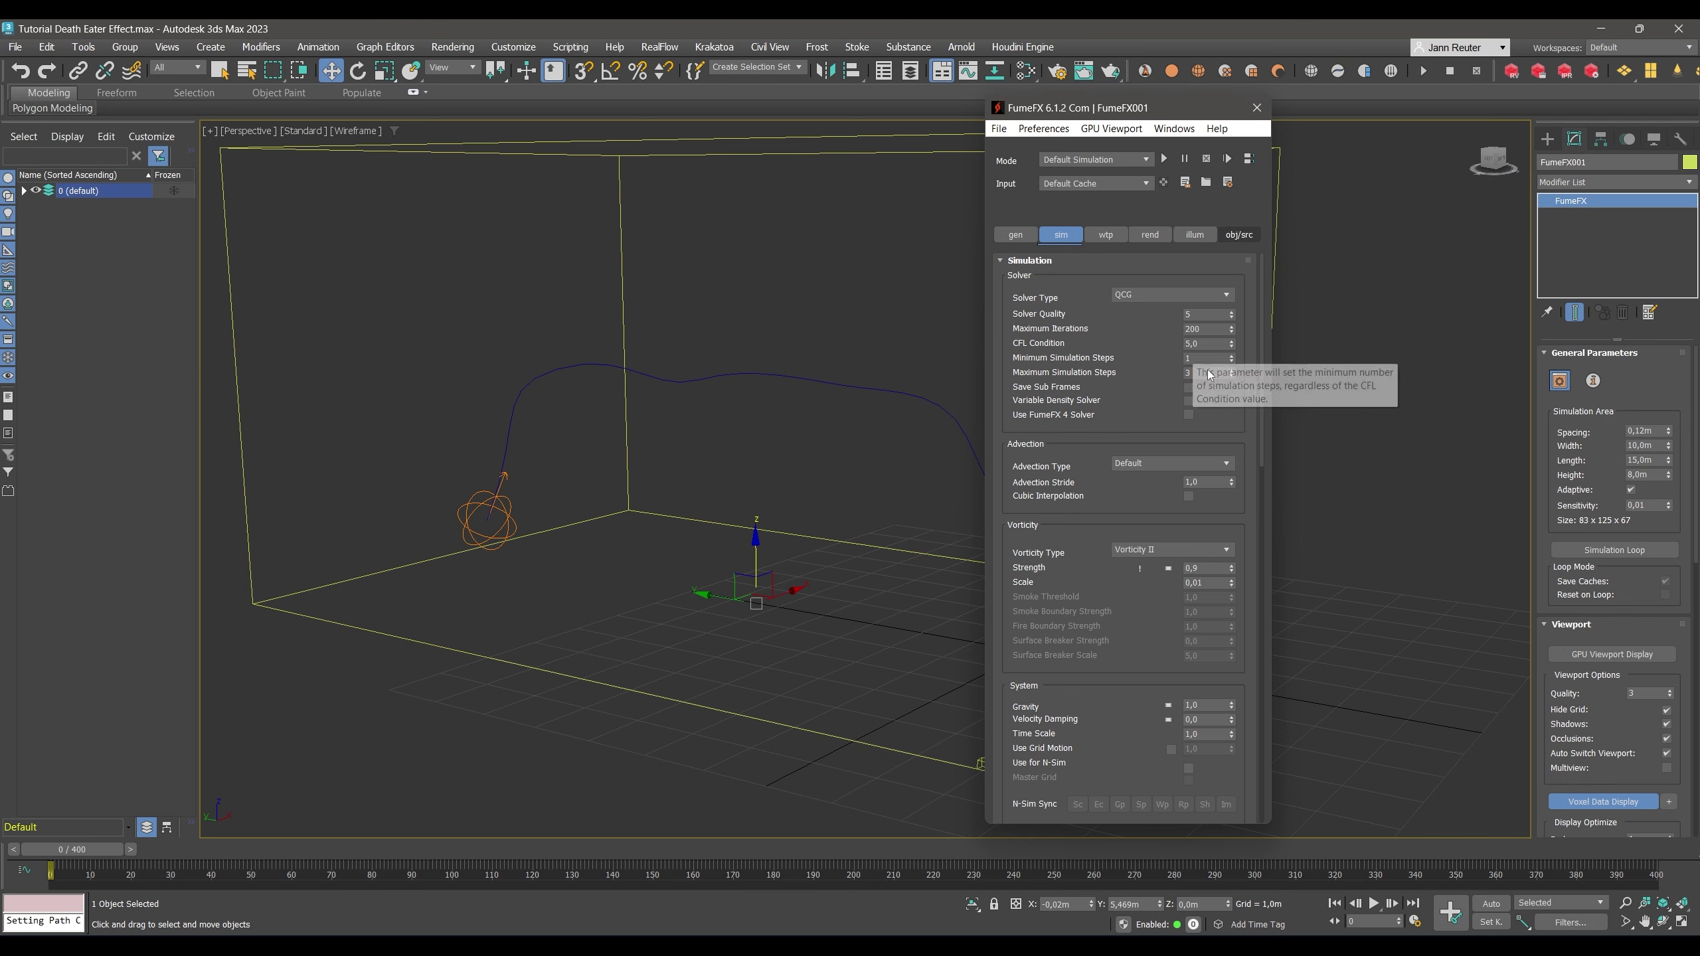
{"action": "left_click_drag", "start_coordinate": [1261, 367], "coordinate": [1262, 455]}
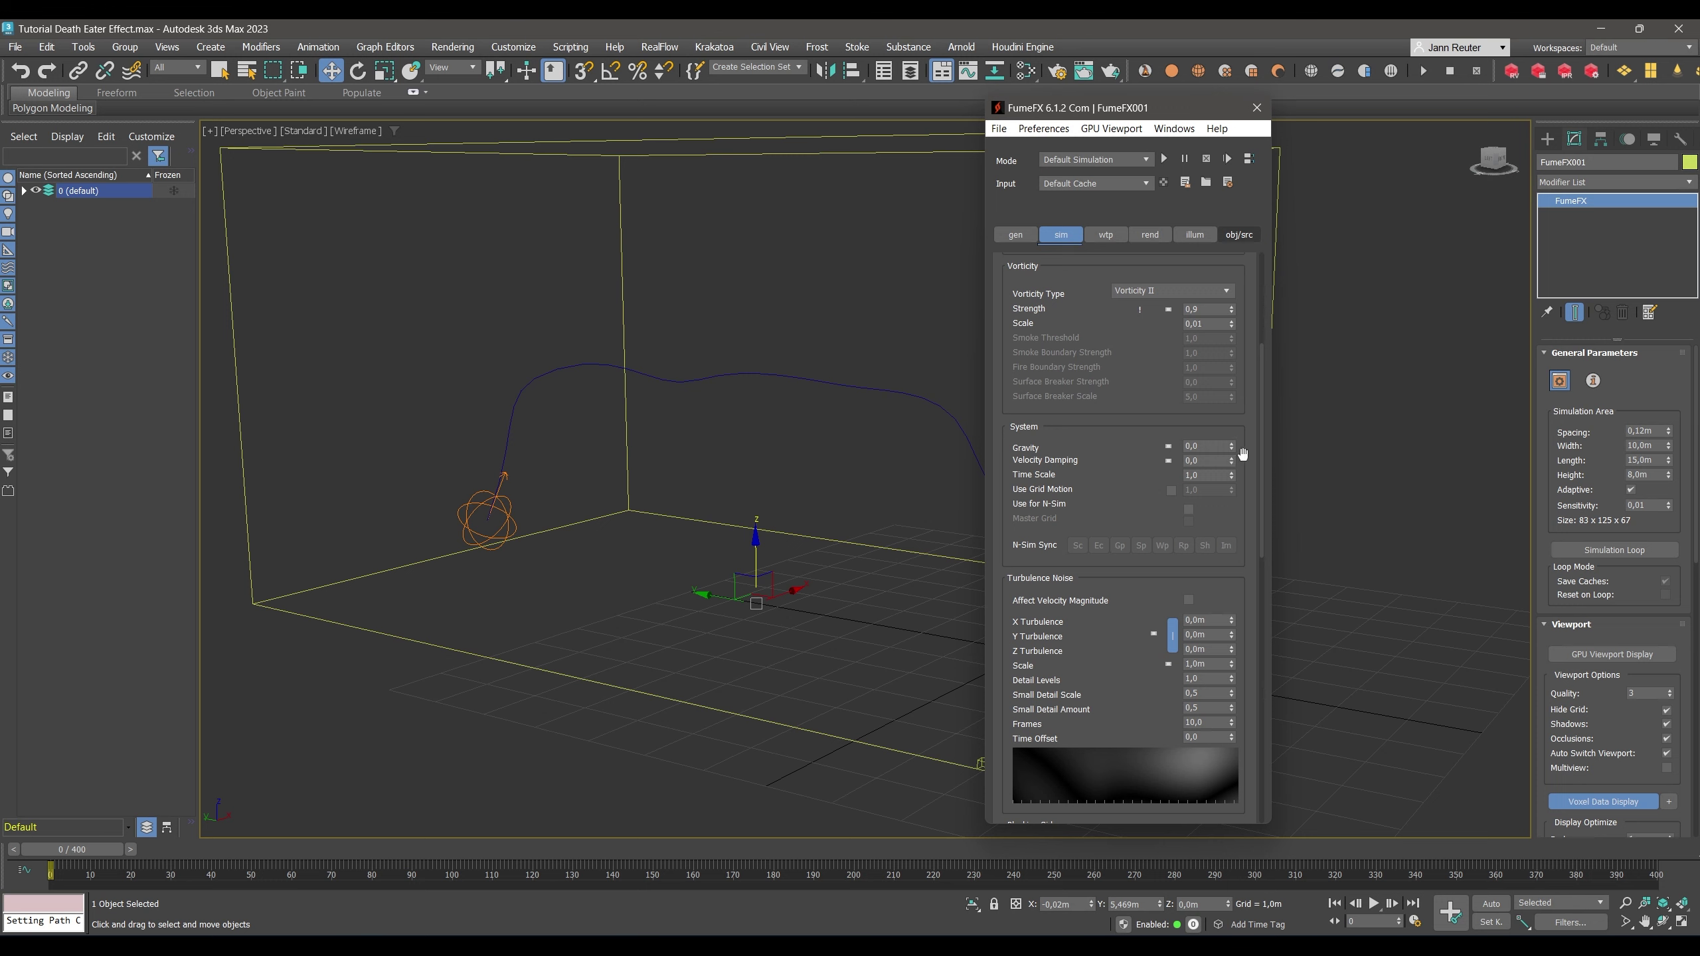
{"action": "left_click", "coordinate": [1213, 461]}
{"action": "scroll", "coordinate": [1259, 499], "scroll_direction": "down", "scroll_amount": 3}
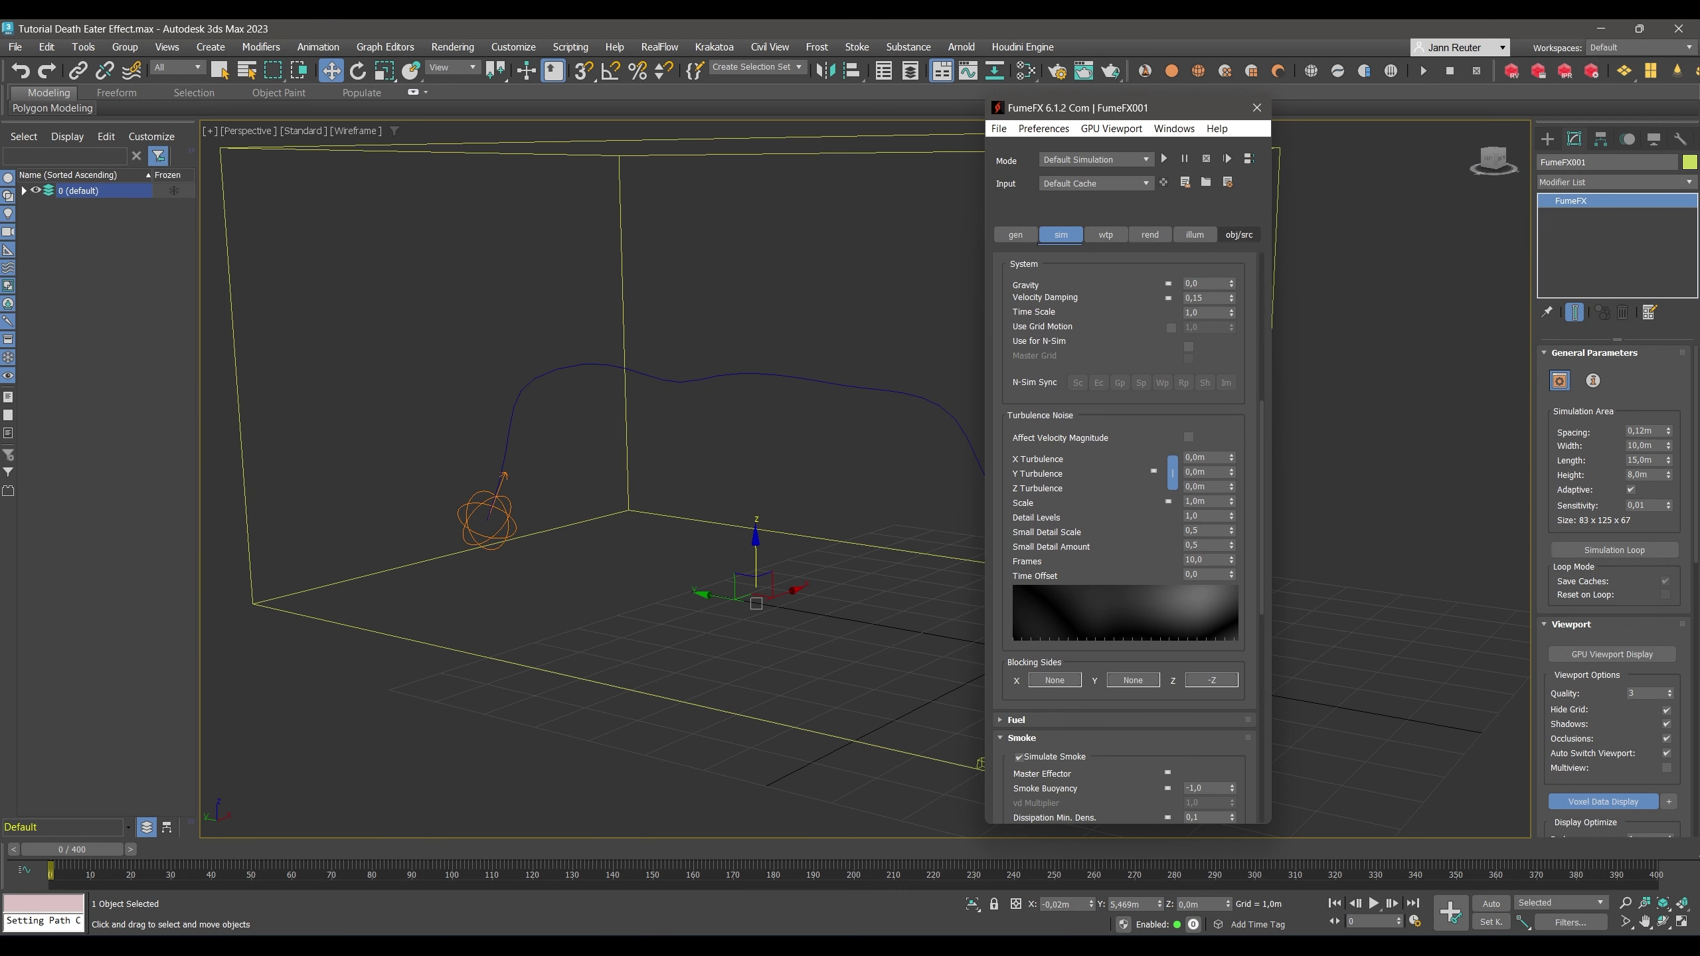
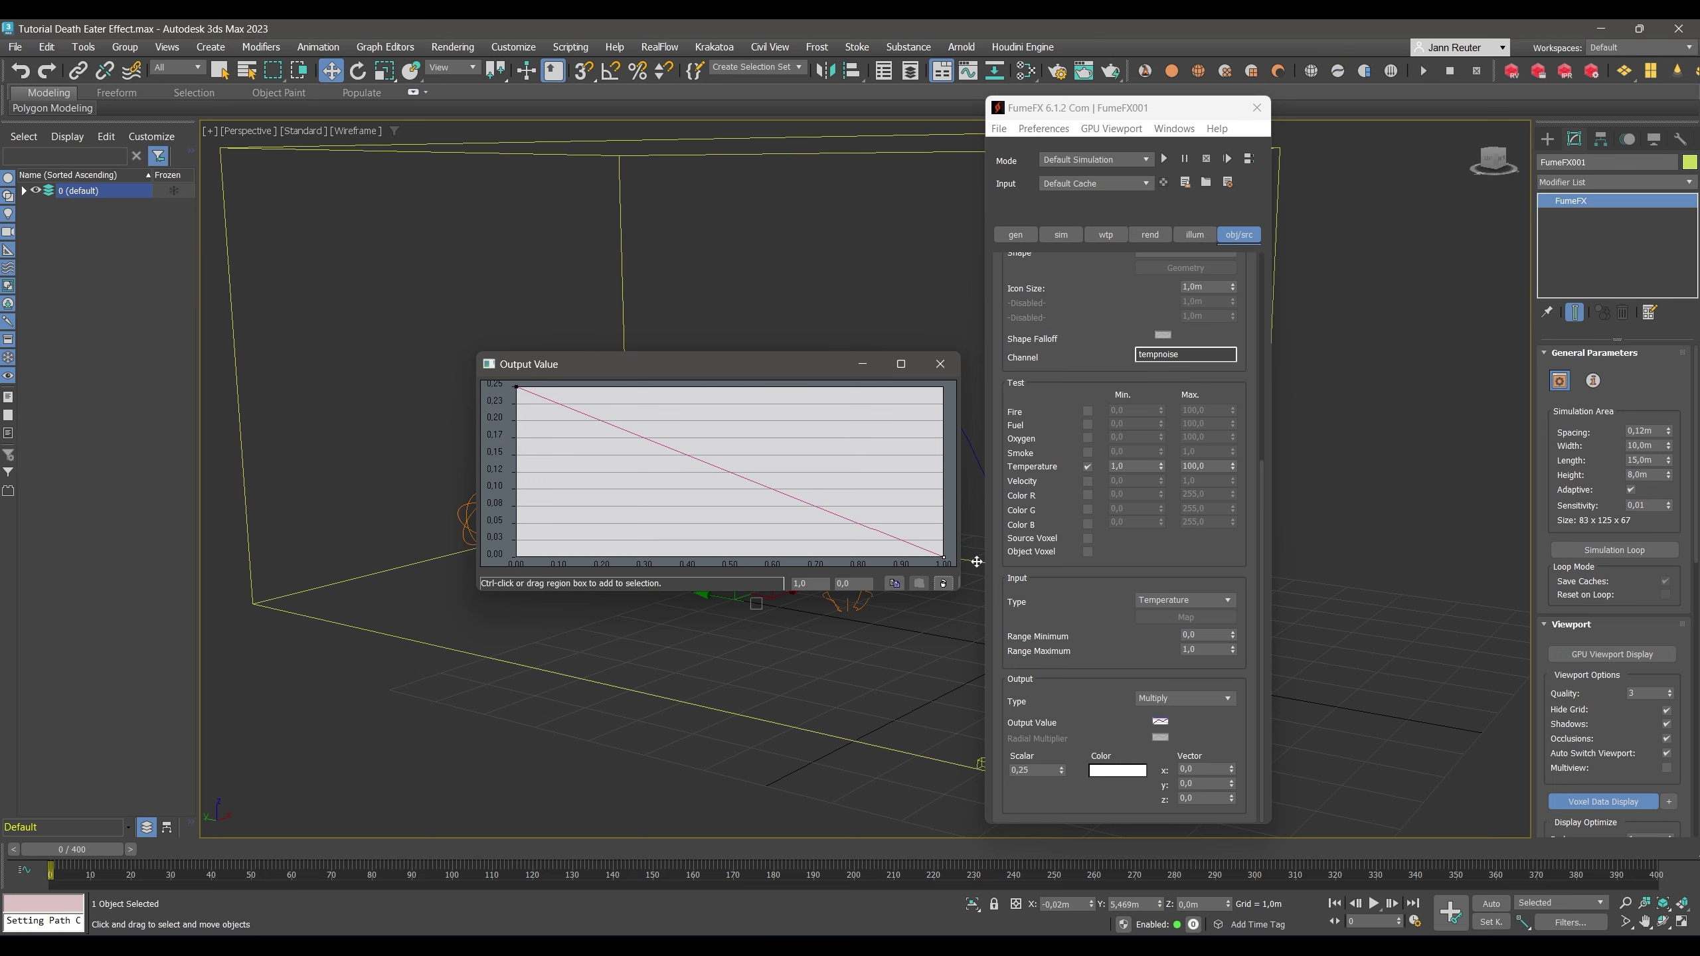
Close the effector's Output Value curve and connect the tempnoise effector channel to the container's X/Y/Z Turbulence.
{"action": "left_click", "coordinate": [940, 364]}
{"action": "left_click", "coordinate": [1060, 234]}
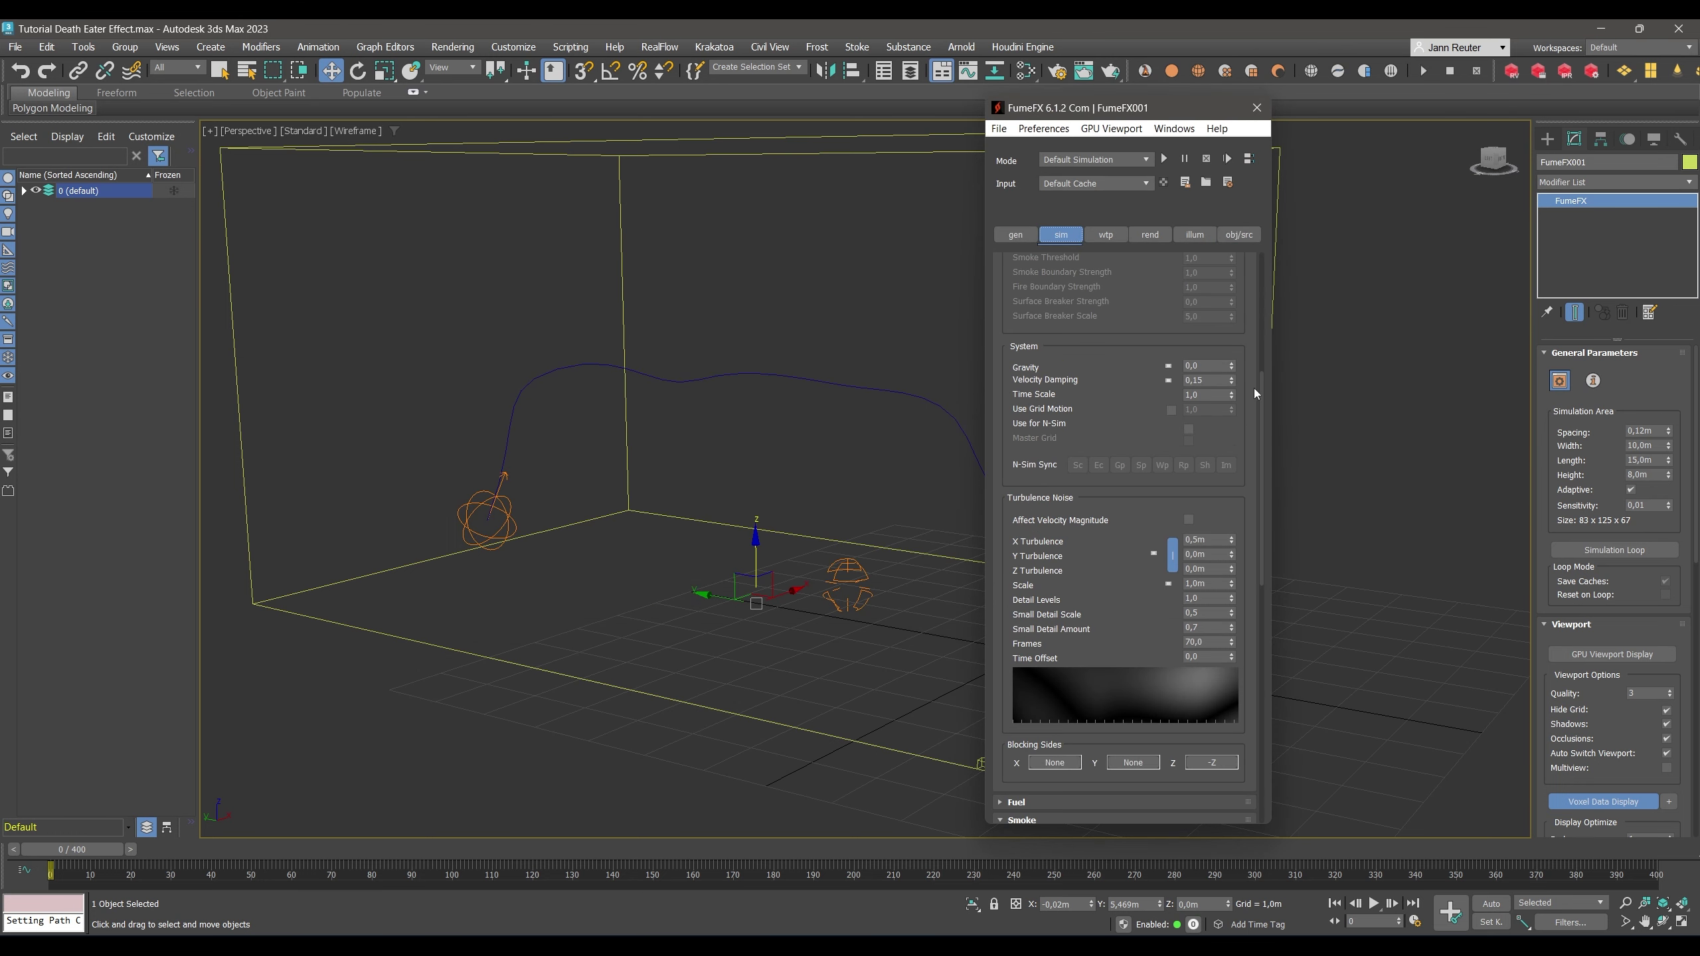
{"action": "scroll", "coordinate": [1254, 425], "scroll_direction": "down", "scroll_amount": 1}
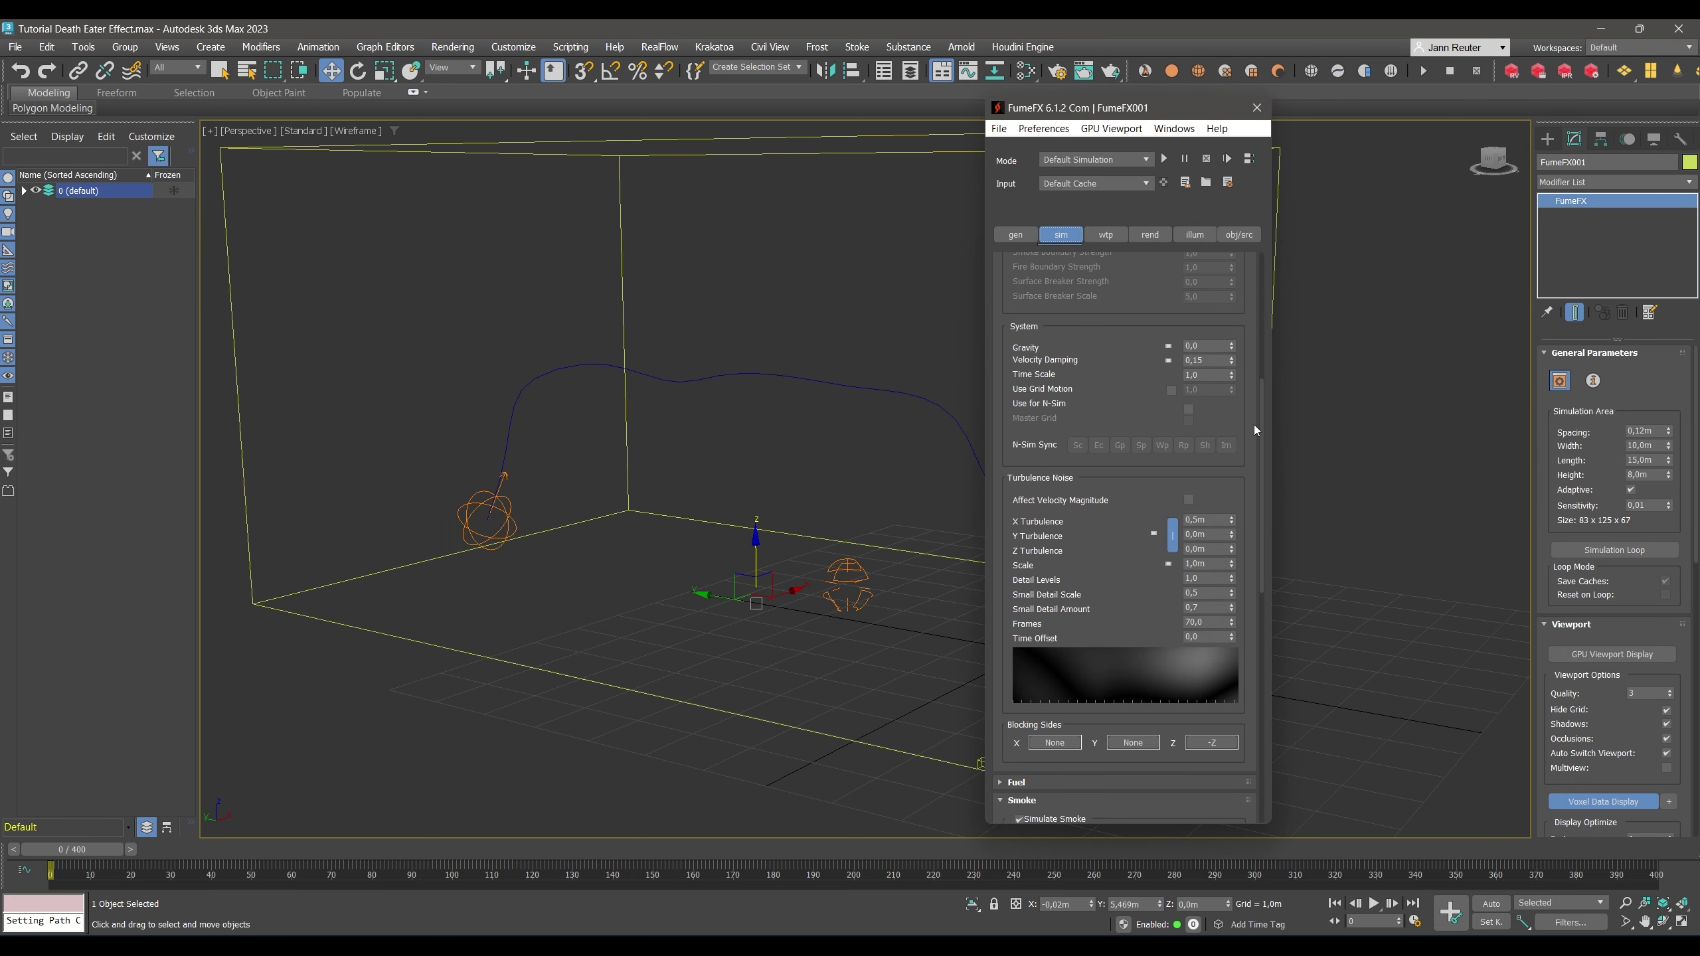
{"action": "left_click", "coordinate": [1154, 534]}
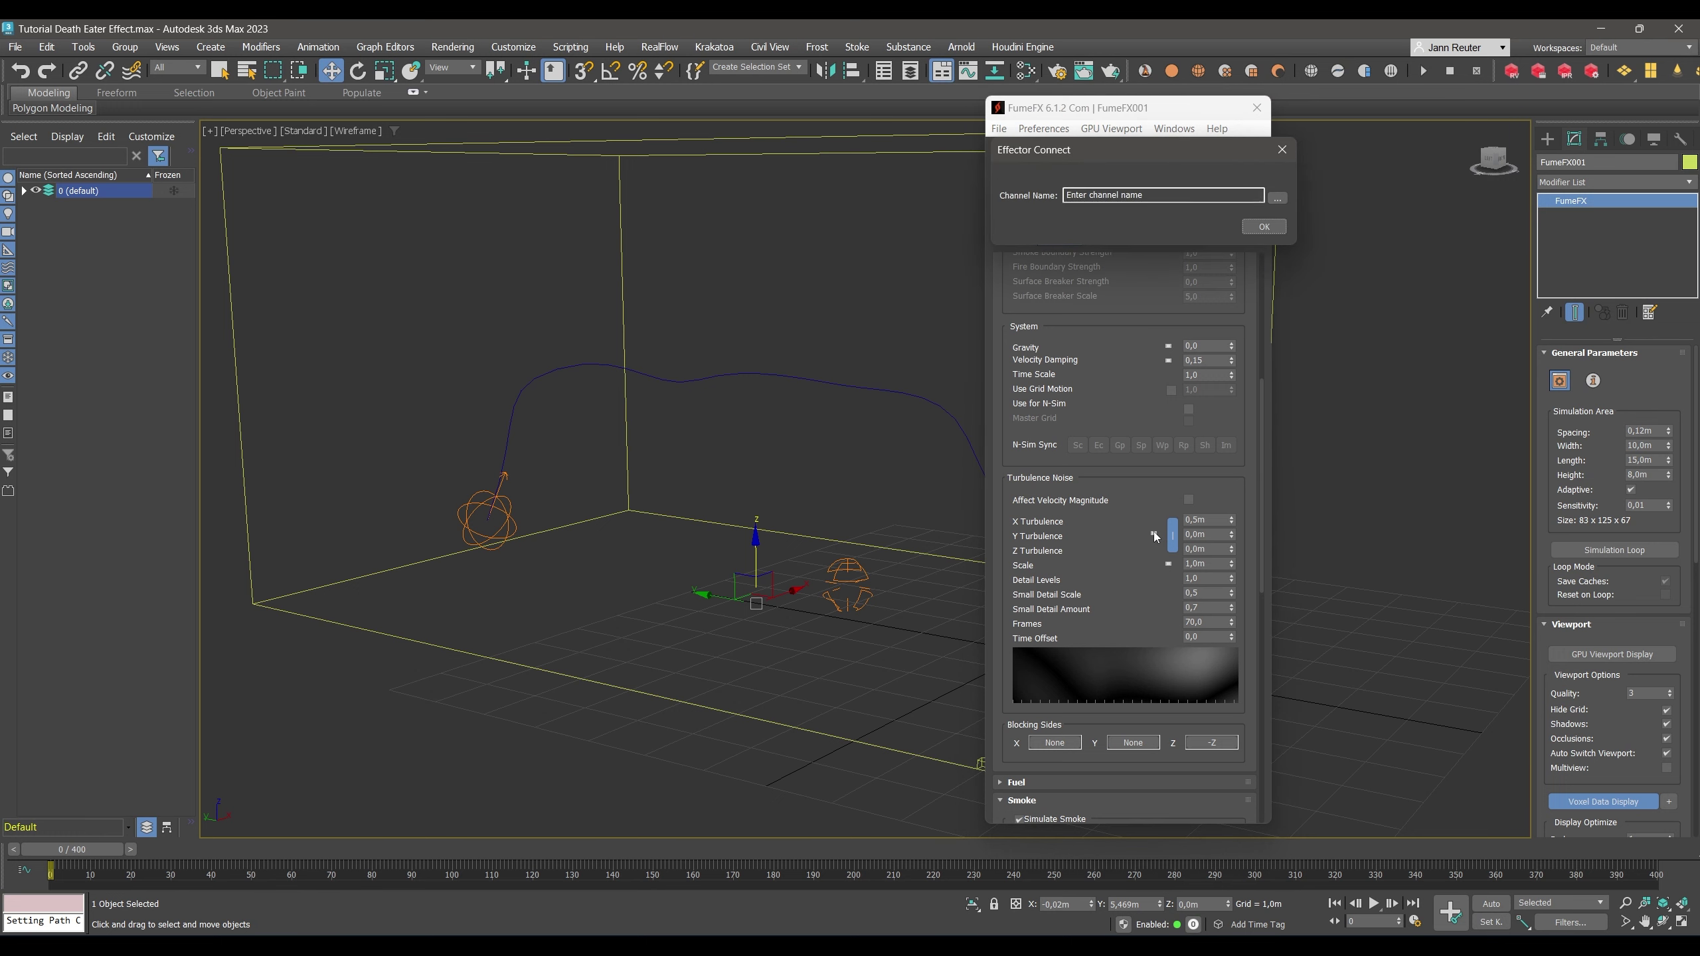
{"action": "left_click", "coordinate": [1277, 199]}
{"action": "left_click", "coordinate": [1312, 216]}
{"action": "left_click", "coordinate": [1263, 226]}
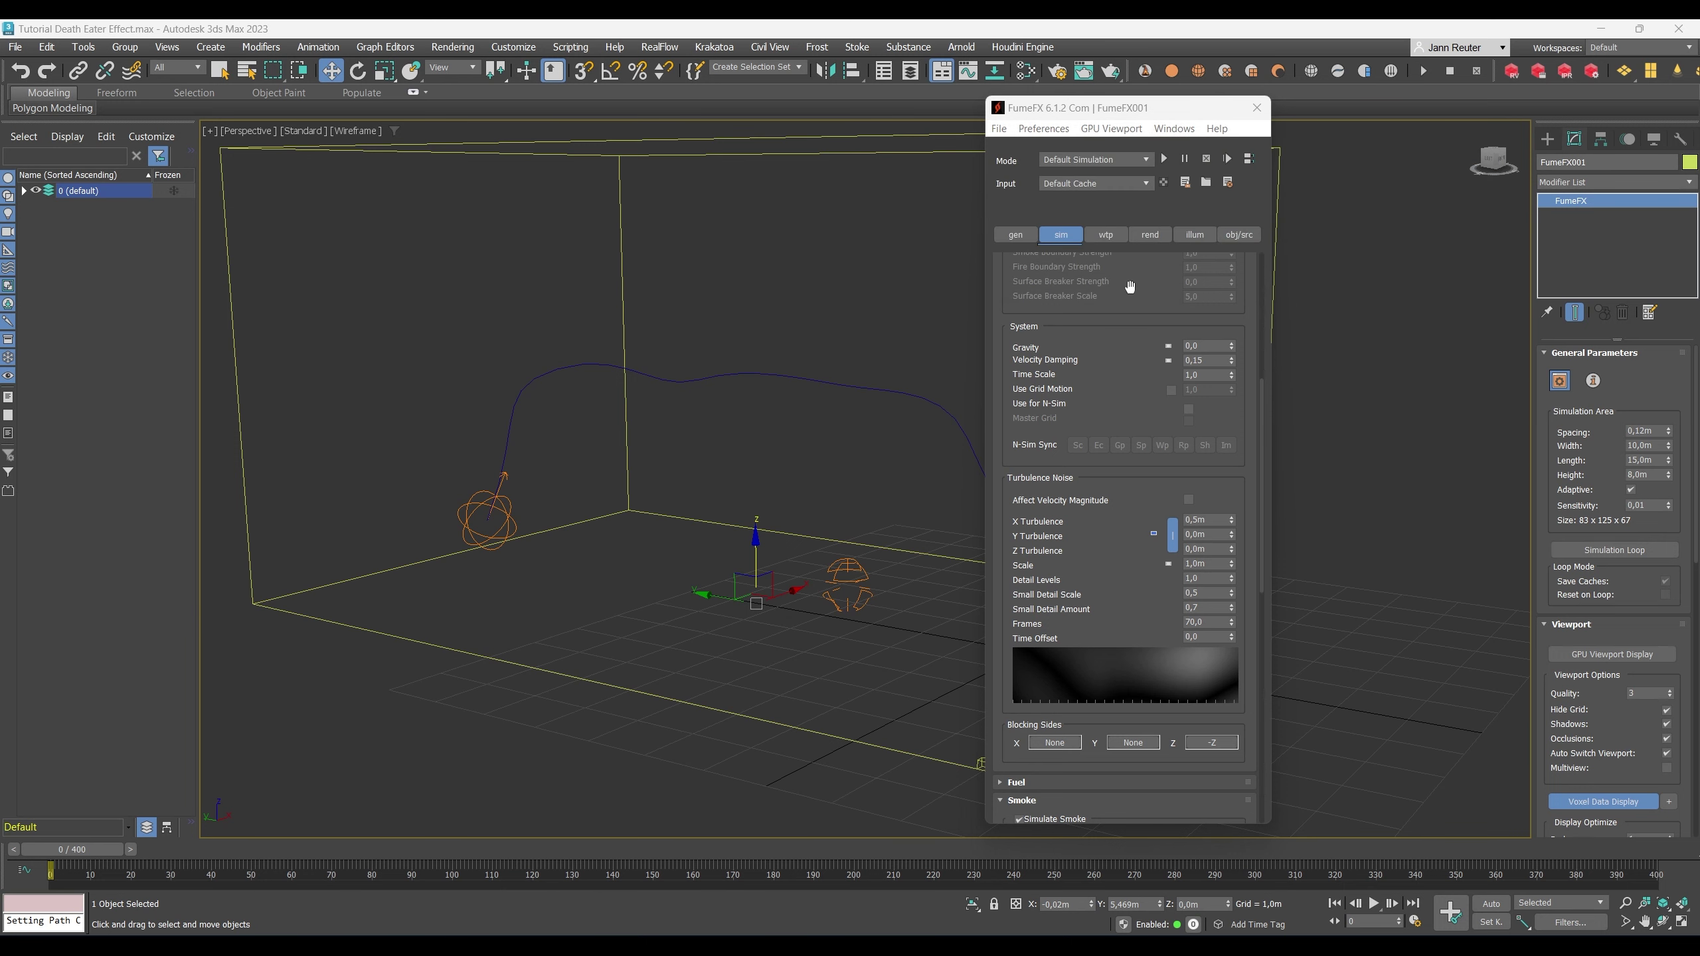
Add FFX Simple Src001 to the container's list of objects and sources.
{"action": "left_click", "coordinate": [1247, 237]}
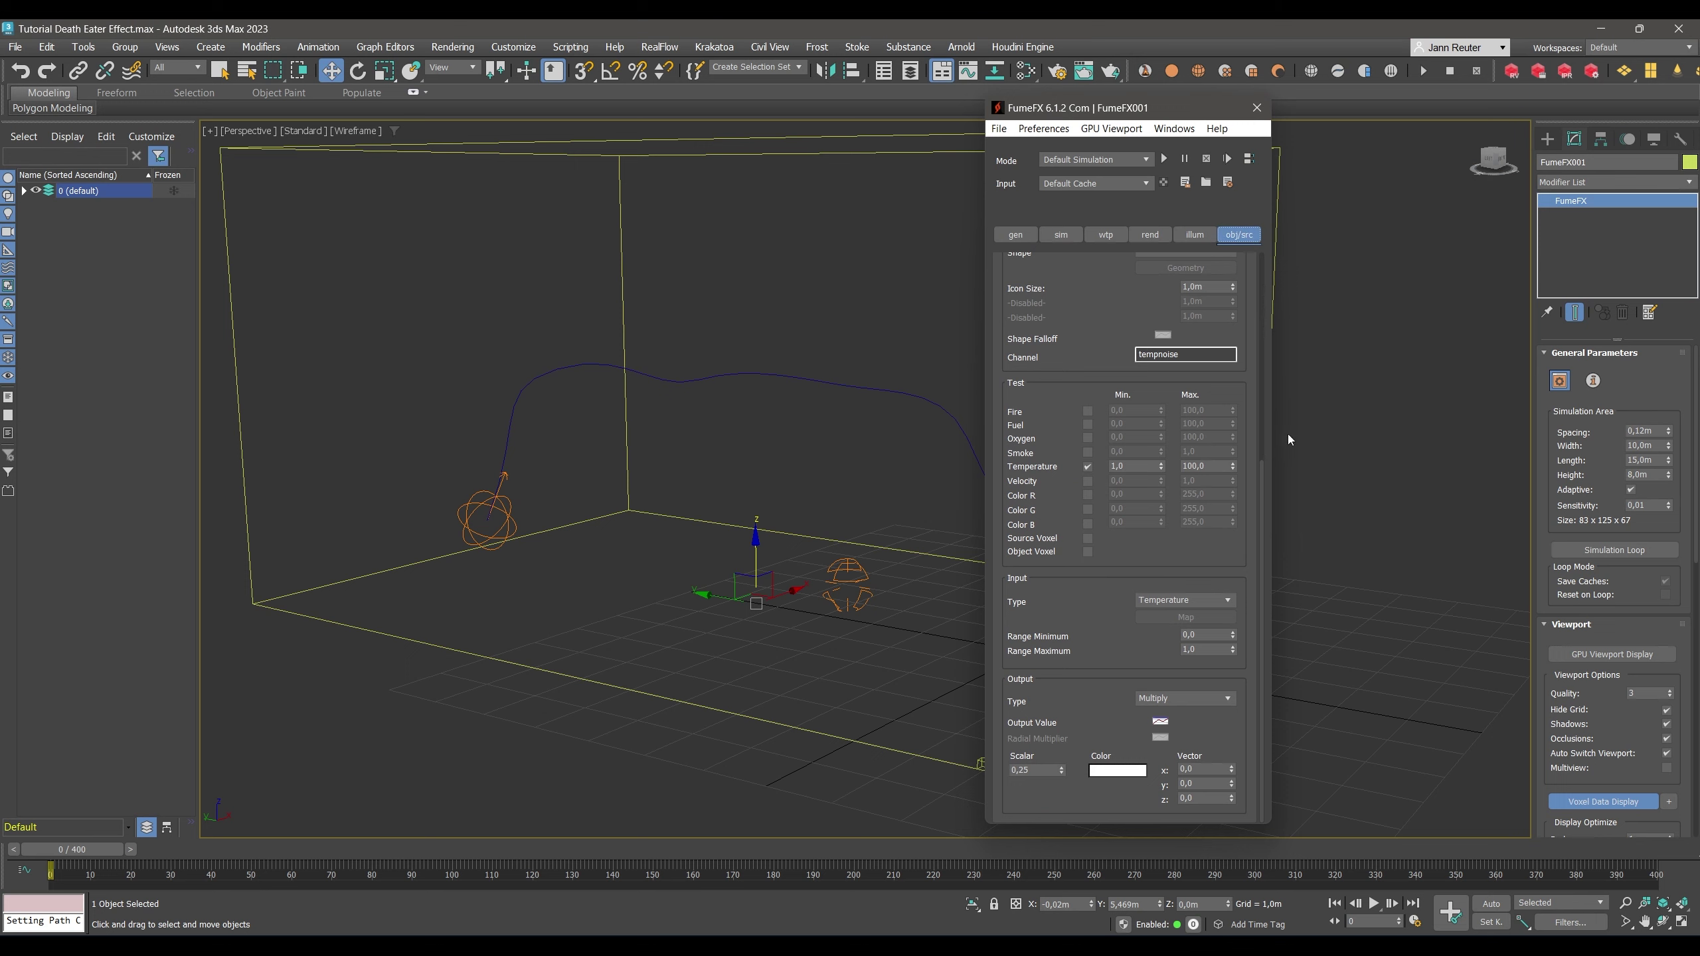
{"action": "left_click_drag", "start_coordinate": [1263, 553], "coordinate": [1262, 314]}
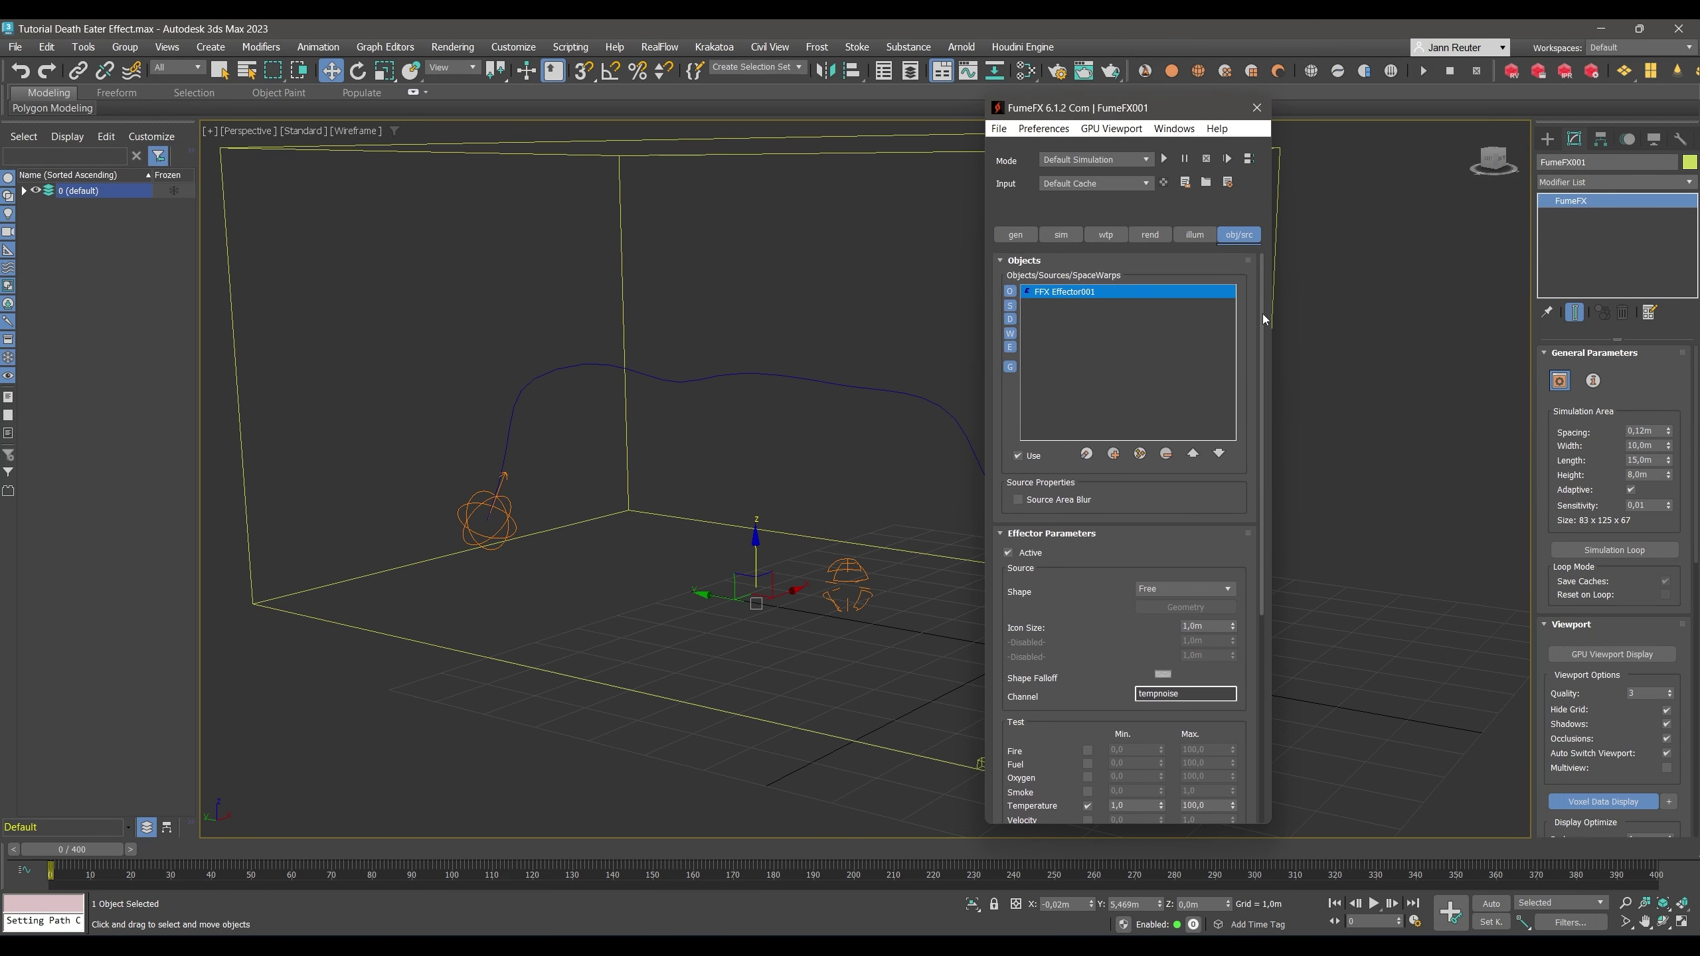
{"action": "left_click", "coordinate": [1114, 456]}
{"action": "left_click", "coordinate": [24, 190]}
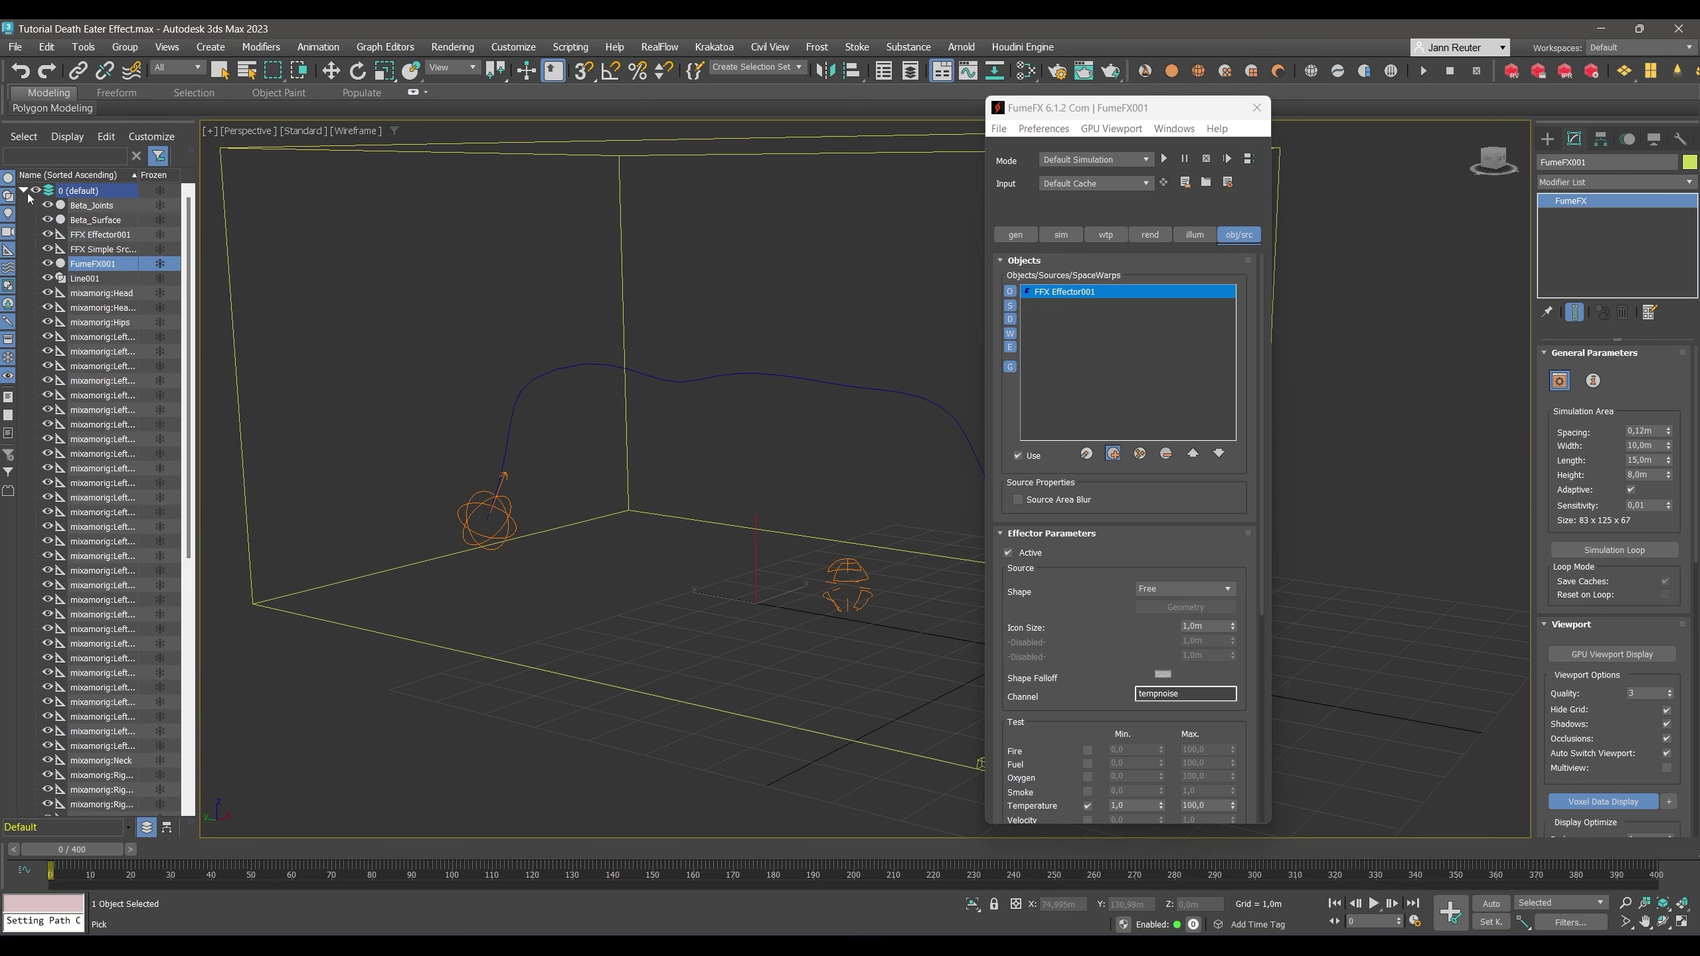
{"action": "left_click", "coordinate": [105, 249]}
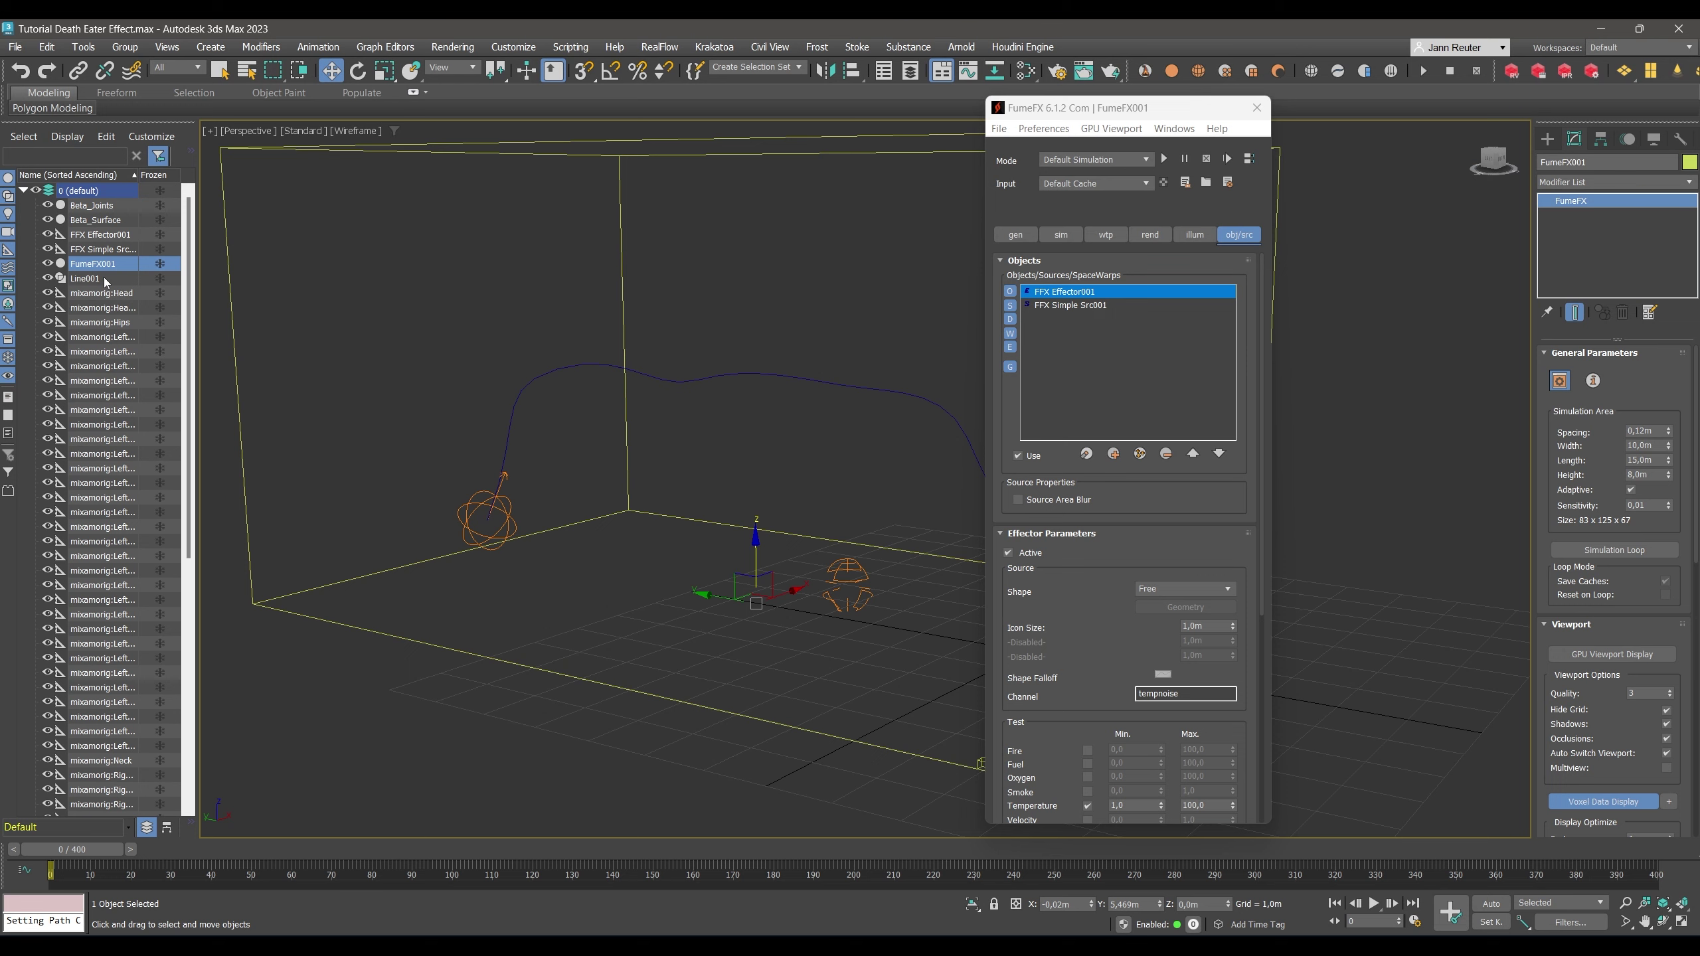
Group the spline, the FumeFX container, the simple source and the effector in a new layer named "simulation".
{"action": "left_click", "coordinate": [106, 280]}
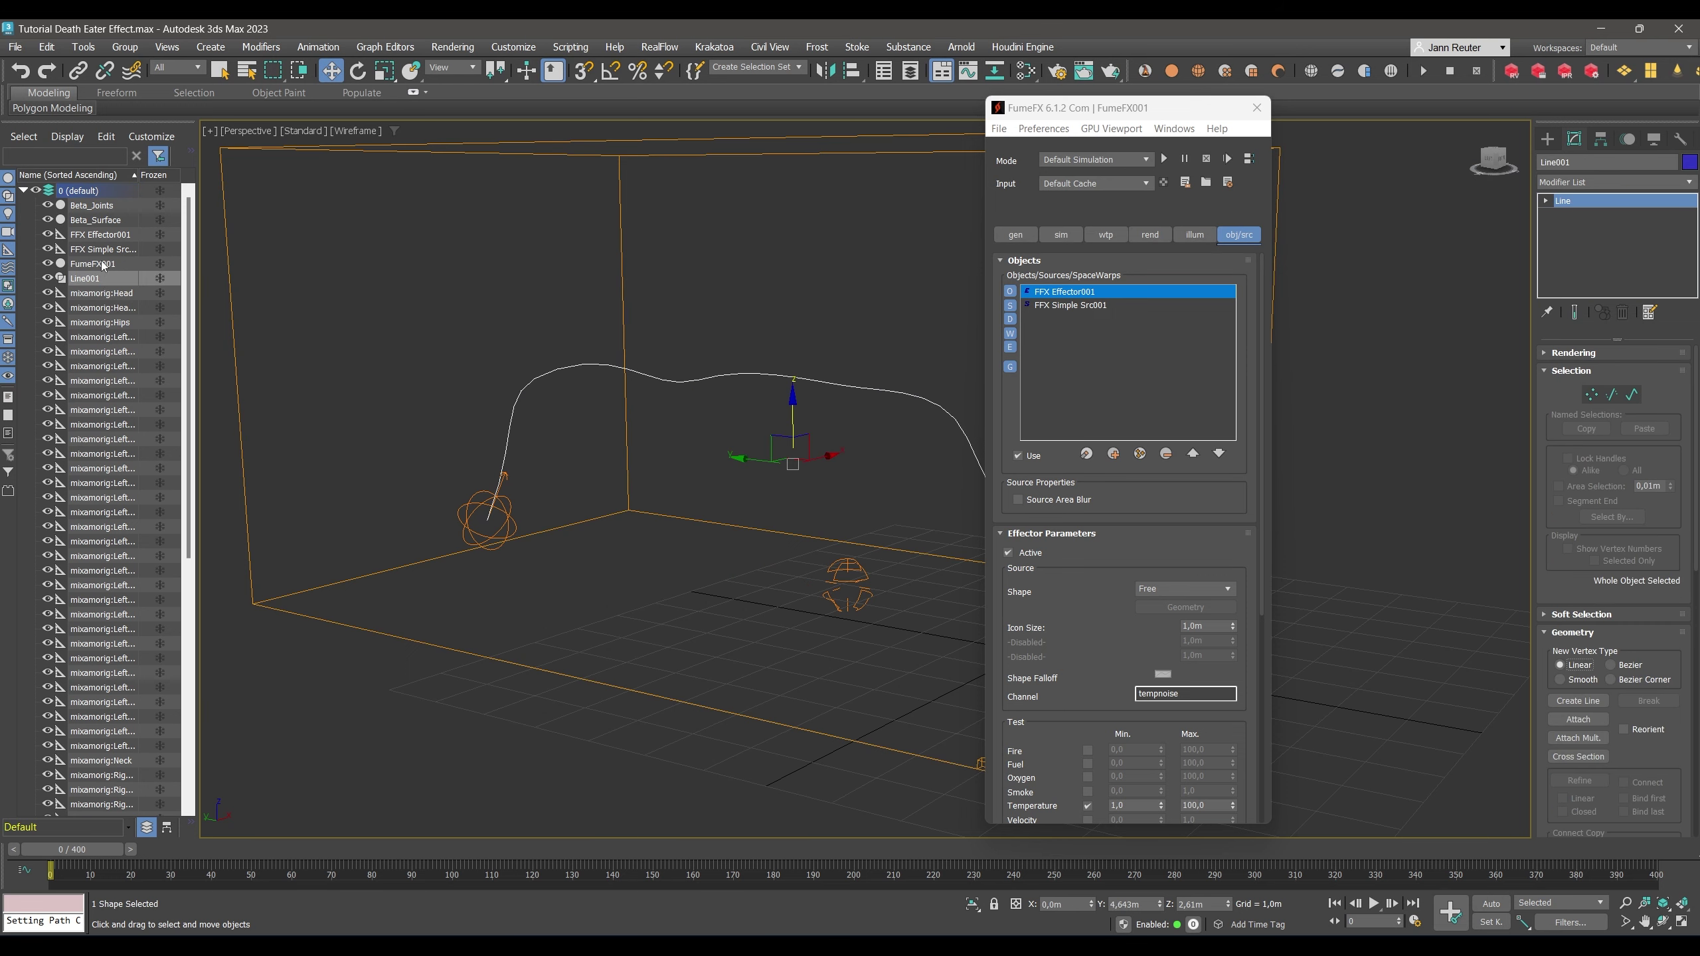
{"action": "left_click", "coordinate": [119, 234], "text": "shift"}
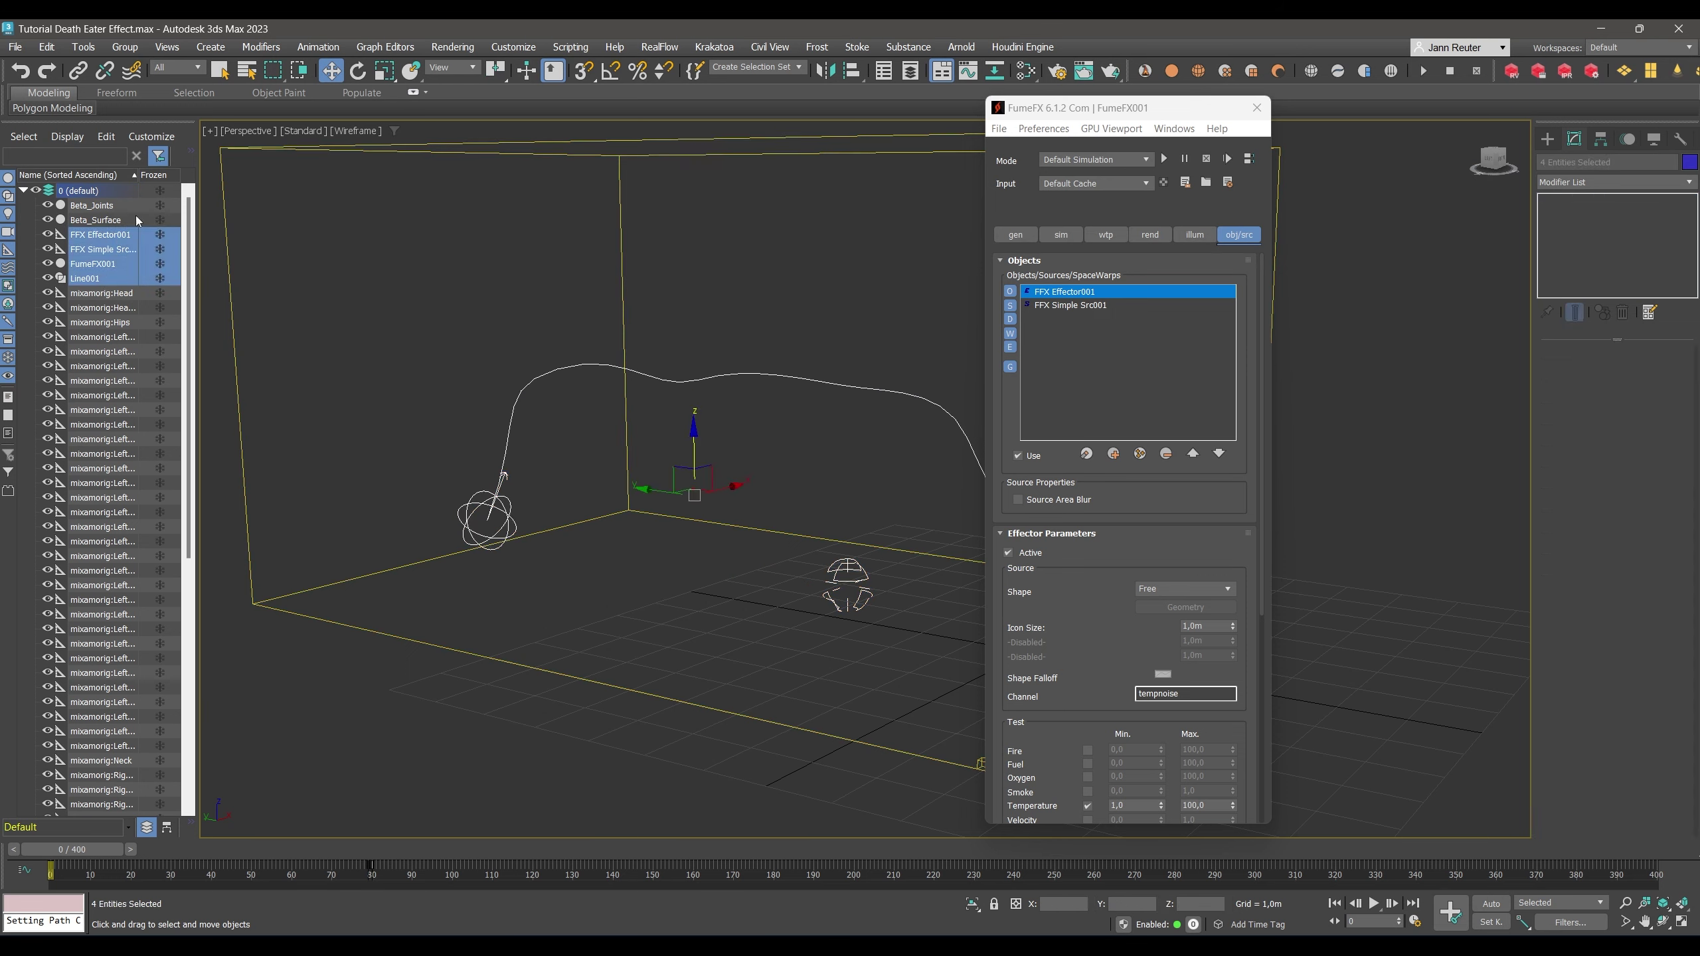
{"action": "left_click", "coordinate": [192, 154]}
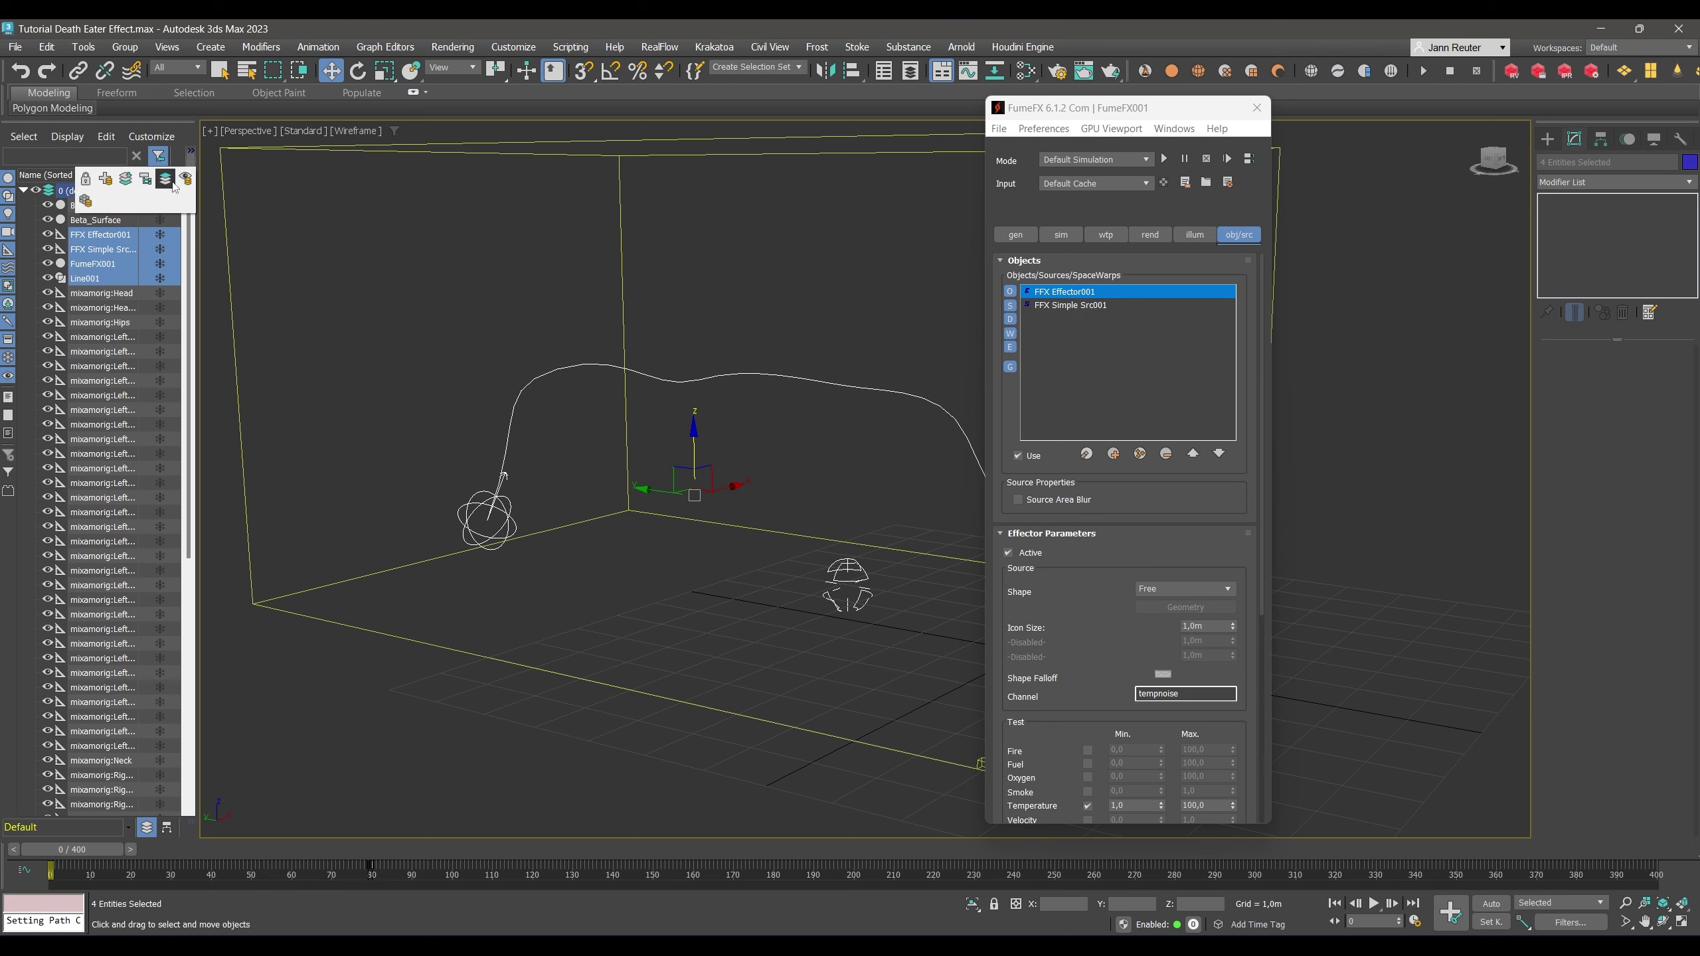
{"action": "left_click", "coordinate": [109, 179]}
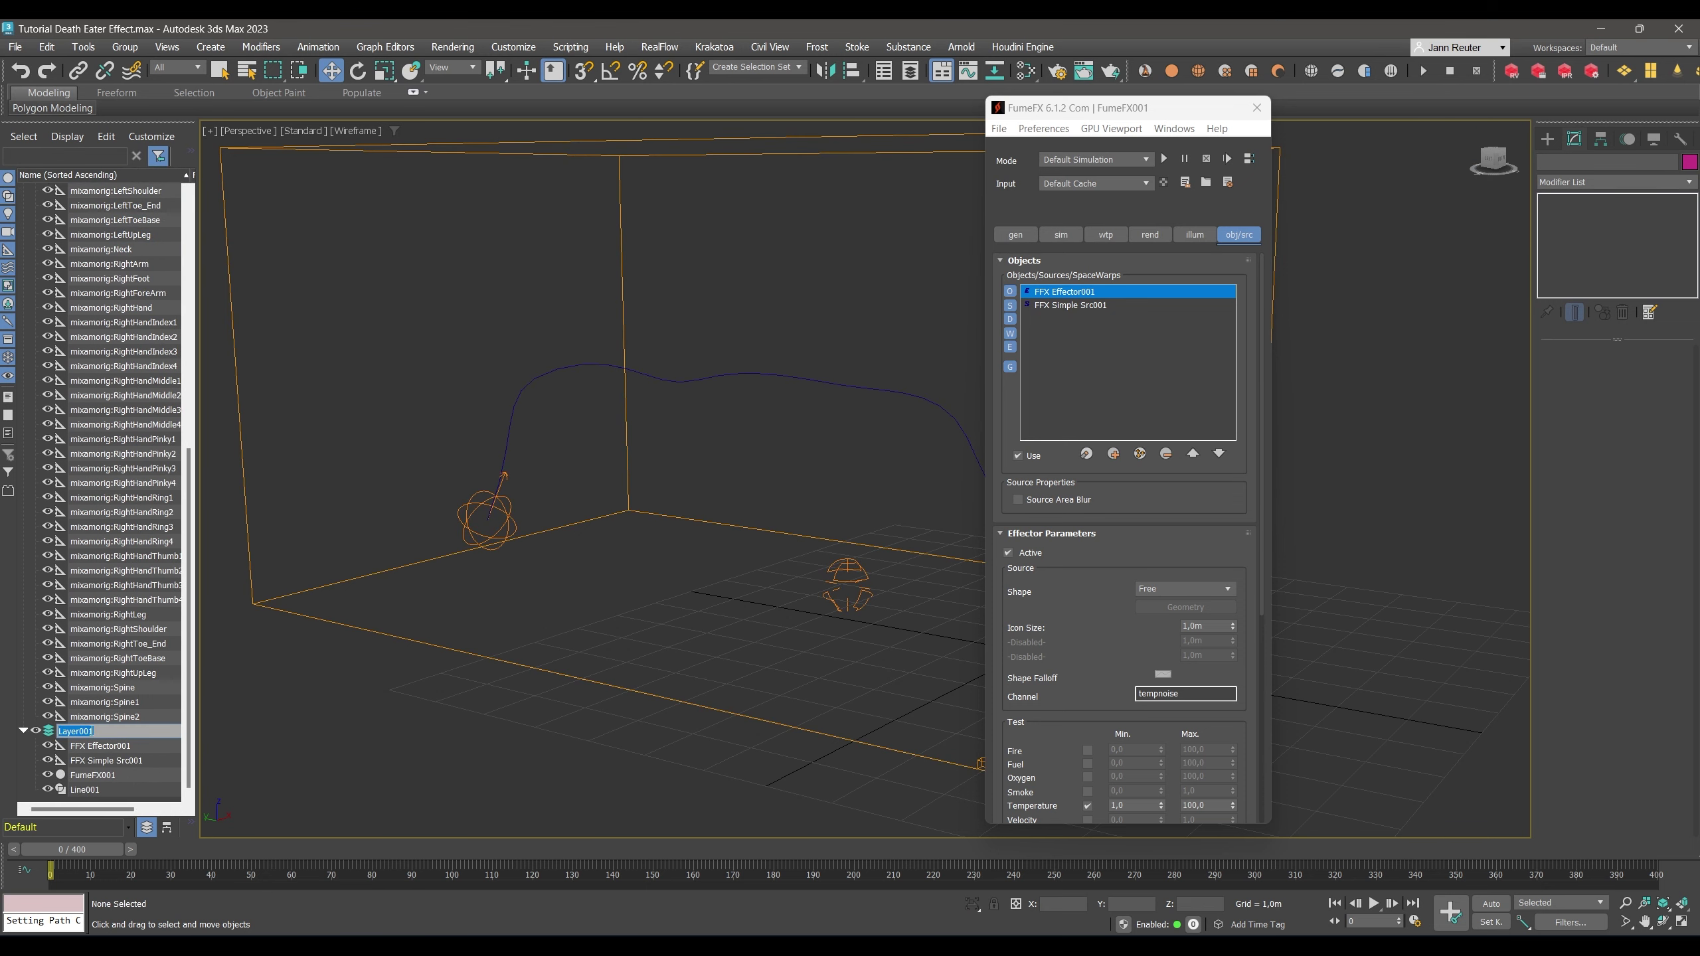
{"action": "type", "text": "simulation"}
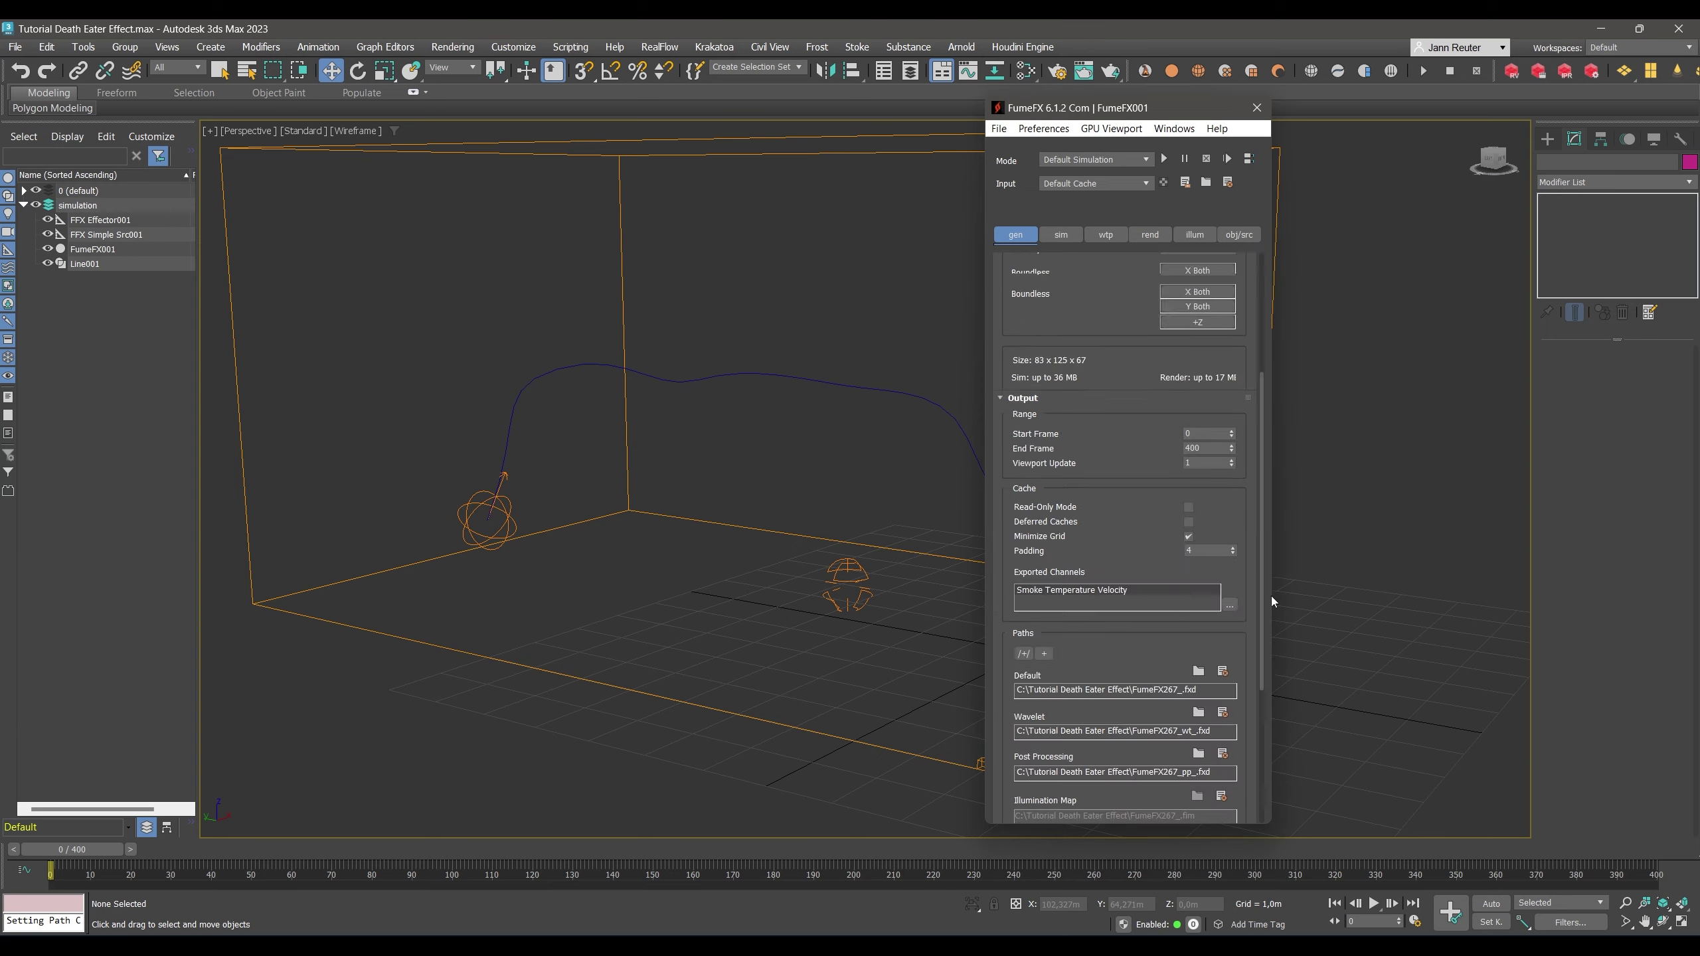
Run the default simulation and preview the smoke with GPU Viewport Display enabled.
{"action": "left_click", "coordinate": [1160, 158]}
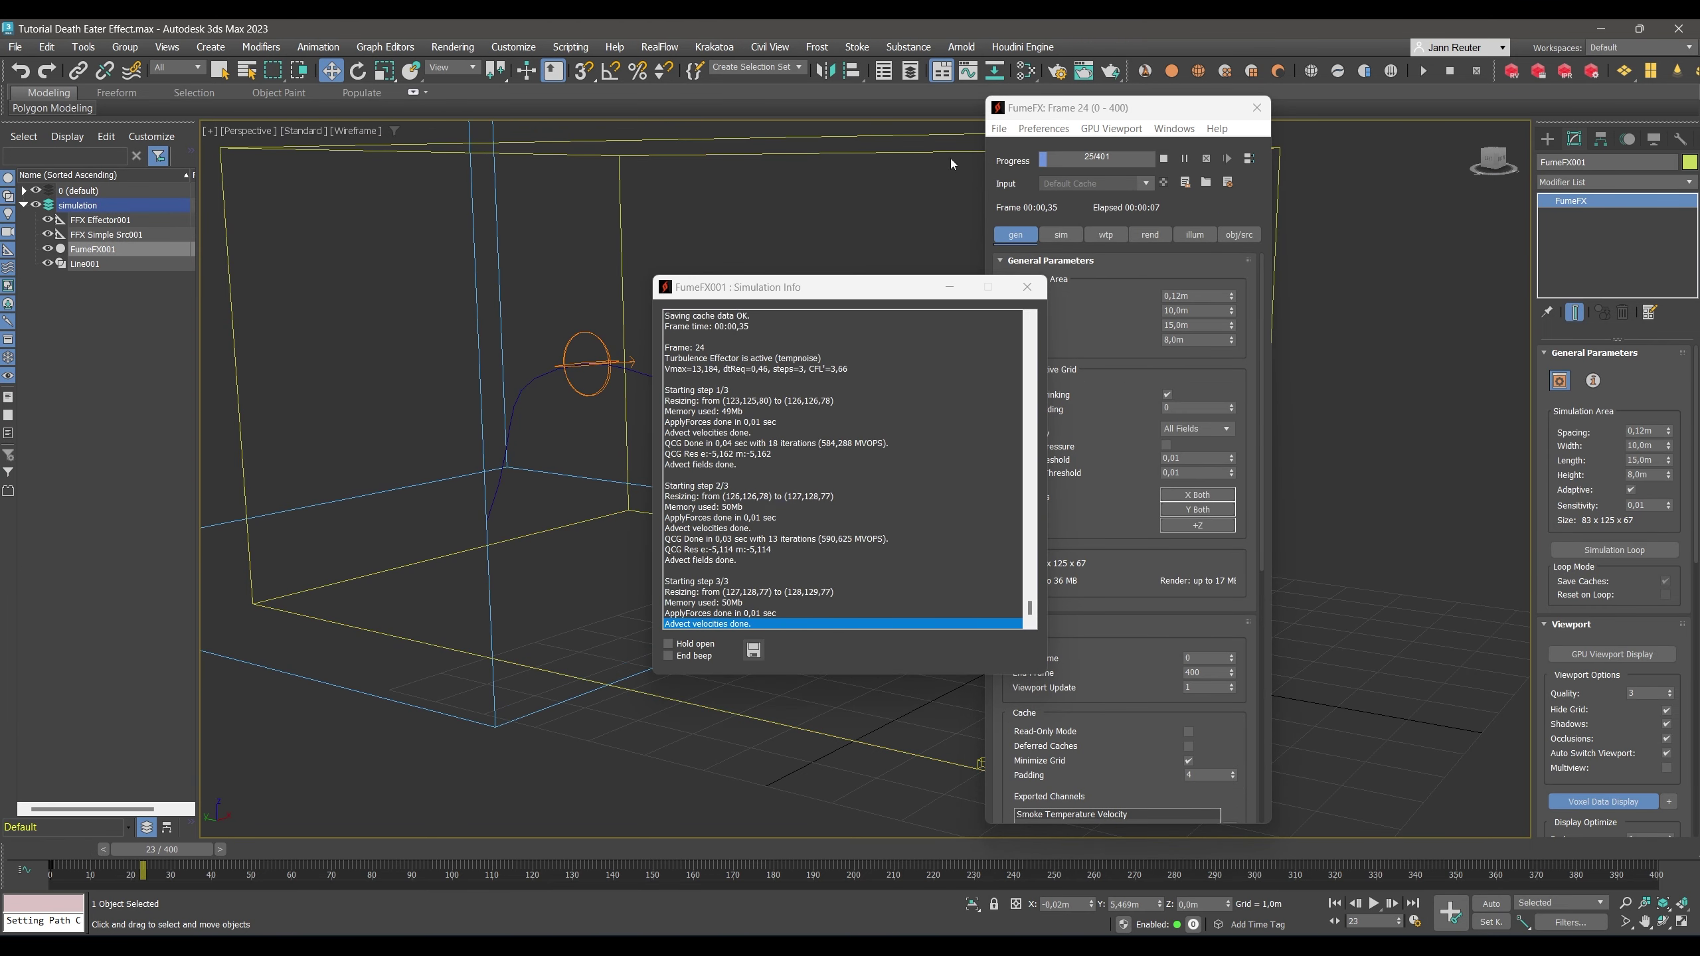
{"action": "left_click", "coordinate": [1604, 653]}
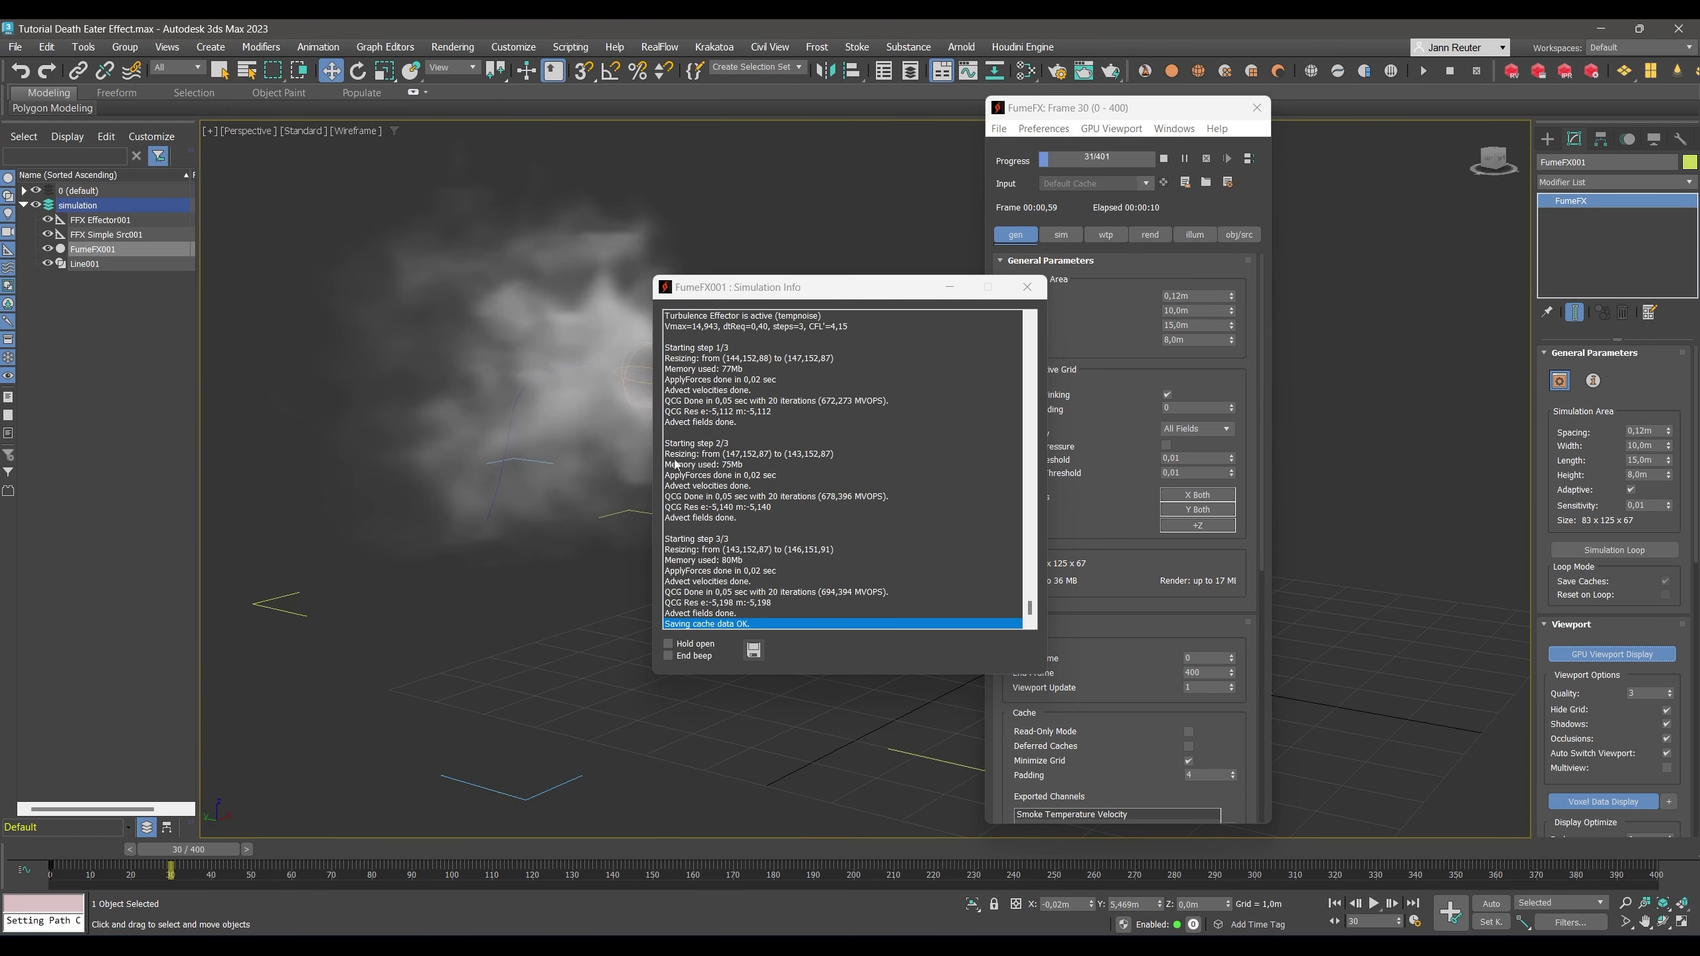
{"action": "left_click_drag", "start_coordinate": [770, 287], "coordinate": [1047, 300]}
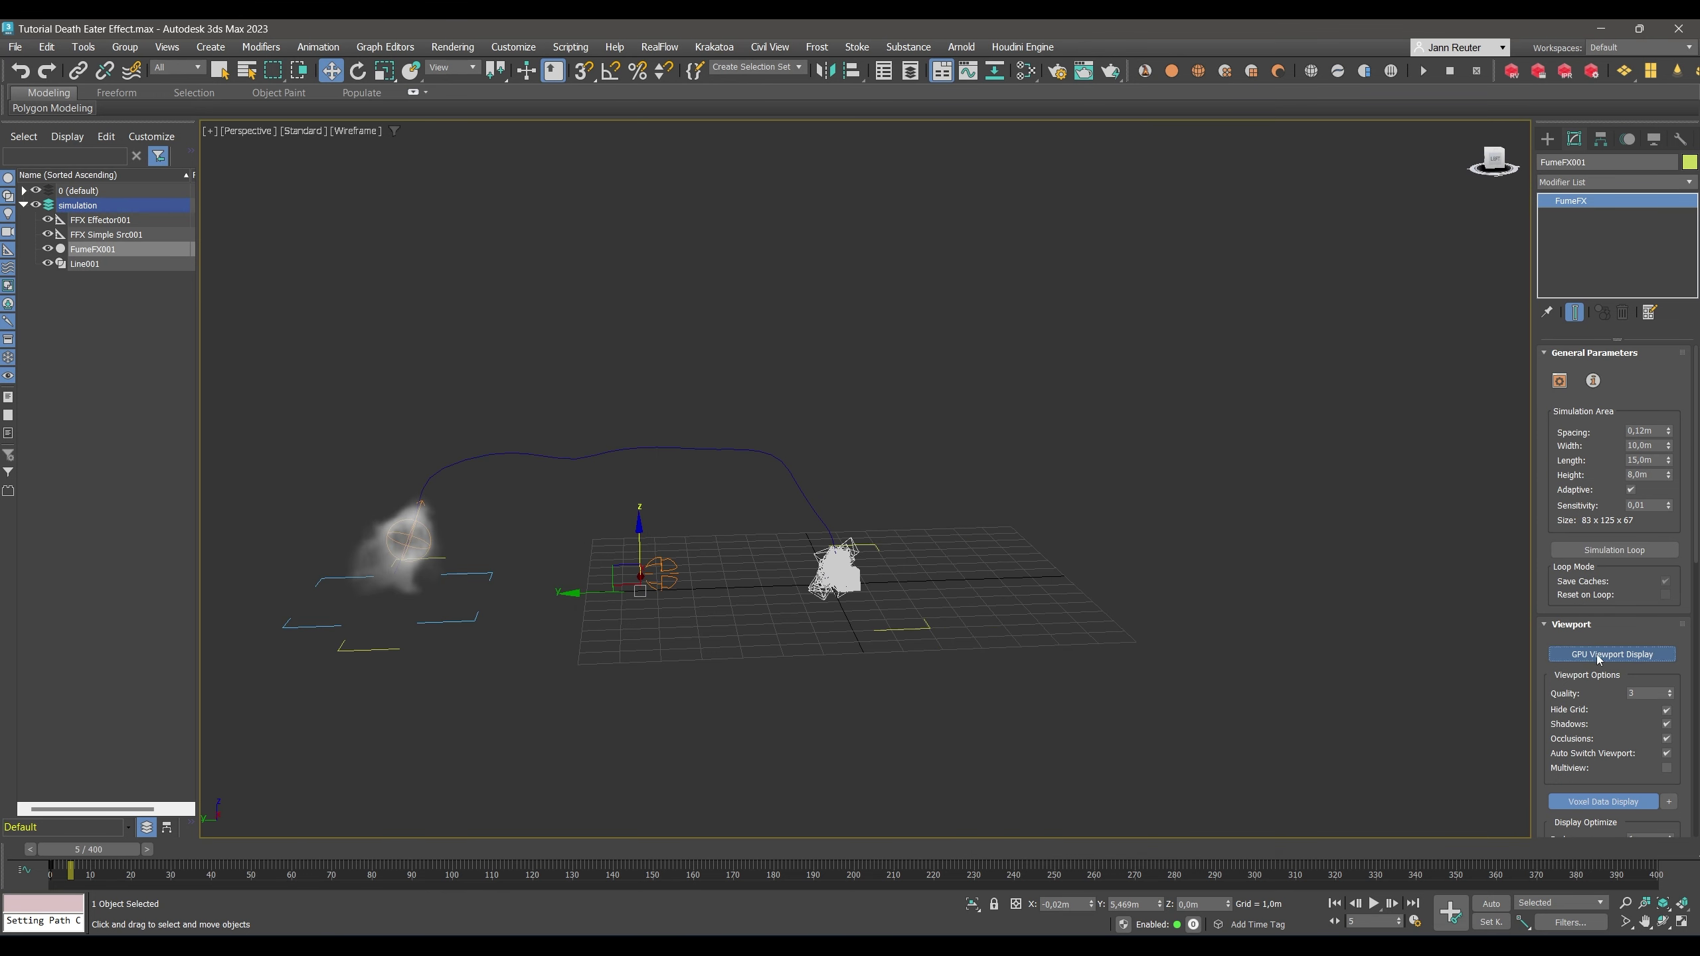
Disable GPU Viewport Display and set the FumeFX container's length to 30 m.
{"action": "left_click", "coordinate": [1599, 656]}
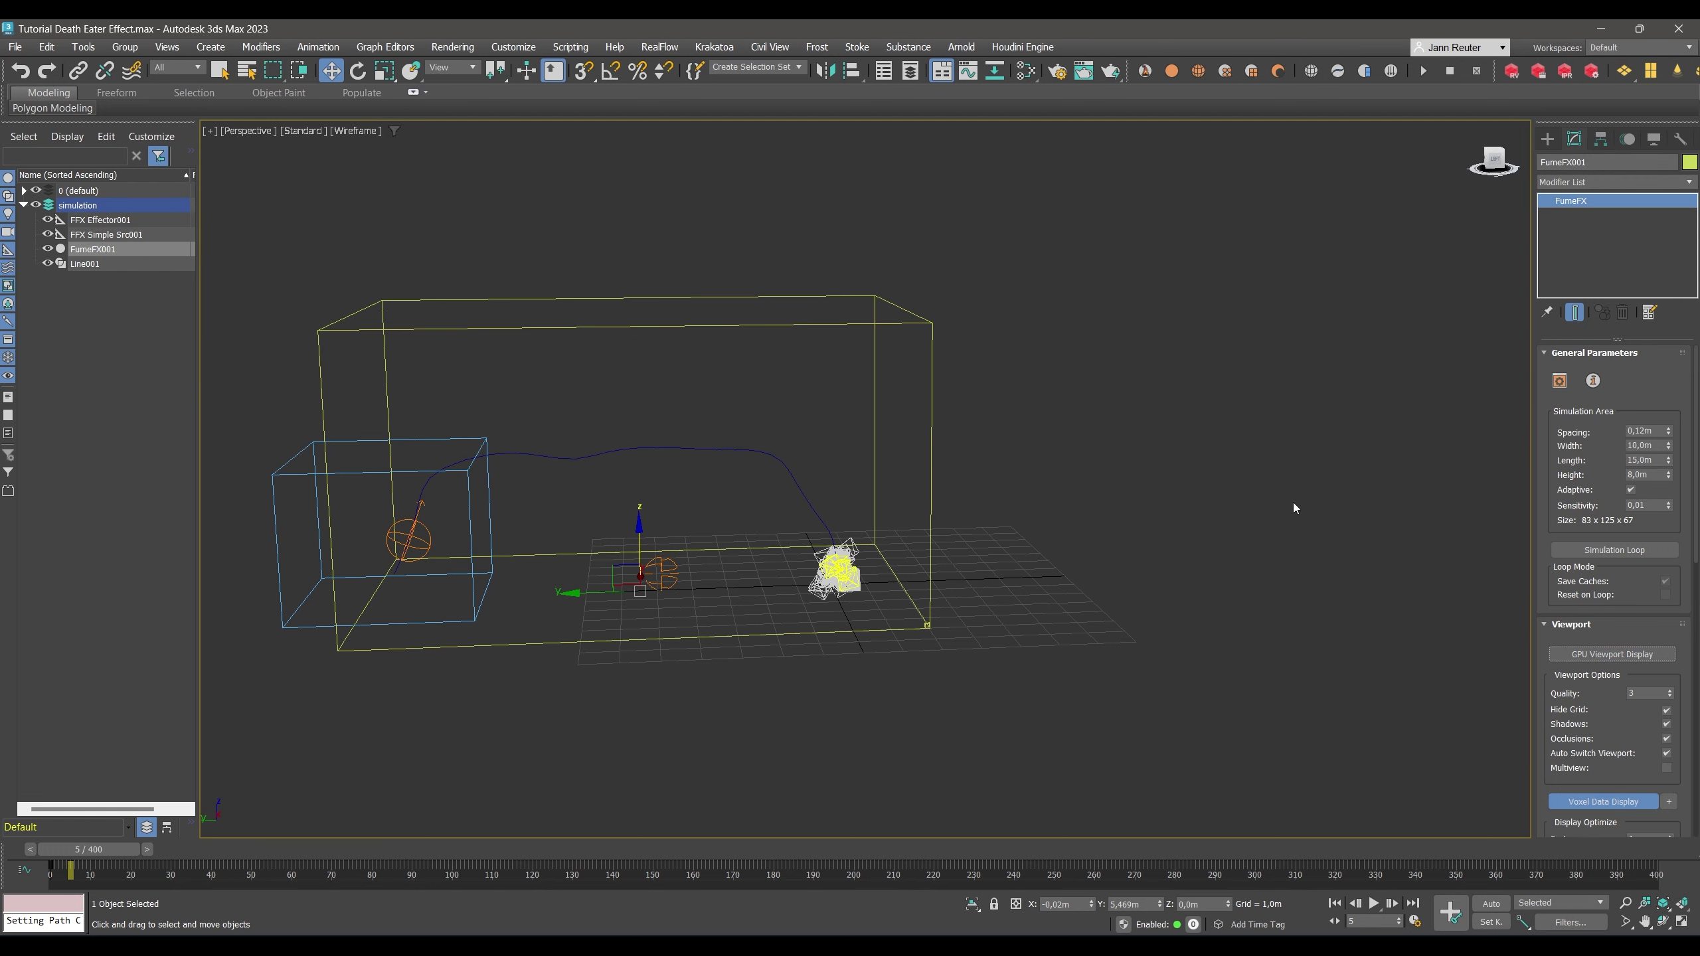
{"action": "scroll", "coordinate": [1105, 522], "scroll_direction": "down", "scroll_amount": 6}
{"action": "middle_click_drag", "start_coordinate": [1051, 504], "coordinate": [1098, 473]}
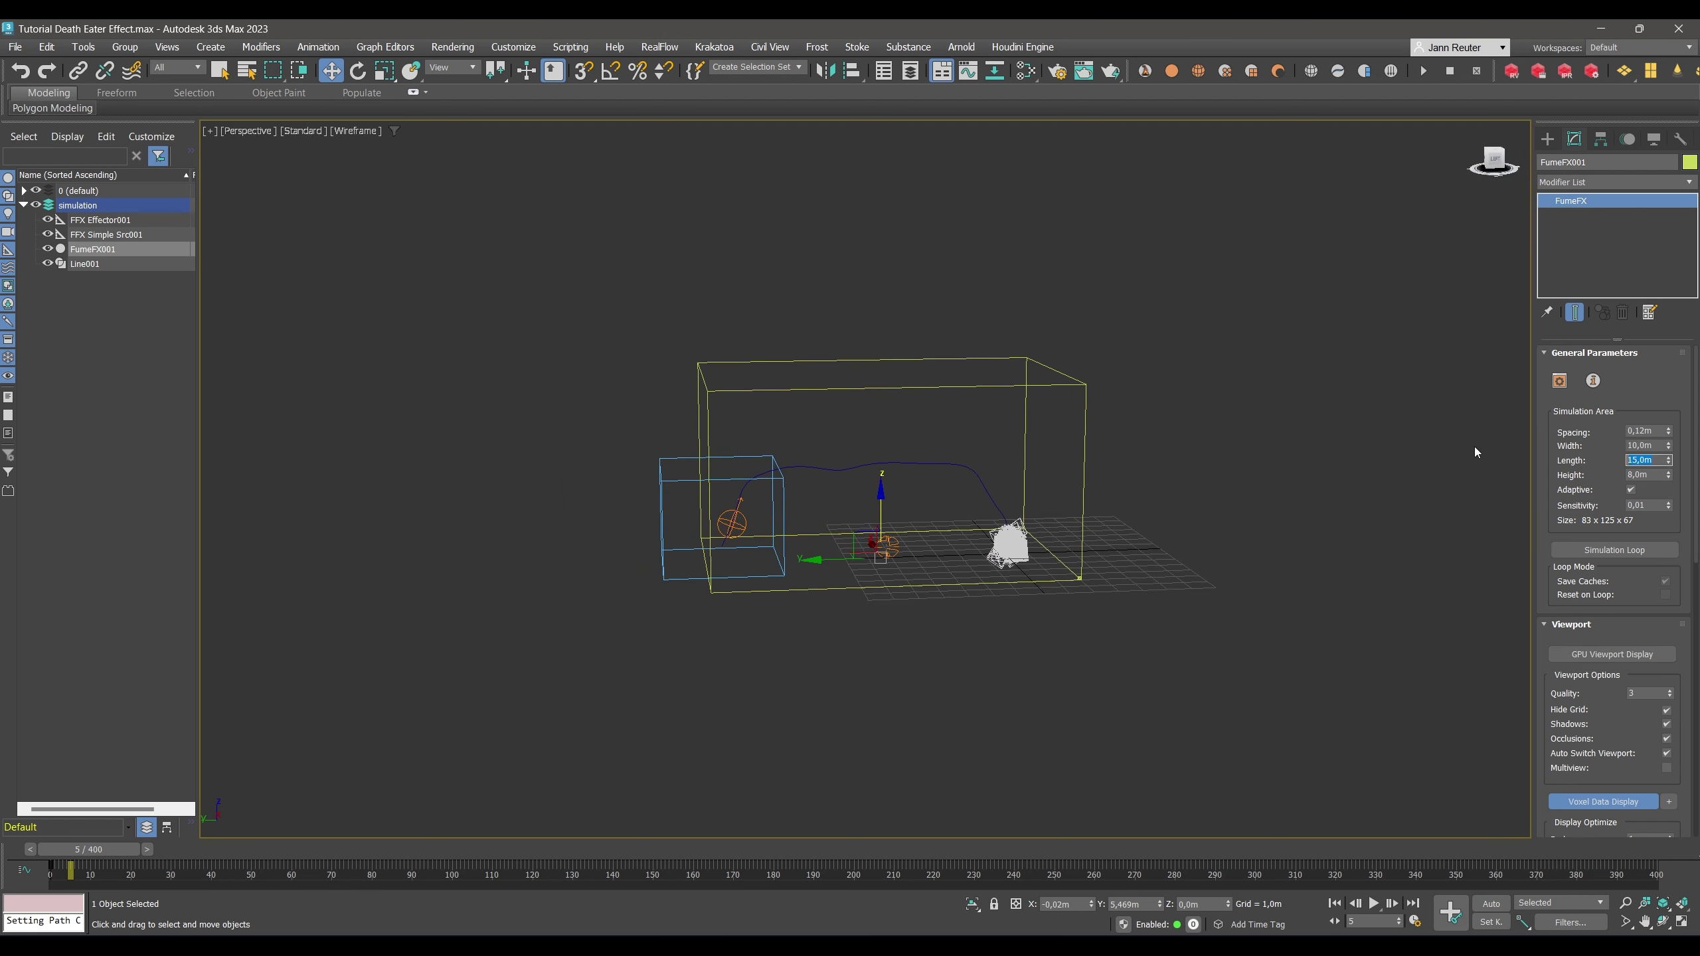
{"action": "type", "text": "30"}
{"action": "key", "text": "Return"}
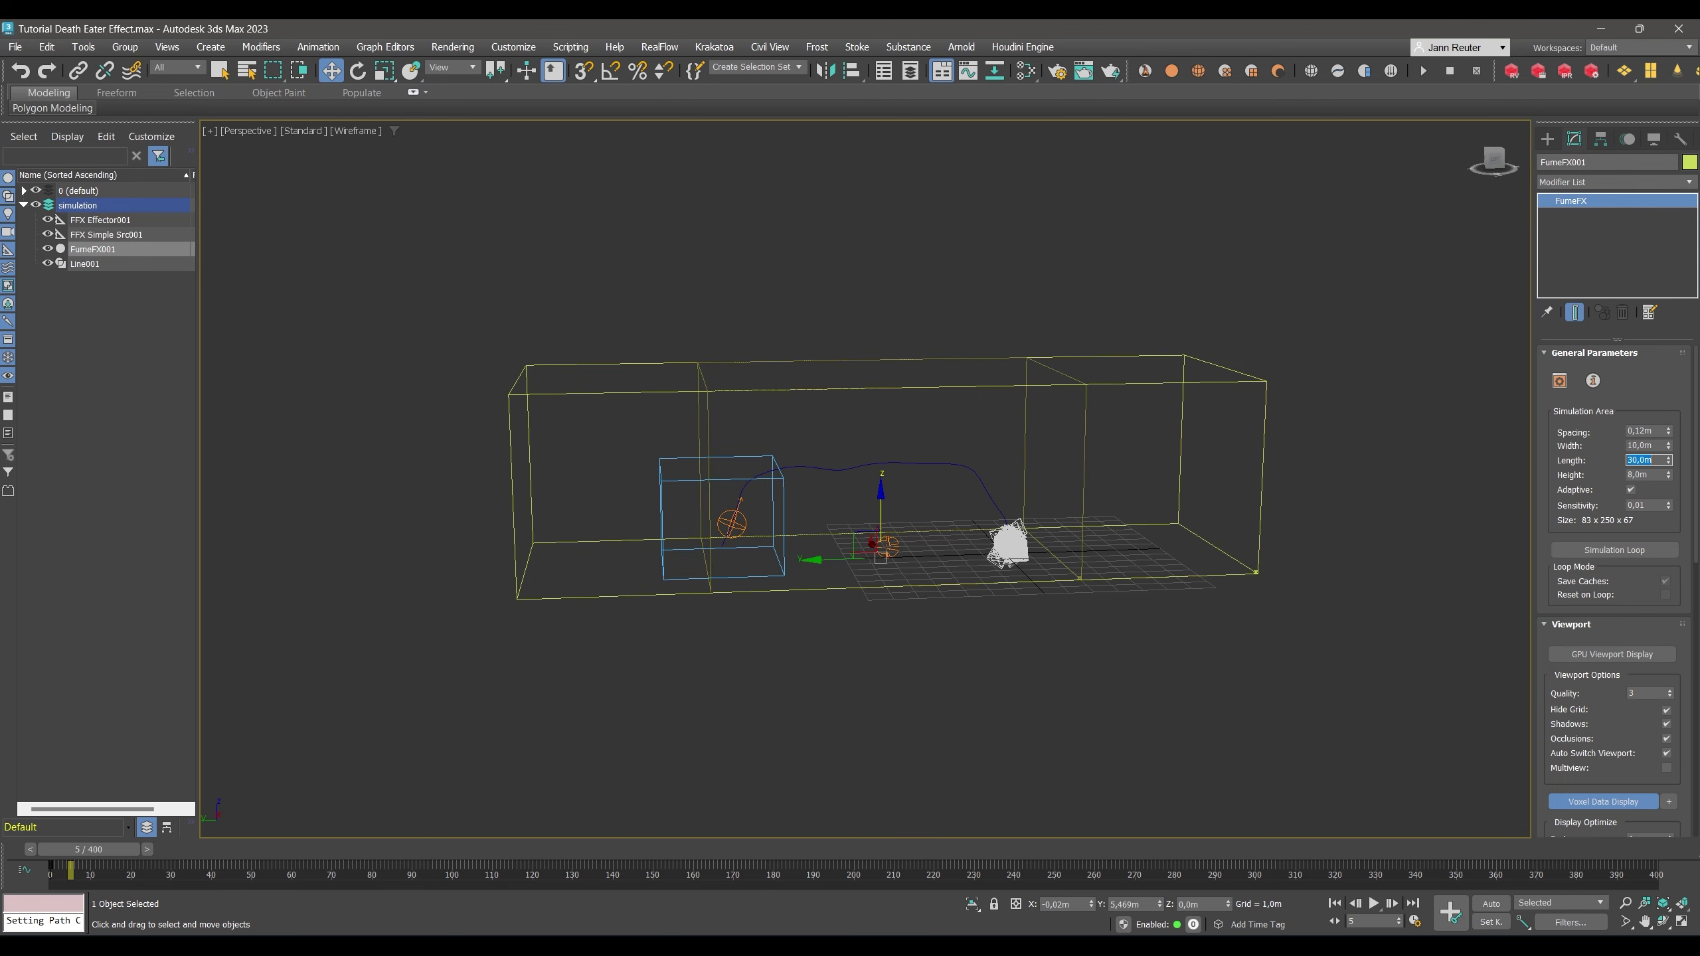
Move the FumeFX container along the Y axis, away from the character and toward the start of the spline.
{"action": "scroll", "coordinate": [828, 566], "scroll_direction": "up", "scroll_amount": 3}
{"action": "middle_click_drag", "start_coordinate": [827, 566], "coordinate": [508, 615]}
{"action": "mouse_move", "coordinate": [509, 615]}
{"action": "left_mouse_down"}
{"action": "mouse_move", "coordinate": [528, 615]}
{"action": "mouse_move", "coordinate": [482, 615]}
{"action": "mouse_move", "coordinate": [512, 624]}
{"action": "left_mouse_up"}
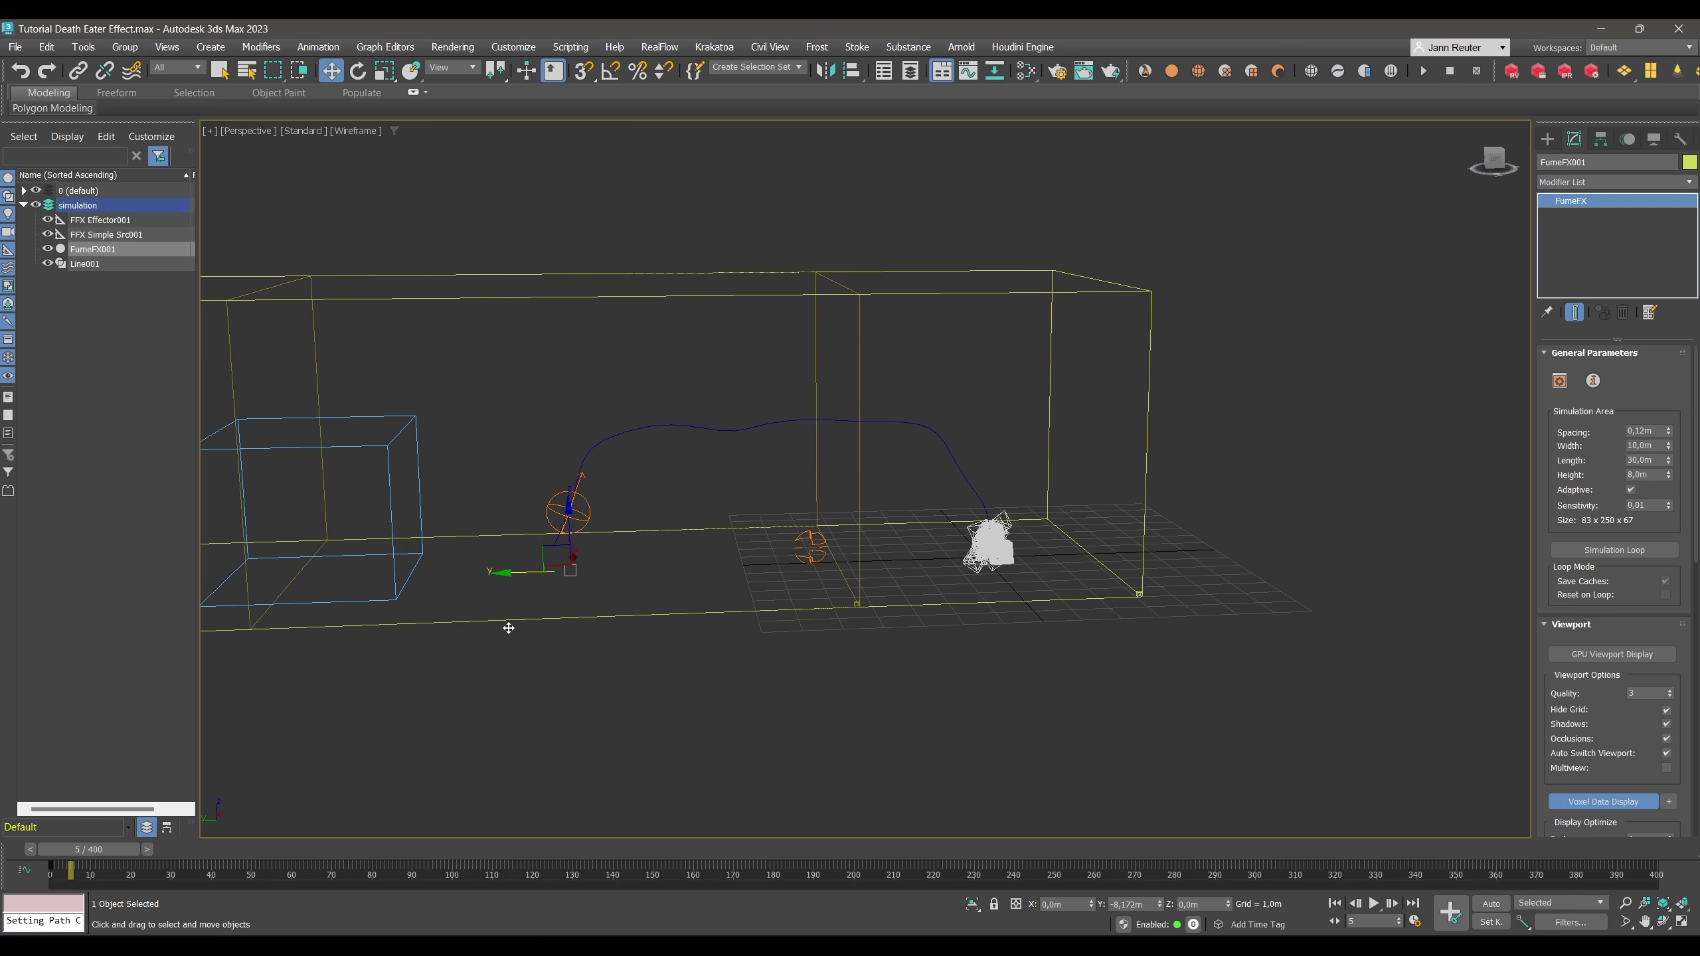
Place the pivot of the spline Line001 at the world origin with X, Y and Z at 0, using Affect Pivot Only.
{"action": "left_click", "coordinate": [870, 421]}
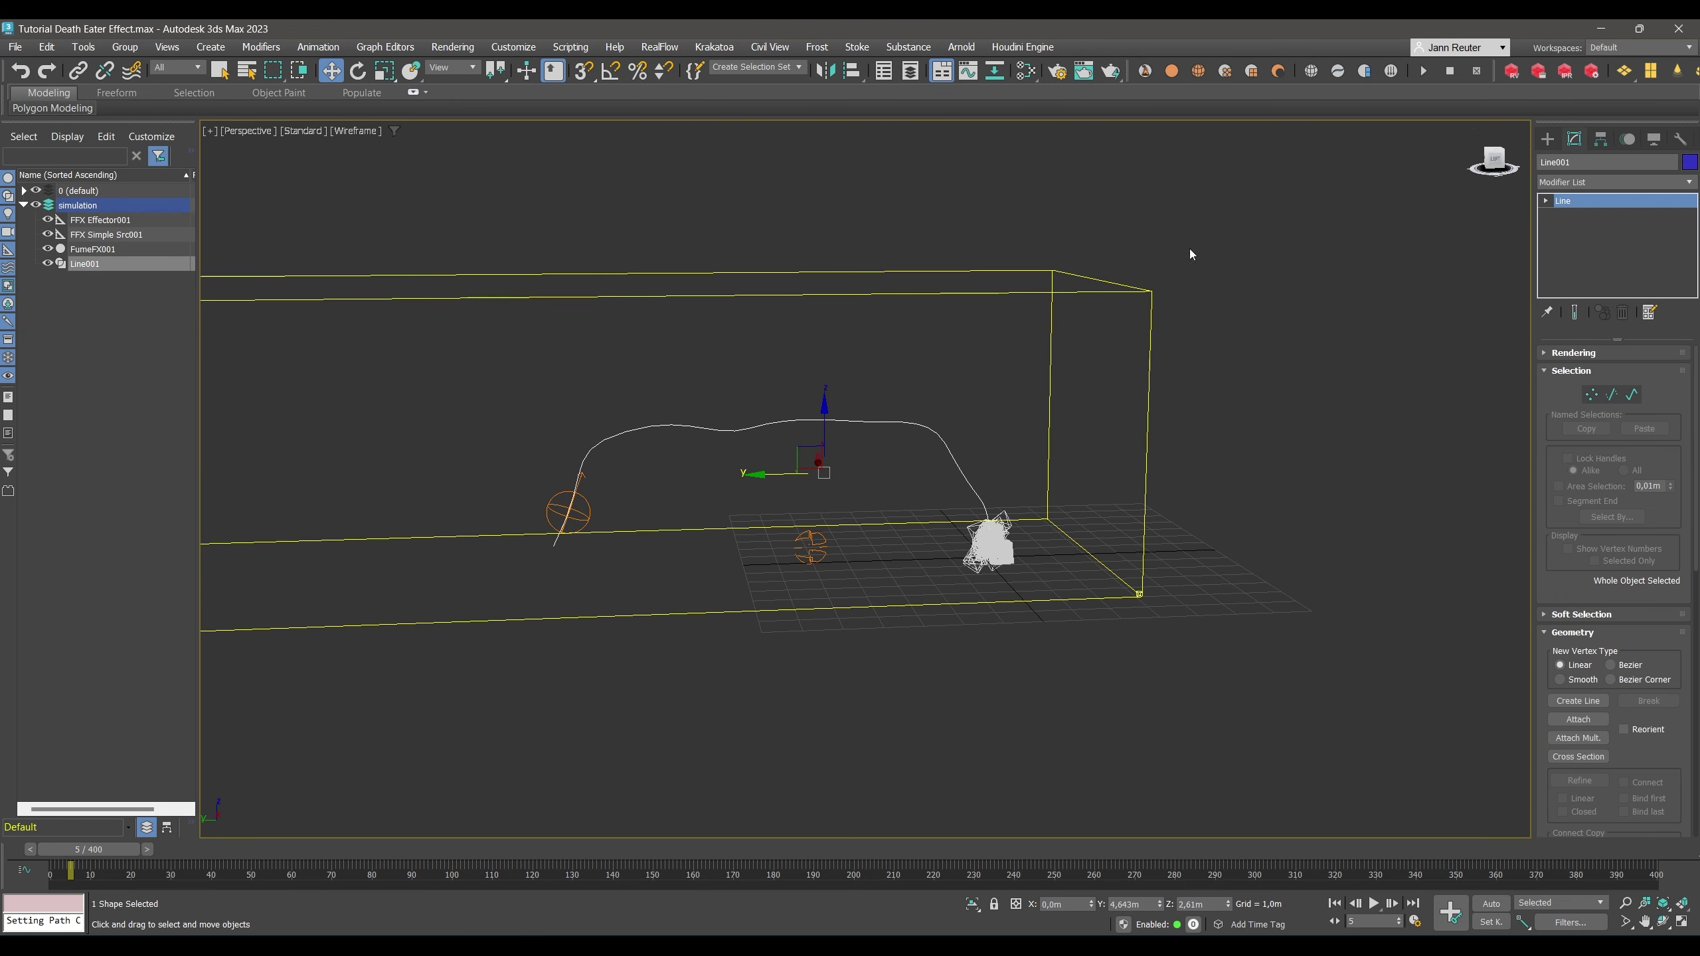
{"action": "left_click", "coordinate": [1601, 140]}
{"action": "left_click", "coordinate": [1614, 247]}
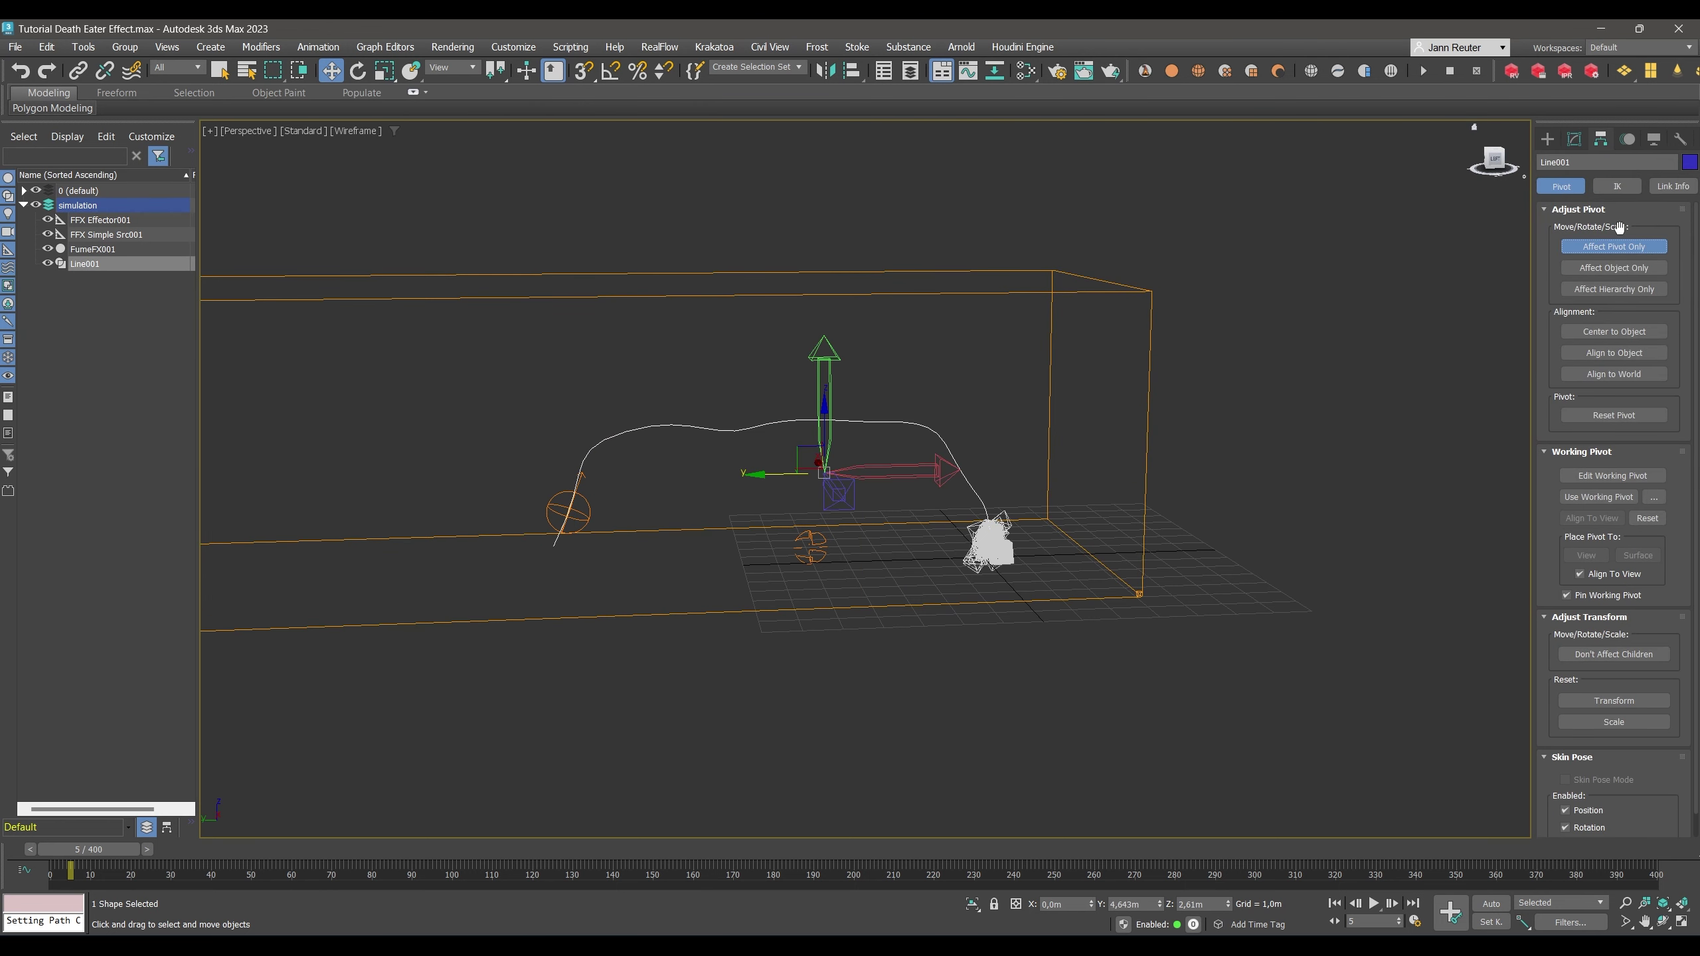
{"action": "double_click", "coordinate": [1116, 903]}
{"action": "type", "text": "0"}
{"action": "key", "text": "Return"}
{"action": "right_click", "coordinate": [1228, 904]}
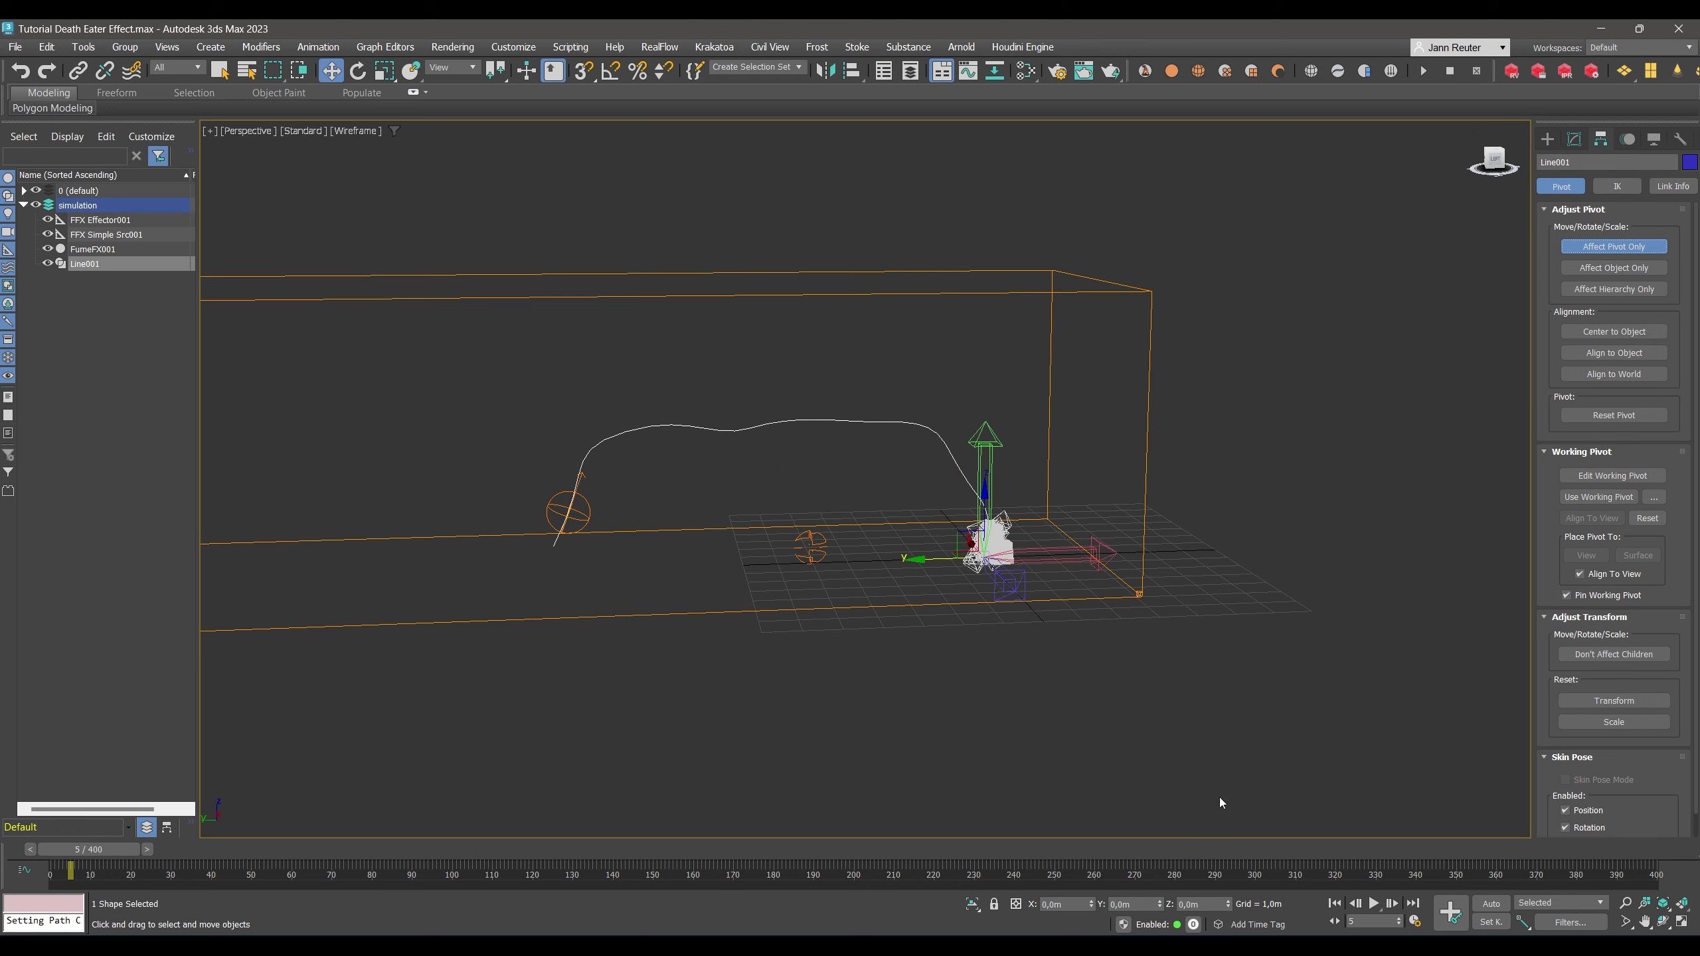
{"action": "key", "text": "Insert"}
Scale the spline Line001 uniformly to 200 percent from its pivot at the character.
{"action": "left_click", "coordinate": [384, 70]}
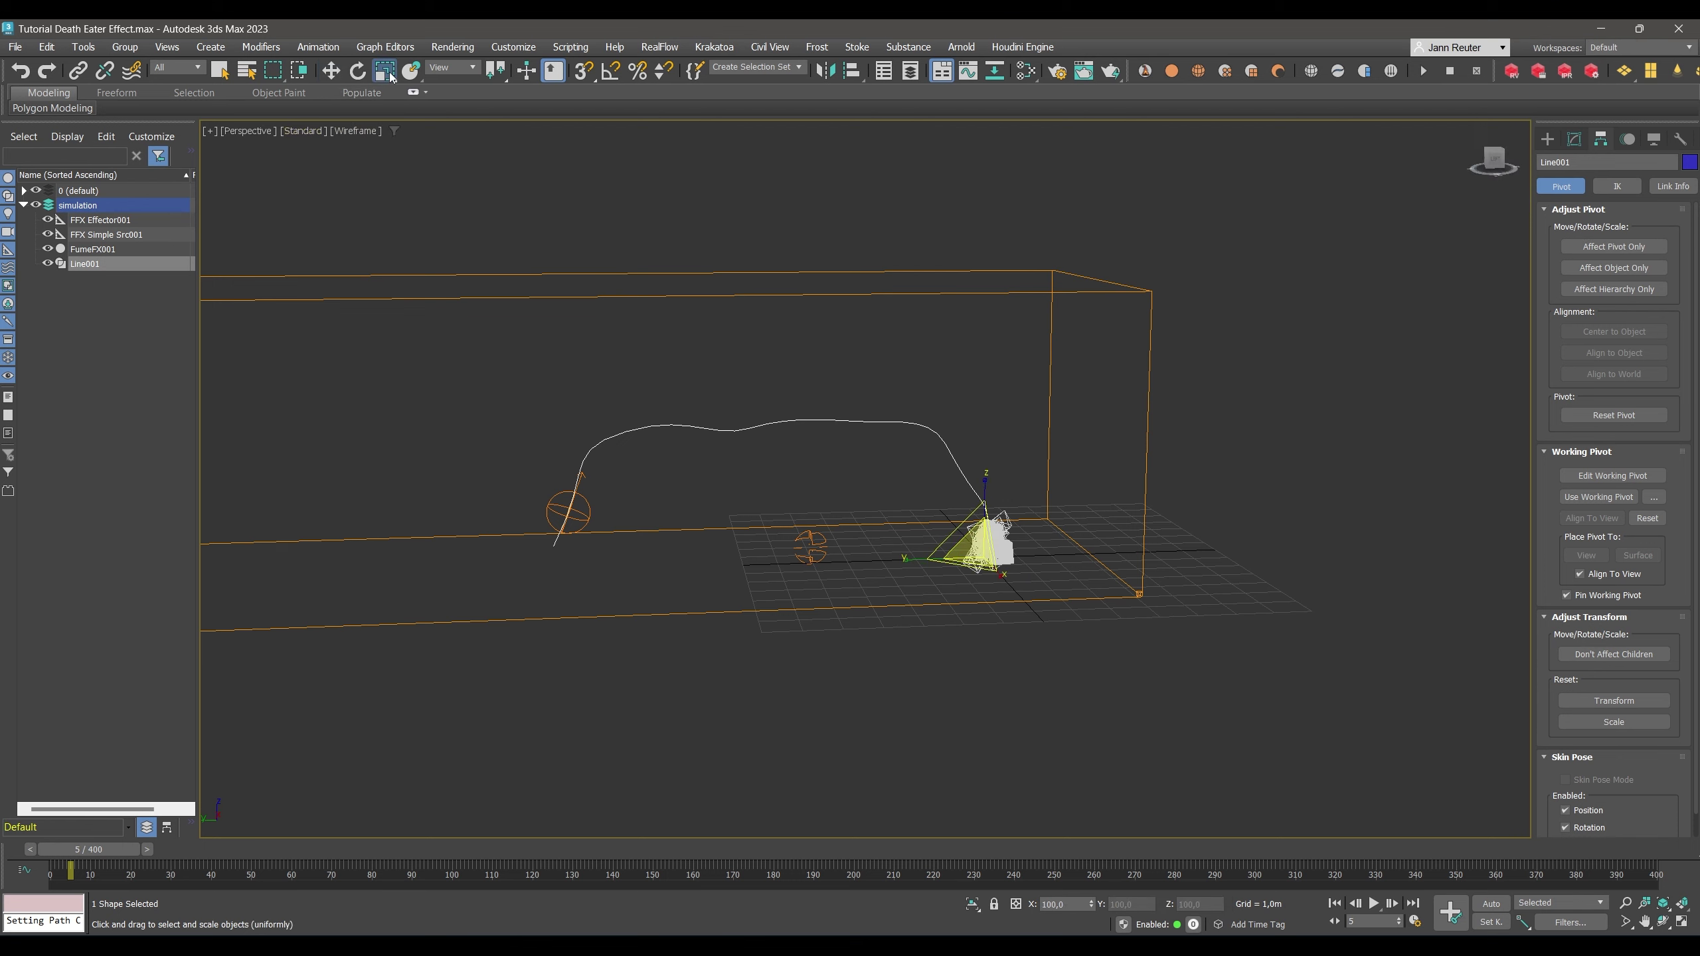
{"action": "left_click_drag", "start_coordinate": [971, 548], "coordinate": [975, 480]}
{"action": "left_click", "coordinate": [1065, 904]}
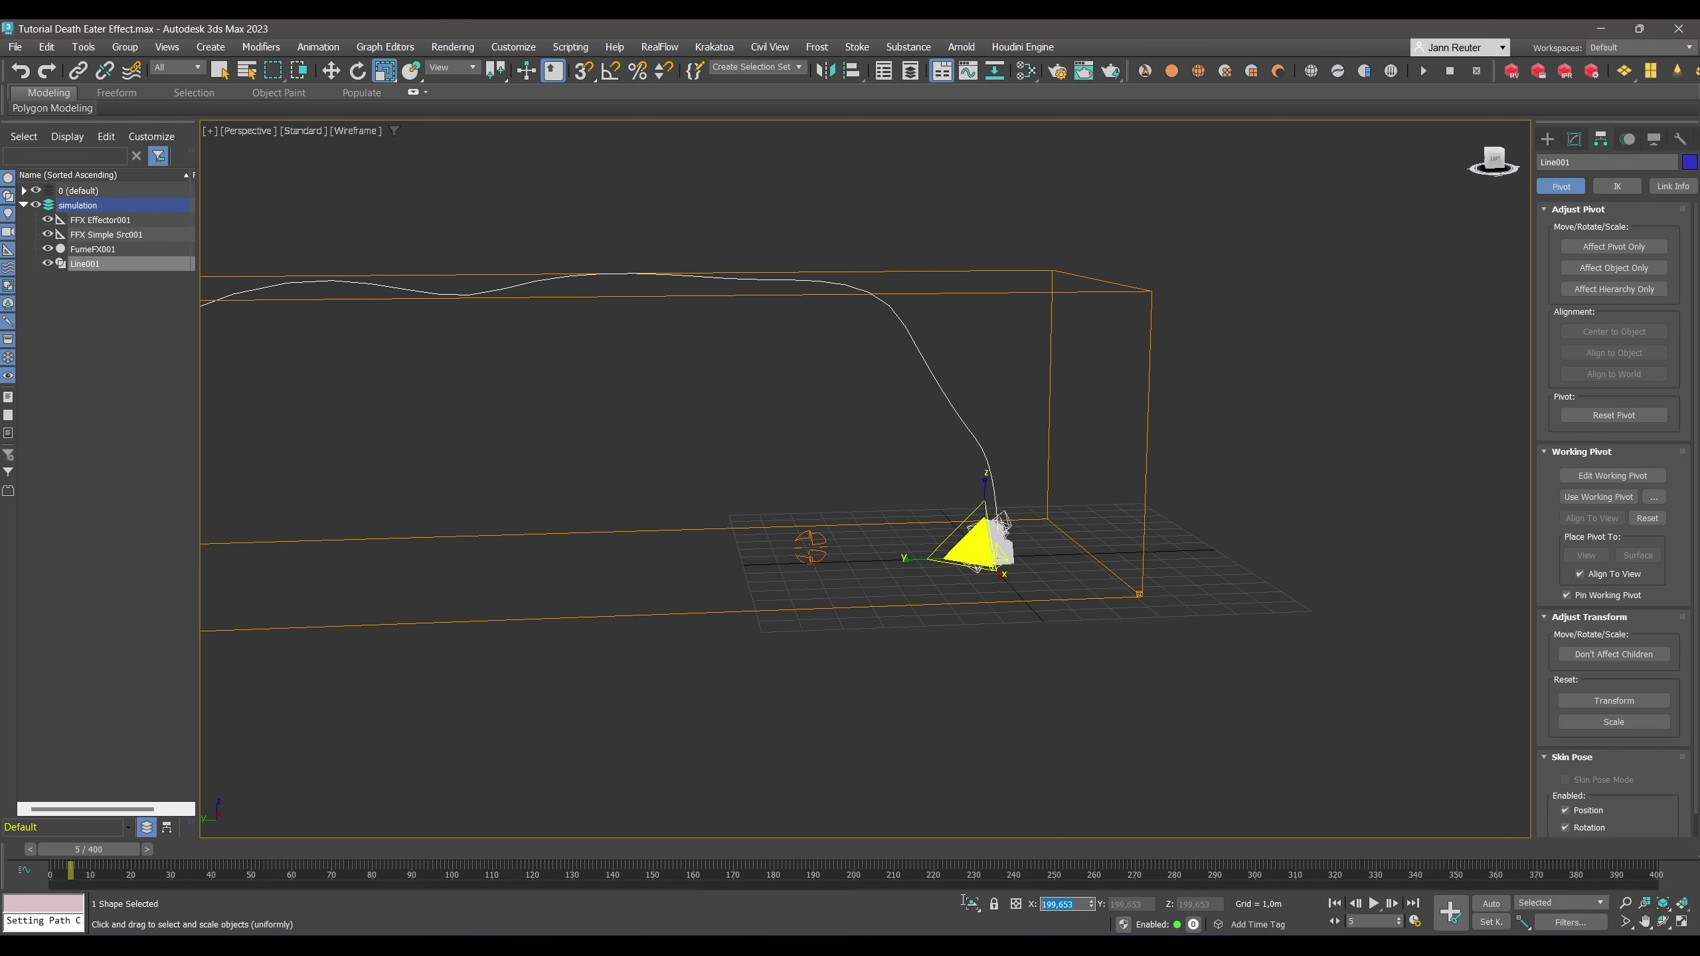
{"action": "type", "text": "200"}
{"action": "key", "text": "Return"}
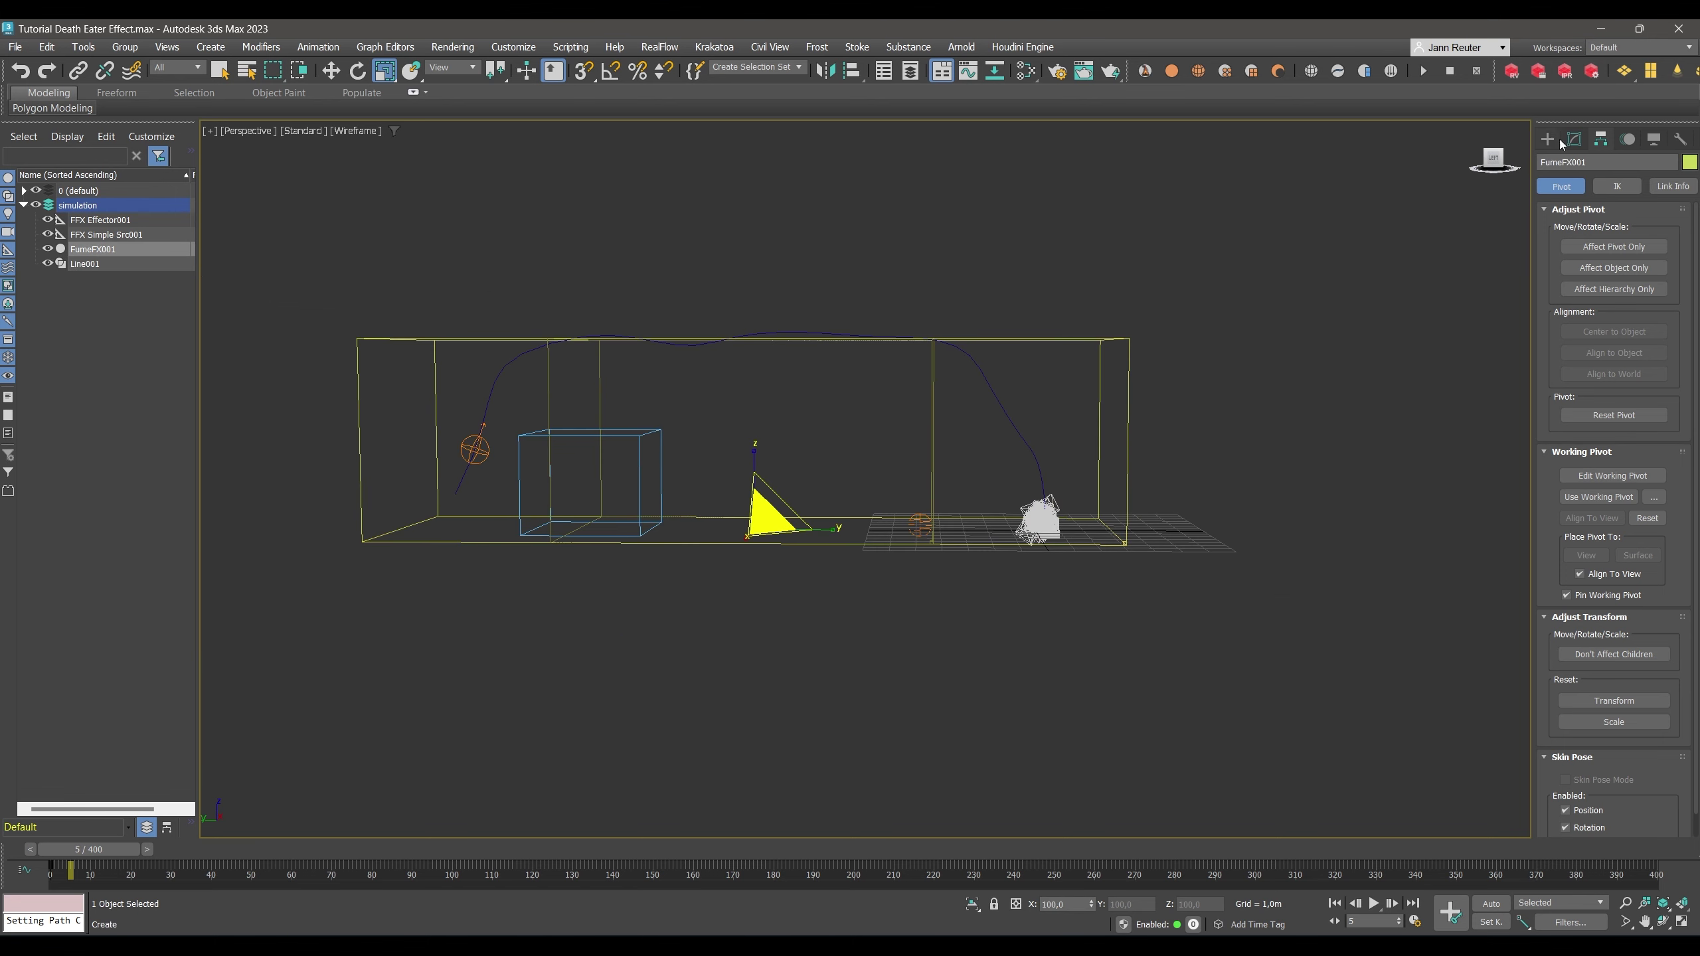
Set the FumeFX container's height to 15 m and run a short test simulation, stopping it partway.
{"action": "left_click", "coordinate": [1570, 146]}
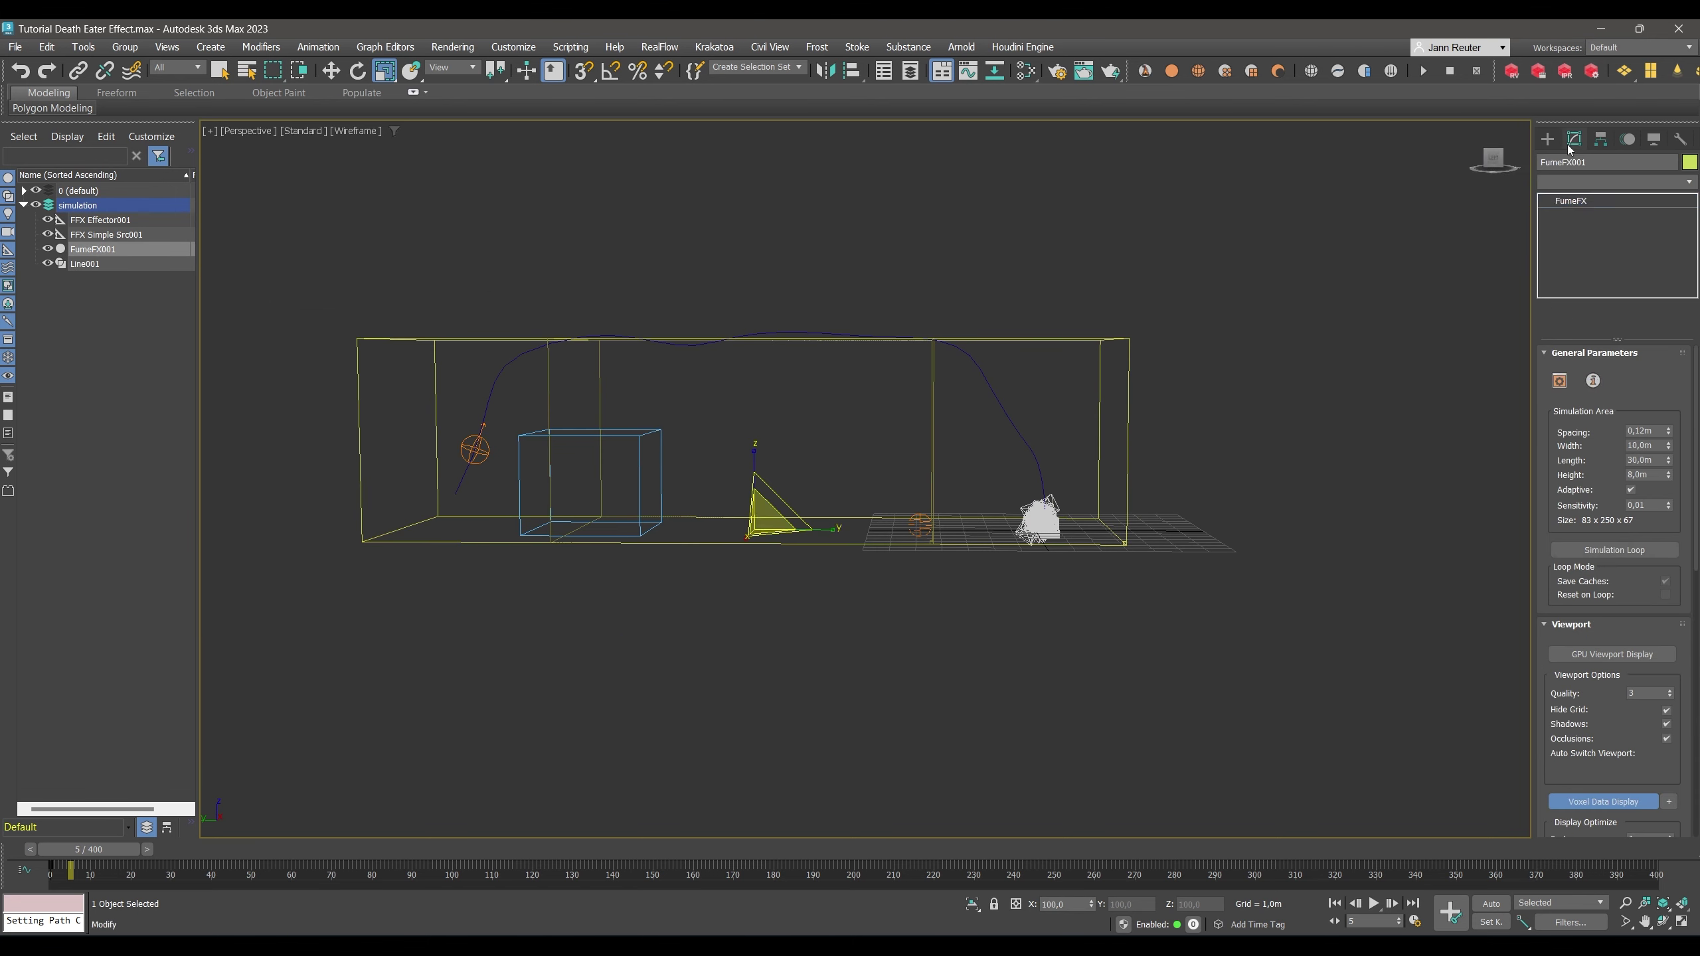
{"action": "middle_click_drag", "start_coordinate": [805, 447], "coordinate": [859, 513]}
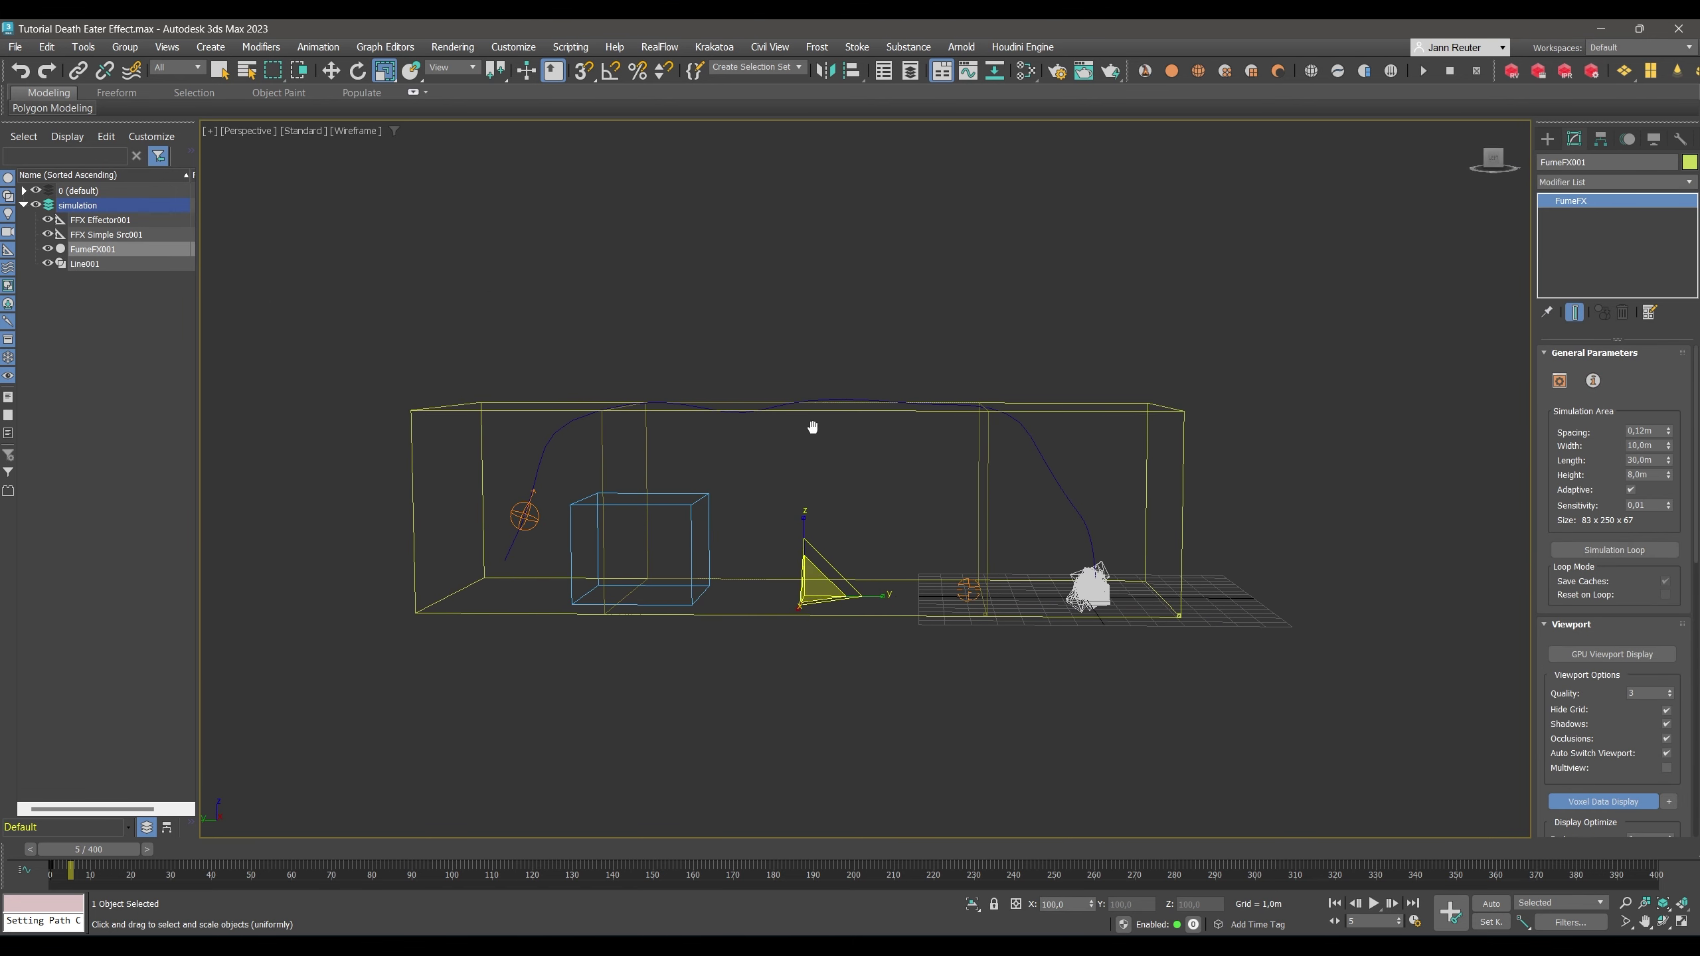
{"action": "double_click", "coordinate": [1655, 476]}
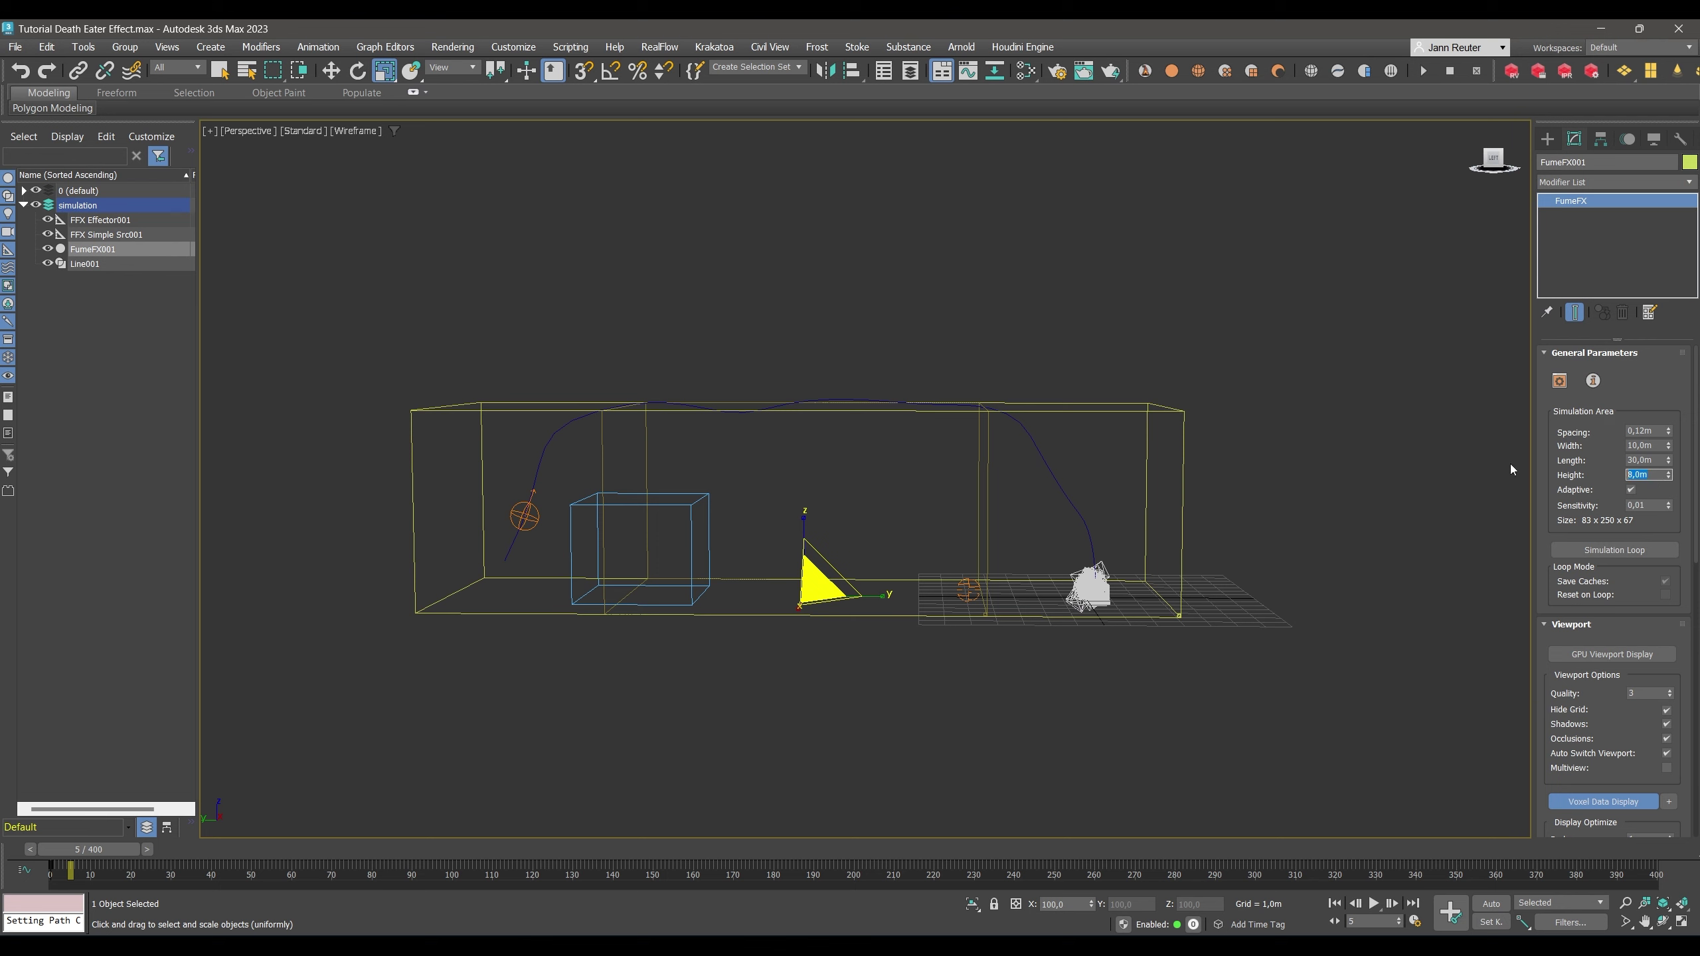
{"action": "type", "text": "15"}
{"action": "key", "text": "Return"}
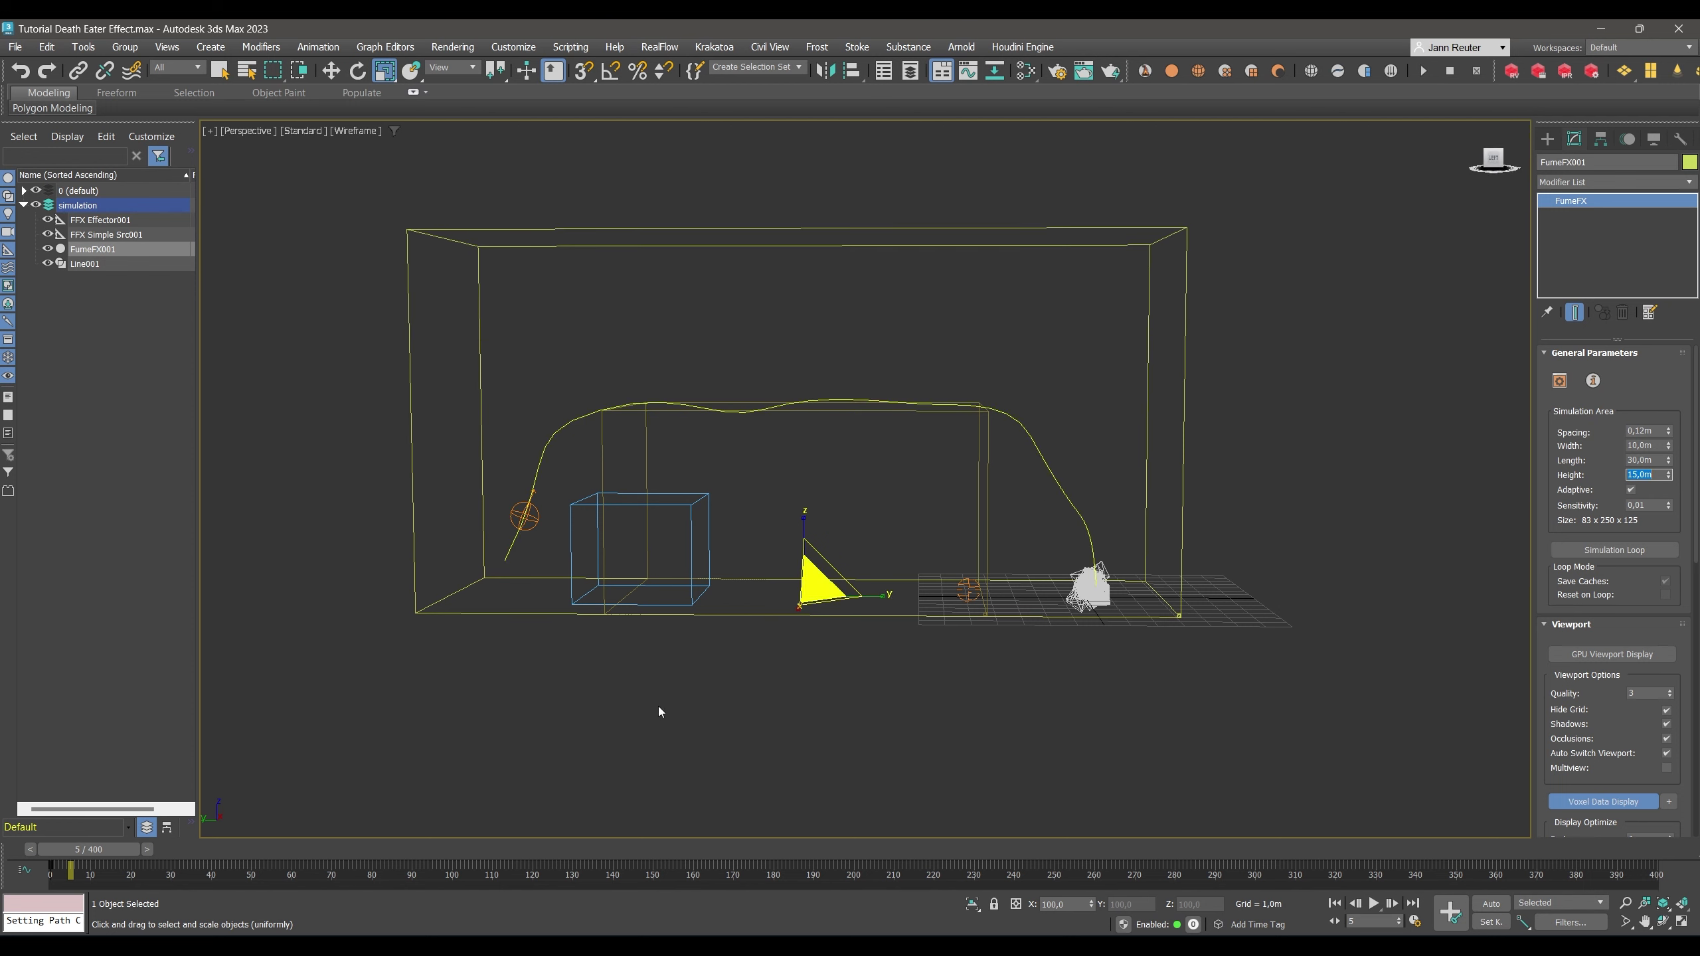
{"action": "left_click", "coordinate": [1424, 72]}
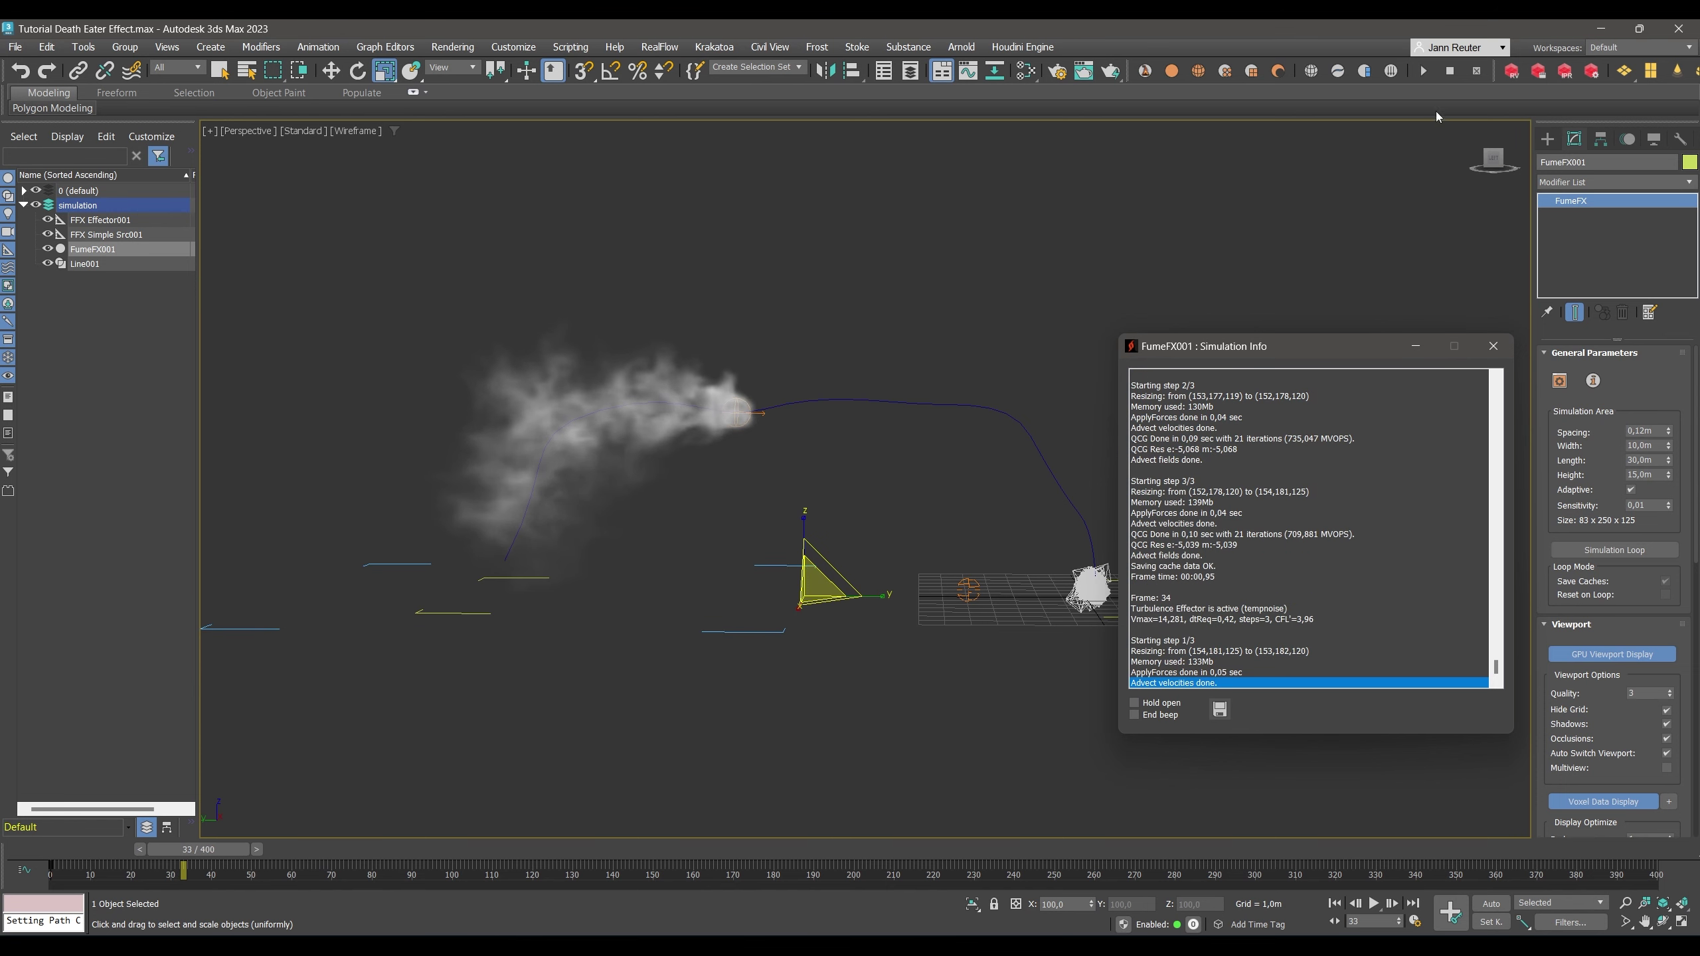
{"action": "left_click", "coordinate": [1450, 71]}
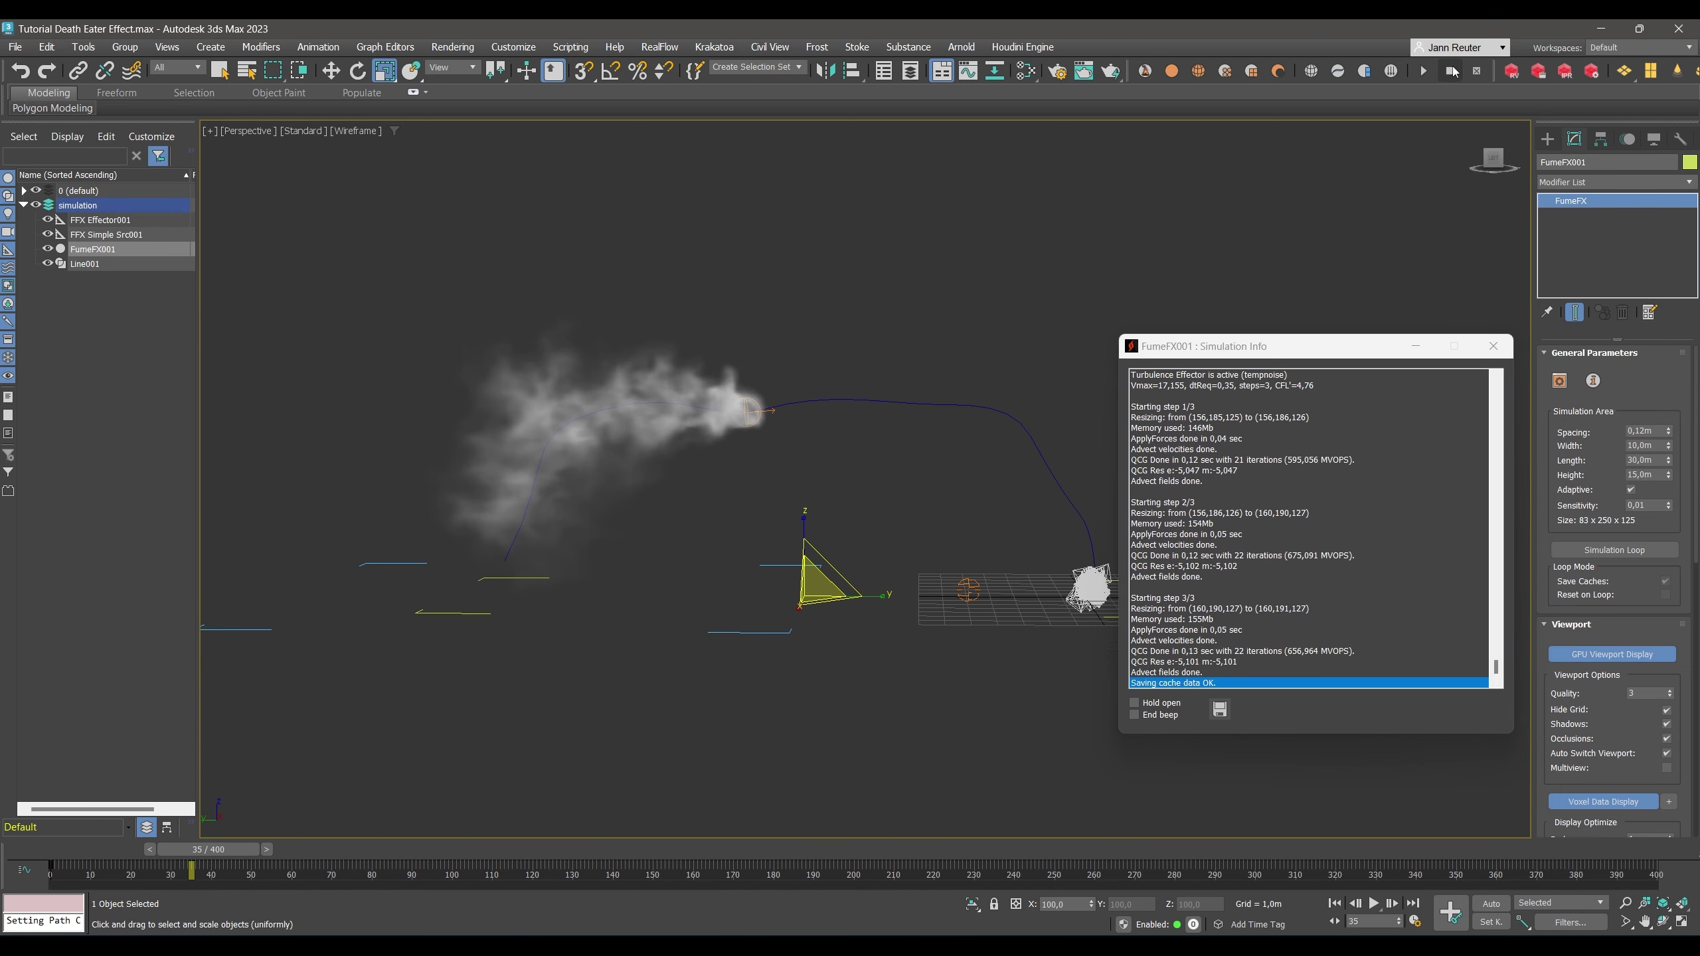
Set the turbulence scale of FFX Simple Src001 to 20 m in the FumeFX object settings.
{"action": "left_click", "coordinate": [1559, 380]}
{"action": "left_click", "coordinate": [1239, 234]}
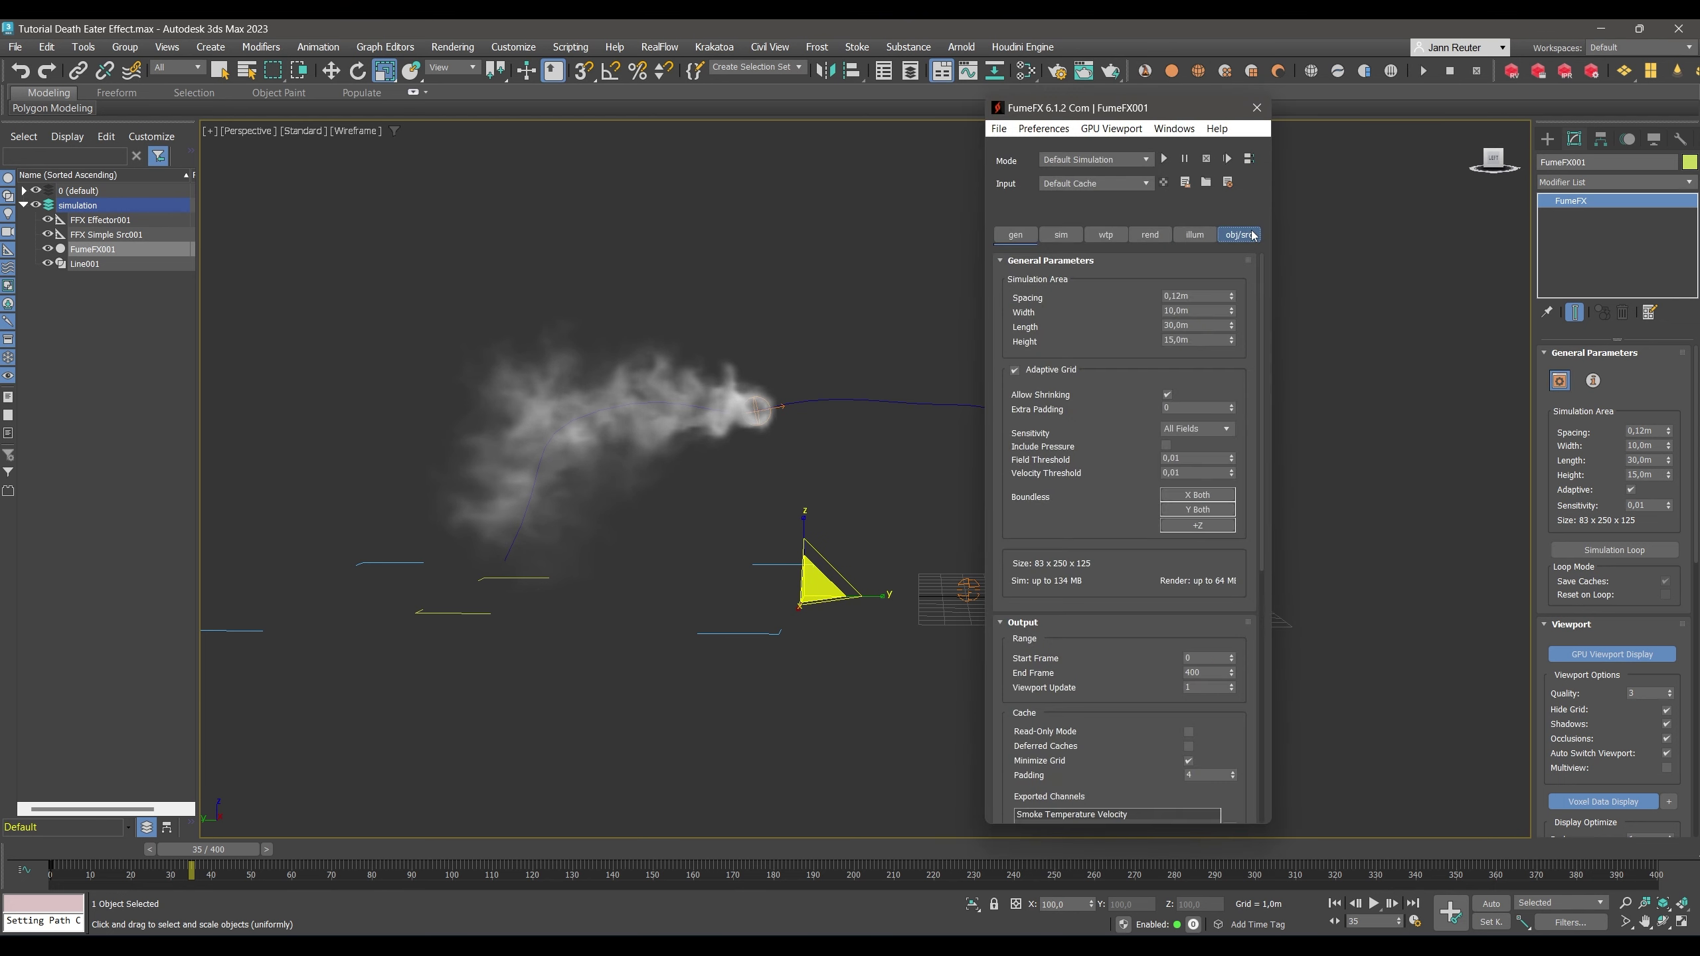
{"action": "left_click", "coordinate": [1096, 306]}
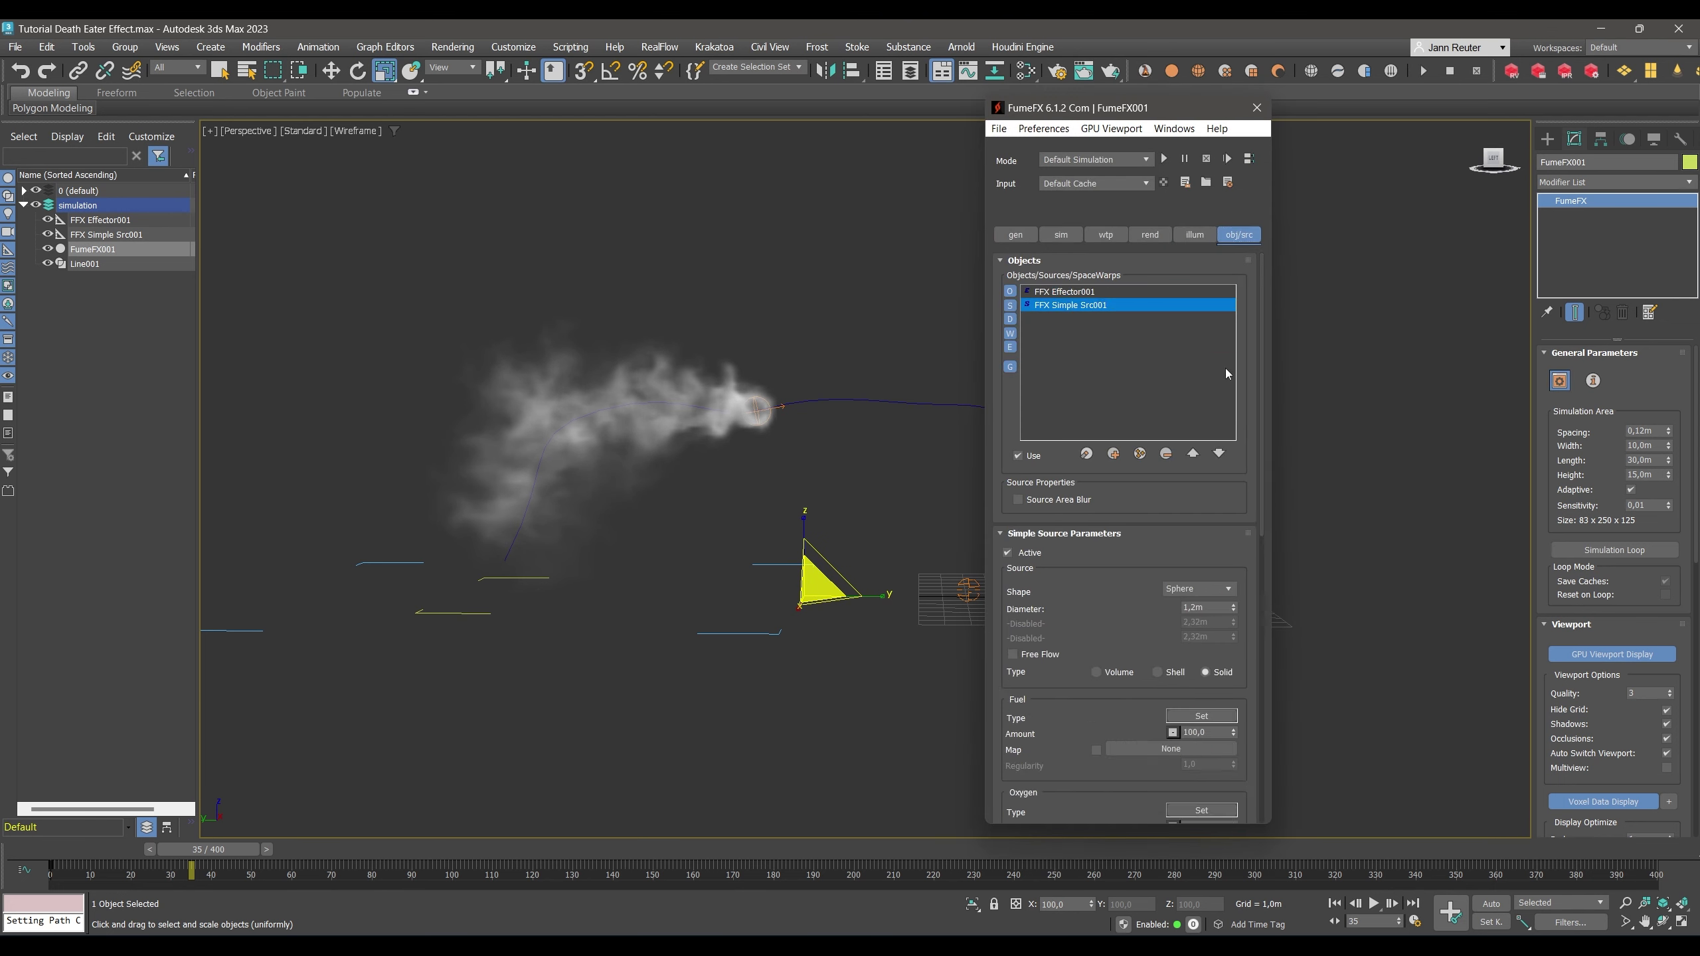
{"action": "scroll", "coordinate": [1211, 797], "scroll_direction": "down", "scroll_amount": 10}
{"action": "double_click", "coordinate": [1212, 798]}
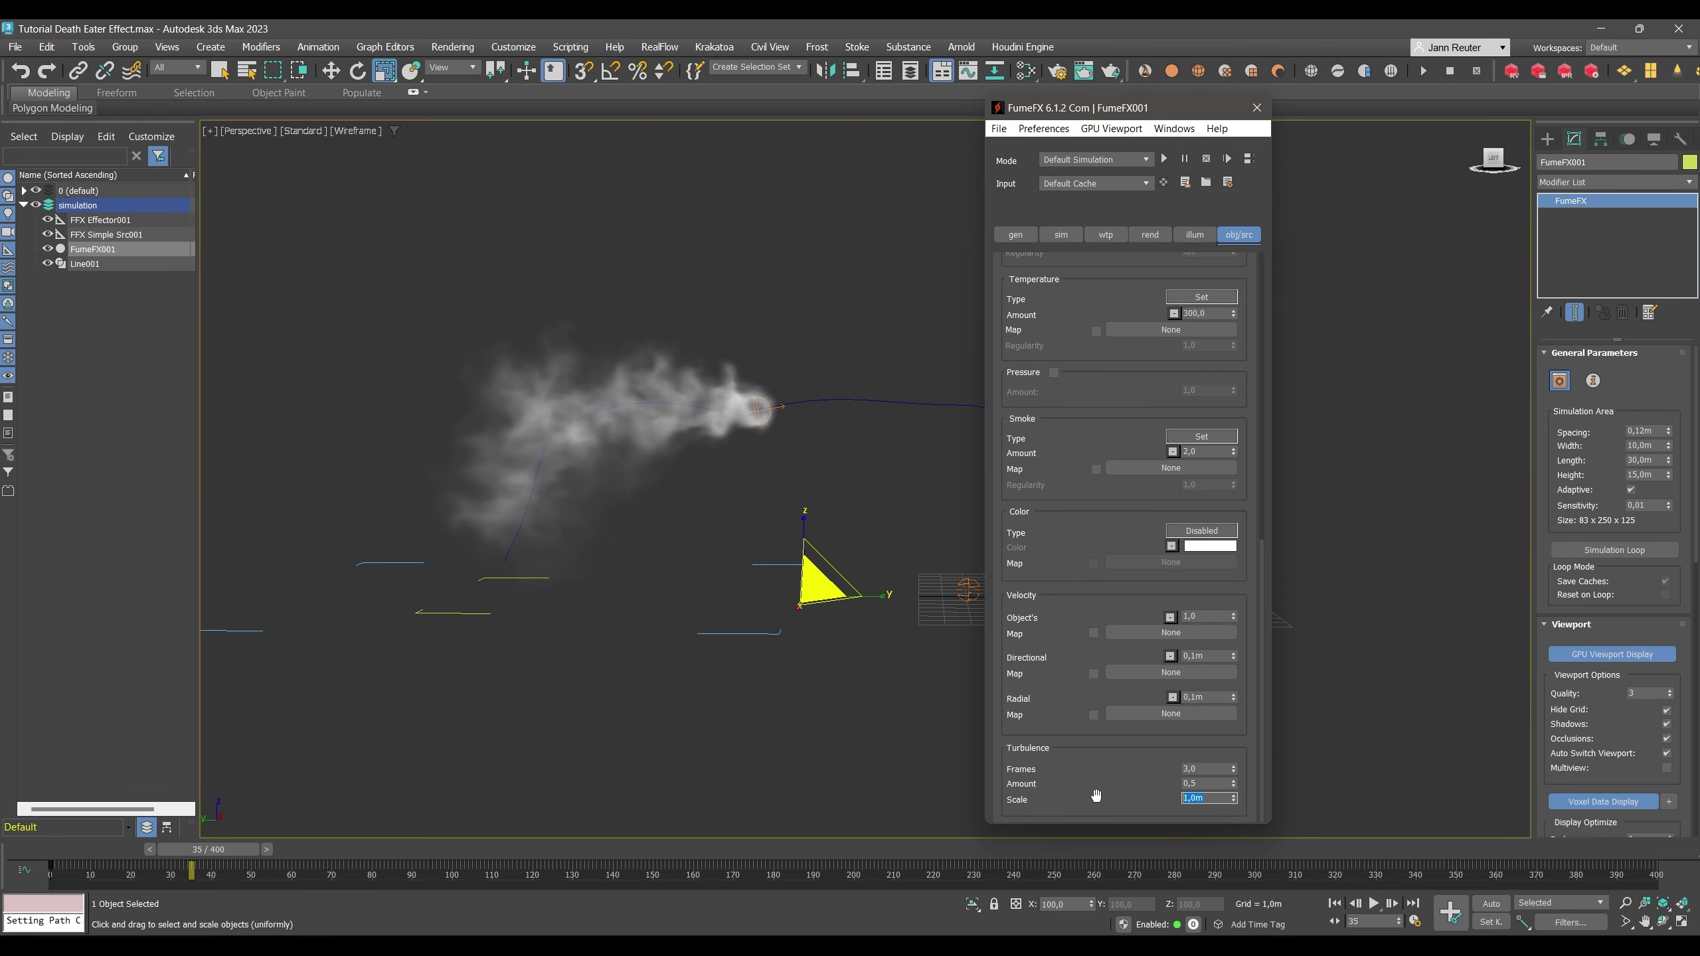
{"action": "type", "text": "20"}
{"action": "key", "text": "Return"}
Set the simple source's directional velocity to 1 m and rerun the default simulation to test it.
{"action": "left_click", "coordinate": [1218, 655]}
{"action": "type", "text": "1"}
{"action": "key", "text": "Return"}
{"action": "left_click_drag", "start_coordinate": [1147, 114], "coordinate": [1385, 118]}
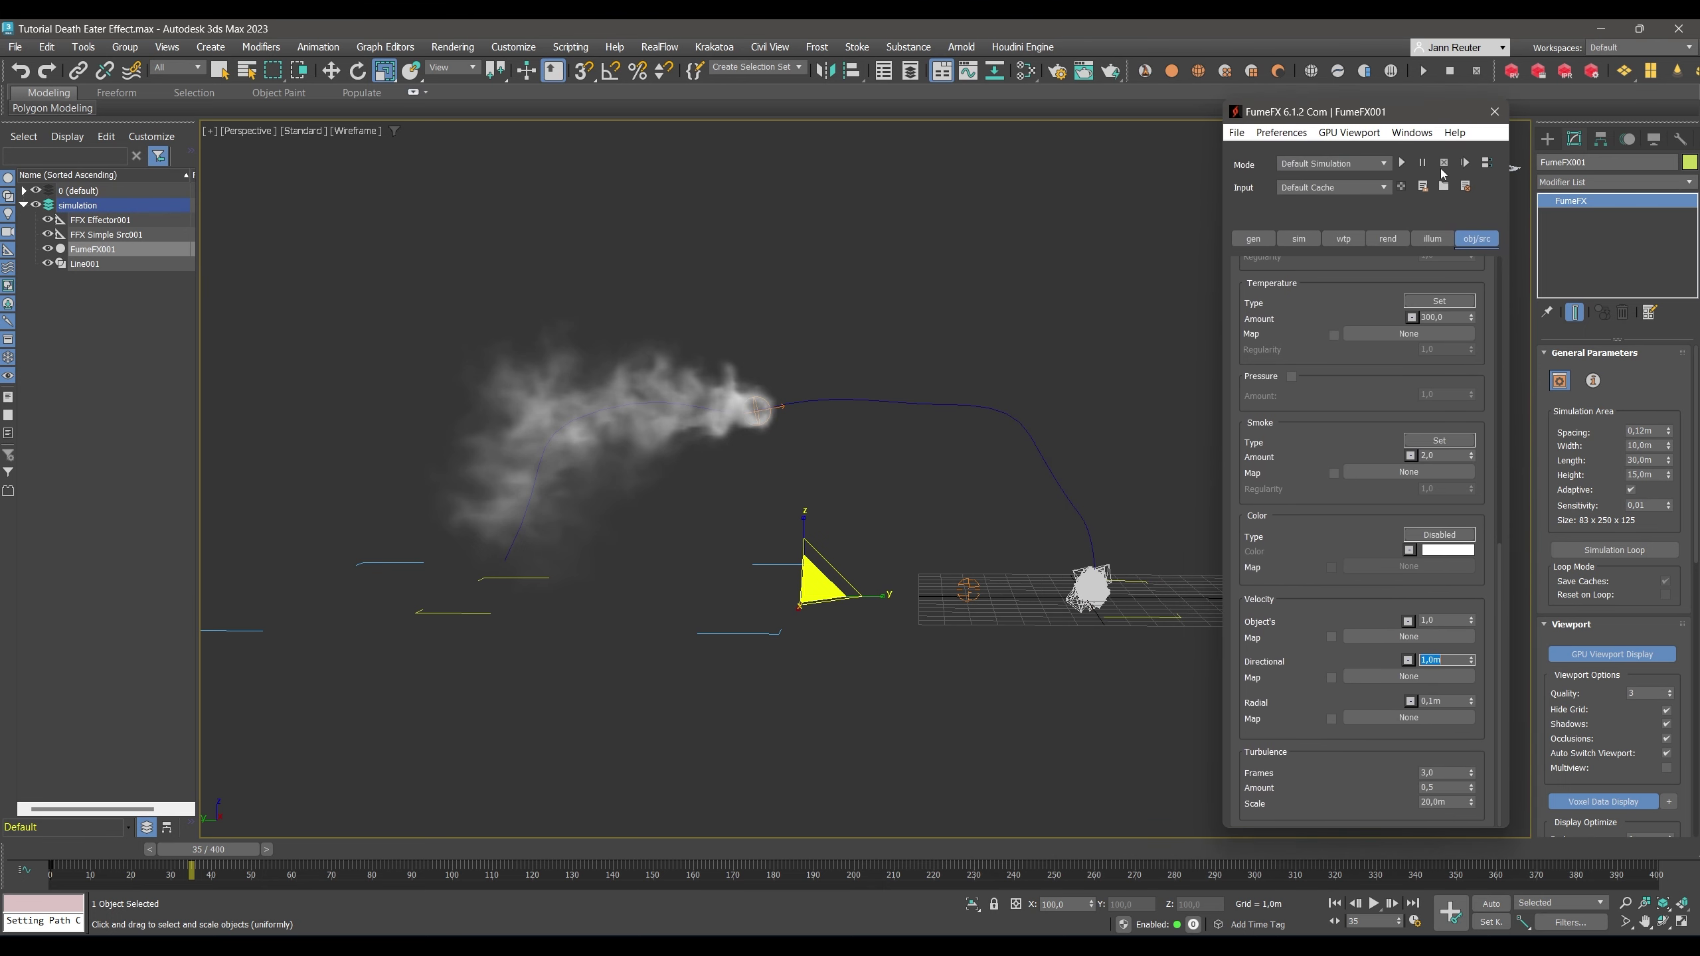
{"action": "left_click", "coordinate": [1400, 163]}
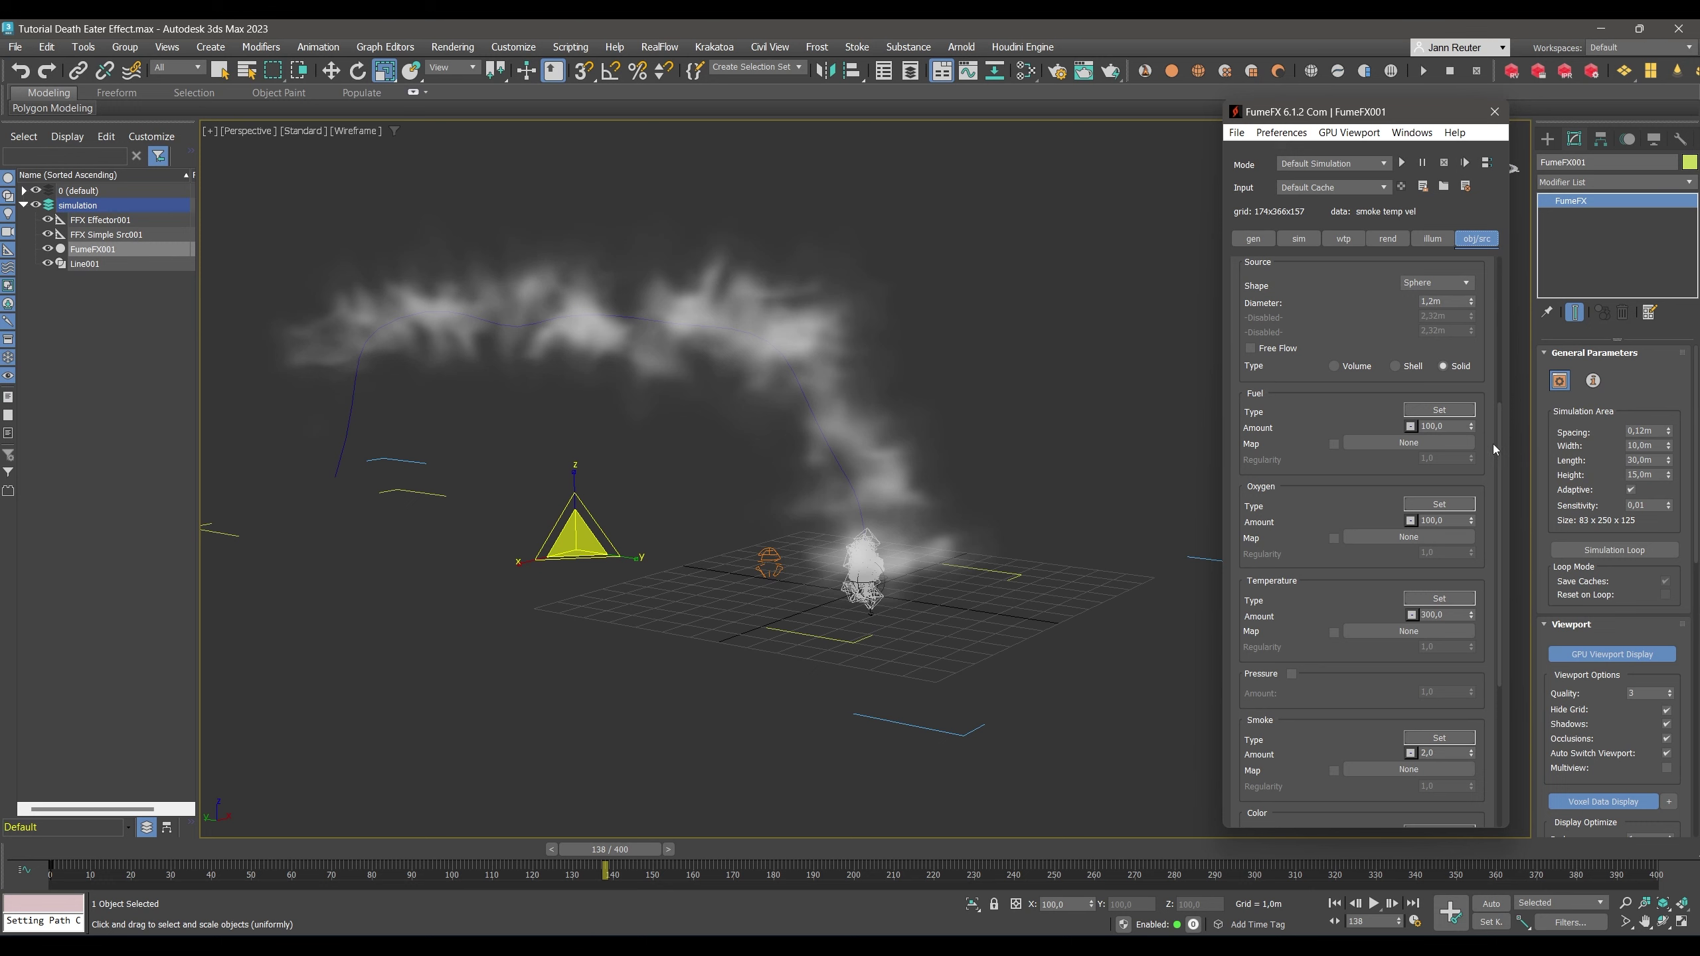
Set the simple source's directional velocity to 0.2 m and radial velocity to 0.05 m, and review the simulation's turbulence and smoke settings.
{"action": "left_click_drag", "start_coordinate": [1494, 450], "coordinate": [1514, 145]}
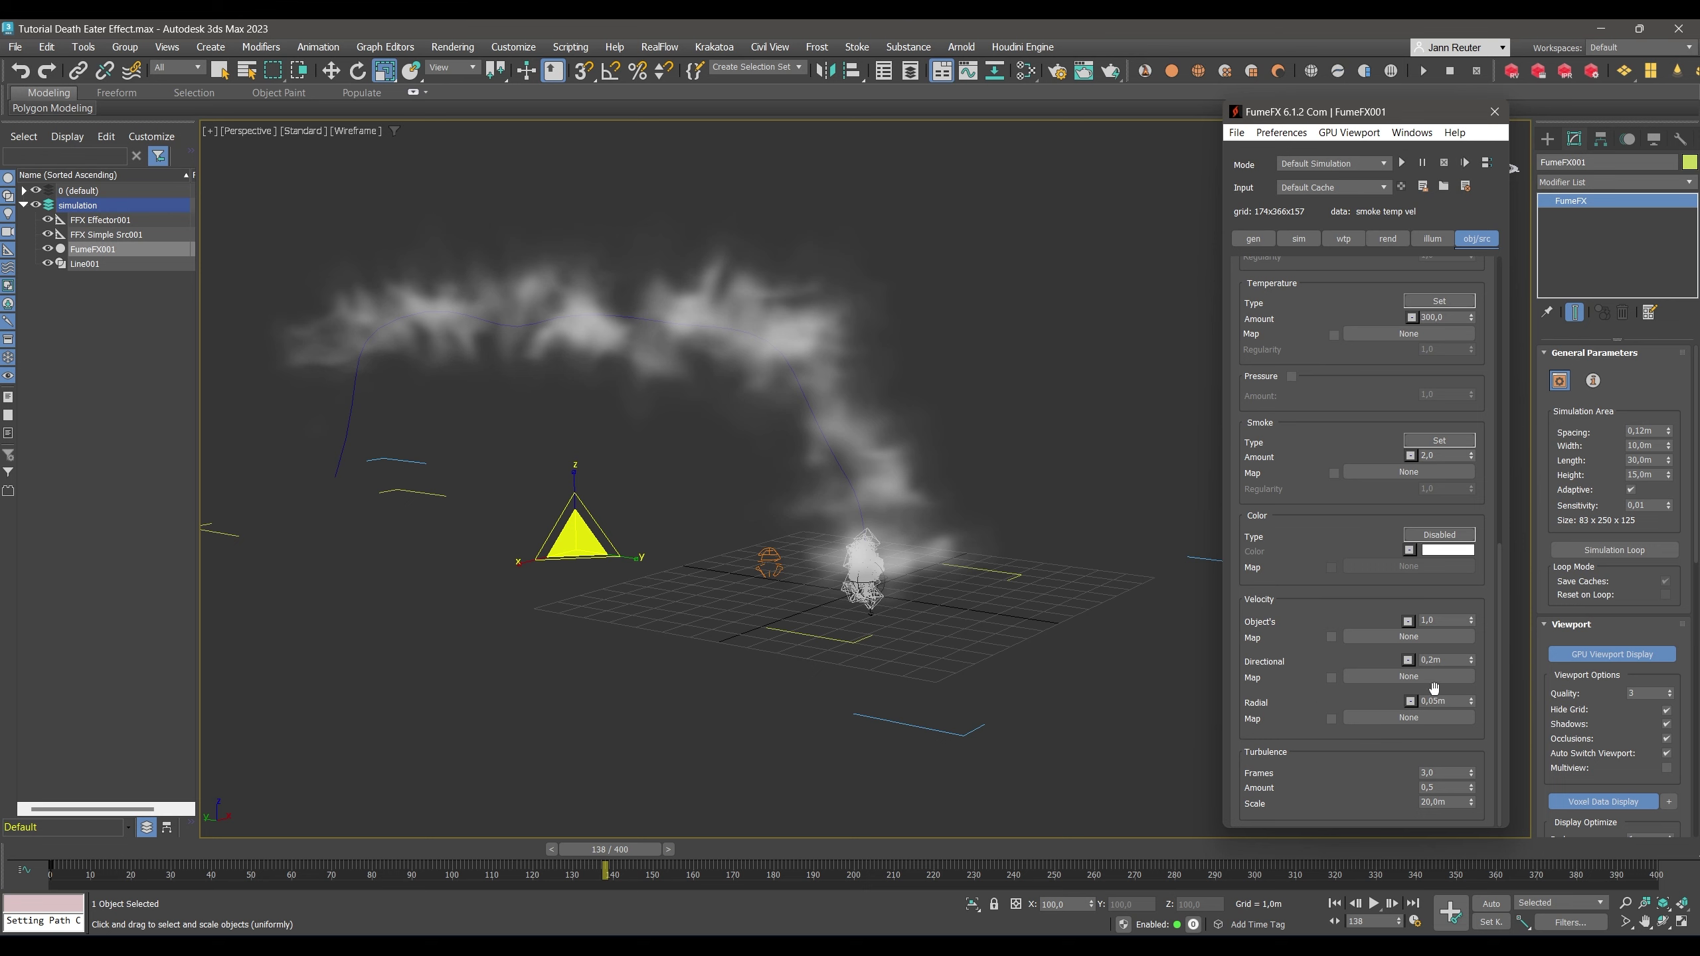
{"action": "left_click", "coordinate": [1299, 238]}
{"action": "scroll", "coordinate": [1493, 624], "scroll_direction": "down", "scroll_amount": 5}
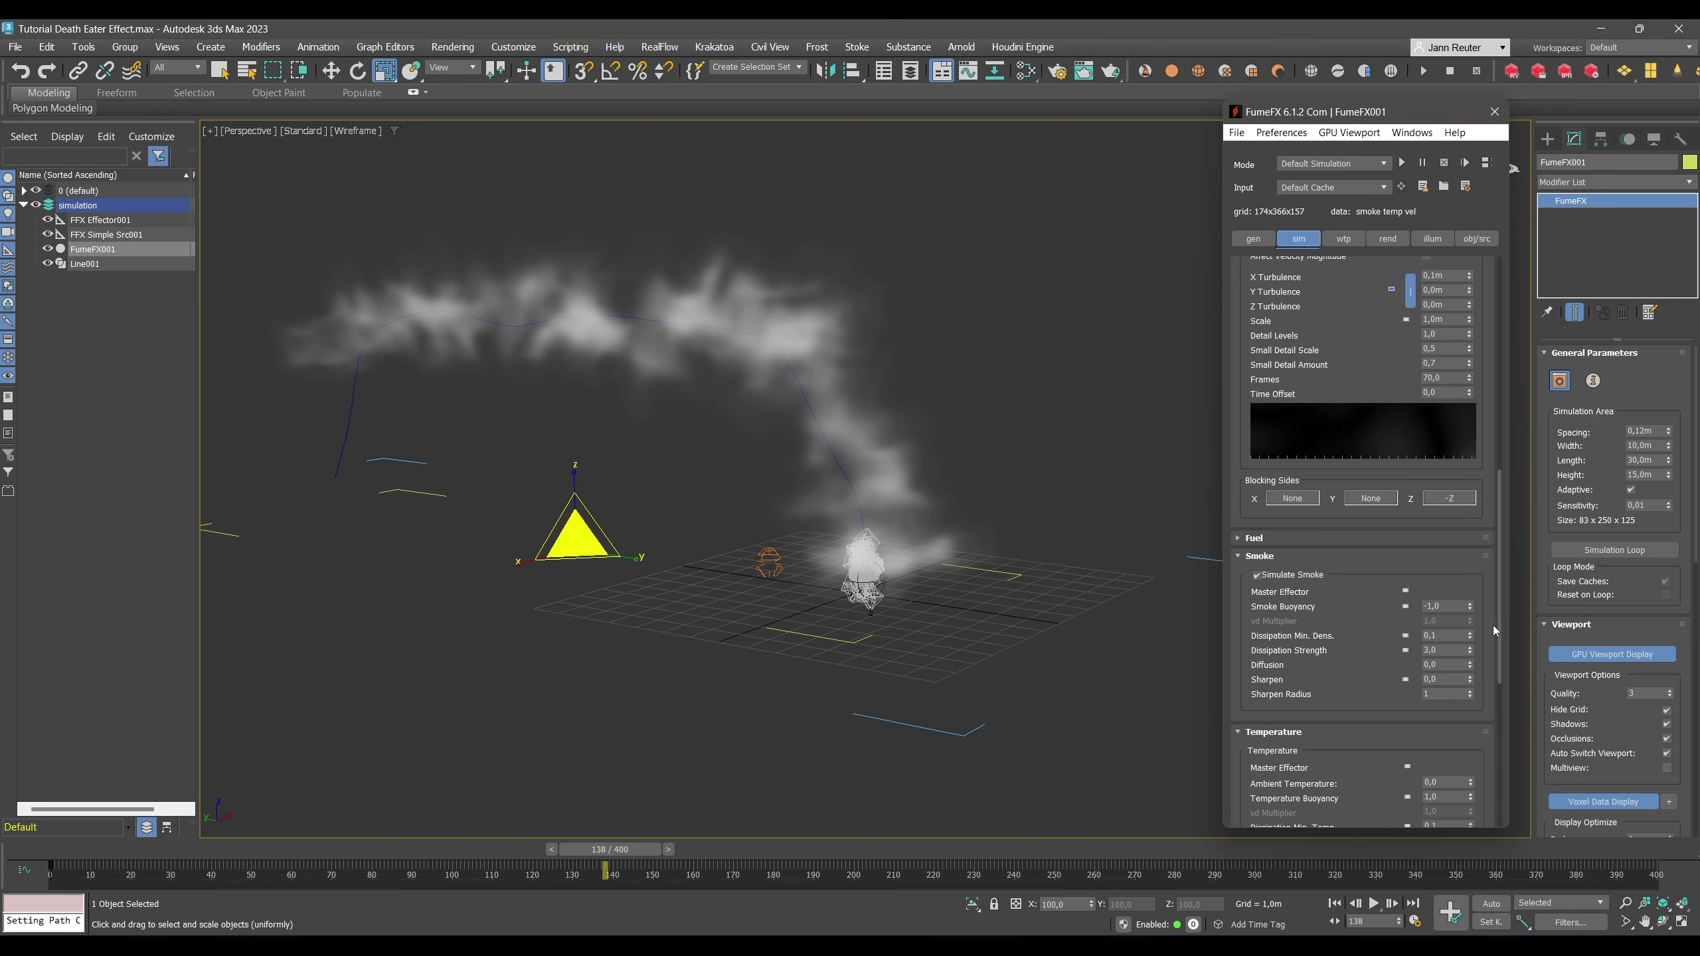
{"action": "scroll", "coordinate": [1370, 414], "scroll_direction": "up", "scroll_amount": 5}
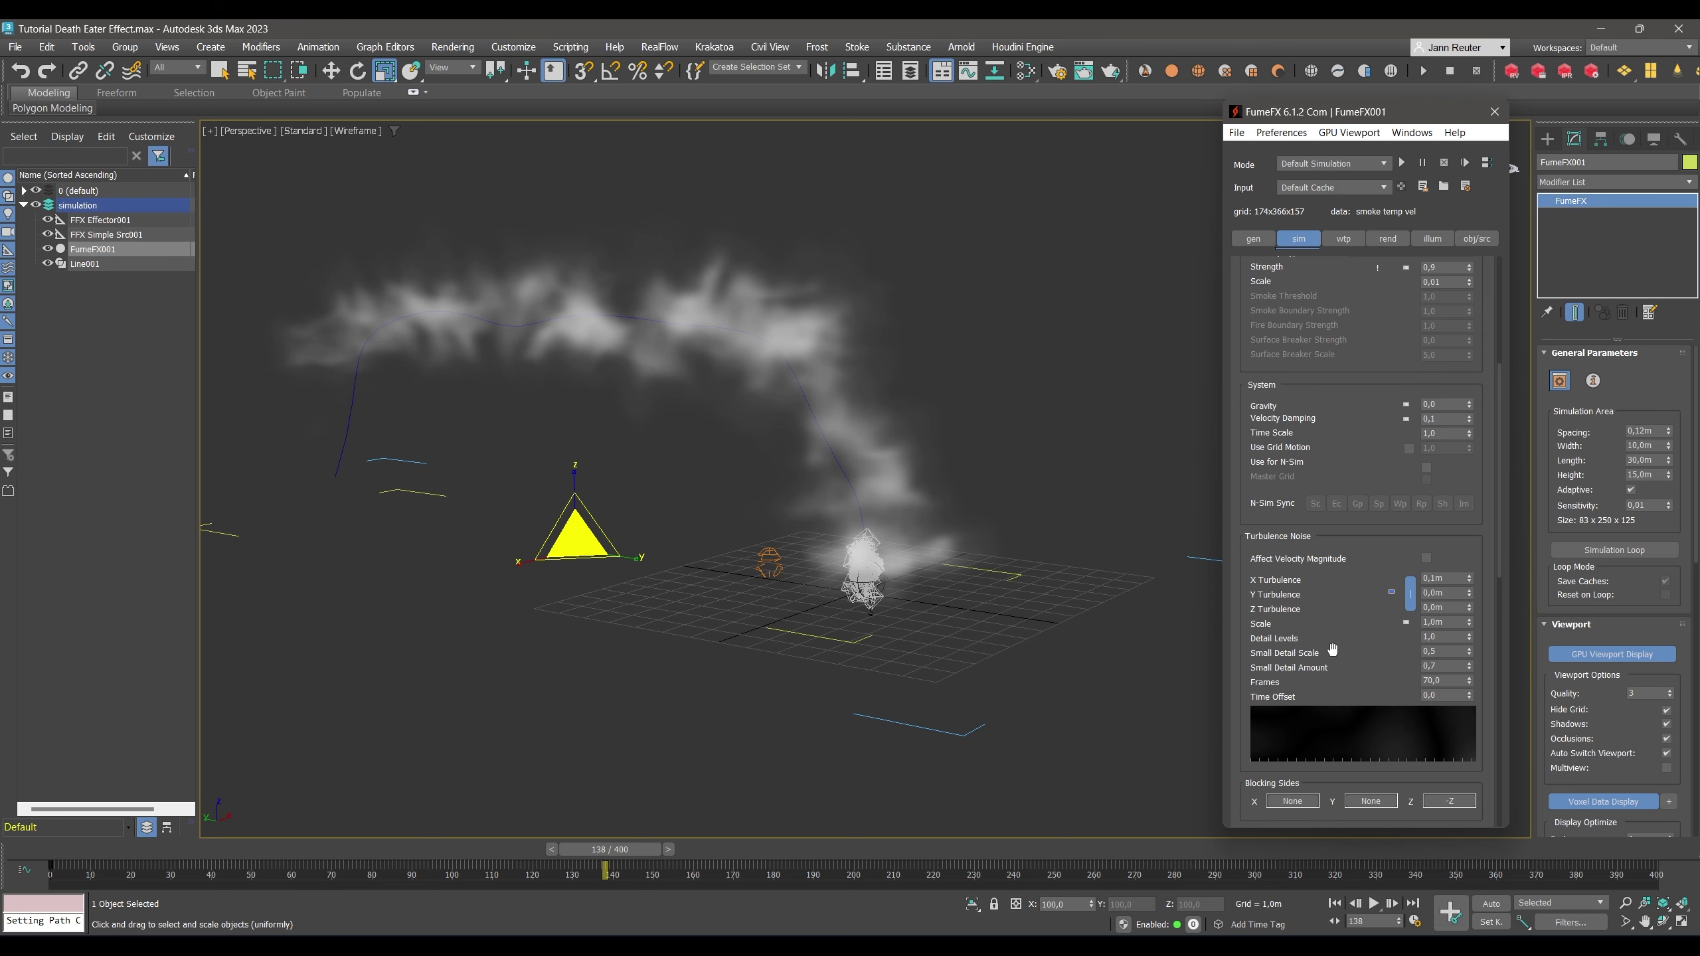
Scrub through the simulated smoke and refine the FumeFX grid spacing to 0.05 m.
{"action": "left_click", "coordinate": [1253, 238]}
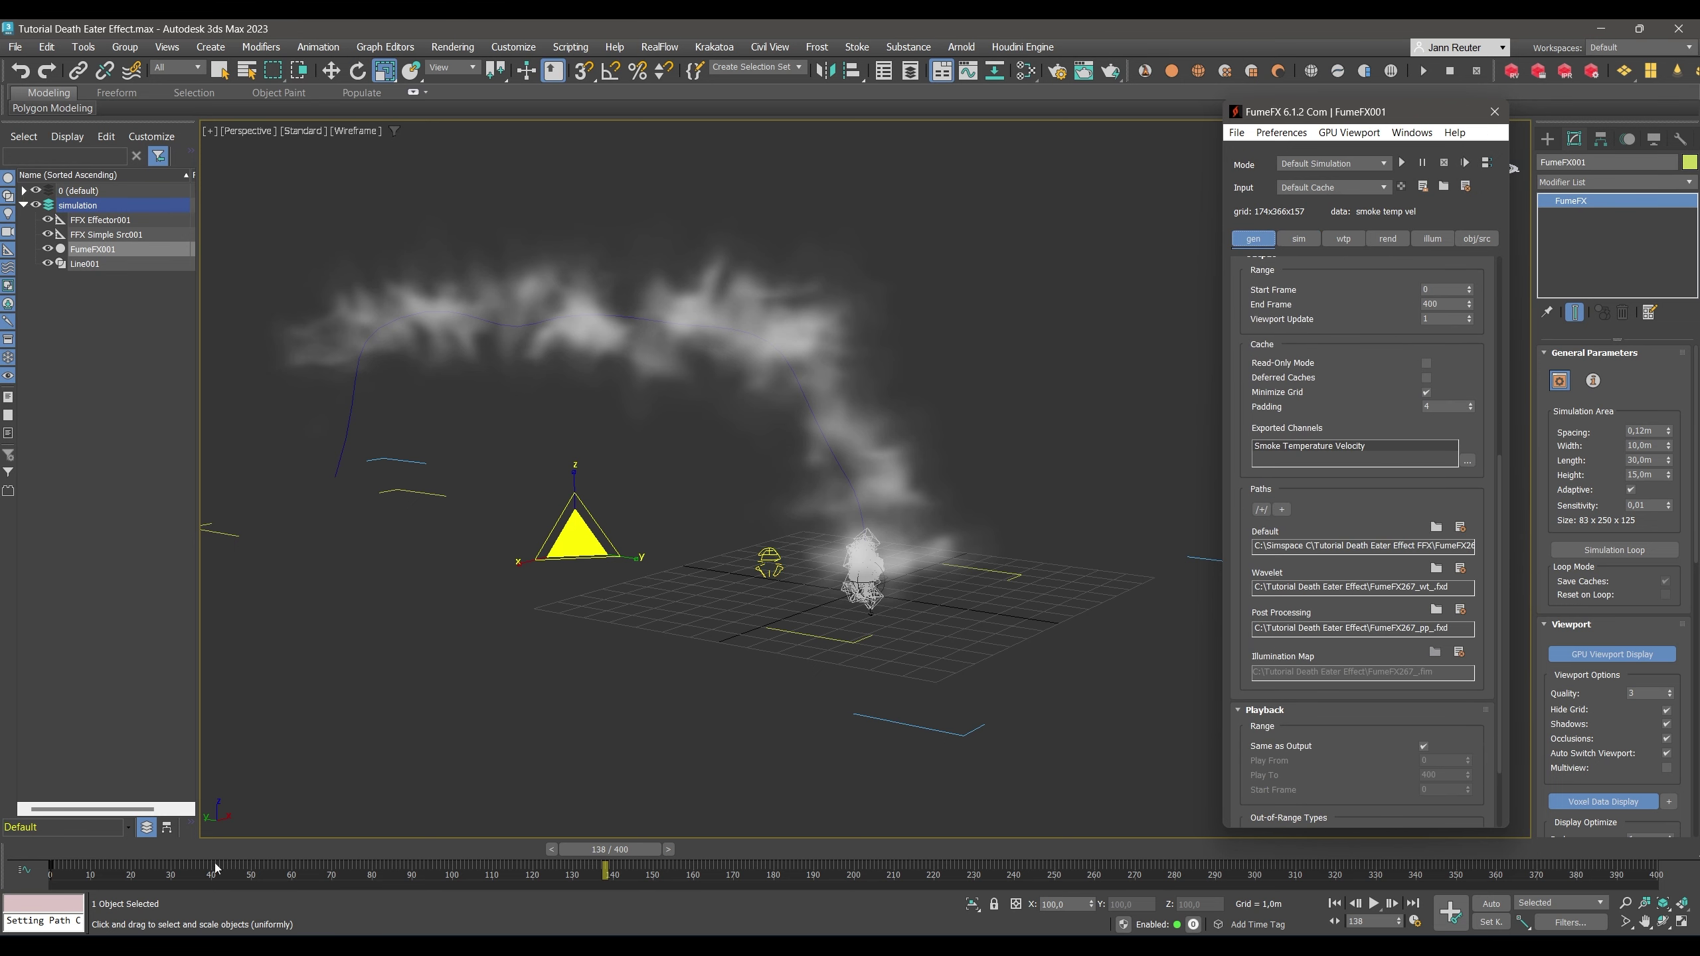
{"action": "left_click_drag", "start_coordinate": [57, 848], "coordinate": [385, 849]}
{"action": "key", "text": "r"}
{"action": "scroll", "coordinate": [1414, 334], "scroll_direction": "up", "scroll_amount": 5}
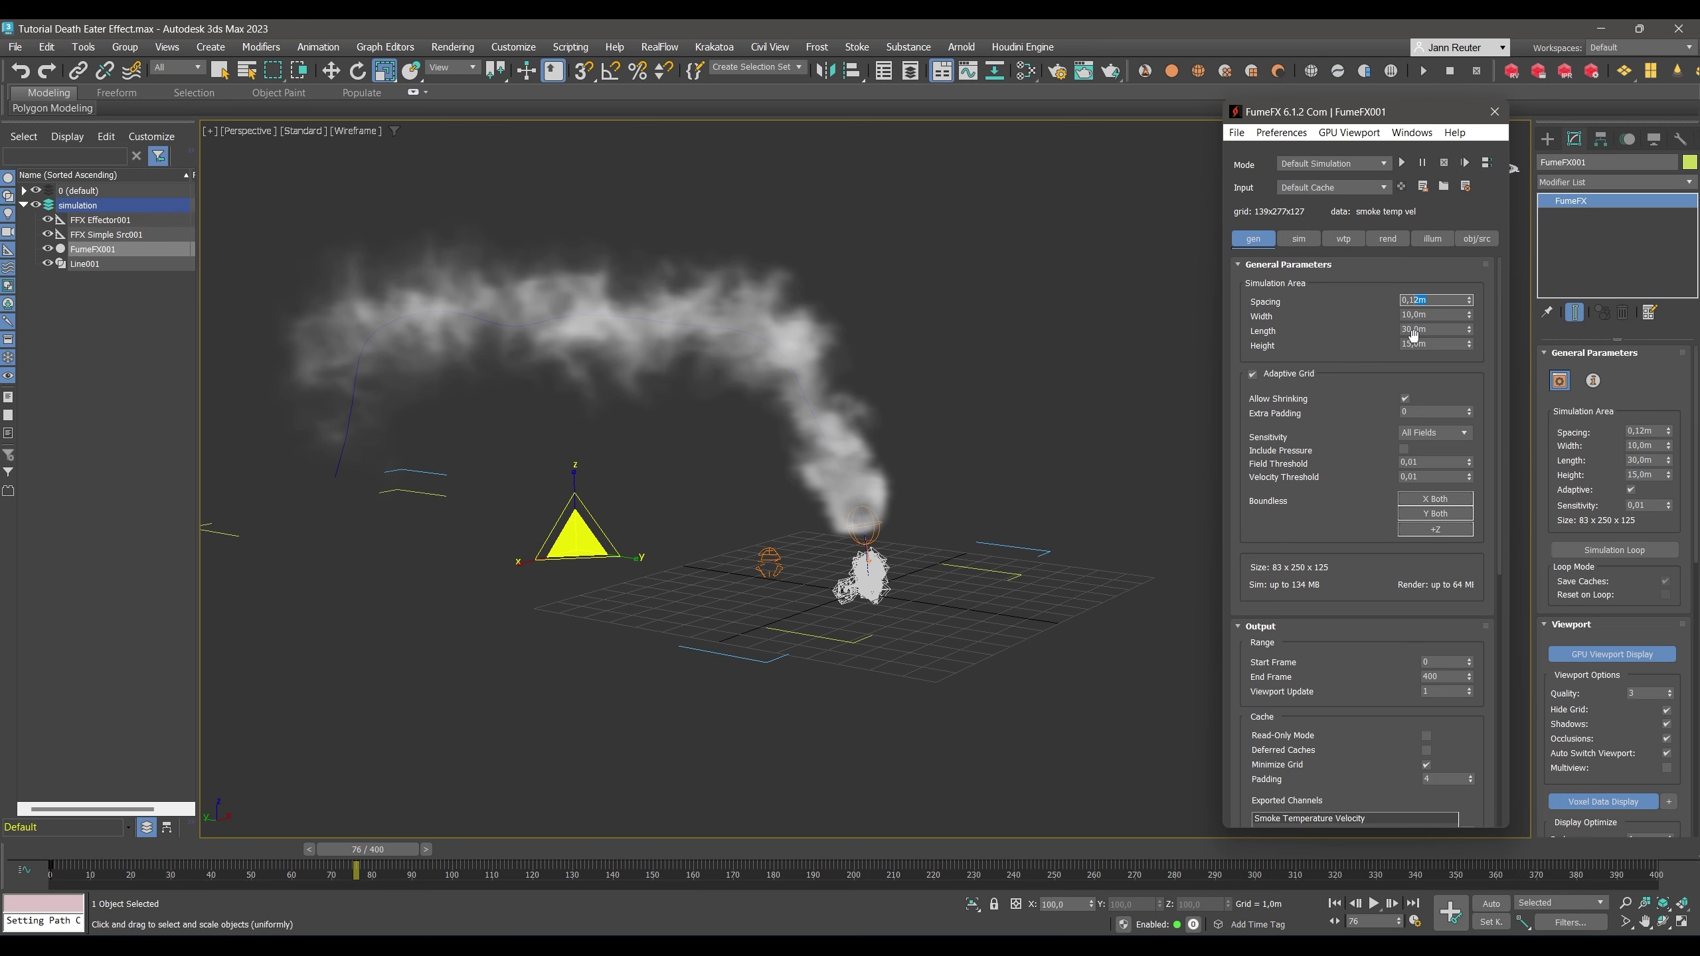
{"action": "type", "text": "05"}
{"action": "key", "text": "Return"}
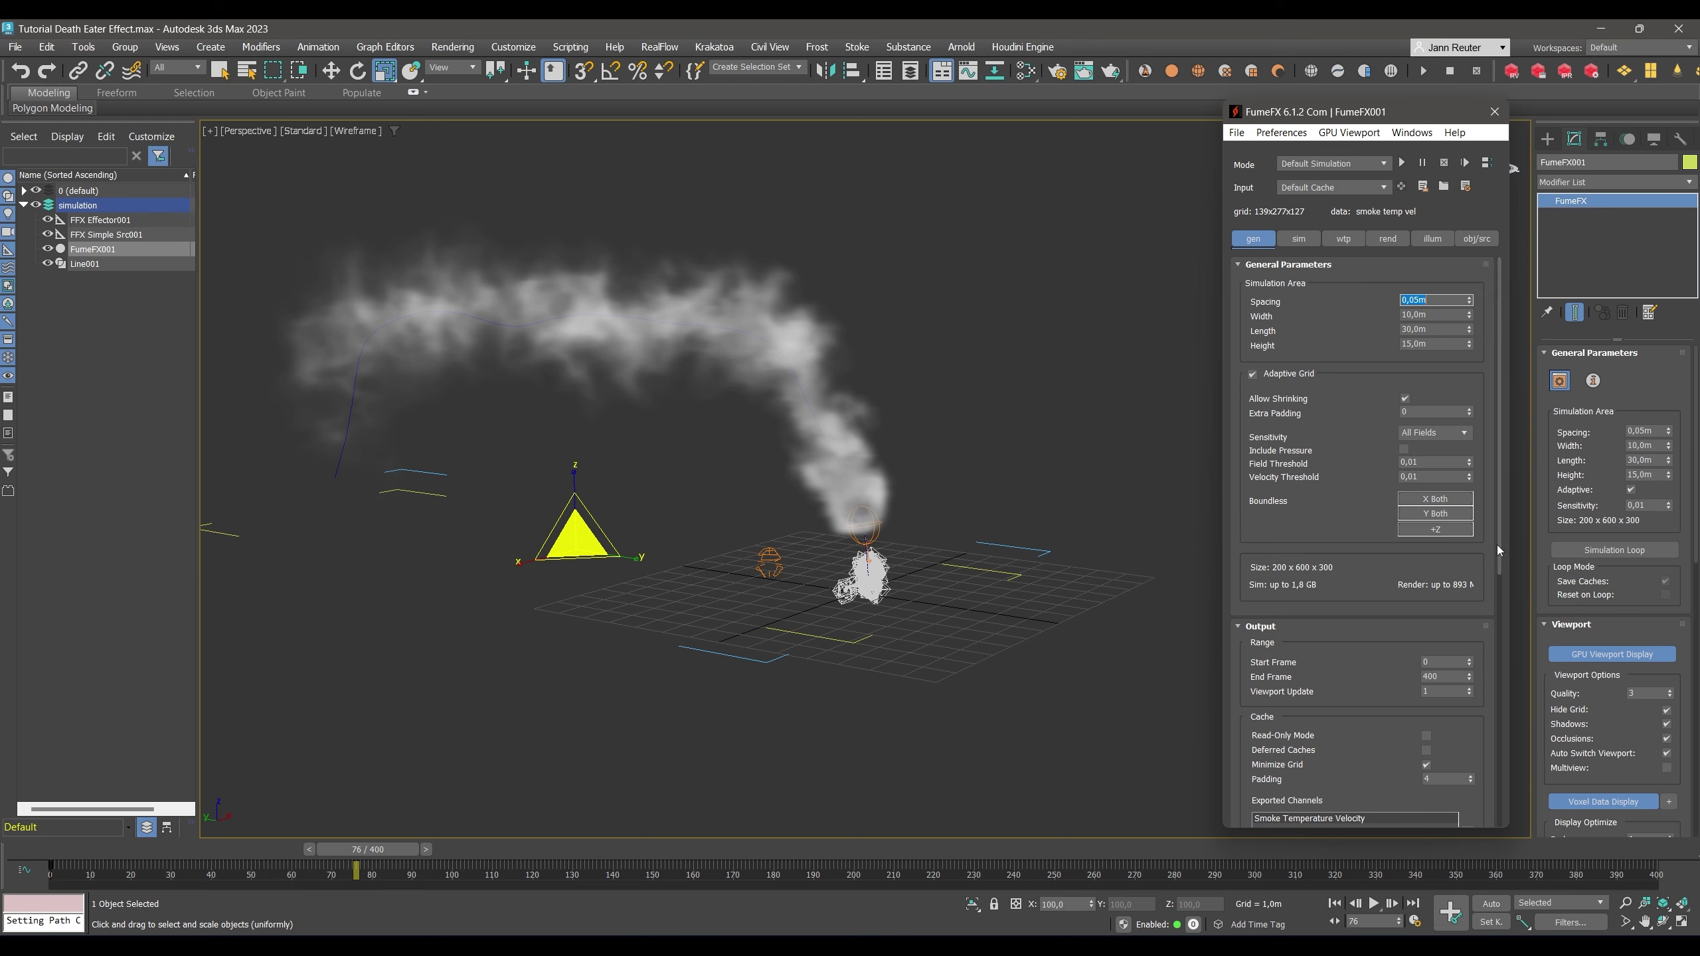
Change the end frame of the FumeFX simulation's output range.
{"action": "scroll", "coordinate": [1435, 815], "scroll_direction": "down", "scroll_amount": 8}
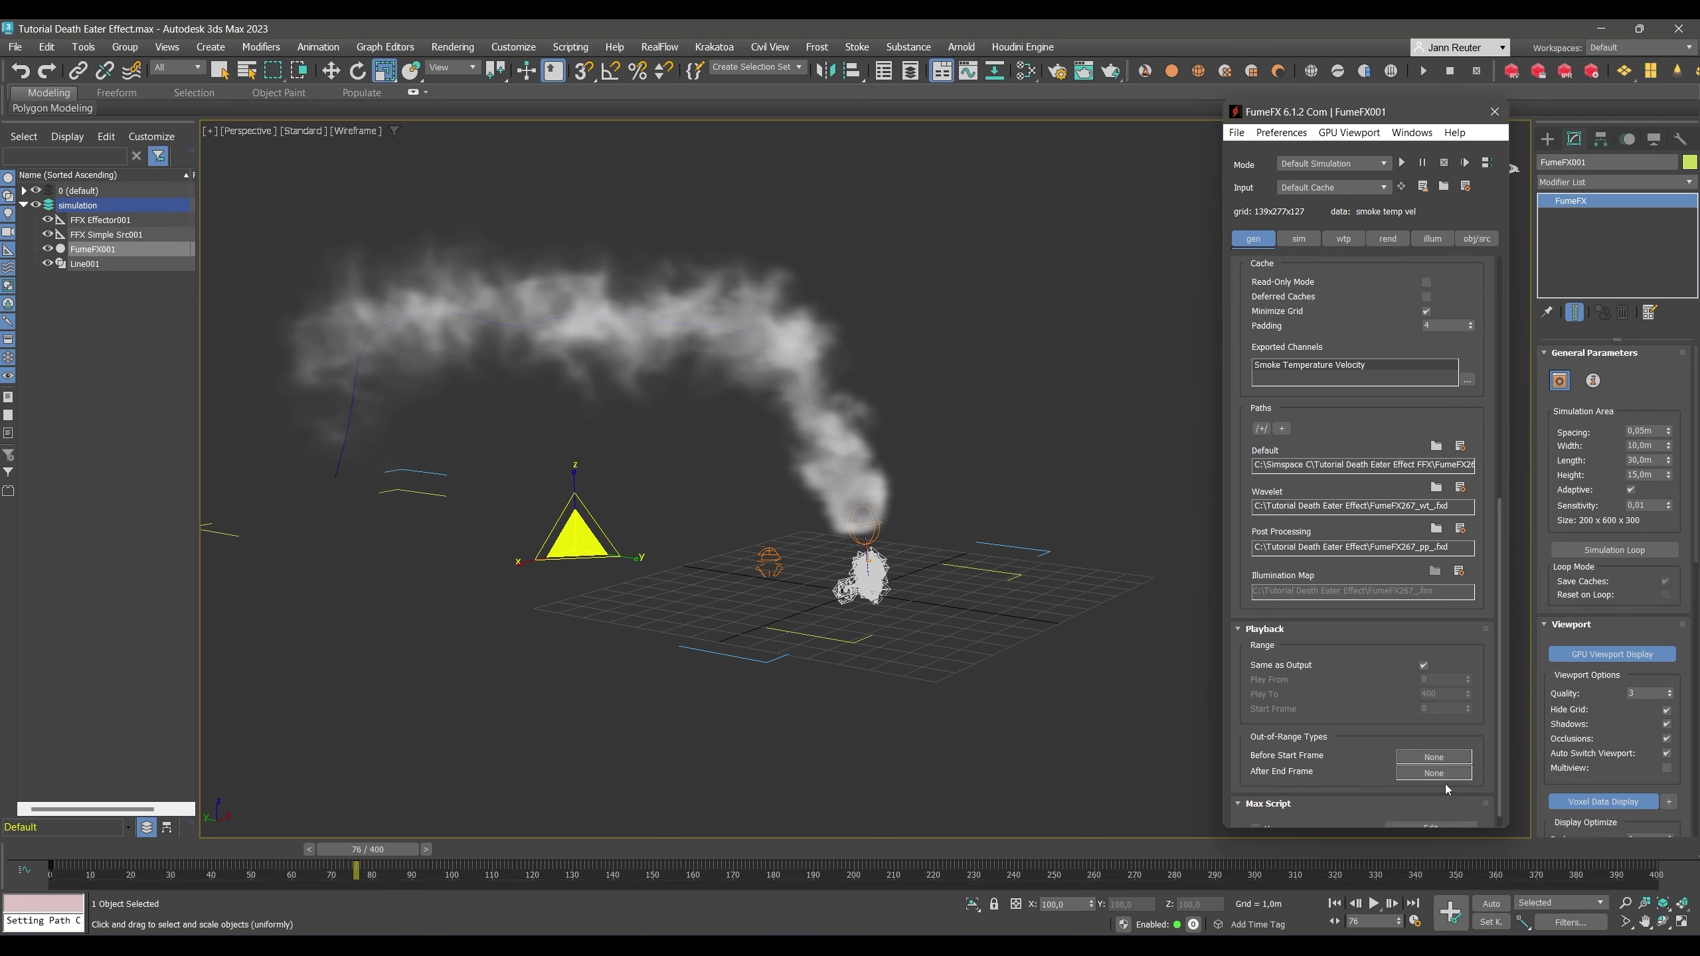
{"action": "scroll", "coordinate": [1418, 435], "scroll_direction": "up", "scroll_amount": 4}
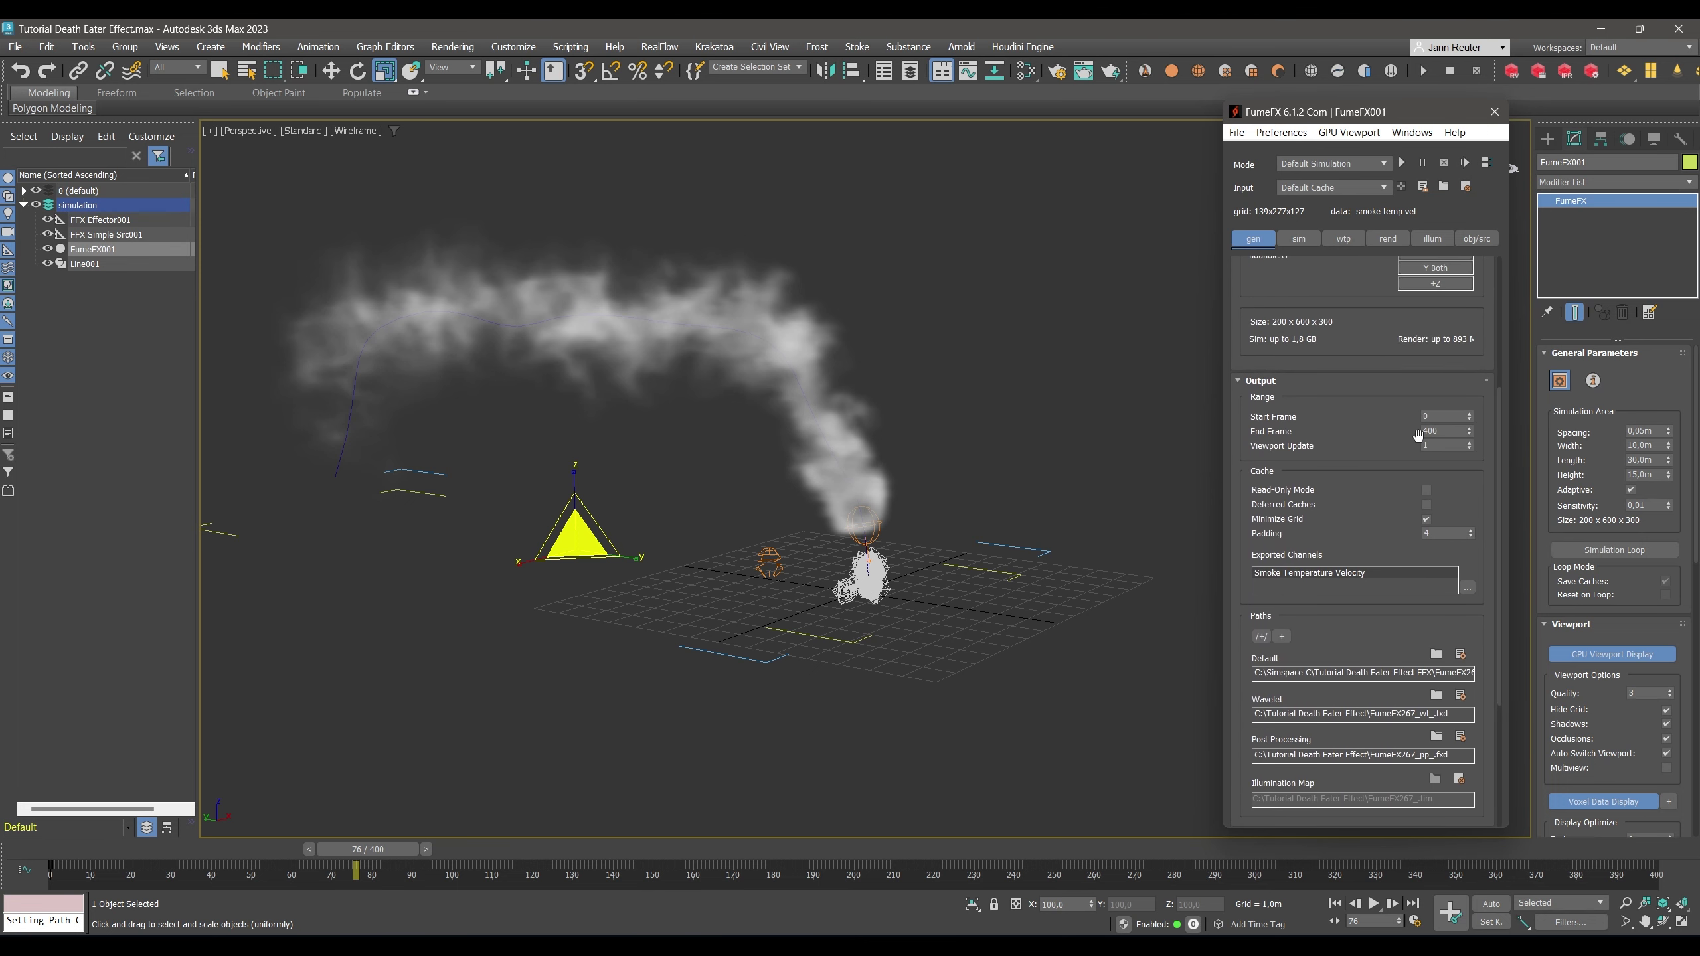
{"action": "left_click_drag", "start_coordinate": [1428, 430], "coordinate": [1286, 416]}
{"action": "type", "text": "3"}
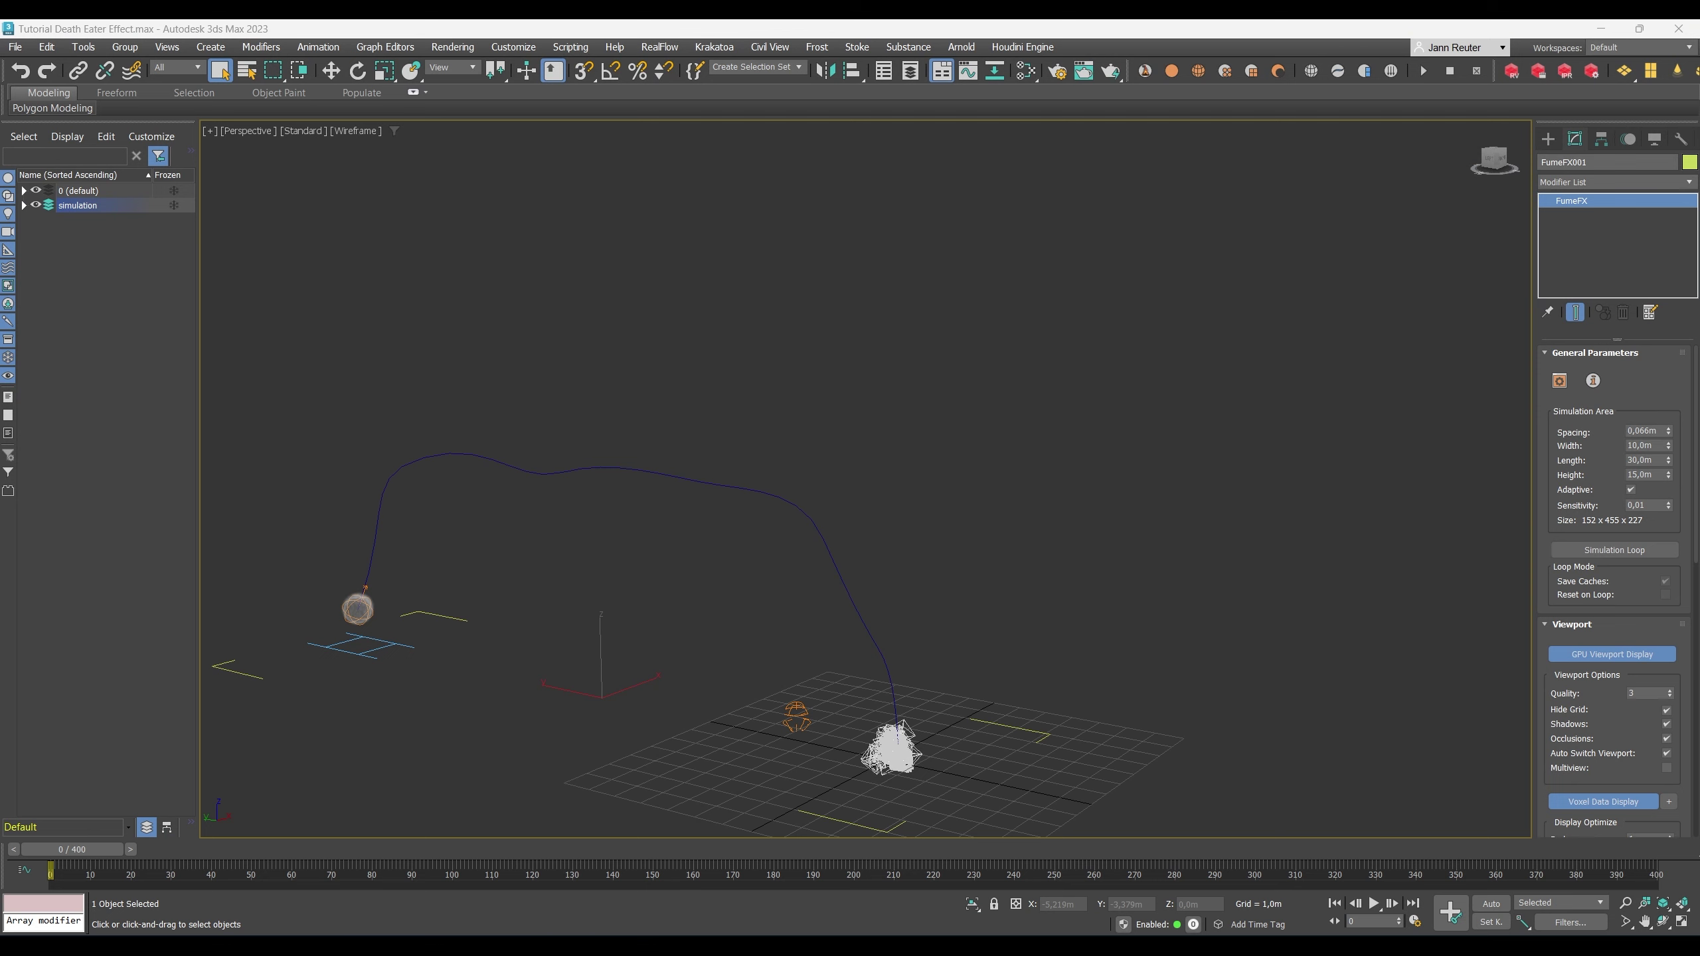
Examine the finer smoke simulation along the path and around the character's landing, especially between frames 78 and 87.
{"action": "left_click_drag", "start_coordinate": [66, 848], "coordinate": [354, 828]}
{"action": "scroll", "coordinate": [863, 795], "scroll_direction": "up", "scroll_amount": 3}
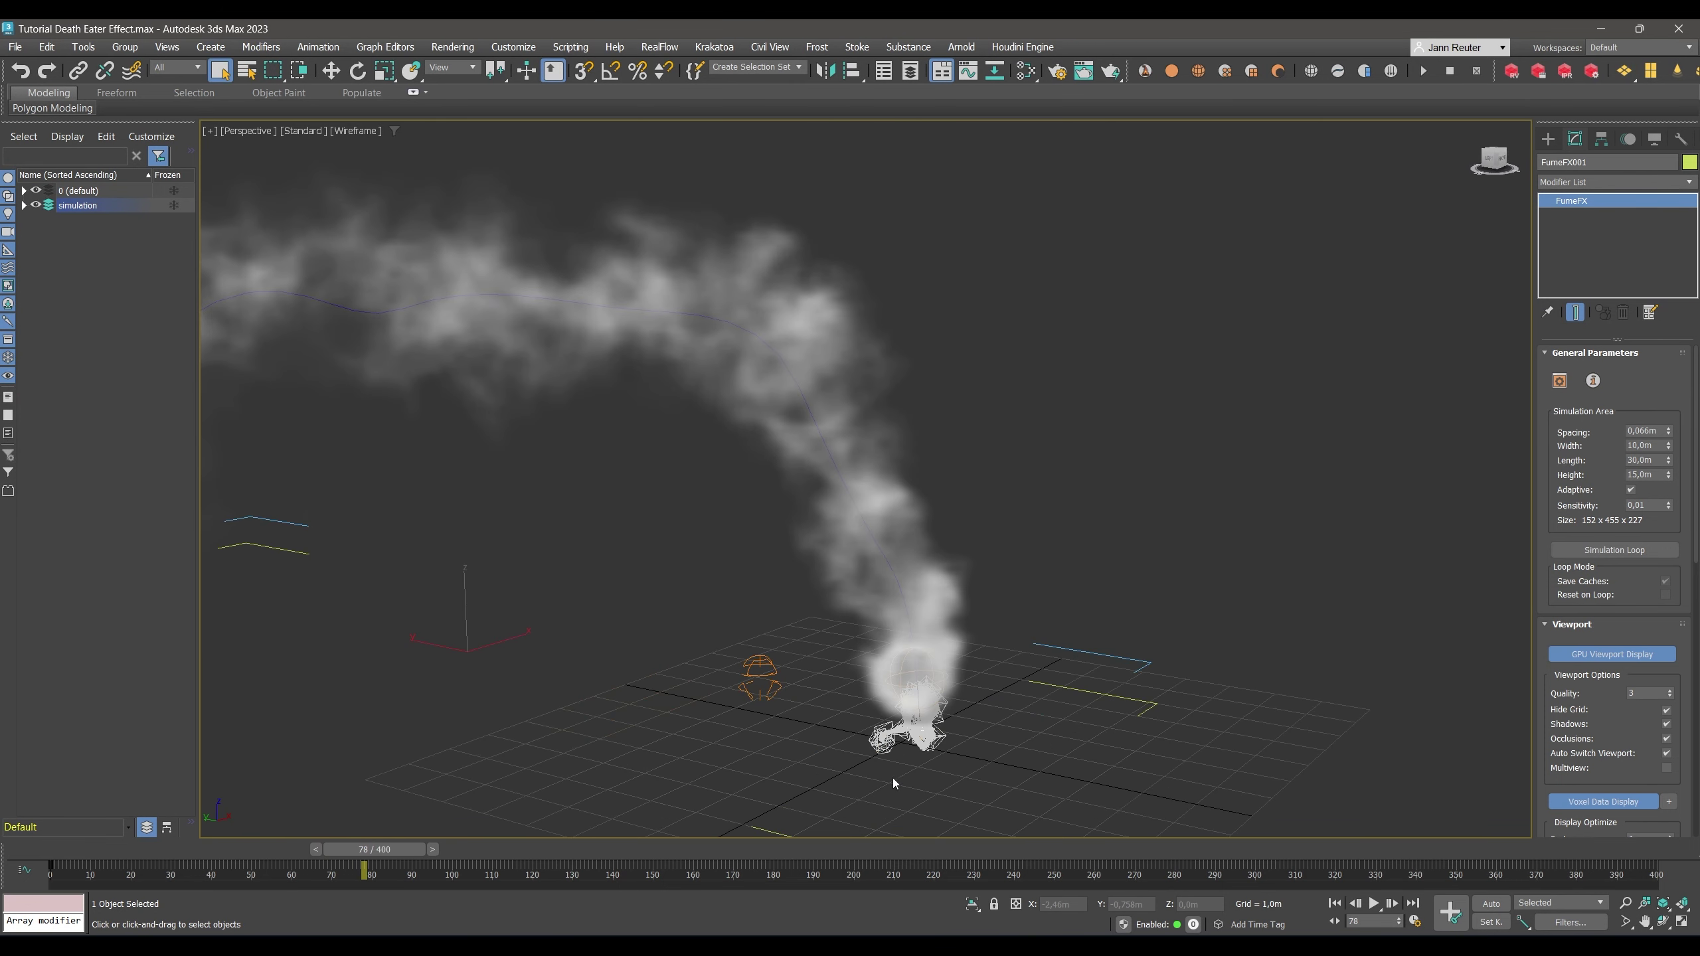
{"action": "middle_click_drag", "start_coordinate": [914, 771], "coordinate": [866, 776], "text": "alt"}
{"action": "left_click_drag", "start_coordinate": [424, 849], "coordinate": [390, 852]}
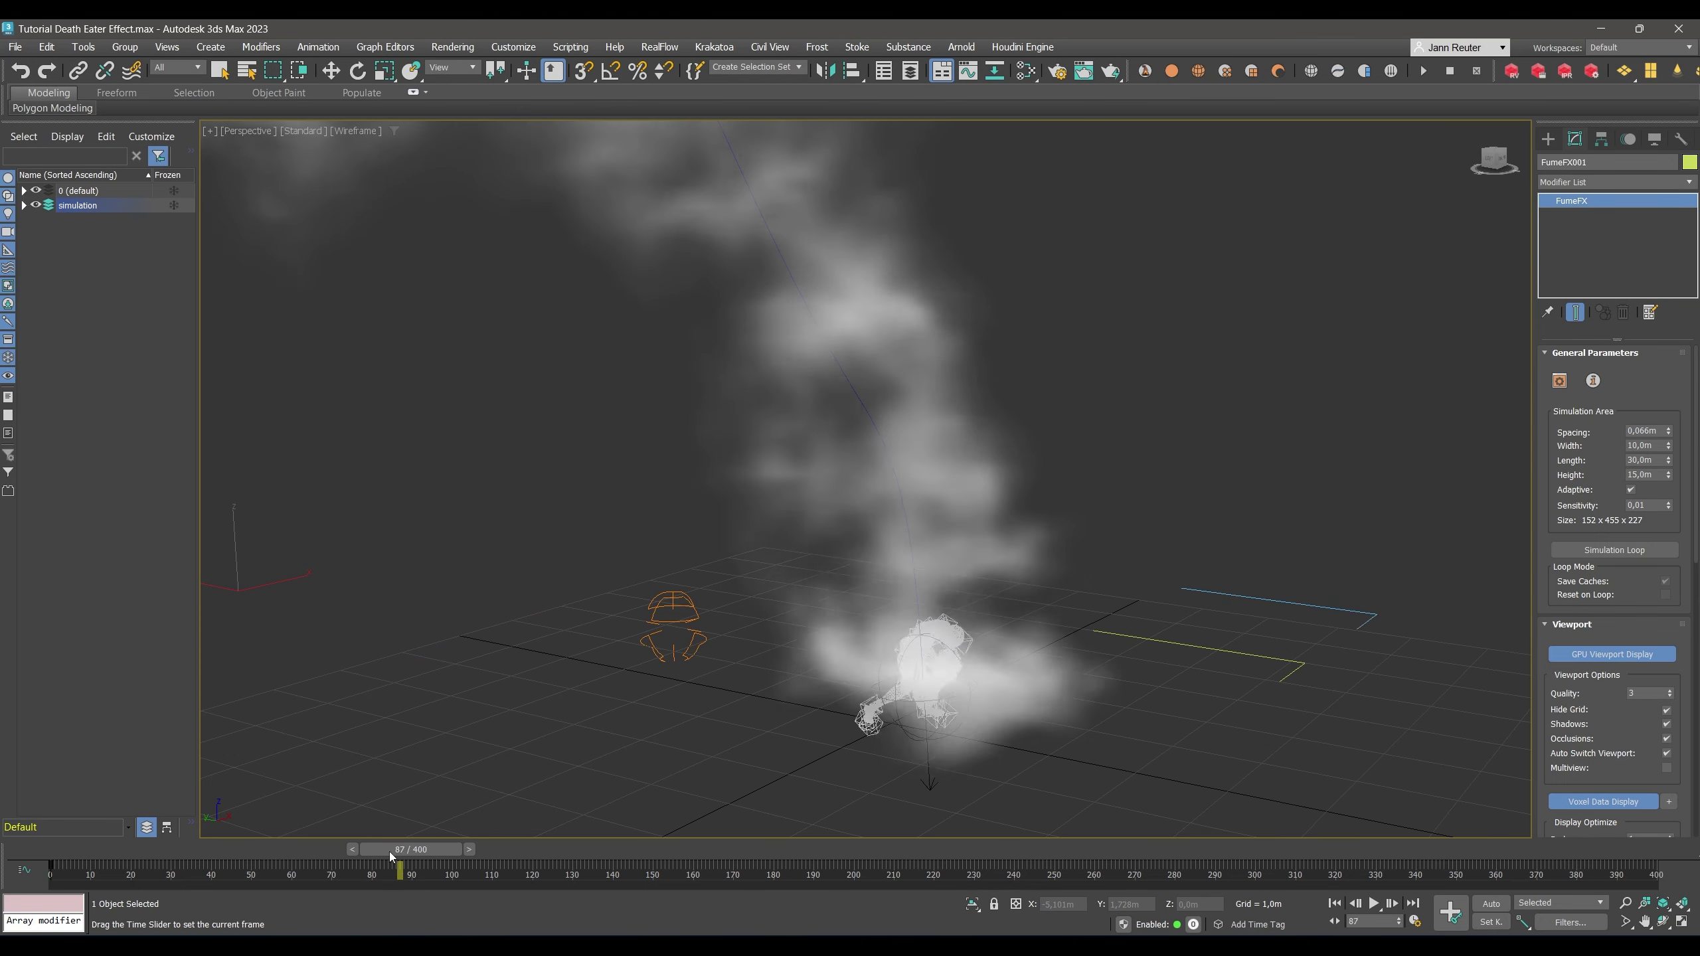
{"action": "scroll", "coordinate": [765, 508], "scroll_direction": "down", "scroll_amount": 5}
{"action": "middle_click_drag", "start_coordinate": [766, 509], "coordinate": [770, 442], "text": "alt"}
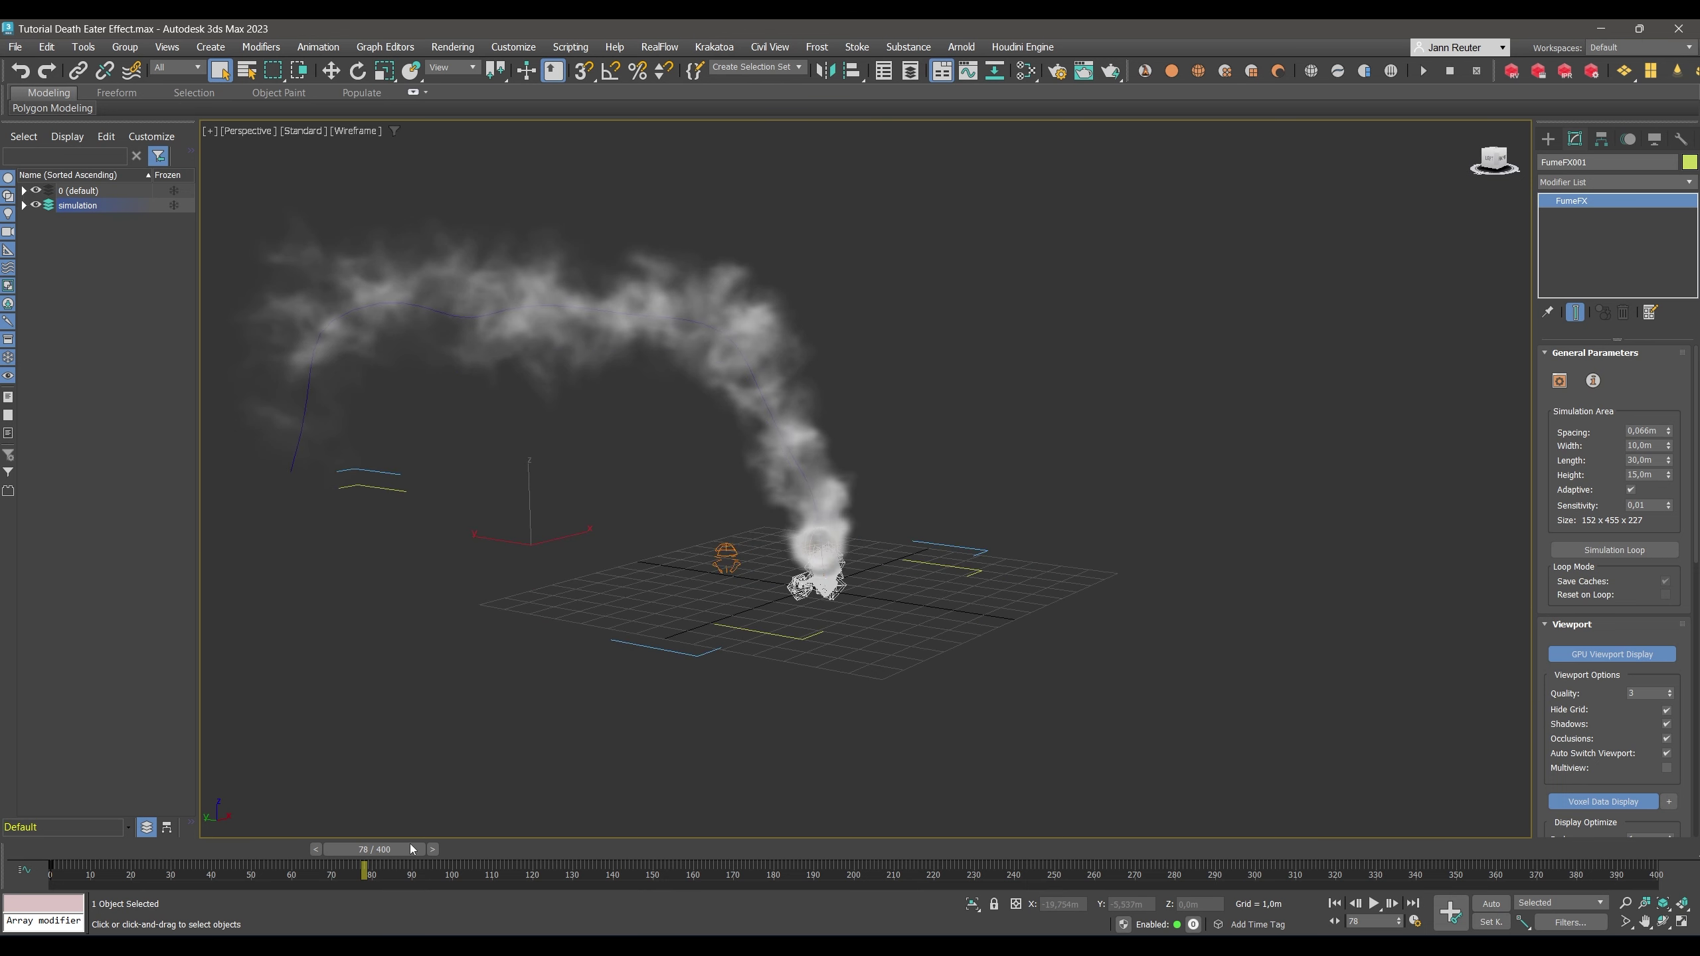
{"action": "mouse_move", "coordinate": [407, 848]}
{"action": "left_mouse_down"}
{"action": "mouse_move", "coordinate": [561, 840]}
{"action": "mouse_move", "coordinate": [715, 860]}
{"action": "mouse_move", "coordinate": [109, 856]}
{"action": "mouse_move", "coordinate": [569, 858]}
{"action": "mouse_move", "coordinate": [305, 866]}
{"action": "mouse_move", "coordinate": [402, 847]}
{"action": "left_mouse_up"}
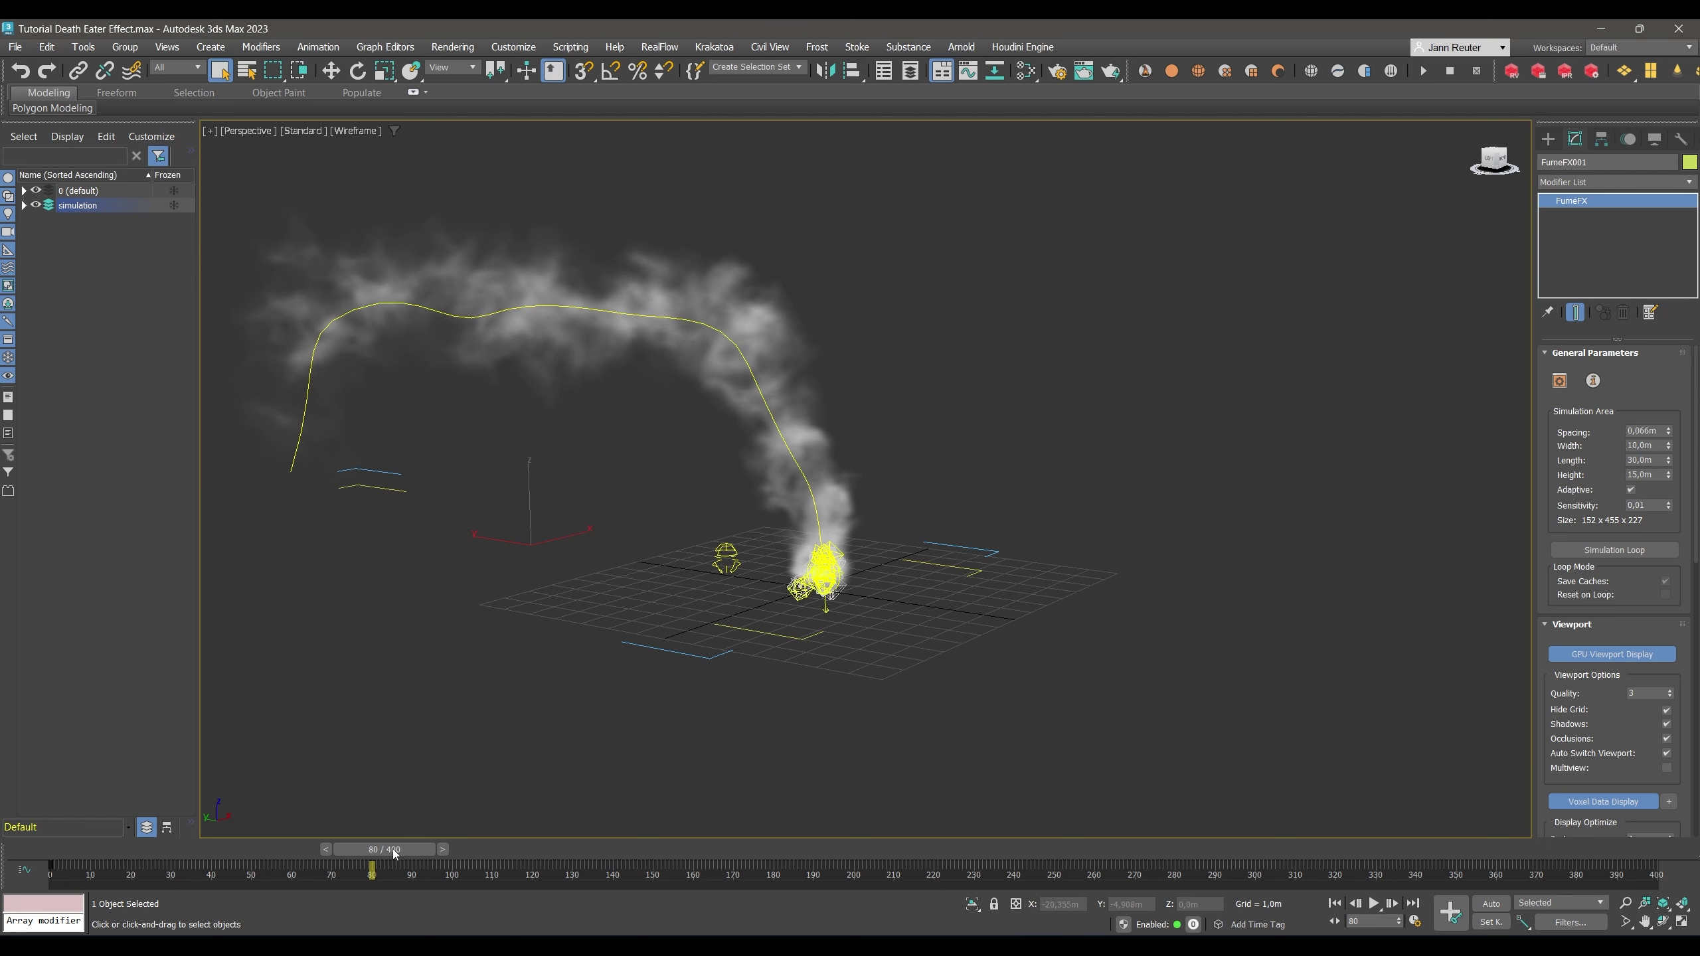
{"action": "mouse_move", "coordinate": [394, 849]}
{"action": "left_mouse_down"}
{"action": "mouse_move", "coordinate": [461, 851]}
{"action": "mouse_move", "coordinate": [328, 854]}
{"action": "mouse_move", "coordinate": [755, 848]}
{"action": "mouse_move", "coordinate": [414, 881]}
{"action": "mouse_move", "coordinate": [382, 845]}
{"action": "mouse_move", "coordinate": [216, 836]}
{"action": "mouse_move", "coordinate": [547, 835]}
{"action": "mouse_move", "coordinate": [389, 841]}
{"action": "left_mouse_up"}
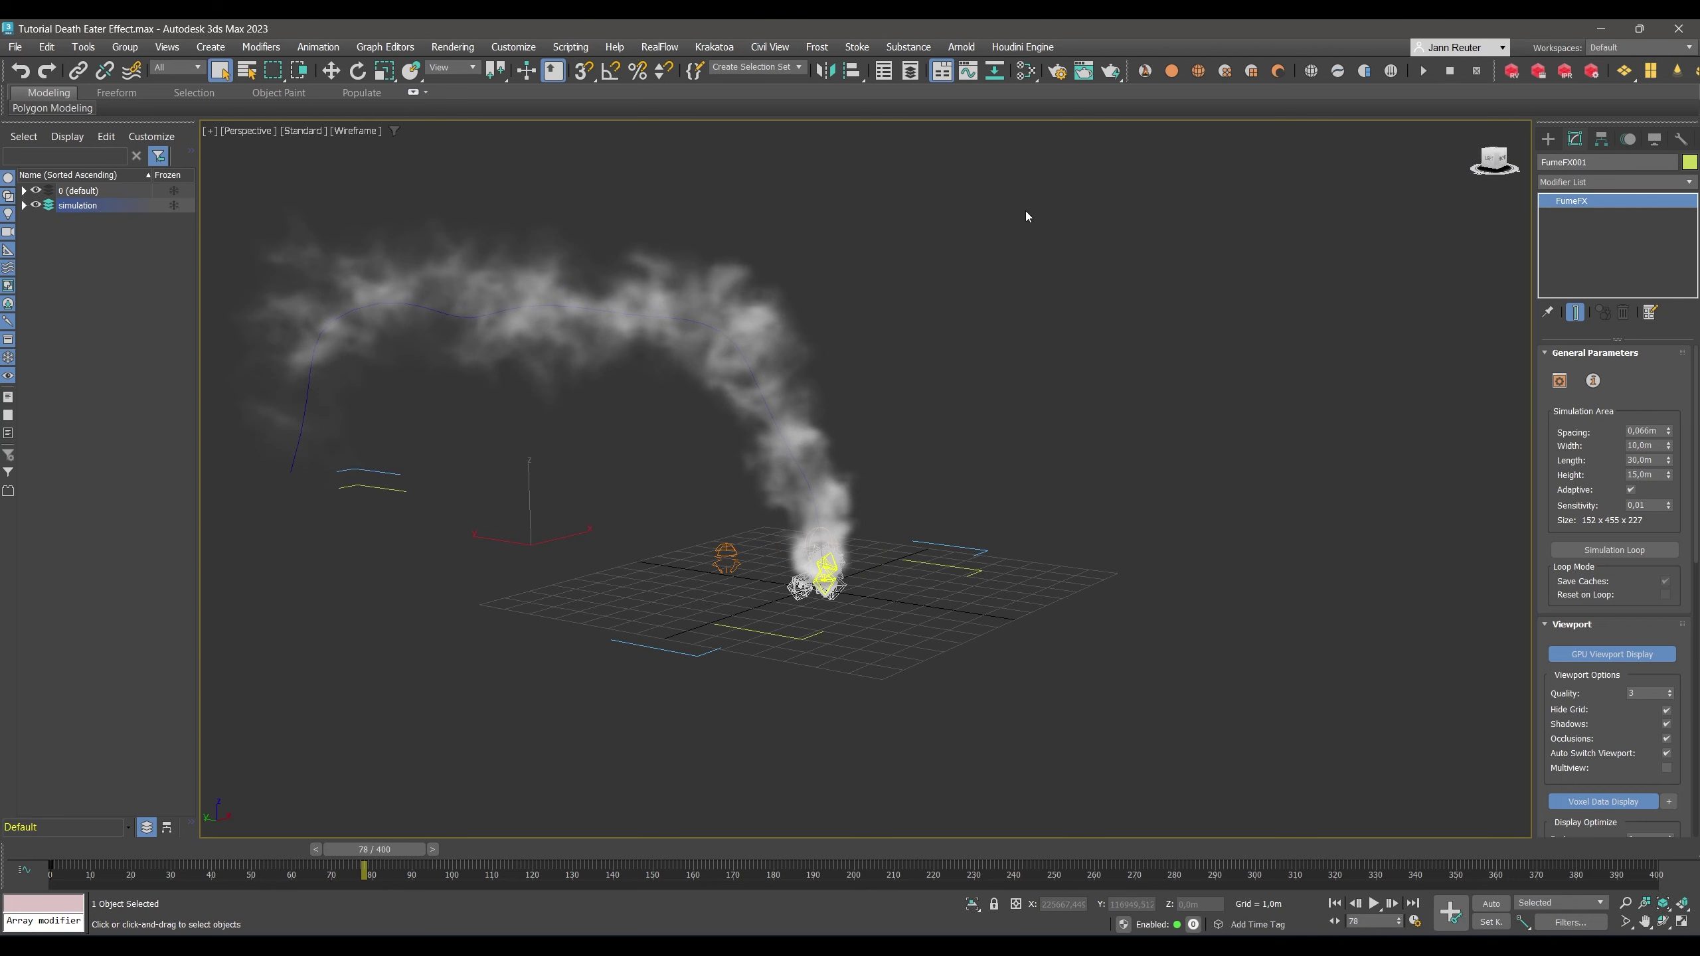
Create a STOKE Particle Reflow Simulator from the selected FumeFX container.
{"action": "left_click", "coordinate": [861, 49]}
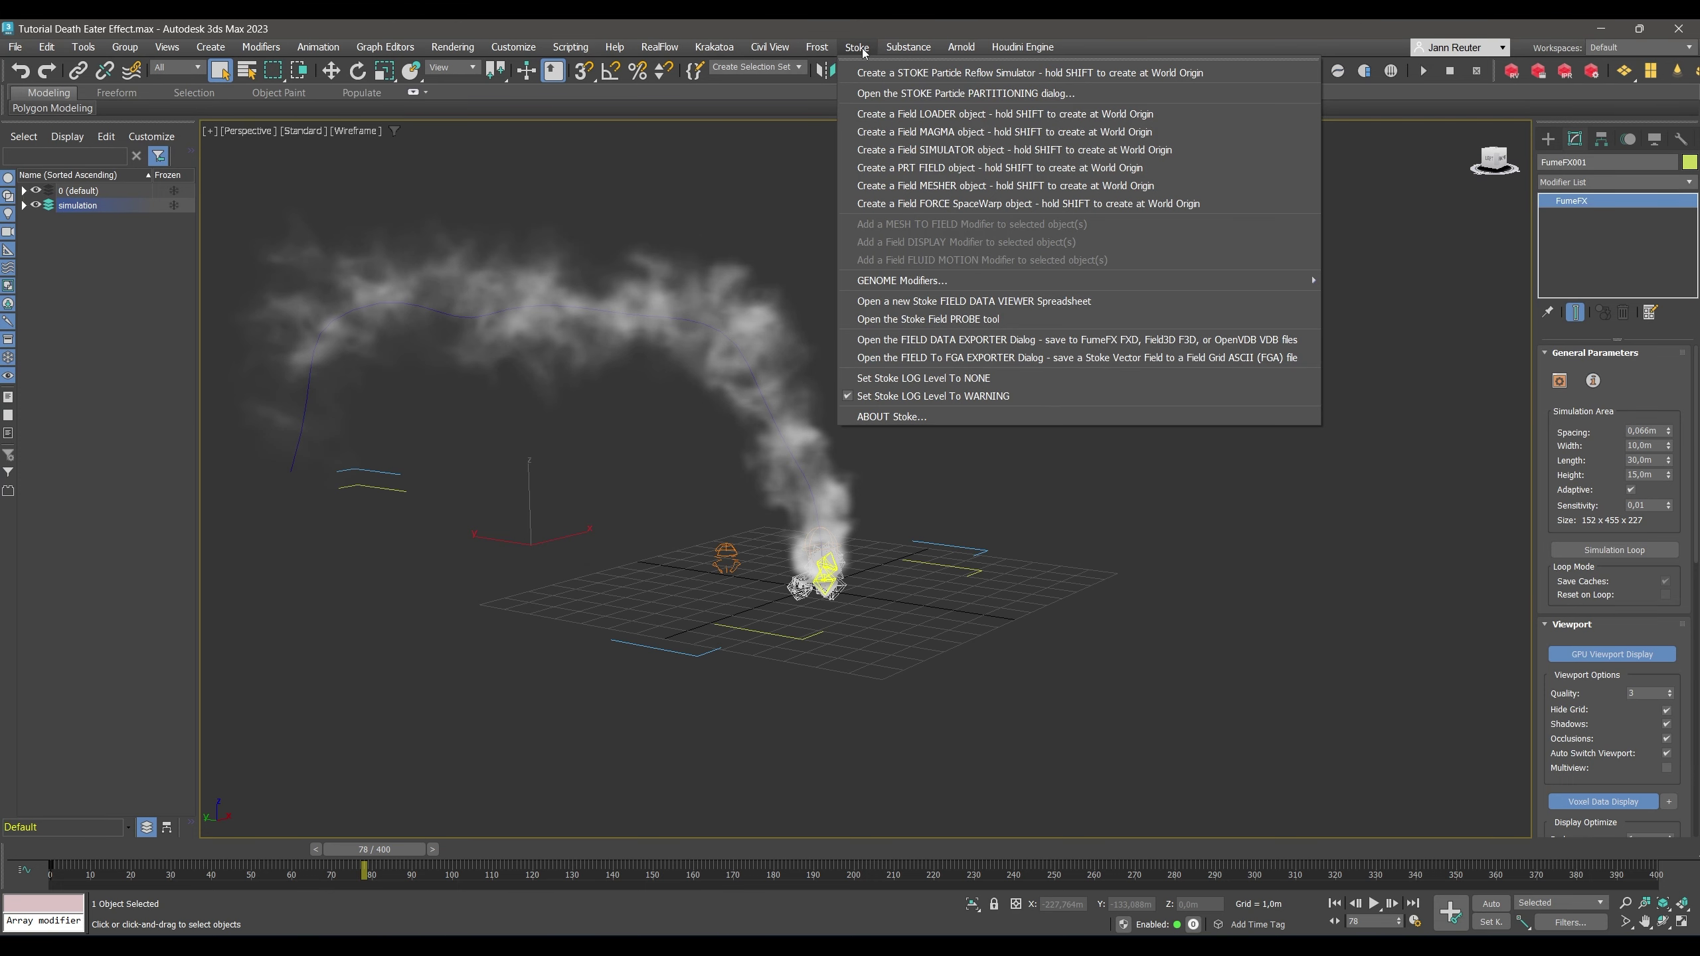
{"action": "left_click", "coordinate": [863, 72]}
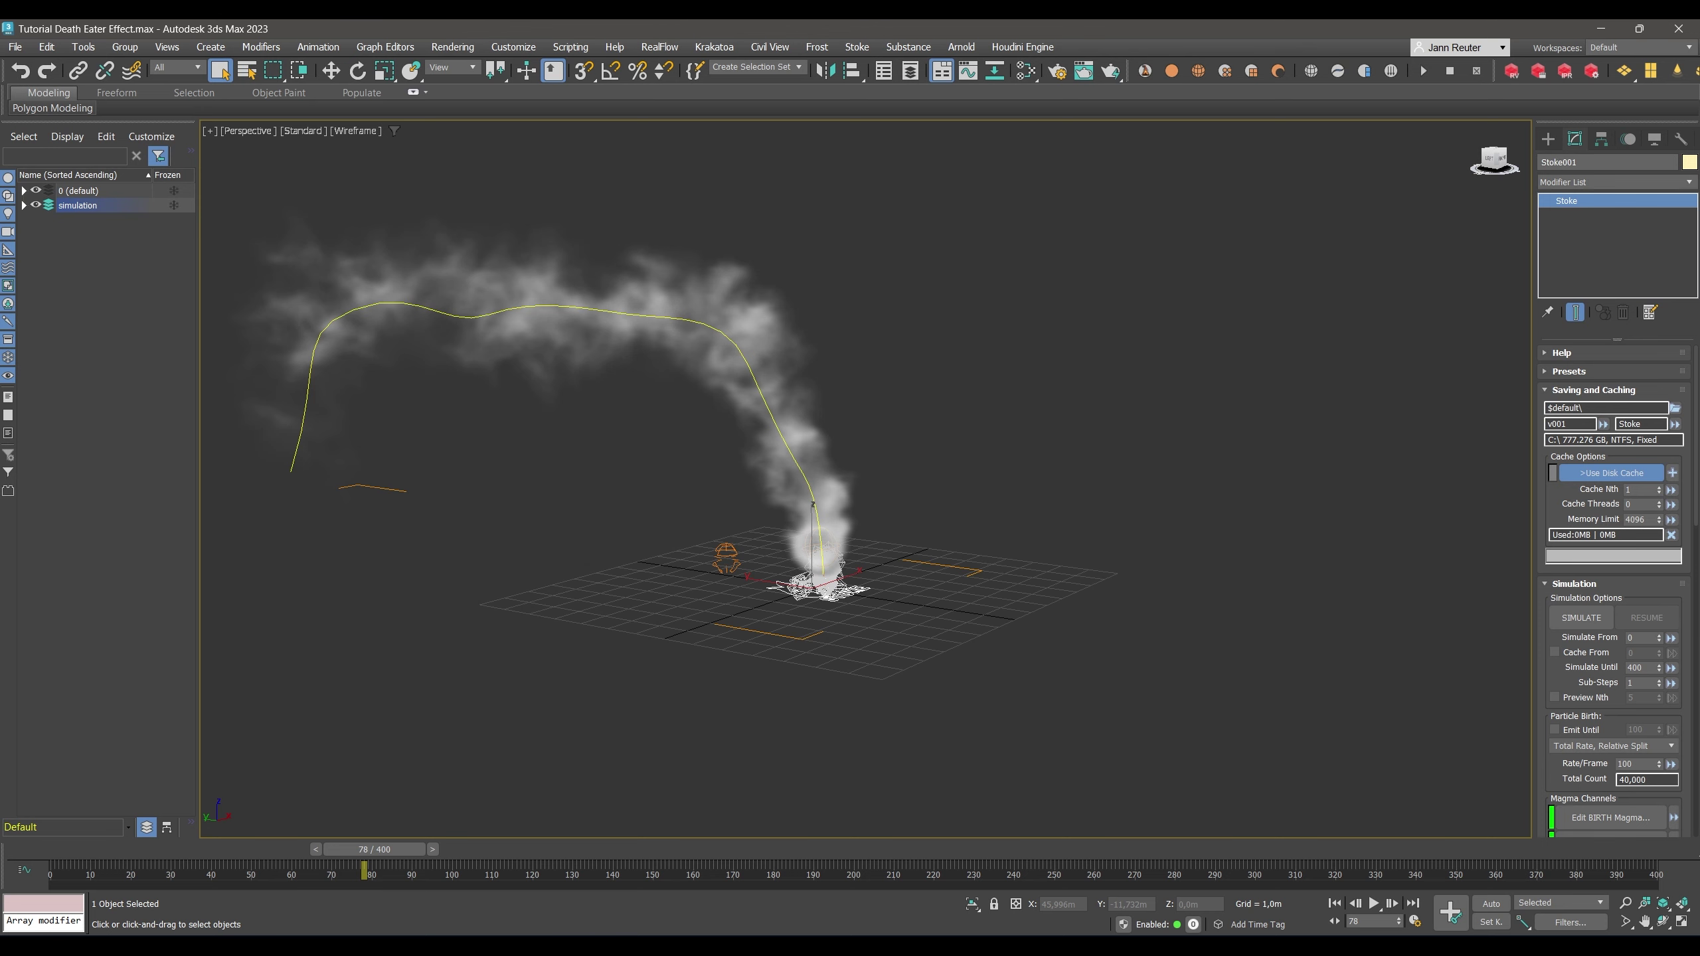
Review the Stoke simulator's particle birth, lifespan, distribution source and velocity field source settings.
{"action": "scroll", "coordinate": [1659, 550], "scroll_direction": "down", "scroll_amount": 5}
{"action": "scroll", "coordinate": [1659, 550], "scroll_direction": "down", "scroll_amount": 2}
{"action": "scroll", "coordinate": [1659, 550], "scroll_direction": "up", "scroll_amount": 3}
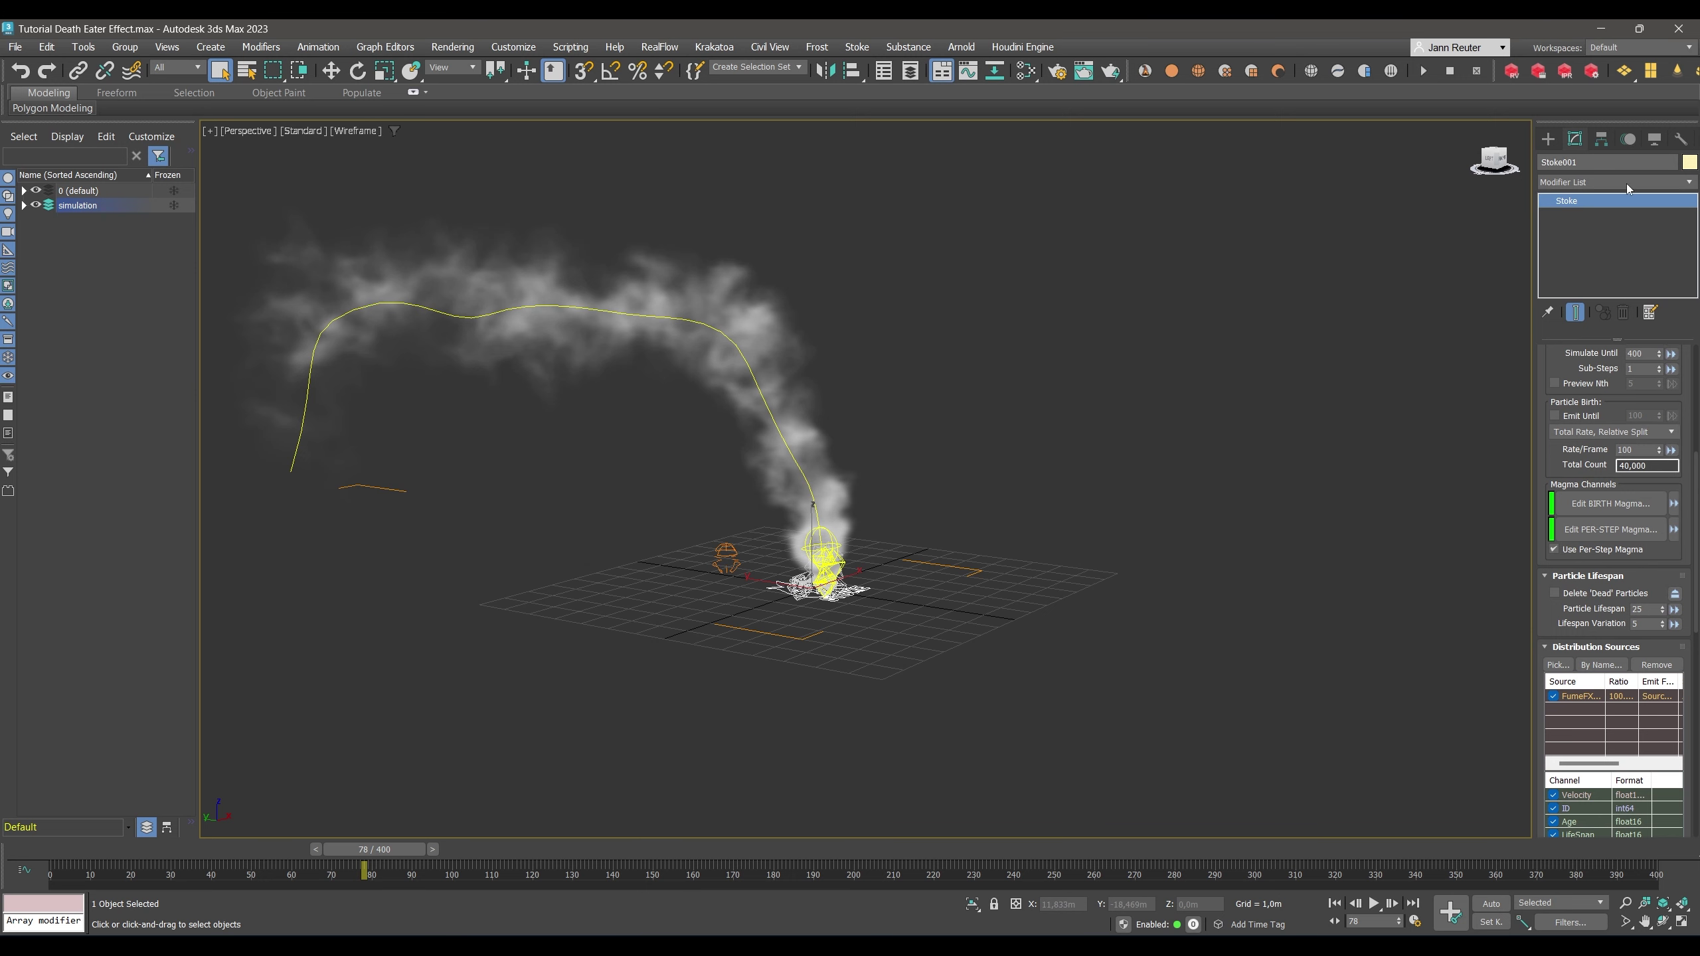
{"action": "scroll", "coordinate": [1684, 613], "scroll_direction": "down", "scroll_amount": 3}
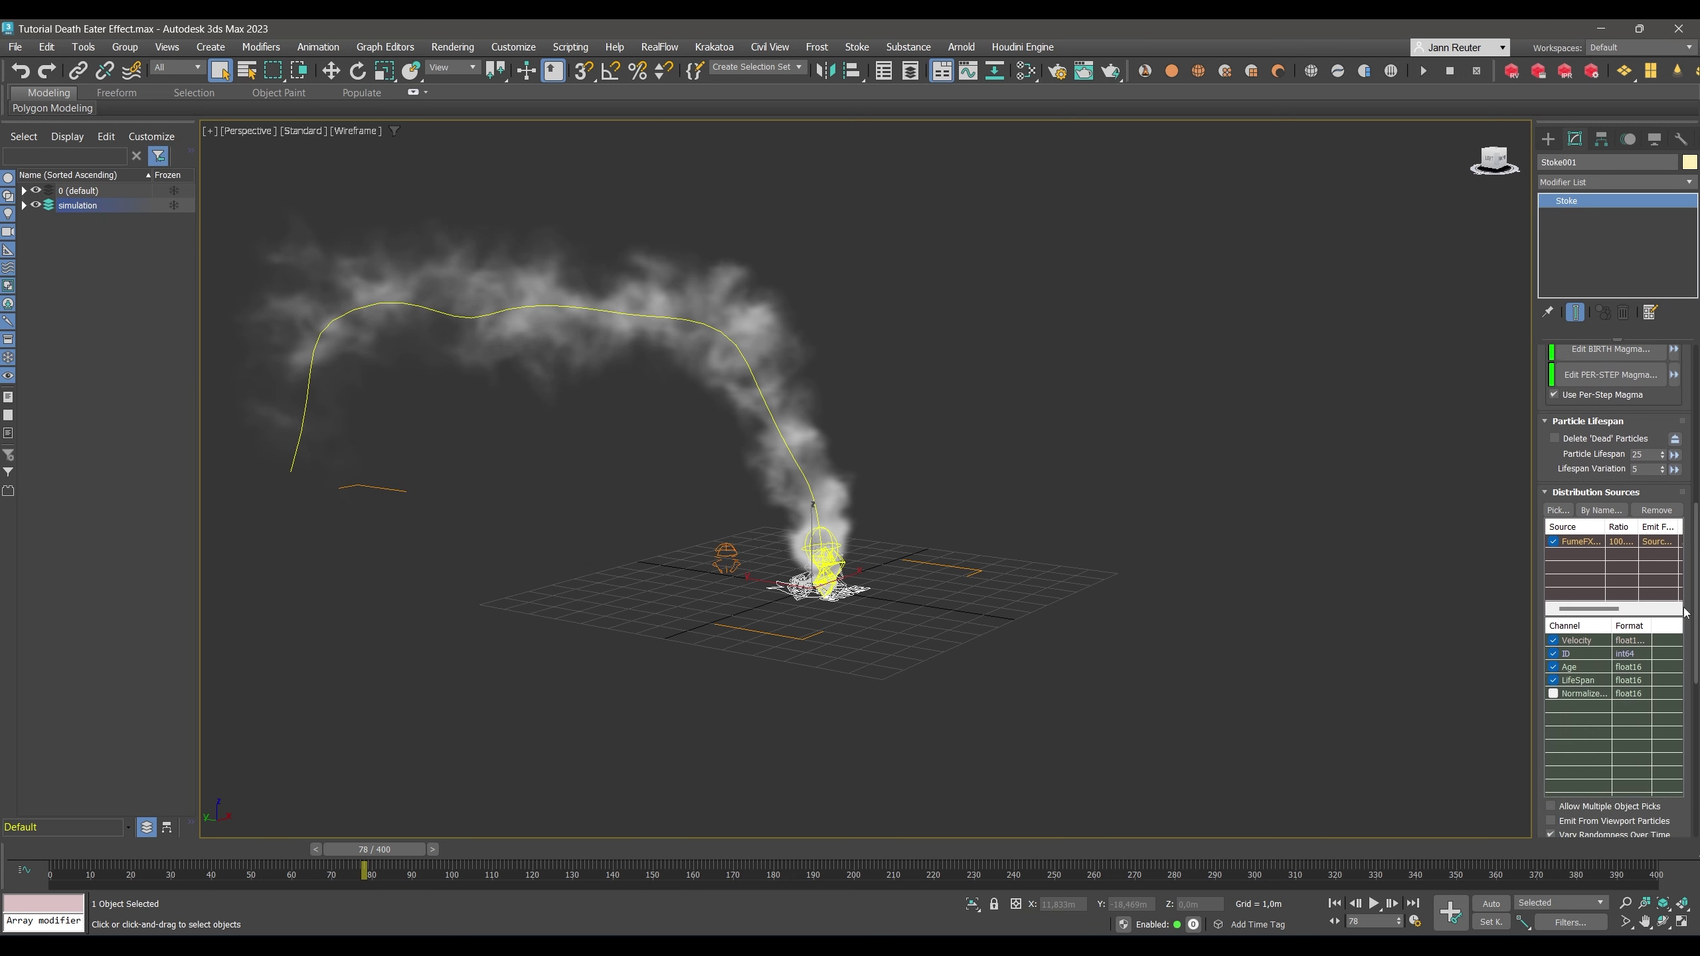
{"action": "scroll", "coordinate": [1684, 613], "scroll_direction": "down", "scroll_amount": 1}
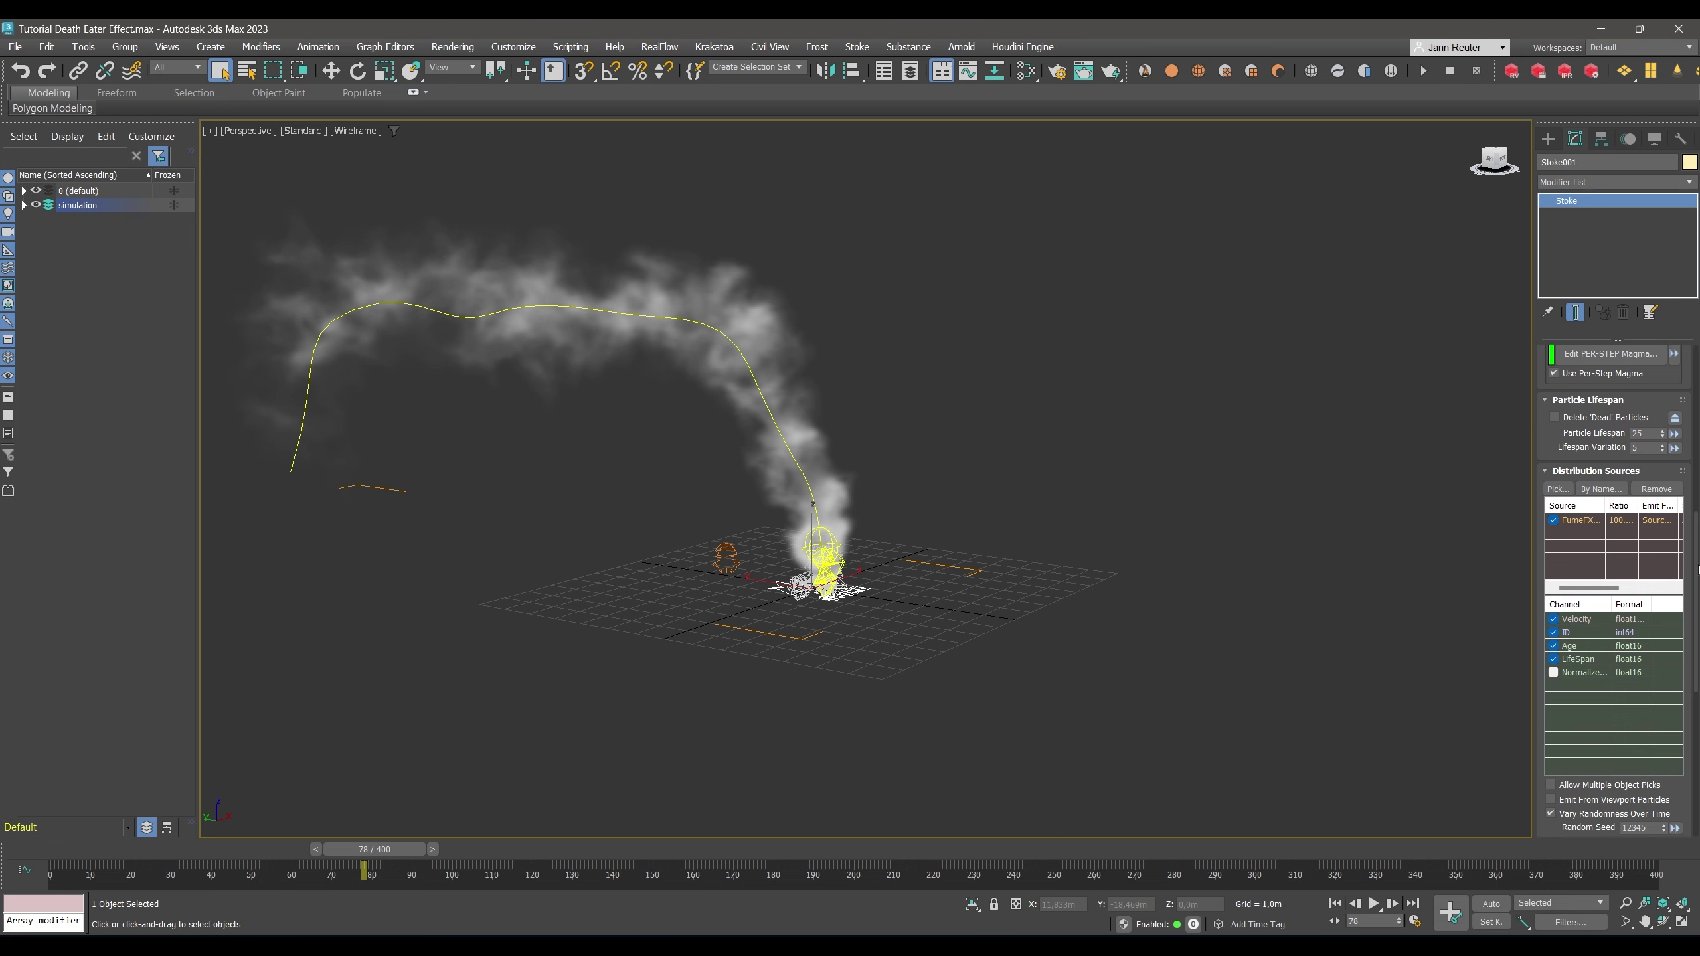
{"action": "scroll", "coordinate": [1623, 669], "scroll_direction": "down", "scroll_amount": 4}
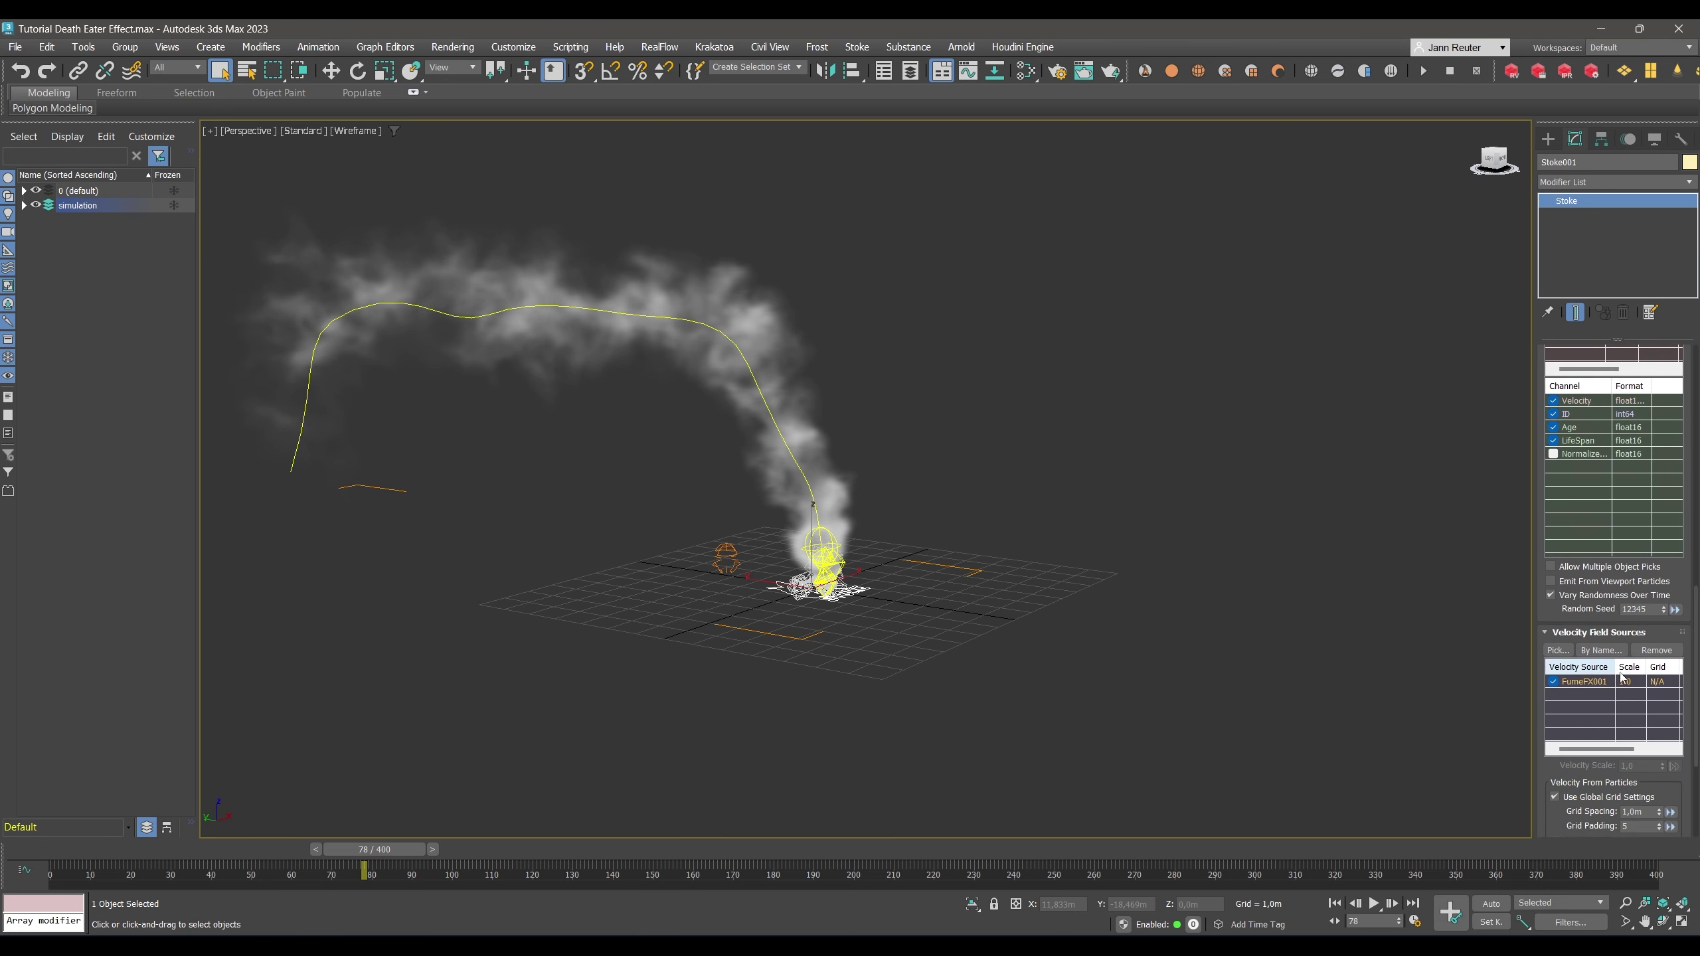
{"action": "scroll", "coordinate": [1612, 673], "scroll_direction": "up", "scroll_amount": 6}
{"action": "scroll", "coordinate": [1612, 674], "scroll_direction": "up", "scroll_amount": 2}
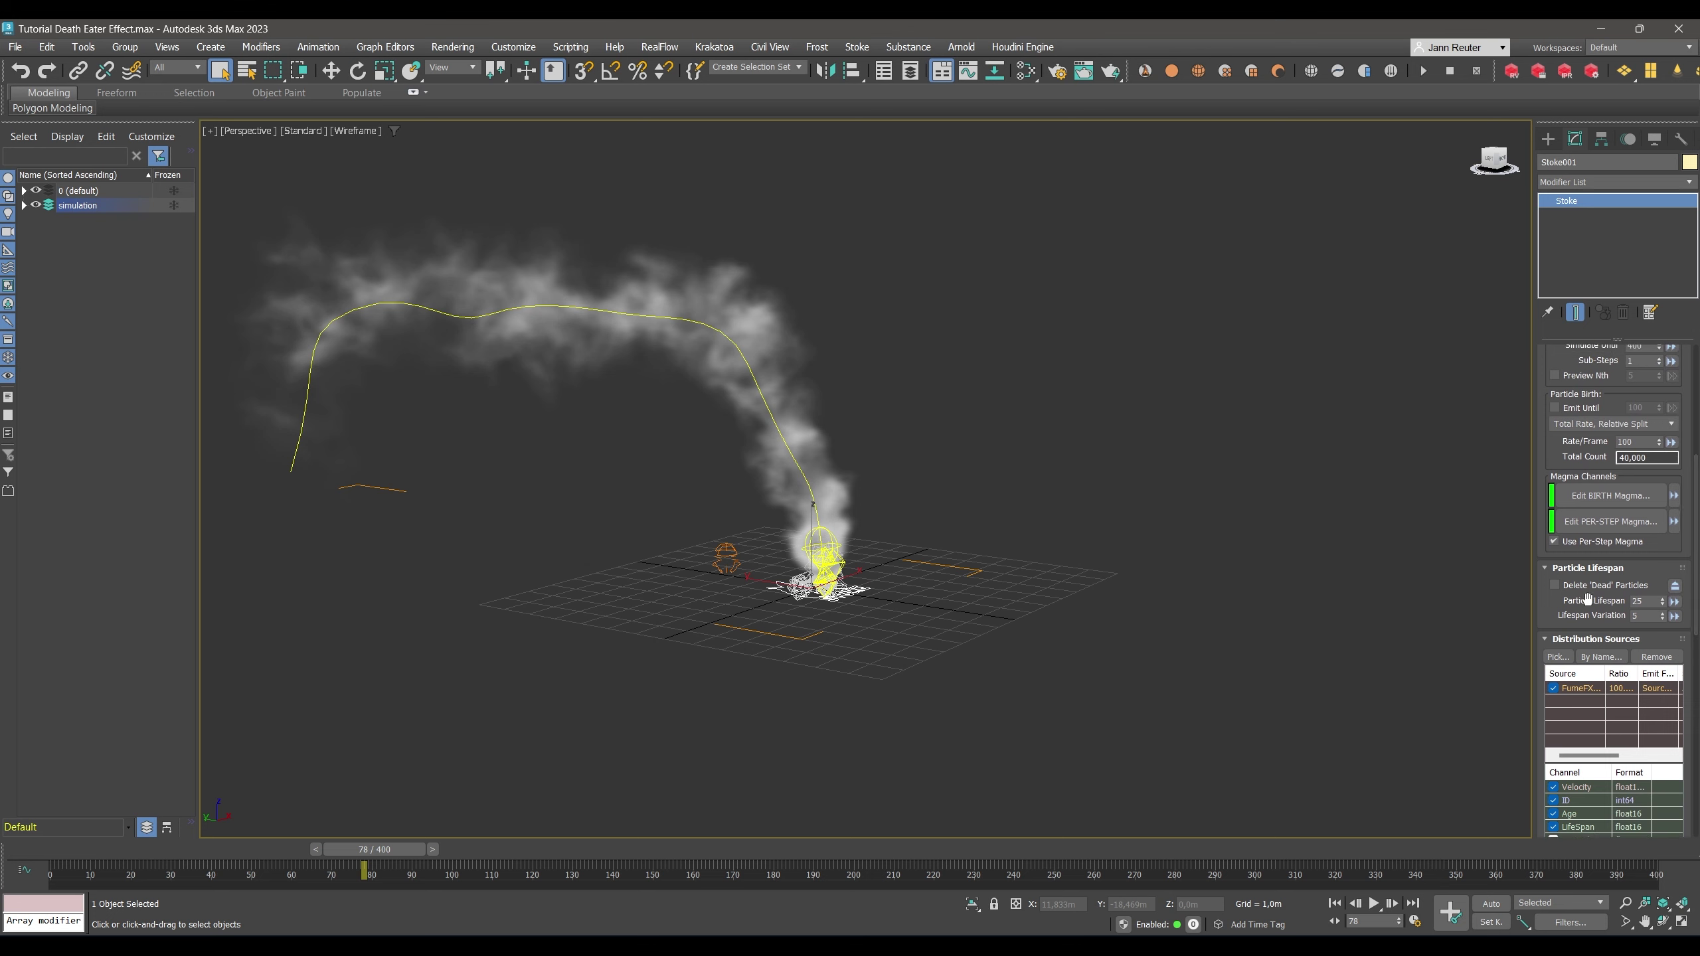
Enable deletion of dead particles in the Stoke simulator, with a particle lifespan of 80 and a lifespan variation of 10.
{"action": "left_click", "coordinate": [1554, 584]}
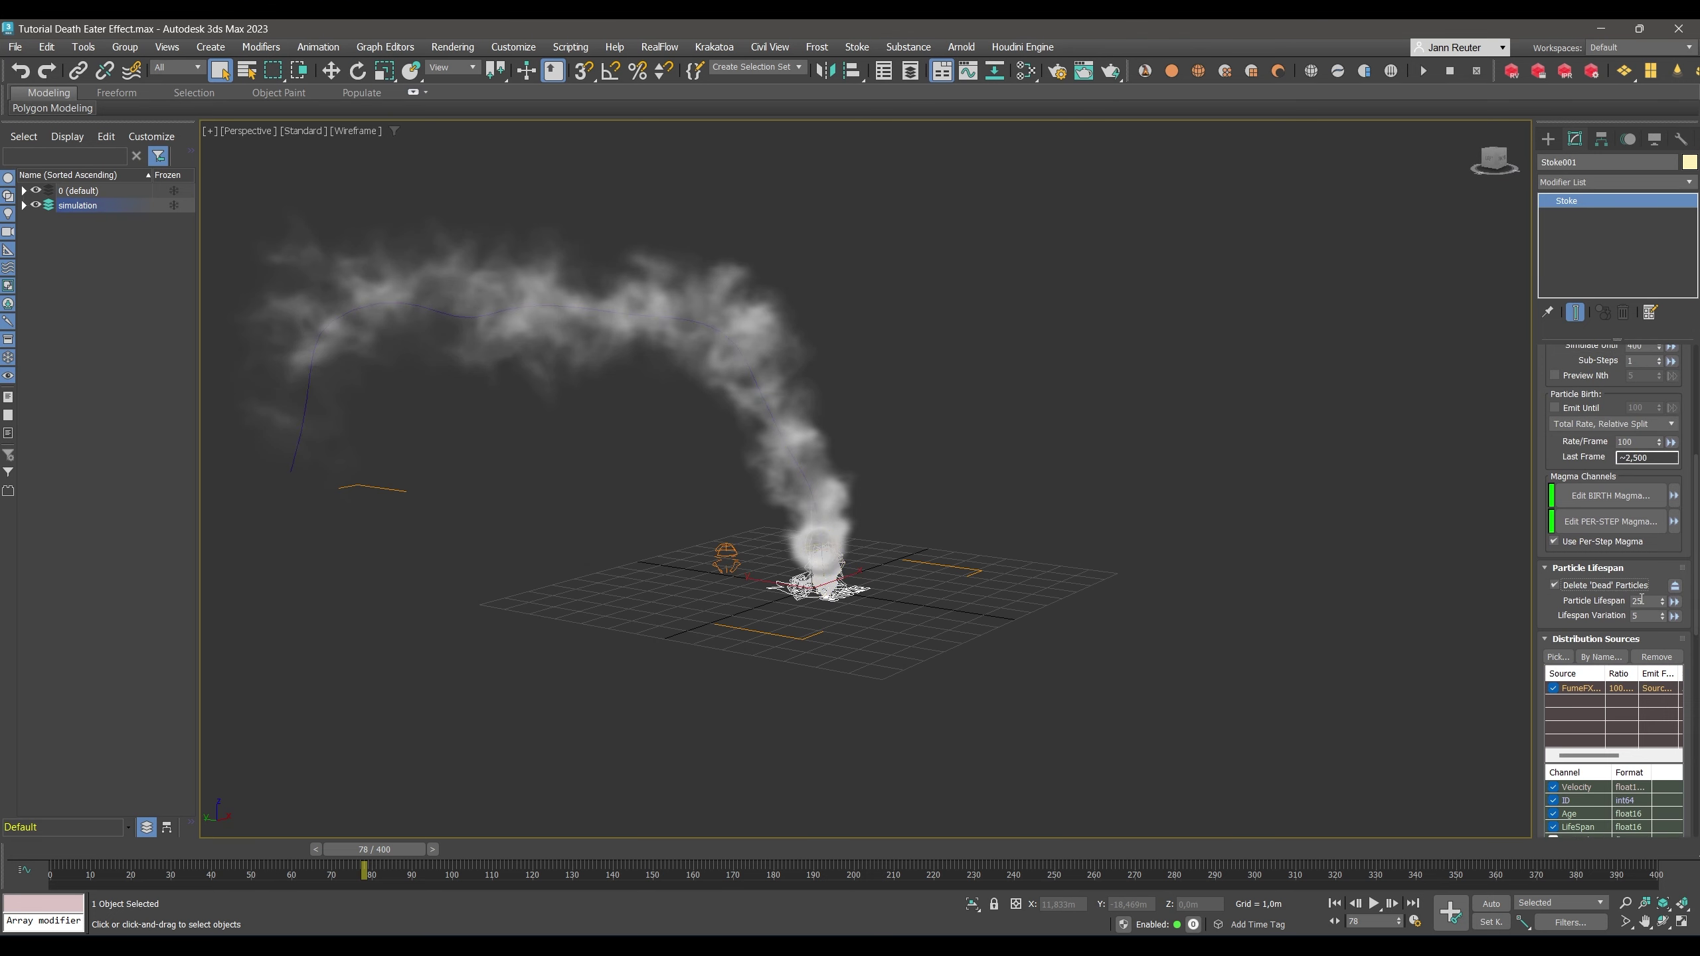
{"action": "left_click", "coordinate": [1650, 601]}
{"action": "left_click", "coordinate": [1645, 616]}
{"action": "type", "text": "10"}
{"action": "key", "text": "Return"}
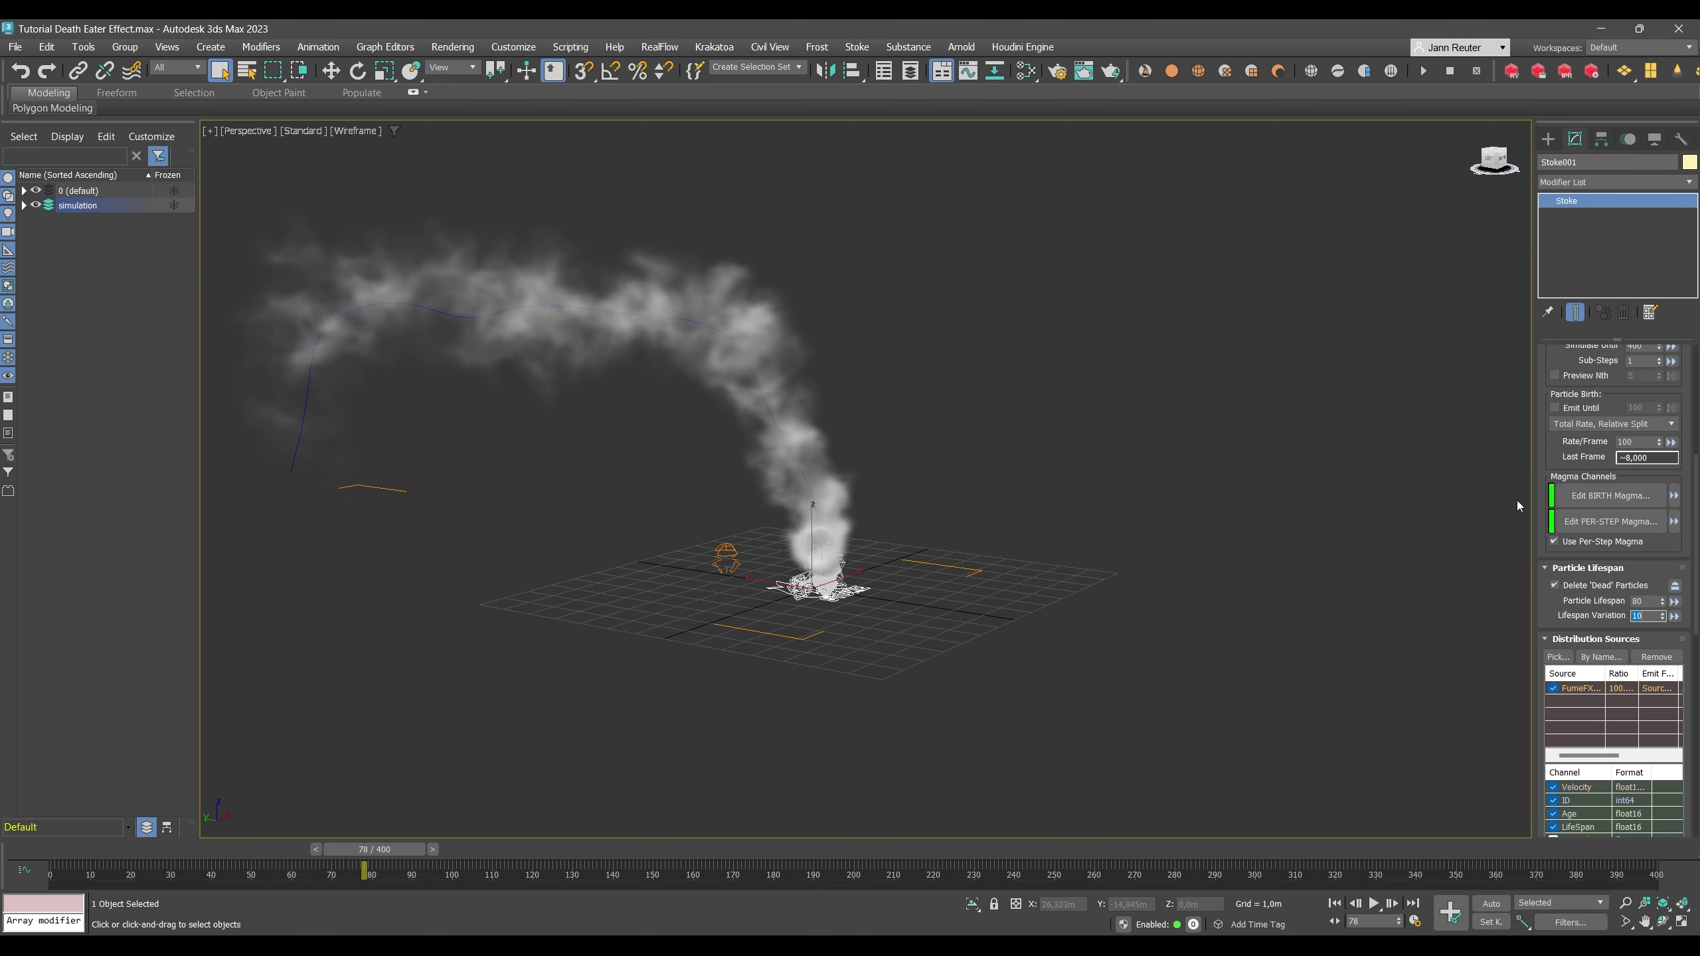
In the Stoke BIRTH Magma flow, add an InputField node fed by a Position InputChannel node.
{"action": "left_click", "coordinate": [1631, 497]}
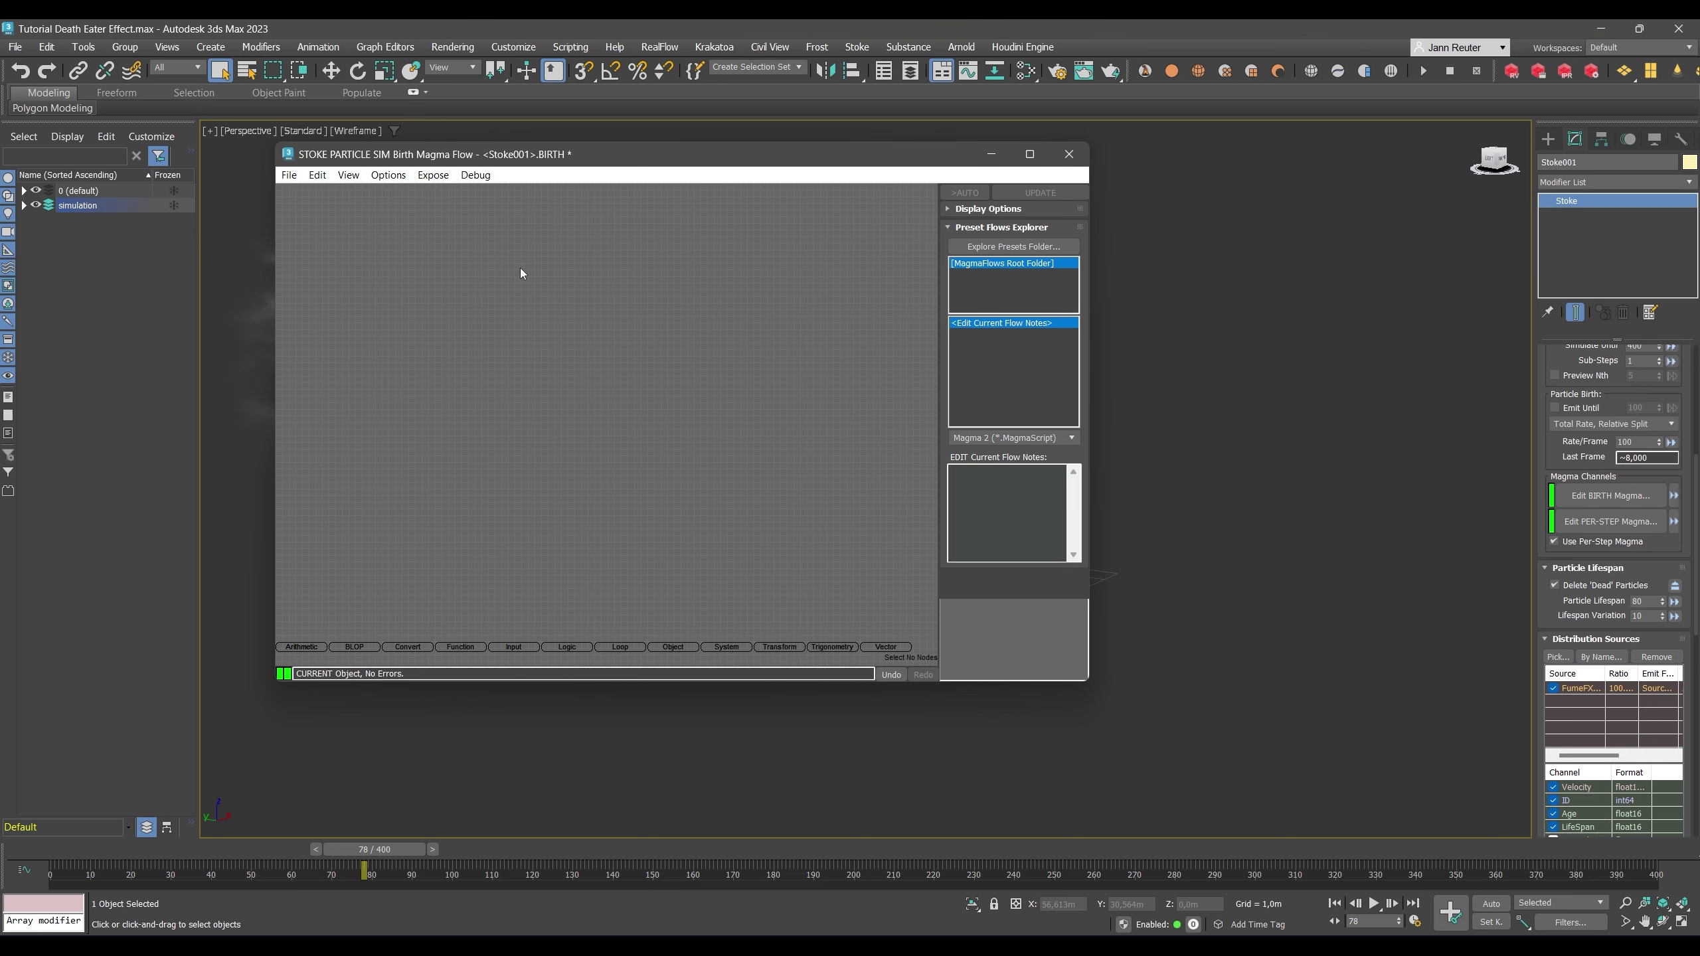
{"action": "key", "text": "i"}
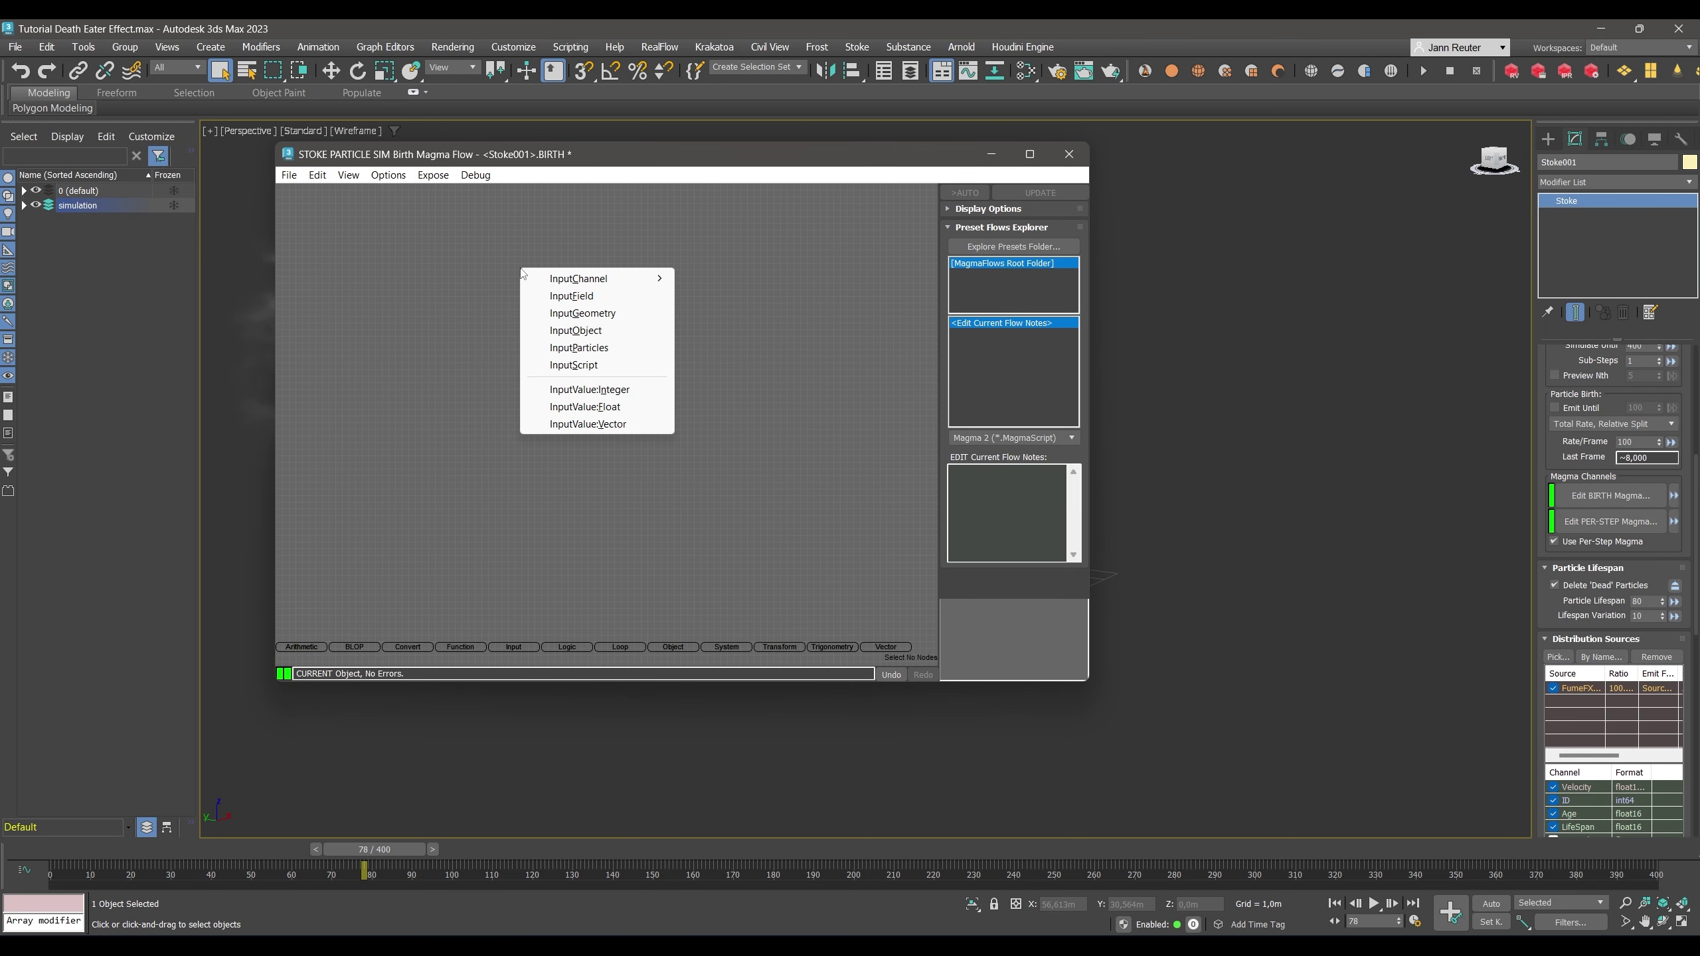
{"action": "left_click", "coordinate": [566, 296]}
{"action": "left_click_drag", "start_coordinate": [572, 314], "coordinate": [467, 329]}
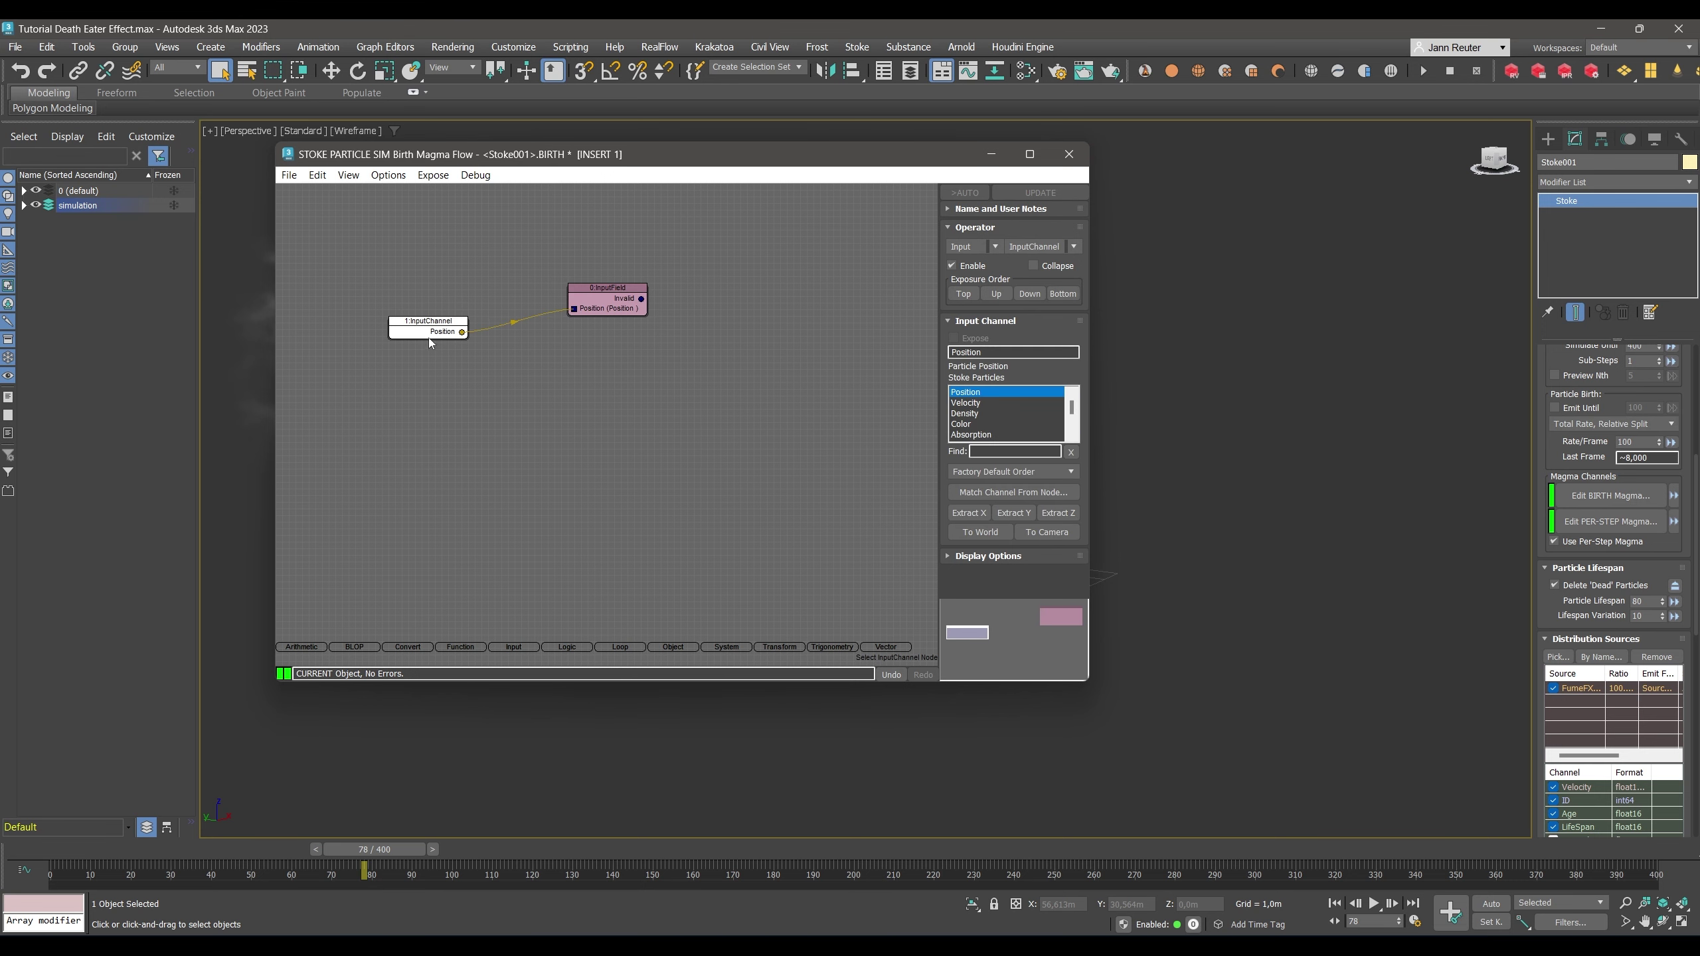
Assign FumeFX001 as the field object of the InputField node.
{"action": "left_click", "coordinate": [598, 311]}
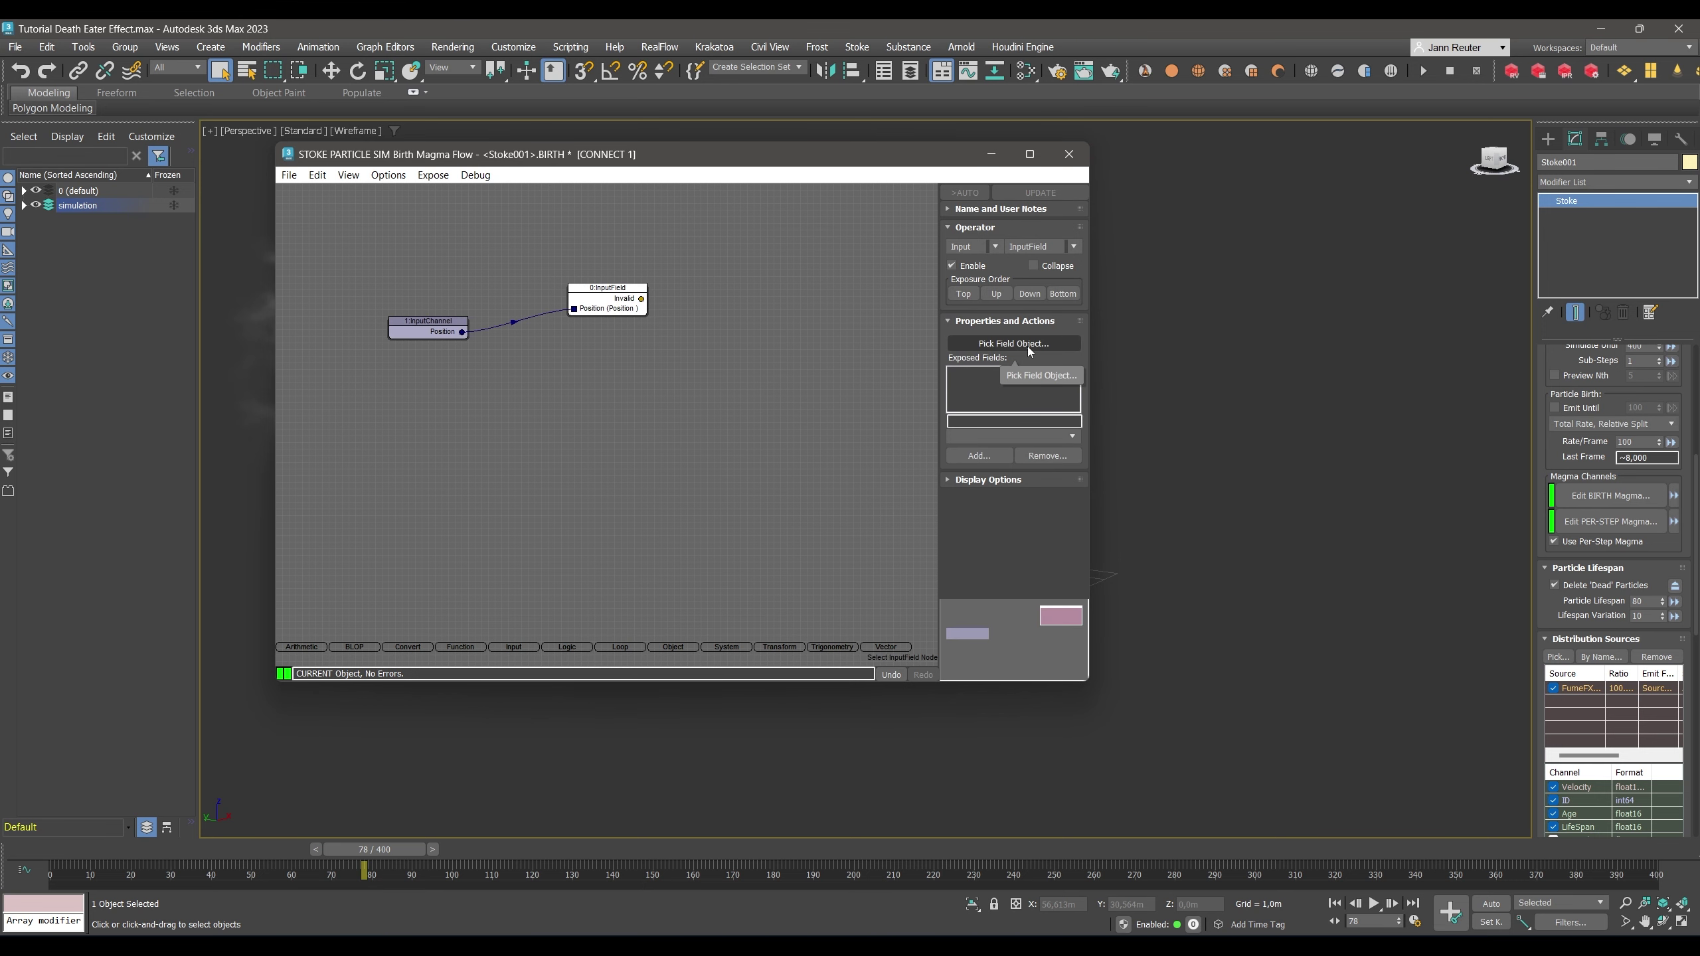
{"action": "left_click", "coordinate": [1028, 346]}
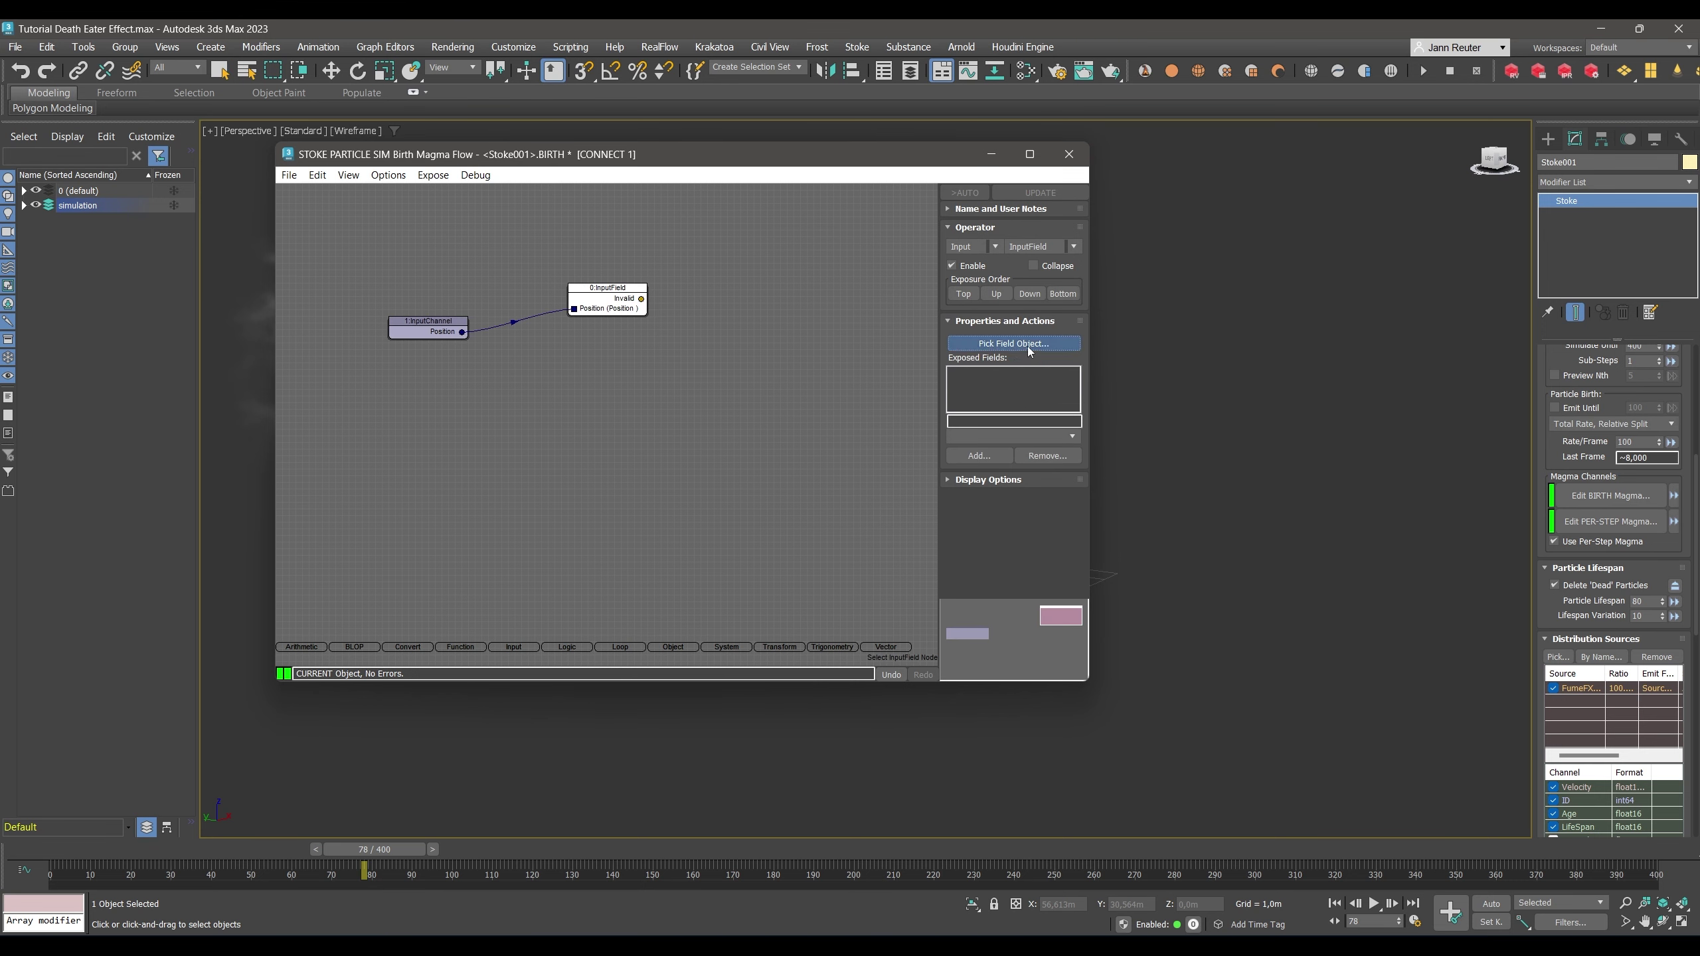
{"action": "left_click", "coordinate": [24, 206]}
{"action": "left_click", "coordinate": [93, 249]}
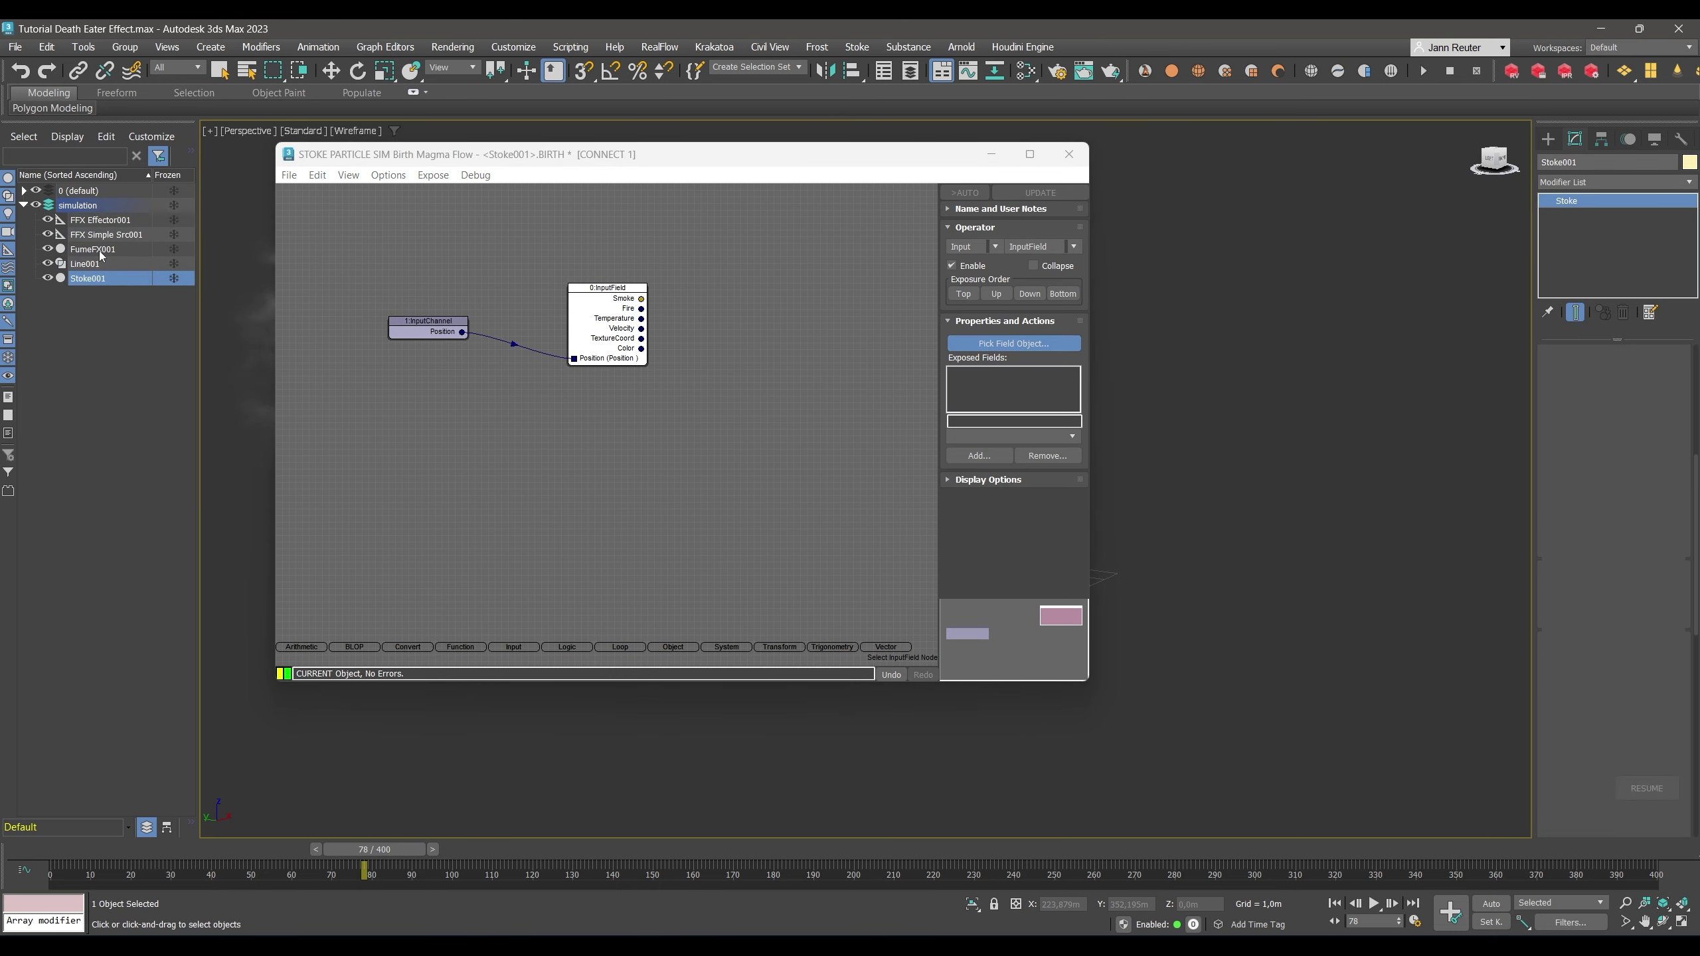
Remove the Color, Velocity, TextureCoord, Temperature and Fire fields from the InputField node, keeping only Smoke exposed.
{"action": "scroll", "coordinate": [1006, 399], "scroll_direction": "down", "scroll_amount": 2}
{"action": "left_click", "coordinate": [985, 406]}
{"action": "left_click", "coordinate": [1044, 455]}
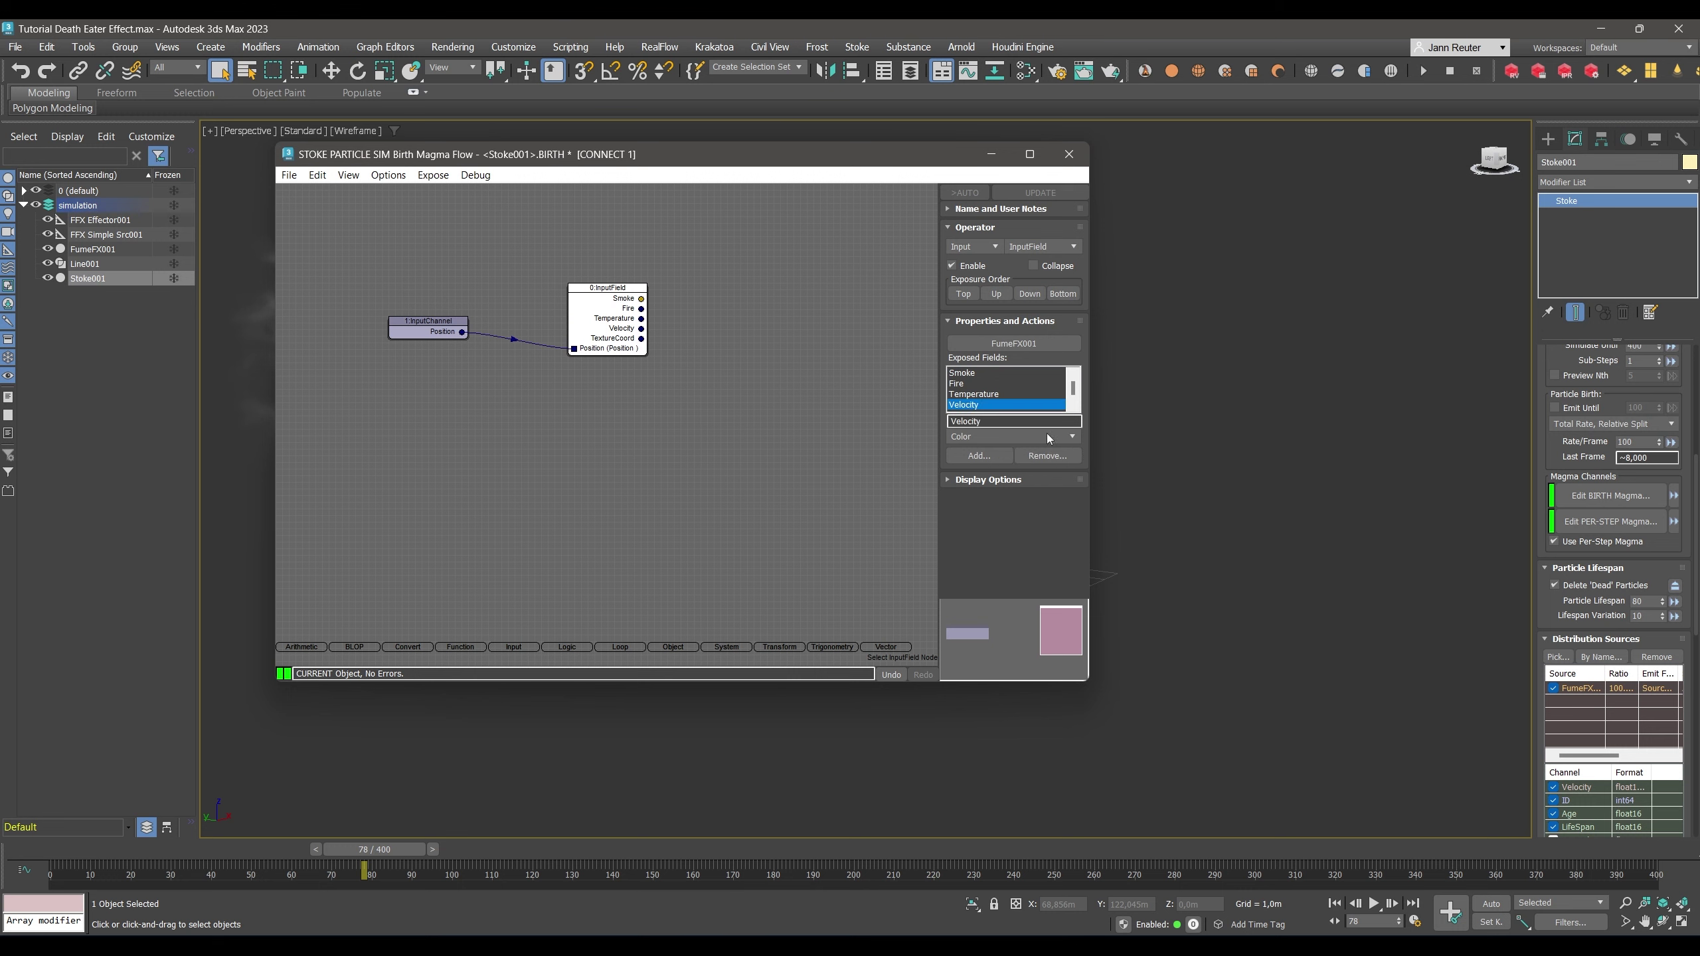
{"action": "left_click", "coordinate": [1065, 458]}
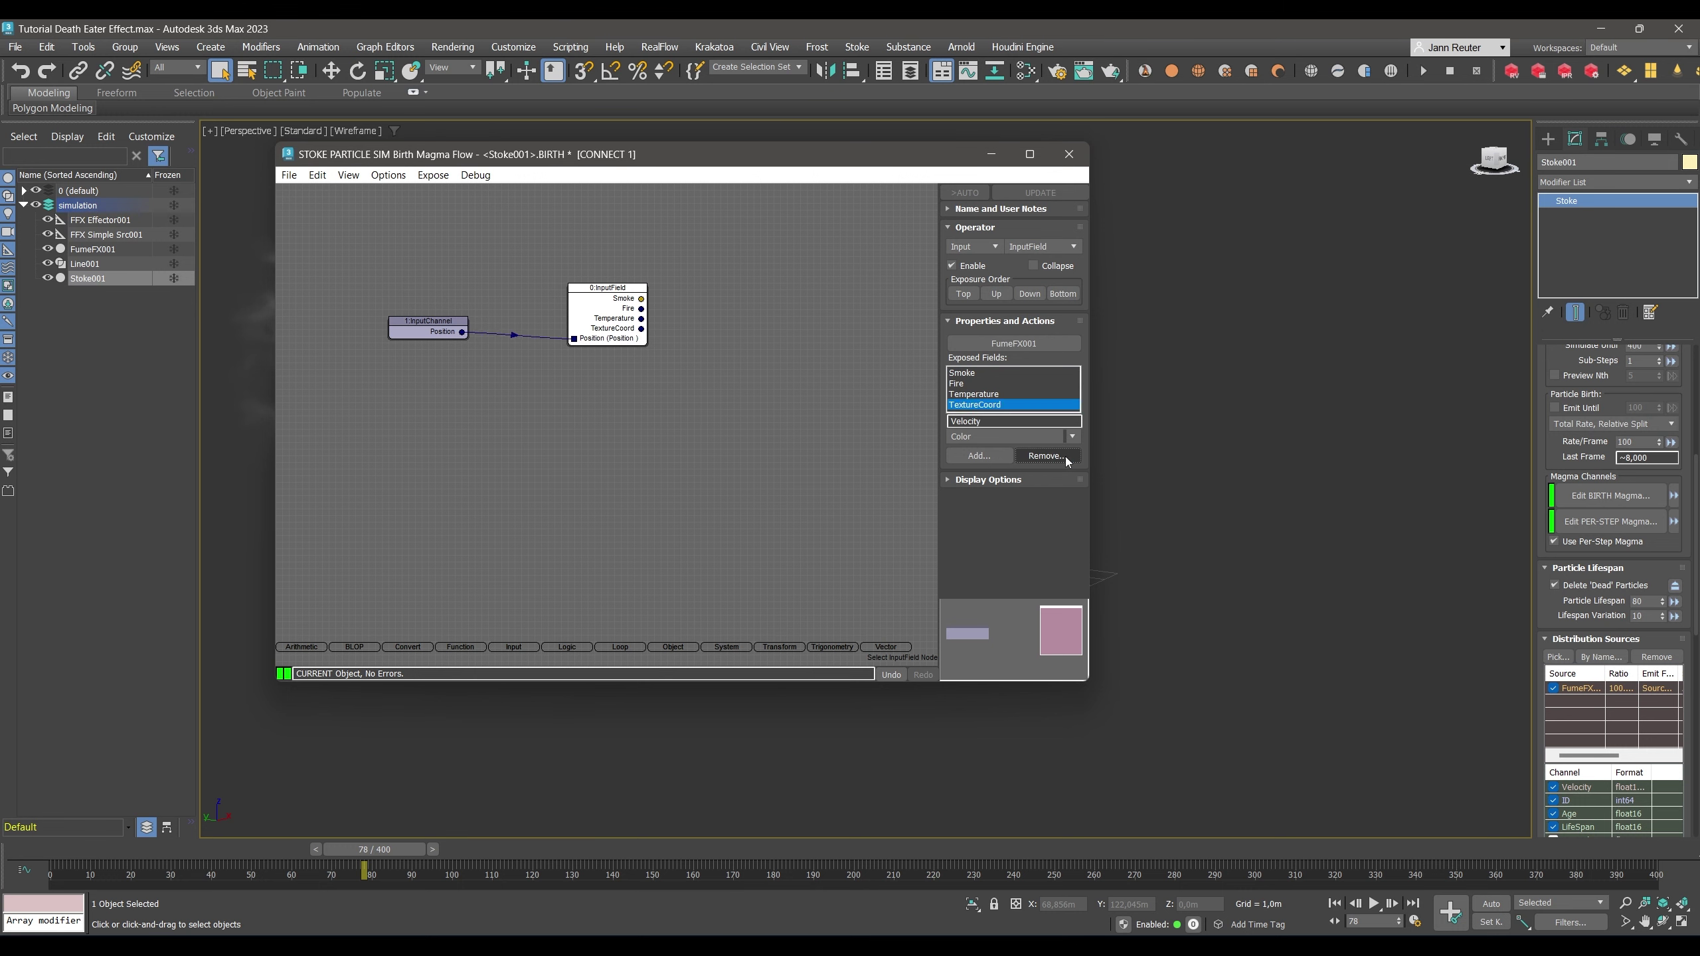
{"action": "left_click", "coordinate": [1065, 458]}
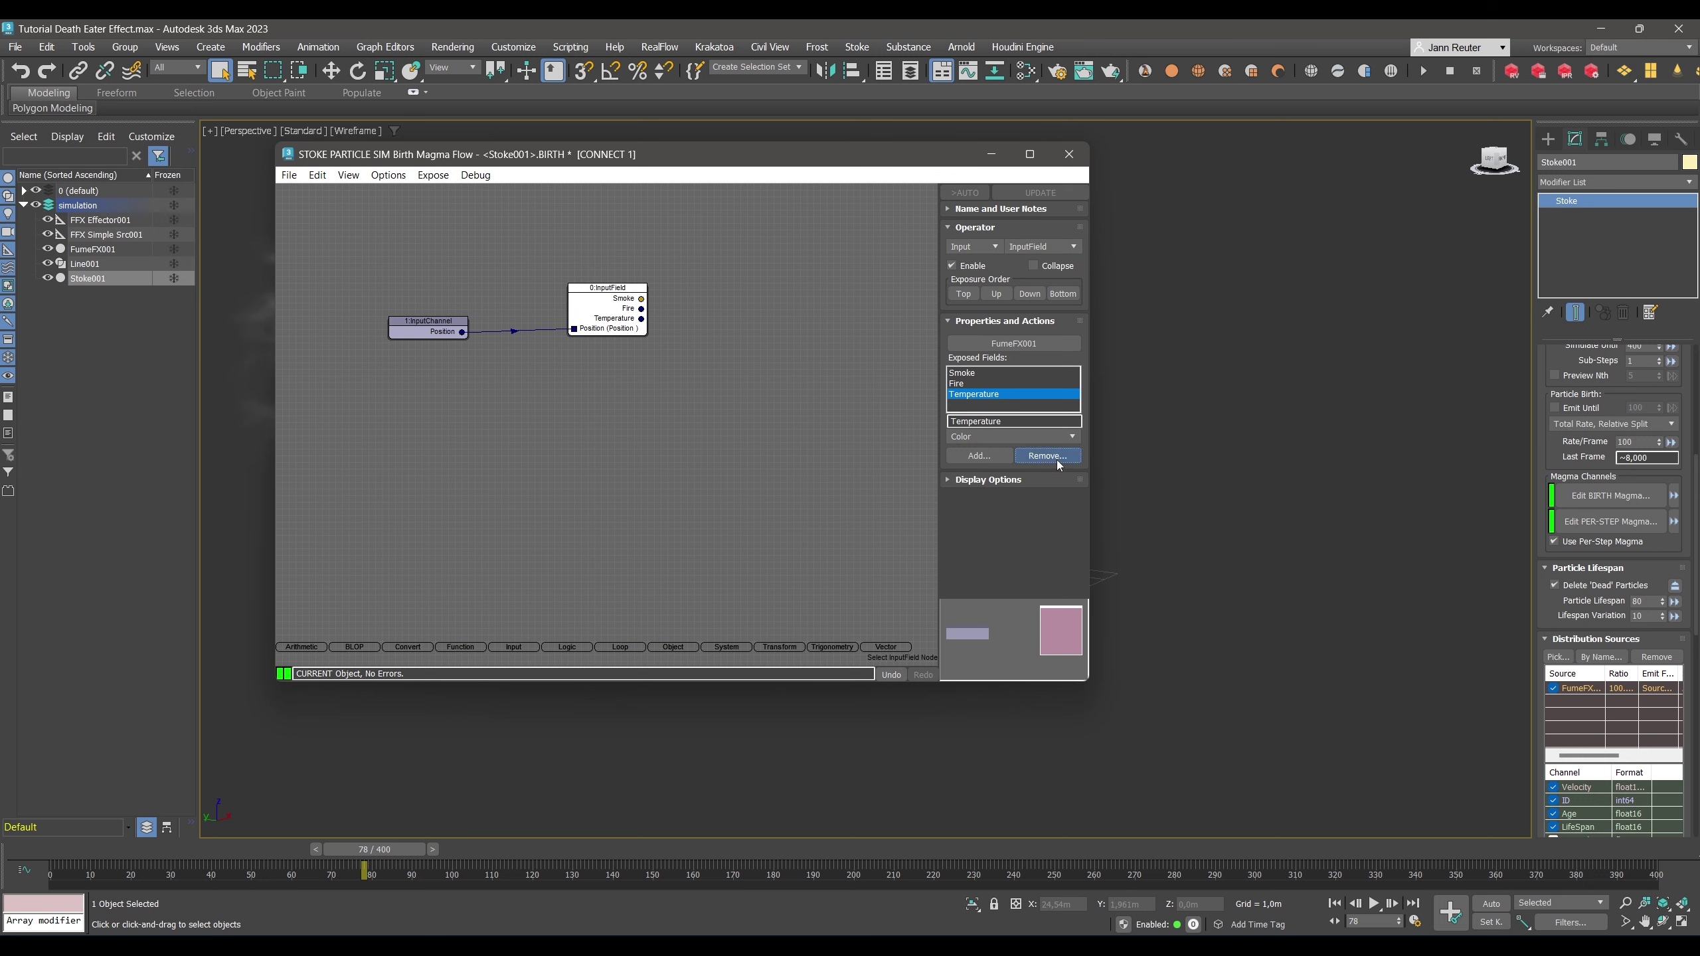
{"action": "left_click", "coordinate": [1057, 460]}
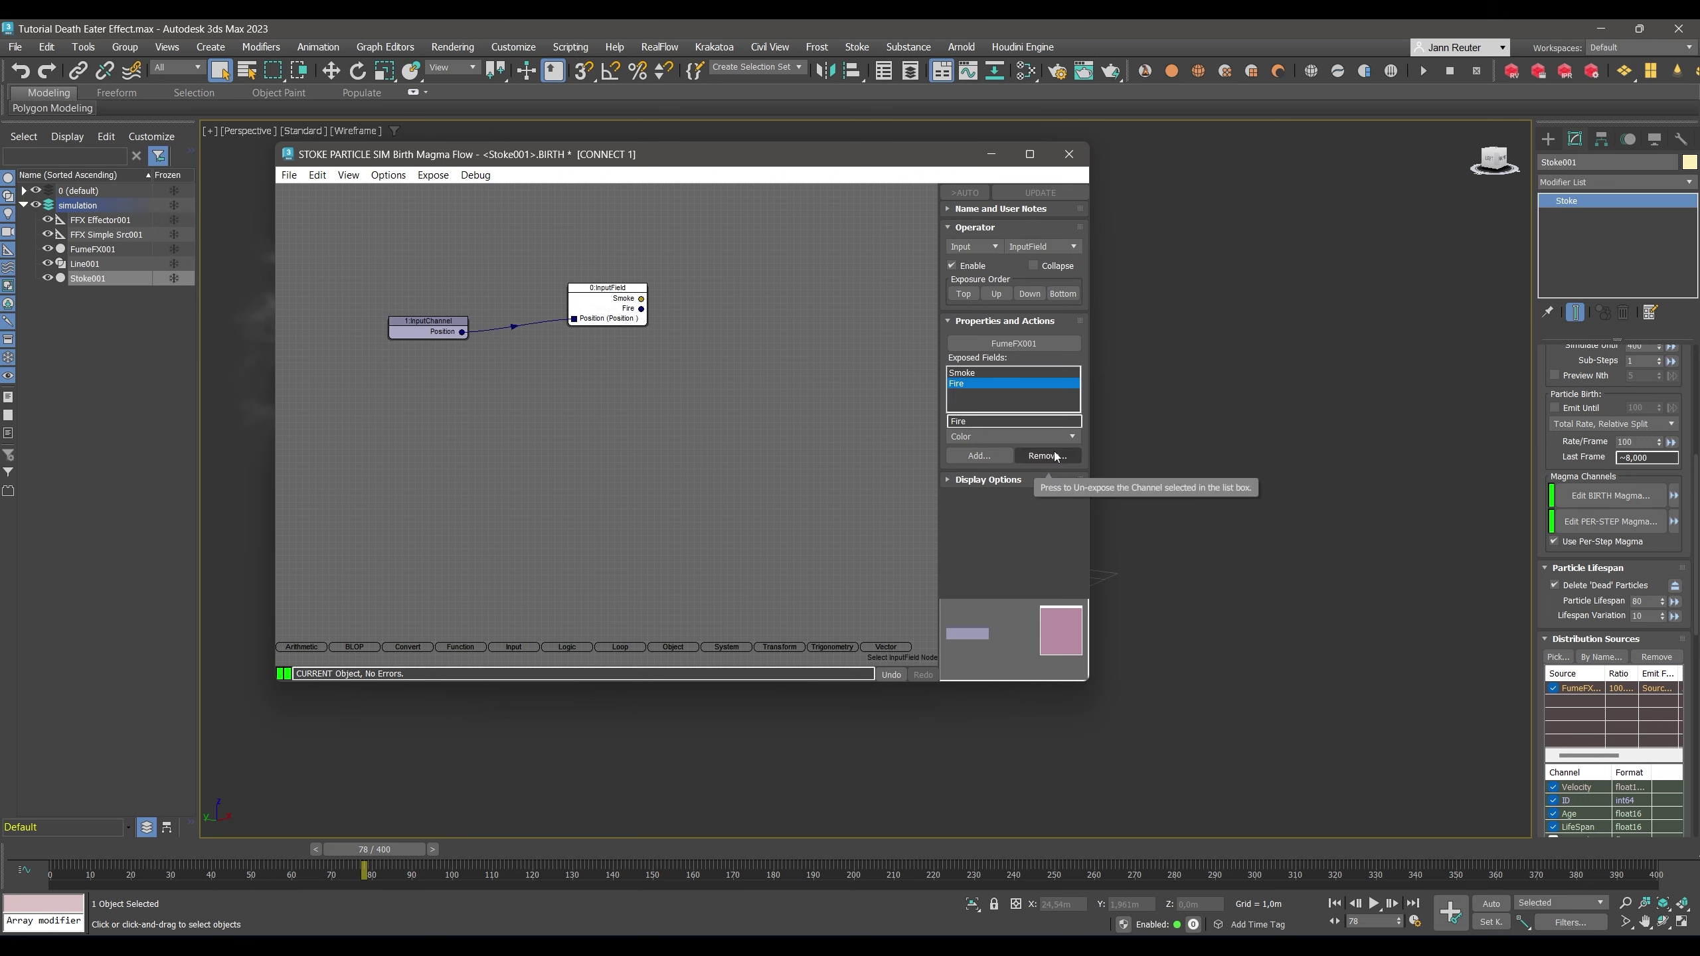
{"action": "left_click", "coordinate": [1042, 458]}
{"action": "left_click", "coordinate": [972, 374]}
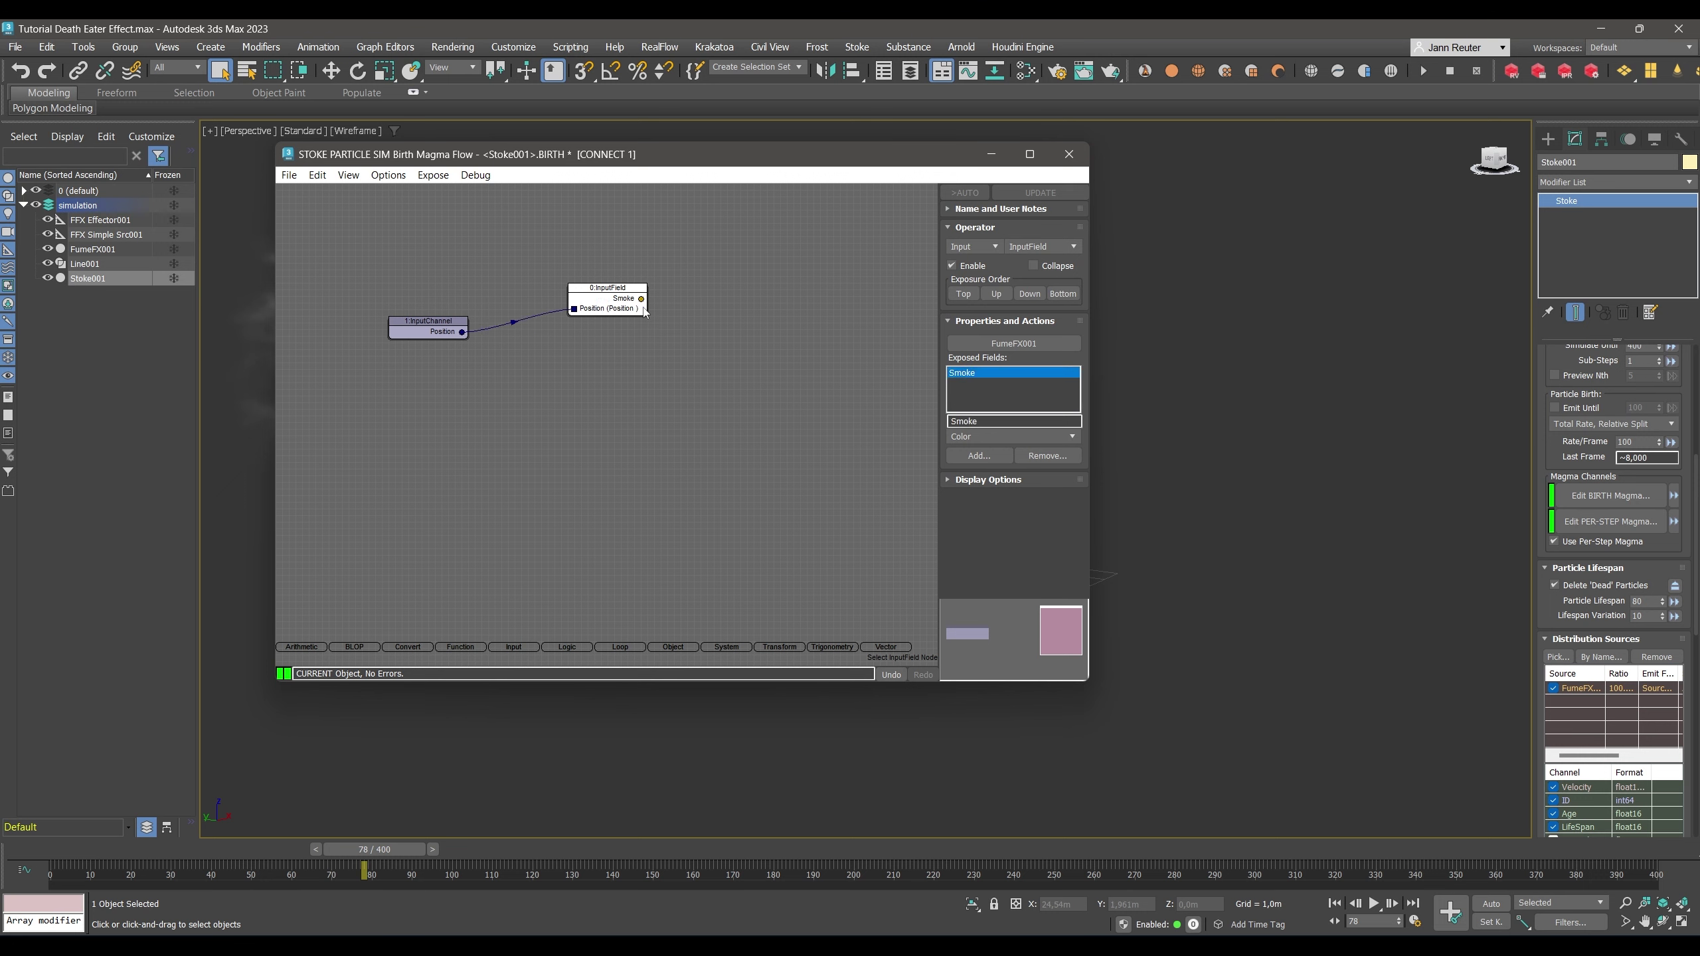
Connect the InputField node's Smoke output to a new Output node writing the Density channel.
{"action": "left_click_drag", "start_coordinate": [734, 258], "coordinate": [834, 215]}
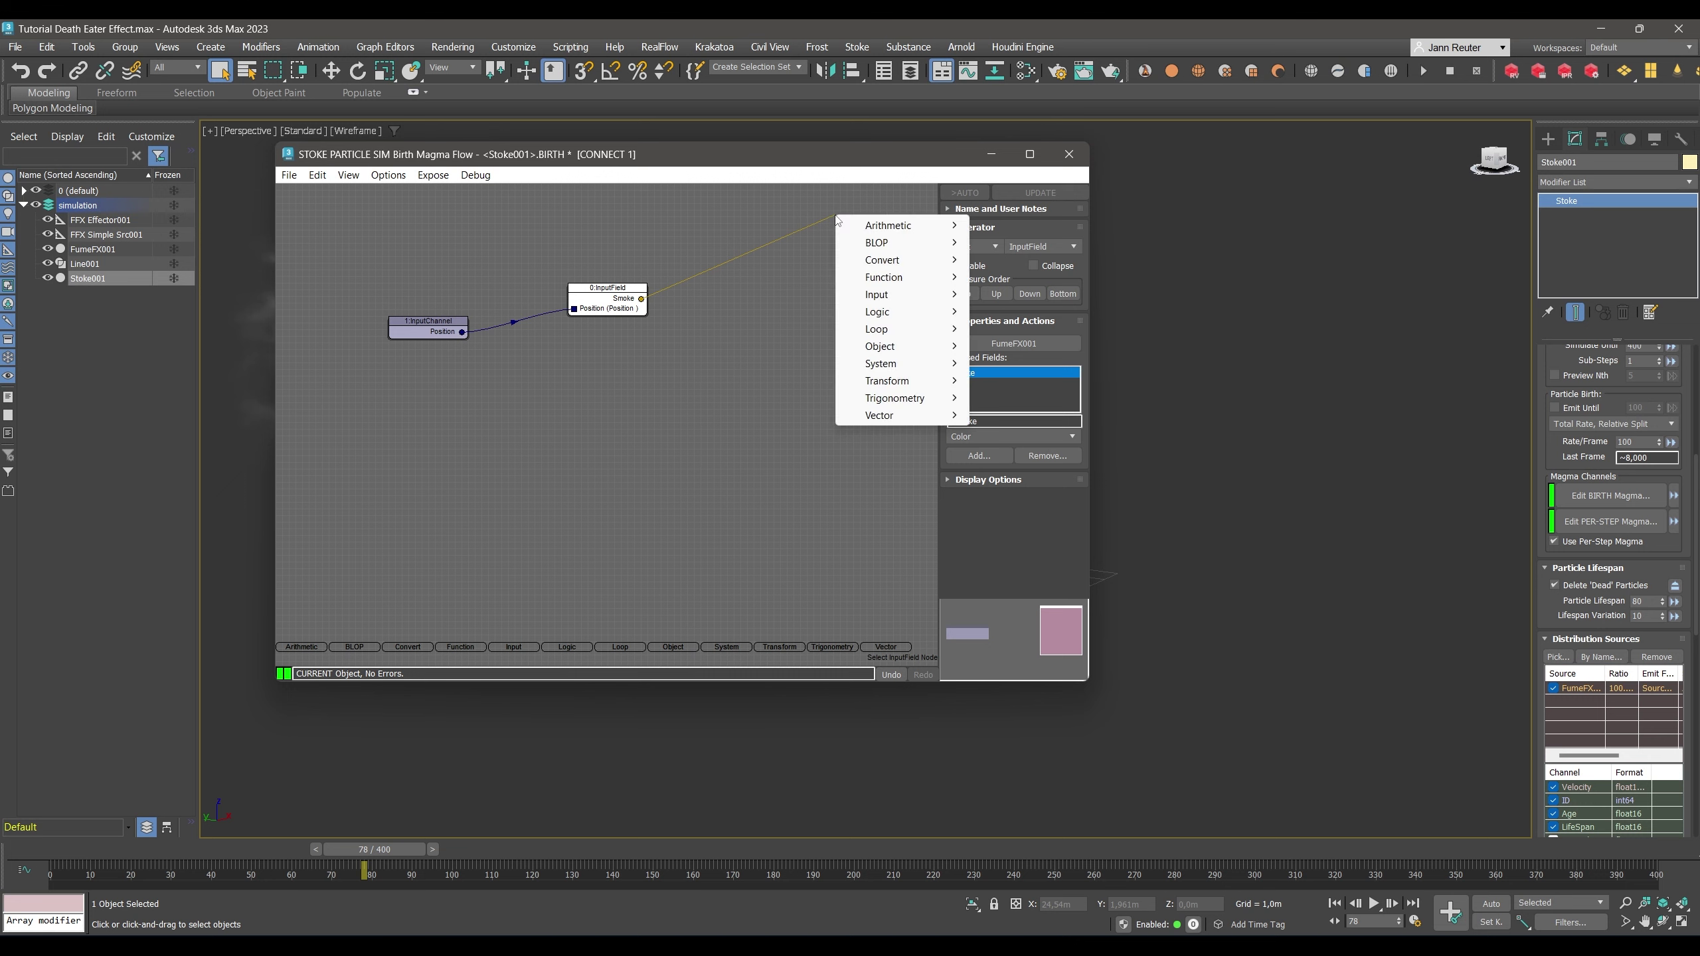
{"action": "mouse_move", "coordinate": [895, 372]}
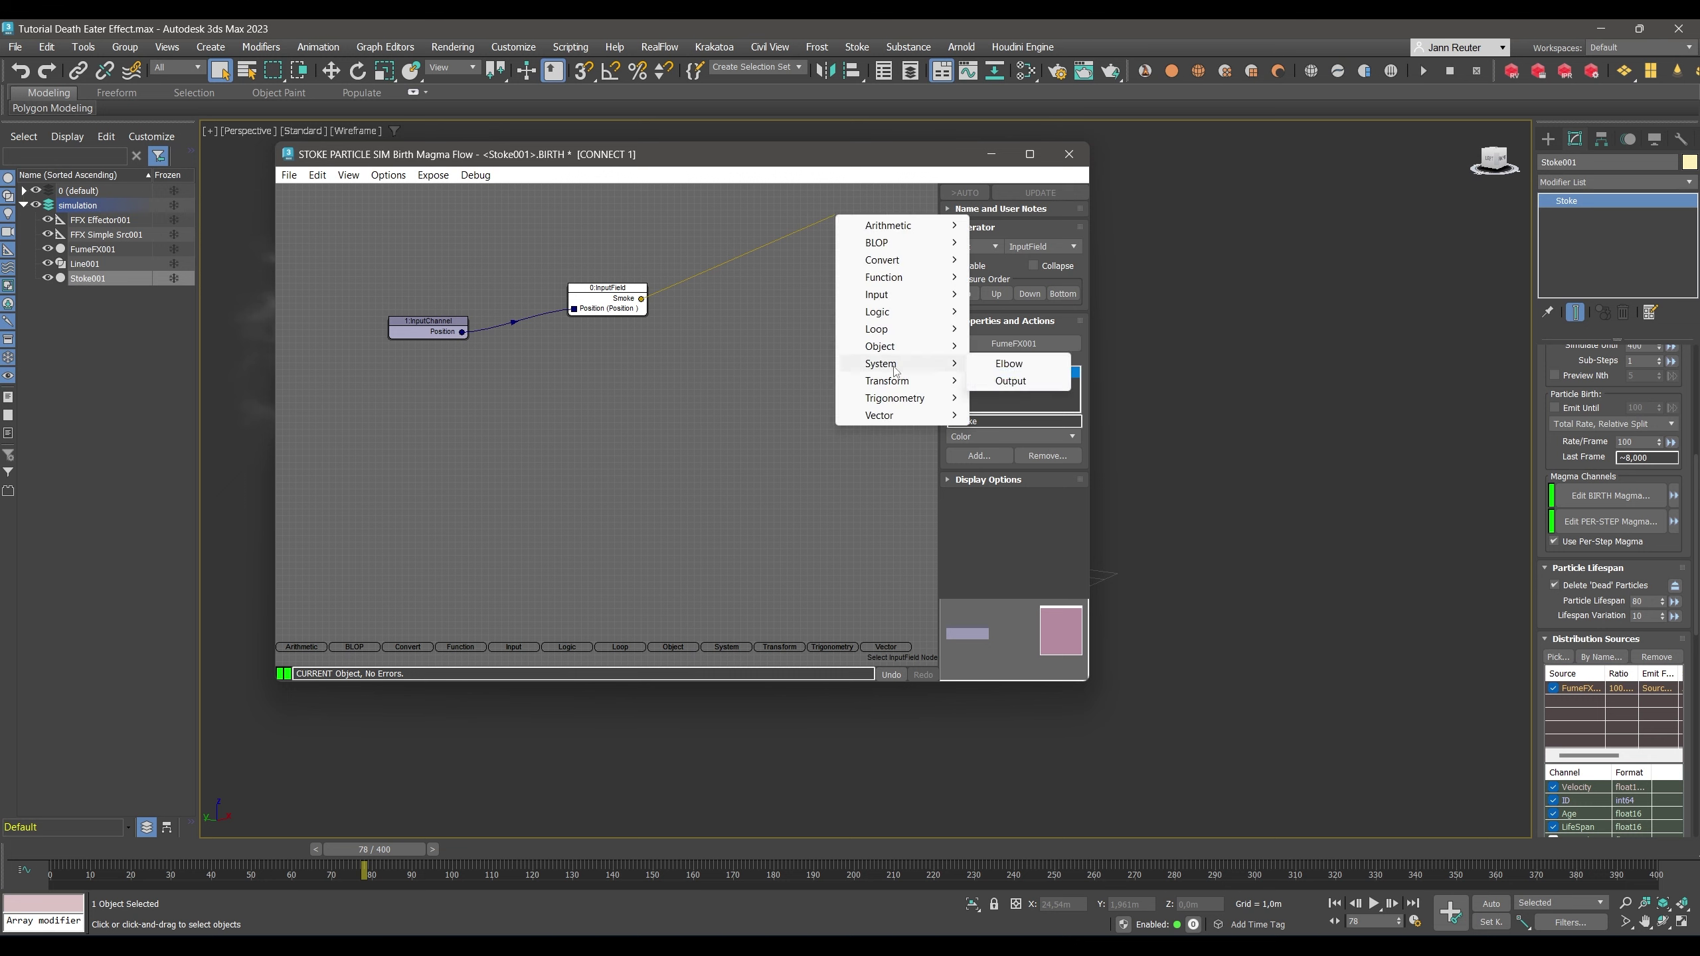
{"action": "left_click", "coordinate": [1007, 380]}
{"action": "left_click", "coordinate": [965, 350]}
Copy the three BIRTH flow nodes into the PER-STEP Magma flow and close the editor.
{"action": "left_click_drag", "start_coordinate": [340, 401], "coordinate": [936, 194]}
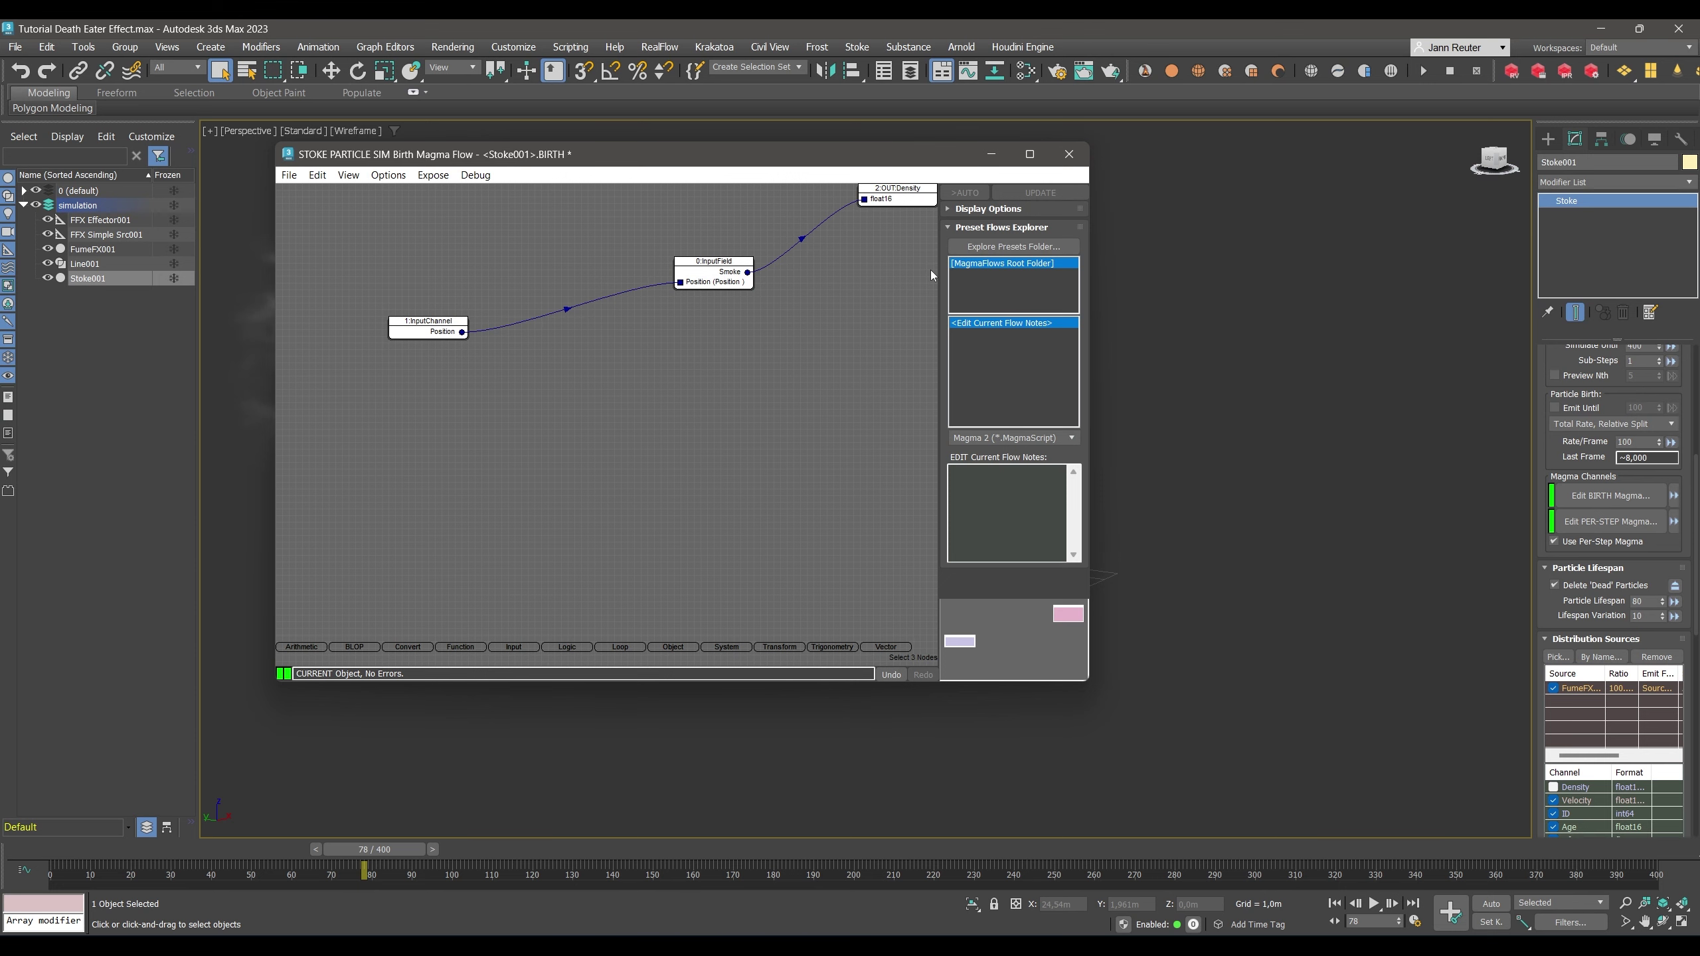
{"action": "left_click", "coordinate": [1603, 522]}
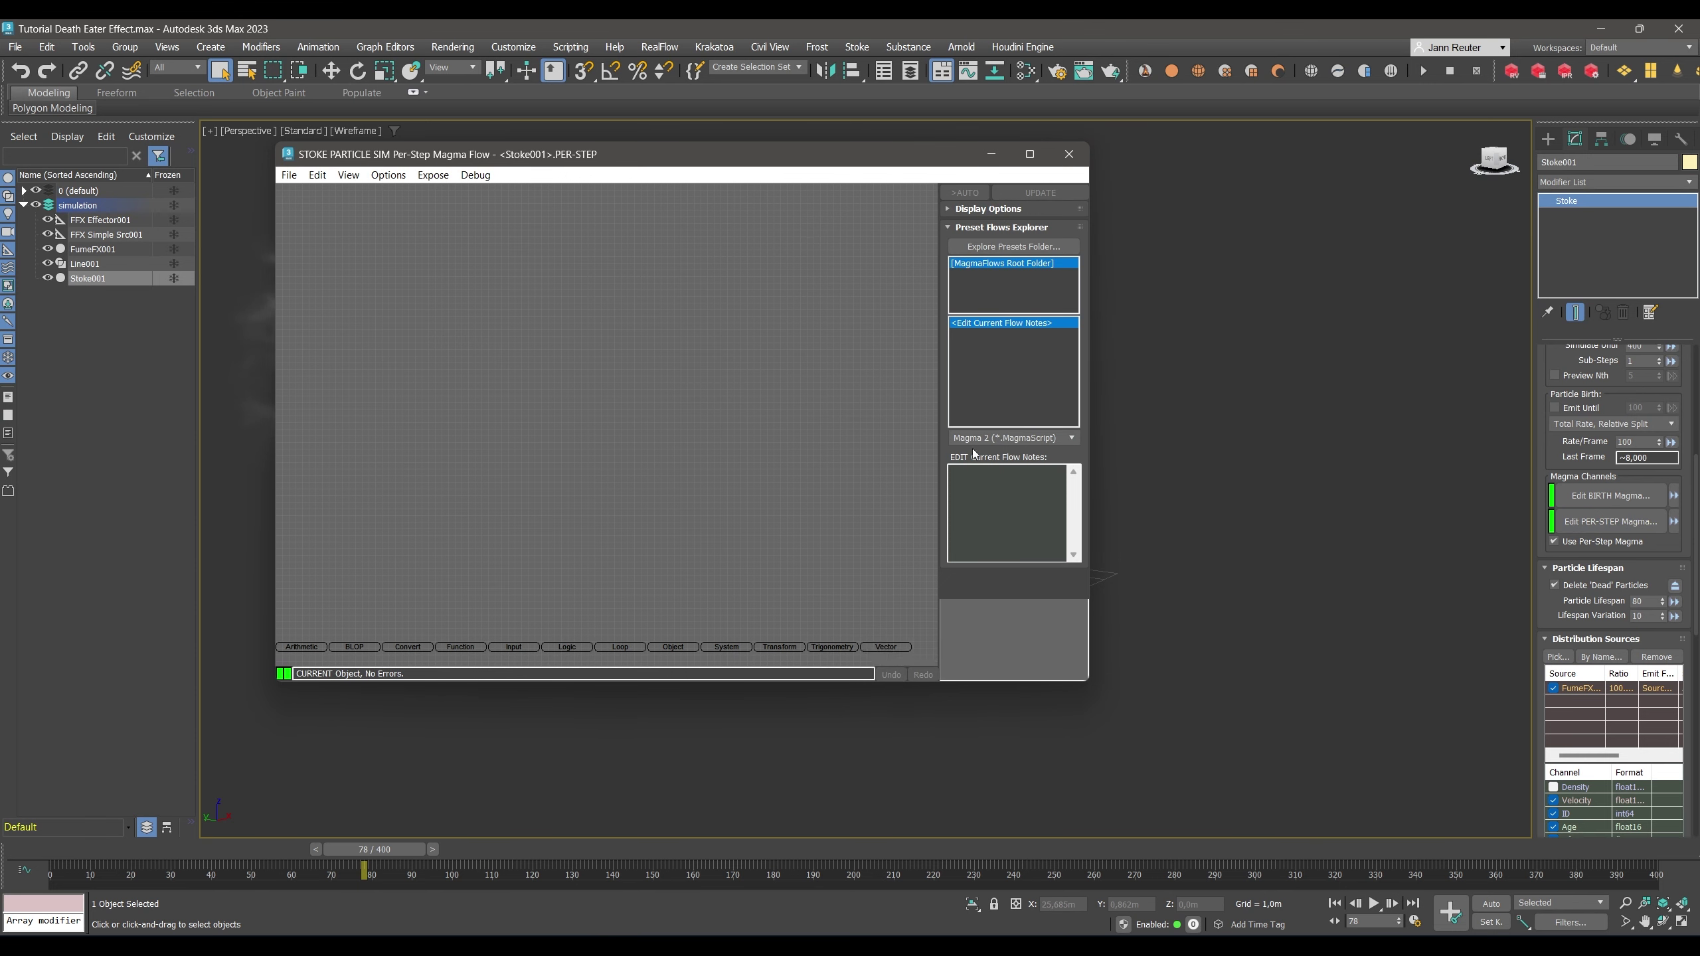
{"action": "left_click", "coordinate": [561, 330]}
{"action": "key", "text": "ctrl+v"}
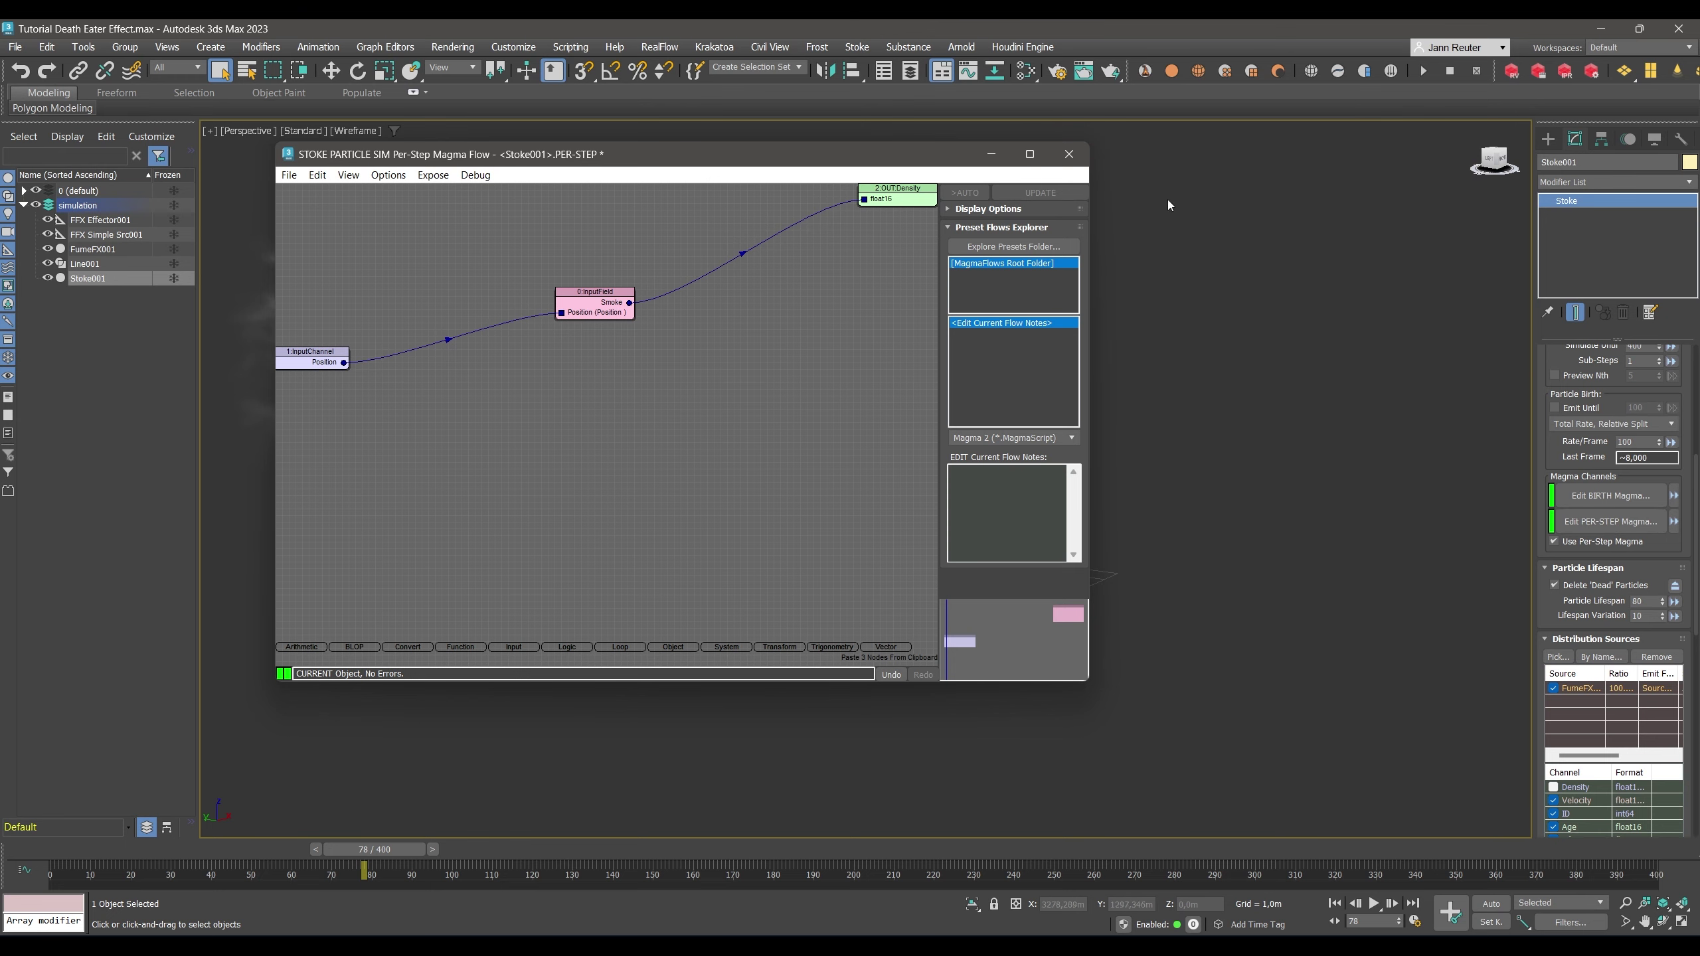
{"action": "left_click", "coordinate": [1067, 160]}
Enable the Density channel in the Stoke simulator's channel list and limit particle emission to frame 80.
{"action": "scroll", "coordinate": [1613, 603], "scroll_direction": "down", "scroll_amount": 3}
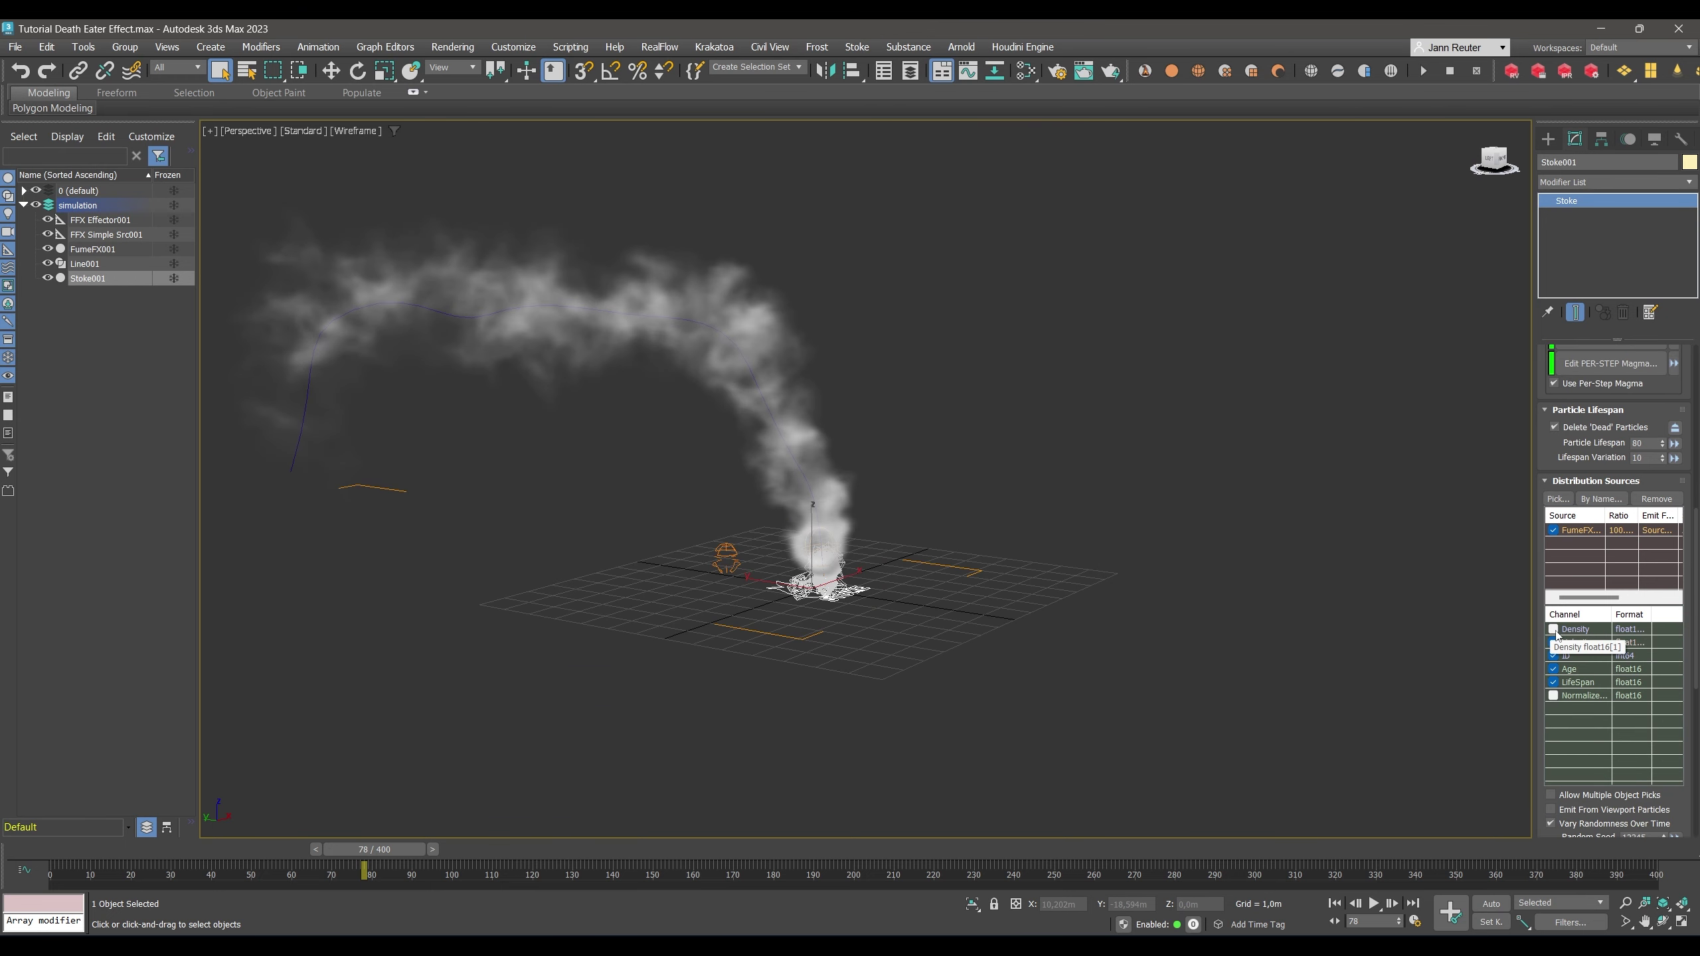
{"action": "left_click", "coordinate": [1553, 629]}
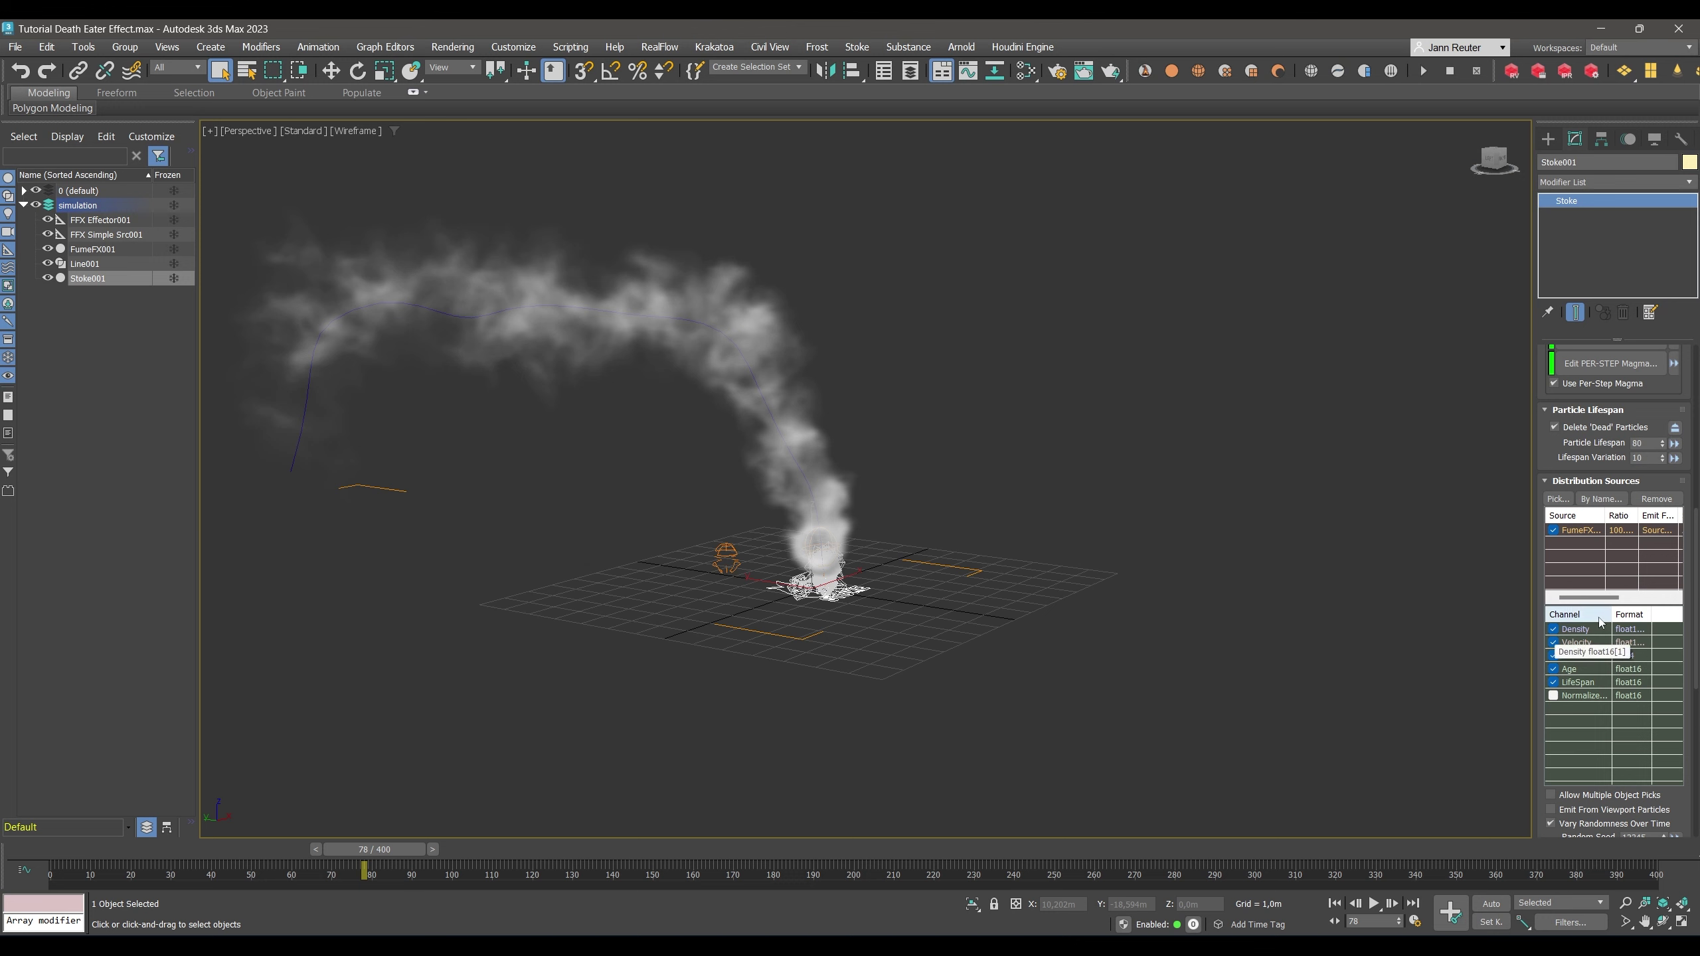
{"action": "scroll", "coordinate": [1600, 621], "scroll_direction": "up", "scroll_amount": 10}
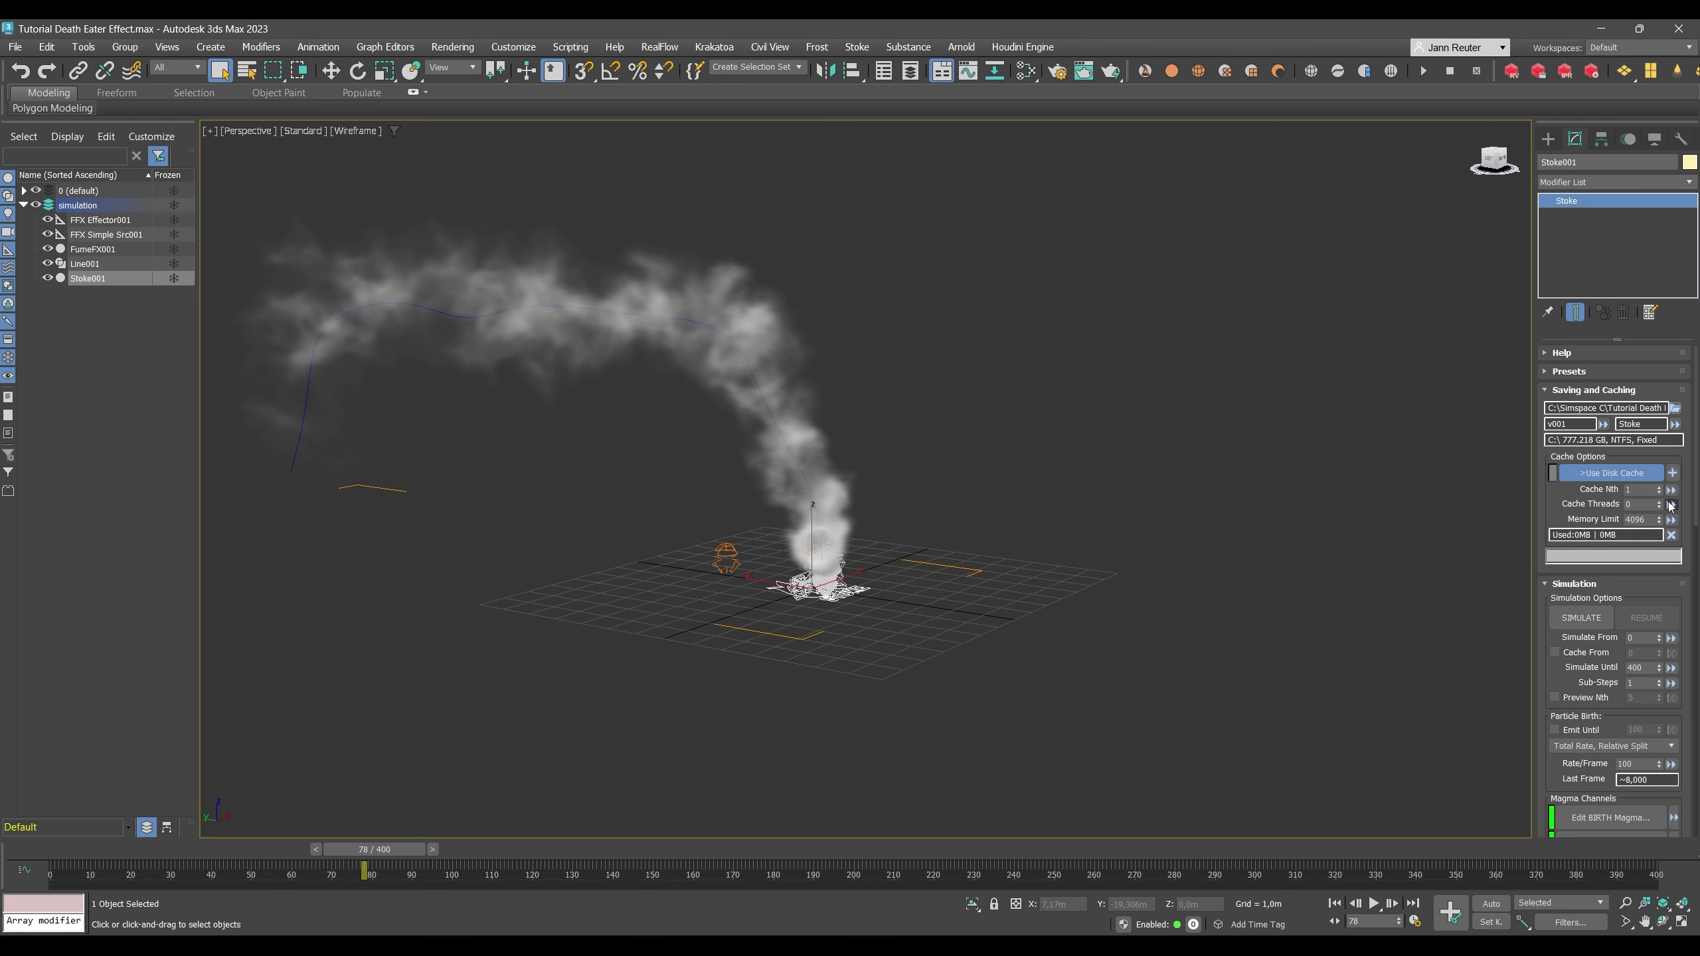
{"action": "scroll", "coordinate": [1697, 504], "scroll_direction": "down", "scroll_amount": 3}
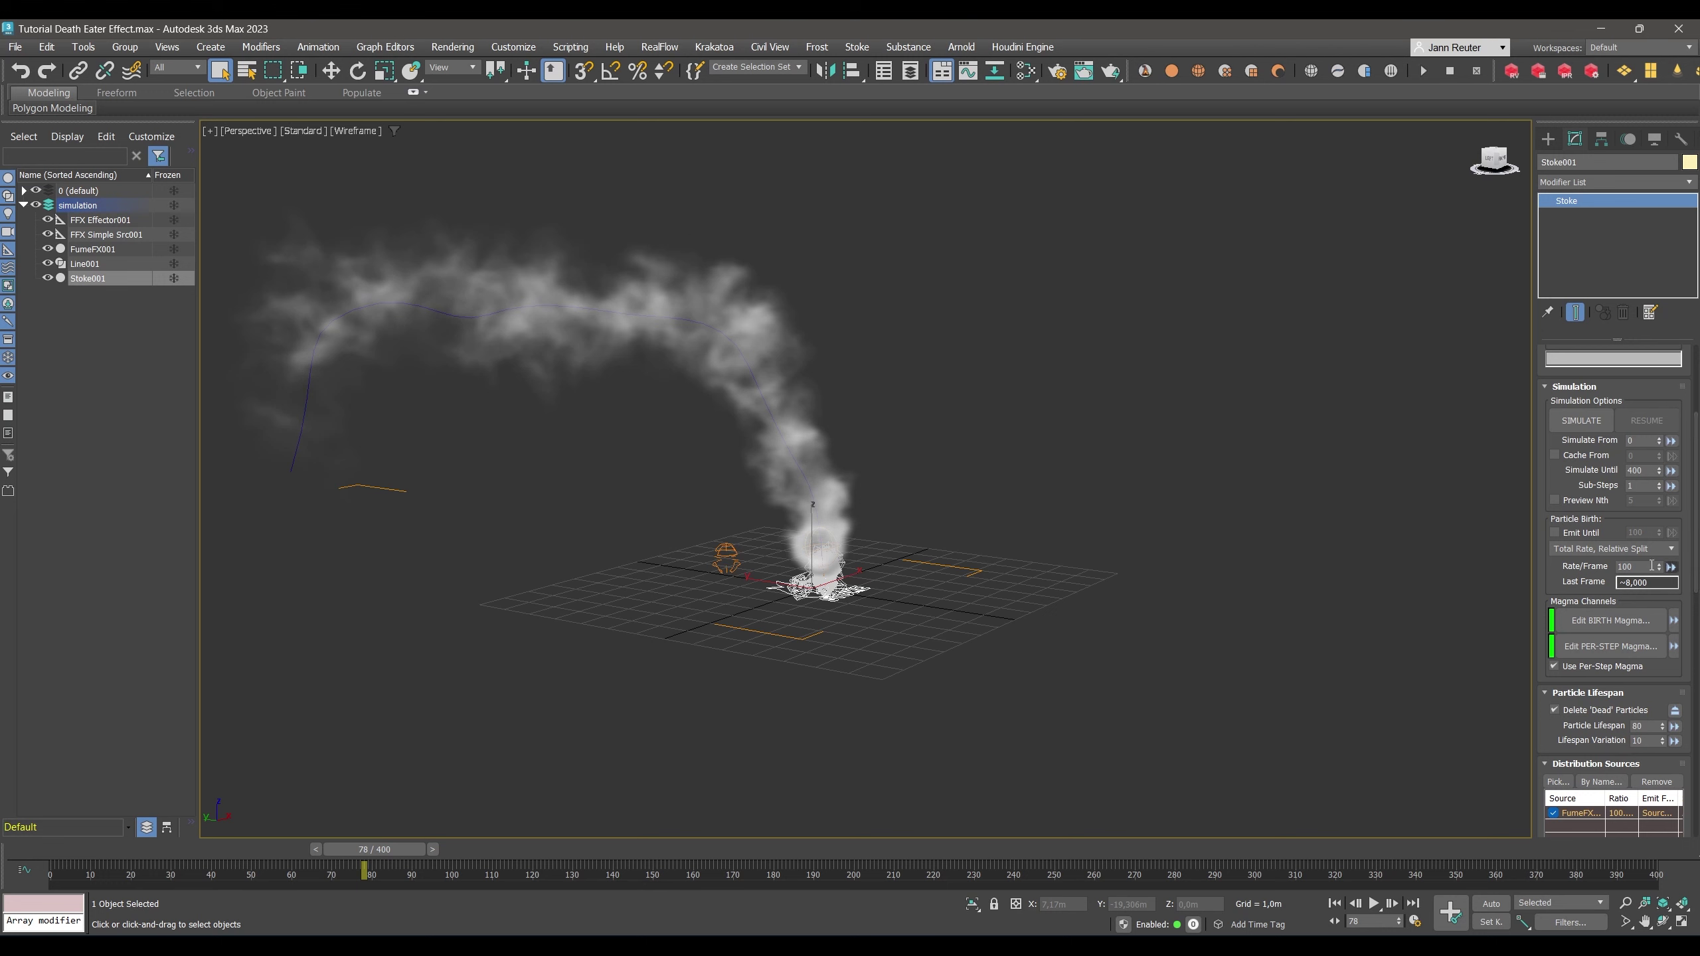
{"action": "left_click", "coordinate": [1554, 533]}
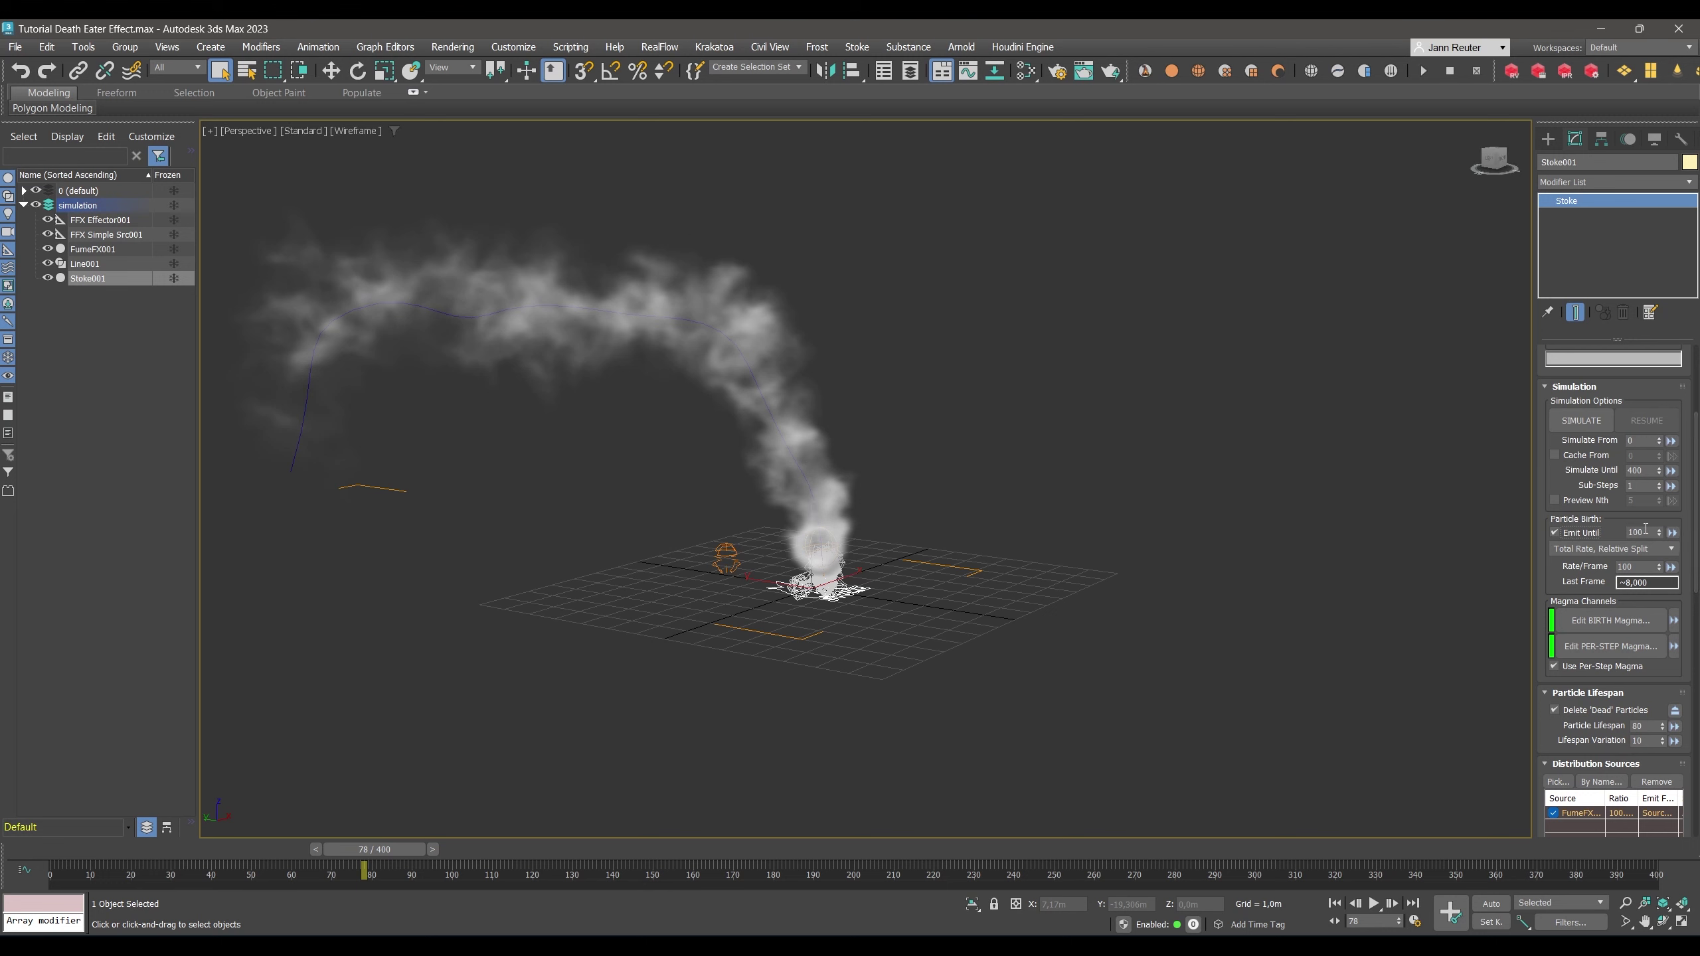
{"action": "double_click", "coordinate": [1640, 533]}
{"action": "type", "text": "80"}
{"action": "key", "text": "Return"}
Set the Stoke simulator's particle birth rate to 120000 per frame.
{"action": "left_click", "coordinate": [1642, 566]}
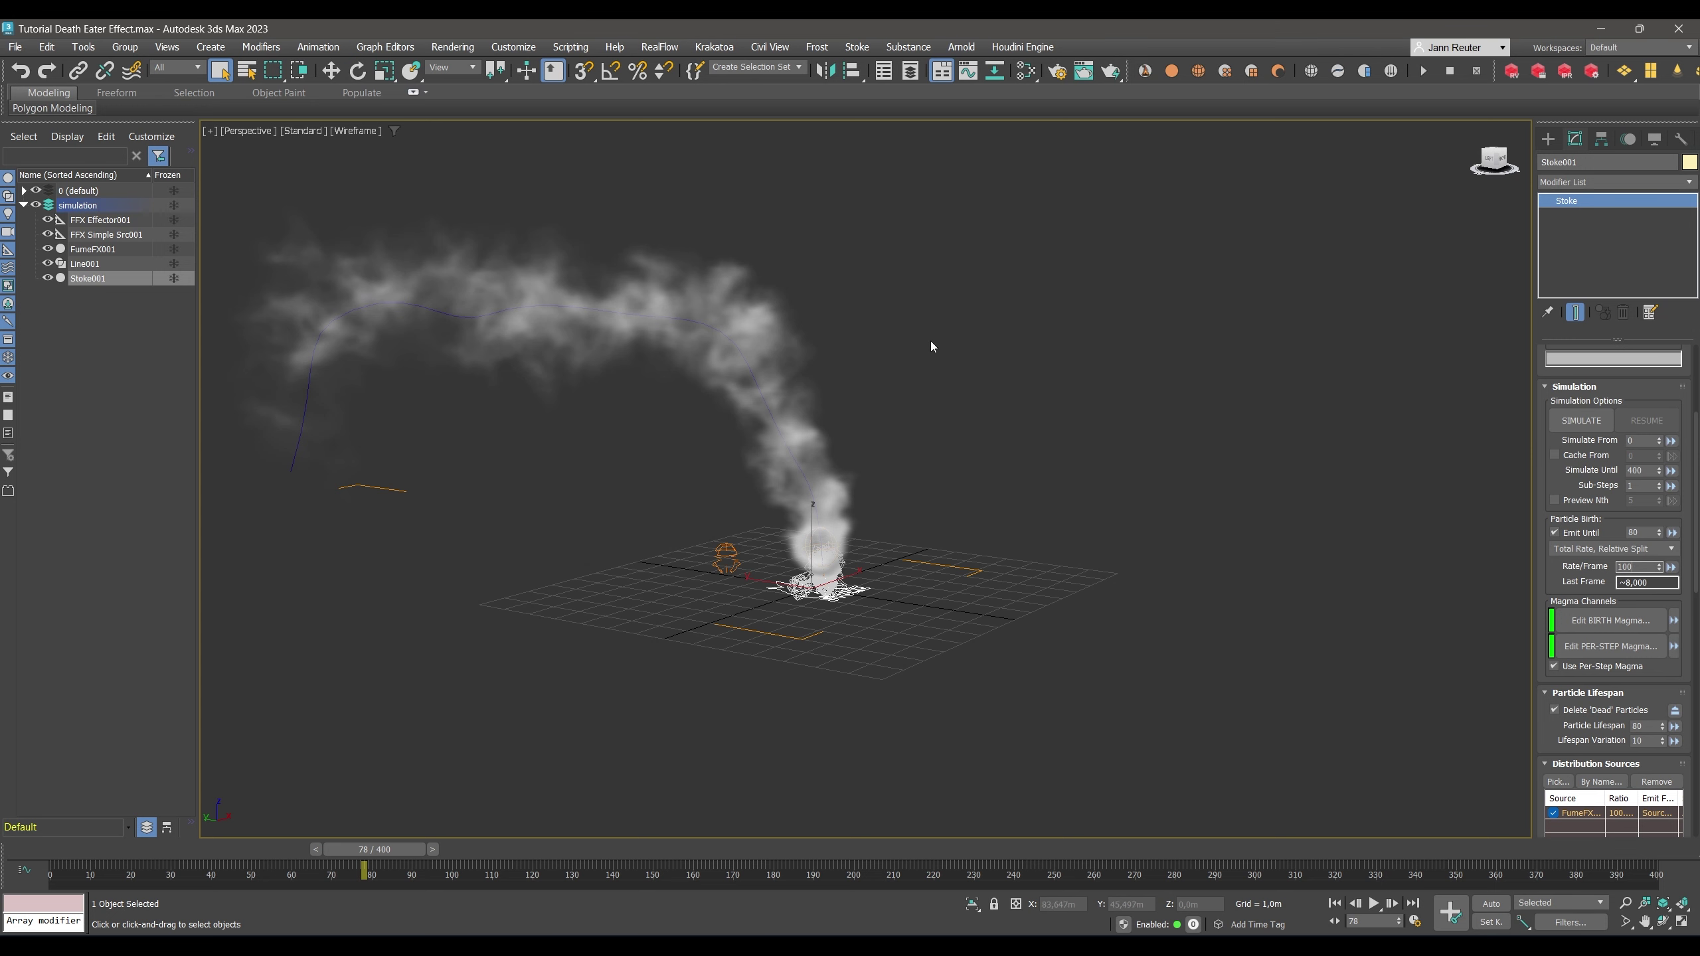
{"action": "left_click", "coordinate": [848, 50]}
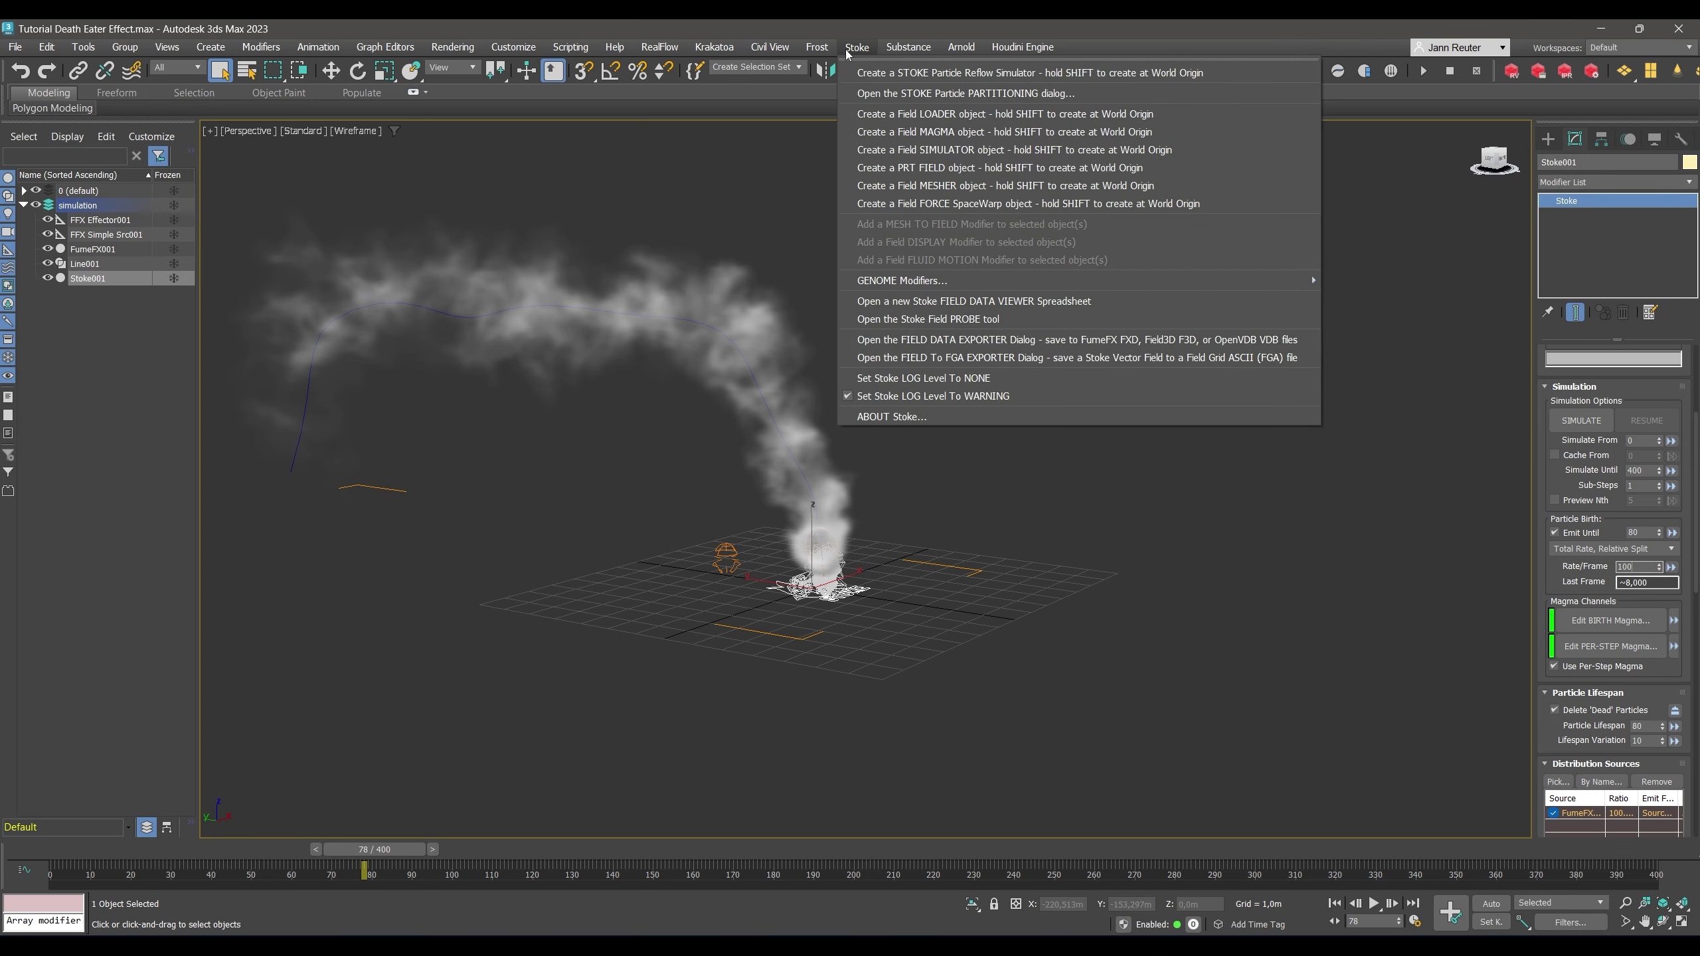
{"action": "left_click", "coordinate": [871, 22]}
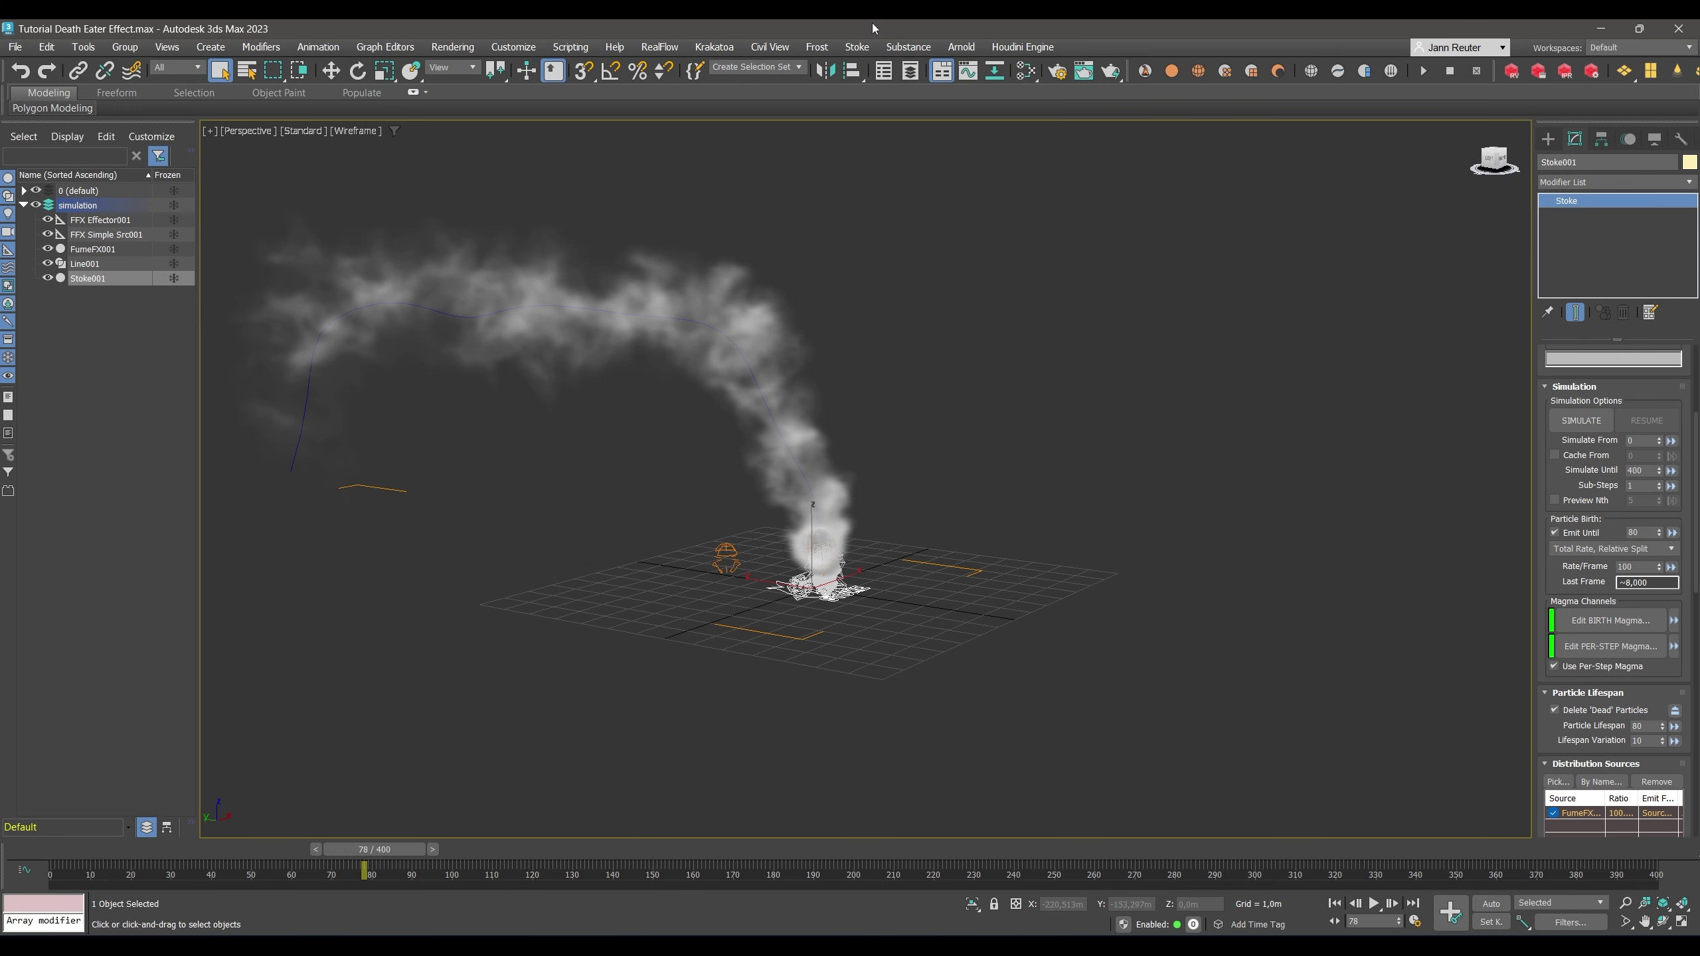
{"action": "left_click", "coordinate": [1638, 568]}
{"action": "type", "text": "00"}
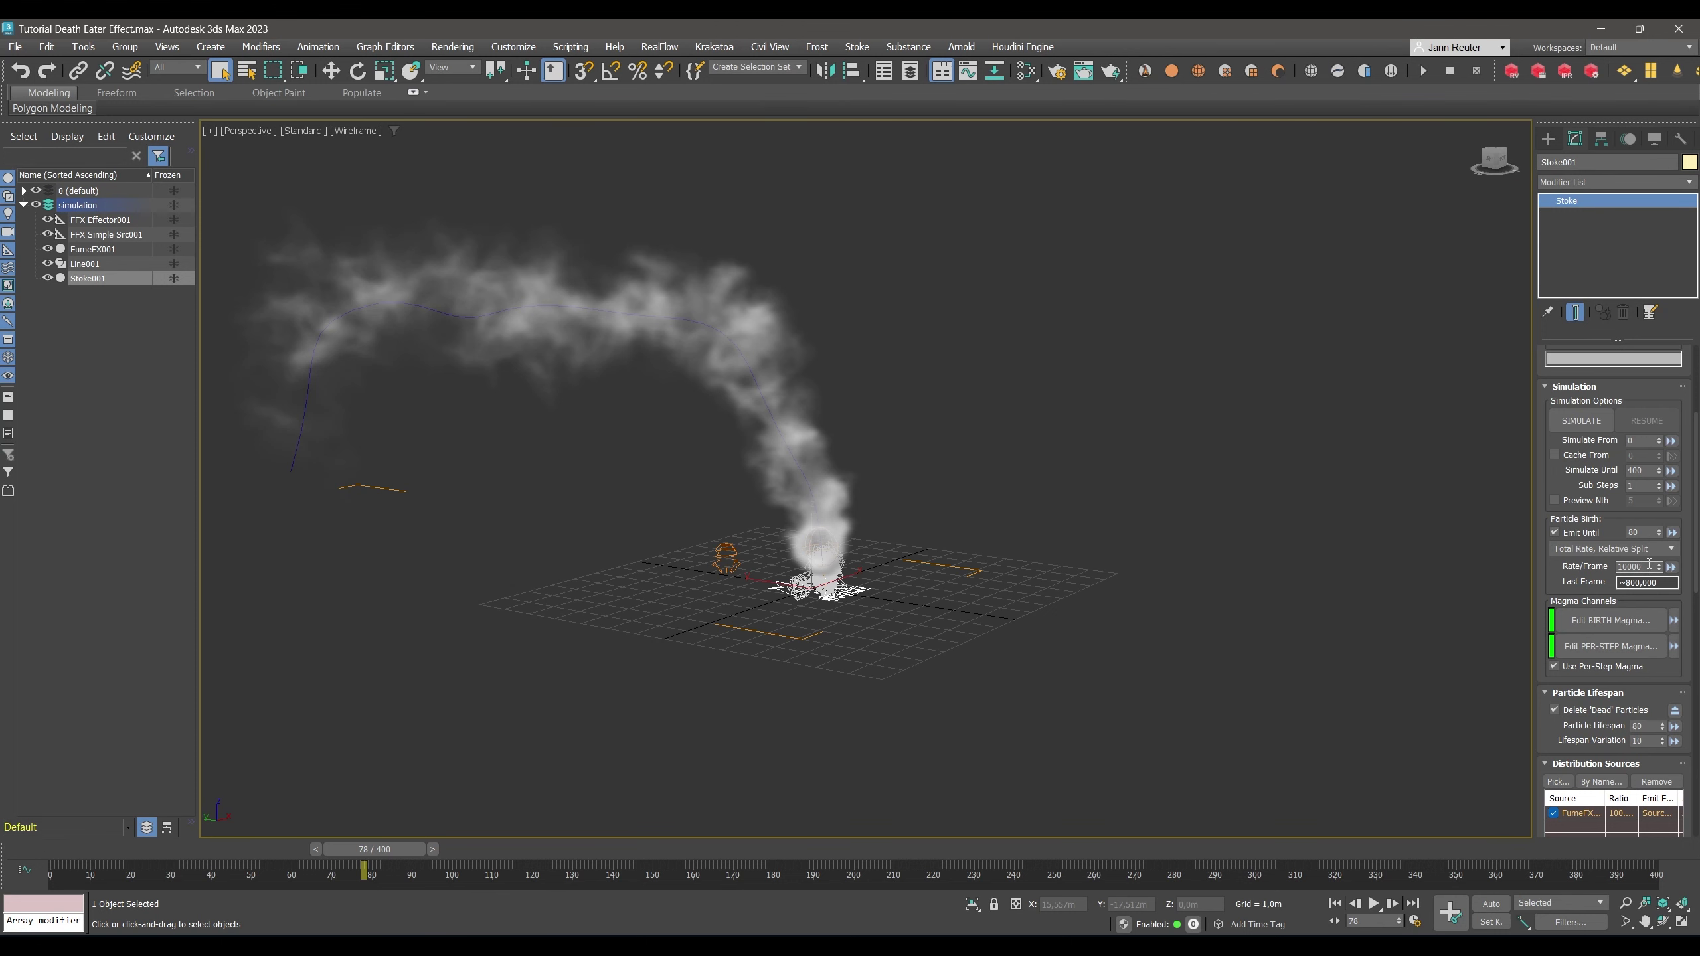
{"action": "type", "text": "0"}
{"action": "key", "text": "Left"}
{"action": "key", "text": "Left"}
{"action": "key", "text": "Left"}
{"action": "key", "text": "Left"}
{"action": "key", "text": "BackSpace"}
{"action": "type", "text": "2"}
{"action": "key", "text": "Return"}
{"action": "left_click_drag", "start_coordinate": [1695, 536], "coordinate": [1697, 830]}
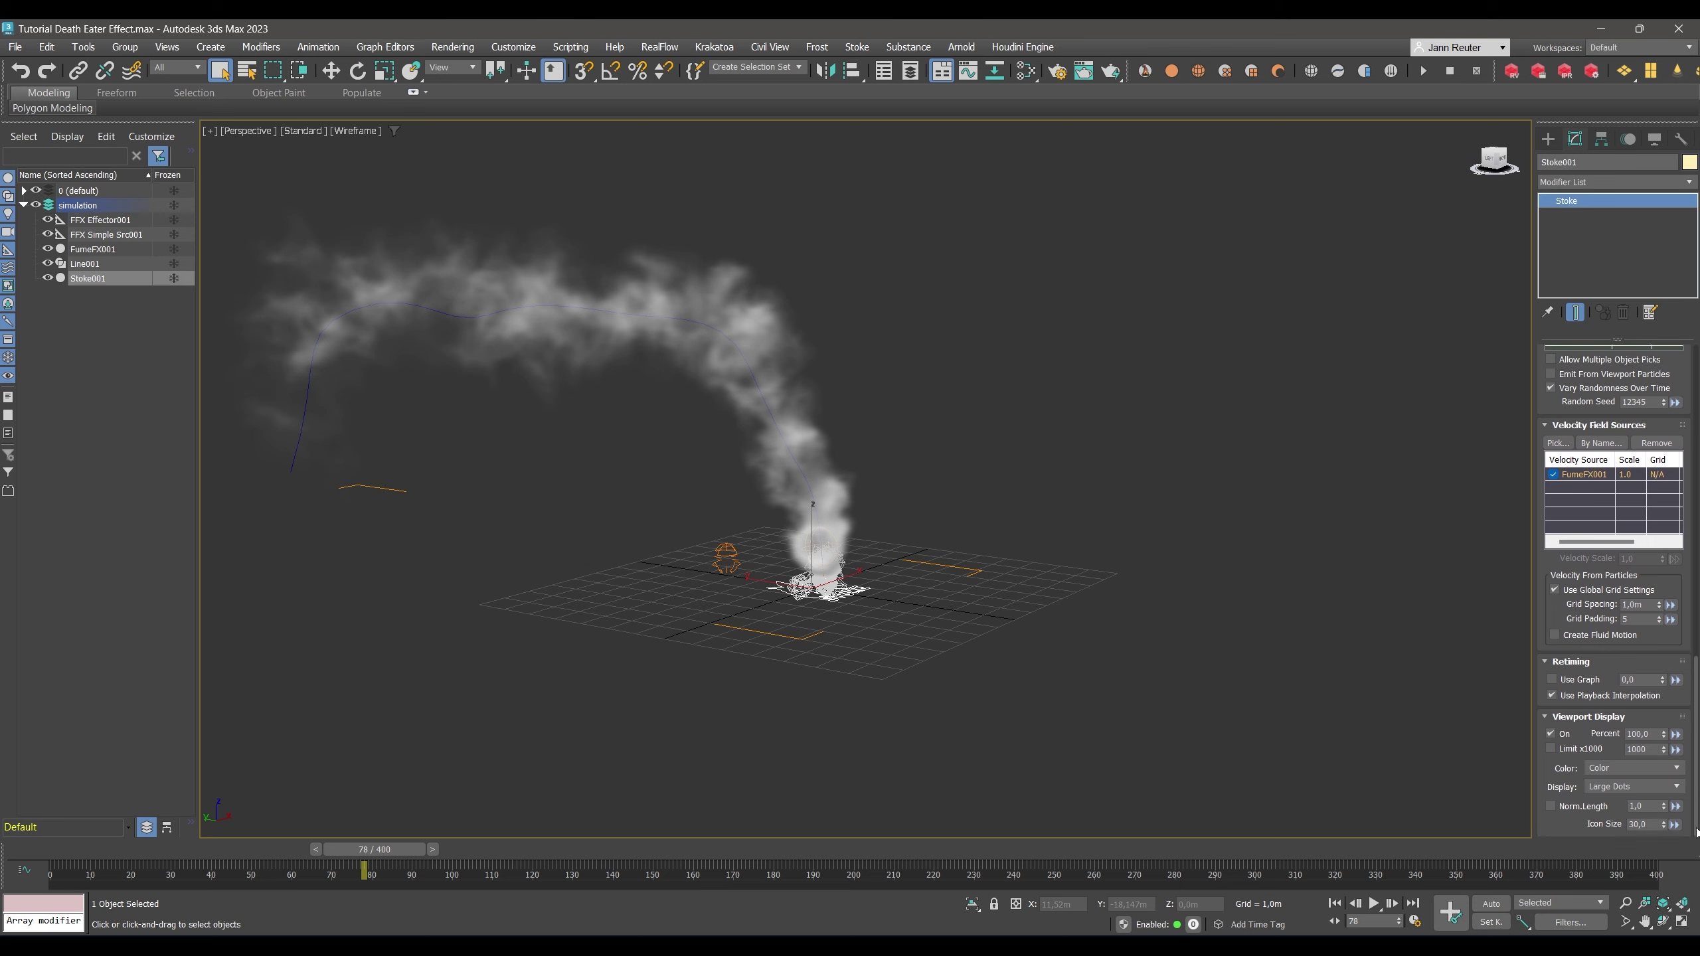
{"action": "scroll", "coordinate": [1685, 794], "scroll_direction": "up", "scroll_amount": 10}
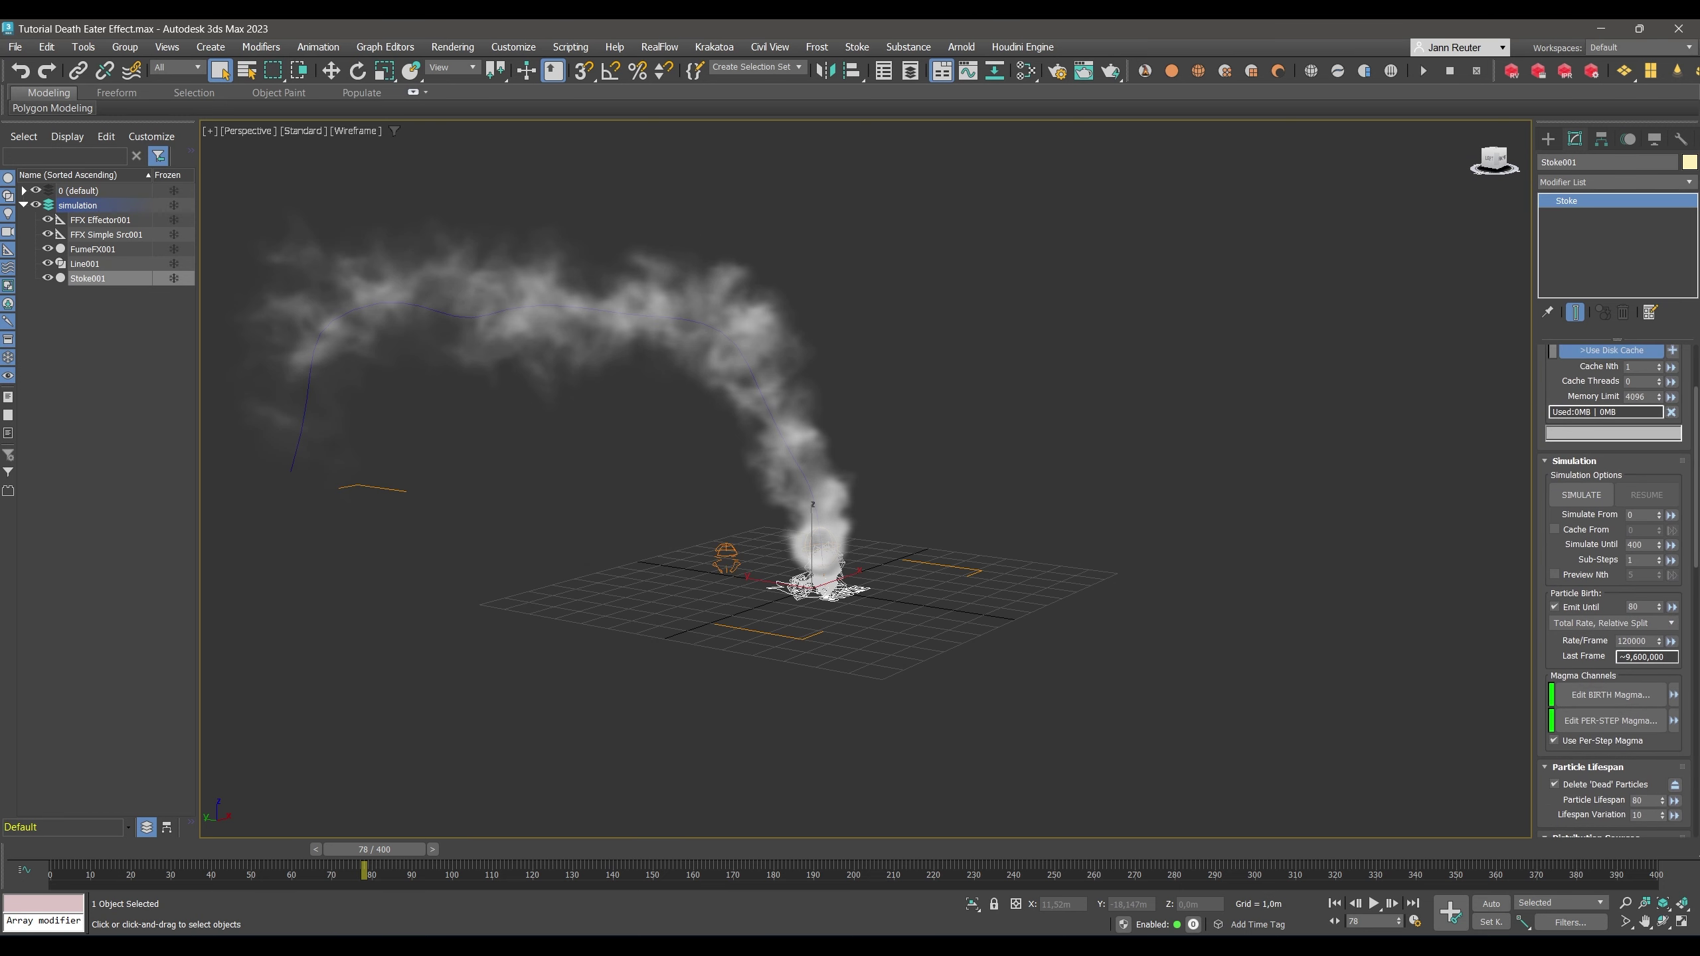
{"action": "scroll", "coordinate": [1619, 589], "scroll_direction": "up", "scroll_amount": 2}
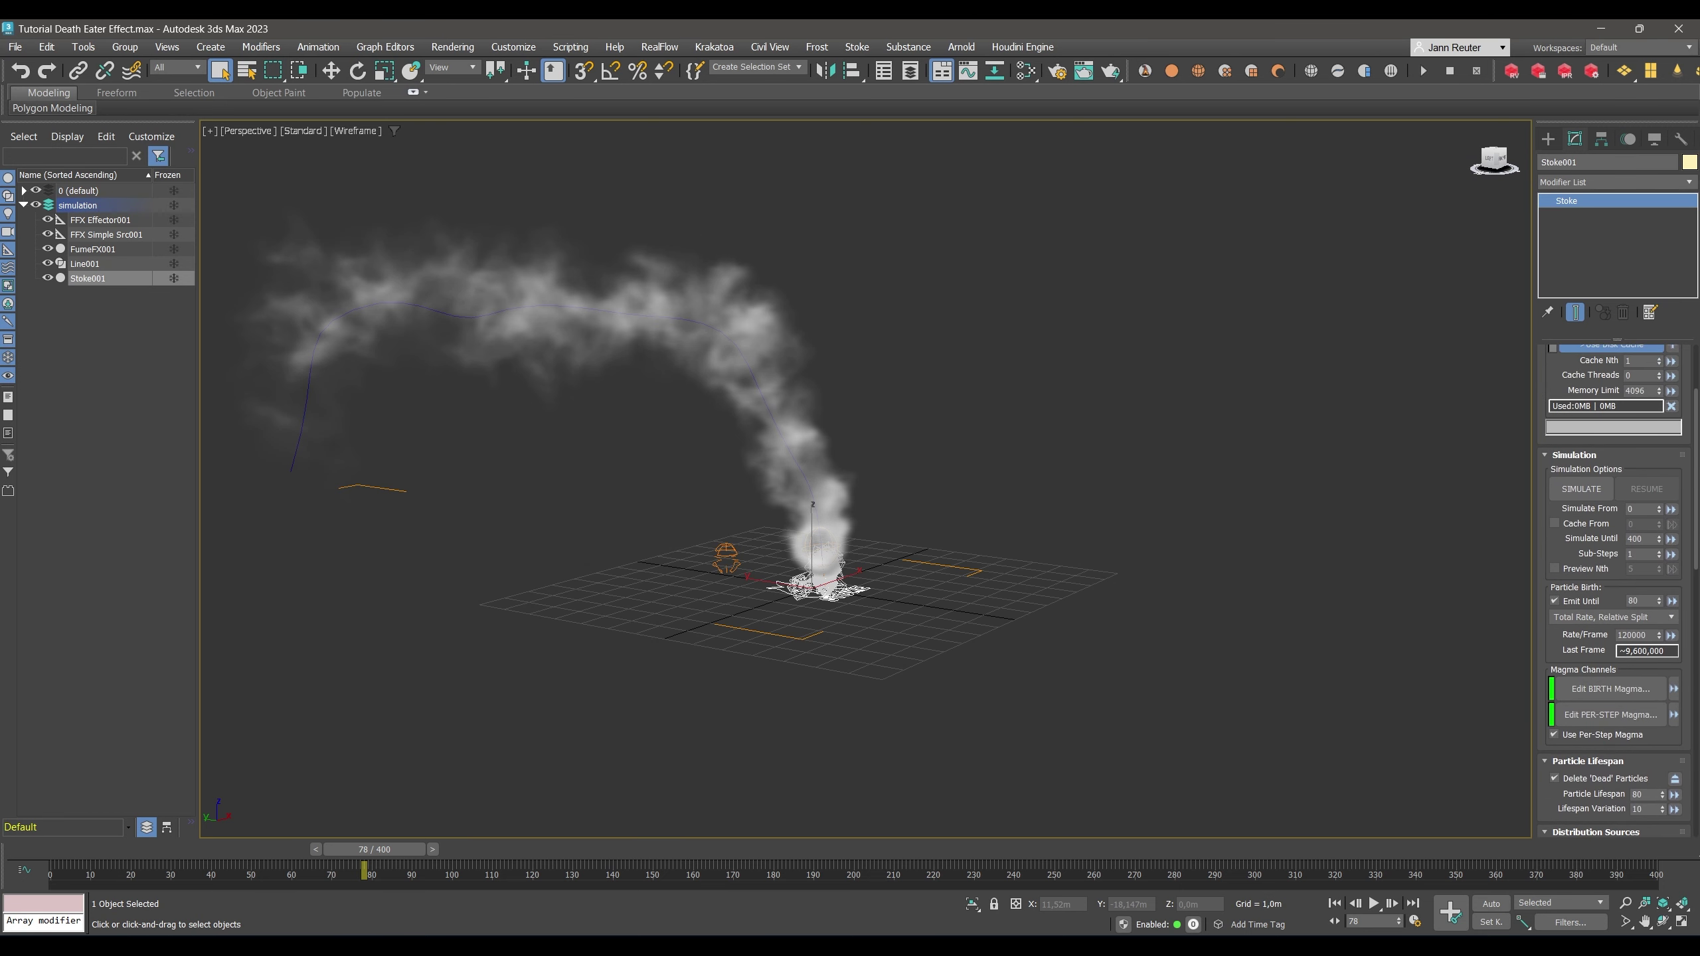
{"action": "scroll", "coordinate": [1620, 589], "scroll_direction": "up", "scroll_amount": 5}
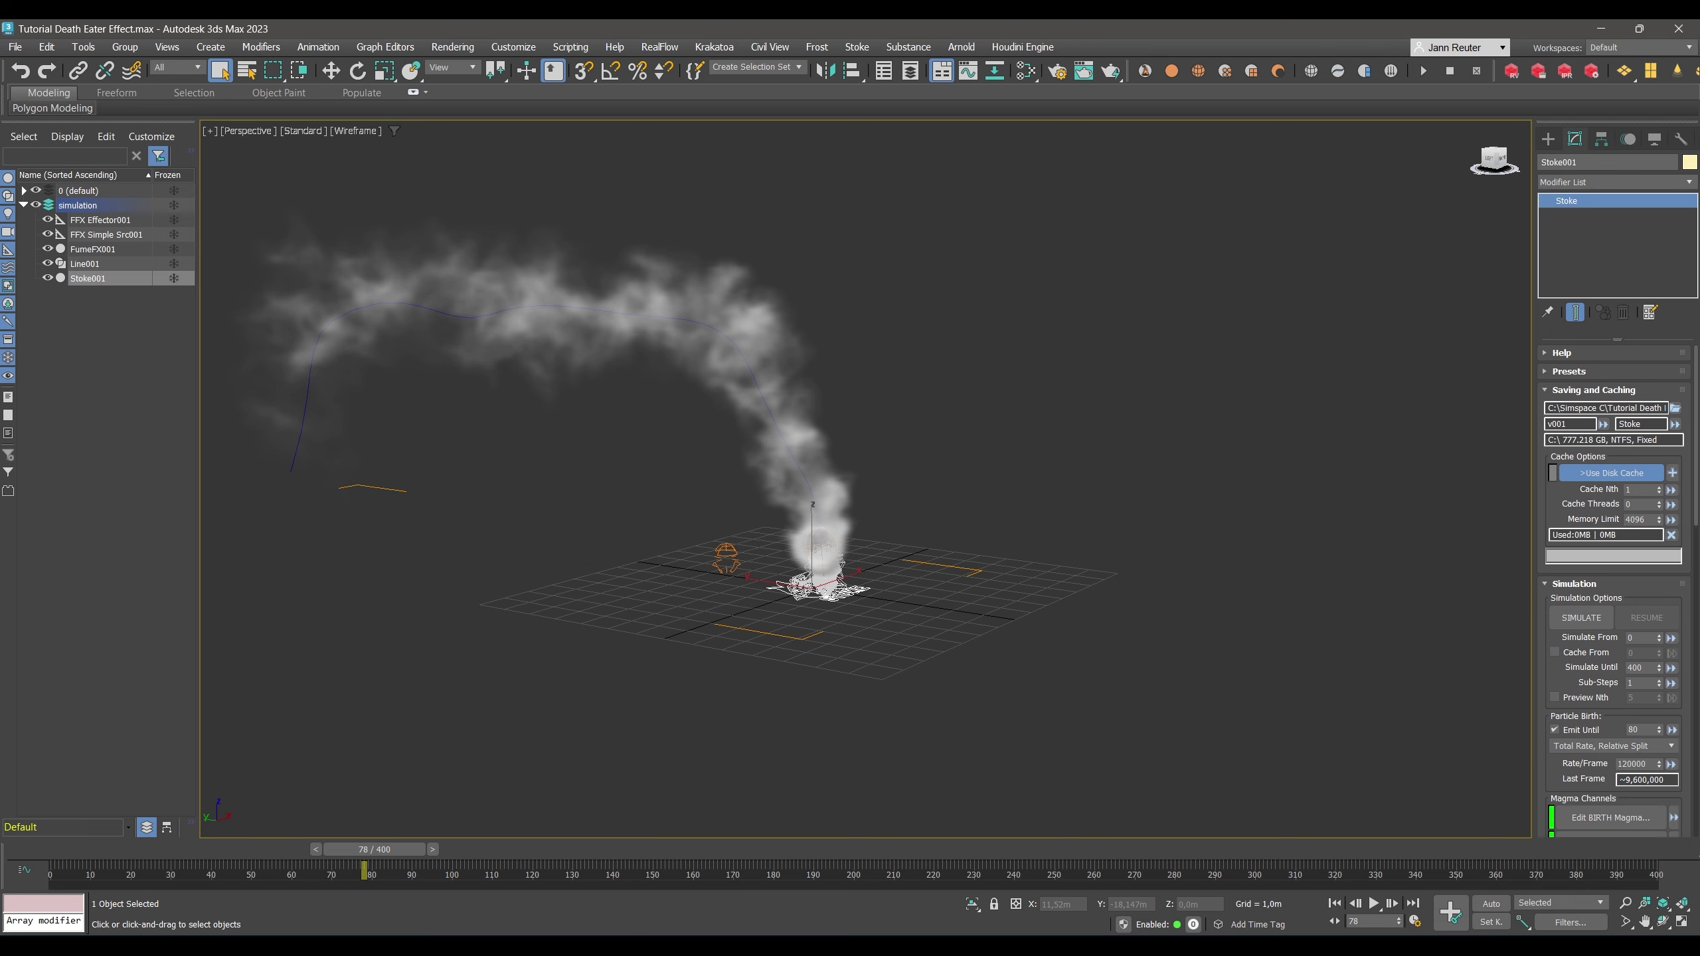
{"action": "scroll", "coordinate": [1614, 592], "scroll_direction": "down", "scroll_amount": 1}
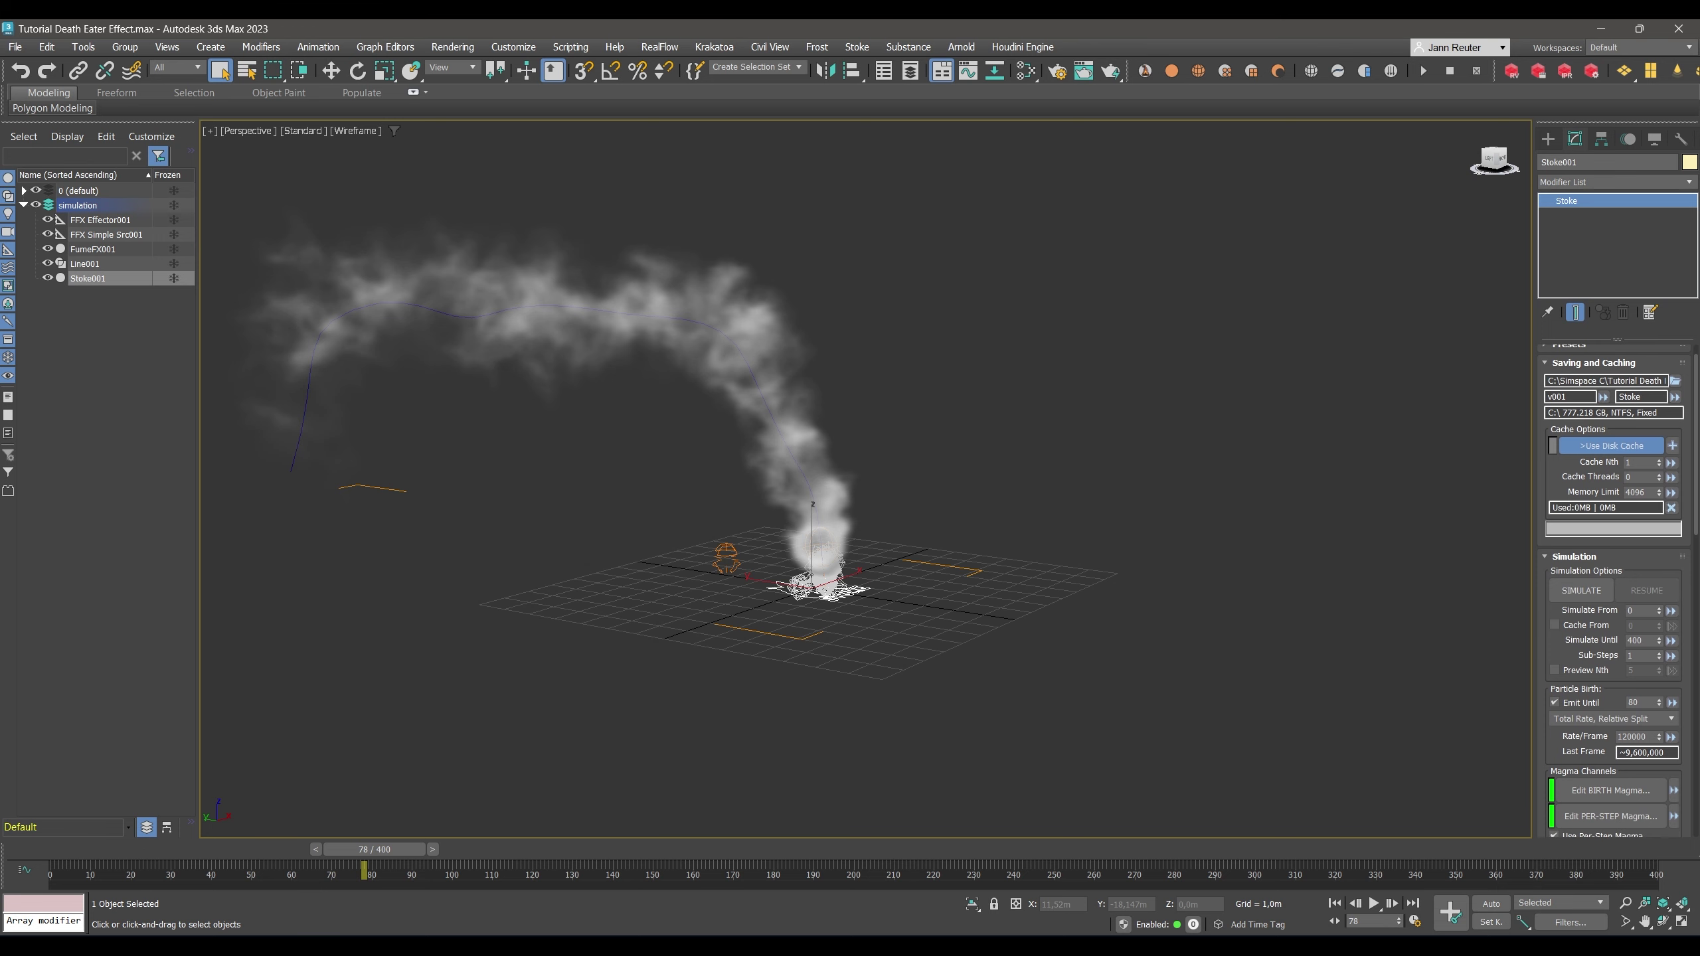
Open the STOKE Particle Partitioning dialog and set the end of Stoke001's partition range to 5.
{"action": "left_click", "coordinate": [851, 49]}
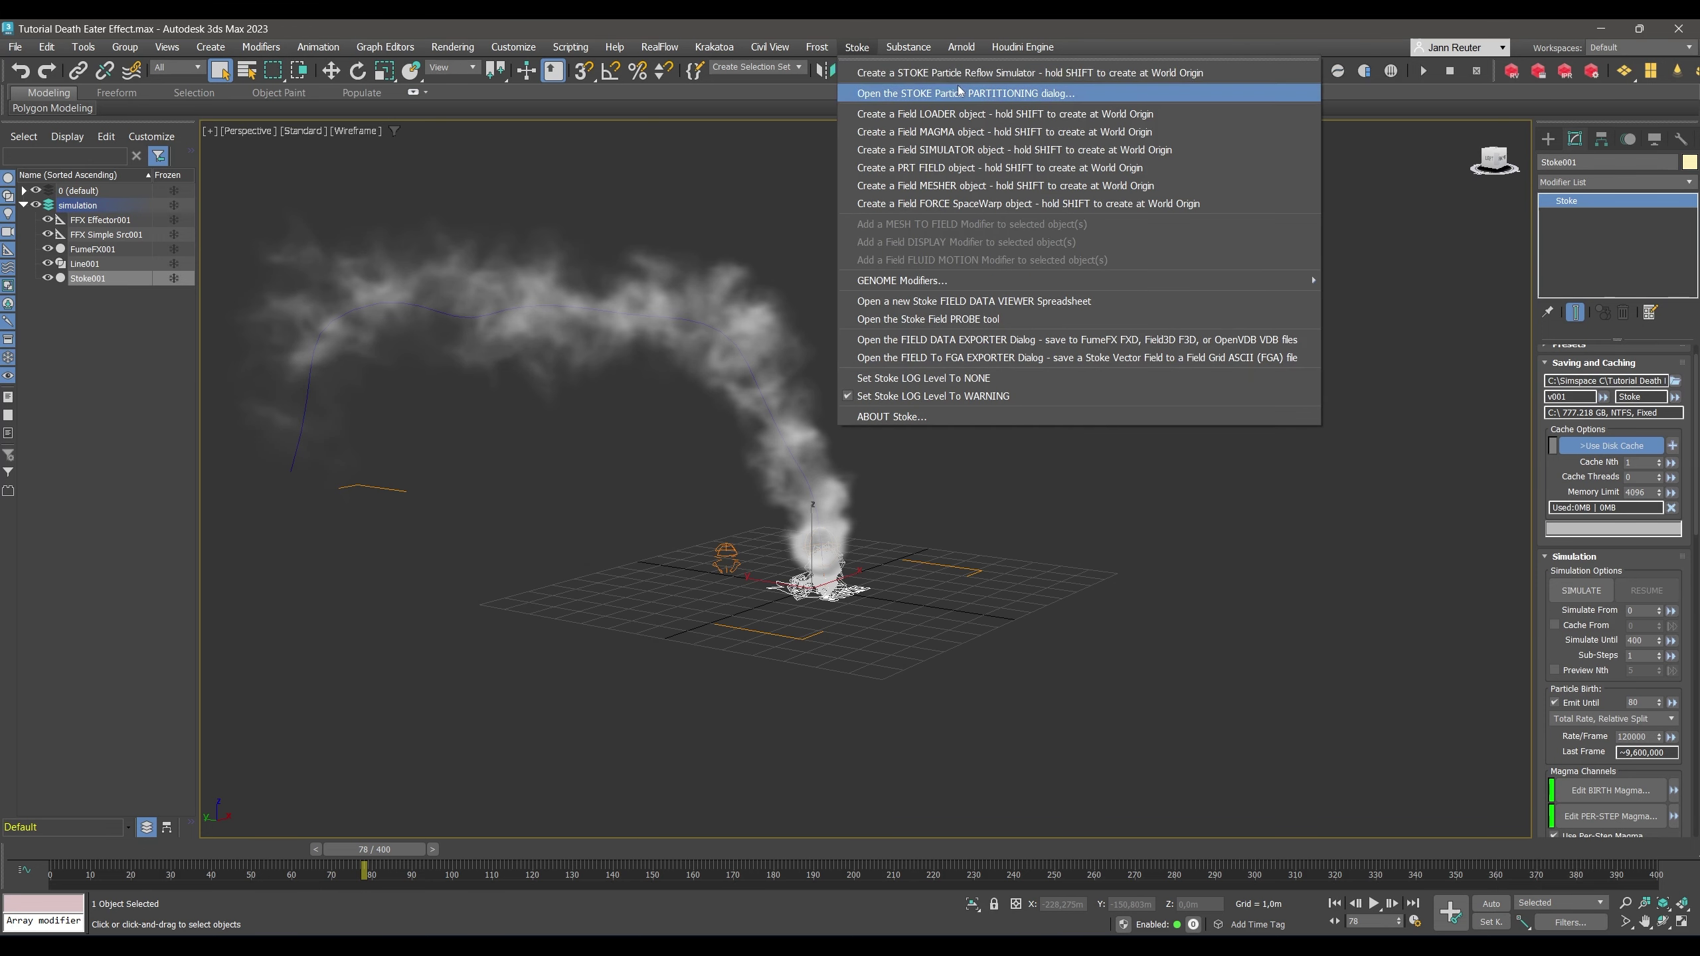
{"action": "left_click", "coordinate": [1081, 94]}
{"action": "left_click_drag", "start_coordinate": [989, 437], "coordinate": [904, 428]}
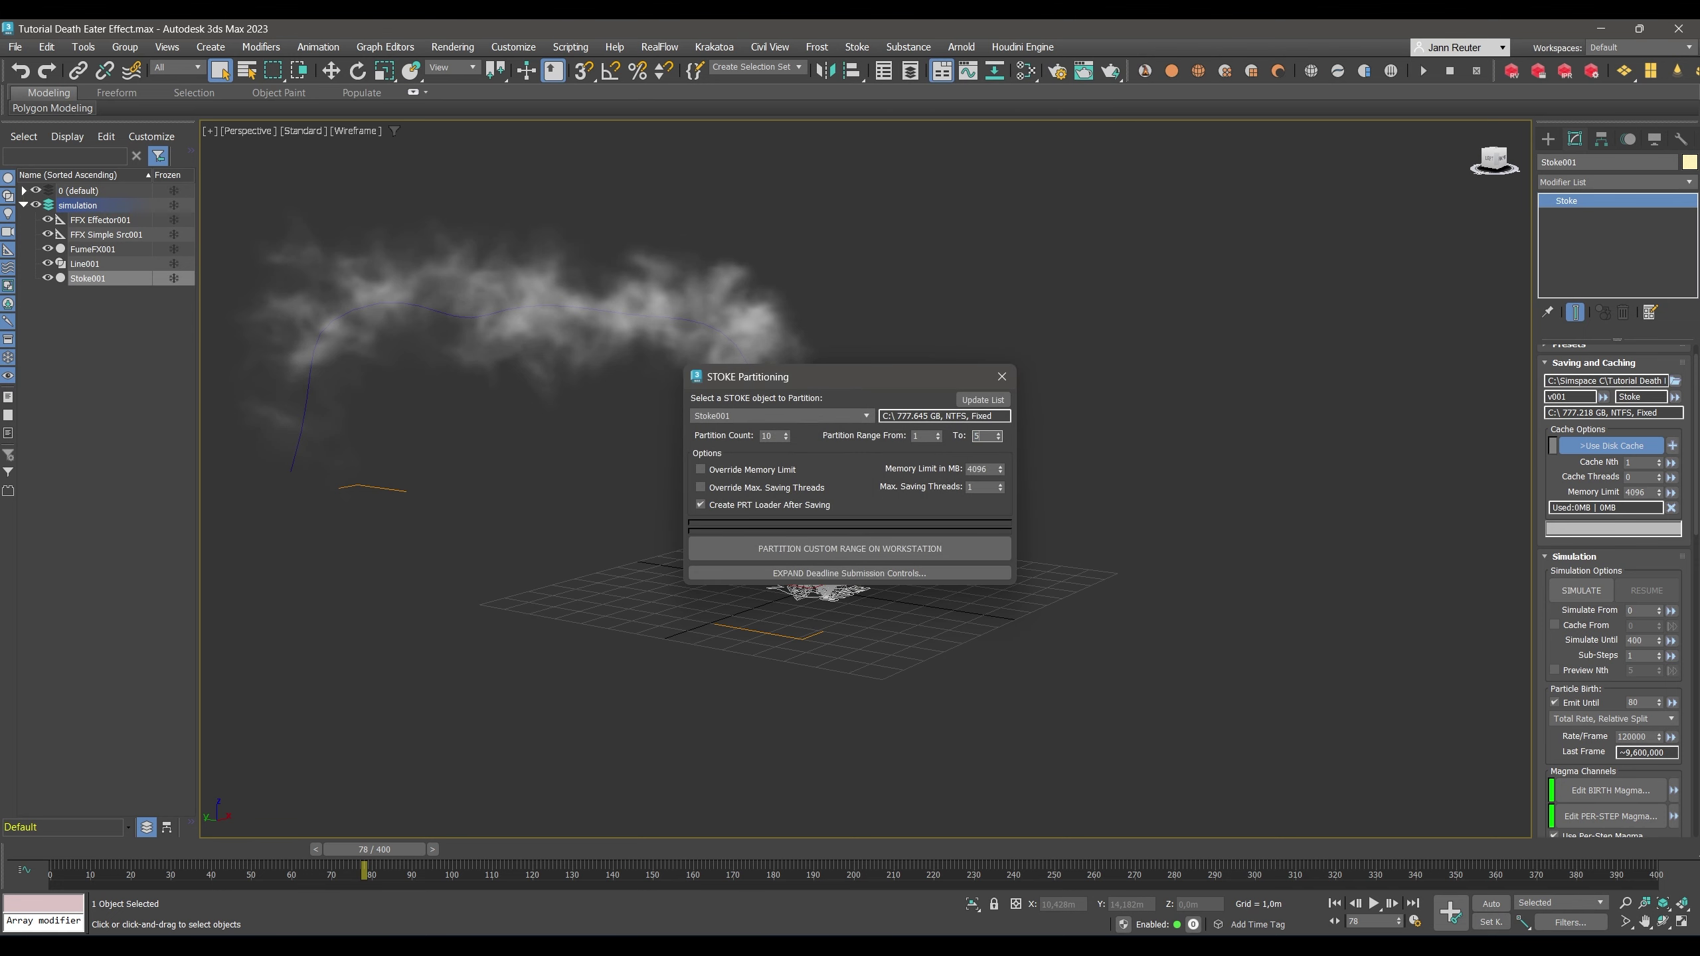
{"action": "key", "text": "Return"}
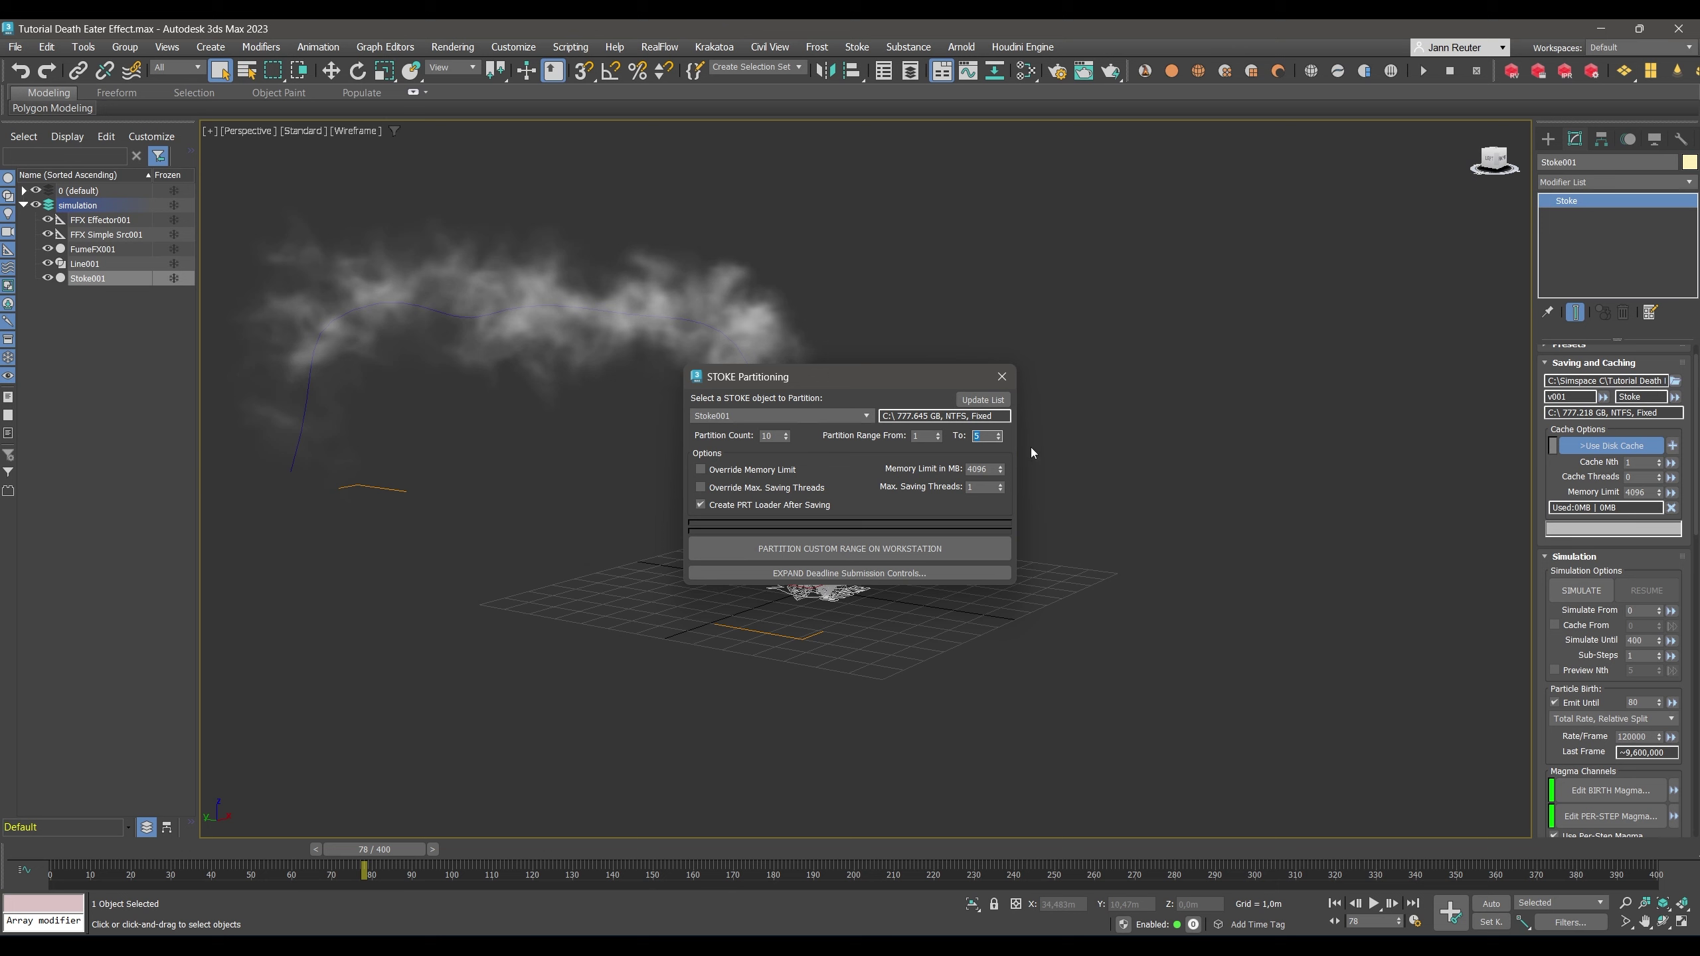
Partition the custom range on the workstation, close the dialog, and inspect the loaded particles at frame 101 with FumeFX001 hidden.
{"action": "left_click", "coordinate": [882, 545]}
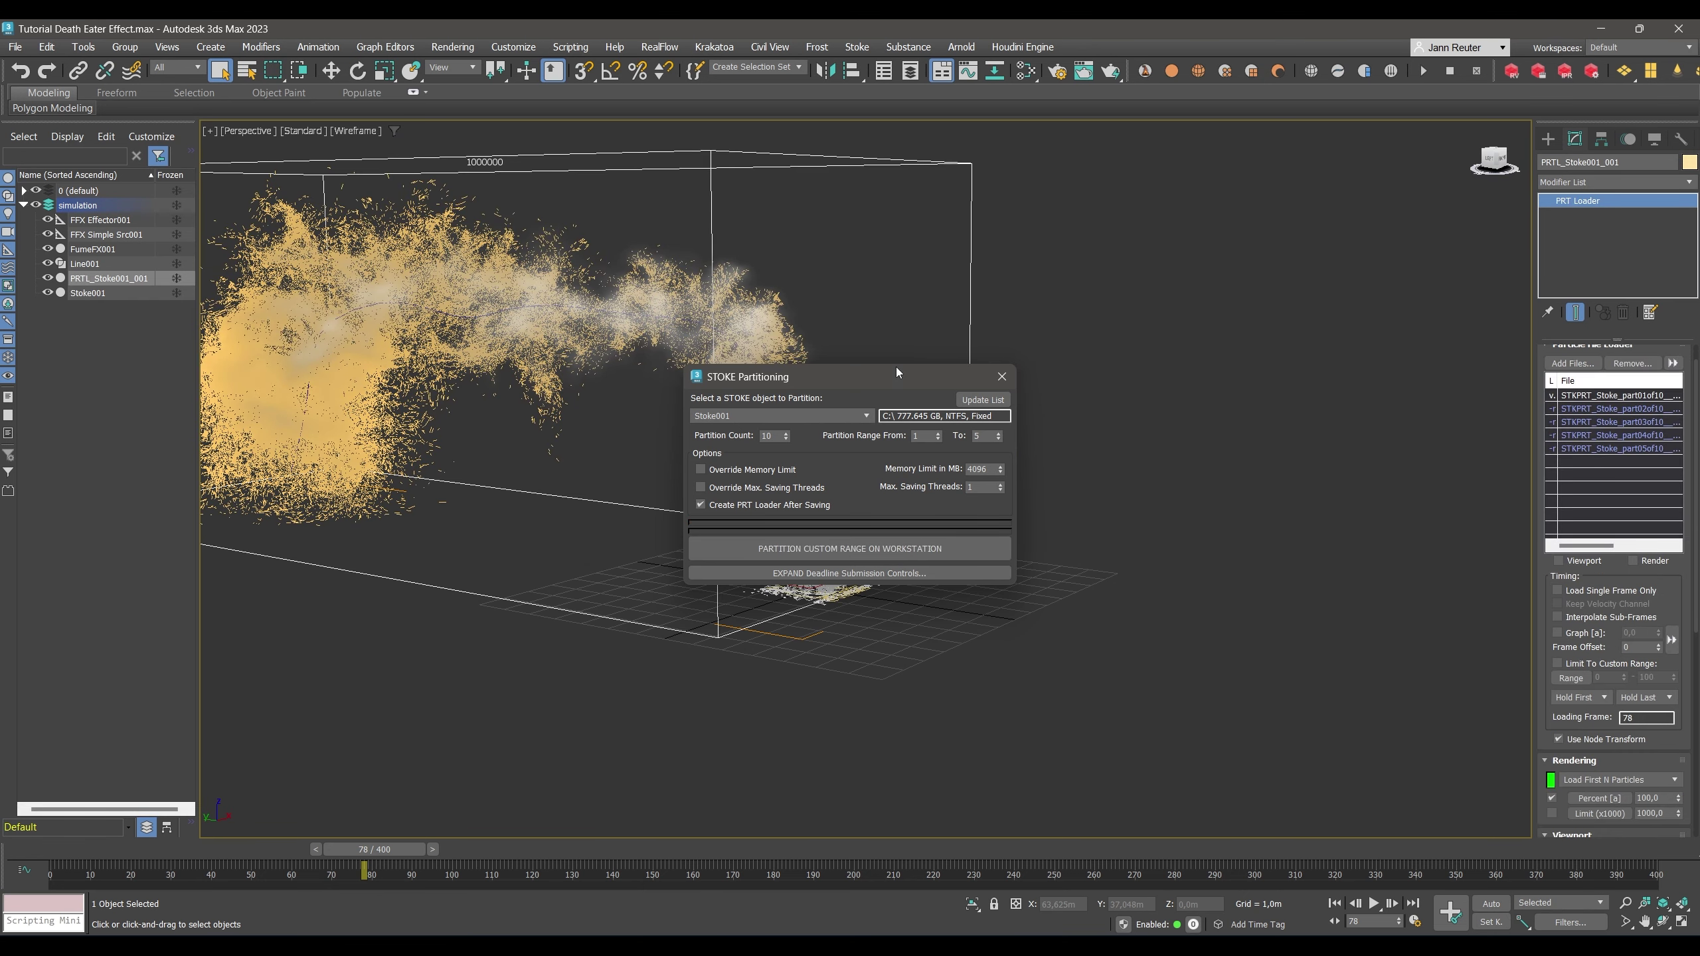
{"action": "left_click", "coordinate": [1004, 377]}
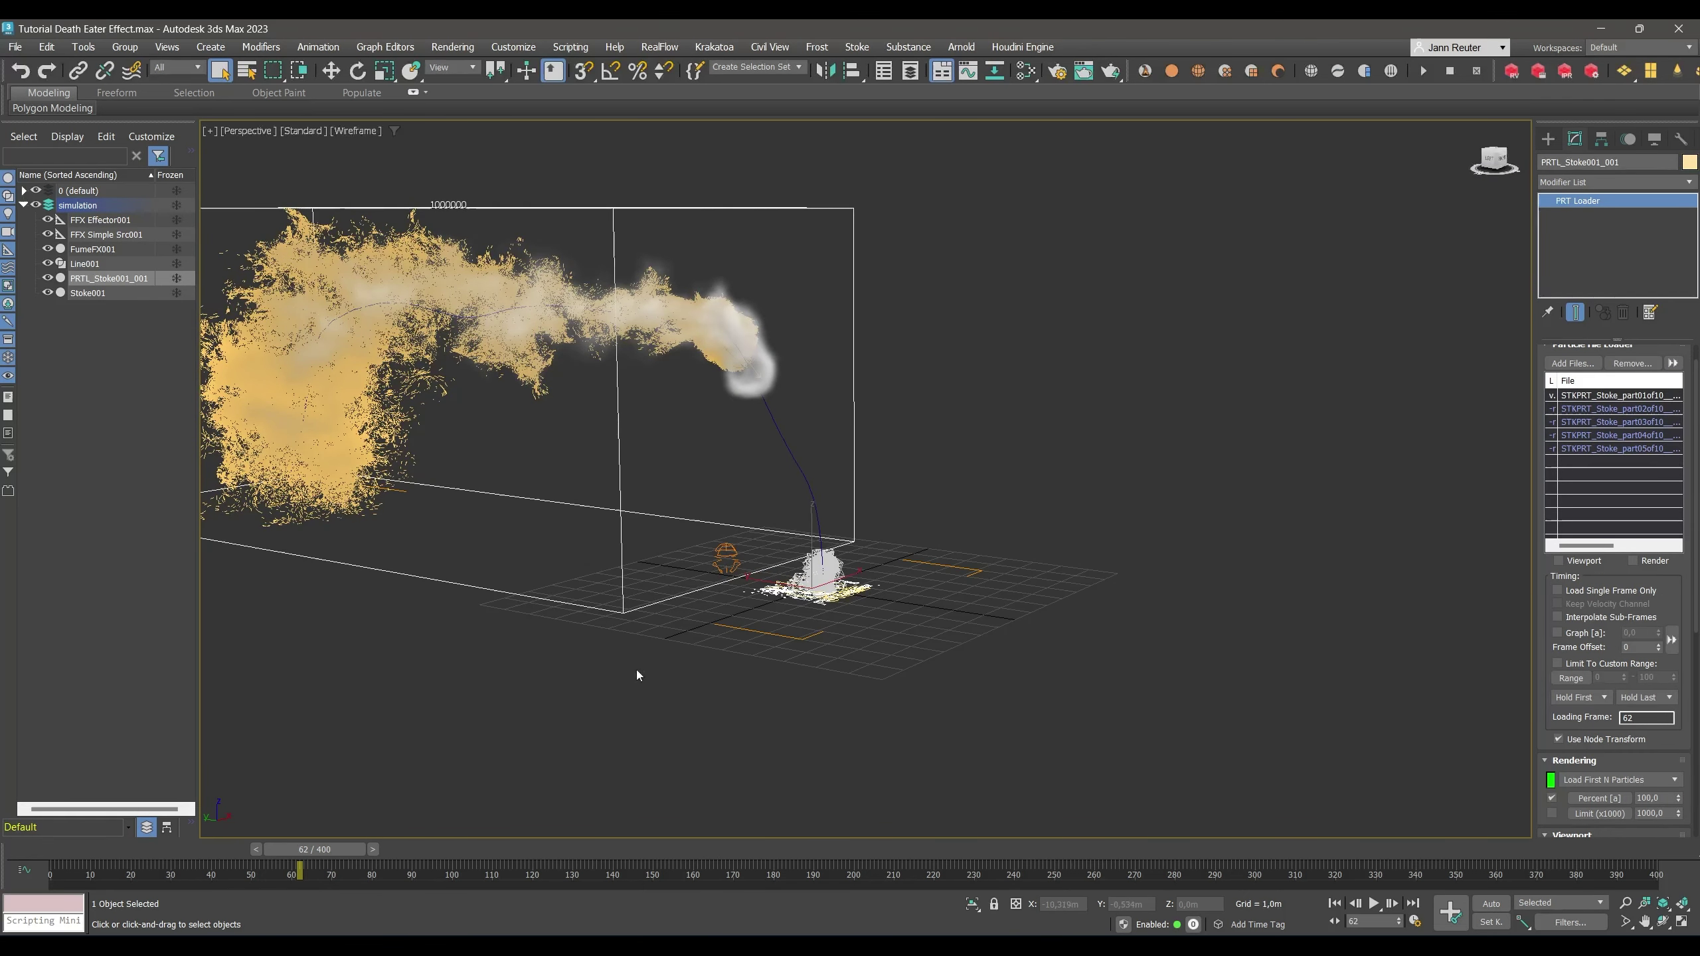
{"action": "left_click", "coordinate": [48, 249]}
{"action": "left_click_drag", "start_coordinate": [328, 847], "coordinate": [480, 859]}
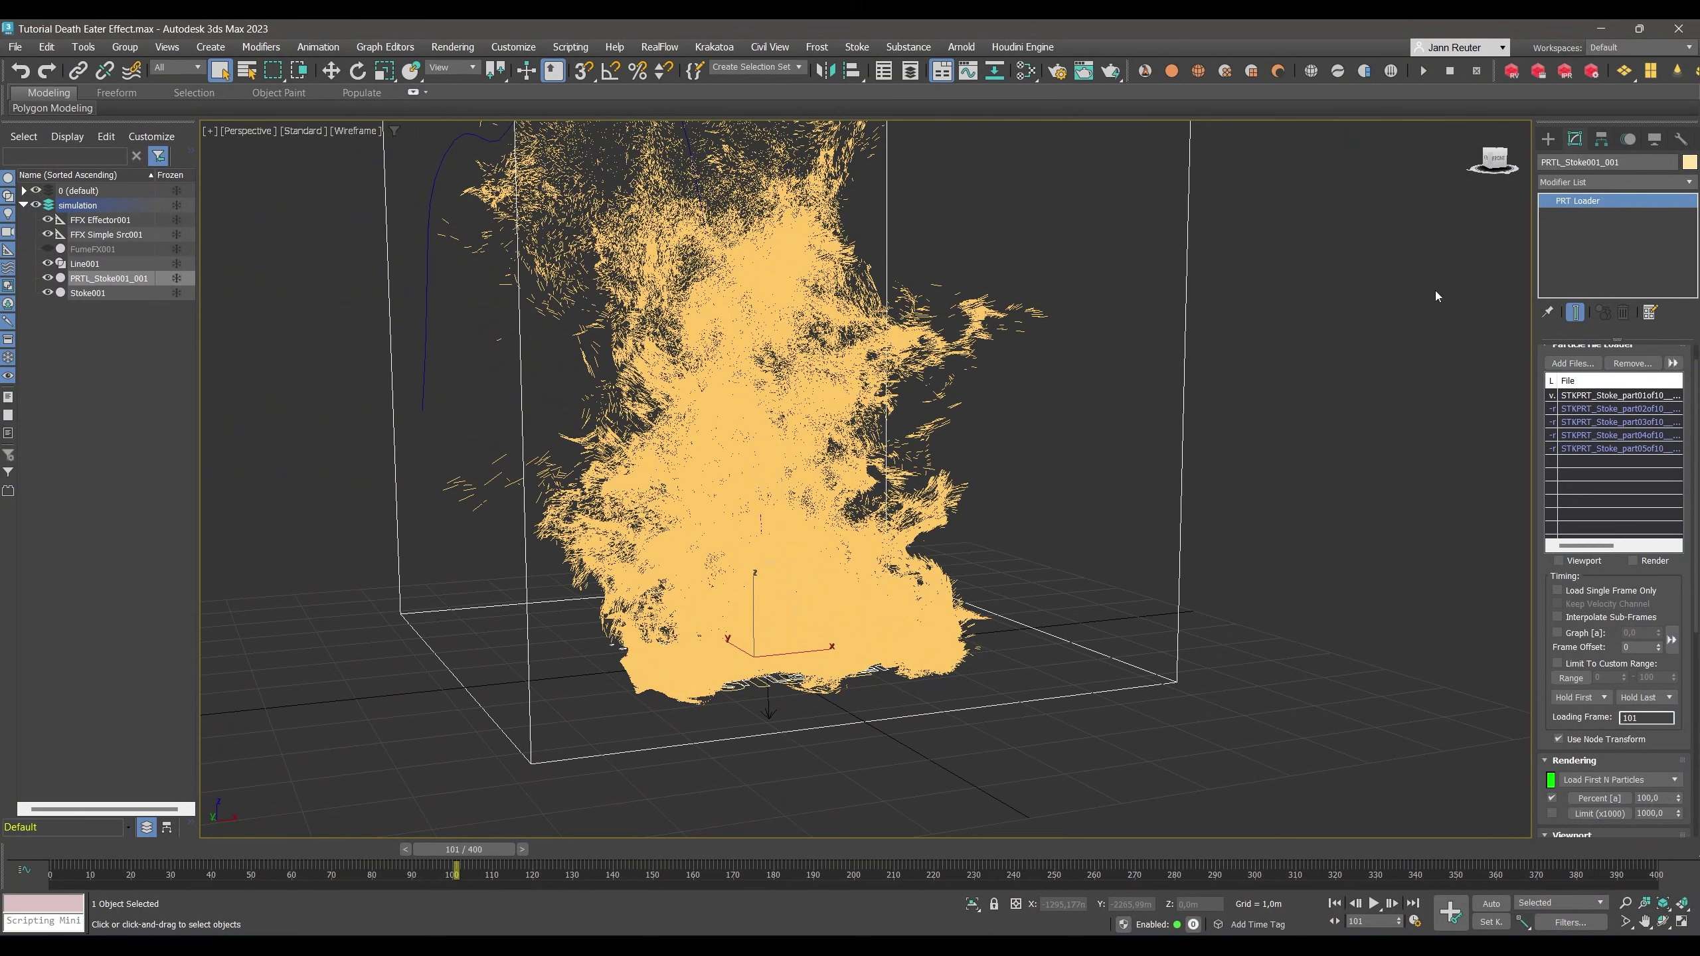
Set the PRT Loader's viewport display to 1% of render, Load Every Nth Particle and Display As Large Dots.
{"action": "scroll", "coordinate": [1692, 638], "scroll_direction": "down", "scroll_amount": 2}
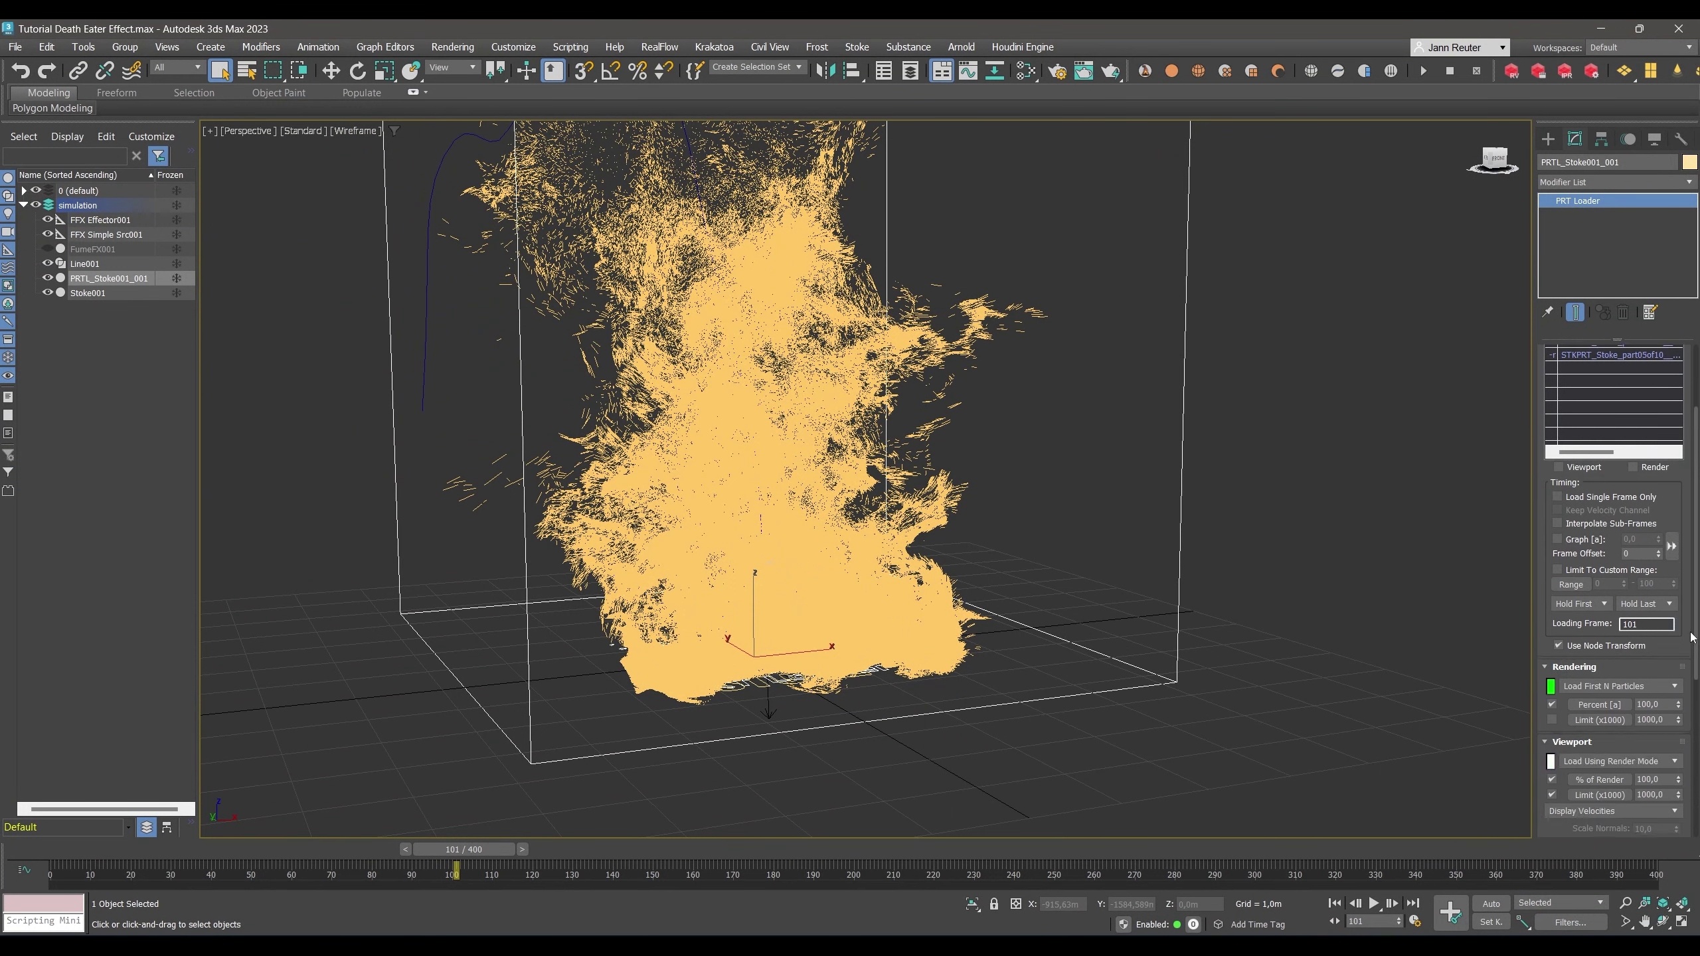
{"action": "scroll", "coordinate": [1692, 637], "scroll_direction": "down", "scroll_amount": 3}
{"action": "scroll", "coordinate": [1675, 699], "scroll_direction": "down", "scroll_amount": 1}
{"action": "left_click", "coordinate": [1609, 653]}
{"action": "left_click", "coordinate": [1604, 665]}
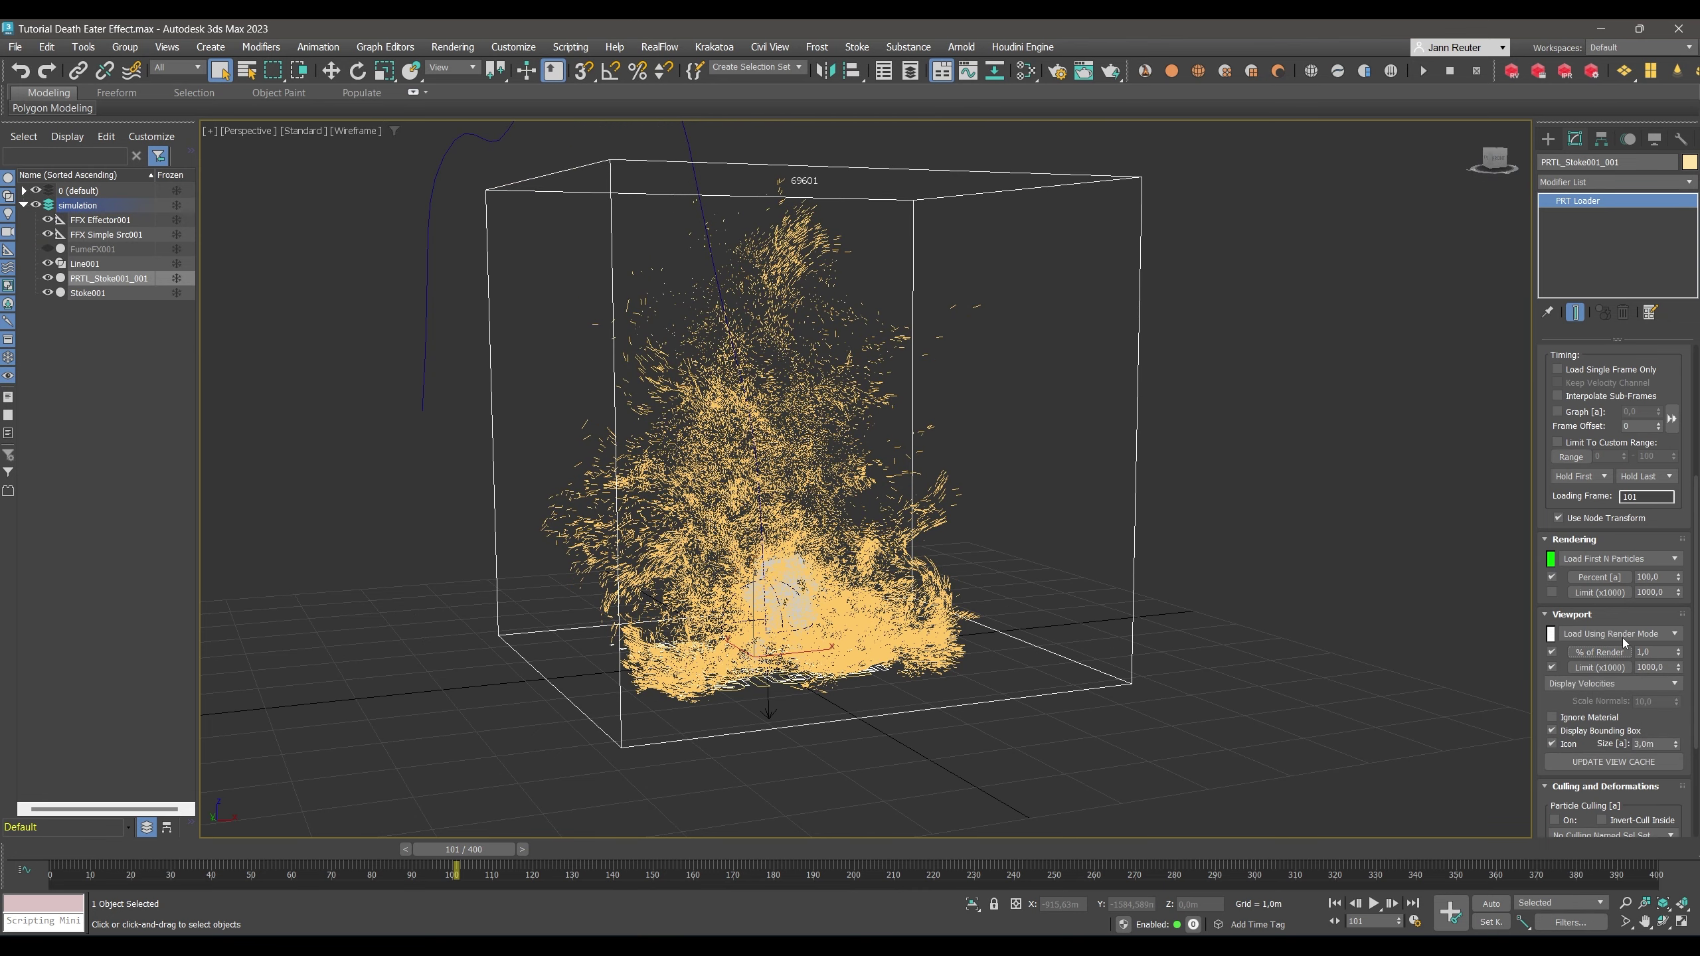
{"action": "left_click", "coordinate": [1624, 635]}
{"action": "left_click", "coordinate": [1613, 660]}
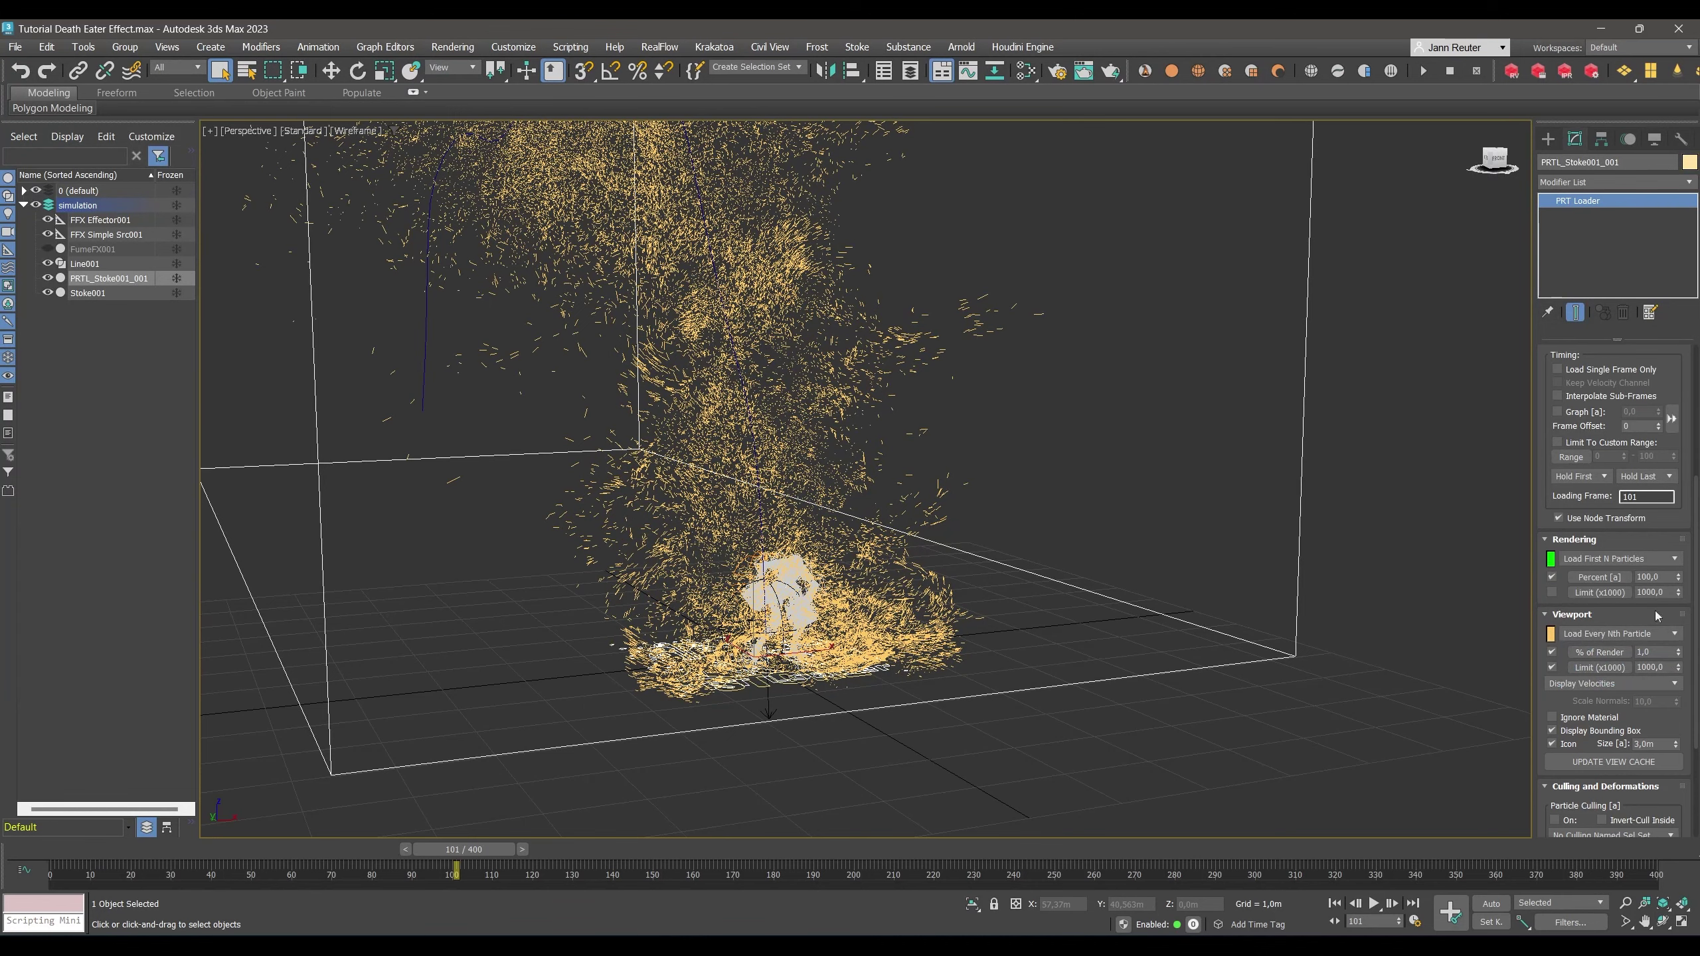
{"action": "left_click", "coordinate": [1614, 683]}
{"action": "left_click", "coordinate": [1606, 707]}
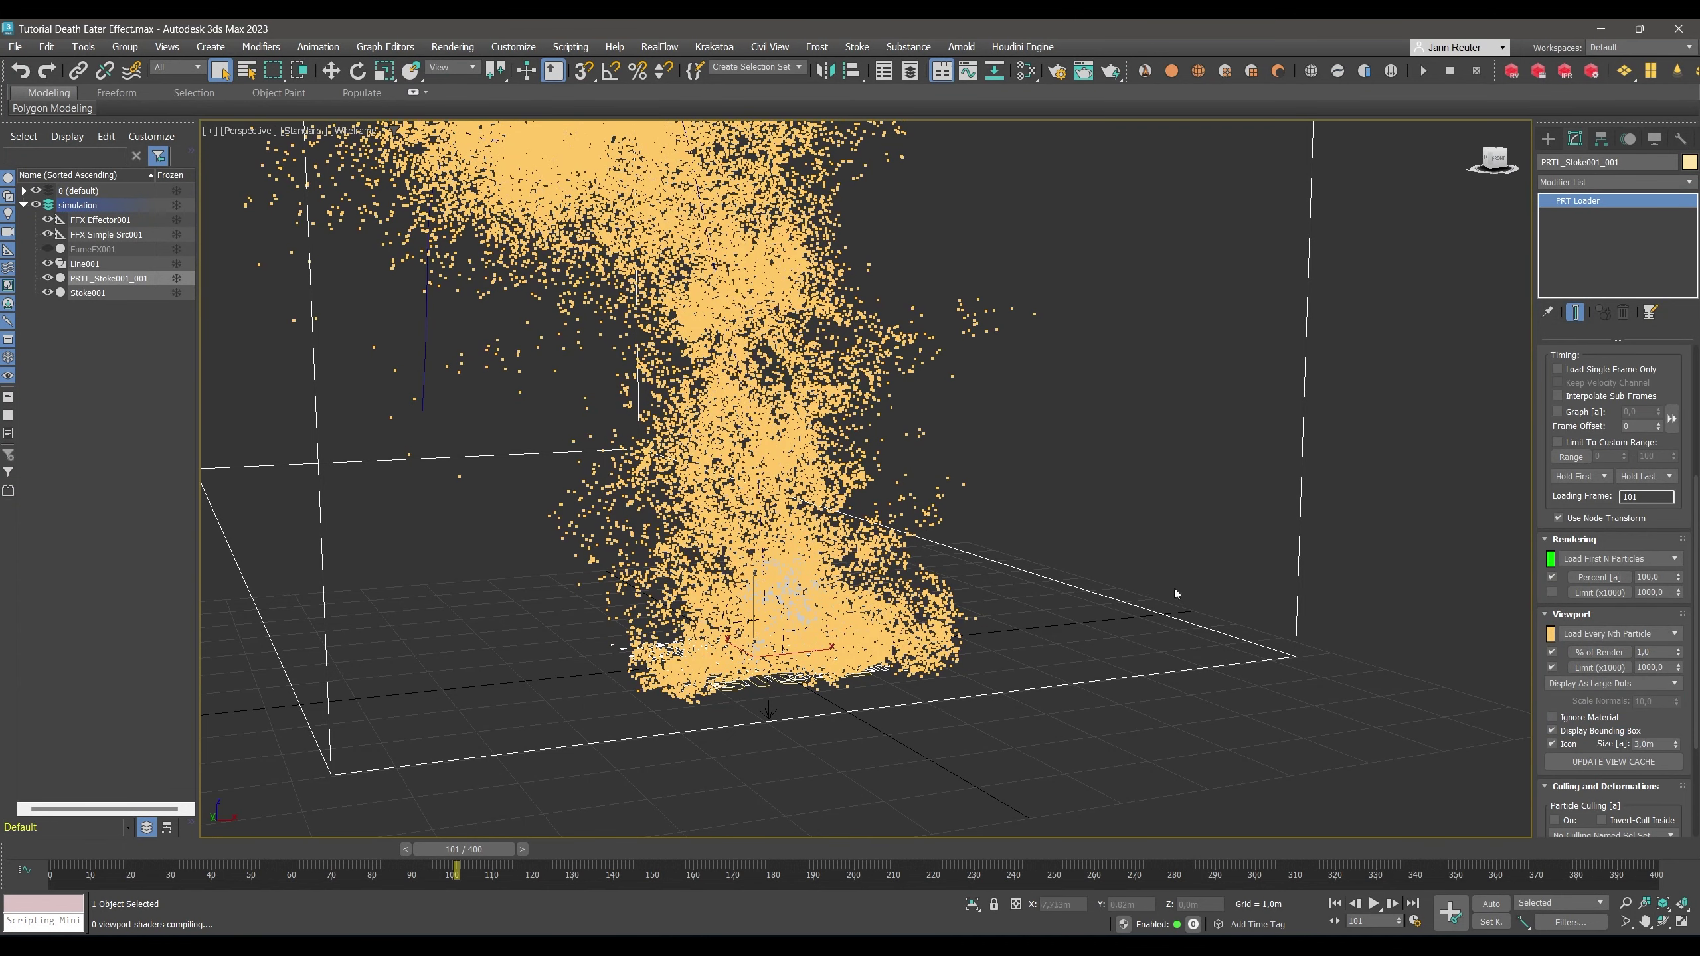
Change the PRT Loader's object color to a near-black grey with red, green and blue at 15.
{"action": "middle_click_drag", "start_coordinate": [1176, 594], "coordinate": [1111, 589], "text": "alt"}
{"action": "left_click", "coordinate": [1689, 163]}
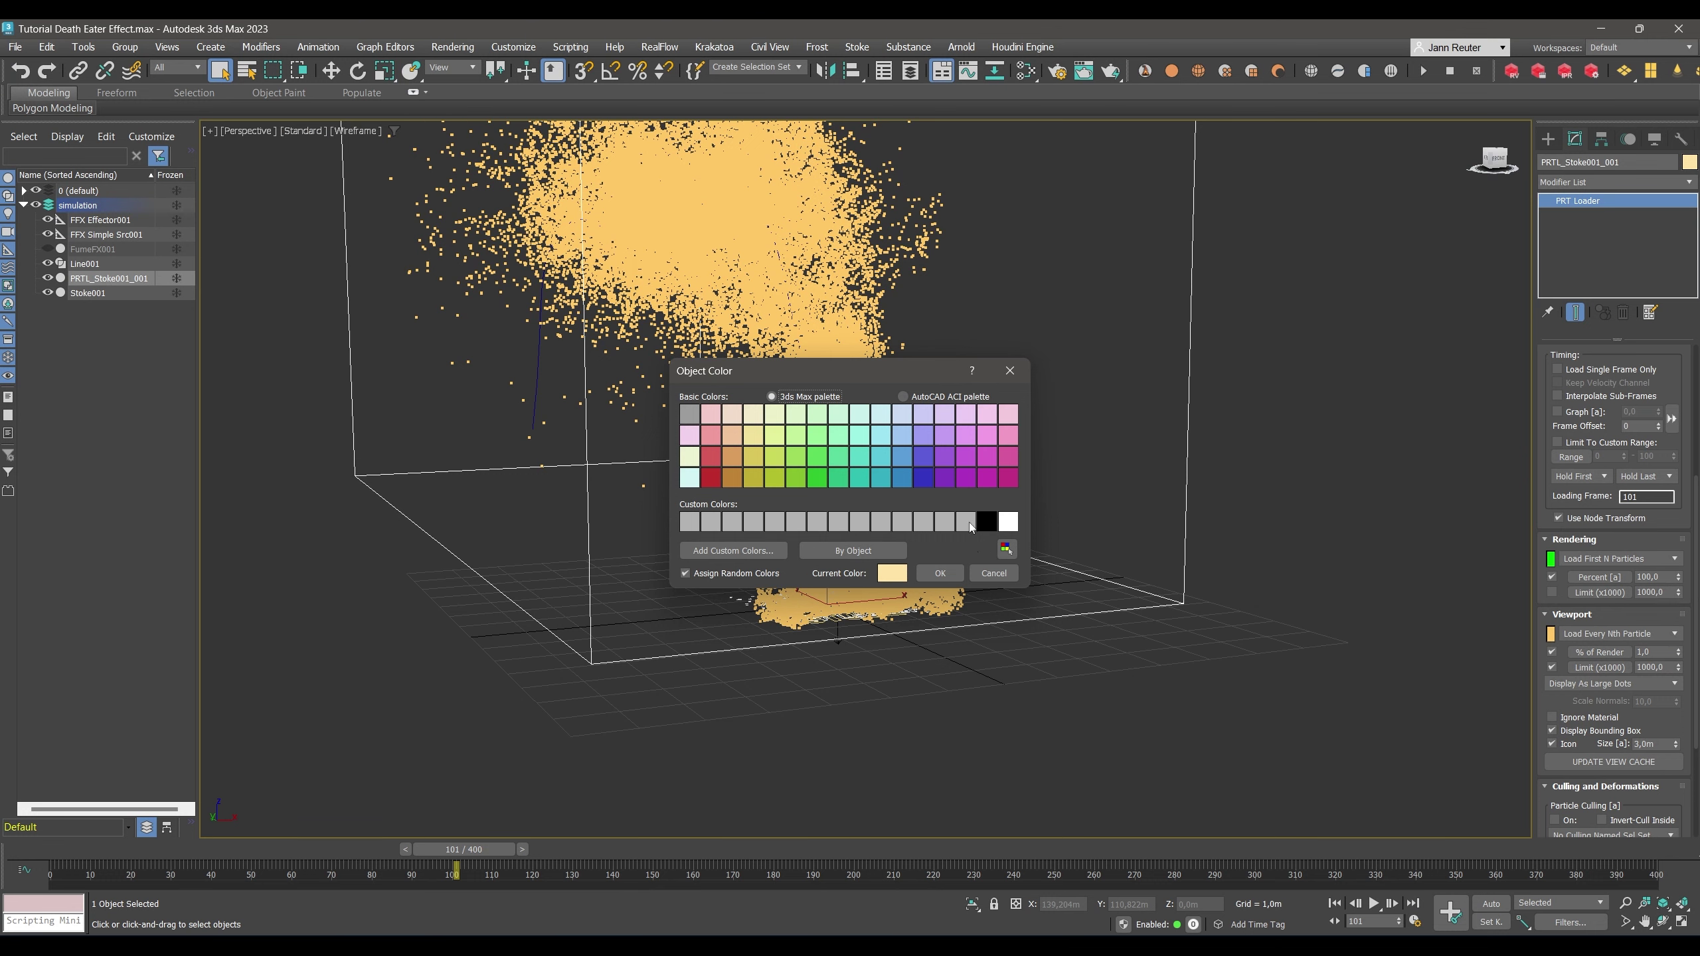
{"action": "double_click", "coordinate": [969, 523]}
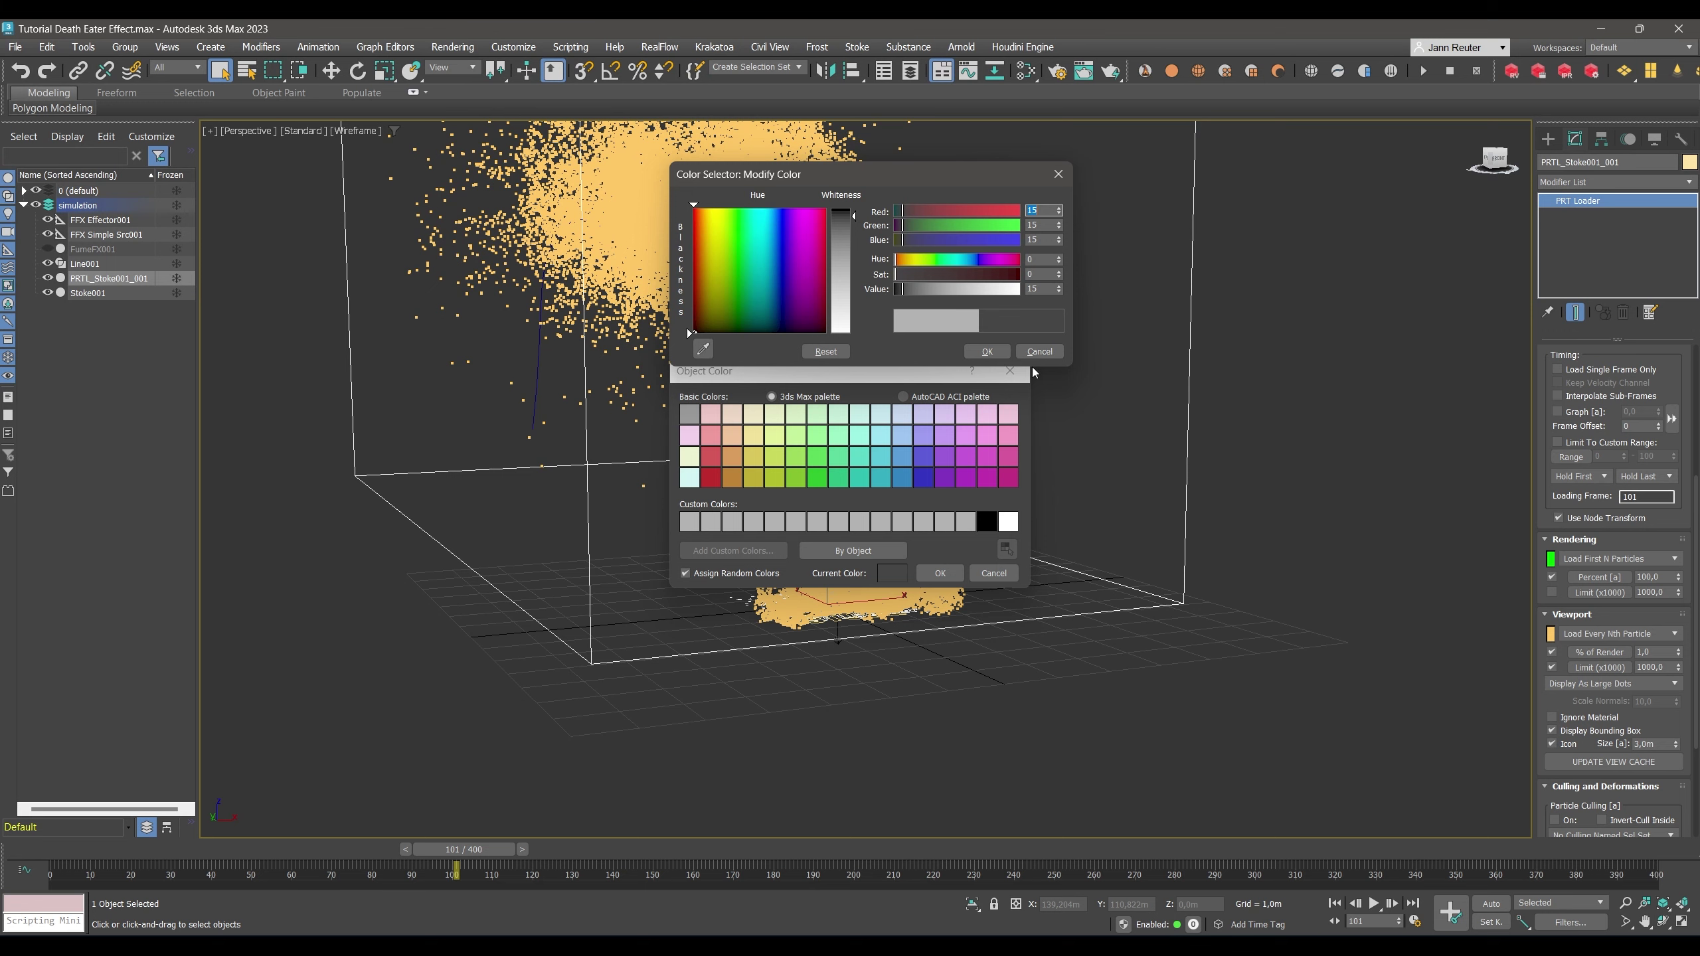
{"action": "left_click", "coordinate": [987, 351]}
{"action": "left_click", "coordinate": [940, 574]}
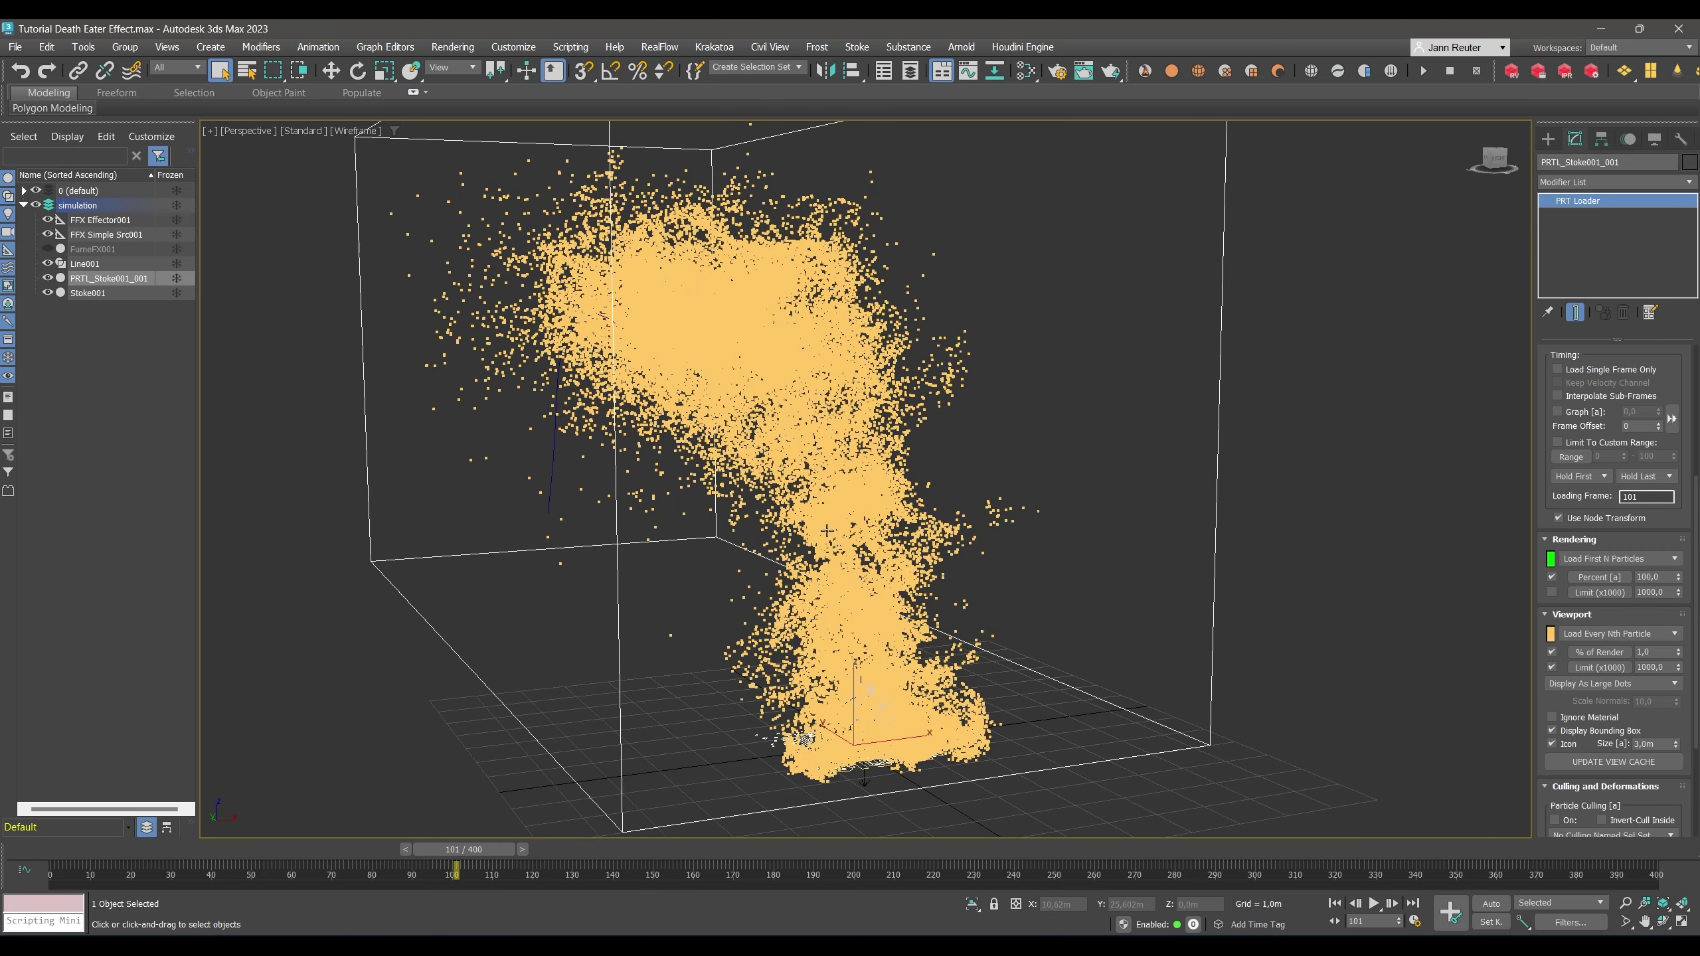
Bring up the Standard light types for creation and add a new layer named "light and cam".
{"action": "left_click", "coordinate": [1551, 140]}
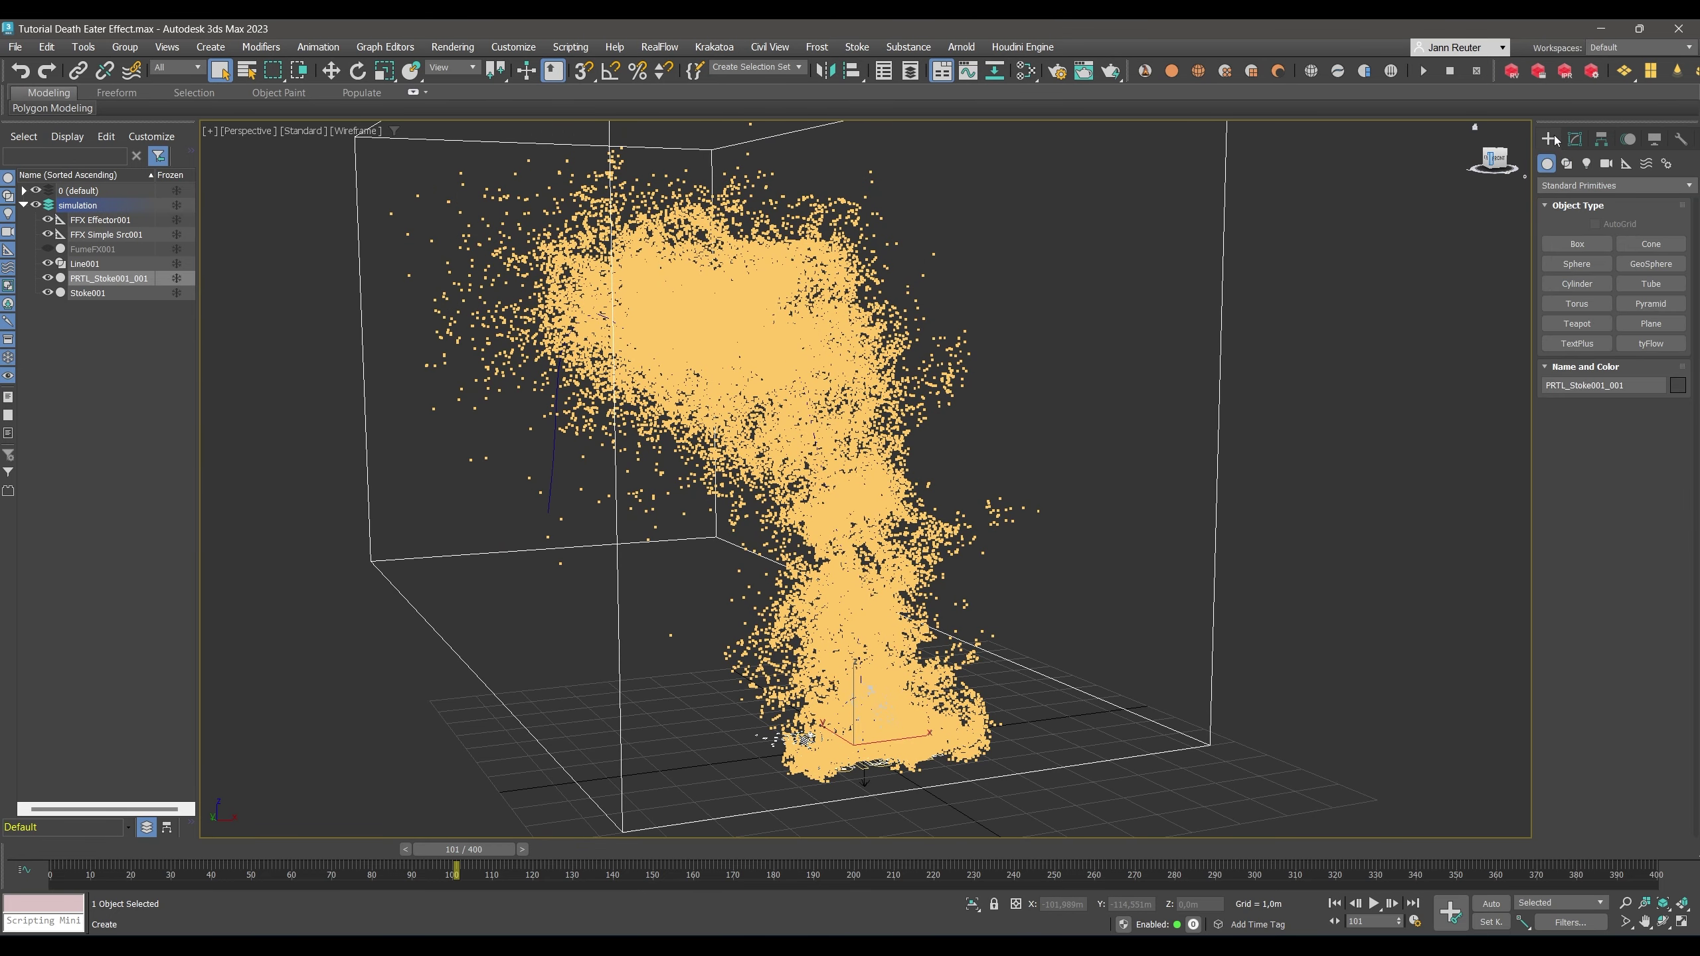
{"action": "left_click", "coordinate": [1587, 164]}
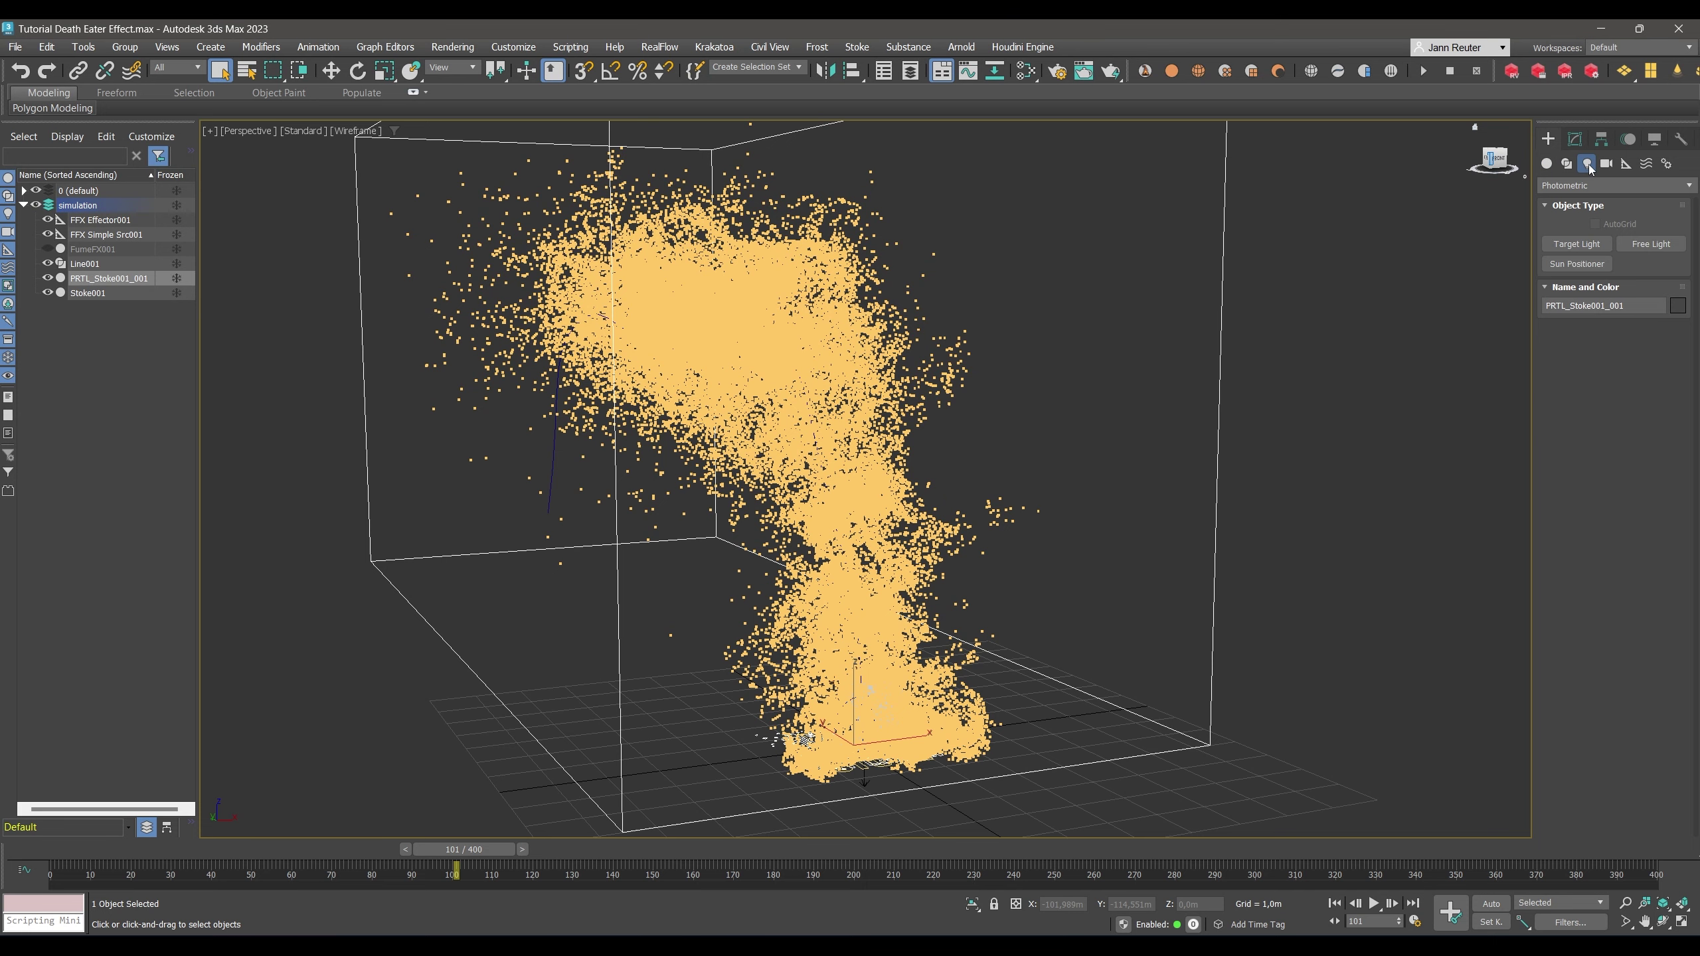
{"action": "left_click", "coordinate": [1593, 185]}
{"action": "left_click", "coordinate": [1572, 222]}
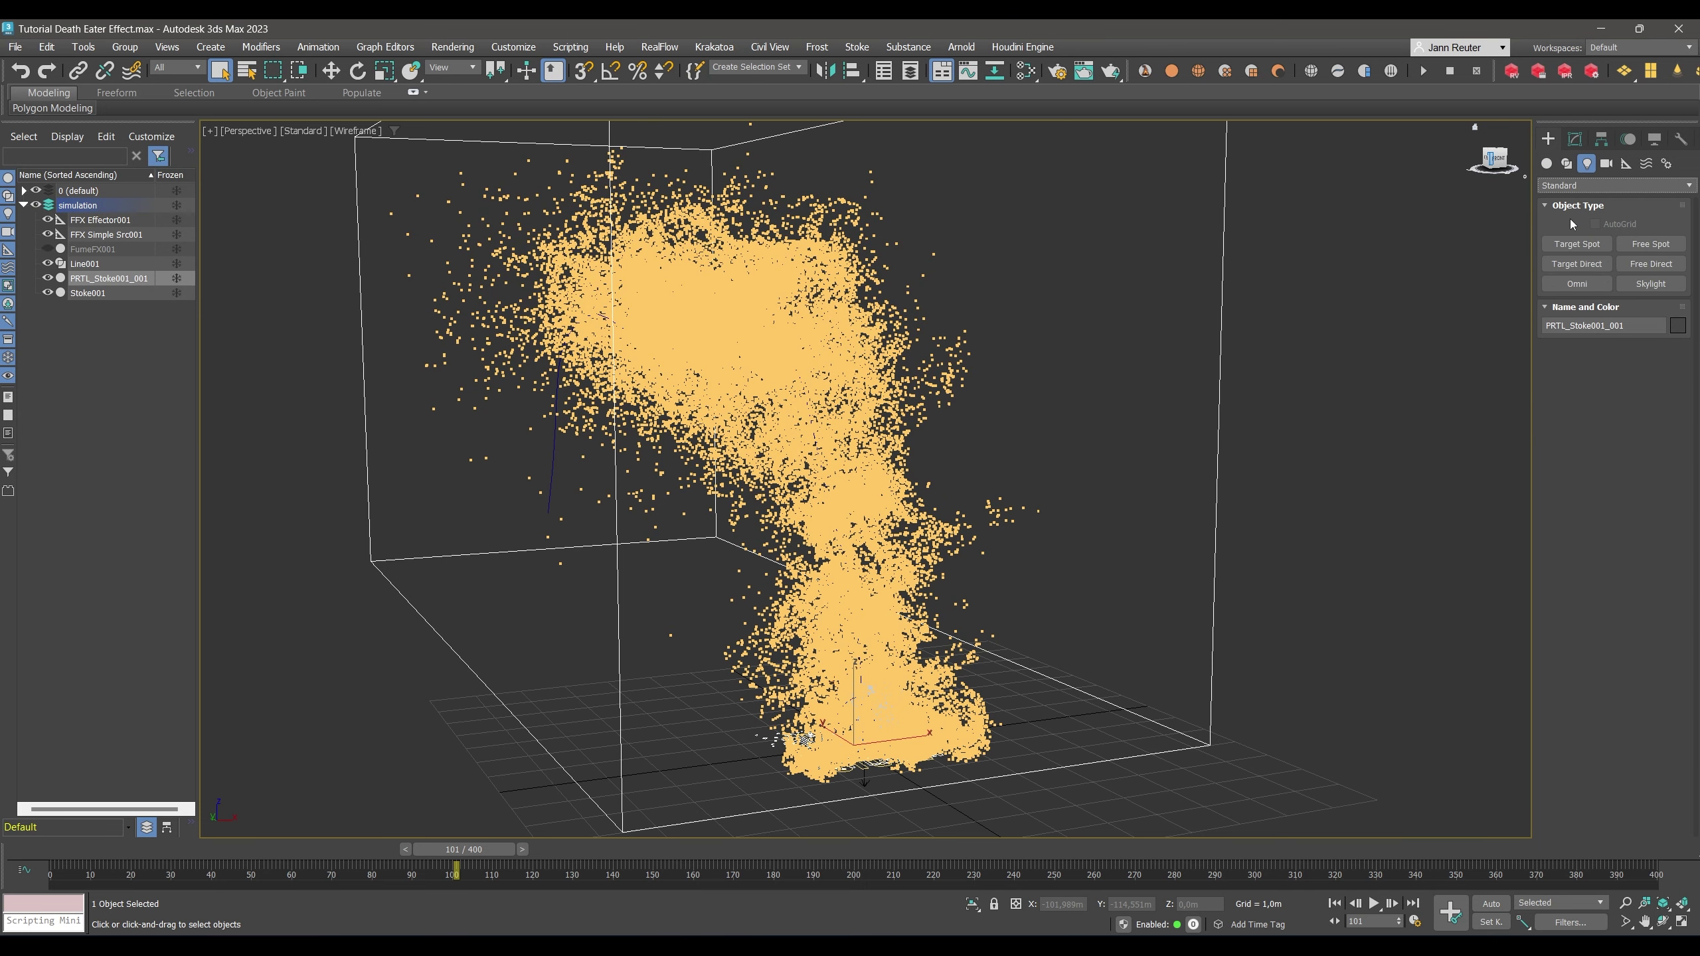
{"action": "left_click", "coordinate": [192, 153]}
{"action": "left_click", "coordinate": [191, 153]}
{"action": "left_click", "coordinate": [193, 157]}
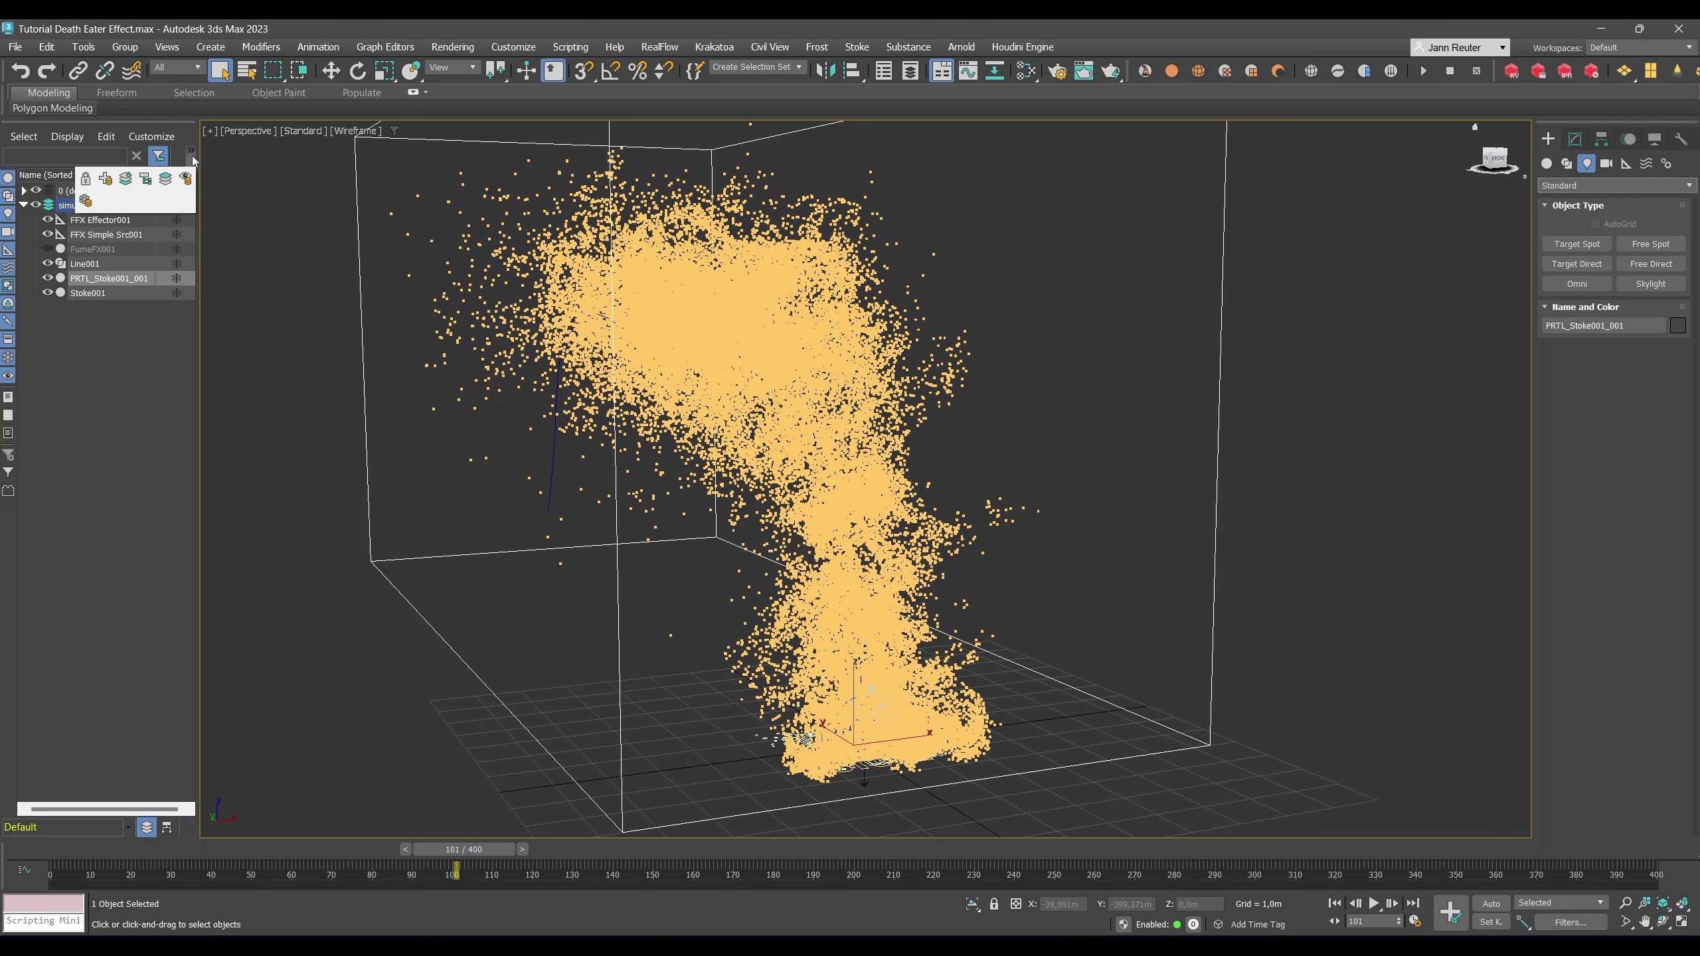
{"action": "left_click", "coordinate": [106, 180]}
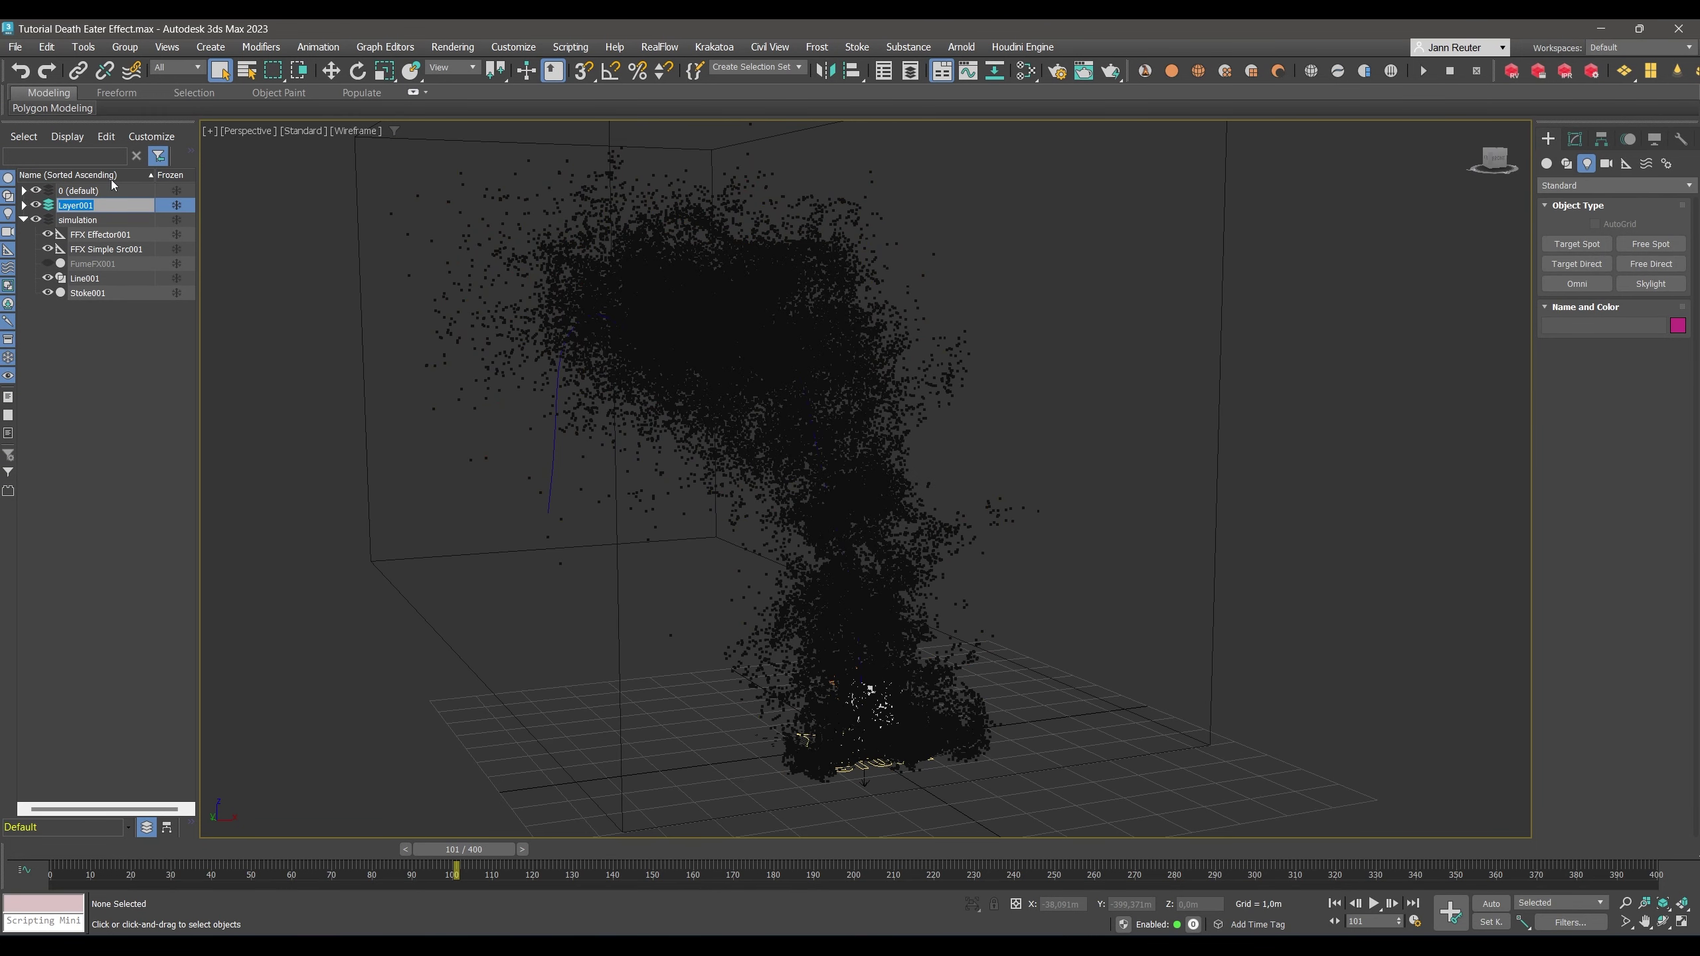
{"action": "type", "text": "light and cam"}
{"action": "key", "text": "Return"}
Move the PRT Loader back into the simulation layer, collapse that layer and select the light and cam layer.
{"action": "left_click", "coordinate": [96, 221]}
{"action": "left_click_drag", "start_coordinate": [96, 221], "coordinate": [71, 242]}
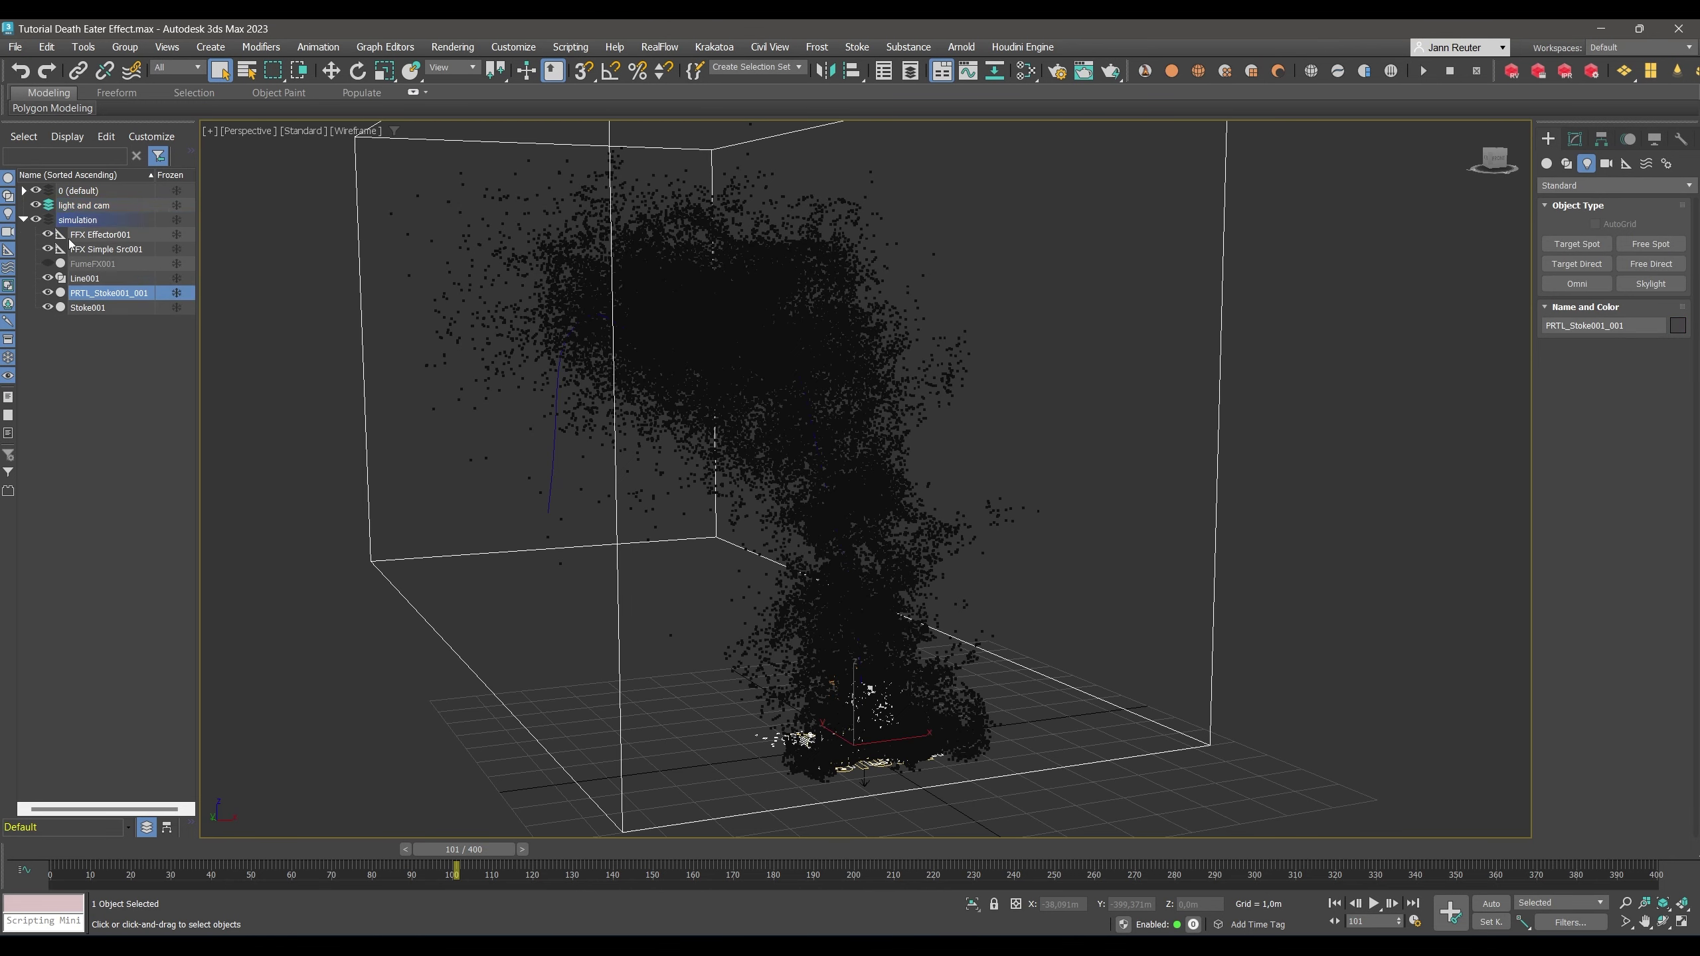
{"action": "left_click", "coordinate": [24, 220]}
{"action": "left_click", "coordinate": [84, 205]}
Create an Omni light beside the smoke particles and move it to about X -27.35 m, Y -2.37 m, Z 6.91 m.
{"action": "left_click", "coordinate": [1578, 285]}
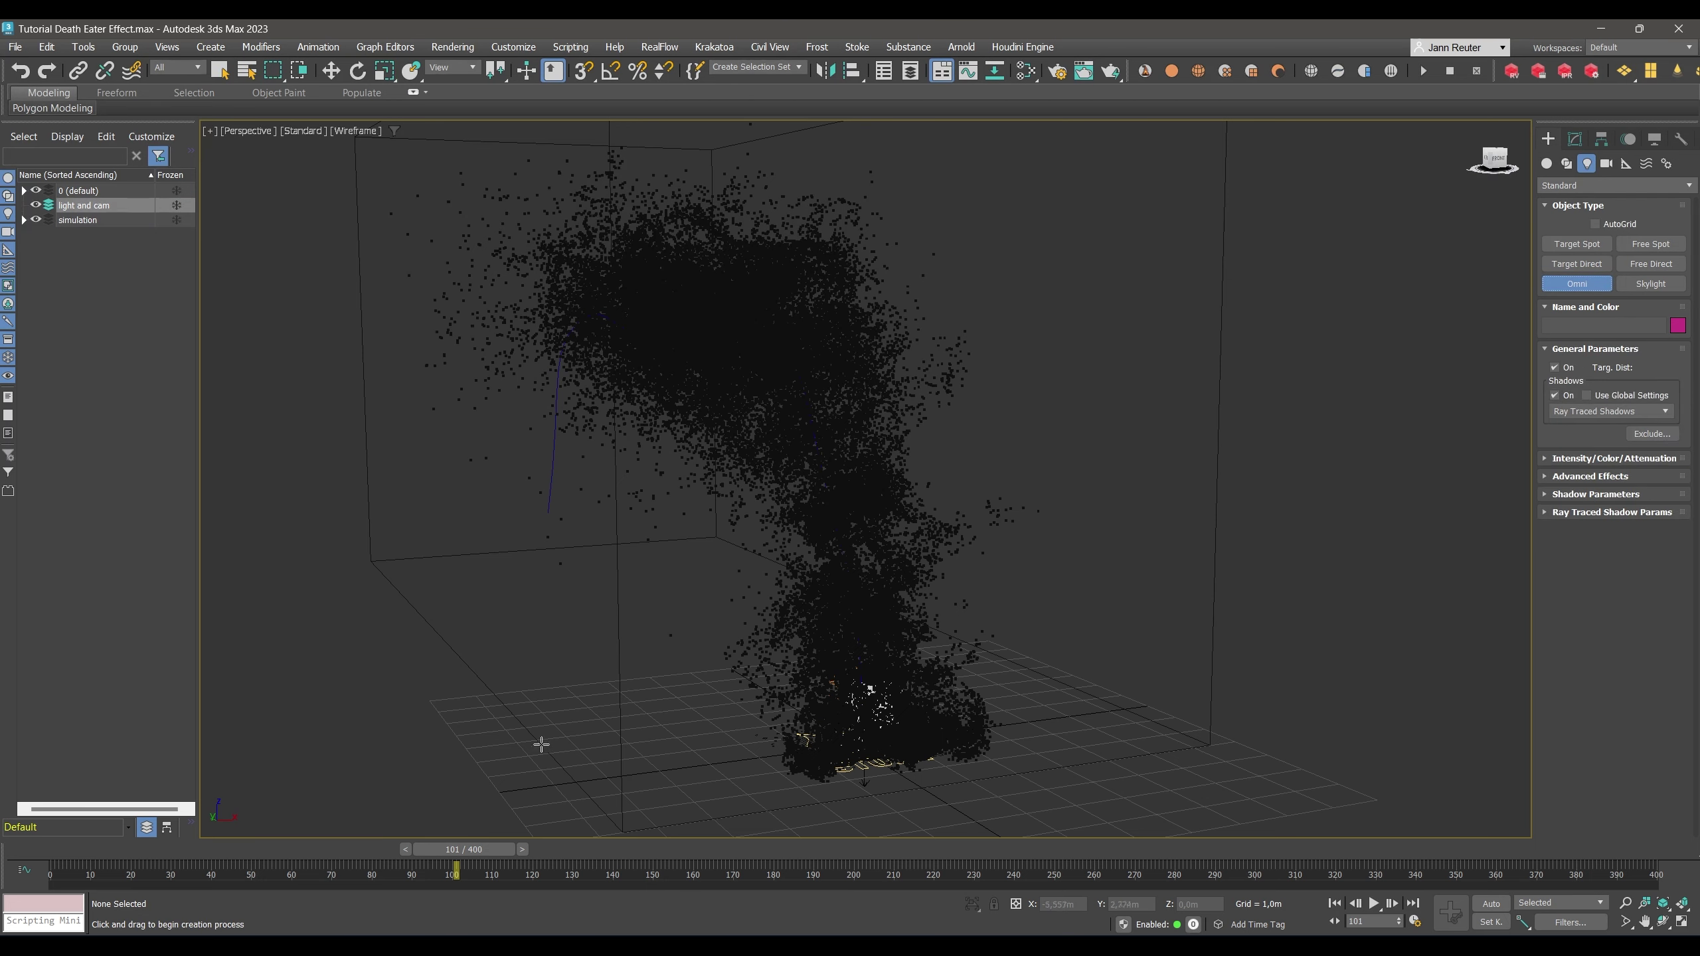
{"action": "left_click", "coordinate": [469, 778]}
{"action": "left_click_drag", "start_coordinate": [460, 779], "coordinate": [362, 759]}
{"action": "scroll", "coordinate": [363, 759], "scroll_direction": "down", "scroll_amount": 5}
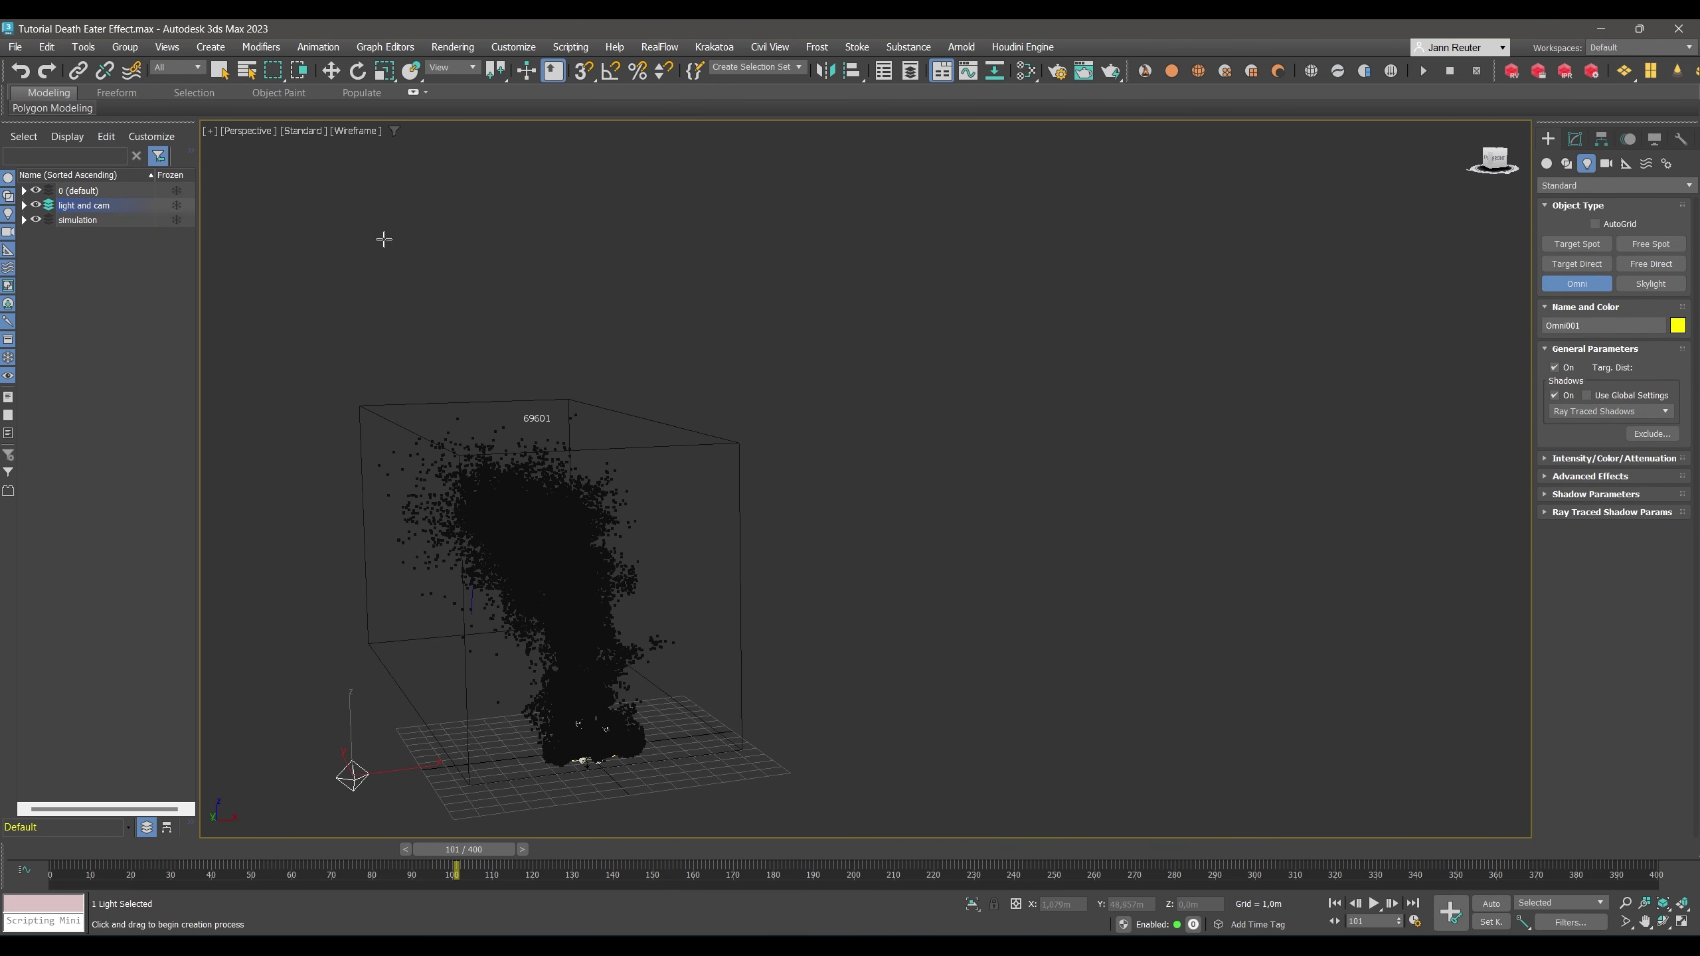
{"action": "left_click", "coordinate": [331, 70]}
{"action": "left_click_drag", "start_coordinate": [584, 578], "coordinate": [207, 302]}
{"action": "middle_click_drag", "start_coordinate": [207, 302], "coordinate": [595, 368], "text": "alt"}
{"action": "left_click_drag", "start_coordinate": [574, 281], "coordinate": [567, 329]}
{"action": "key", "text": "shift+z"}
Open the rendered frame window and set the Krakatoa background override color to a light grey with value 200.
{"action": "left_click", "coordinate": [1084, 71]}
{"action": "left_click_drag", "start_coordinate": [789, 105], "coordinate": [860, 68]}
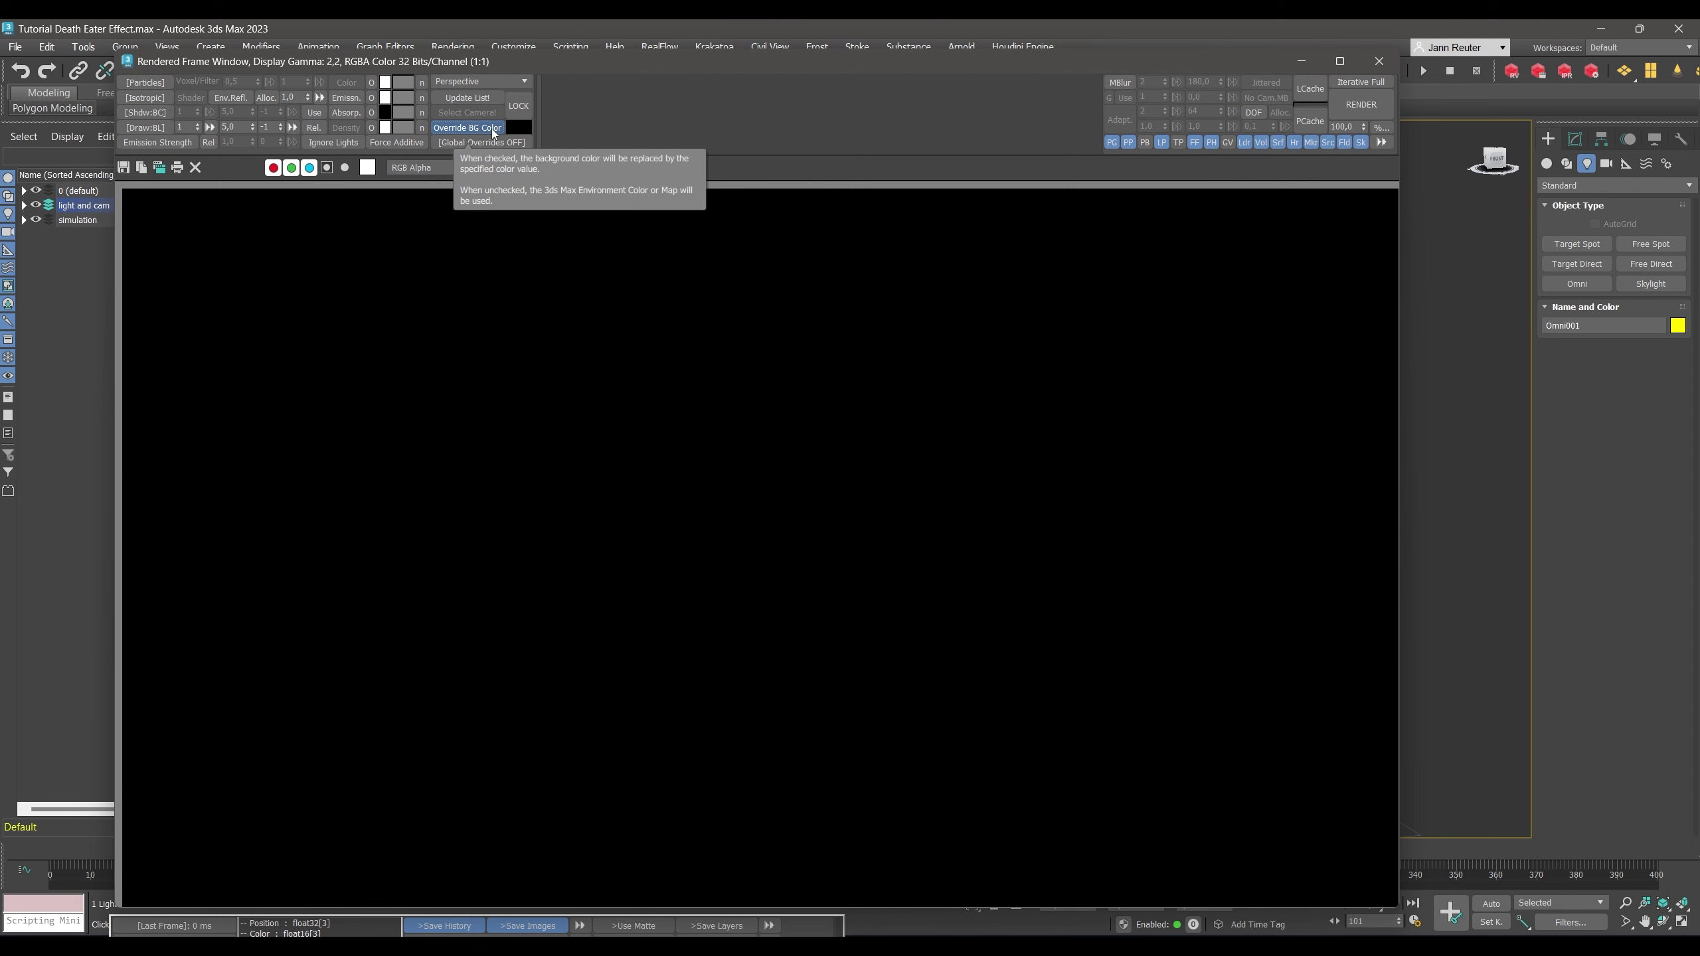
{"action": "left_click", "coordinate": [520, 128]}
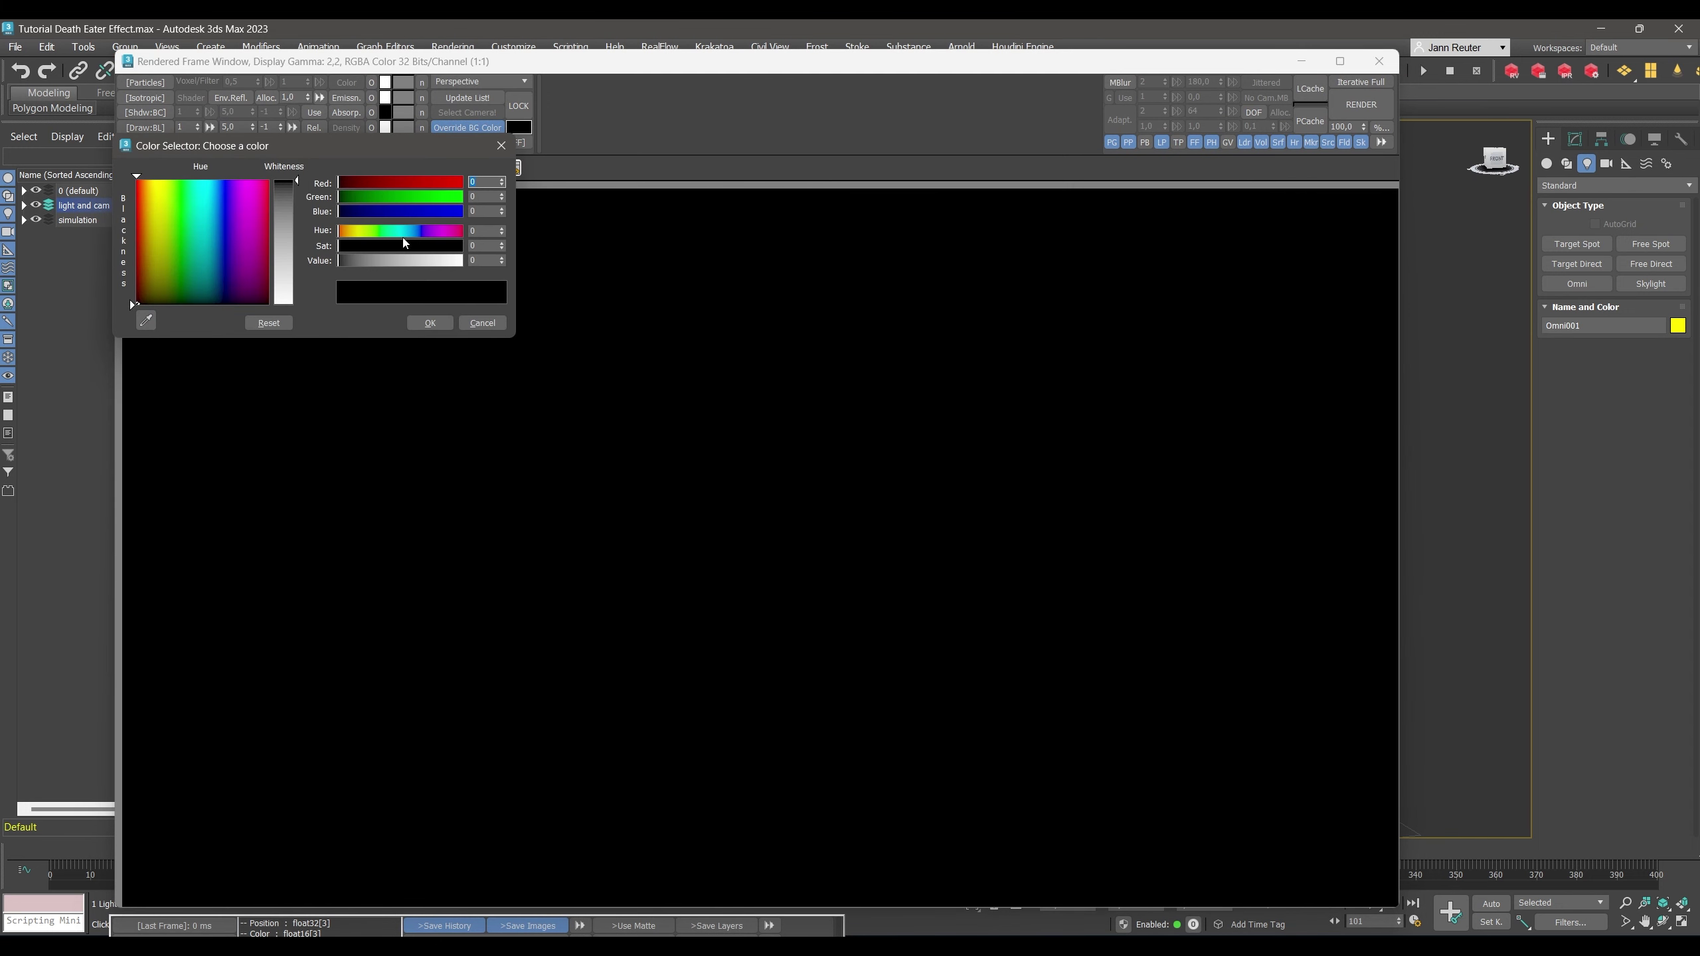
{"action": "mouse_move", "coordinate": [284, 278]}
{"action": "left_mouse_down"}
{"action": "mouse_move", "coordinate": [284, 300]}
{"action": "mouse_move", "coordinate": [283, 271]}
{"action": "mouse_move", "coordinate": [304, 287]}
{"action": "left_mouse_up"}
{"action": "left_click", "coordinate": [495, 262]}
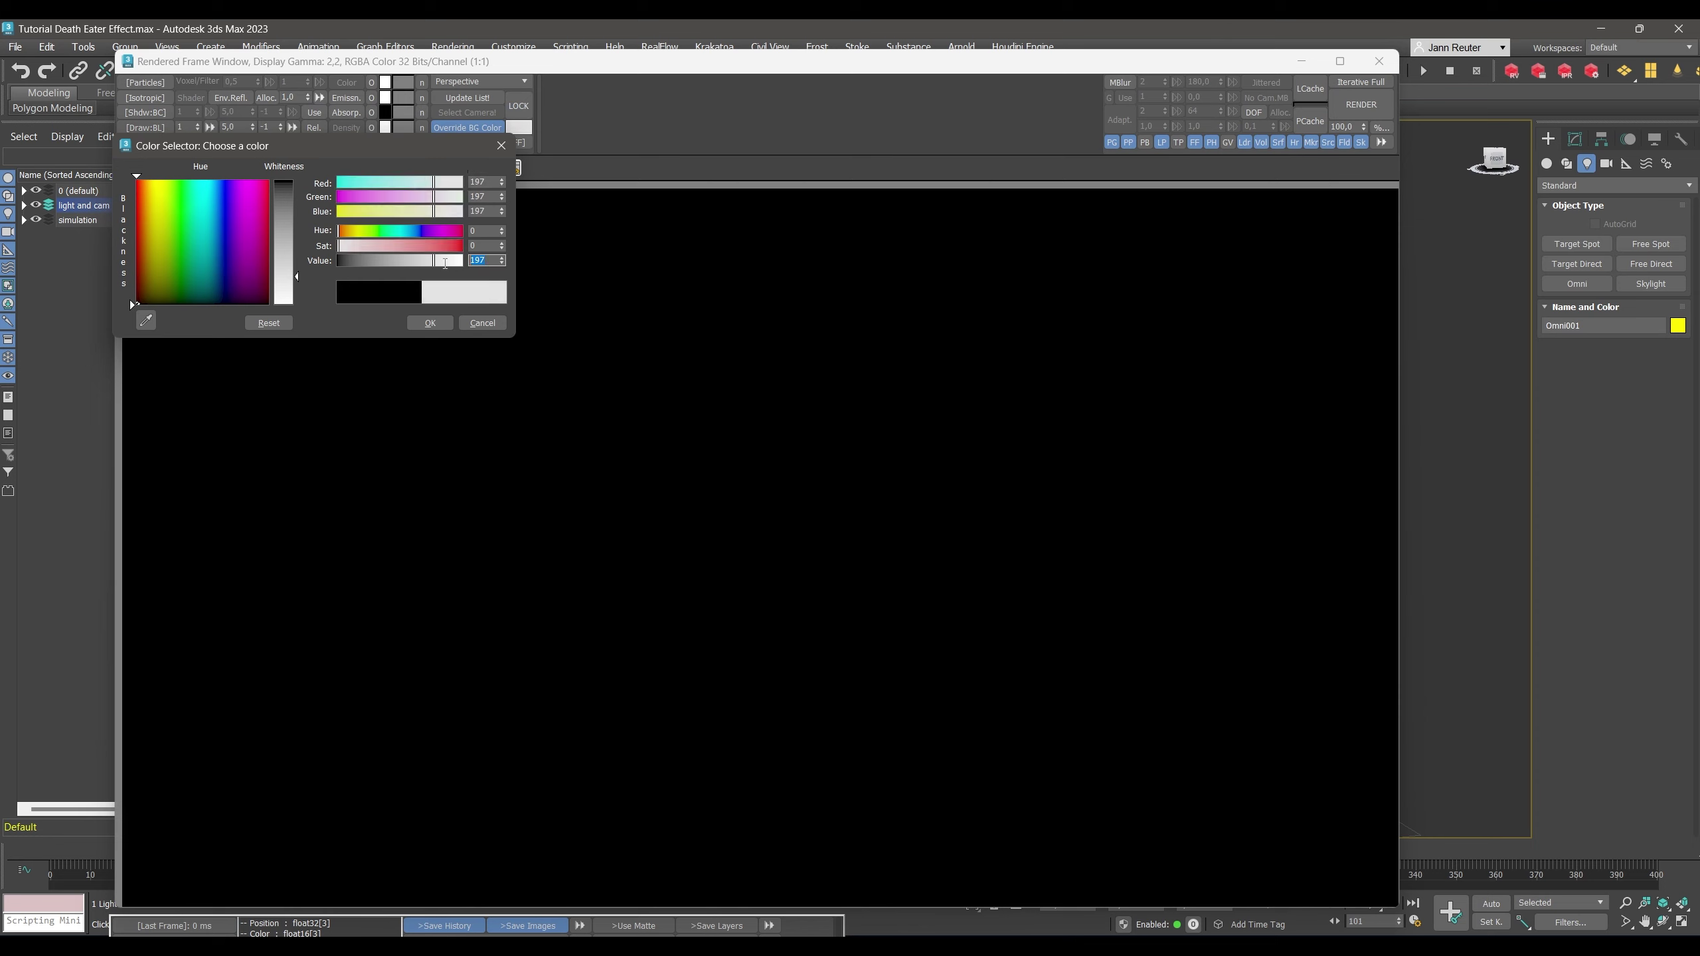
{"action": "type", "text": "200"}
{"action": "key", "text": "Return"}
{"action": "left_click", "coordinate": [430, 323]}
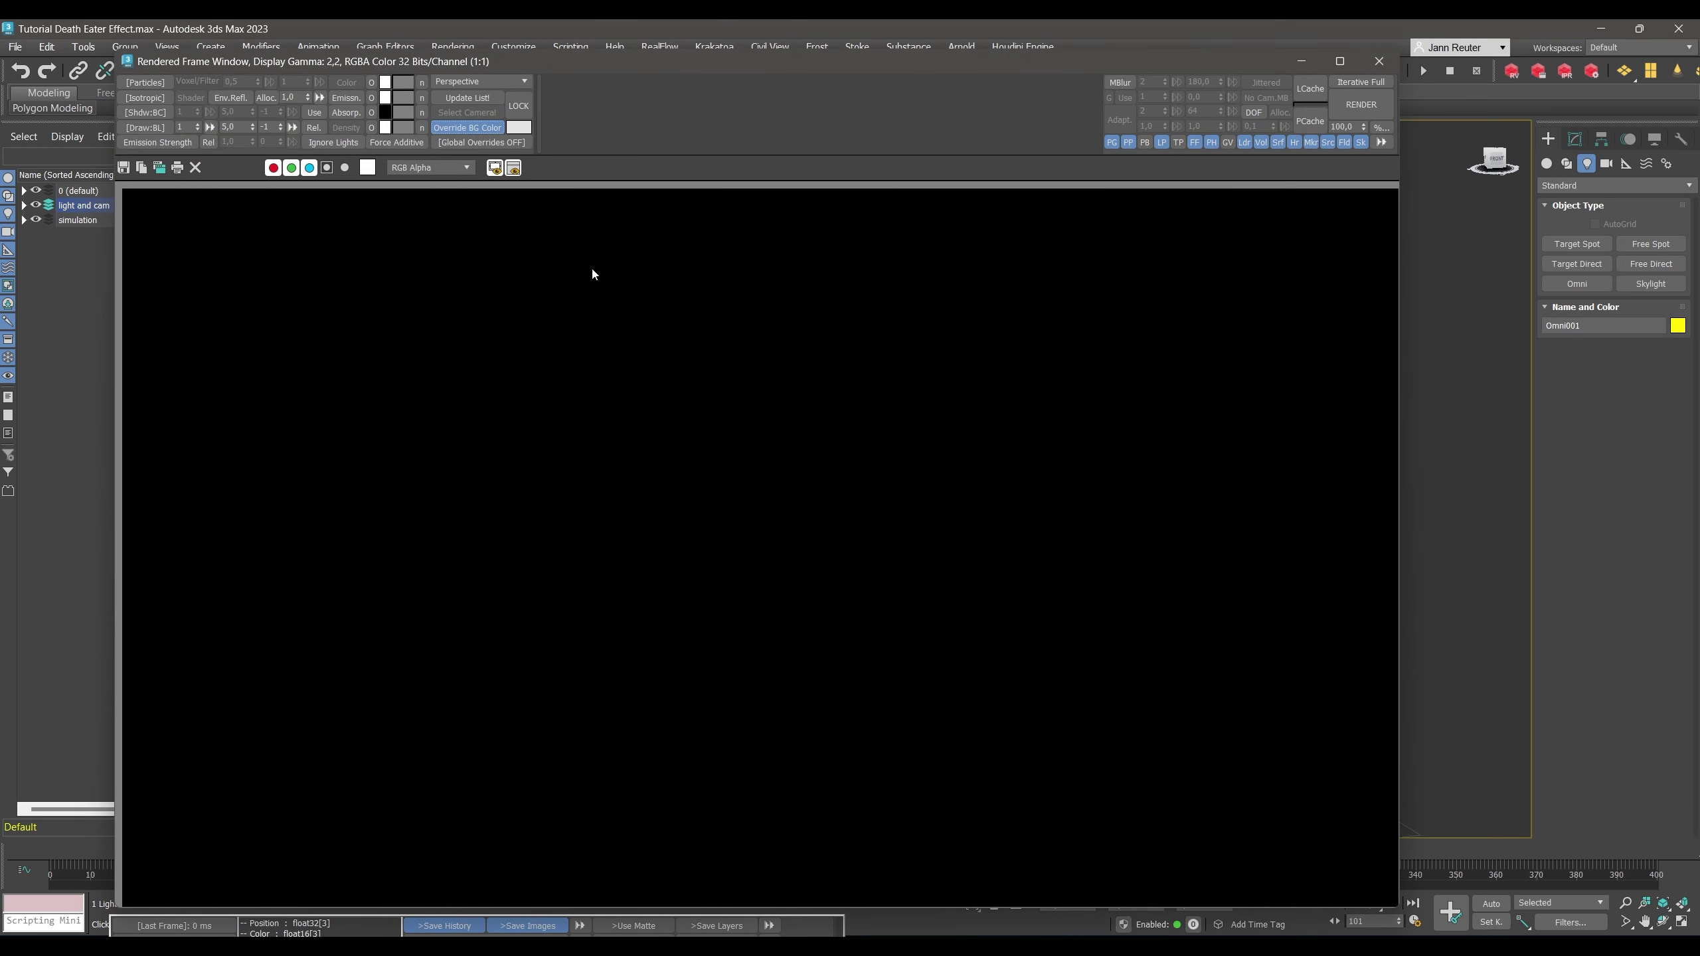
Render the particles with Iterative Full, lower the drawing density exponent to -2 and close the rendered frame window.
{"action": "left_click", "coordinate": [1346, 79]}
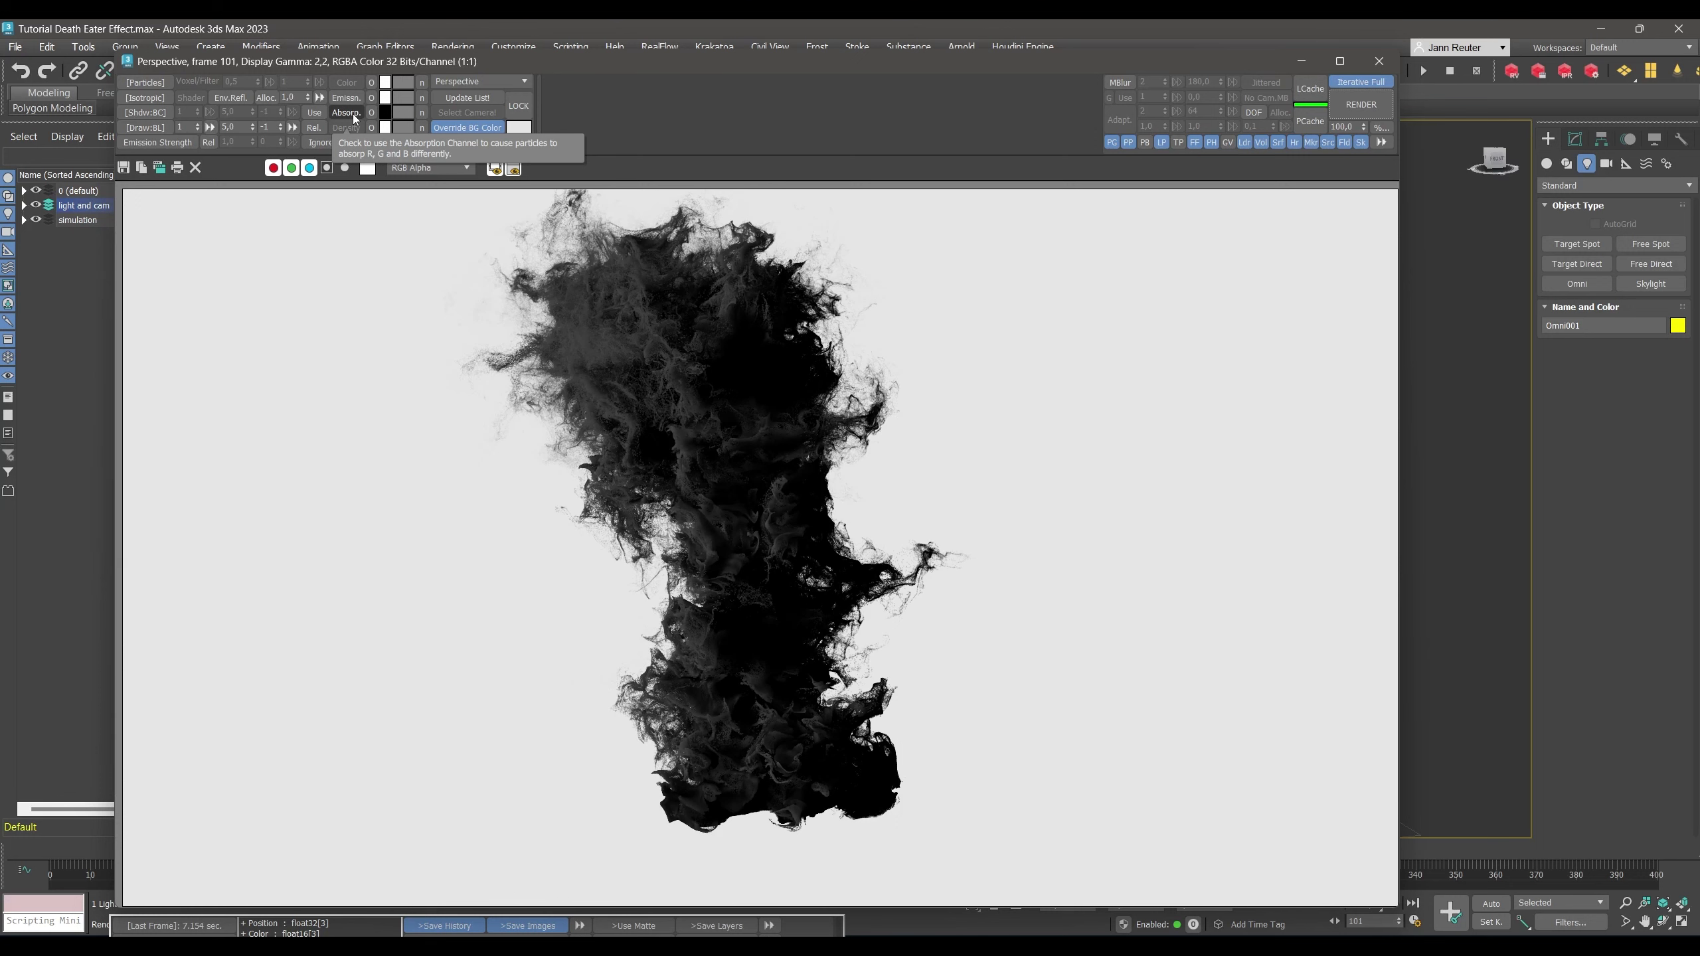
{"action": "left_click", "coordinate": [280, 131]}
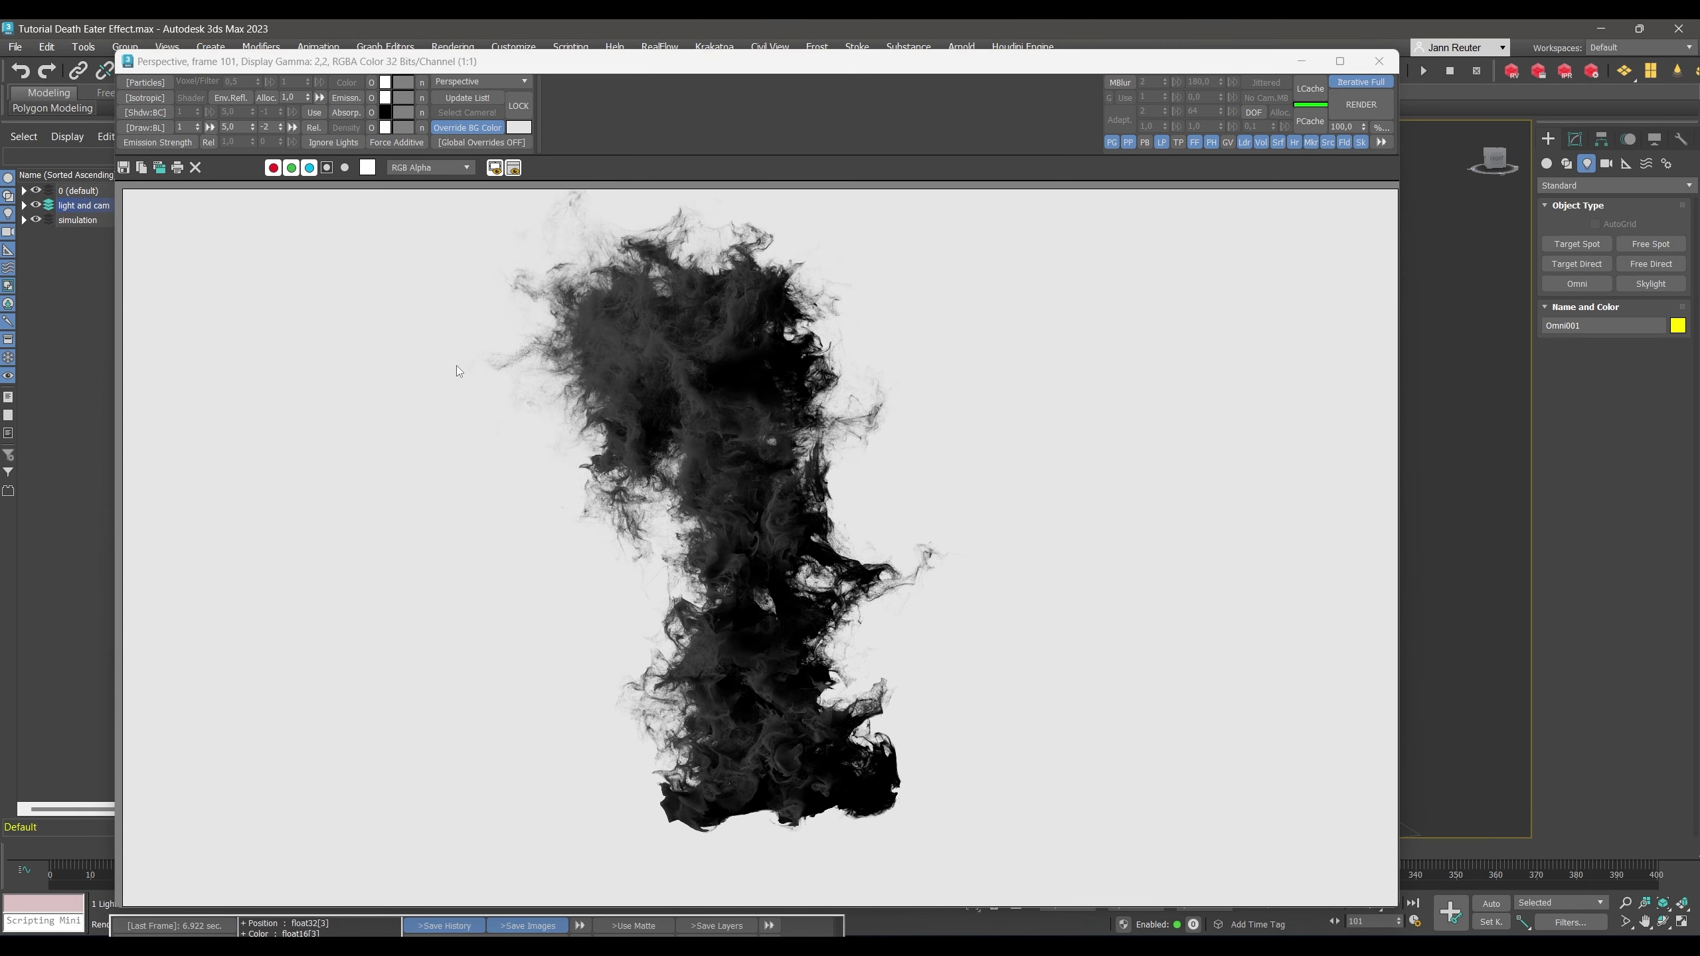
{"action": "scroll", "coordinate": [891, 205], "scroll_direction": "down", "scroll_amount": 2}
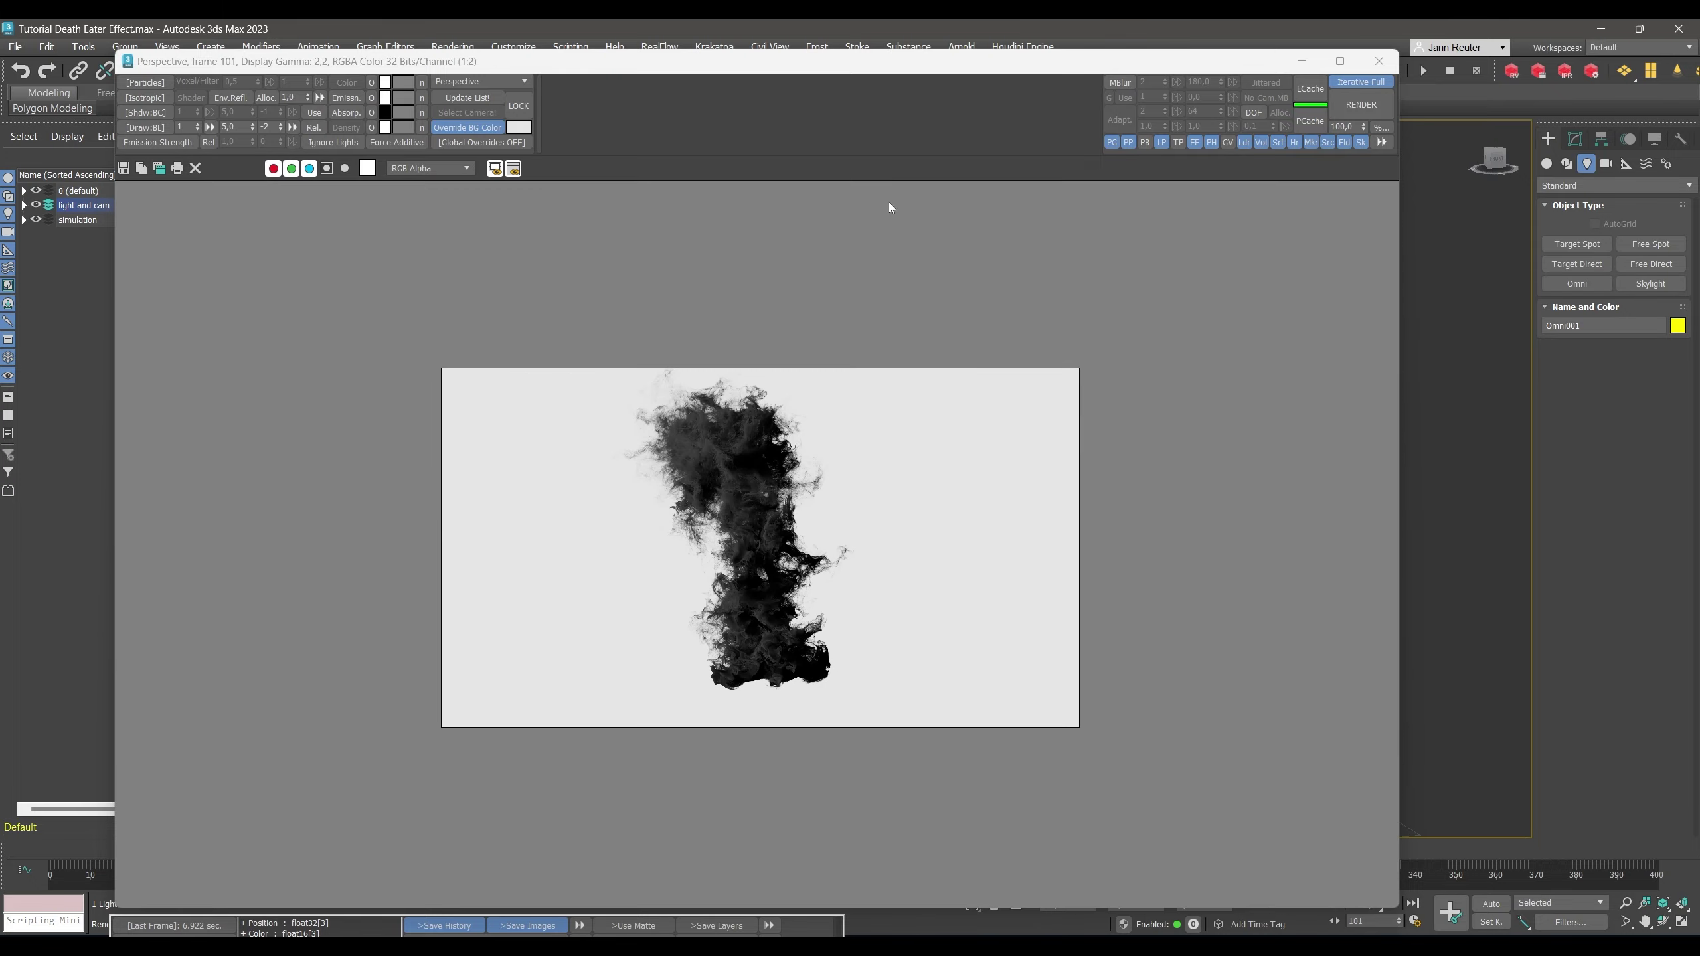
{"action": "key", "text": "Escape"}
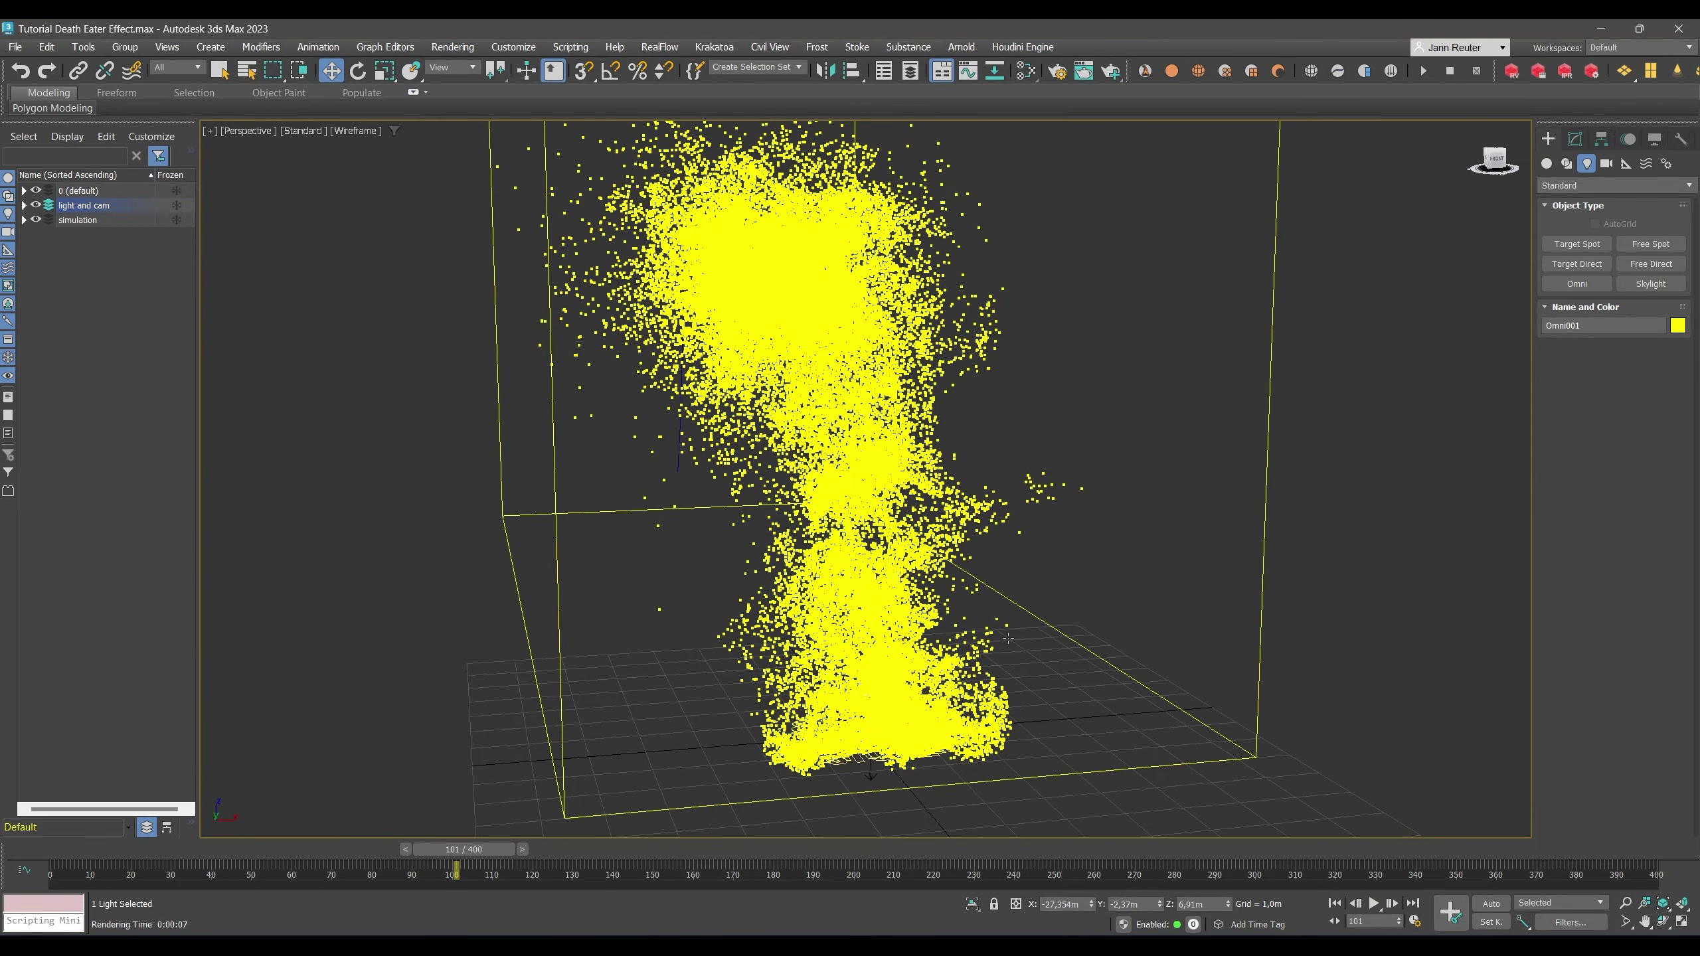
{"action": "middle_click_drag", "start_coordinate": [878, 636], "coordinate": [829, 585]}
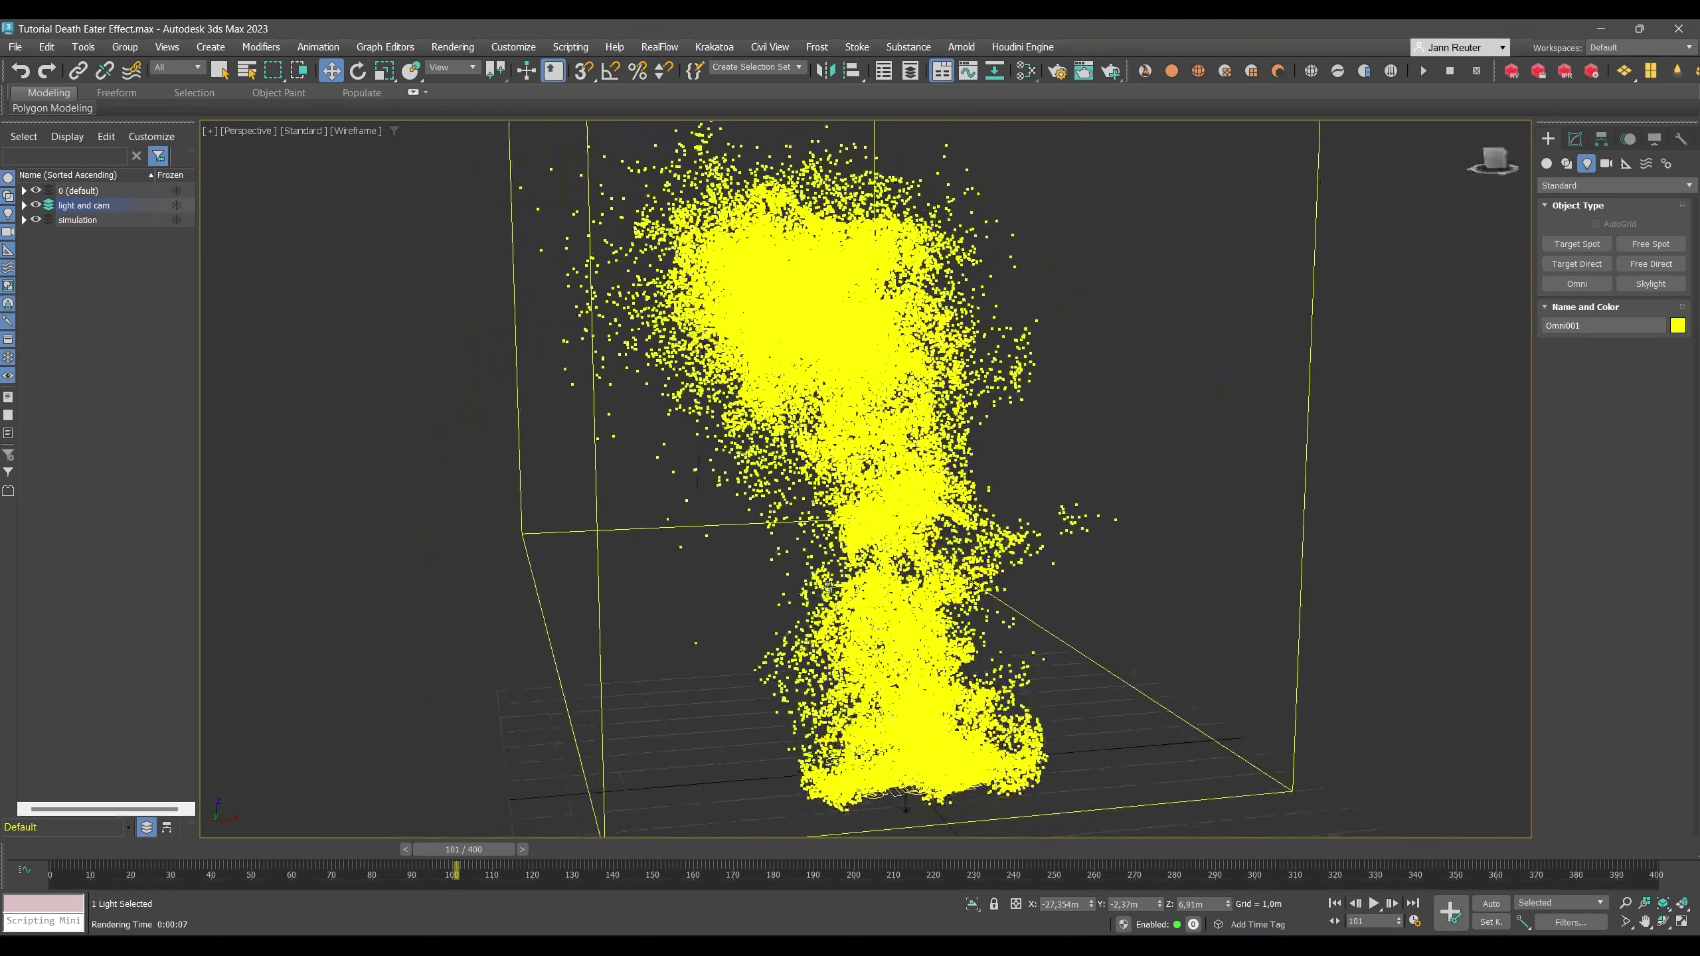
{"action": "scroll", "coordinate": [786, 587], "scroll_direction": "up", "scroll_amount": 3}
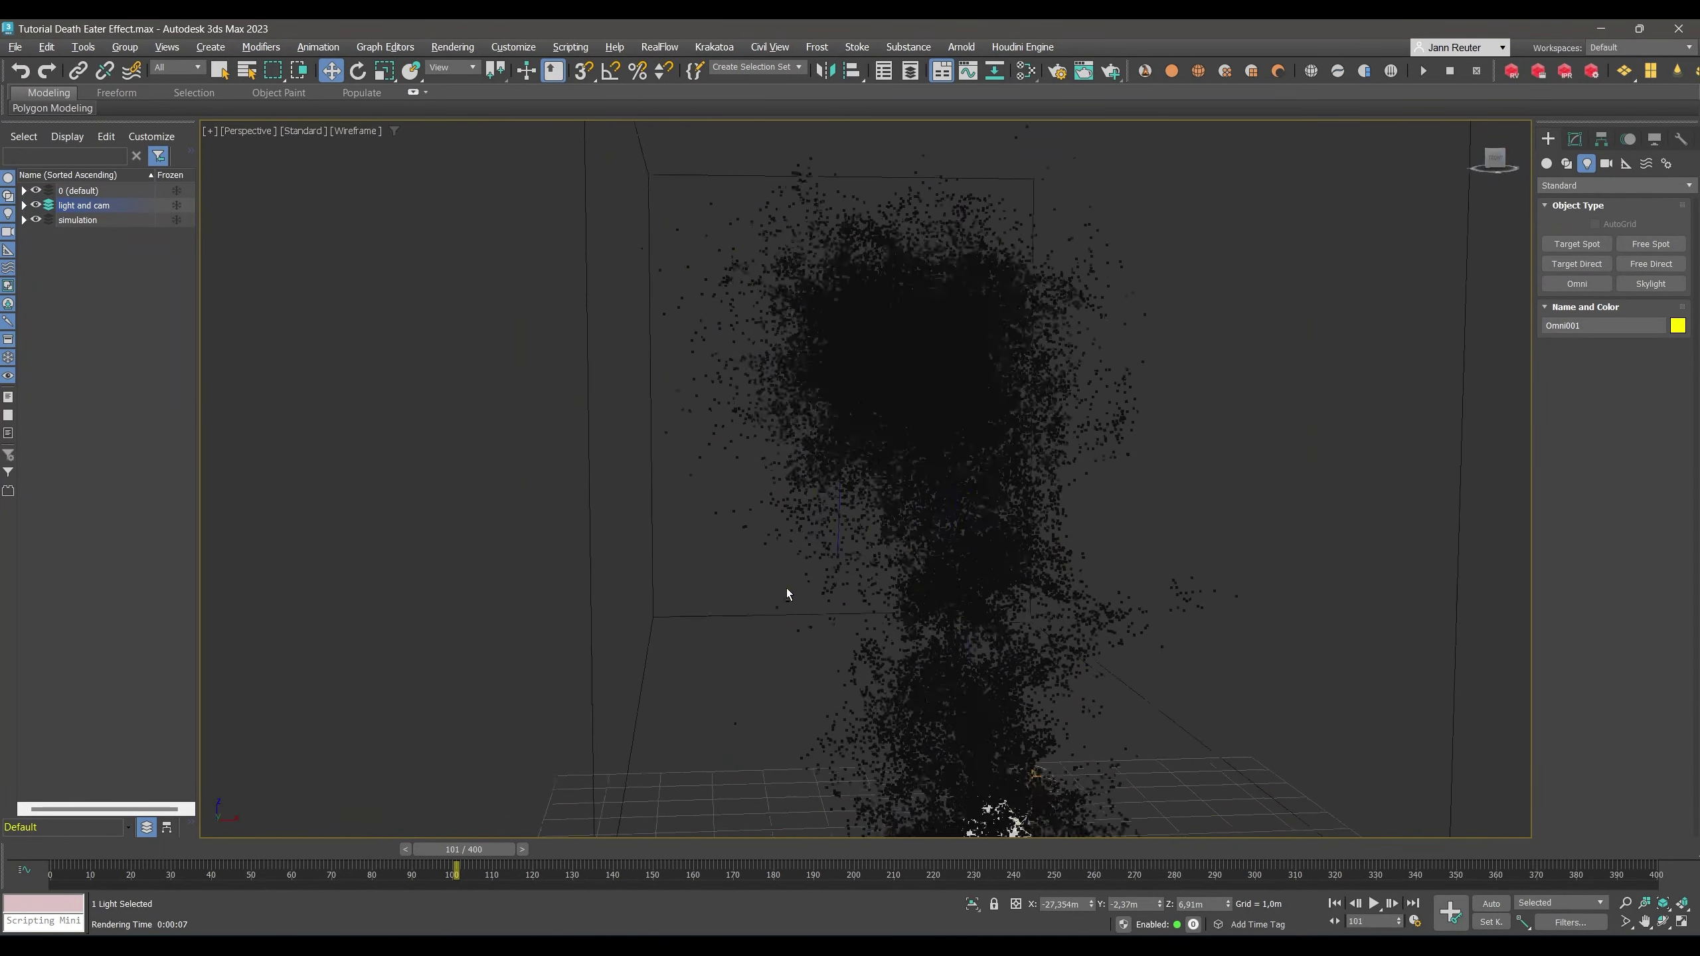
Hide the simulation layer so that only the character mesh and its bones are displayed.
{"action": "scroll", "coordinate": [787, 587], "scroll_direction": "down", "scroll_amount": 5}
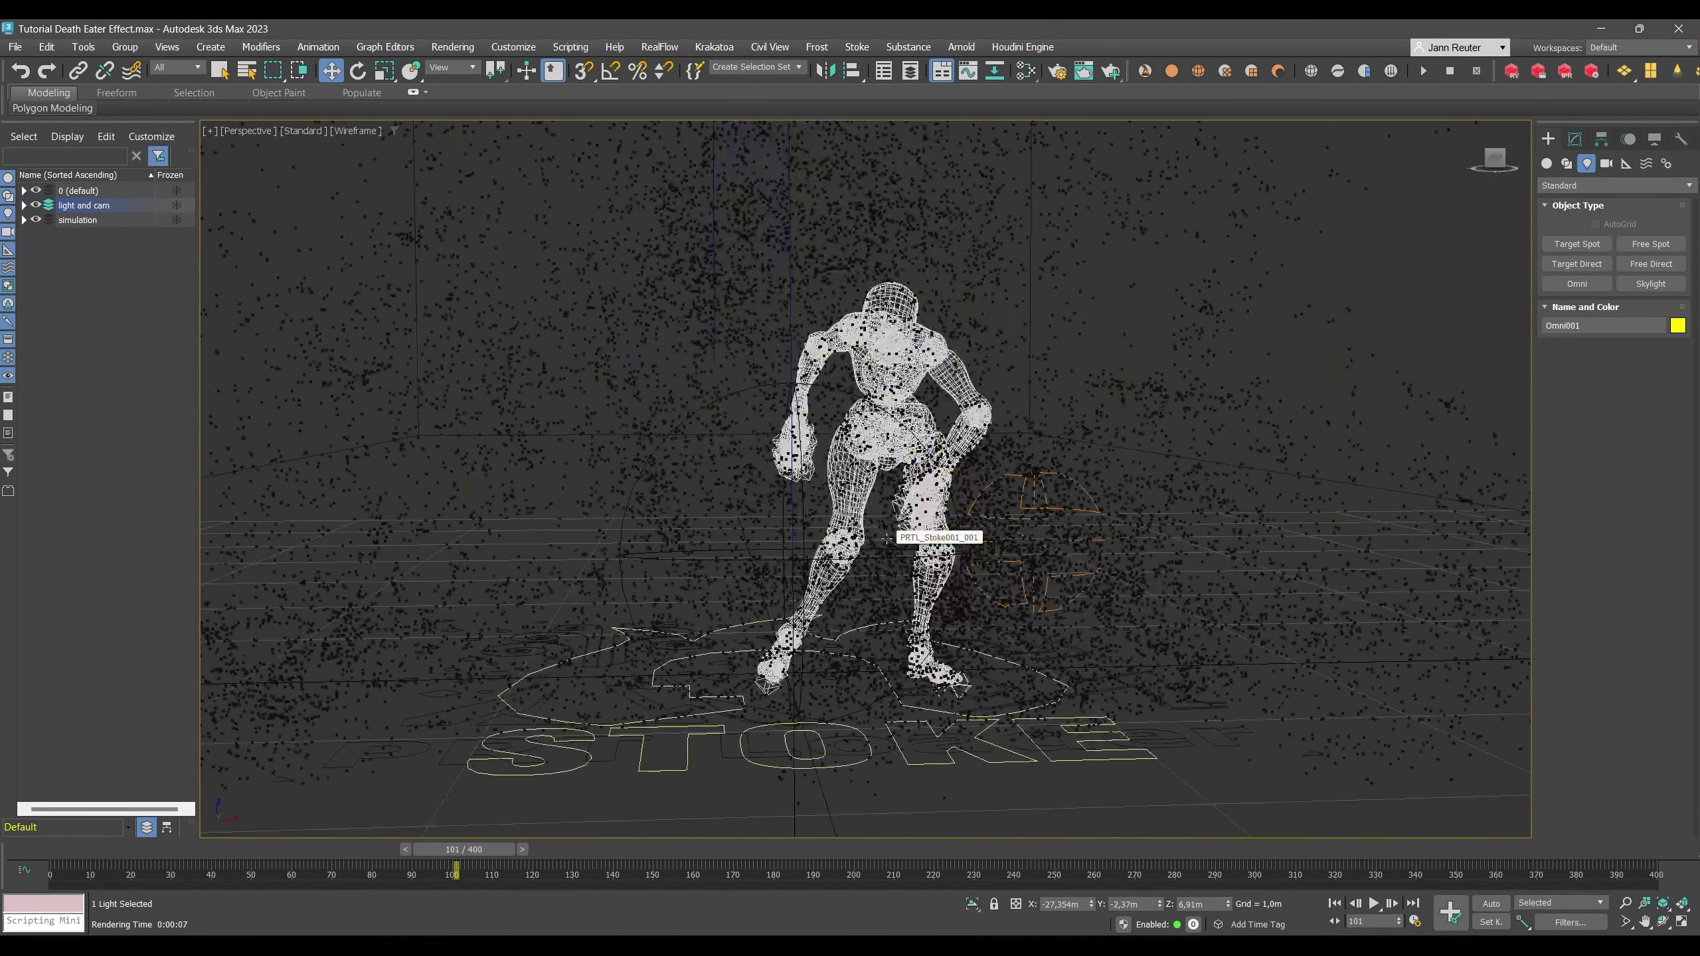
{"action": "left_click", "coordinate": [886, 538]}
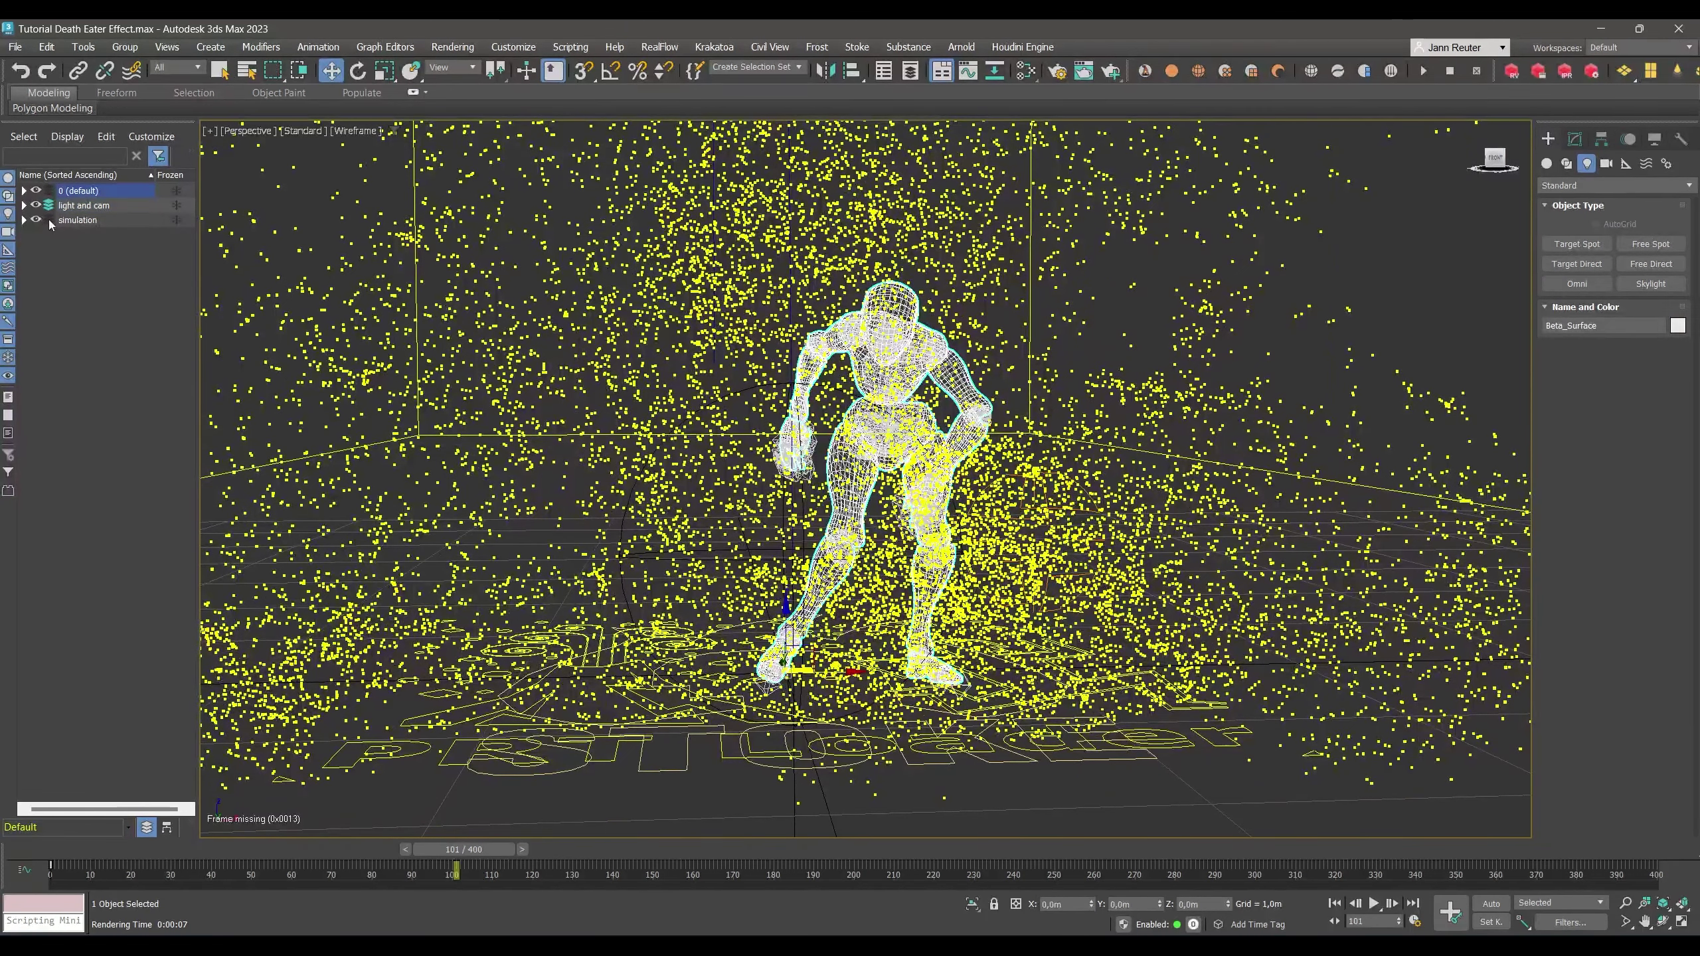
{"action": "left_click", "coordinate": [36, 220]}
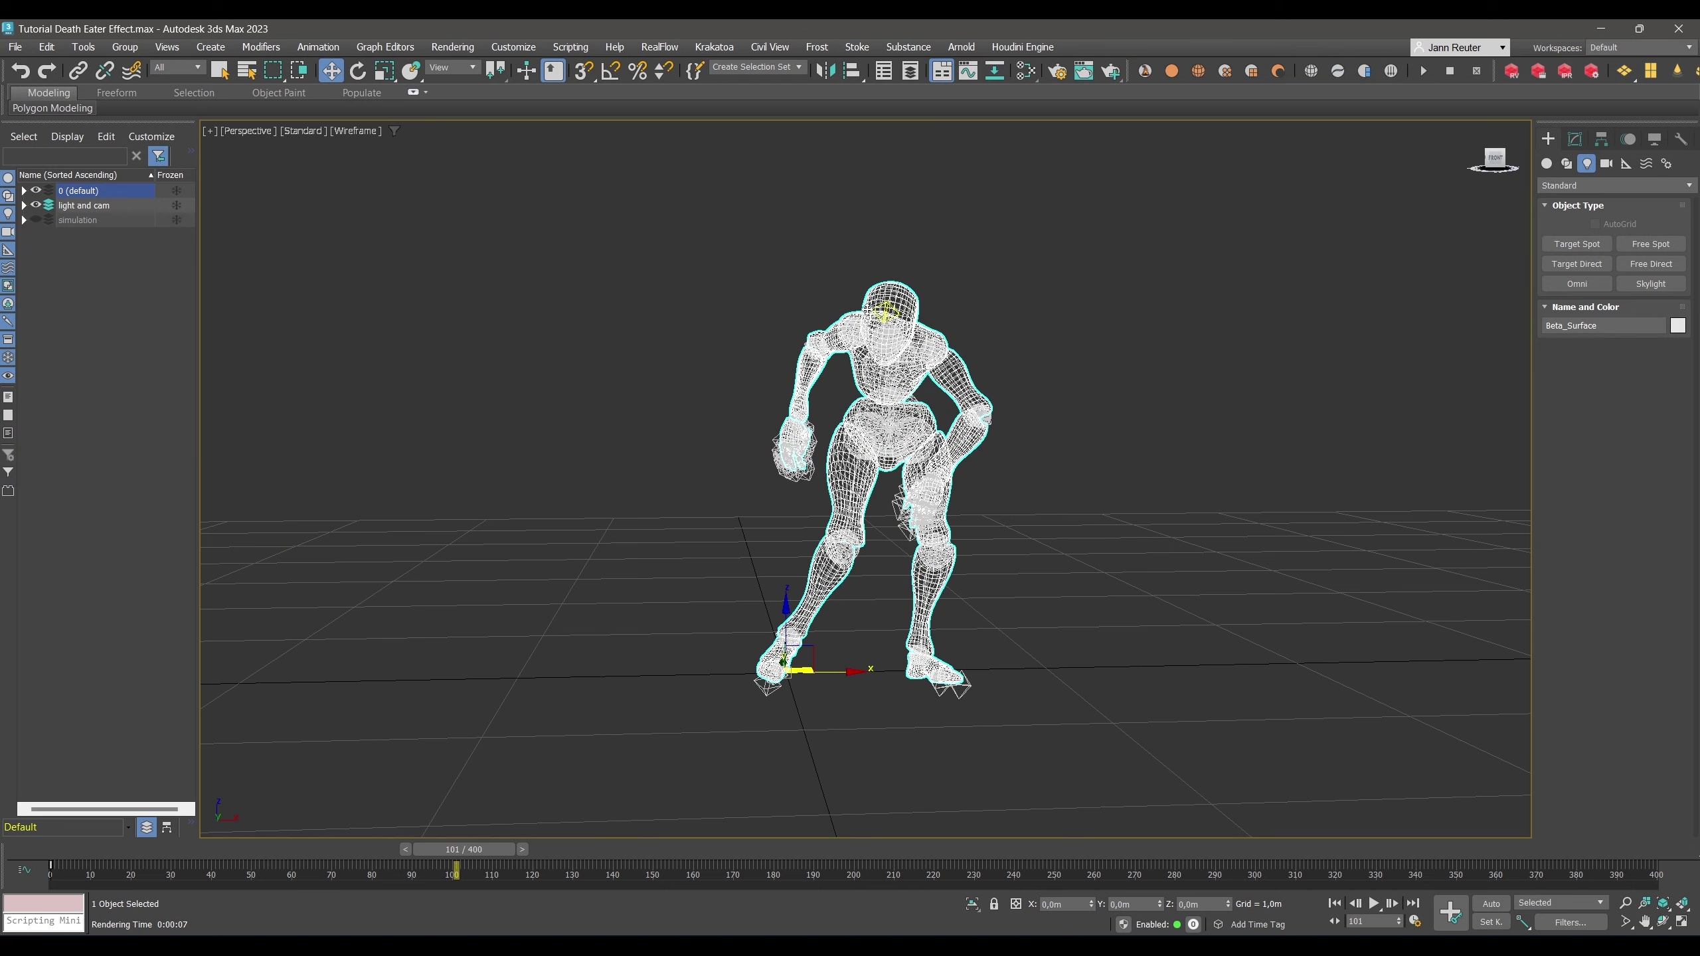
{"action": "left_click", "coordinate": [682, 348]}
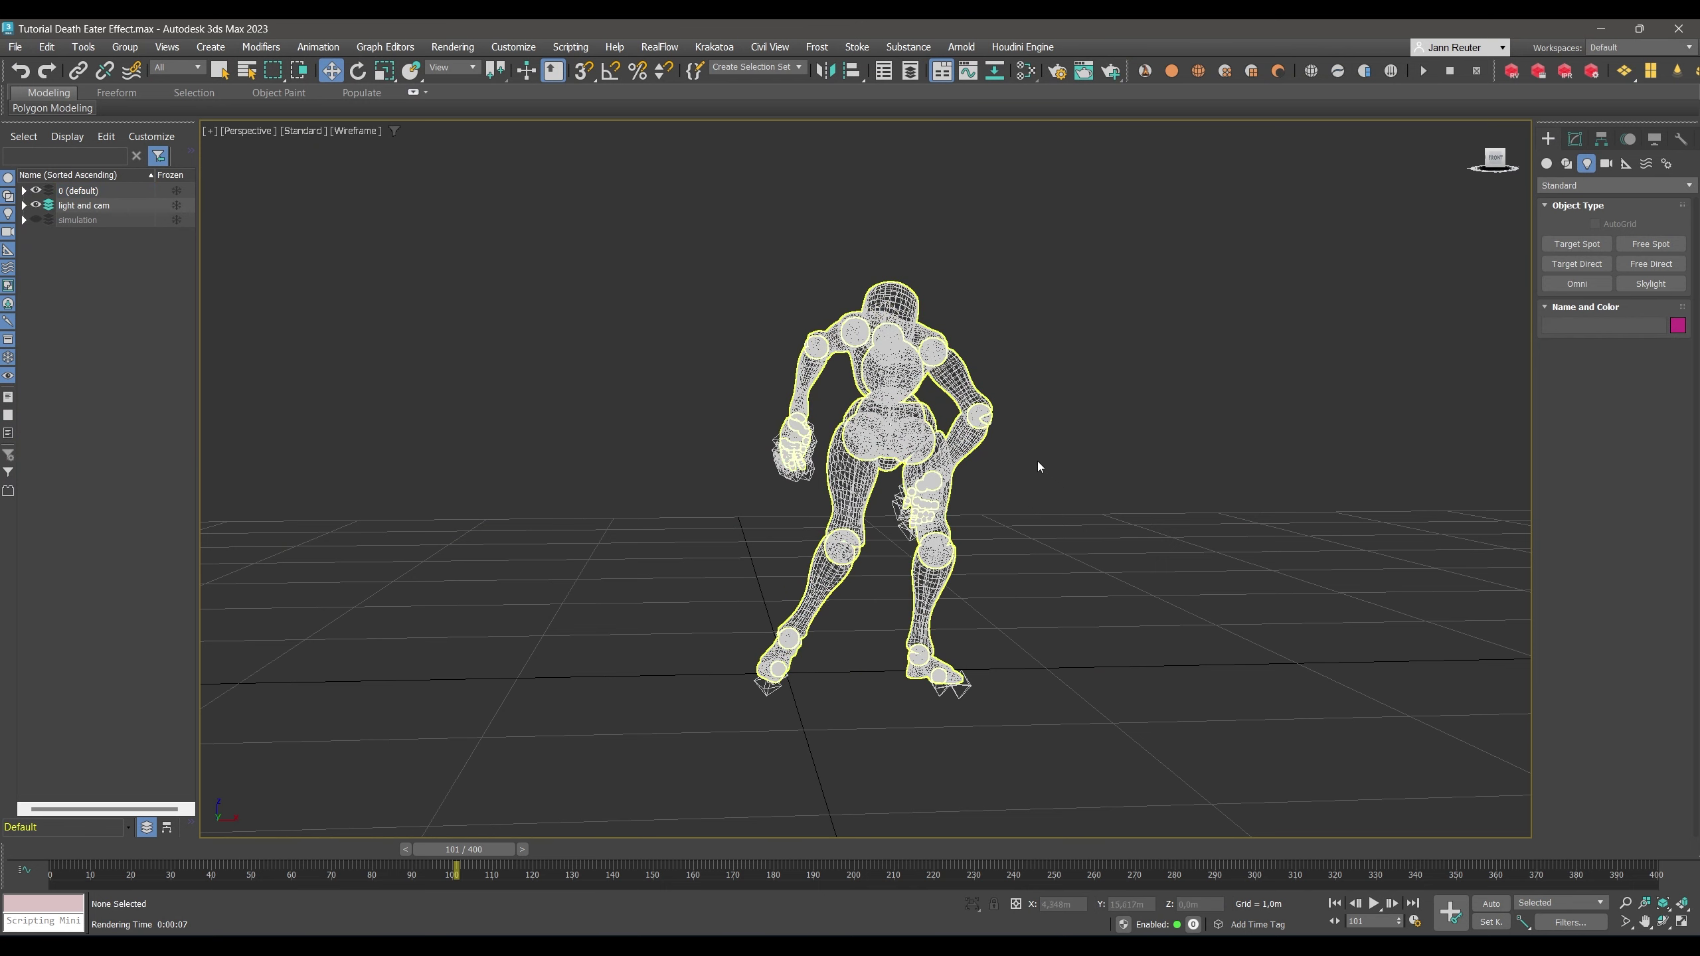
{"action": "left_click", "coordinate": [920, 443]}
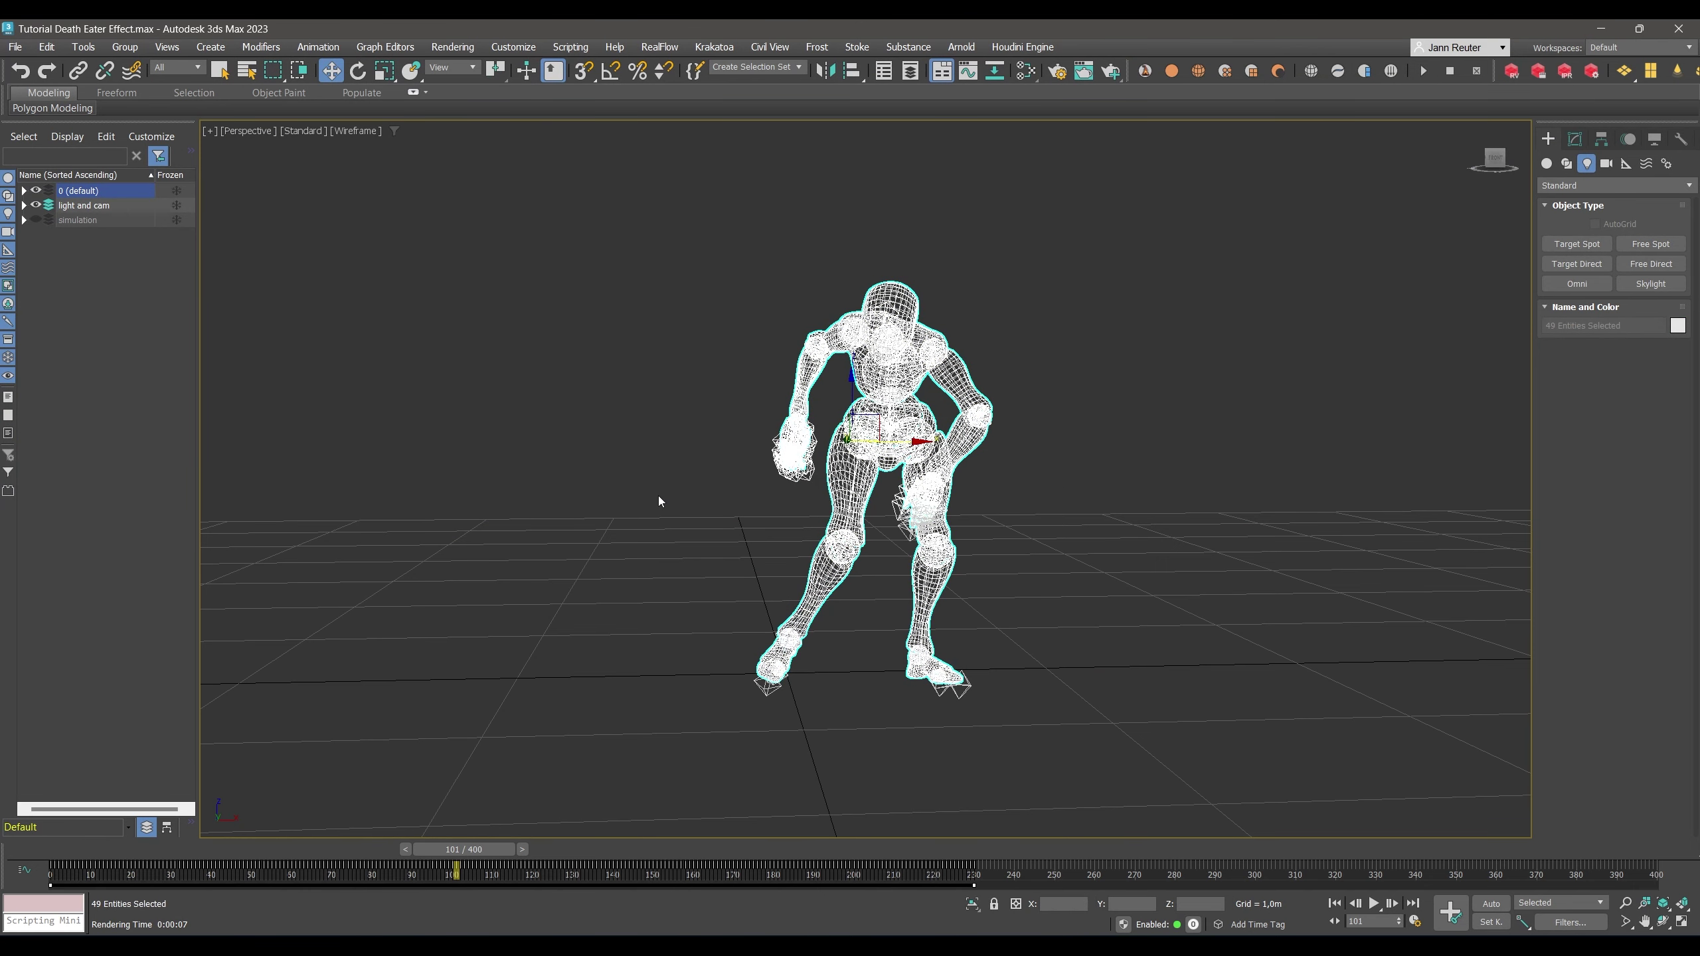
Create a Krakatoa PRT Surface from Beta_Joints and Beta_Surface in the default layer, with a seed count of 10000.
{"action": "left_click", "coordinate": [23, 190]}
{"action": "left_click", "coordinate": [92, 206]}
{"action": "left_click", "coordinate": [100, 220], "text": "ctrl"}
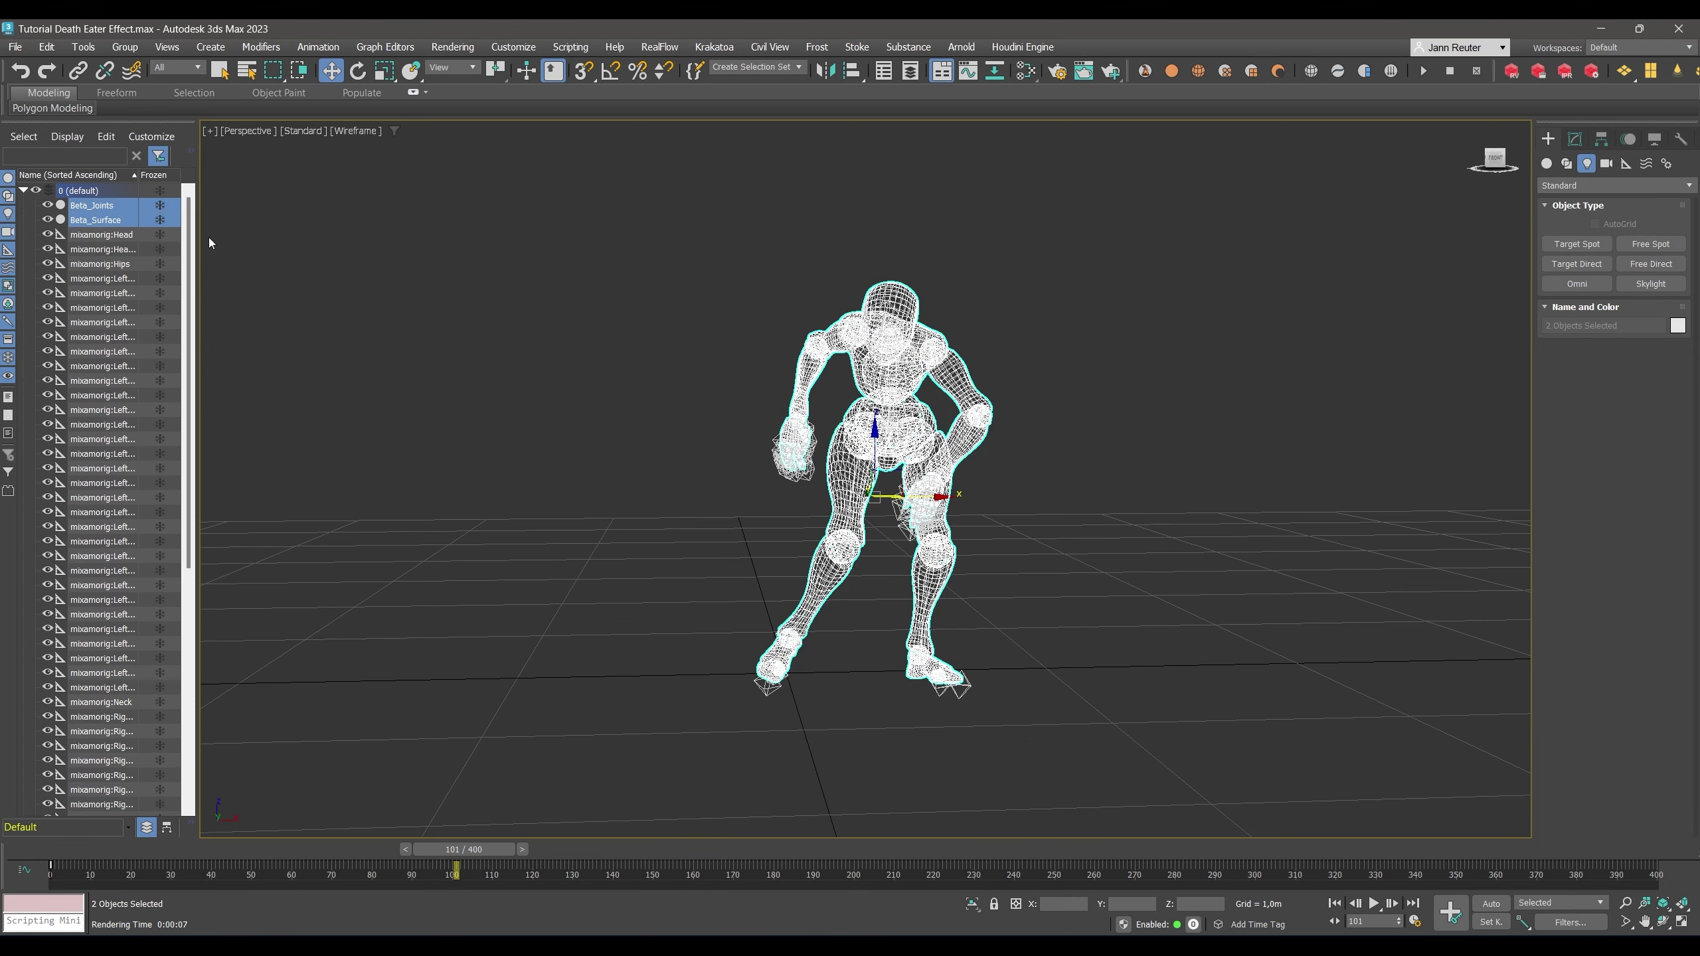
{"action": "left_click_drag", "start_coordinate": [189, 355], "coordinate": [143, 577]}
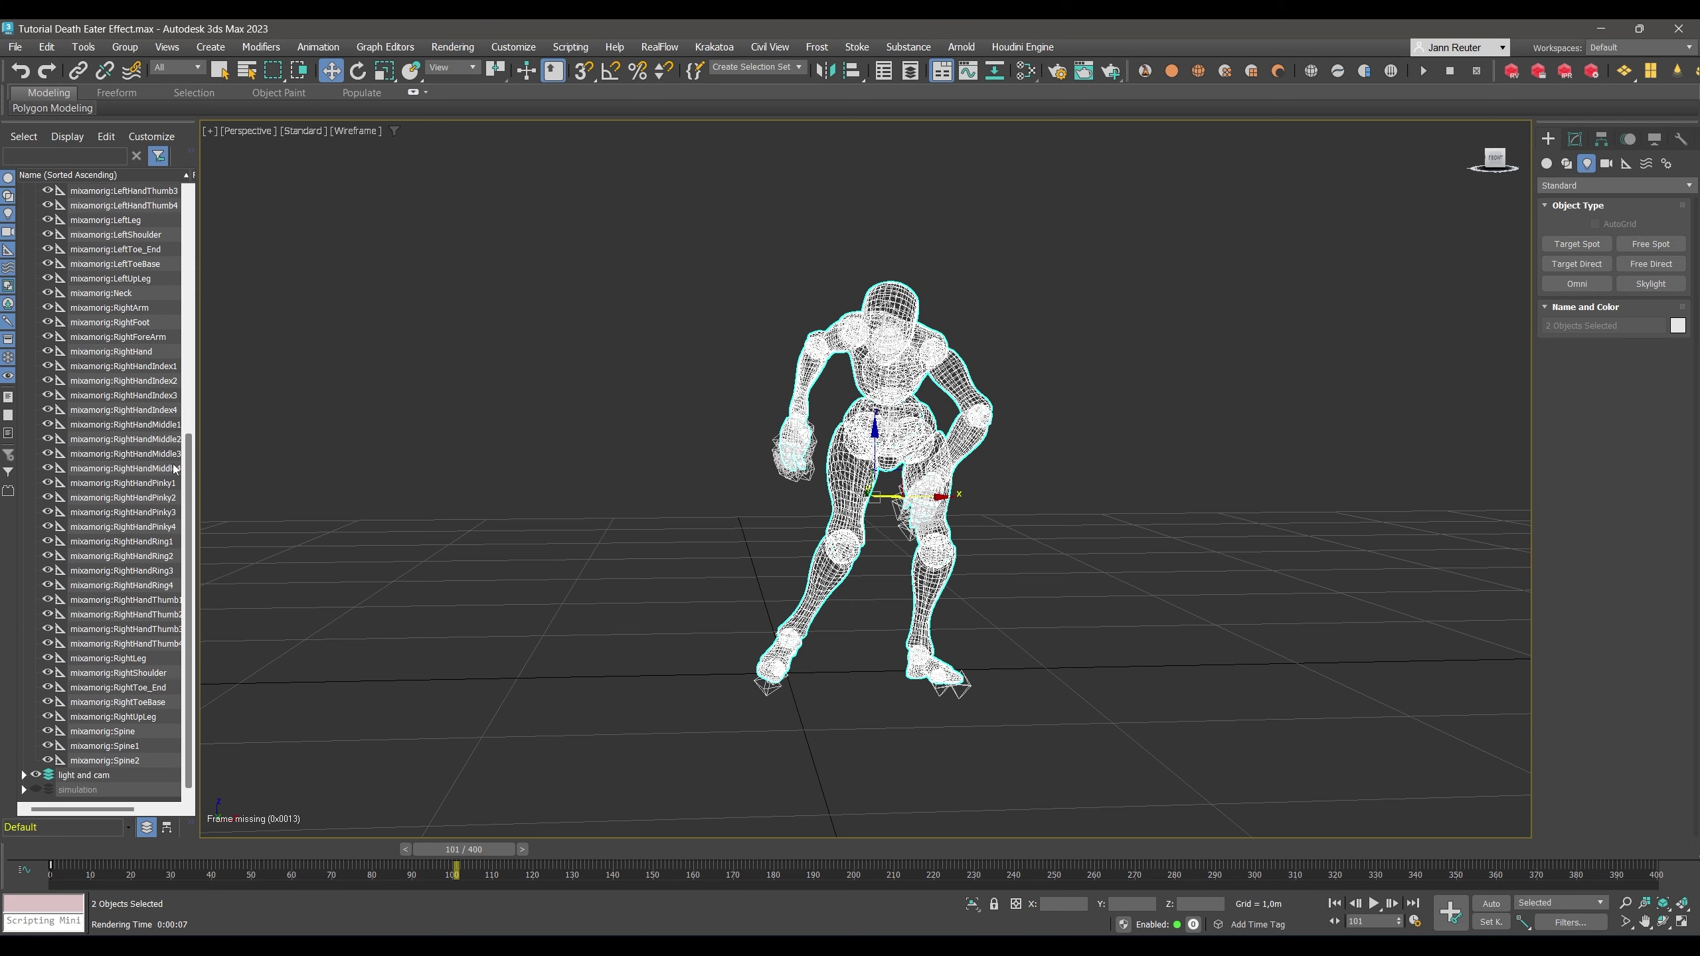
{"action": "scroll", "coordinate": [173, 464], "scroll_direction": "up", "scroll_amount": 10}
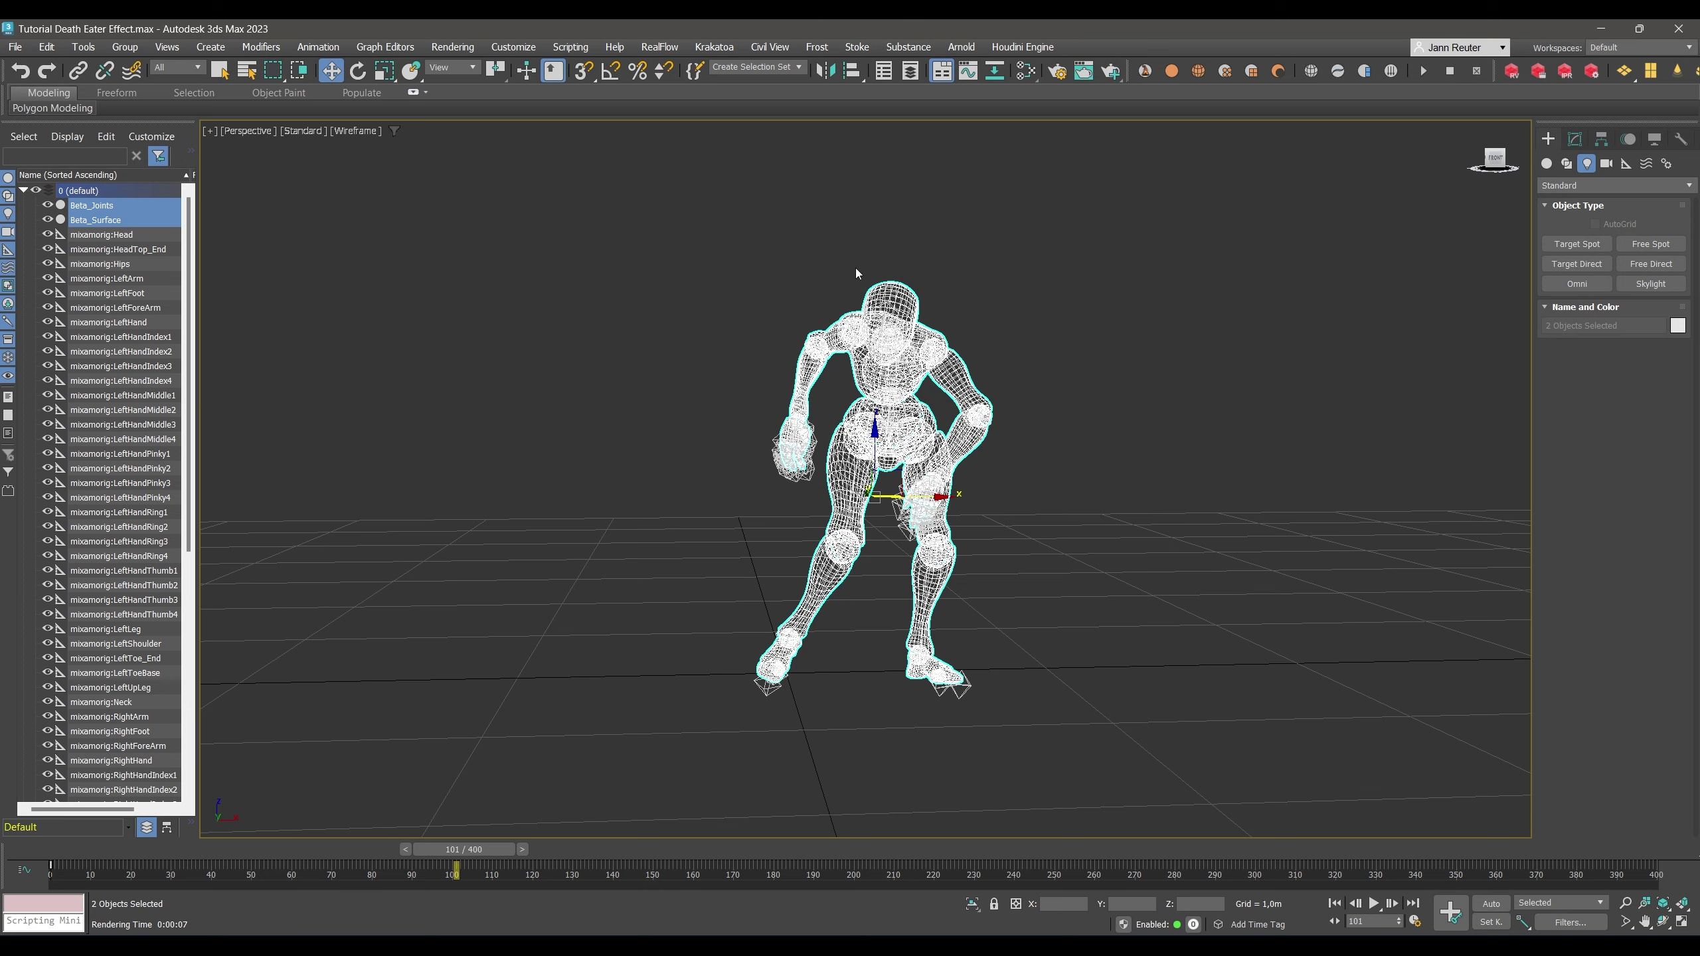
{"action": "left_click", "coordinate": [730, 54]}
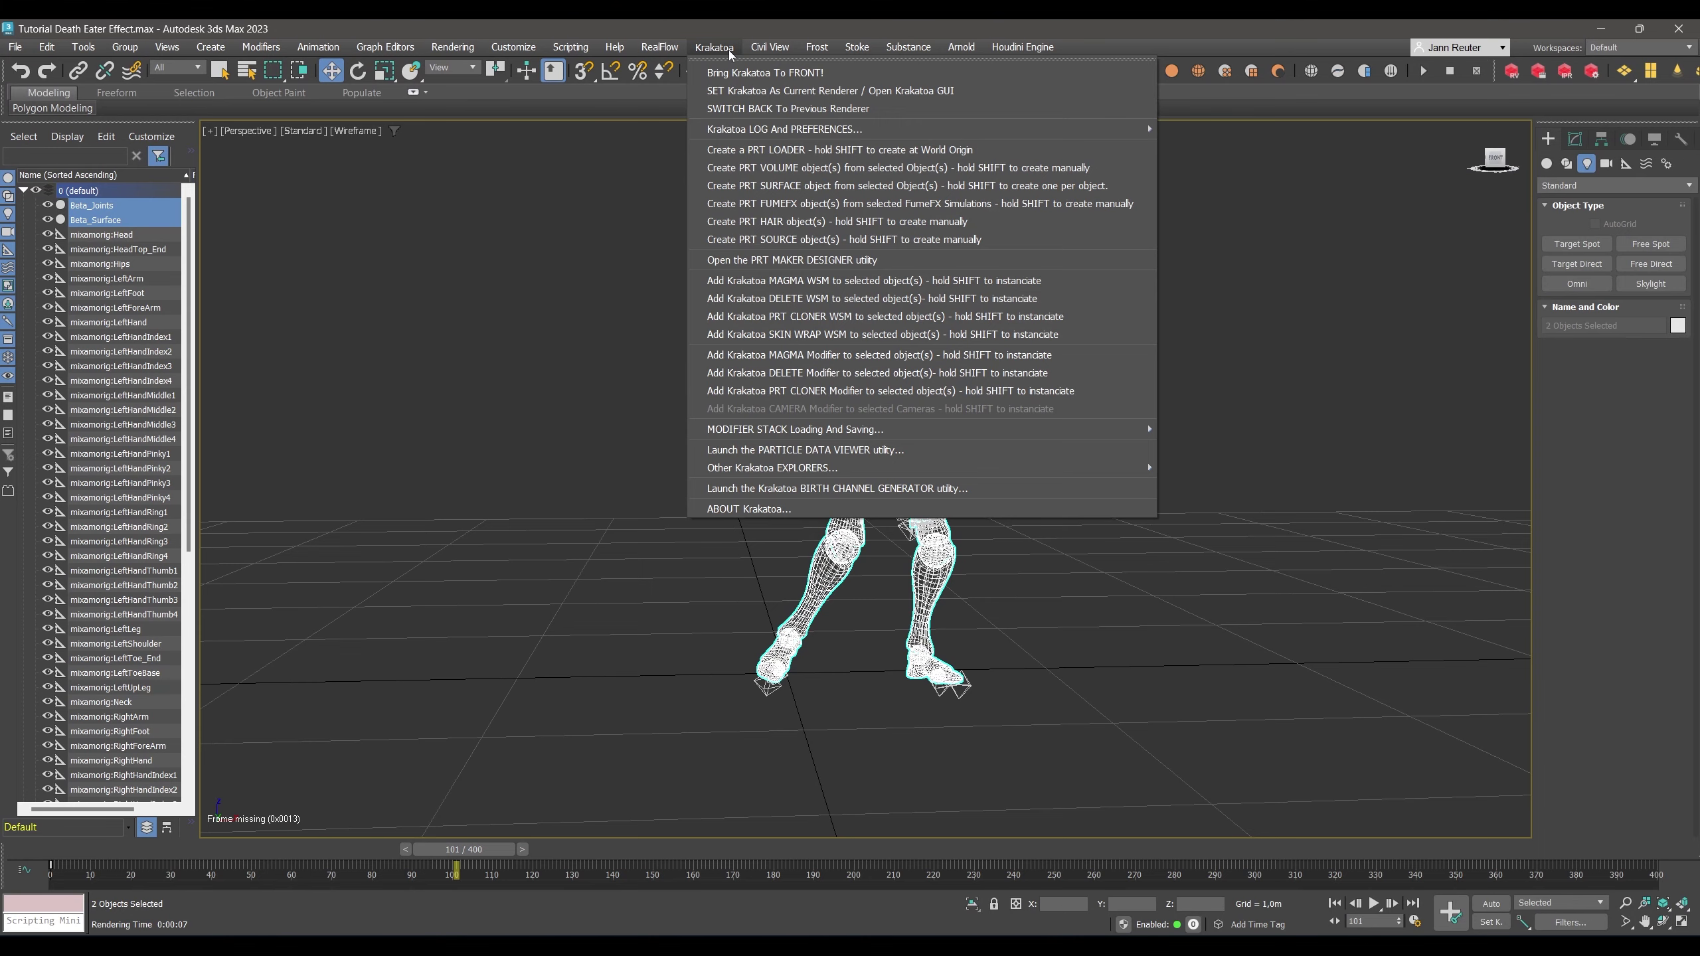
{"action": "left_click", "coordinate": [904, 186]}
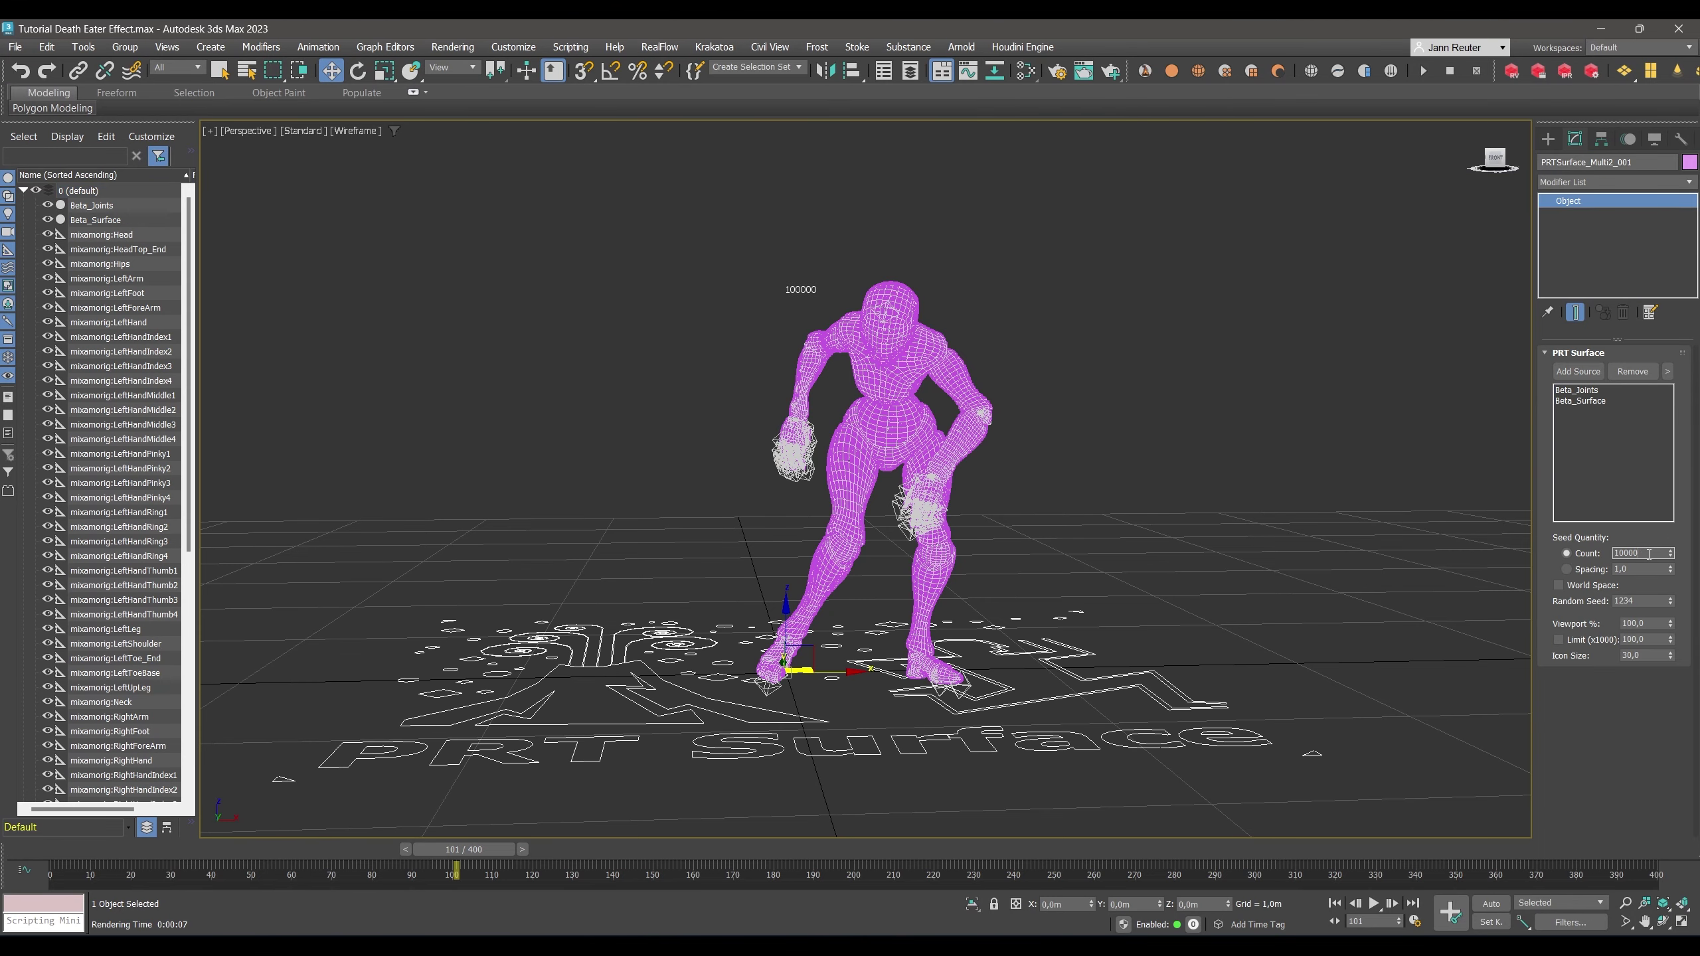
{"action": "key", "text": "Return"}
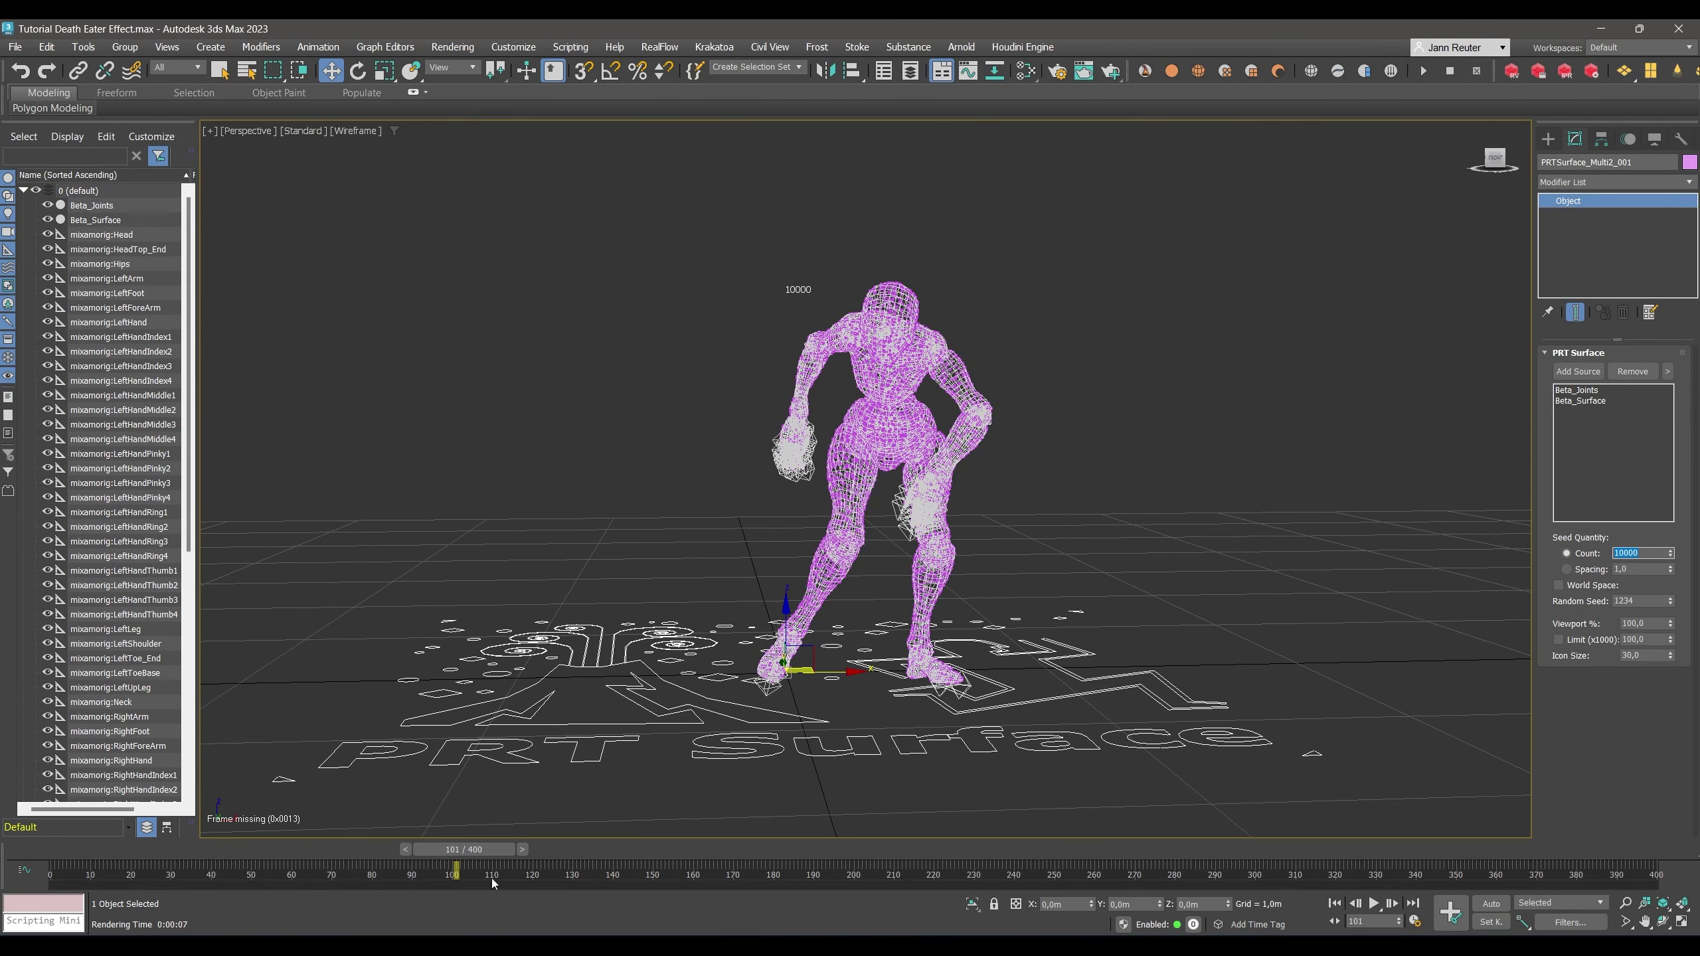
Move the timeline to frame 148 and set the PRT Surface's object color to black.
{"action": "left_click_drag", "start_coordinate": [464, 850], "coordinate": [644, 850]}
{"action": "key", "text": "w"}
{"action": "left_click", "coordinate": [1688, 168]}
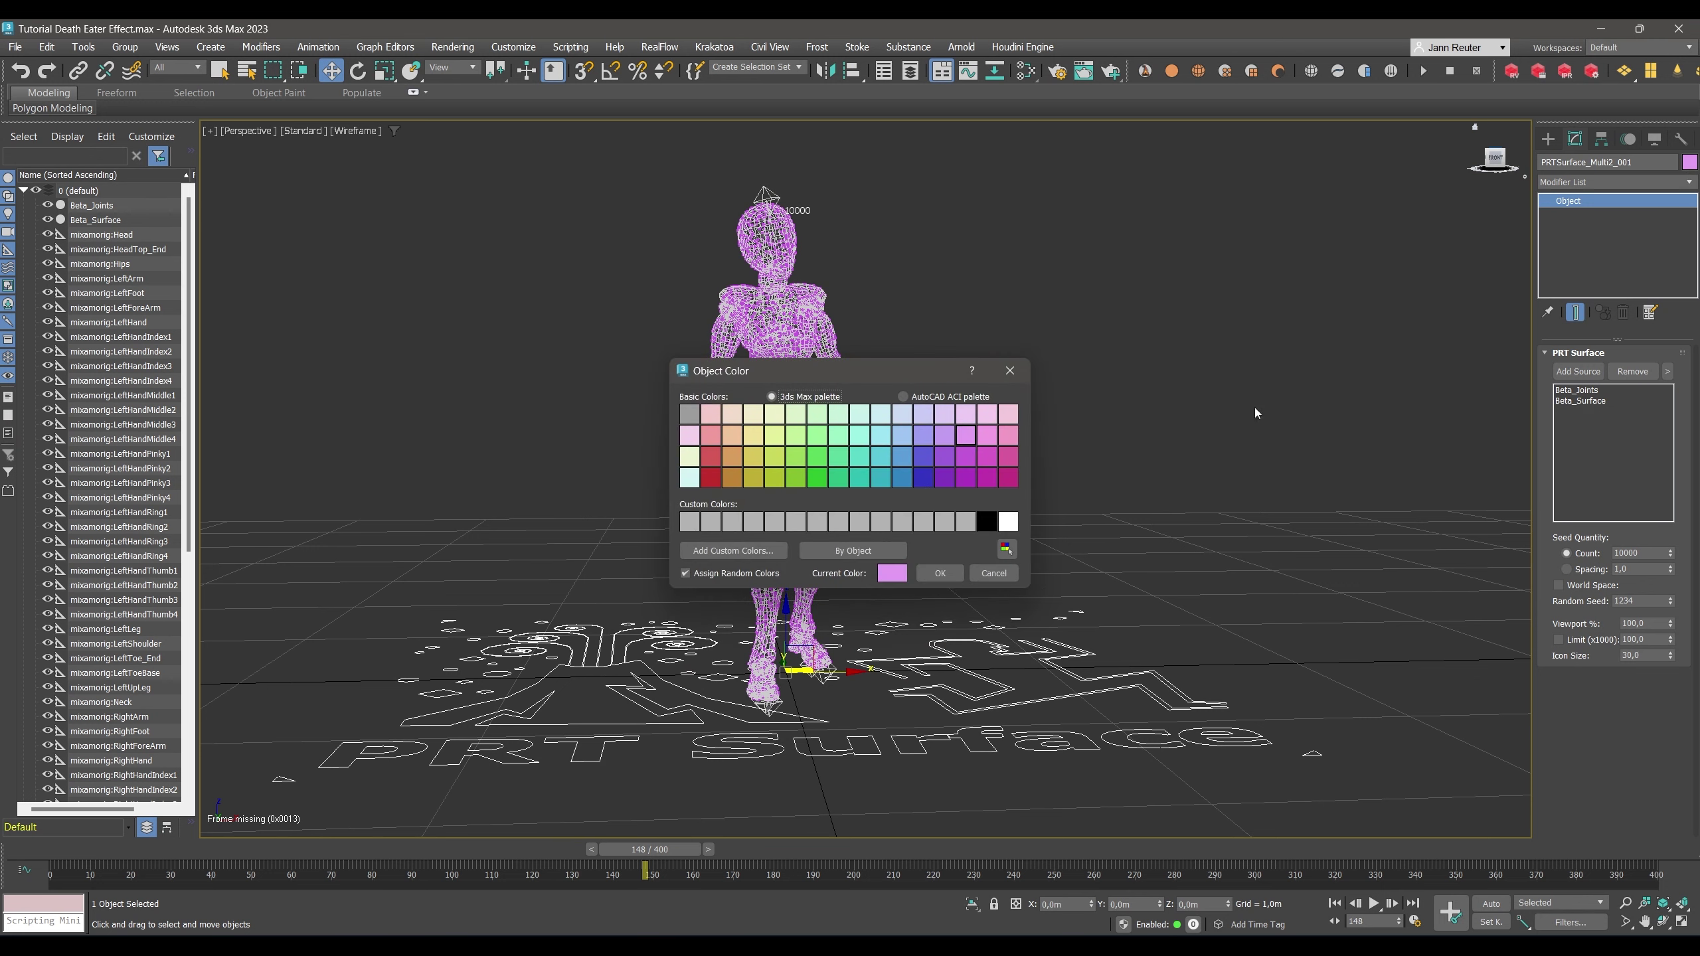
{"action": "left_click", "coordinate": [931, 582]}
Render frame 148 of the Perspective view and examine the particle density on the figure up close.
{"action": "scroll", "coordinate": [819, 536], "scroll_direction": "down", "scroll_amount": 5}
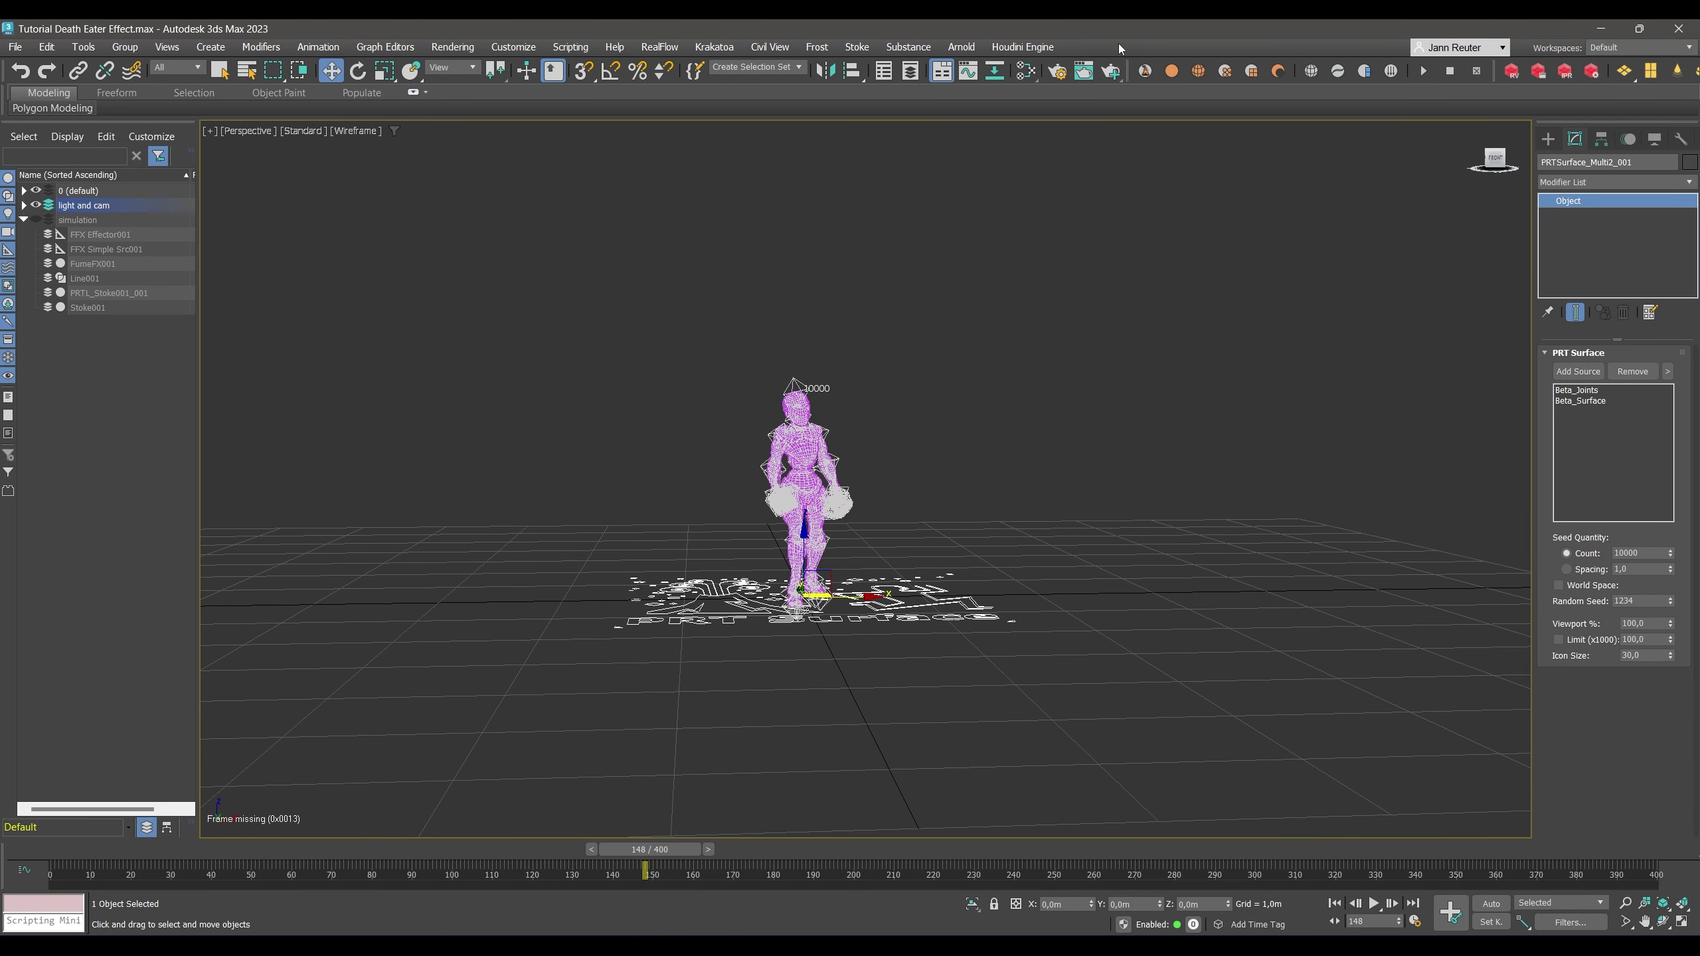
{"action": "left_click", "coordinate": [1088, 73]}
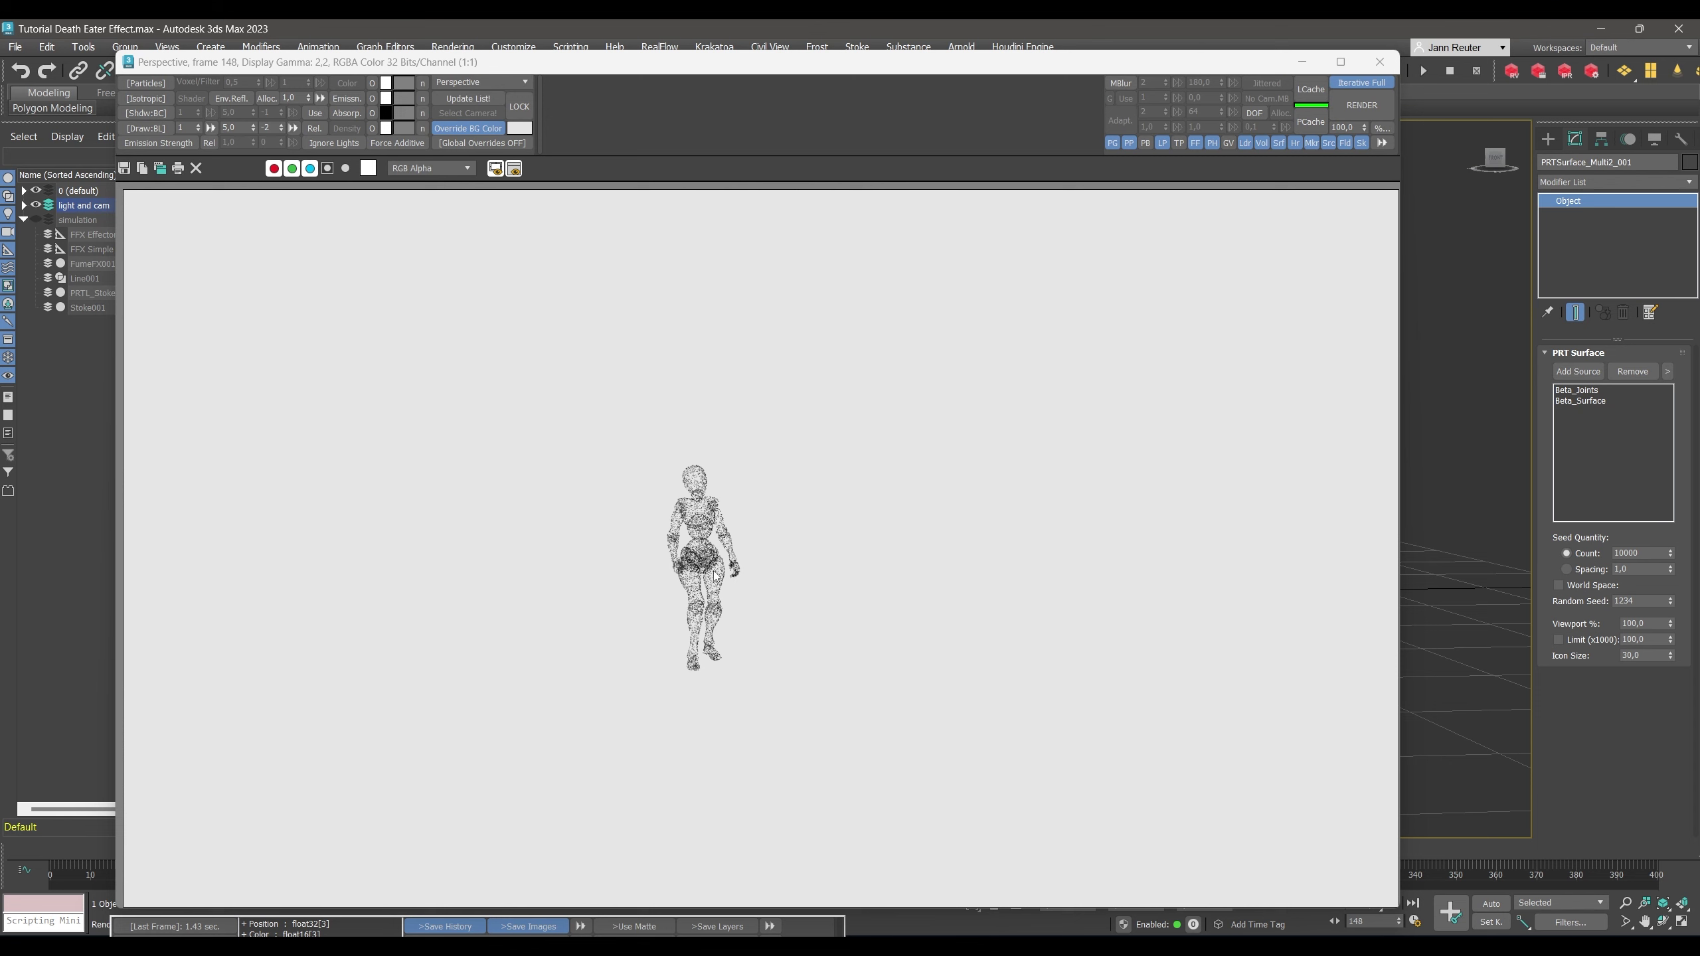
{"action": "scroll", "coordinate": [699, 536], "scroll_direction": "up", "scroll_amount": 2}
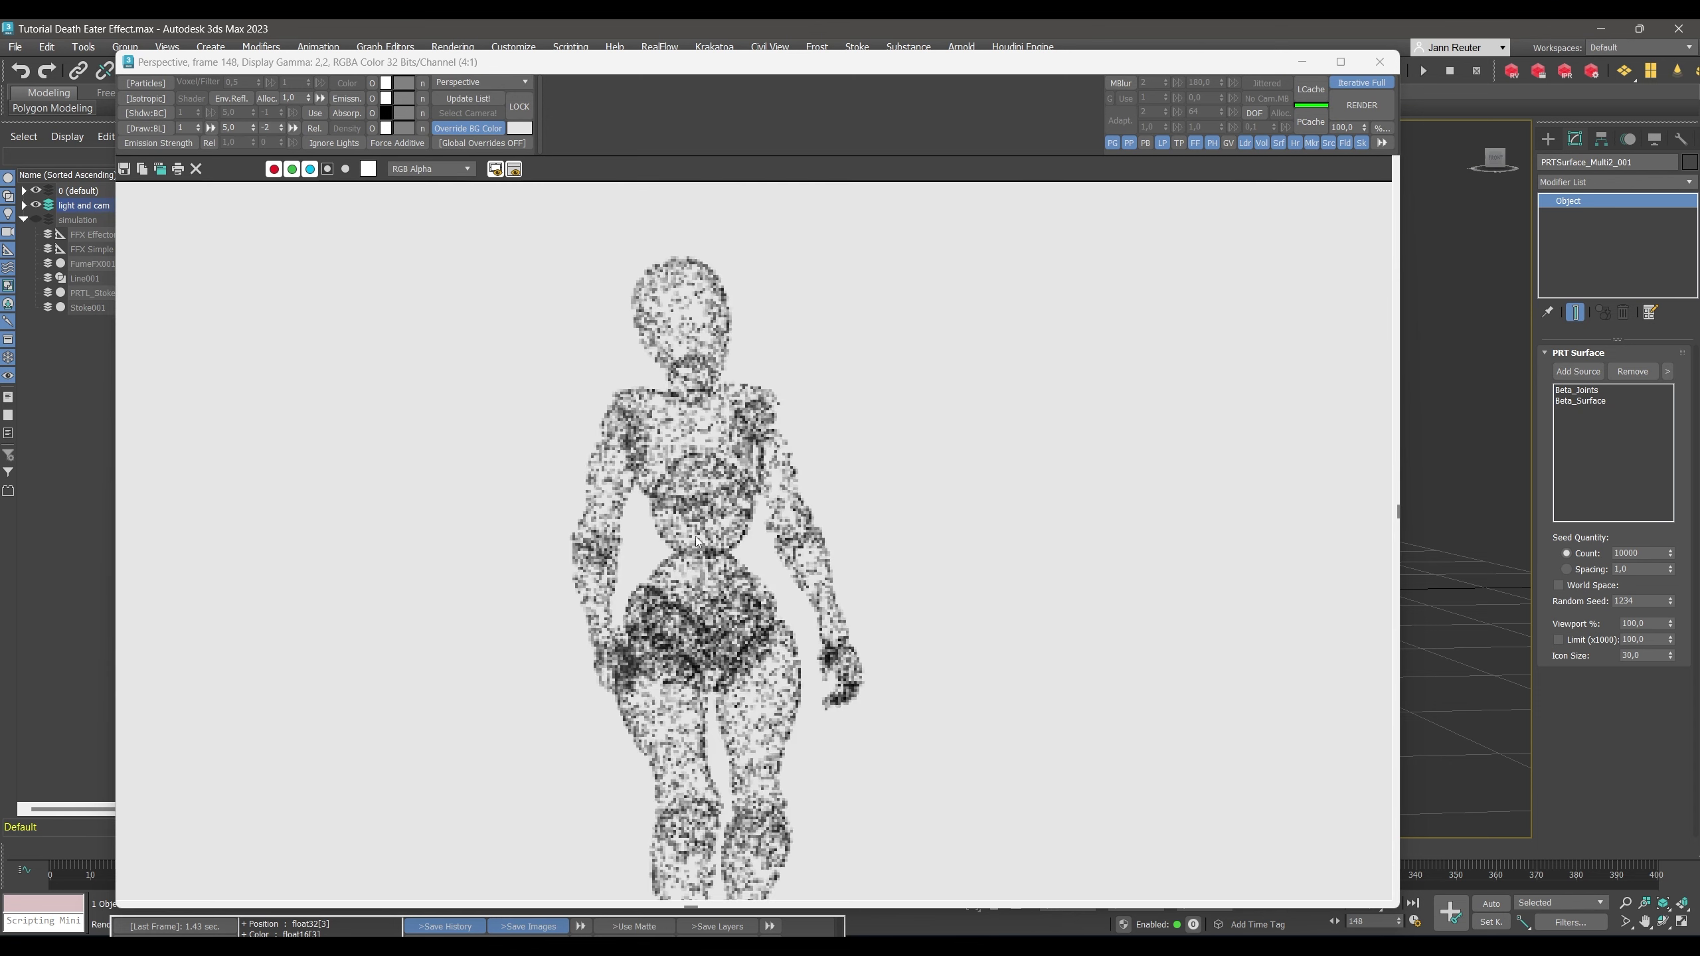
{"action": "scroll", "coordinate": [719, 529], "scroll_direction": "down", "scroll_amount": 2}
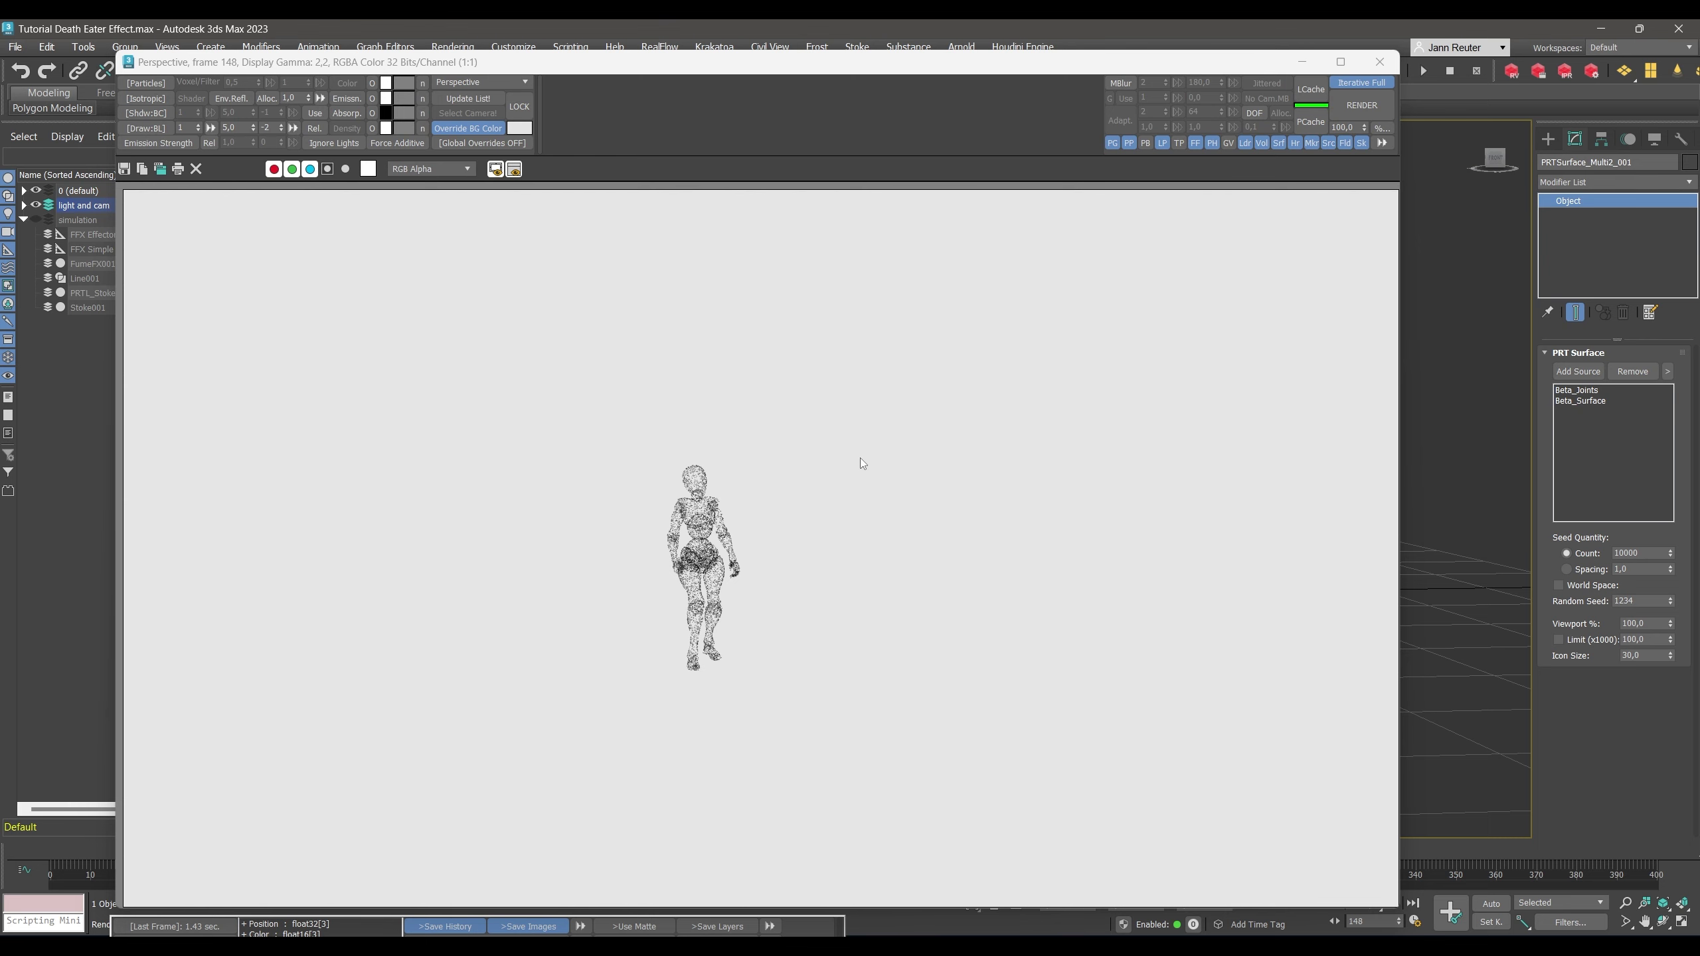
Raise the PRT Surface's seed count to 100000 and render the frame again.
{"action": "left_click", "coordinate": [1648, 553]}
{"action": "type", "text": "0"}
{"action": "key", "text": "Return"}
{"action": "left_click_drag", "start_coordinate": [982, 77], "coordinate": [942, 83]}
{"action": "left_click", "coordinate": [1315, 113]}
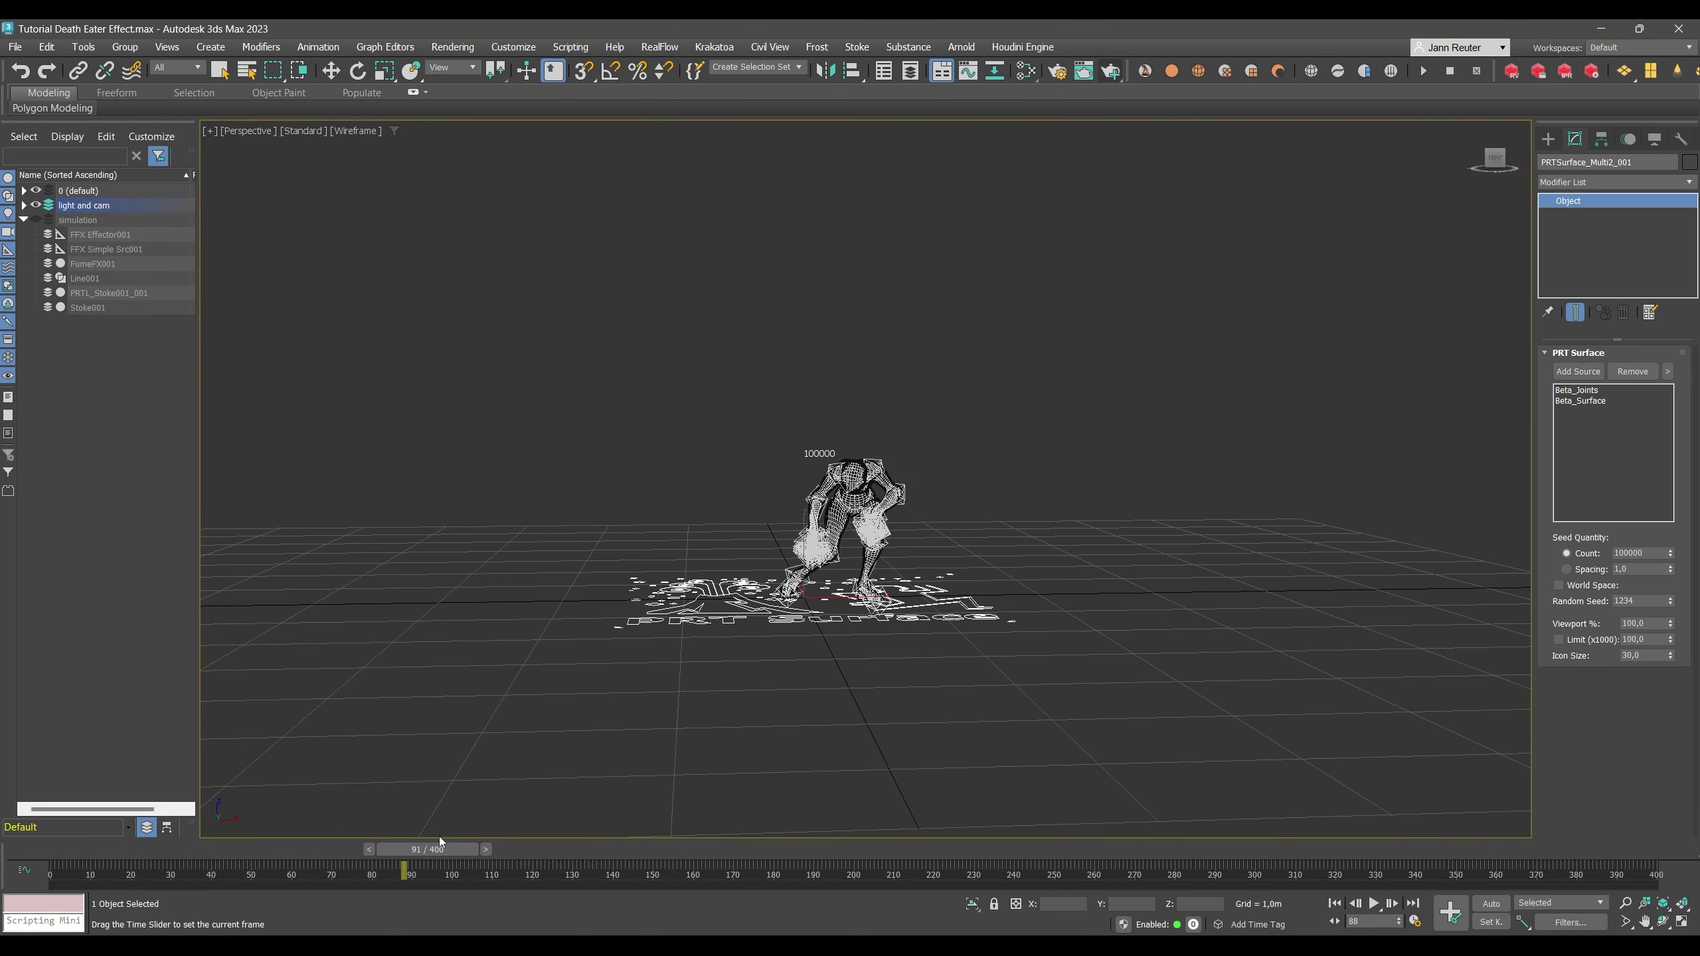
Scrub the walk animation to frame 80 and temporarily show the simulation layer to compare the figure's timing with the particles.
{"action": "left_click_drag", "start_coordinate": [438, 837], "coordinate": [296, 871]}
{"action": "key", "text": "w"}
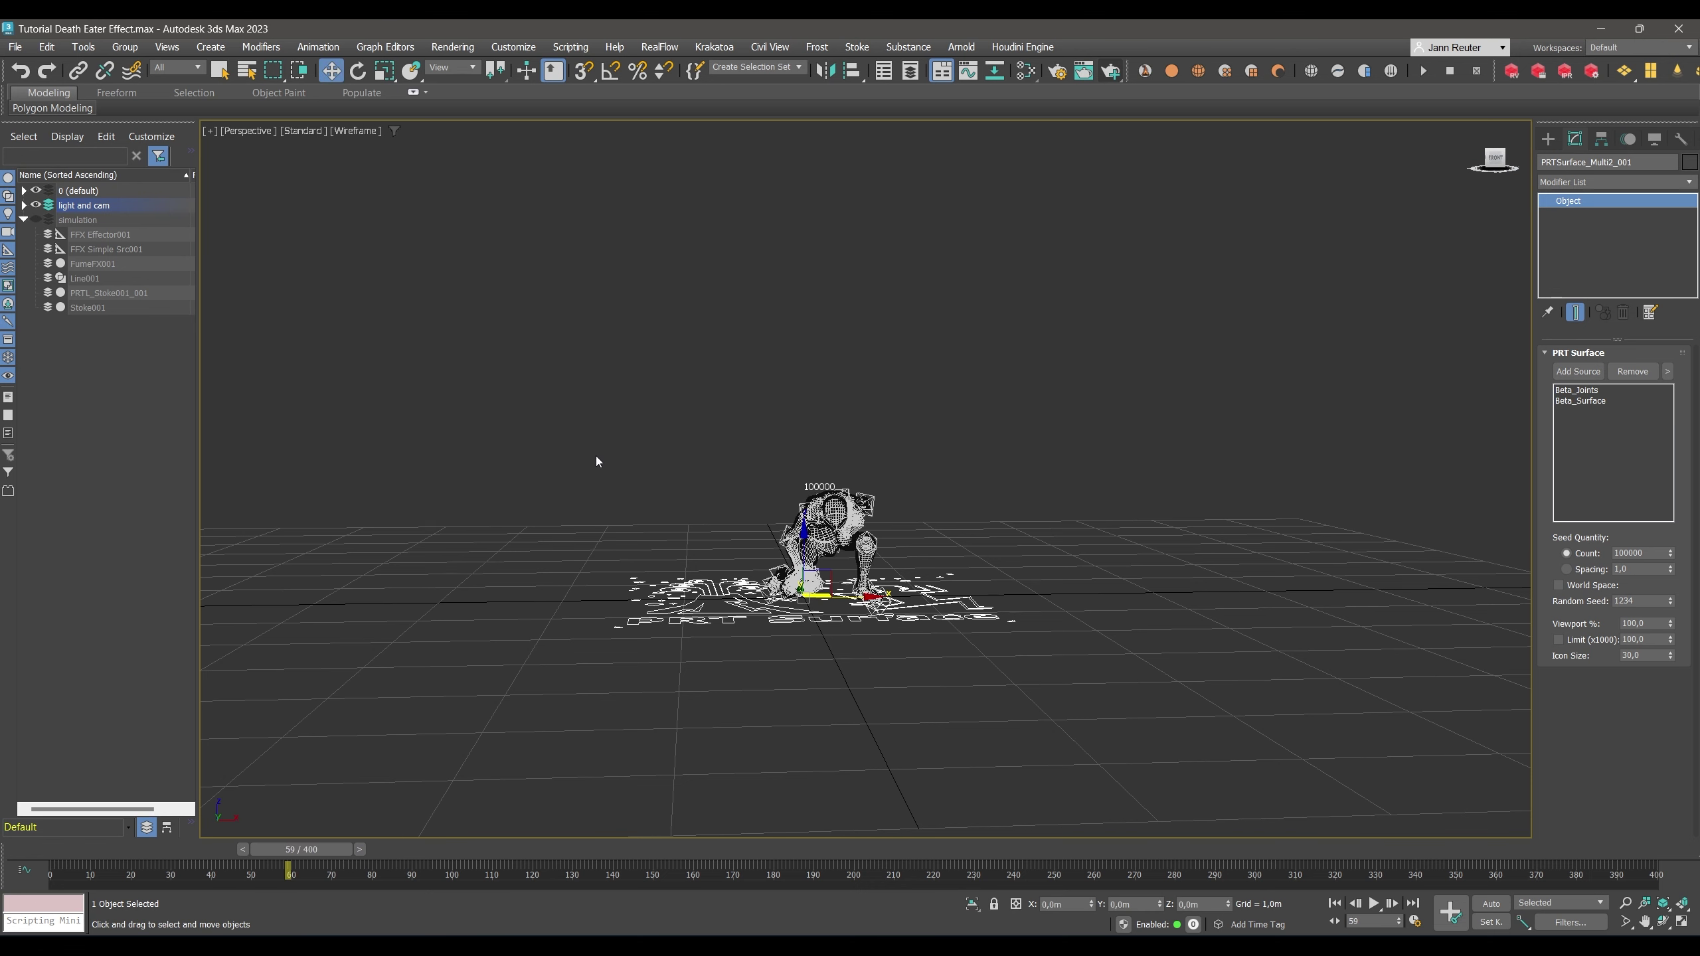
{"action": "left_click_drag", "start_coordinate": [358, 848], "coordinate": [388, 850]}
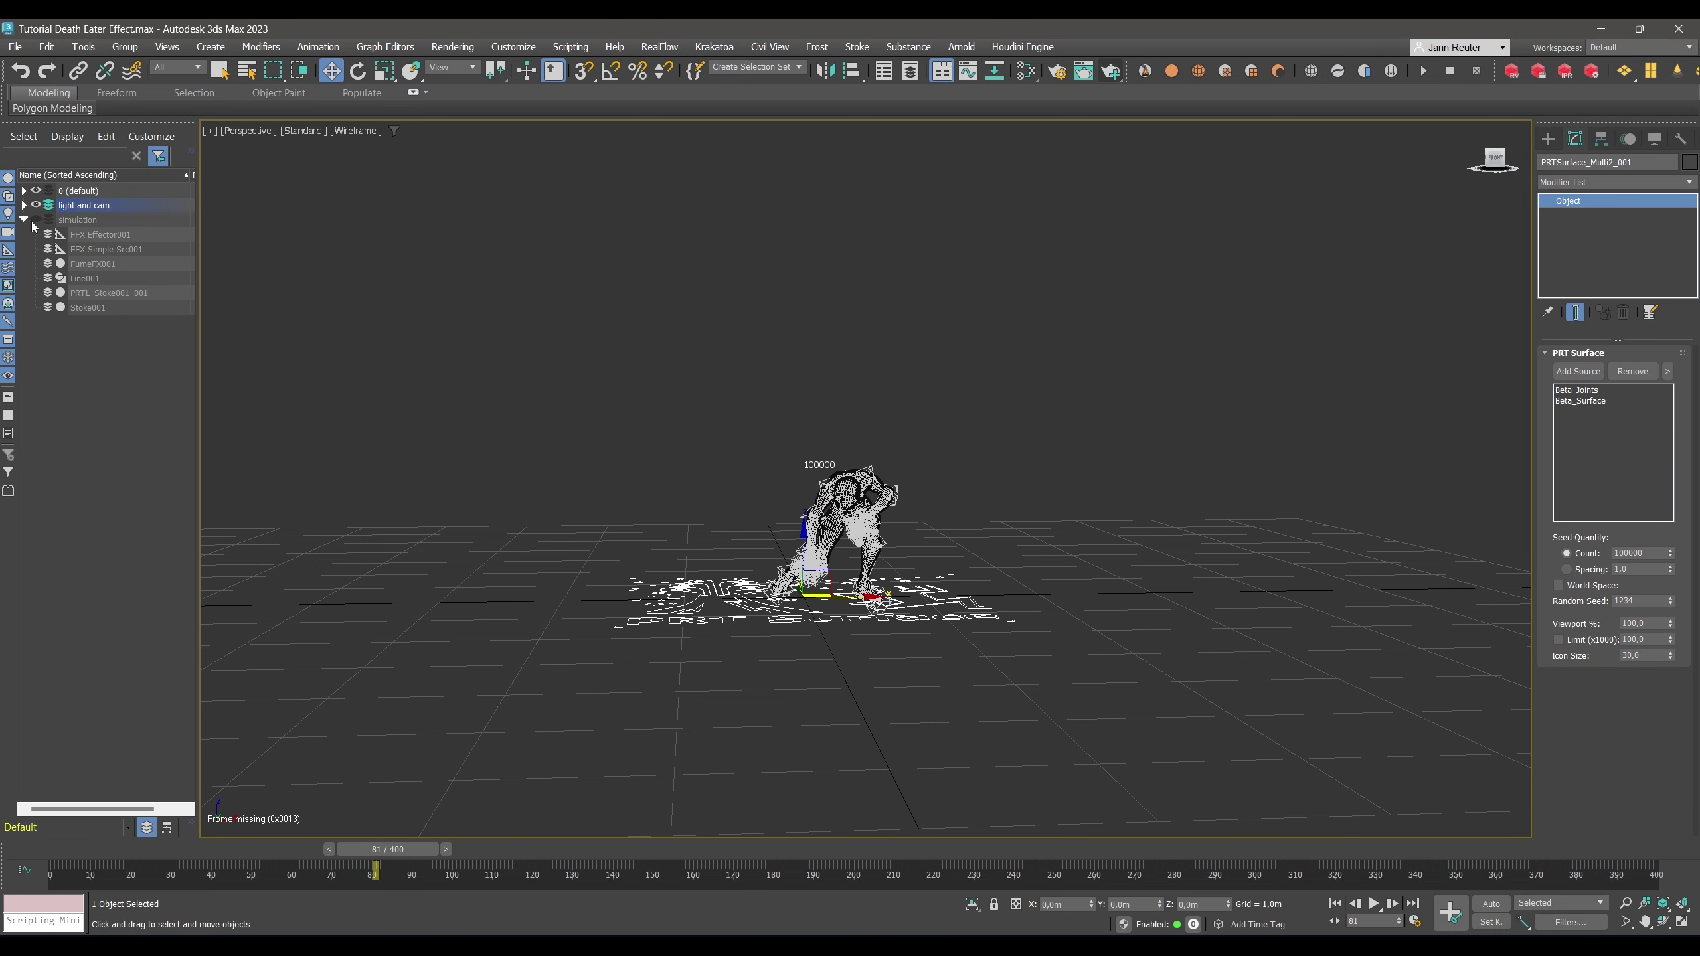
{"action": "left_click", "coordinate": [36, 219]}
{"action": "key", "text": "comma"}
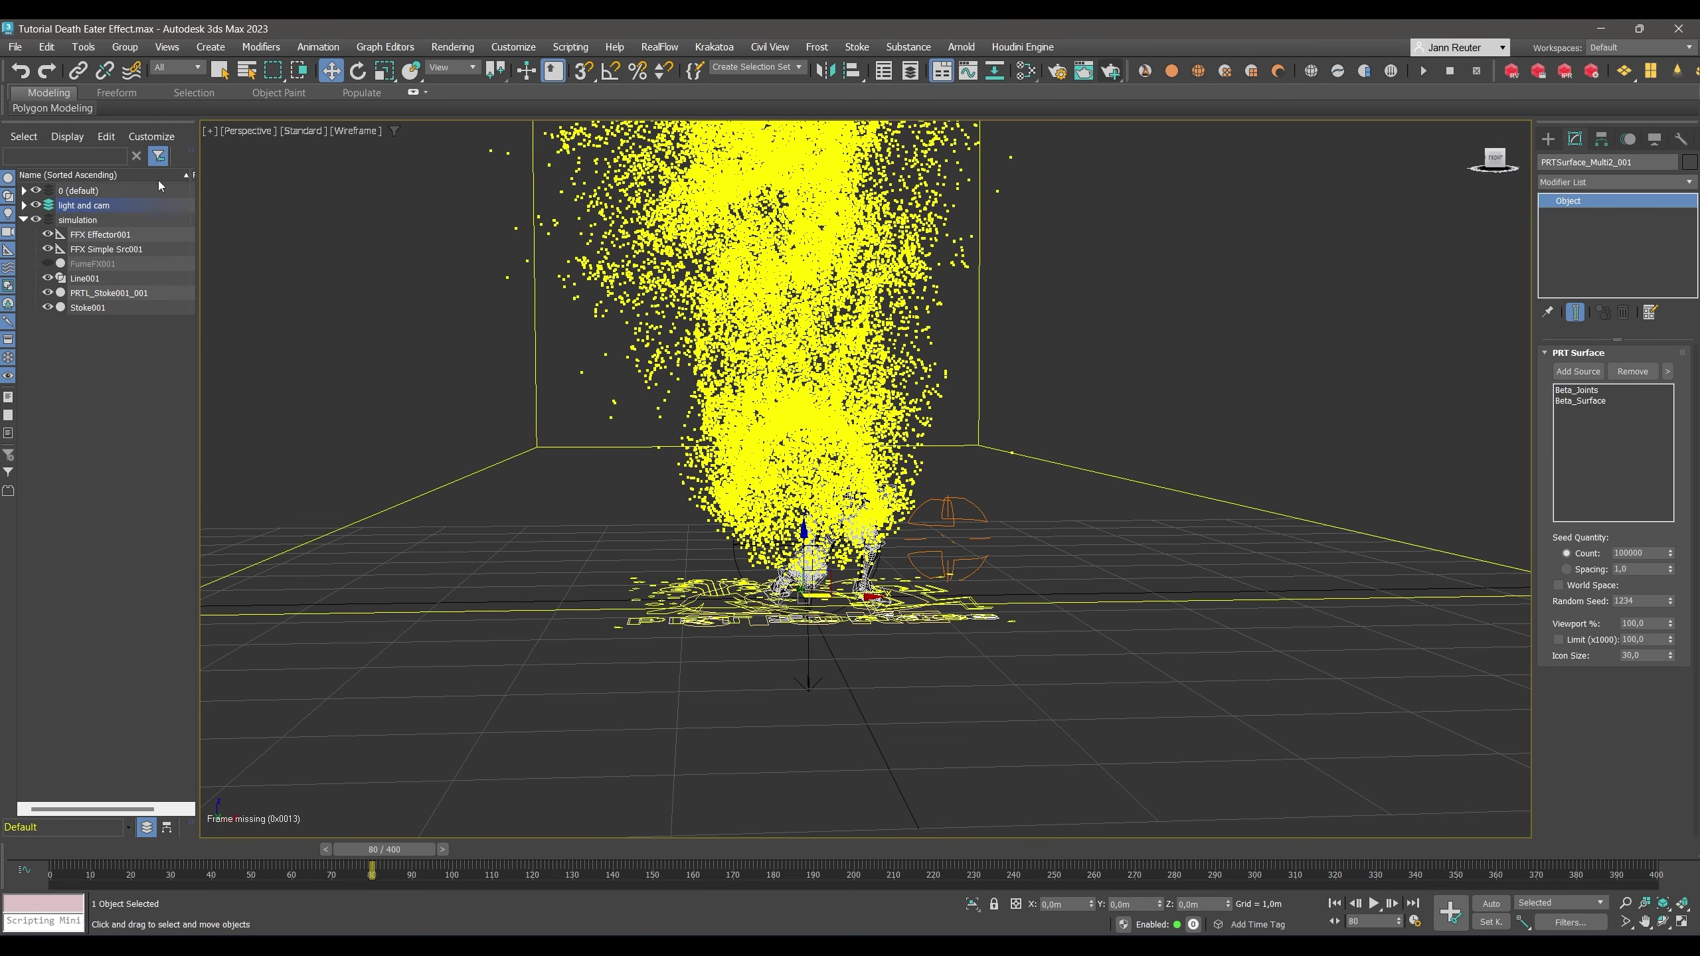
{"action": "left_click", "coordinate": [36, 220]}
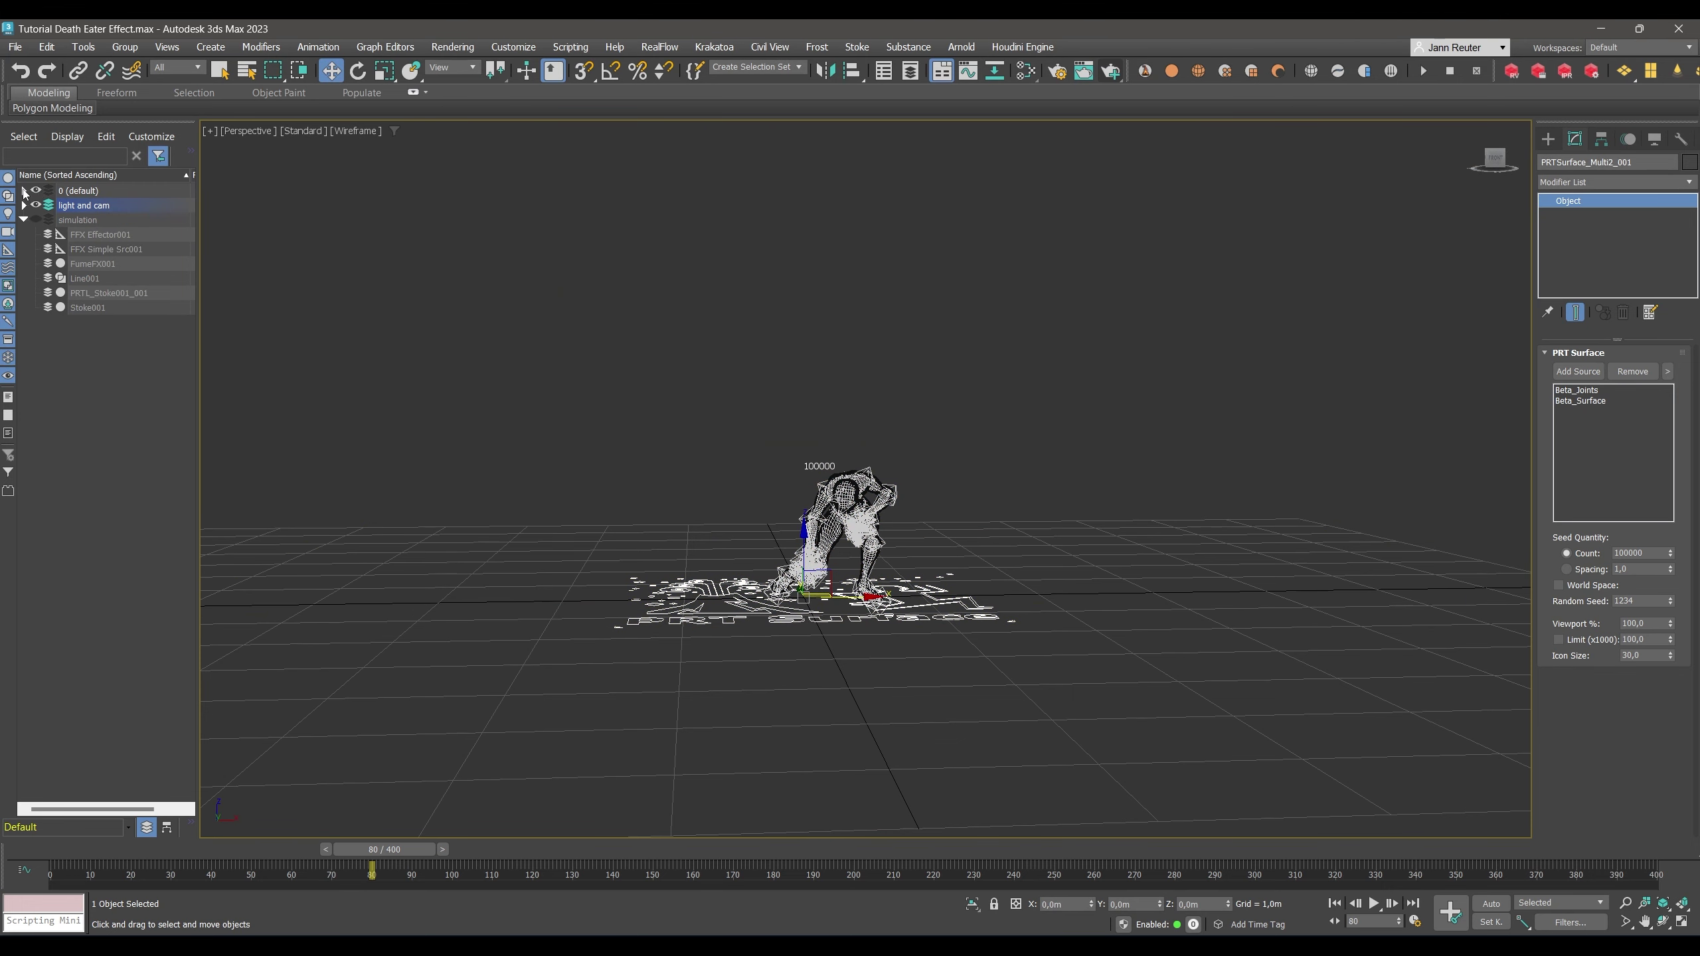
Move the animation keys of all objects in the default layer 75 frames later and scrub to frame 254 to check.
{"action": "left_click", "coordinate": [23, 190]}
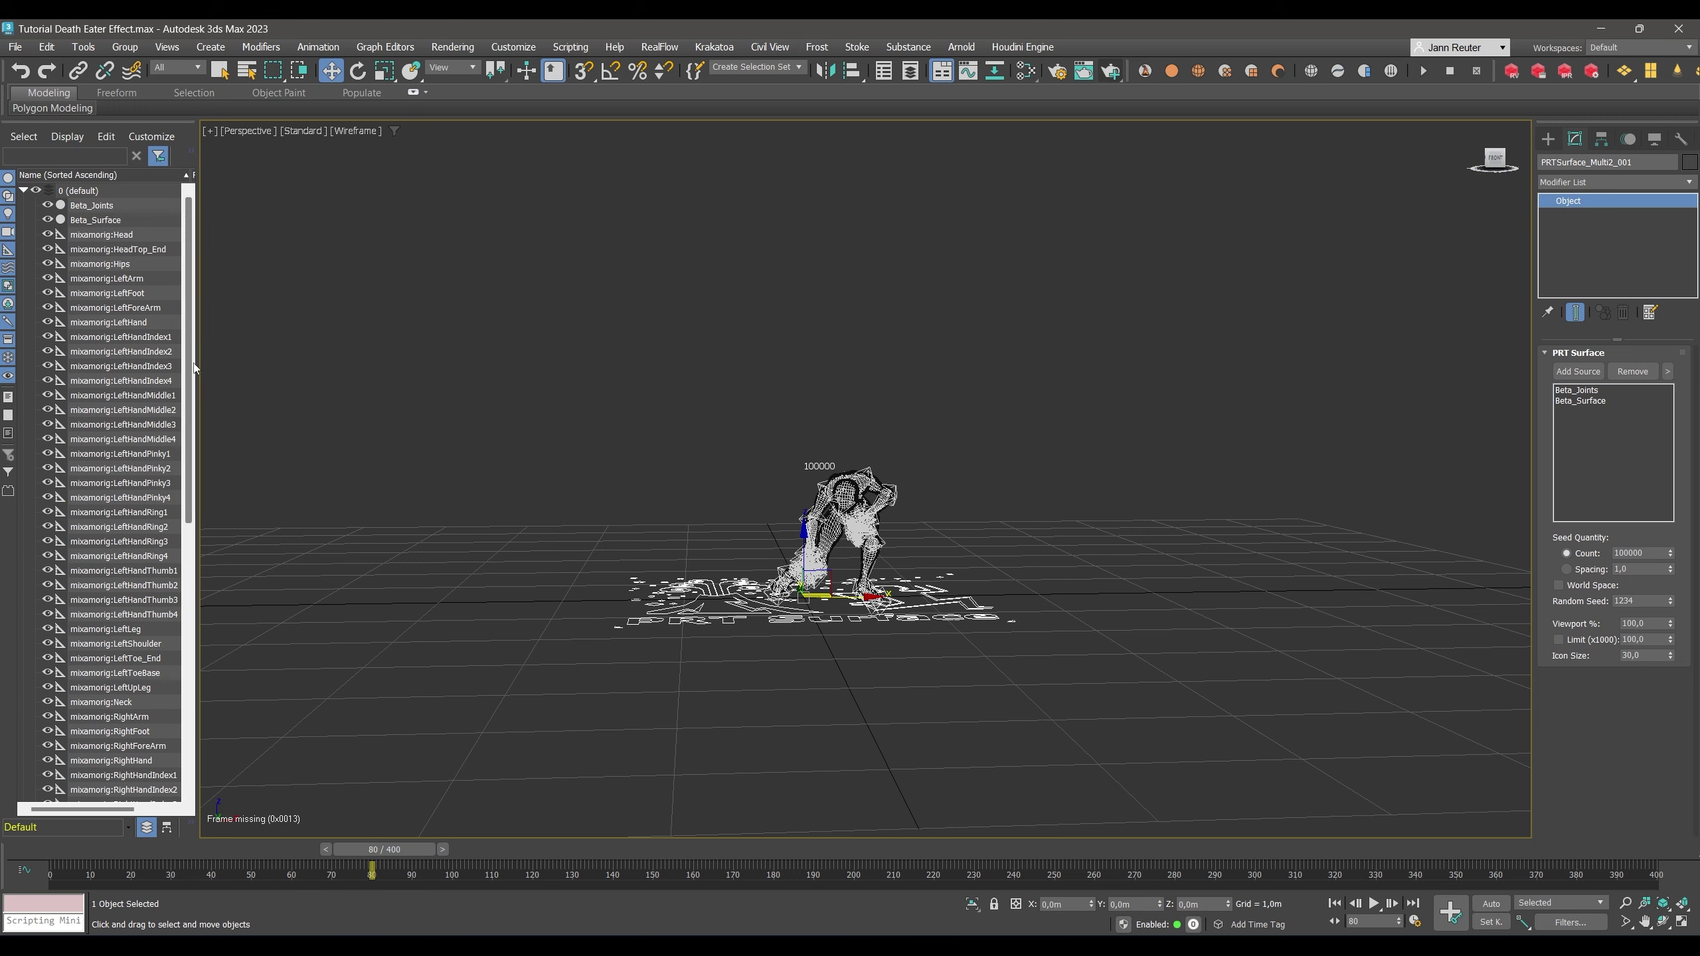
{"action": "double_click", "coordinate": [77, 191]}
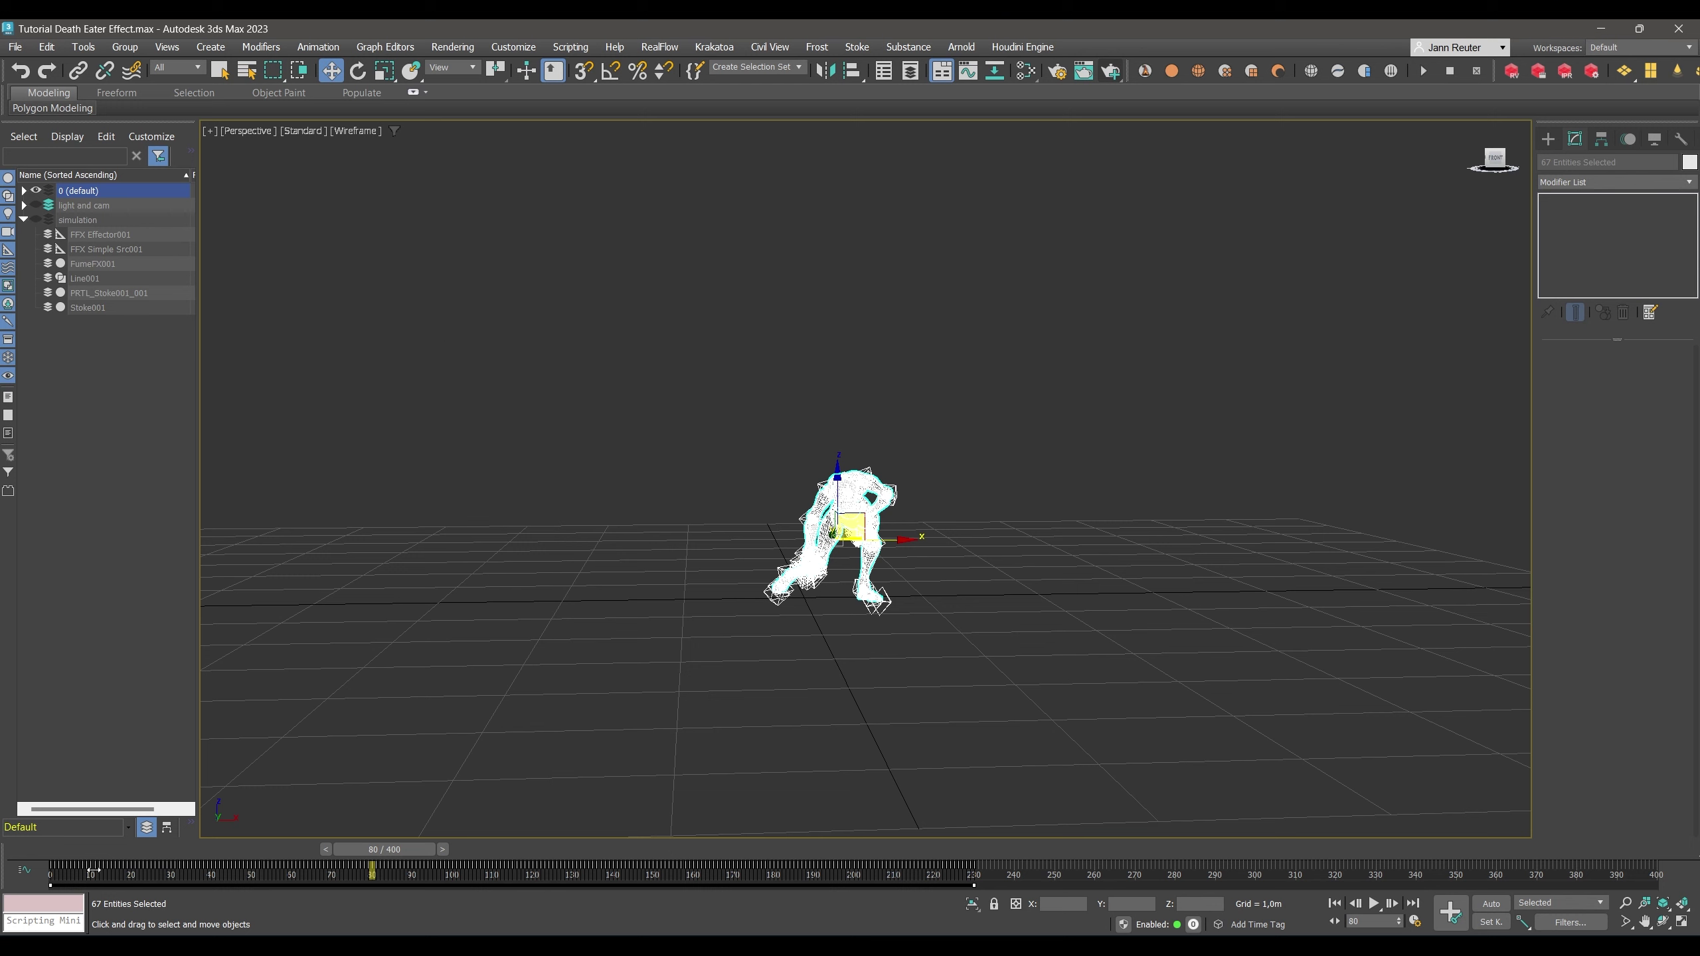
{"action": "left_click_drag", "start_coordinate": [71, 865], "coordinate": [372, 873]}
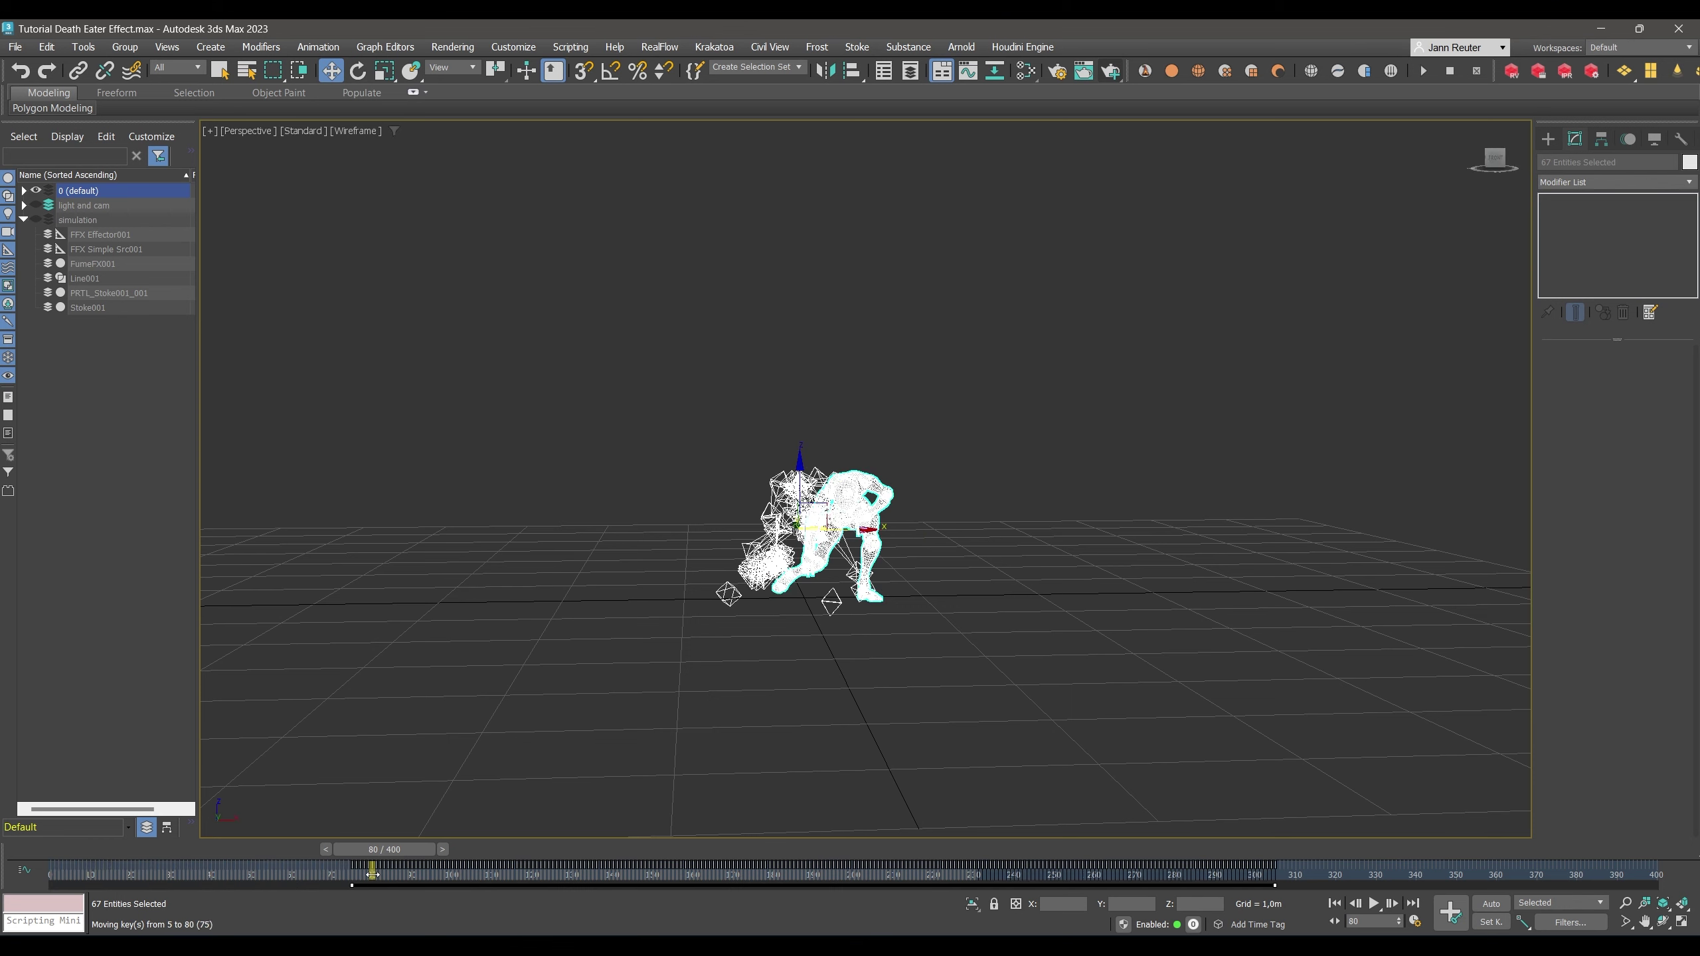
{"action": "left_click", "coordinate": [415, 802]}
{"action": "left_click_drag", "start_coordinate": [407, 845], "coordinate": [1089, 818]}
{"action": "key", "text": "w"}
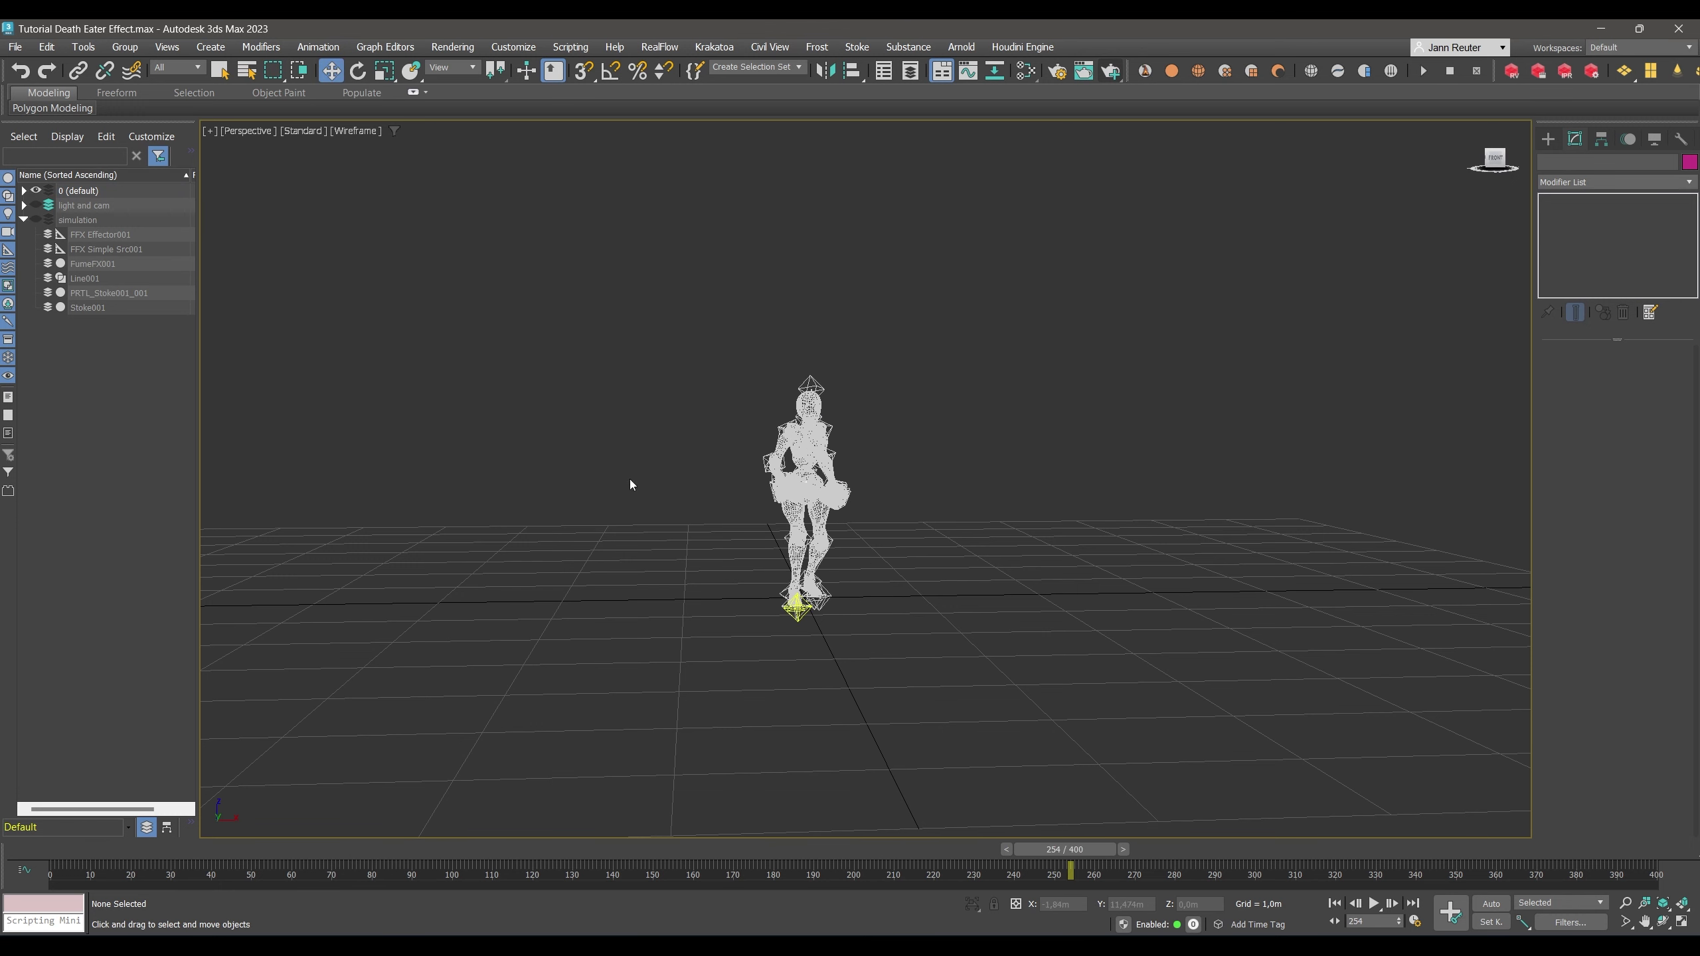
Insert a planar UVW Map modifier between Editable Poly and Skin on Beta_Surface, and return to the Skin level at frame 197.
{"action": "scroll", "coordinate": [757, 485], "scroll_direction": "up", "scroll_amount": 5}
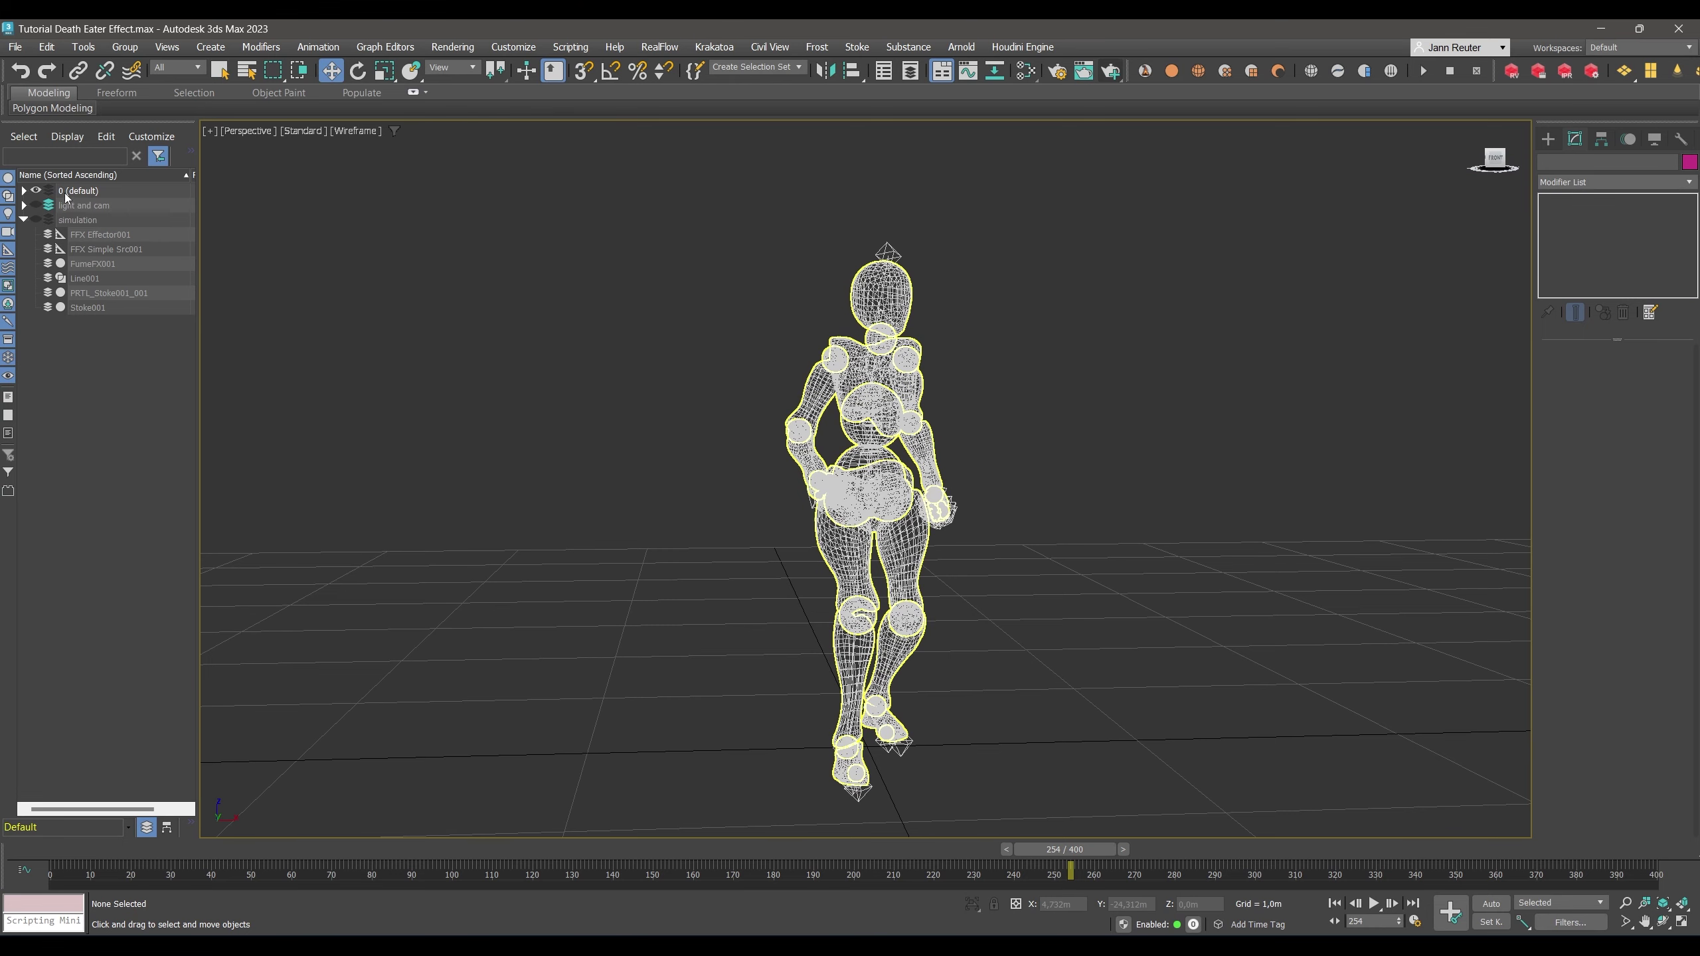
{"action": "left_click", "coordinate": [840, 346]}
{"action": "left_click_drag", "start_coordinate": [1069, 868], "coordinate": [1071, 781]}
{"action": "key", "text": "w"}
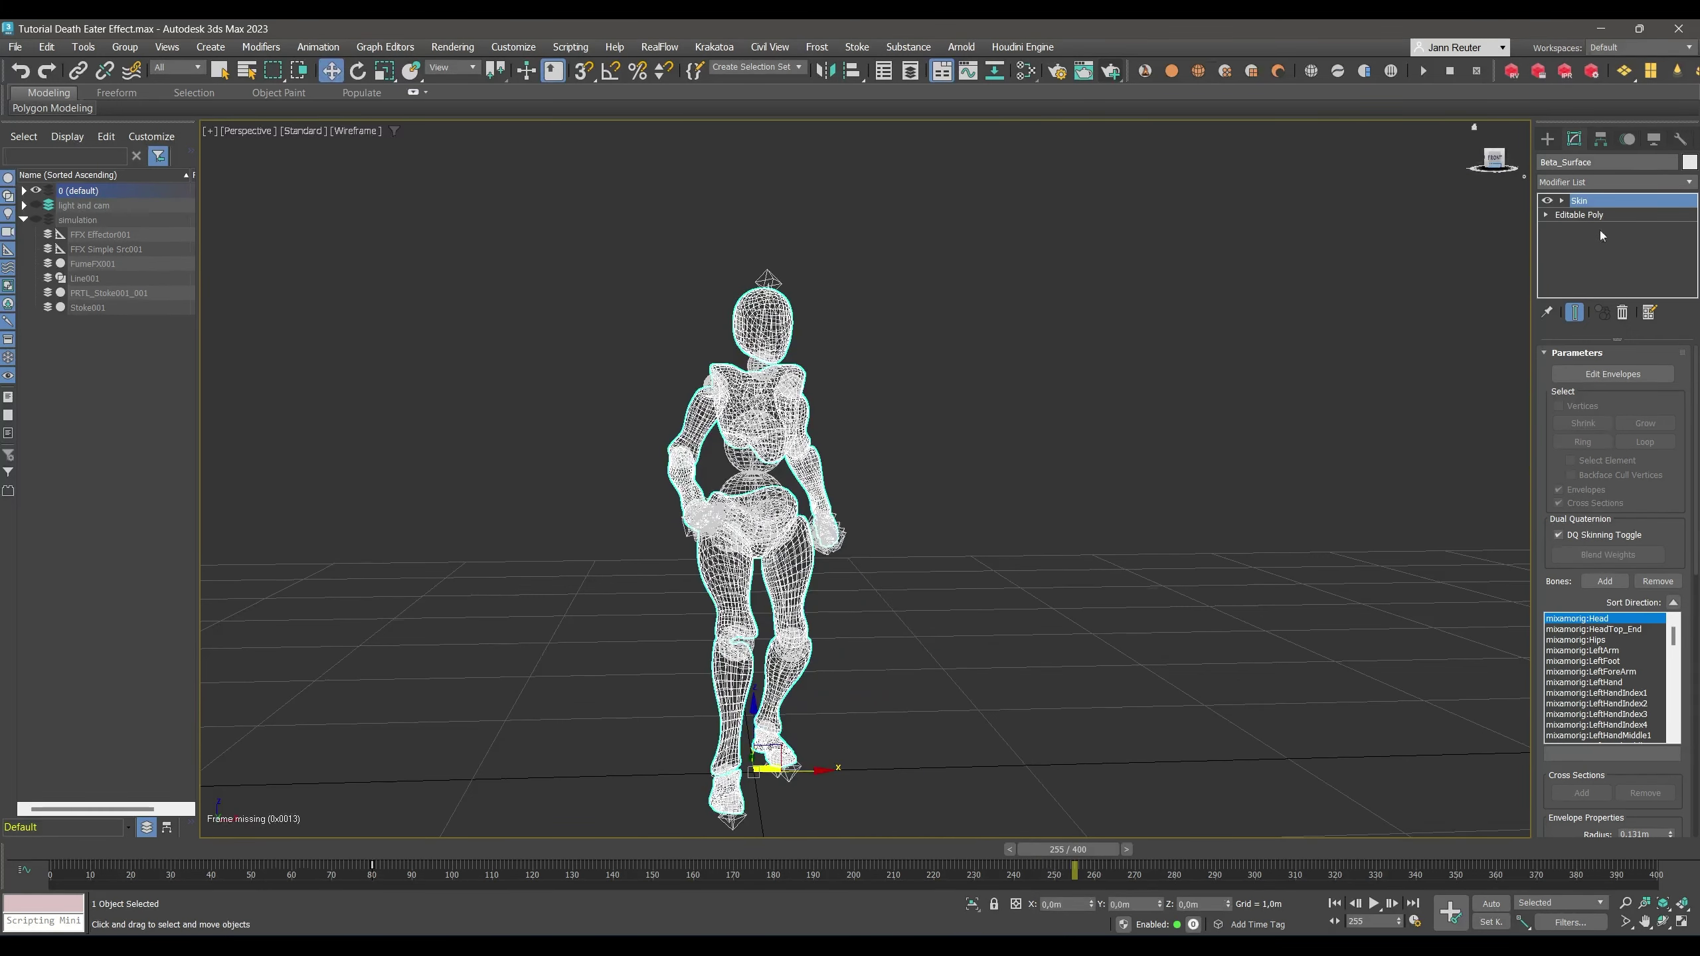
{"action": "left_click", "coordinate": [1581, 215]}
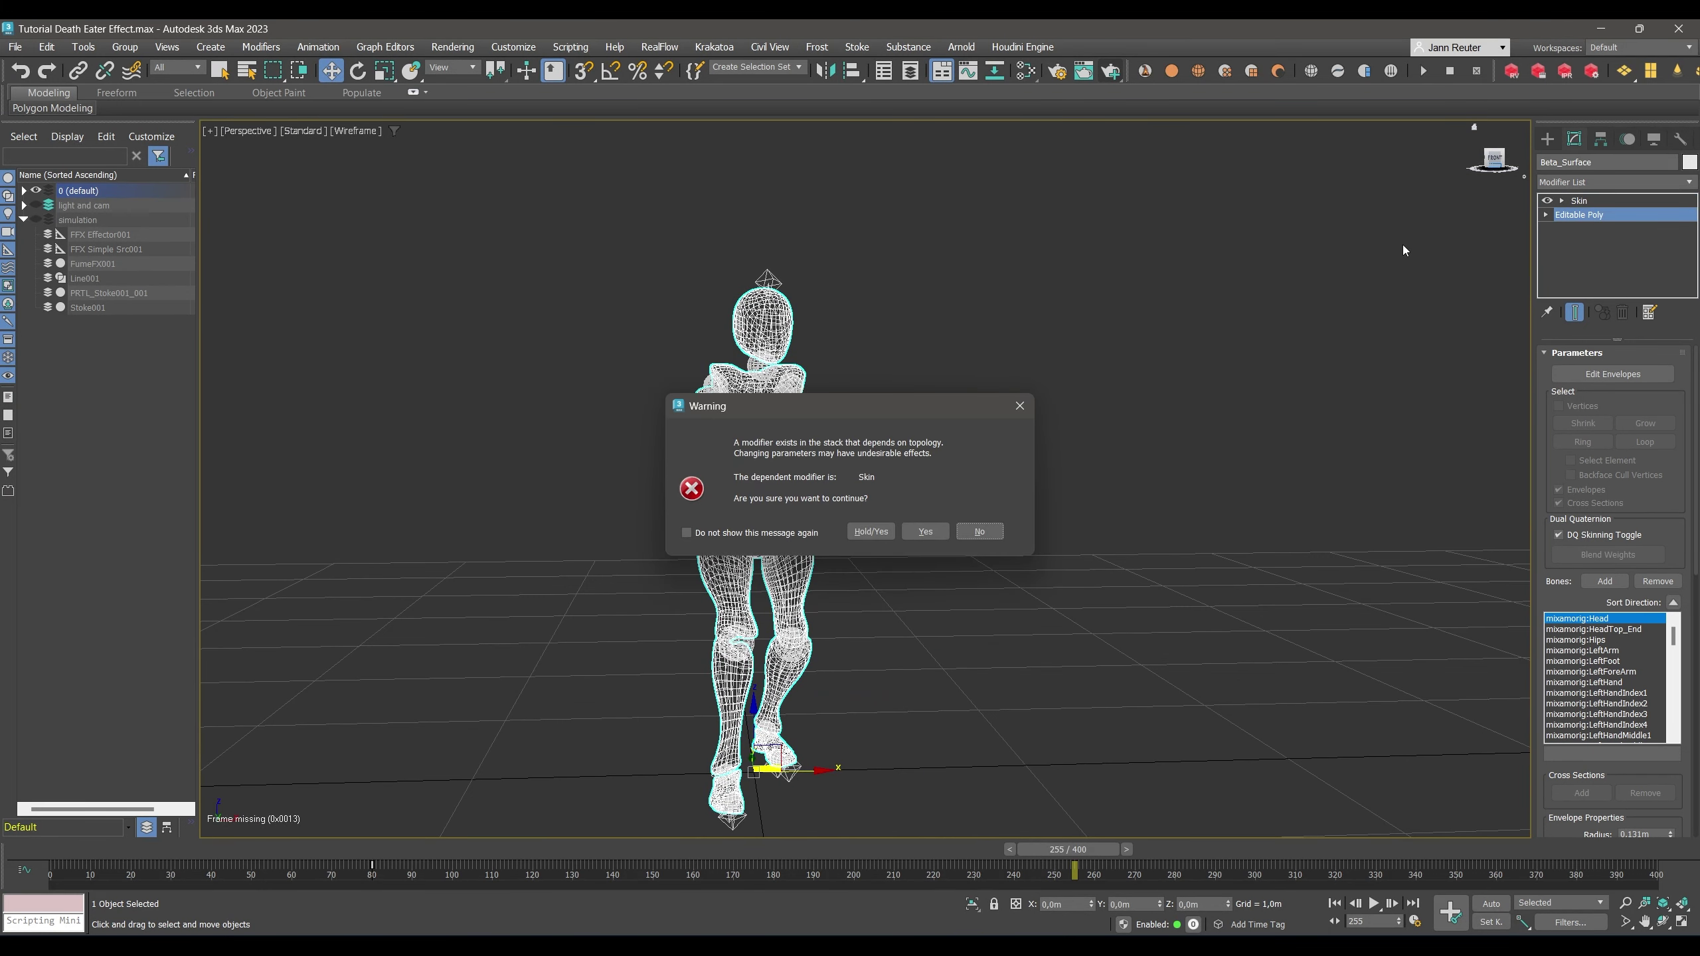
{"action": "left_click", "coordinate": [927, 531]}
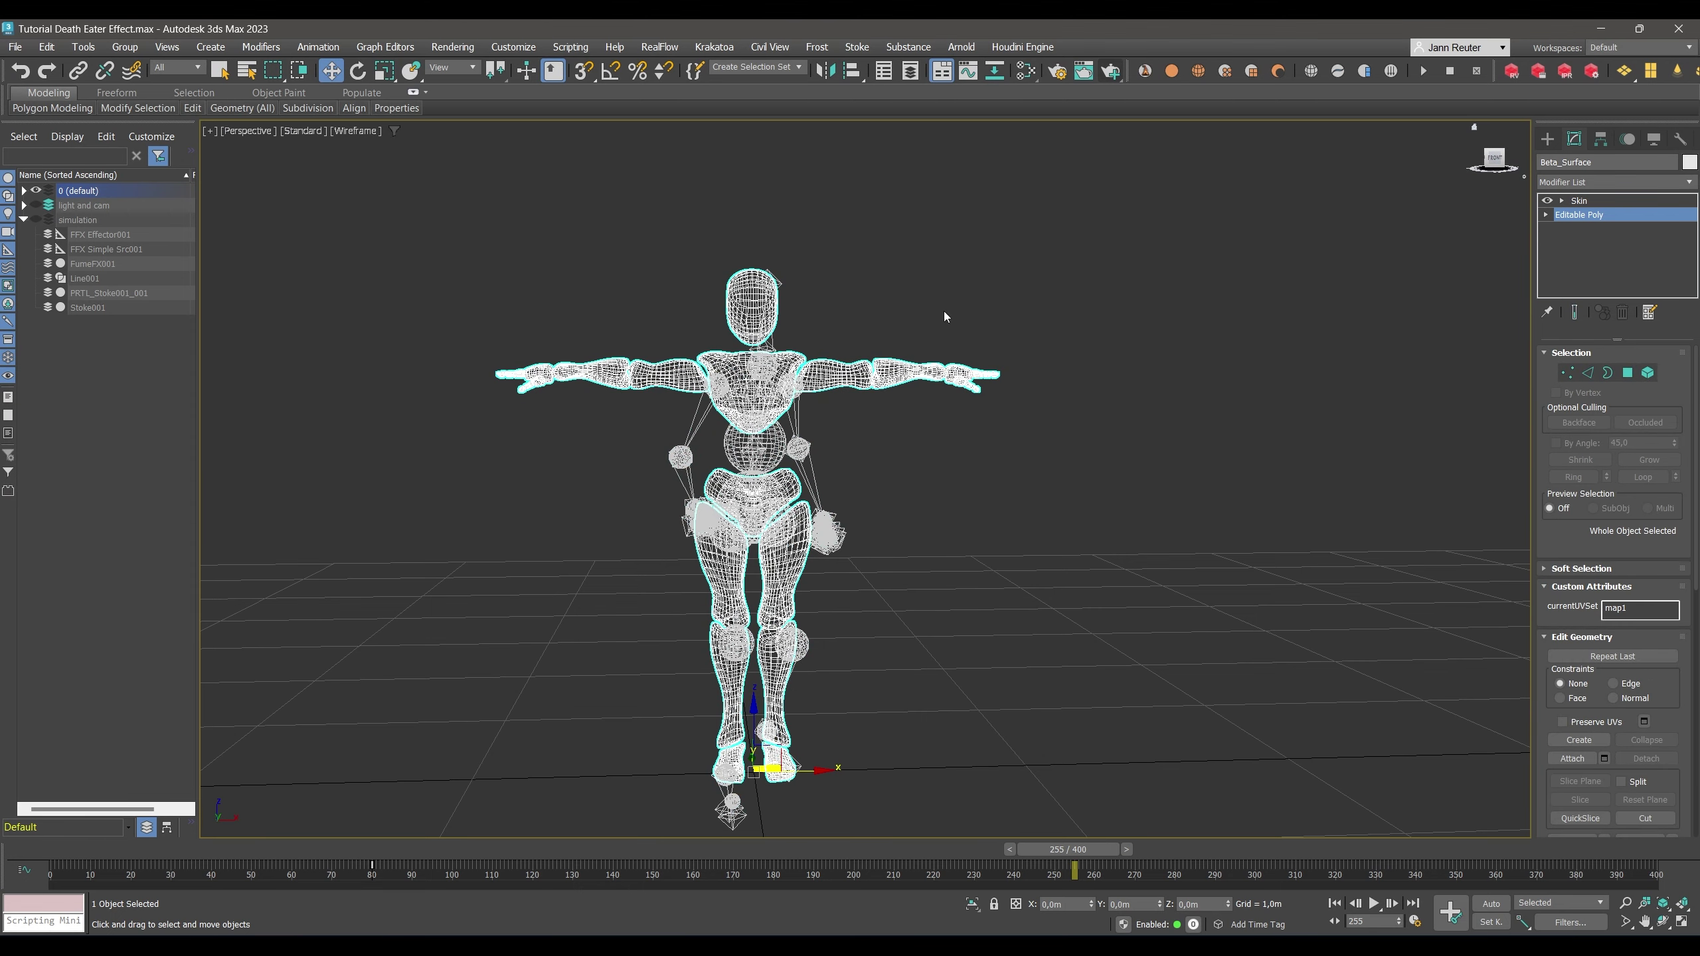
{"action": "left_click", "coordinate": [1614, 181]}
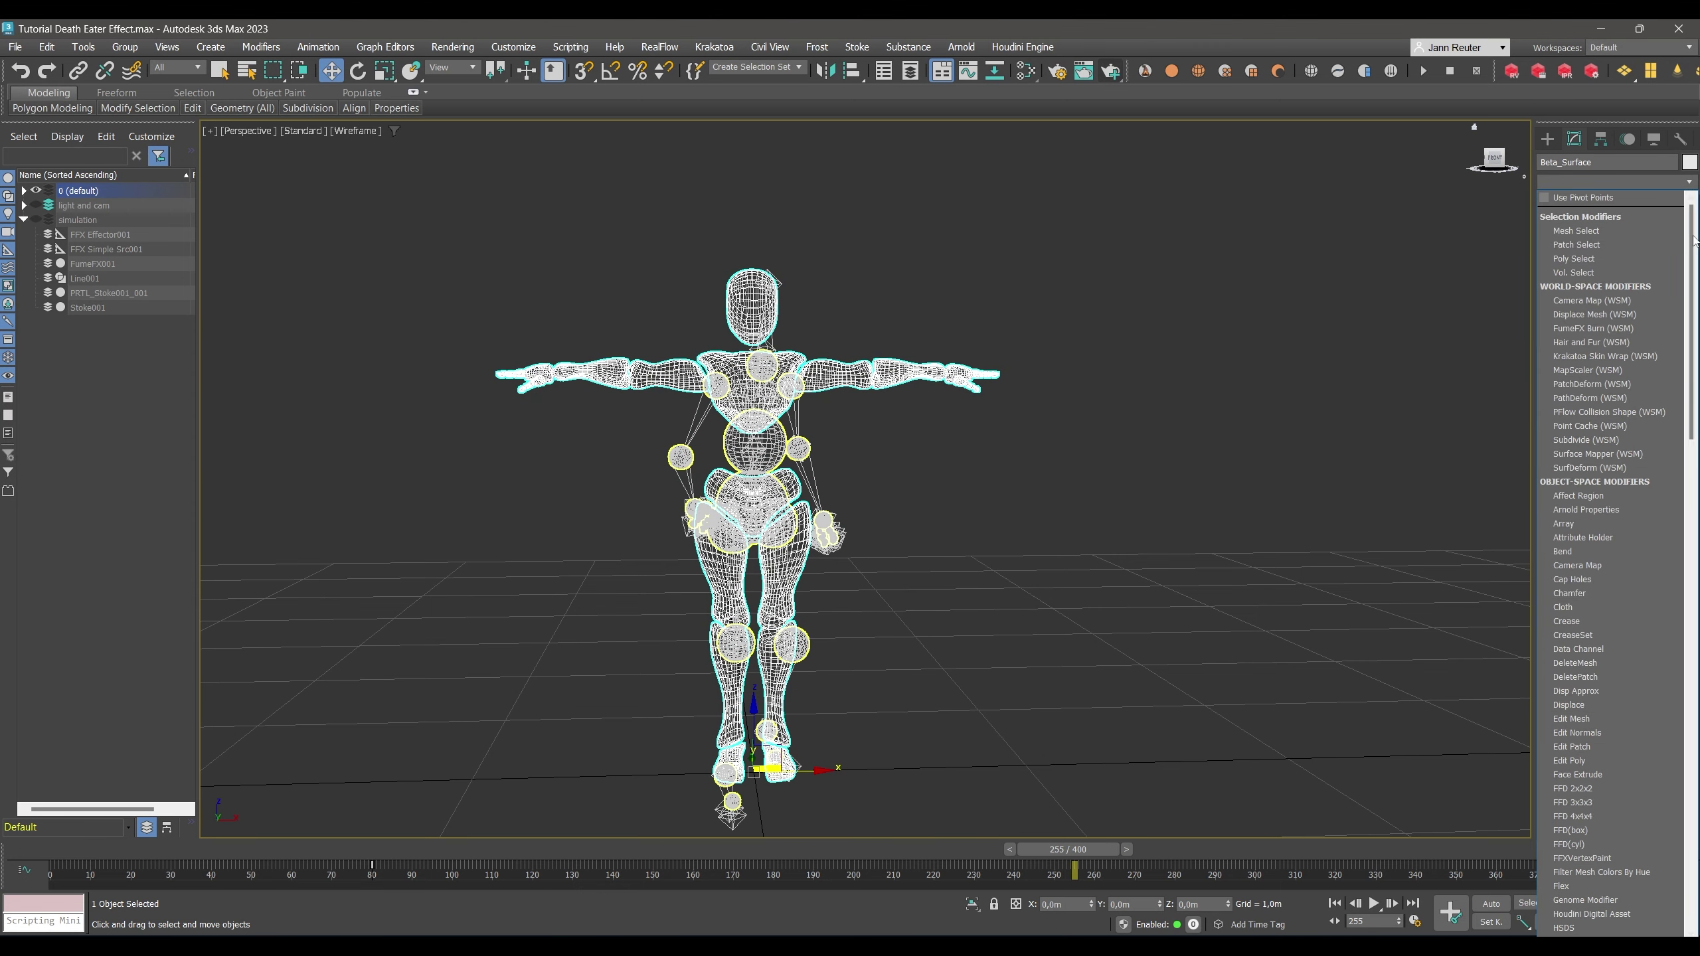
{"action": "scroll", "coordinate": [1629, 593], "scroll_direction": "down", "scroll_amount": 10}
{"action": "scroll", "coordinate": [1629, 592], "scroll_direction": "down", "scroll_amount": 12}
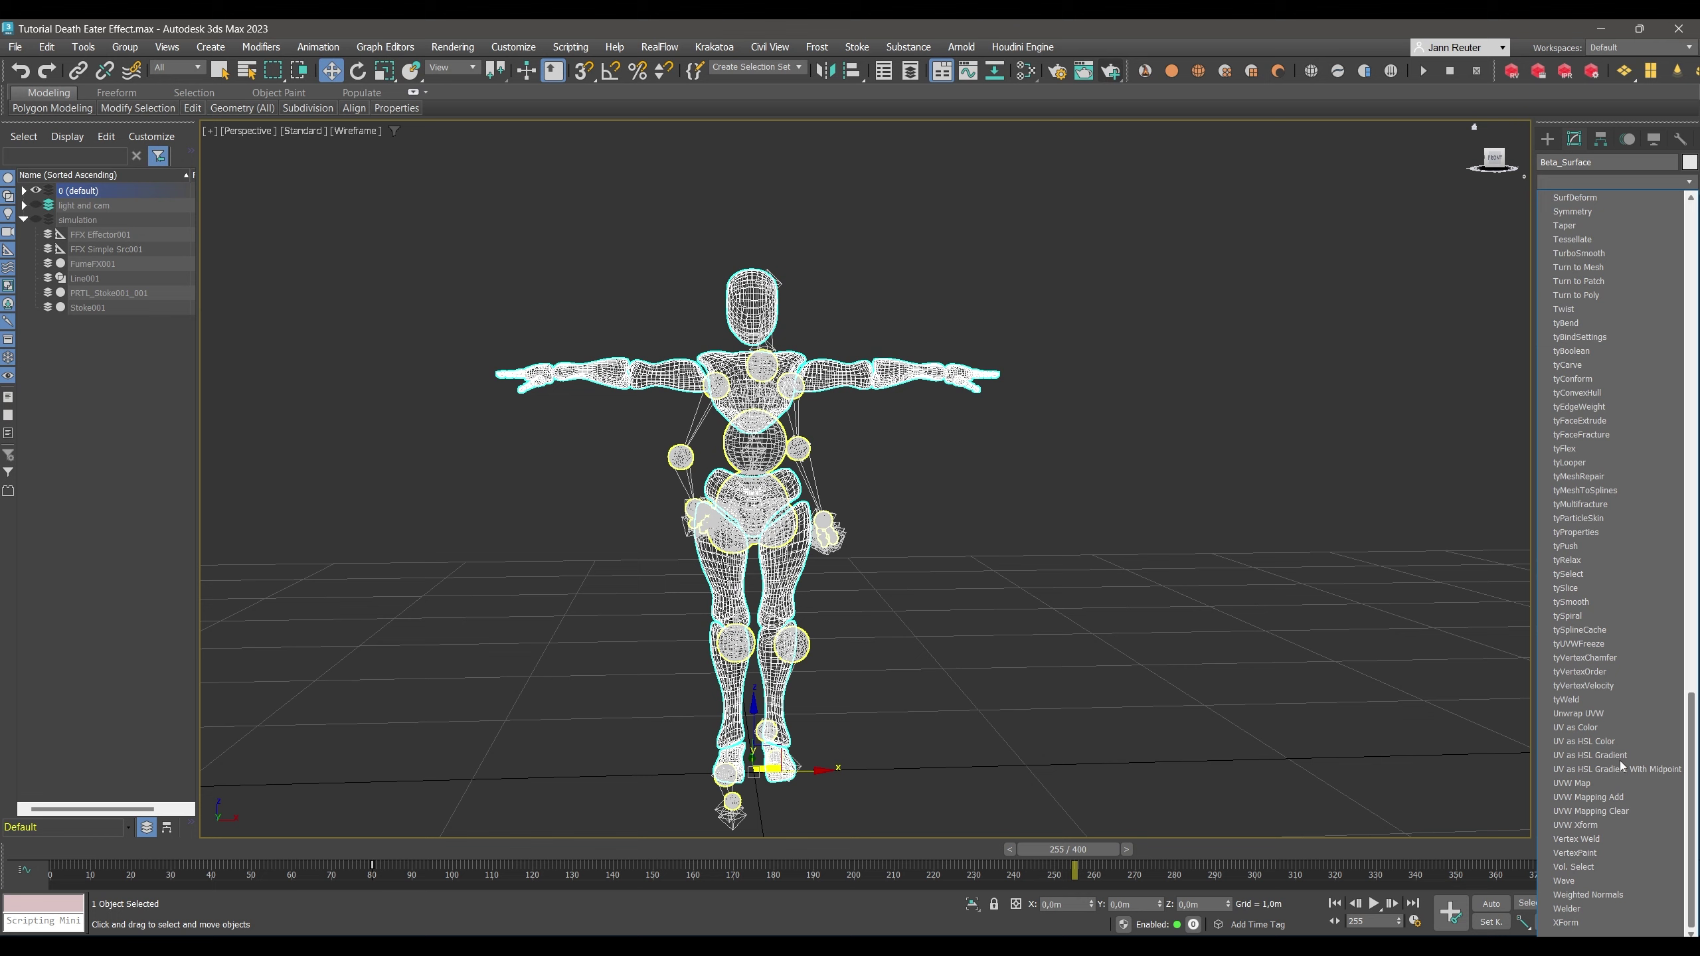
{"action": "left_click", "coordinate": [1595, 785]}
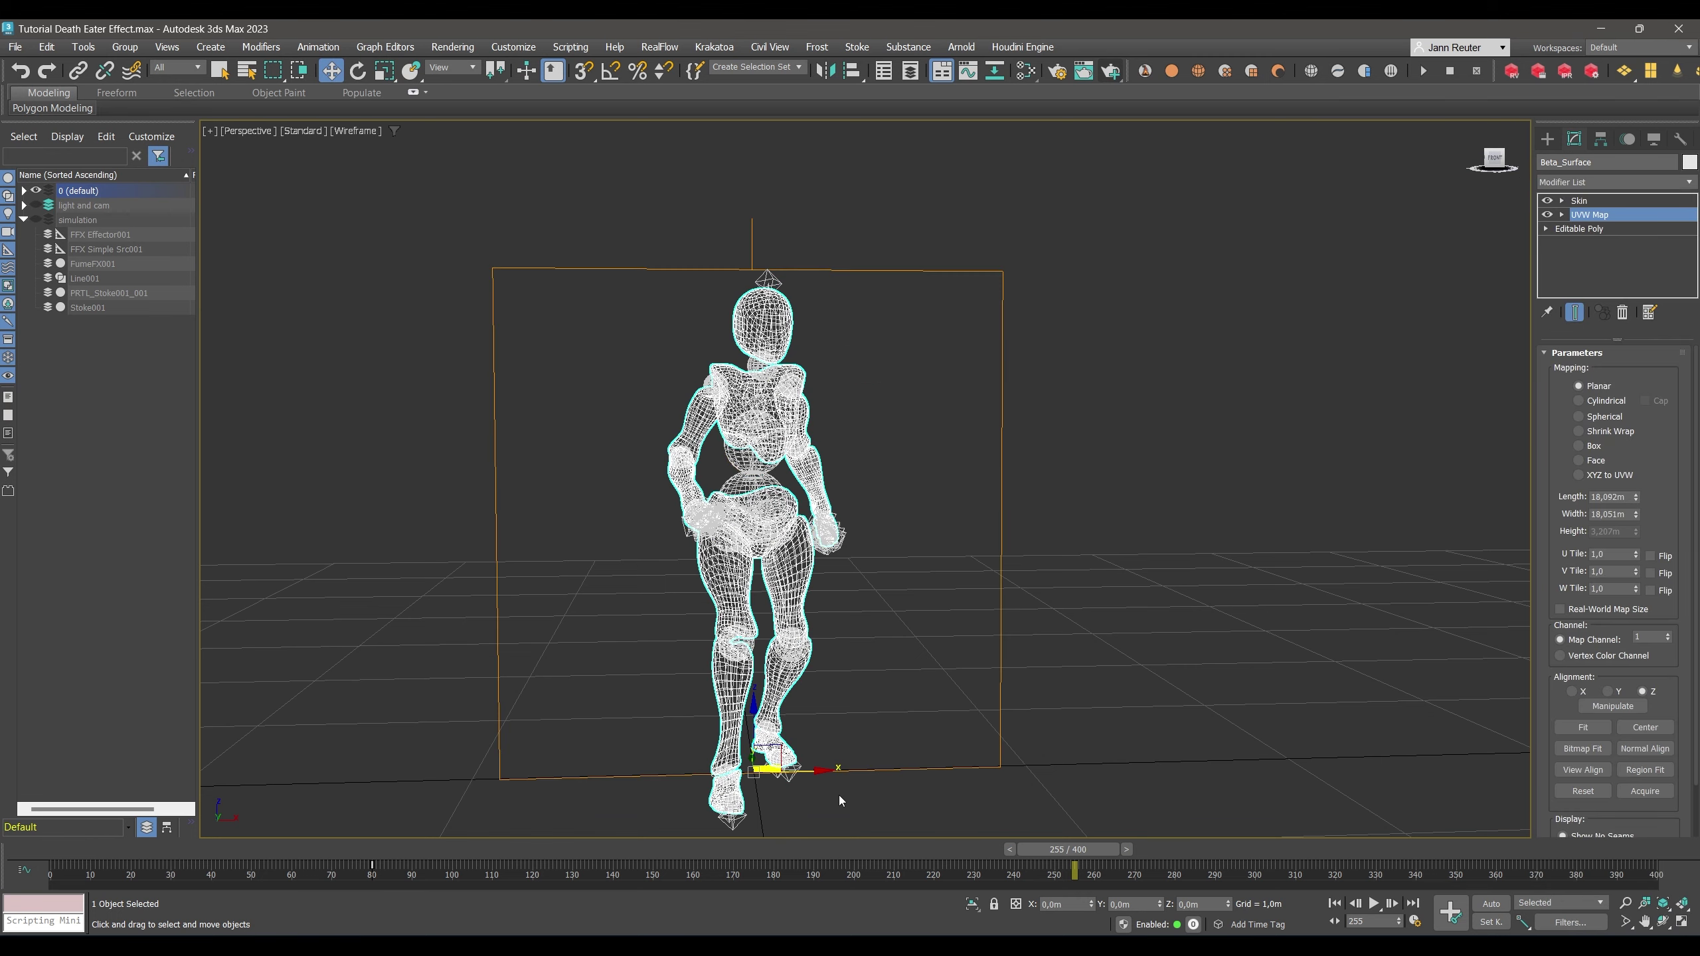
{"action": "left_click_drag", "start_coordinate": [1093, 851], "coordinate": [842, 848]}
{"action": "left_click", "coordinate": [1580, 201]}
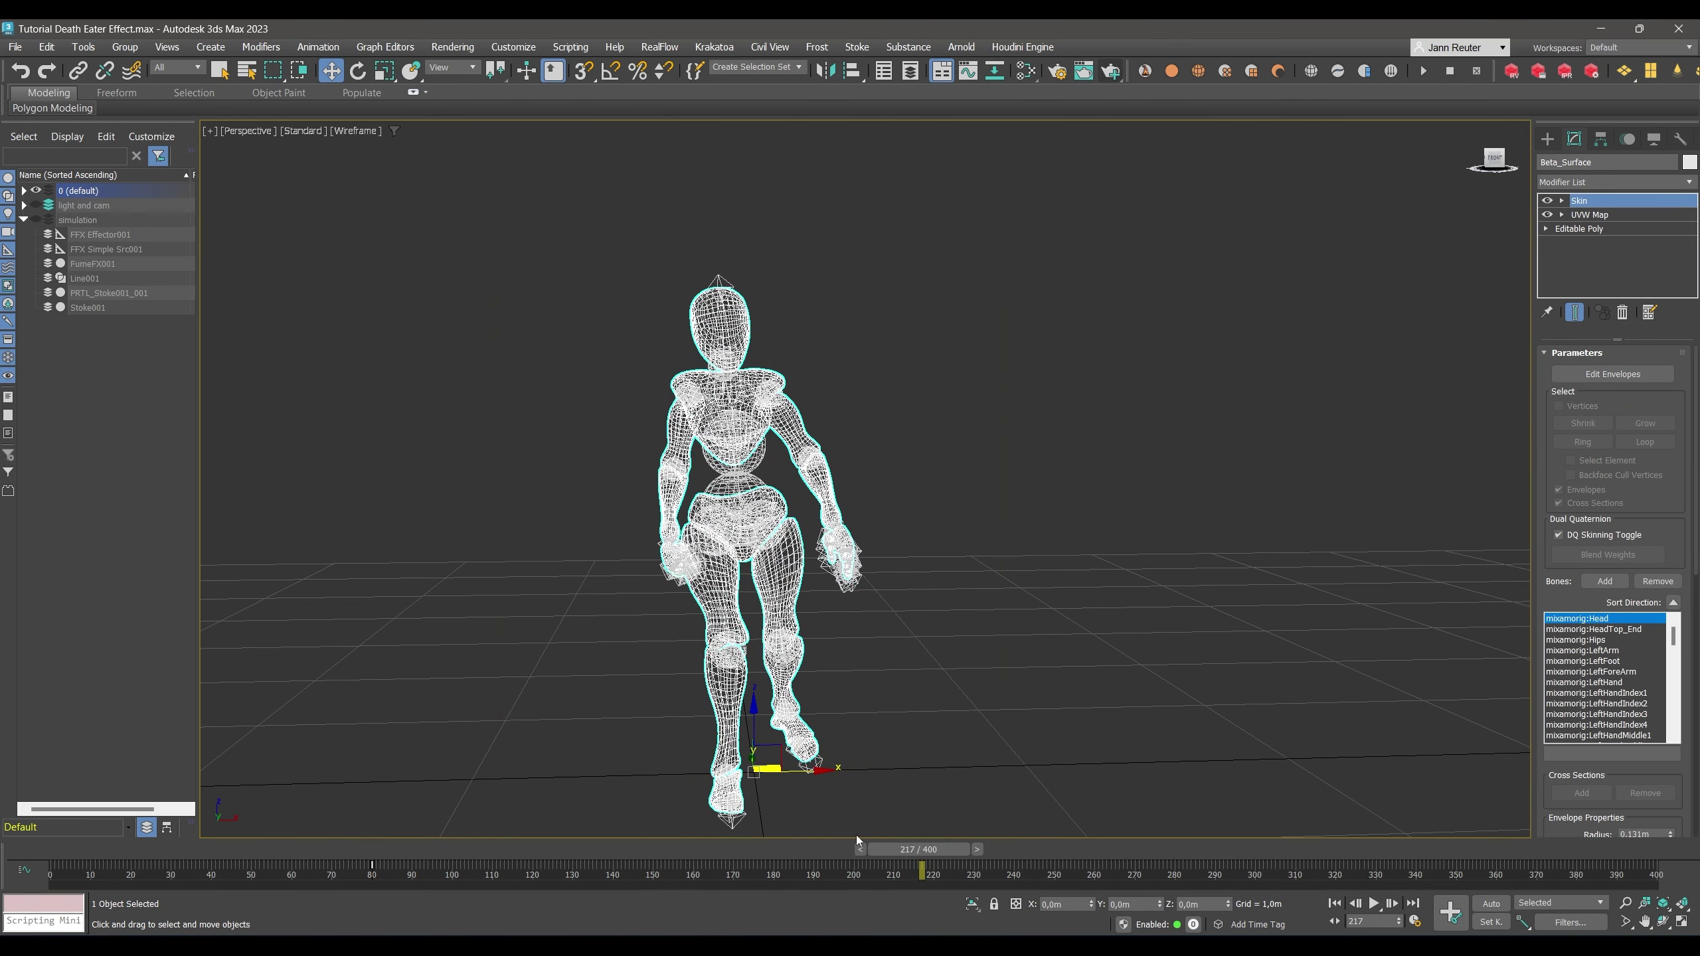
Add a Standard (Legacy) material in the Slate Material Editor and connect the Gradient Ramp map to its Diffuse Color.
{"action": "key", "text": "m"}
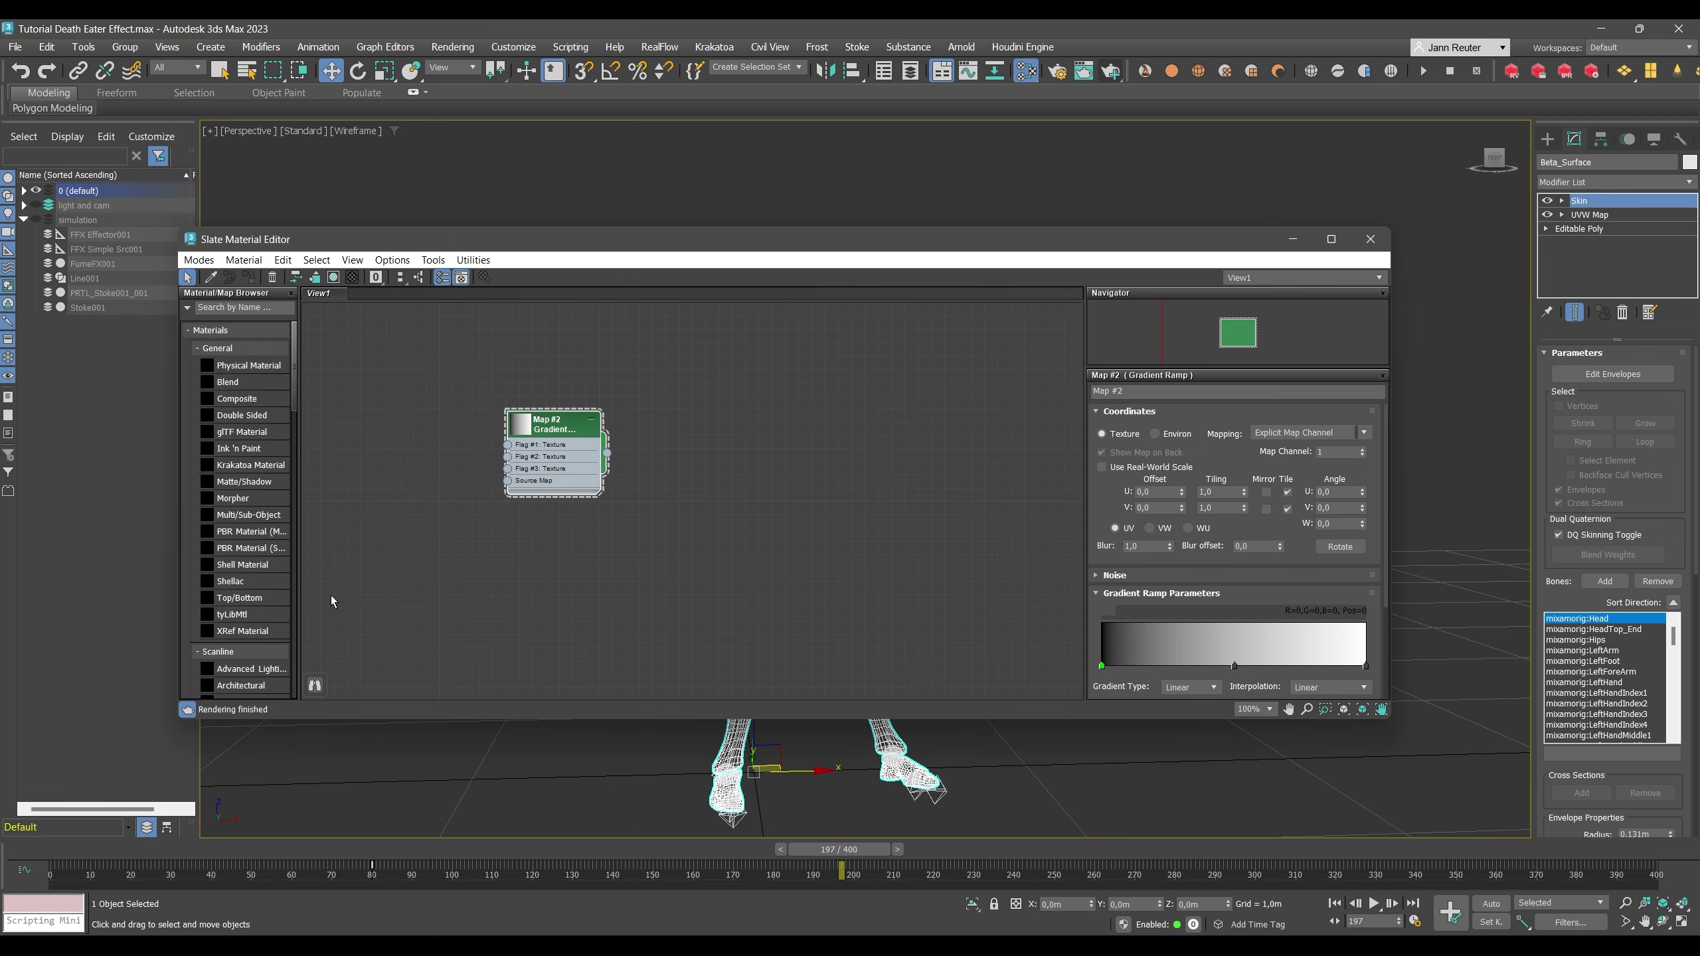
{"action": "scroll", "coordinate": [248, 509], "scroll_direction": "down", "scroll_amount": 5}
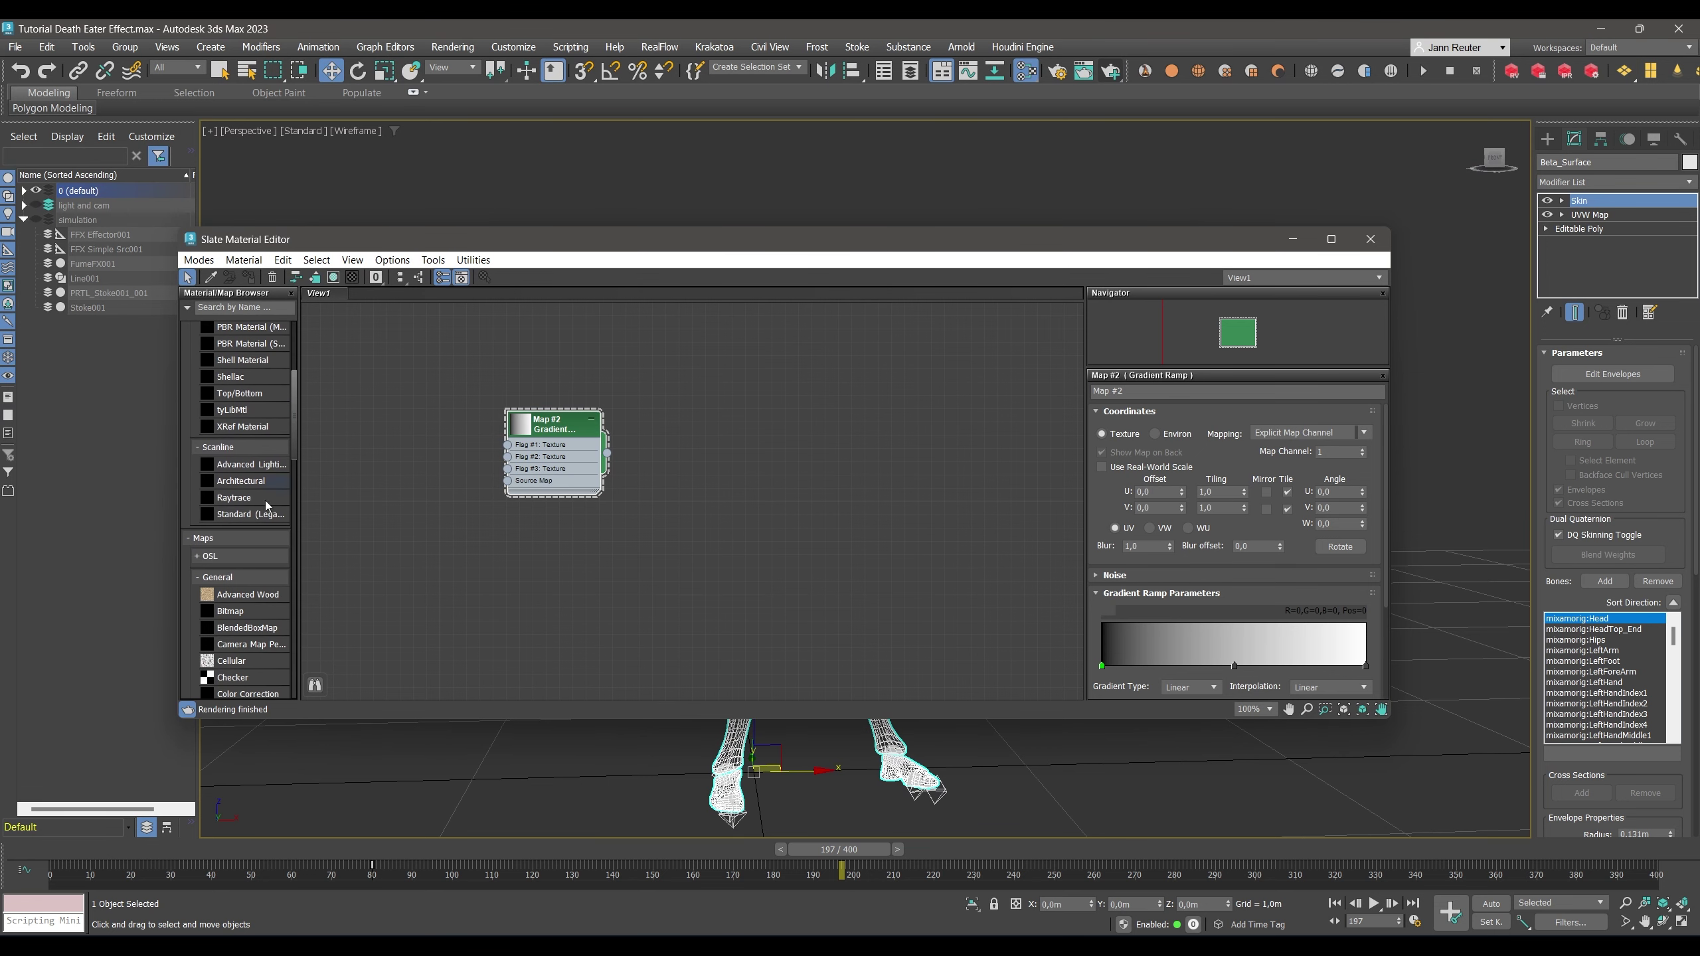
{"action": "left_click_drag", "start_coordinate": [783, 432], "coordinate": [783, 432]}
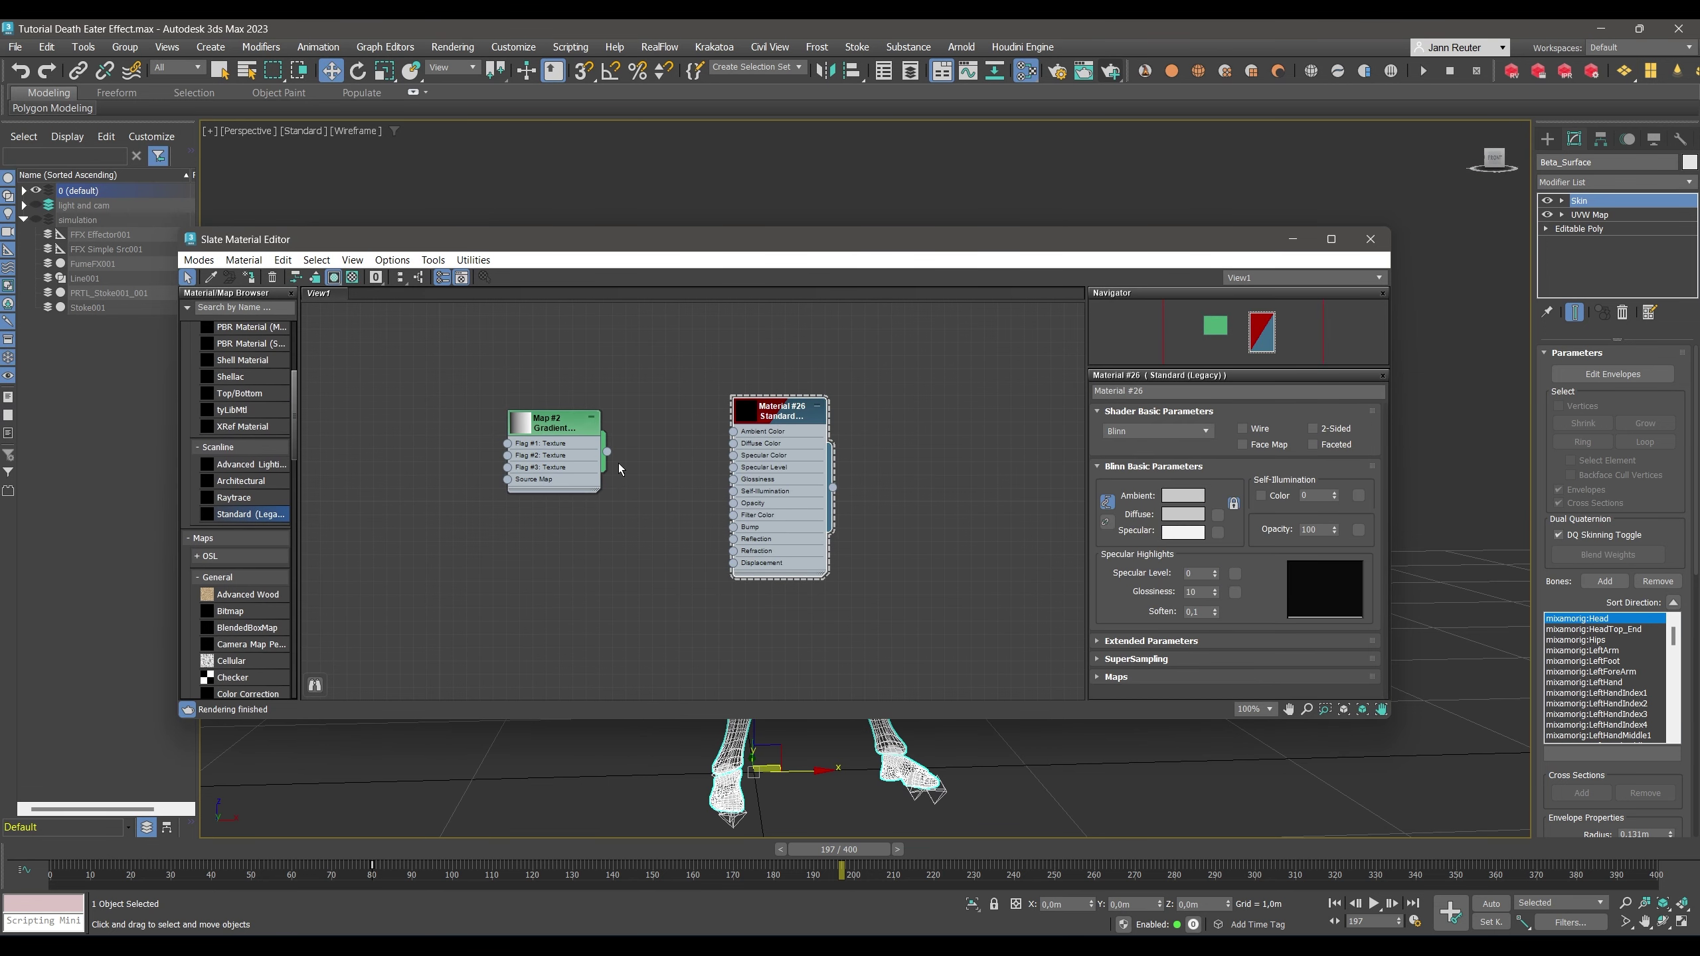
{"action": "left_click_drag", "start_coordinate": [608, 453], "coordinate": [750, 448]}
{"action": "left_click", "coordinate": [575, 425]}
{"action": "left_click_drag", "start_coordinate": [555, 435], "coordinate": [555, 514]}
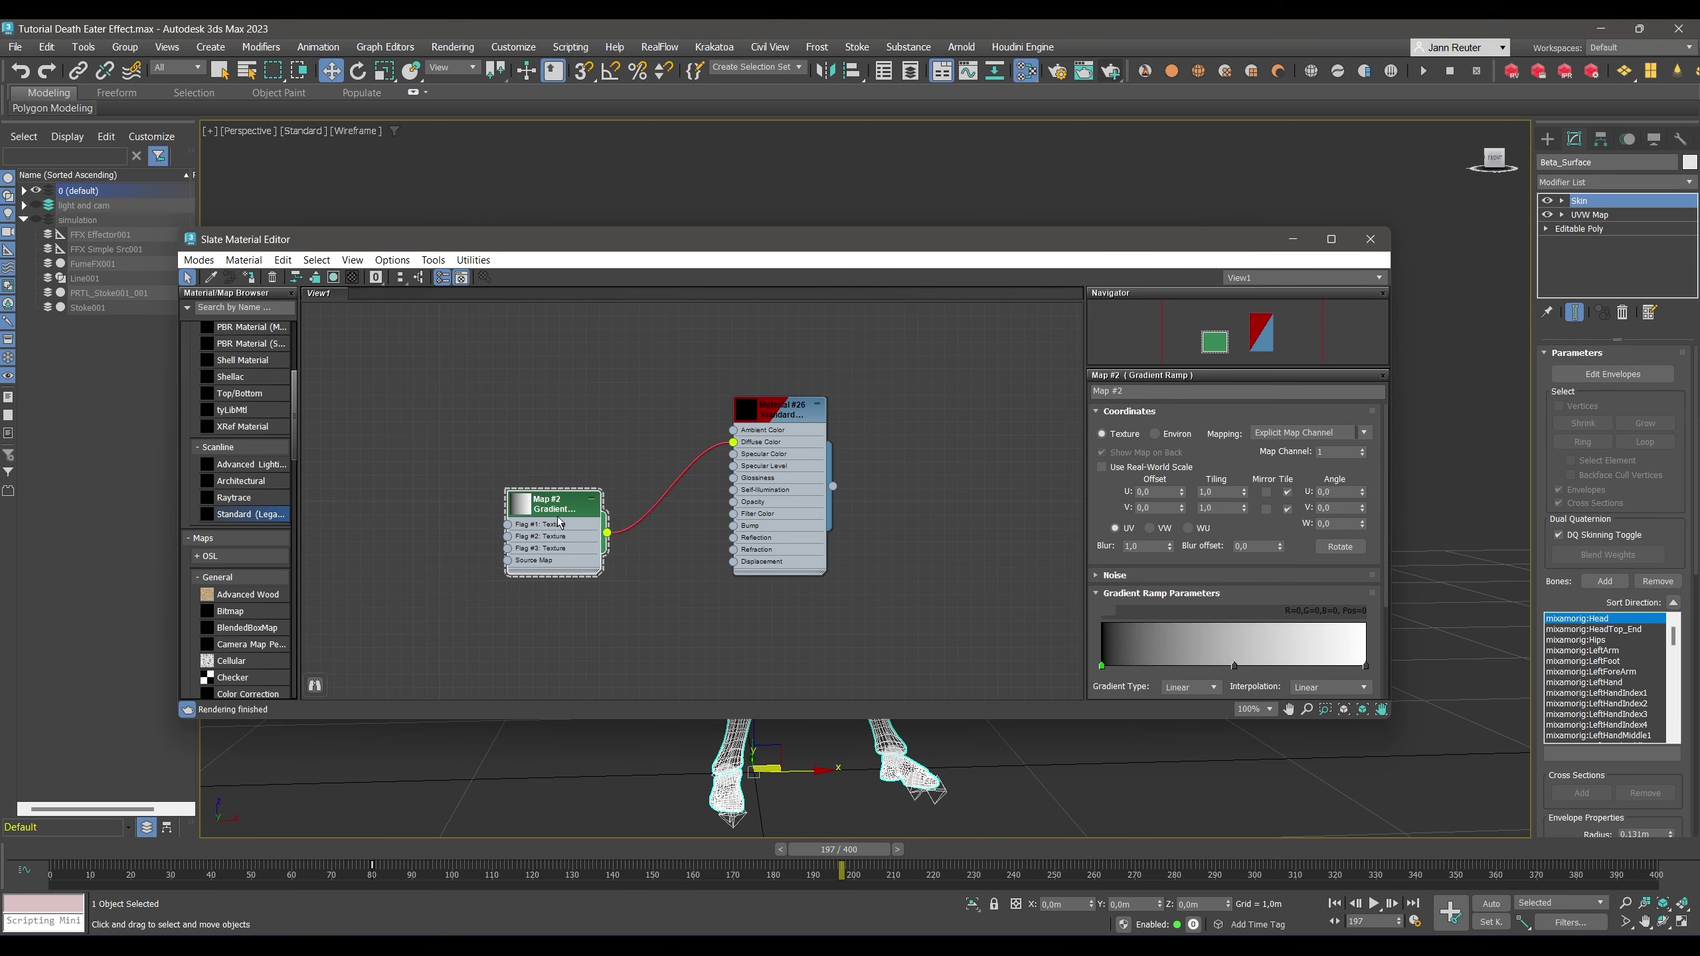
Set the Gradient Ramp's W angle to 90 and assign the material to Beta_Surface.
{"action": "left_click", "coordinate": [1349, 527]}
{"action": "type", "text": "90"}
{"action": "key", "text": "Return"}
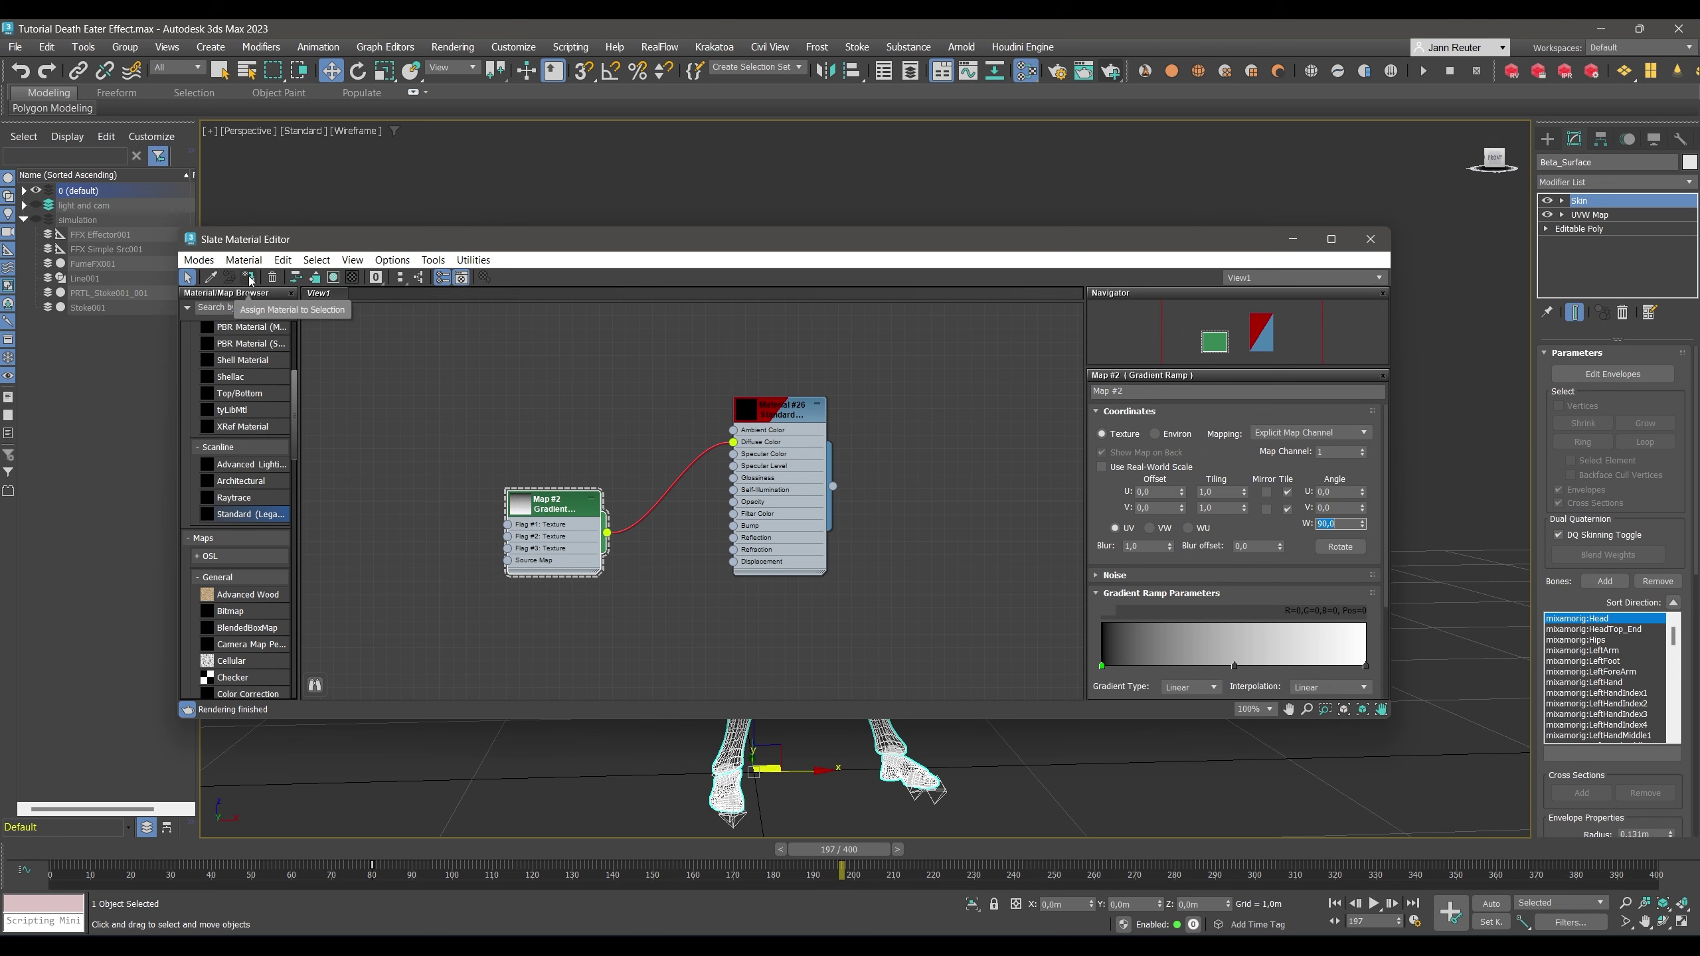
Switch the viewport to Default Shading, close the material editor and scrub the animation to check the gradient on the figure.
{"action": "left_click", "coordinate": [365, 129]}
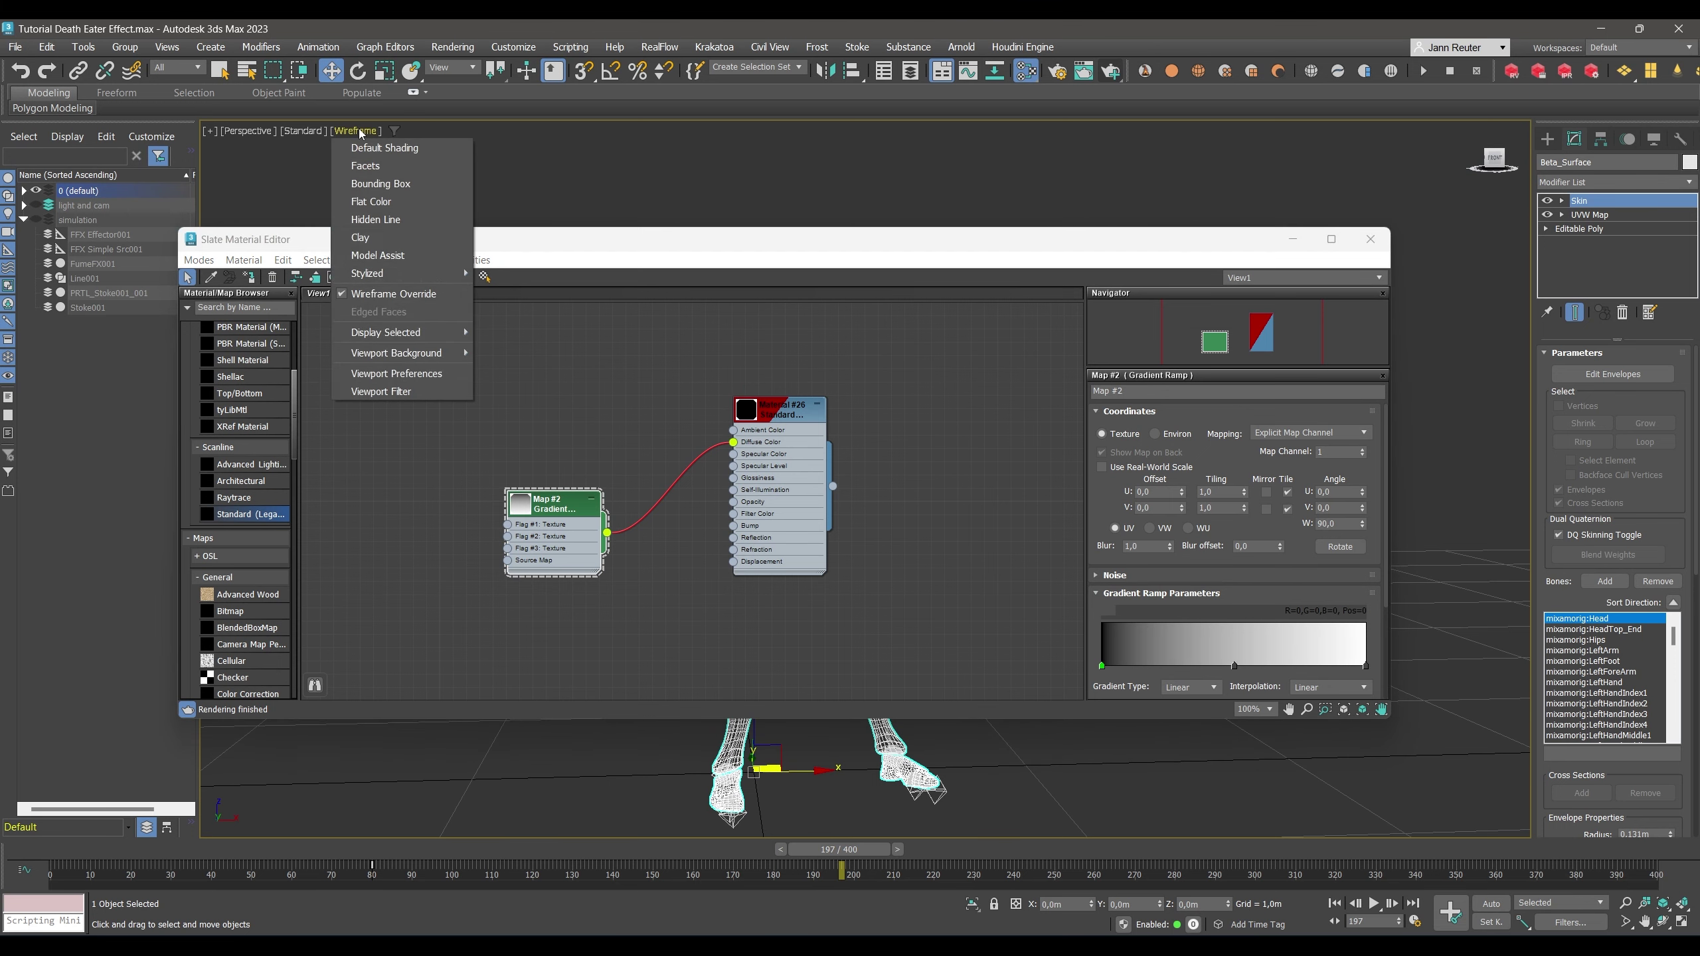
{"action": "left_click", "coordinate": [373, 147]}
{"action": "left_click", "coordinate": [1371, 238]}
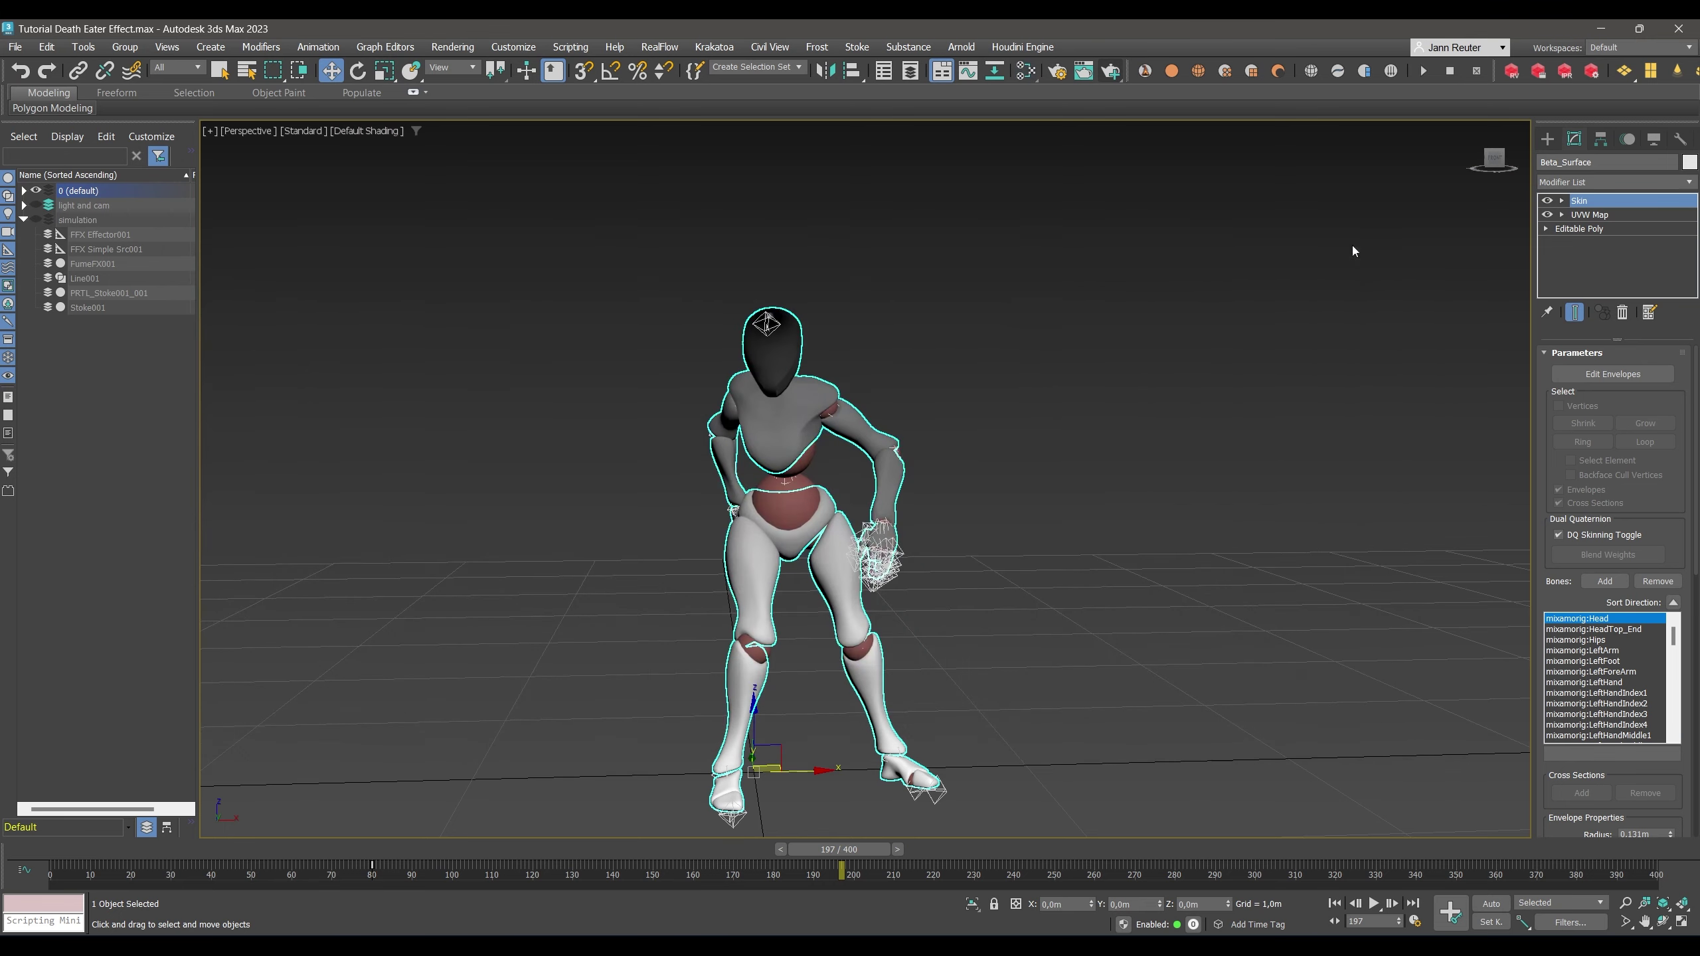
{"action": "left_click_drag", "start_coordinate": [847, 842], "coordinate": [1162, 740]}
{"action": "key", "text": "w"}
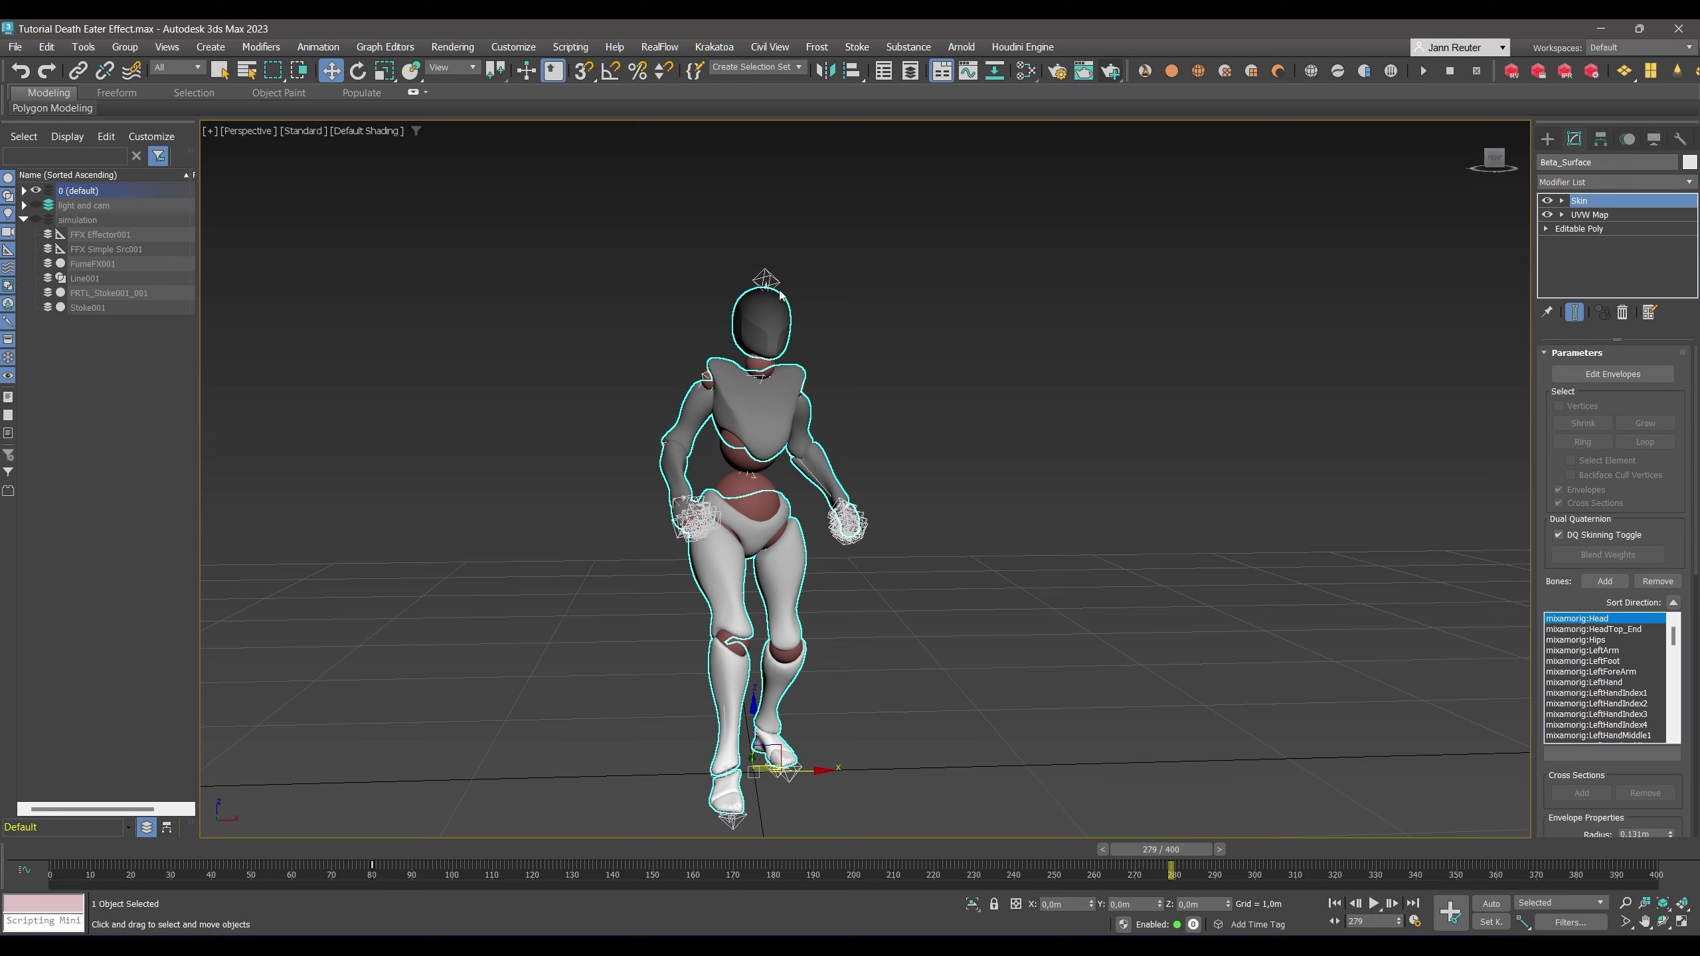
{"action": "left_click_drag", "start_coordinate": [828, 849], "coordinate": [1061, 813]}
Insert a planar UVW Map modifier between Editable Poly and Skin on Beta_Joints.
{"action": "left_click", "coordinate": [740, 483]}
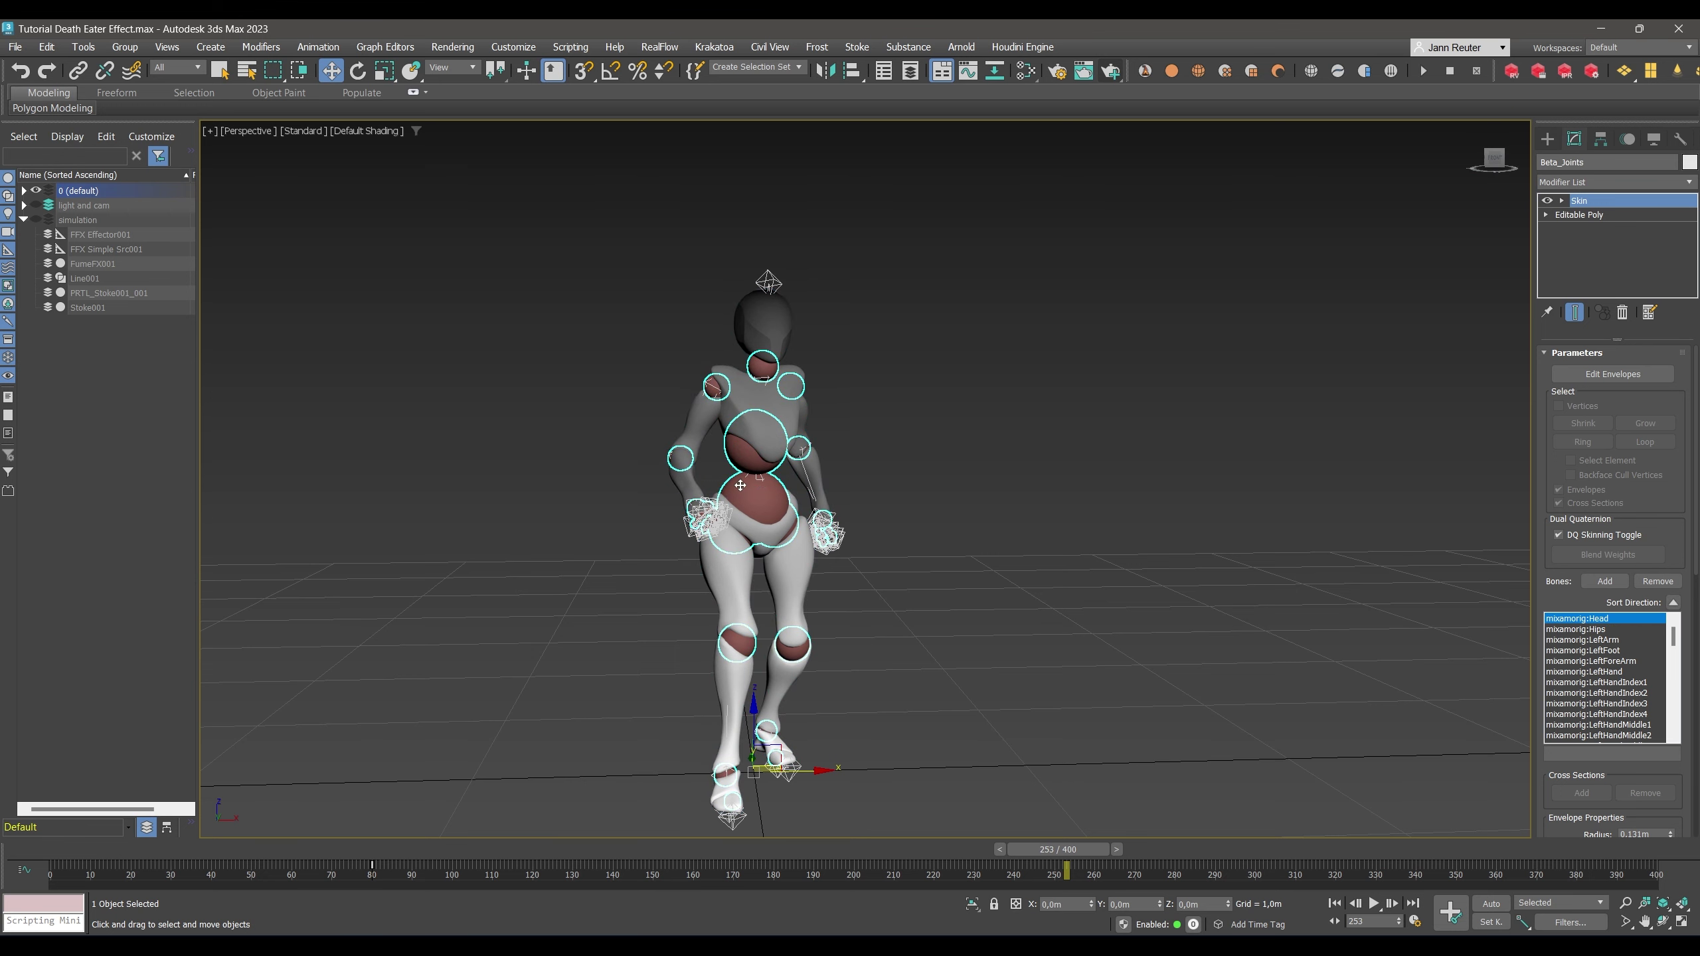
{"action": "left_click_drag", "start_coordinate": [1069, 854], "coordinate": [576, 818]}
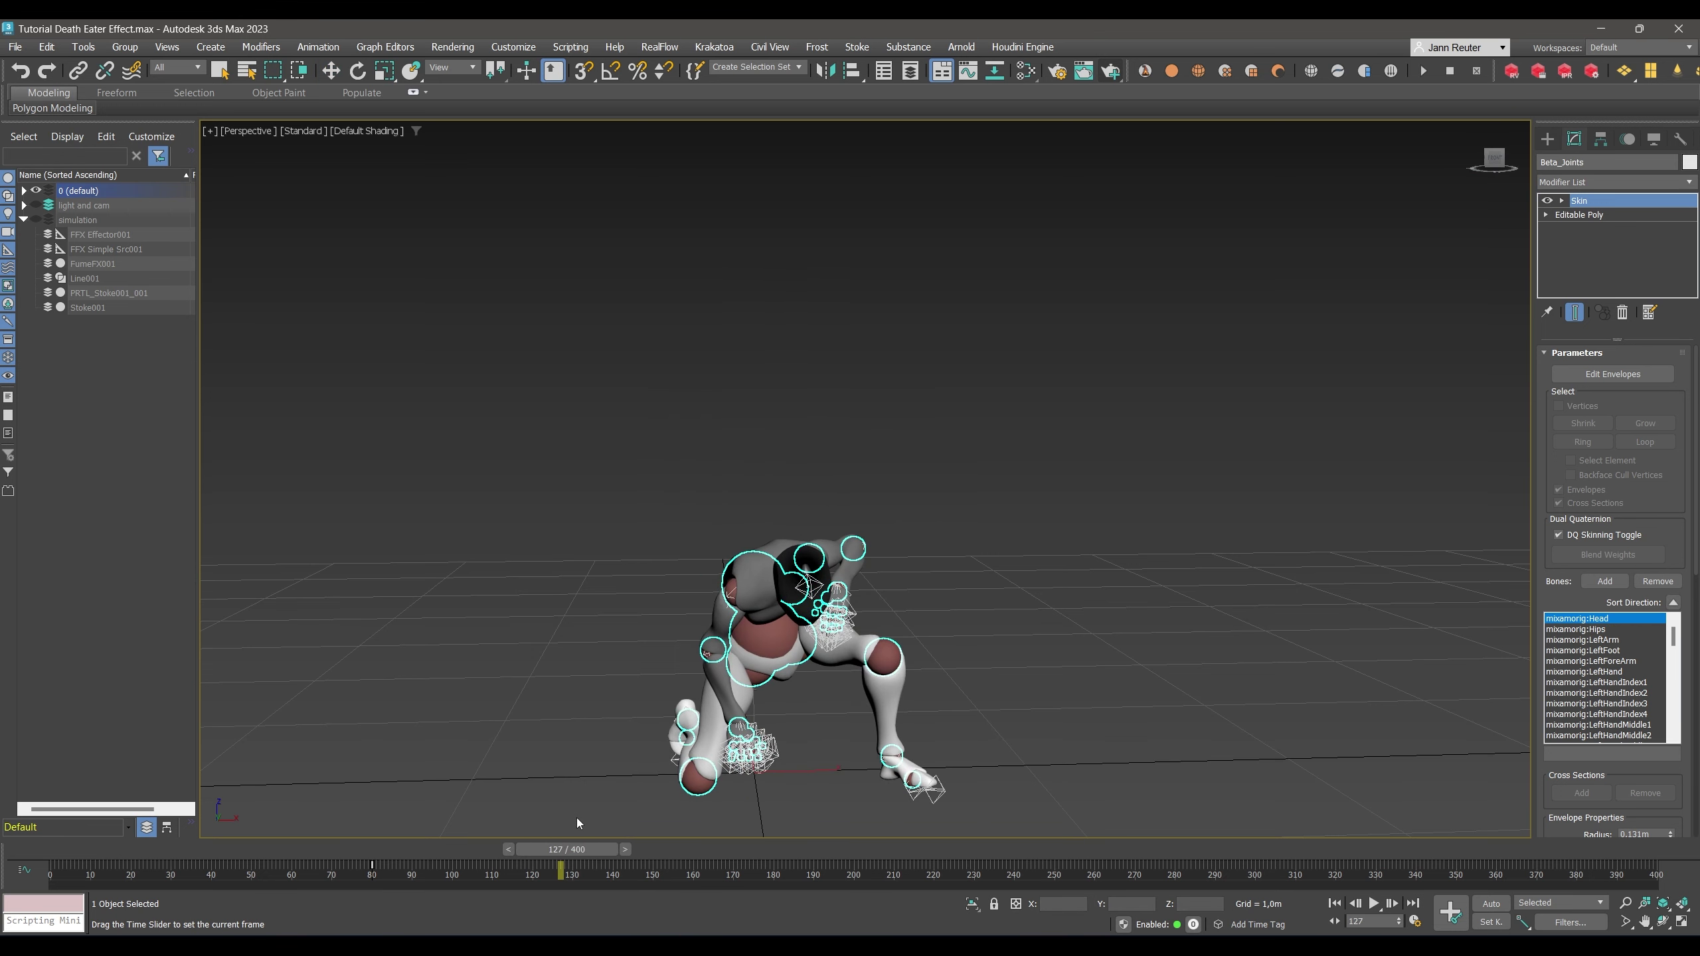
{"action": "left_click", "coordinate": [1574, 215]}
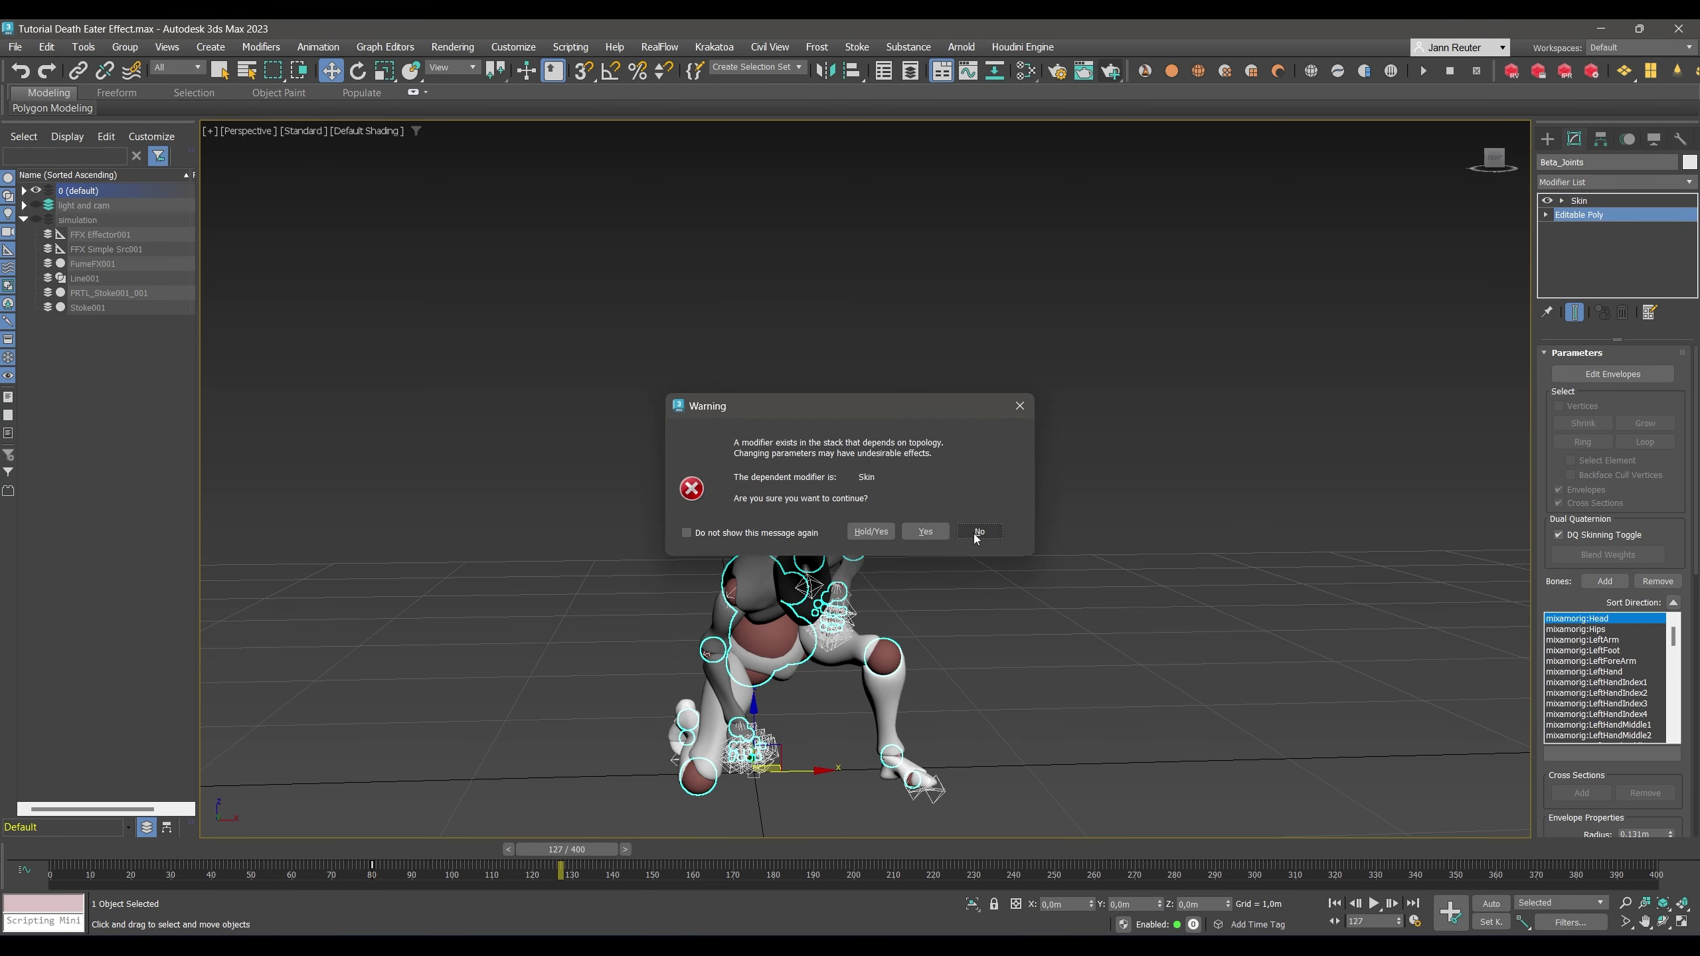
{"action": "left_click", "coordinate": [926, 532]}
{"action": "left_click", "coordinate": [1689, 181]}
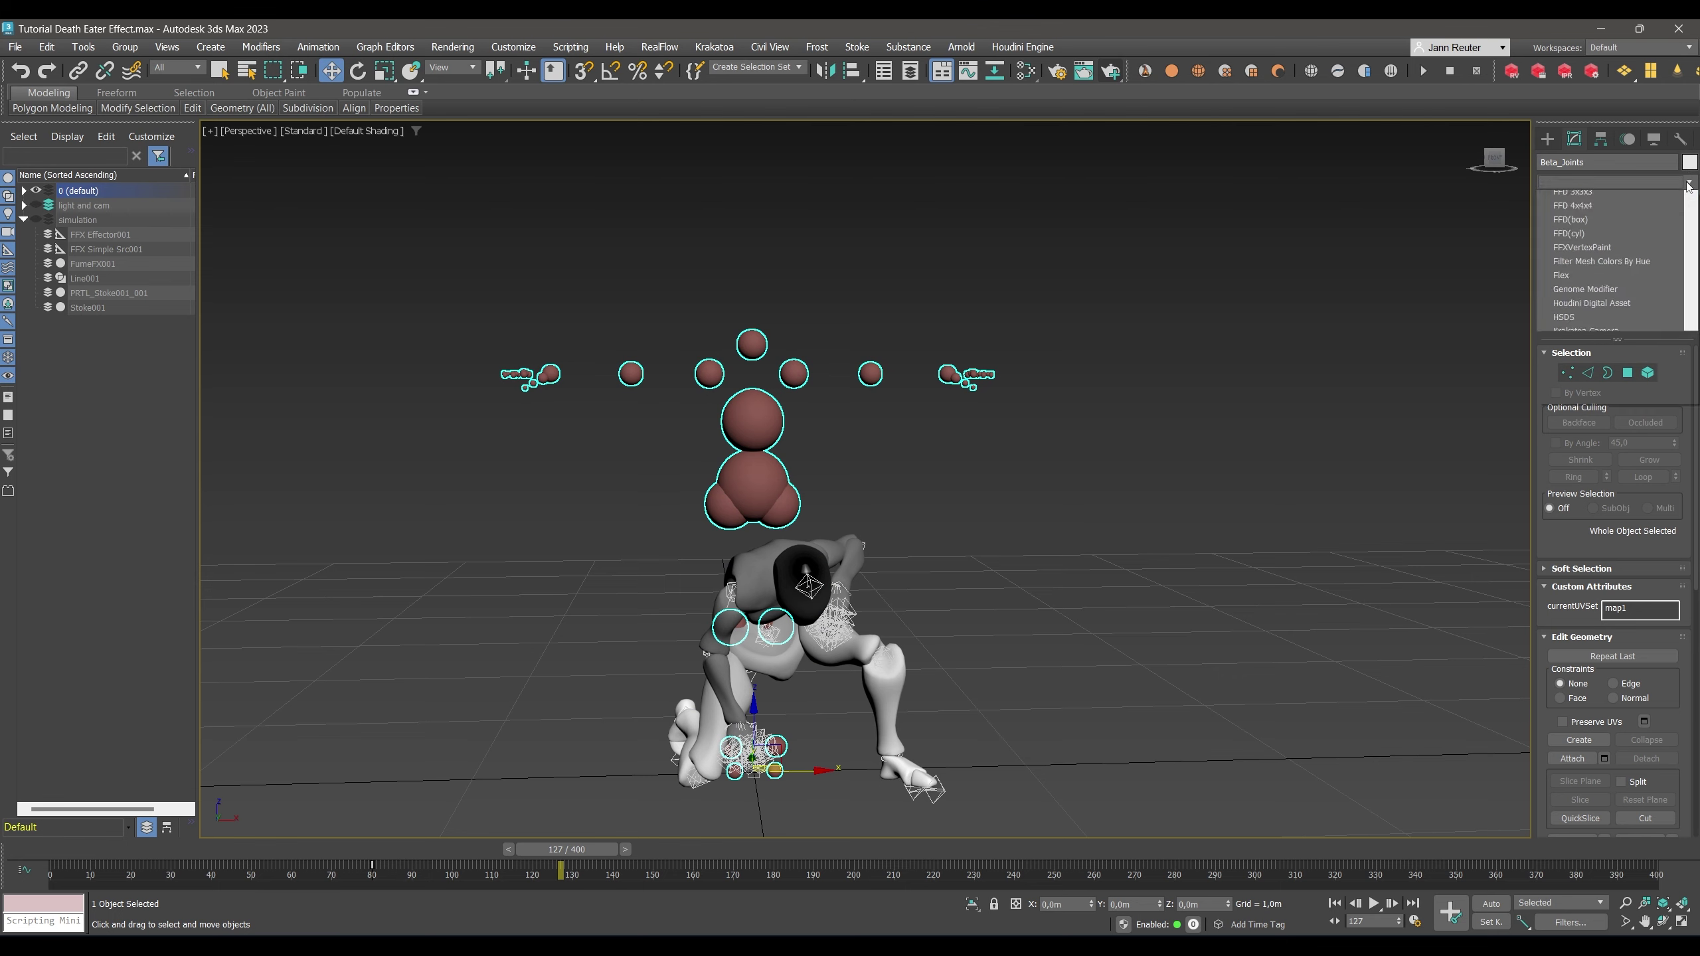
{"action": "scroll", "coordinate": [1661, 617], "scroll_direction": "down", "scroll_amount": 20}
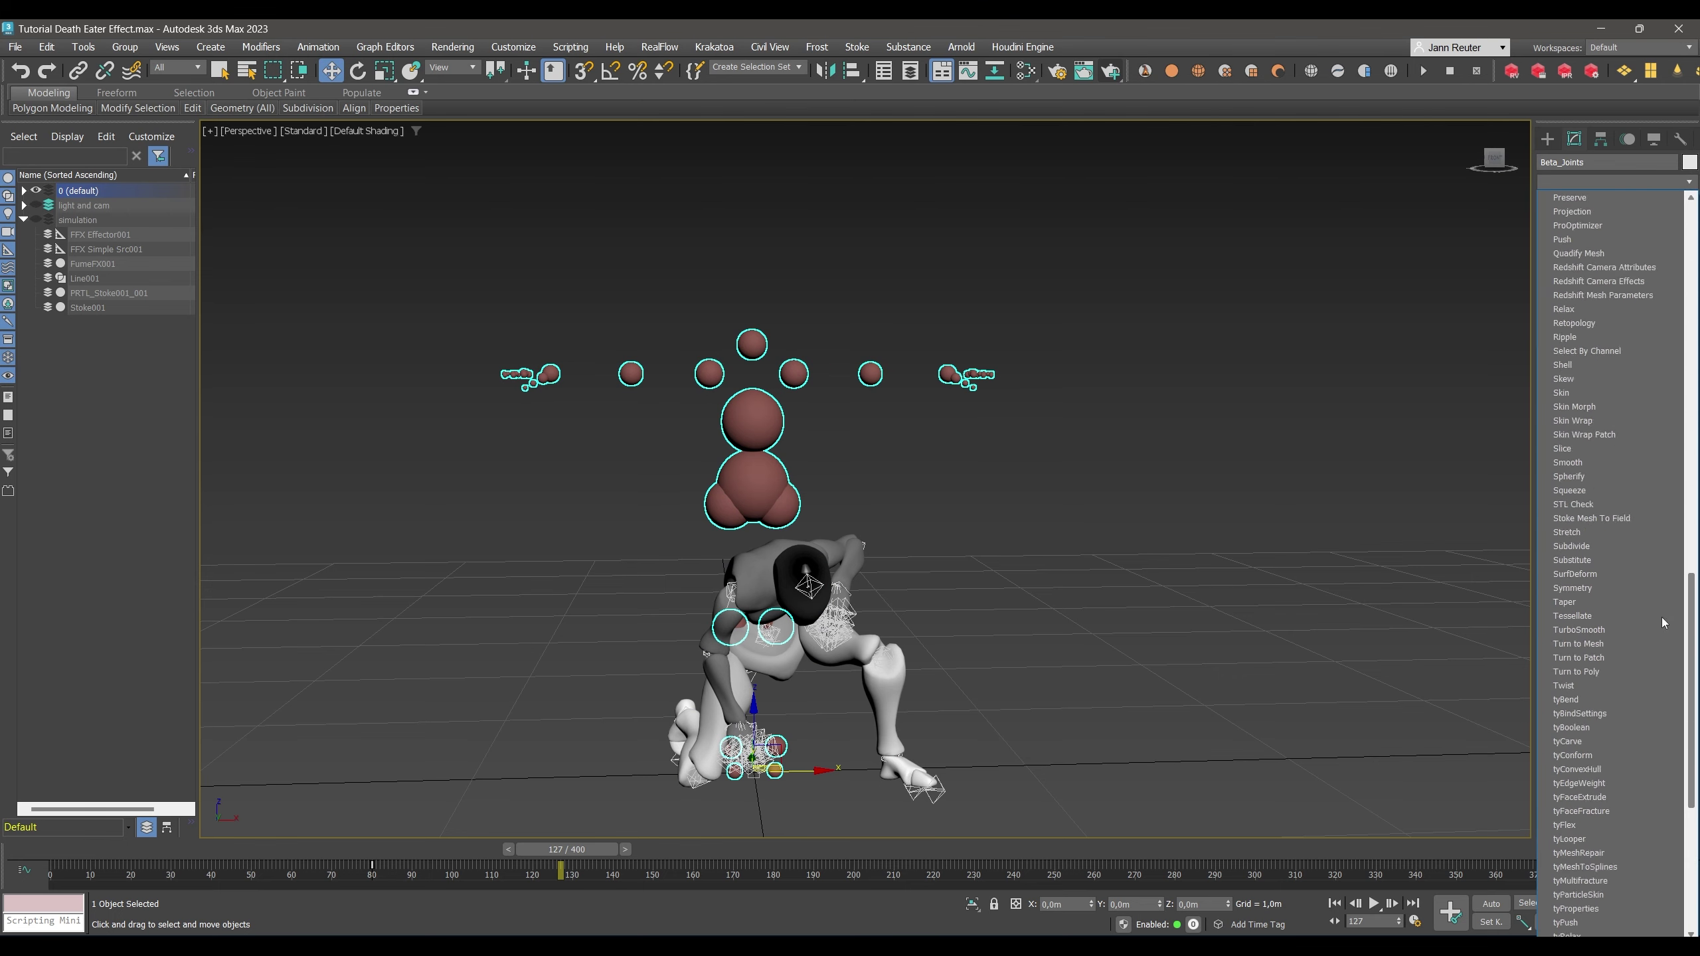
{"action": "left_click", "coordinate": [1575, 784]}
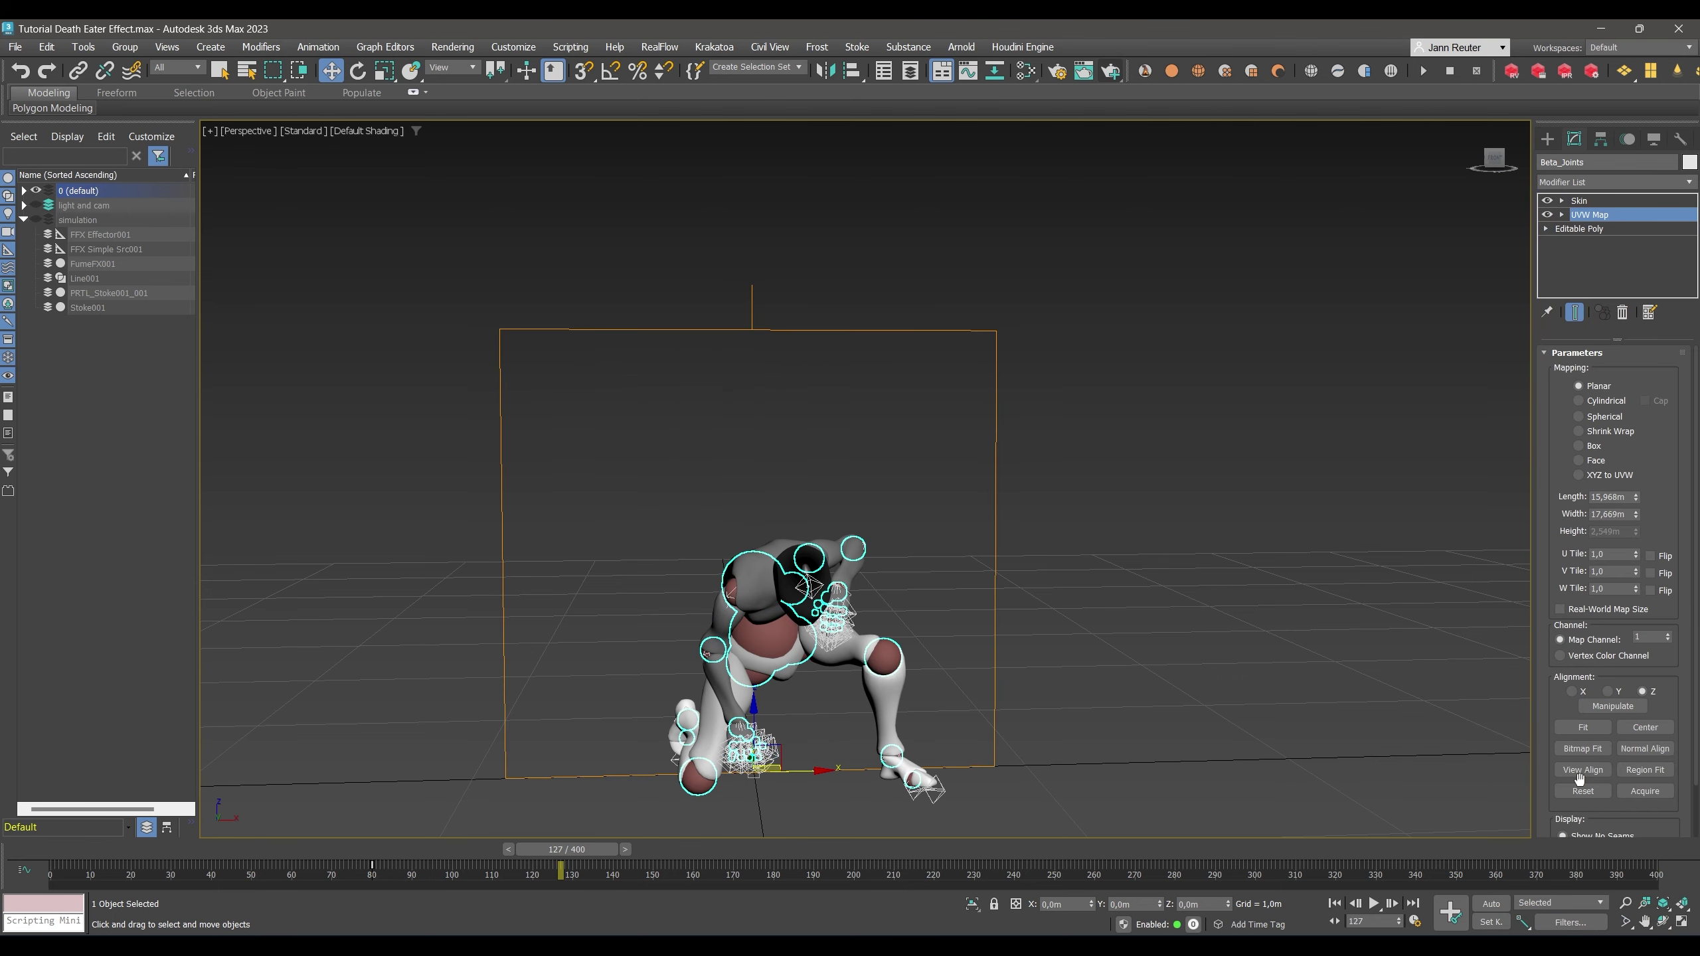
Assign the gradient material to Beta_Joints as well, then select Beta_Surface and scrub to frame 92.
{"action": "left_click", "coordinate": [1028, 71]}
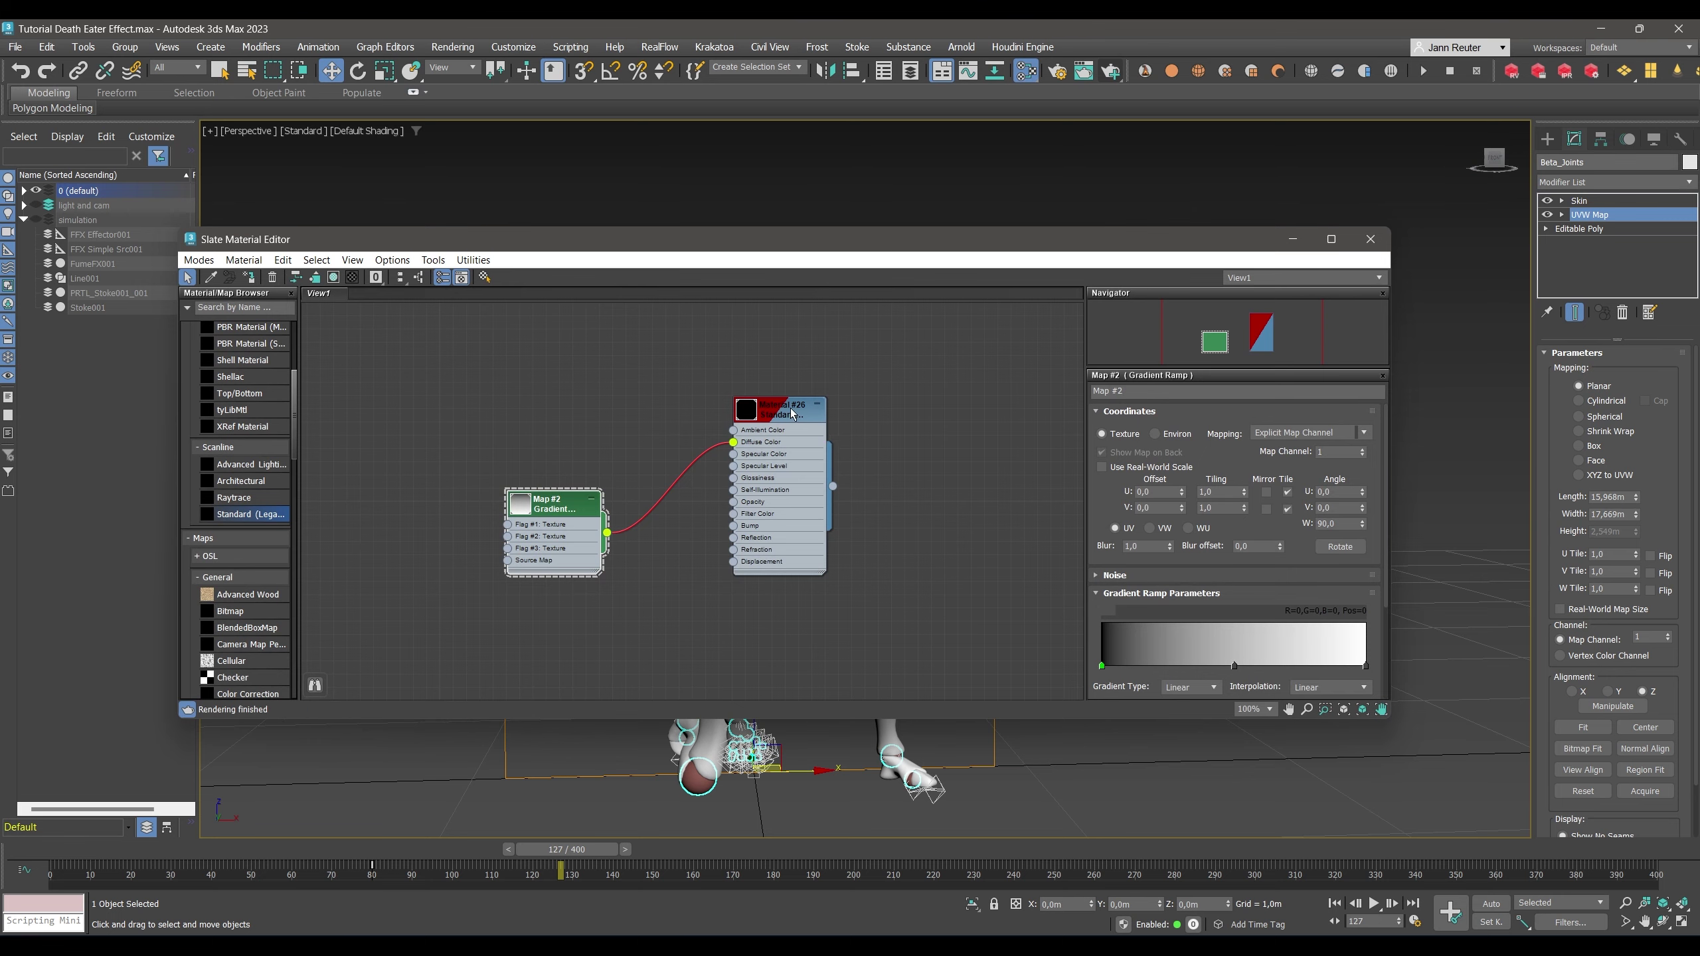
{"action": "double_click", "coordinate": [790, 409]}
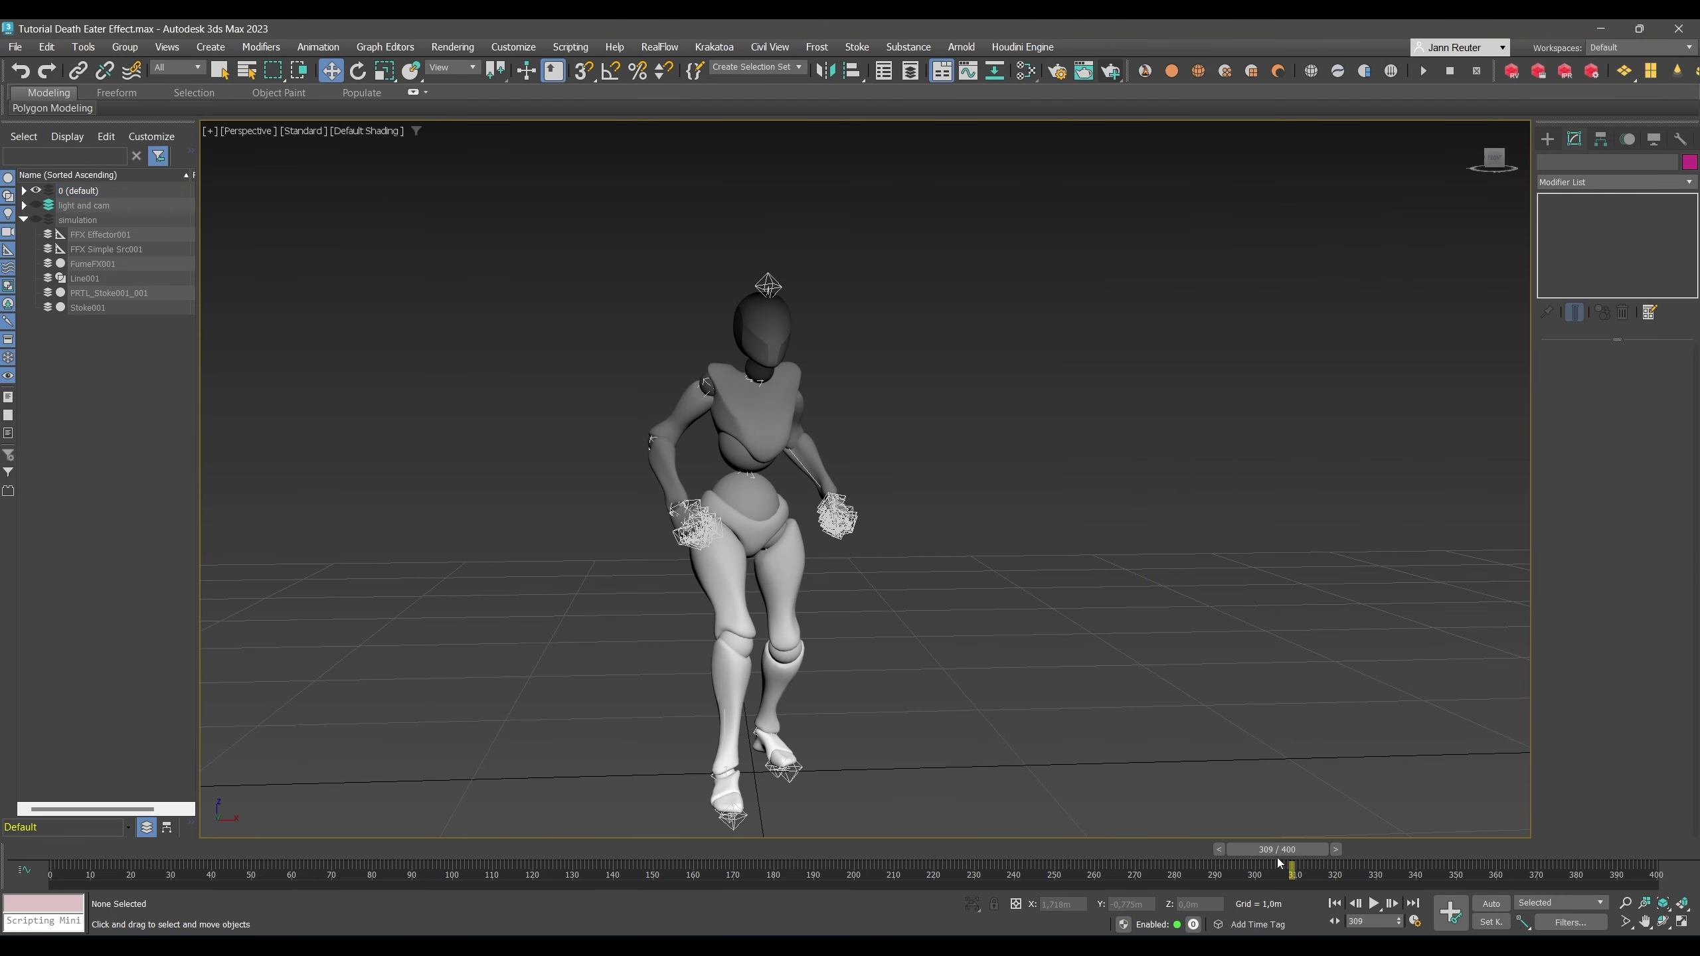
{"action": "left_click_drag", "start_coordinate": [1278, 864], "coordinate": [806, 672]}
{"action": "left_click", "coordinate": [842, 513]}
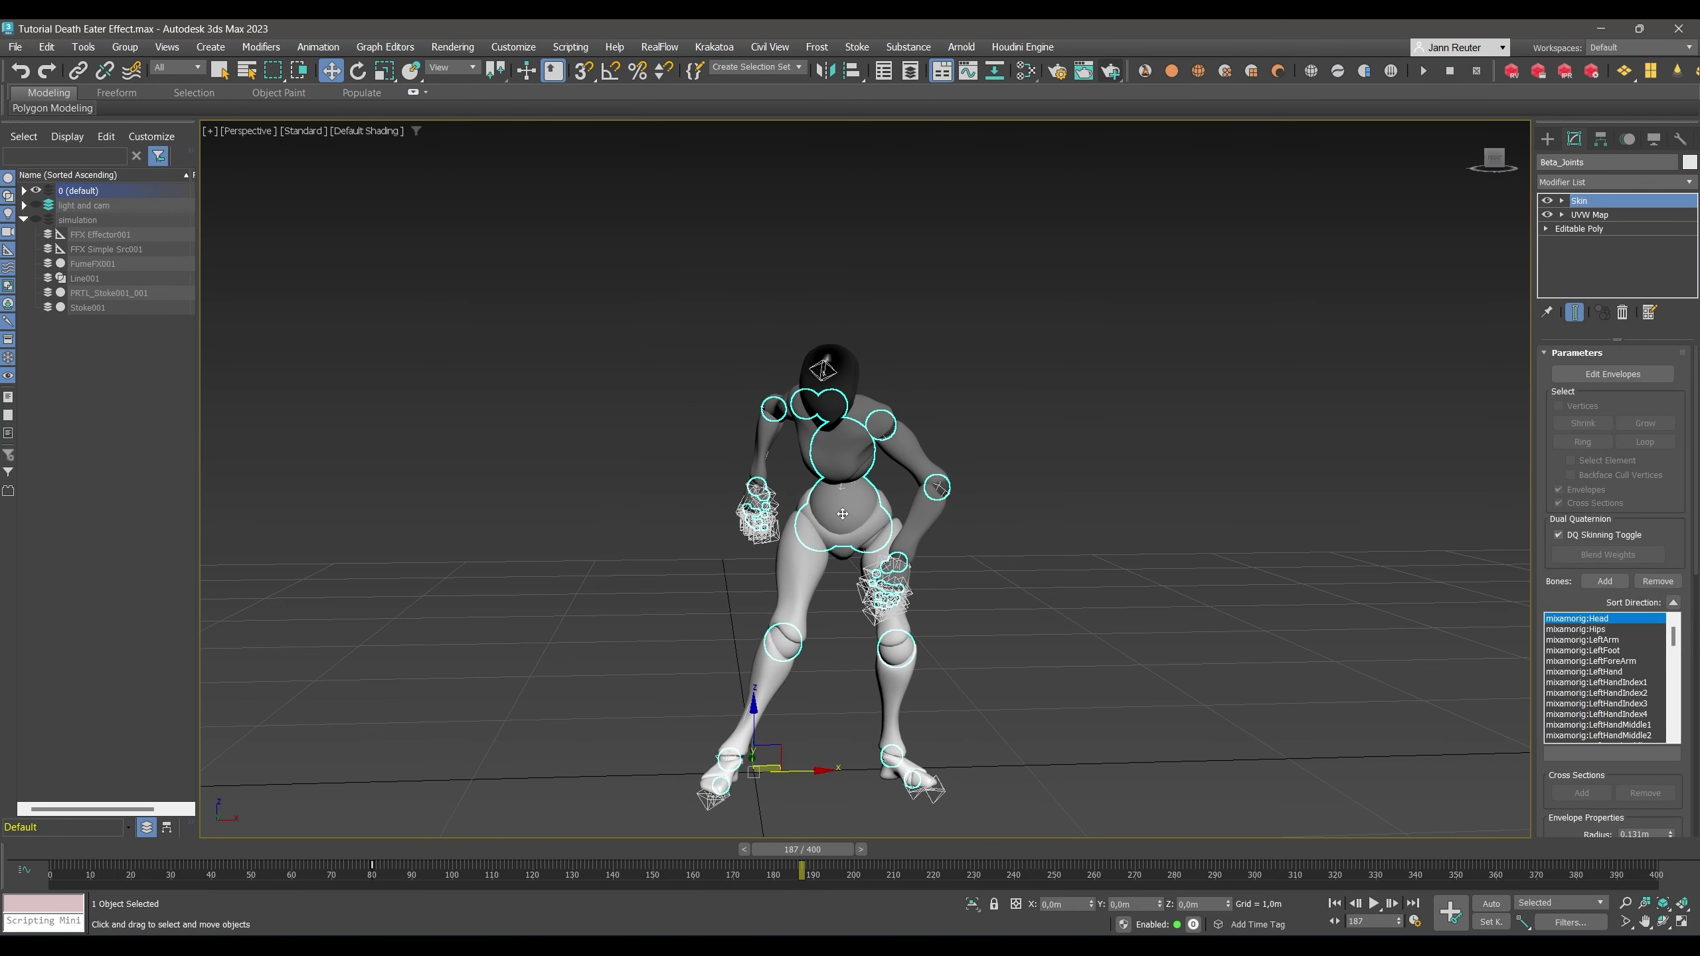
{"action": "left_click", "coordinate": [935, 510]}
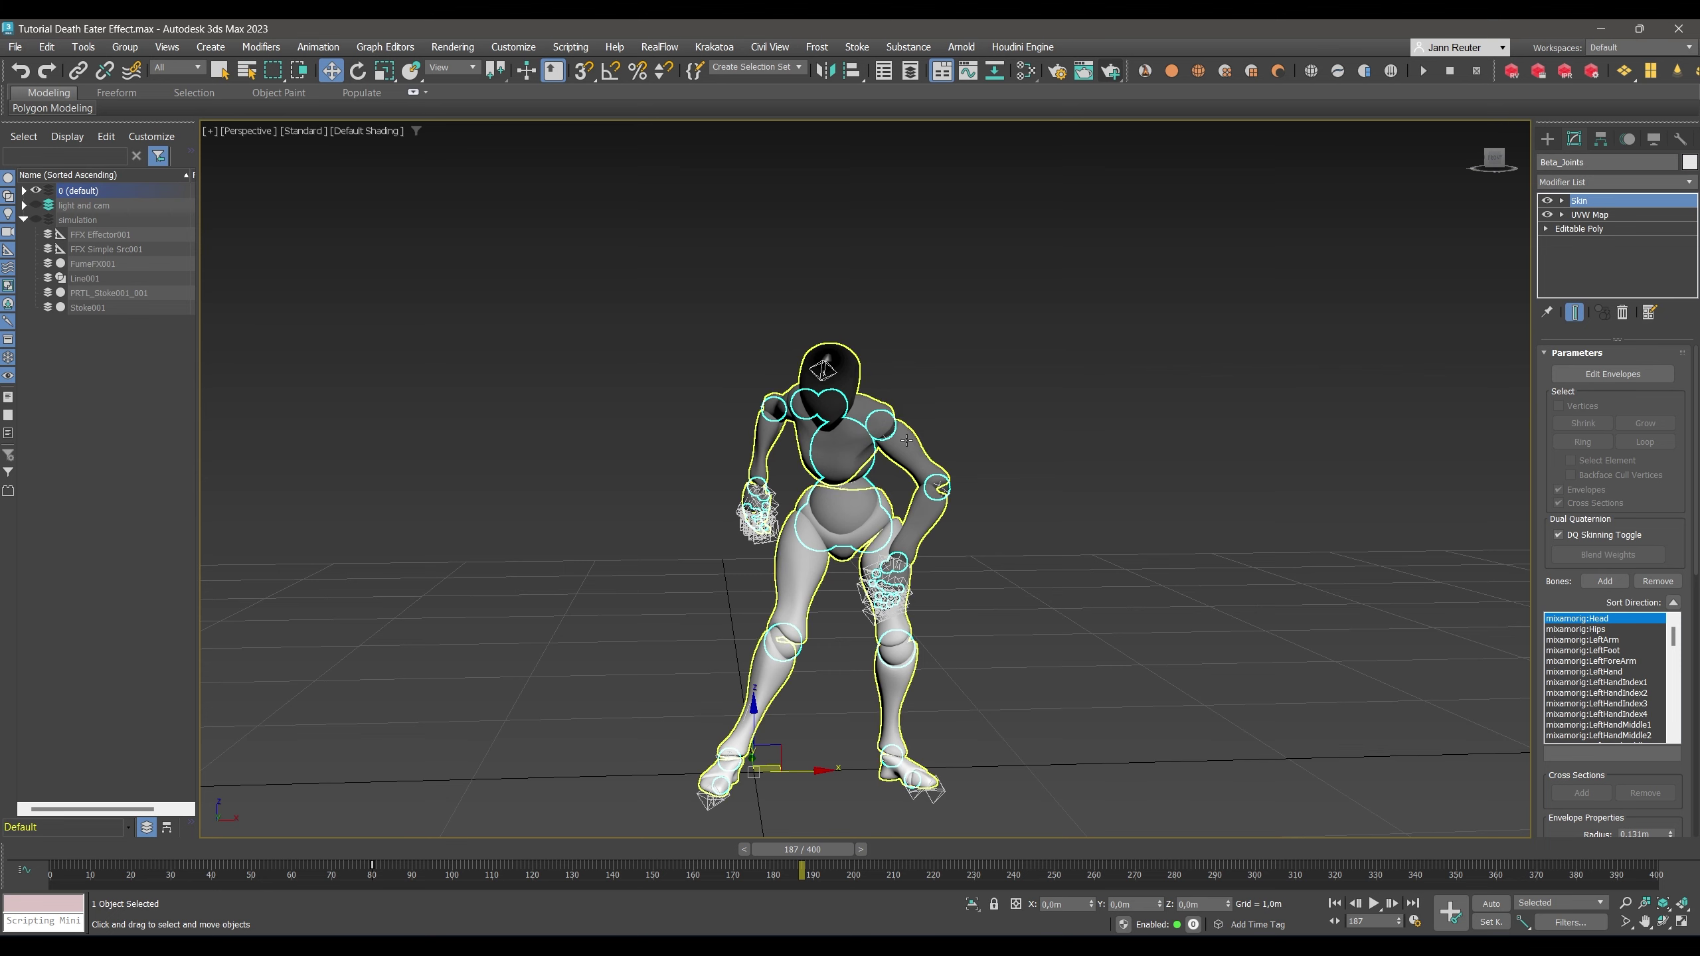
{"action": "left_click_drag", "start_coordinate": [795, 850], "coordinate": [420, 891]}
{"action": "key", "text": "w"}
Add a black flag at position 47 on the Gradient Ramp and set the flag at position 50 to white.
{"action": "key", "text": "m"}
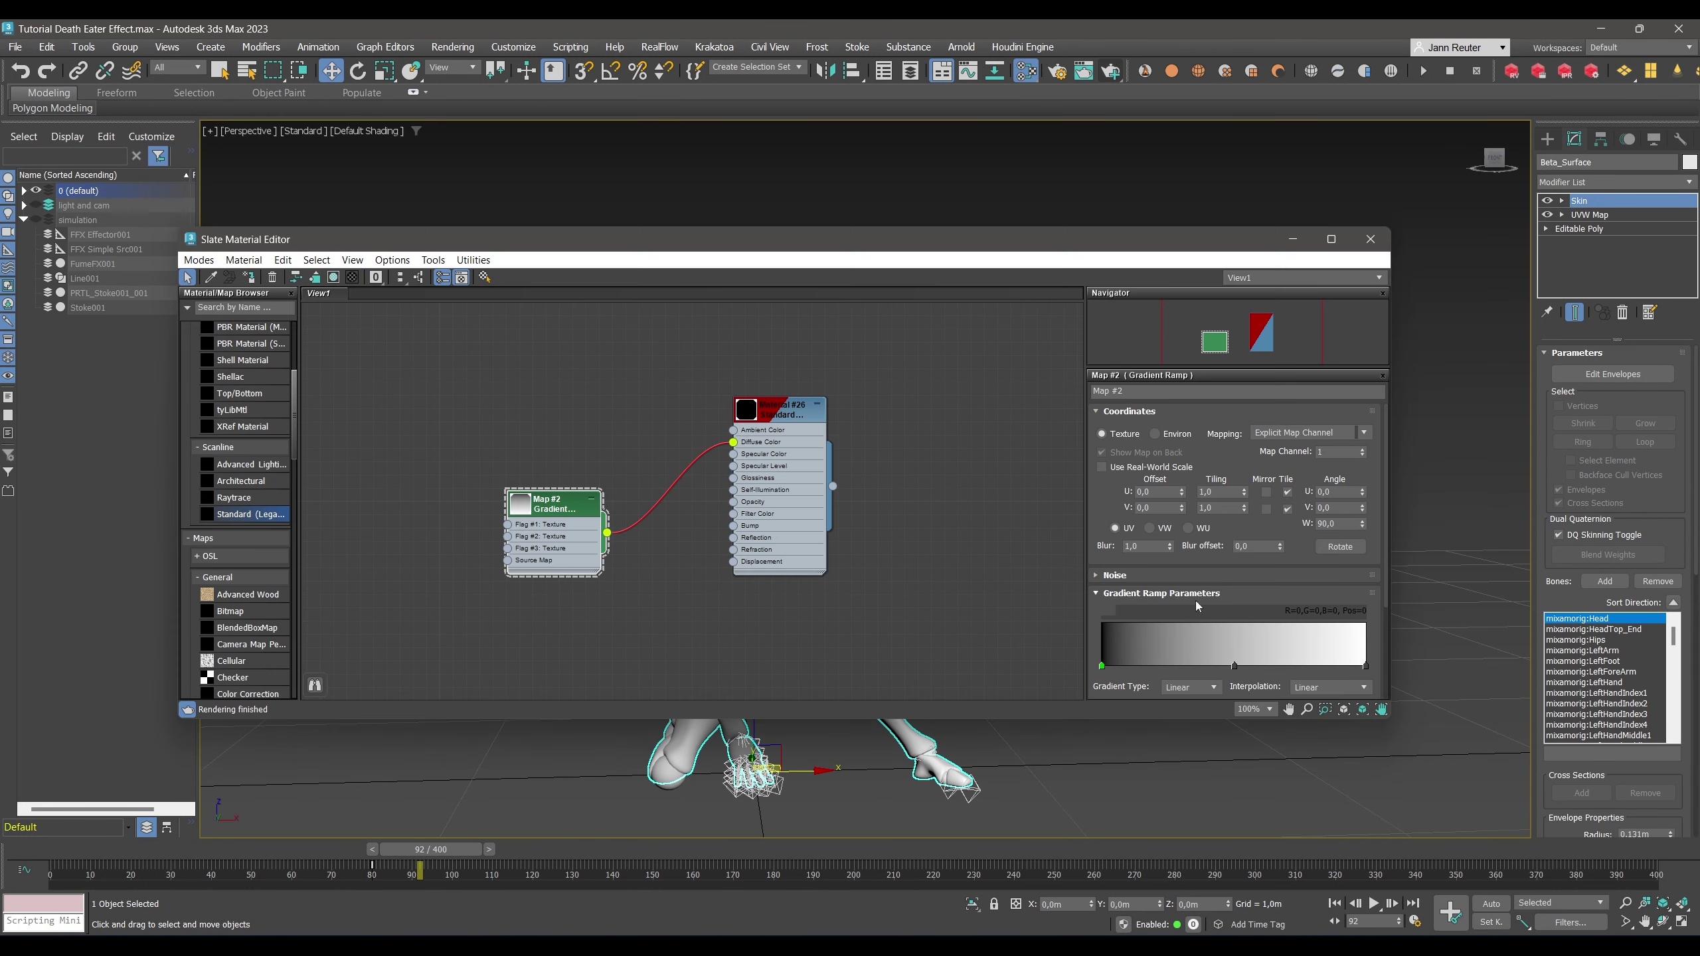
{"action": "left_click", "coordinate": [1228, 666]}
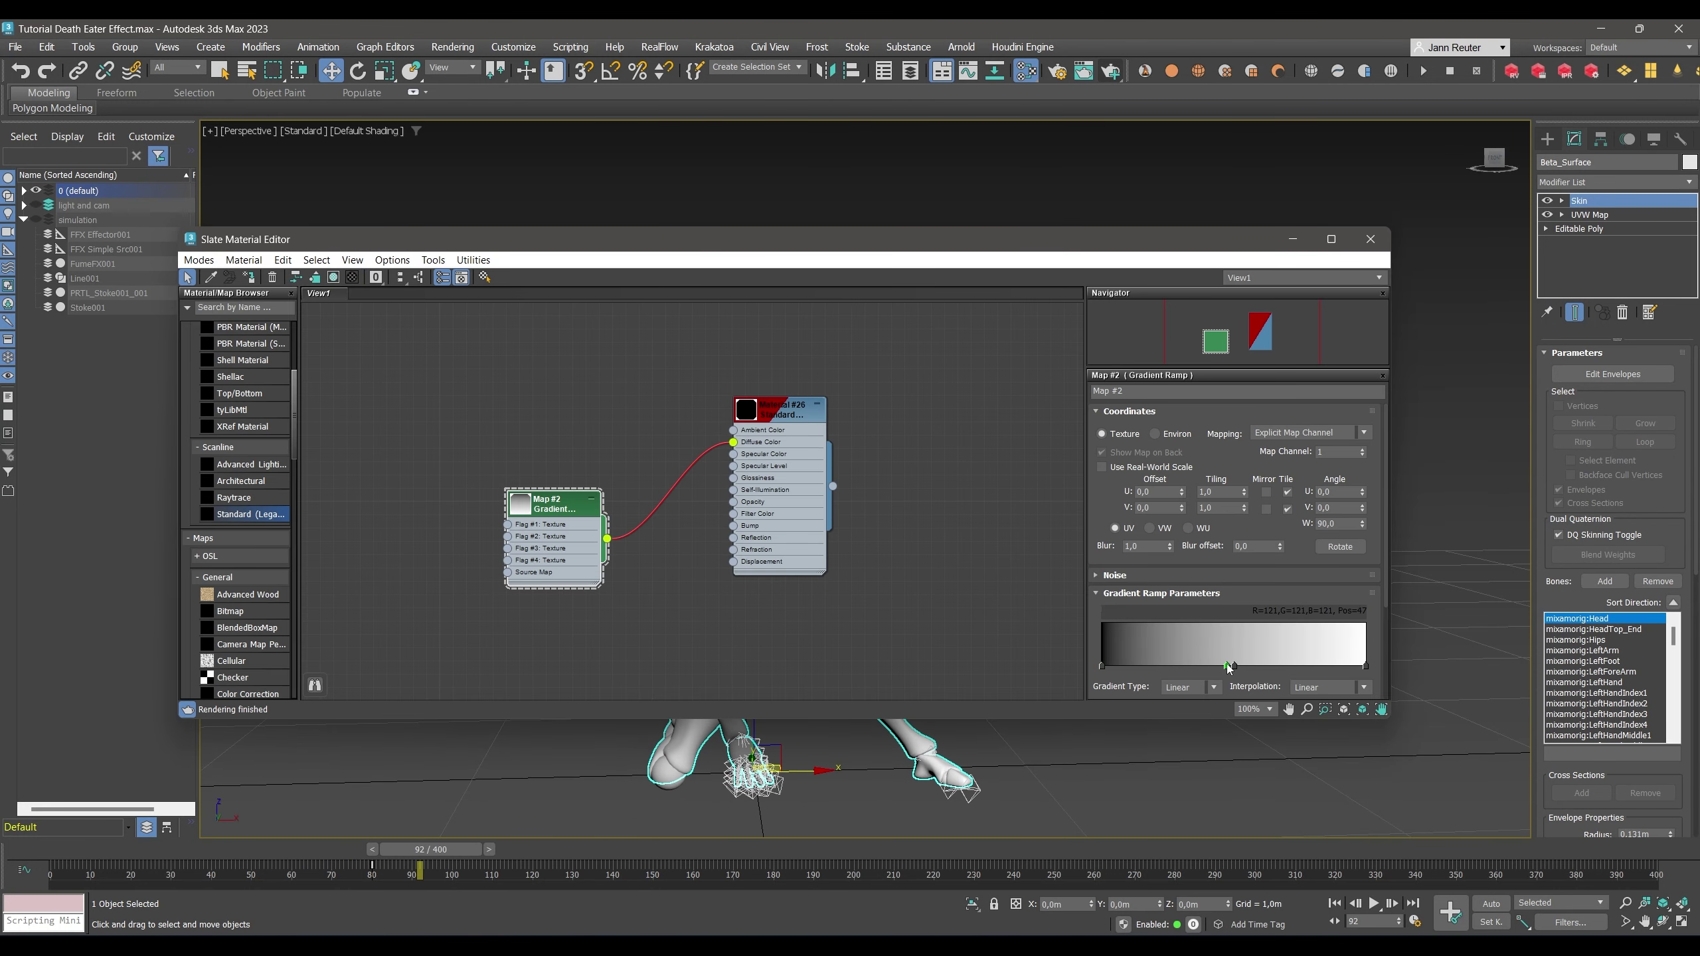
{"action": "double_click", "coordinate": [1229, 667]}
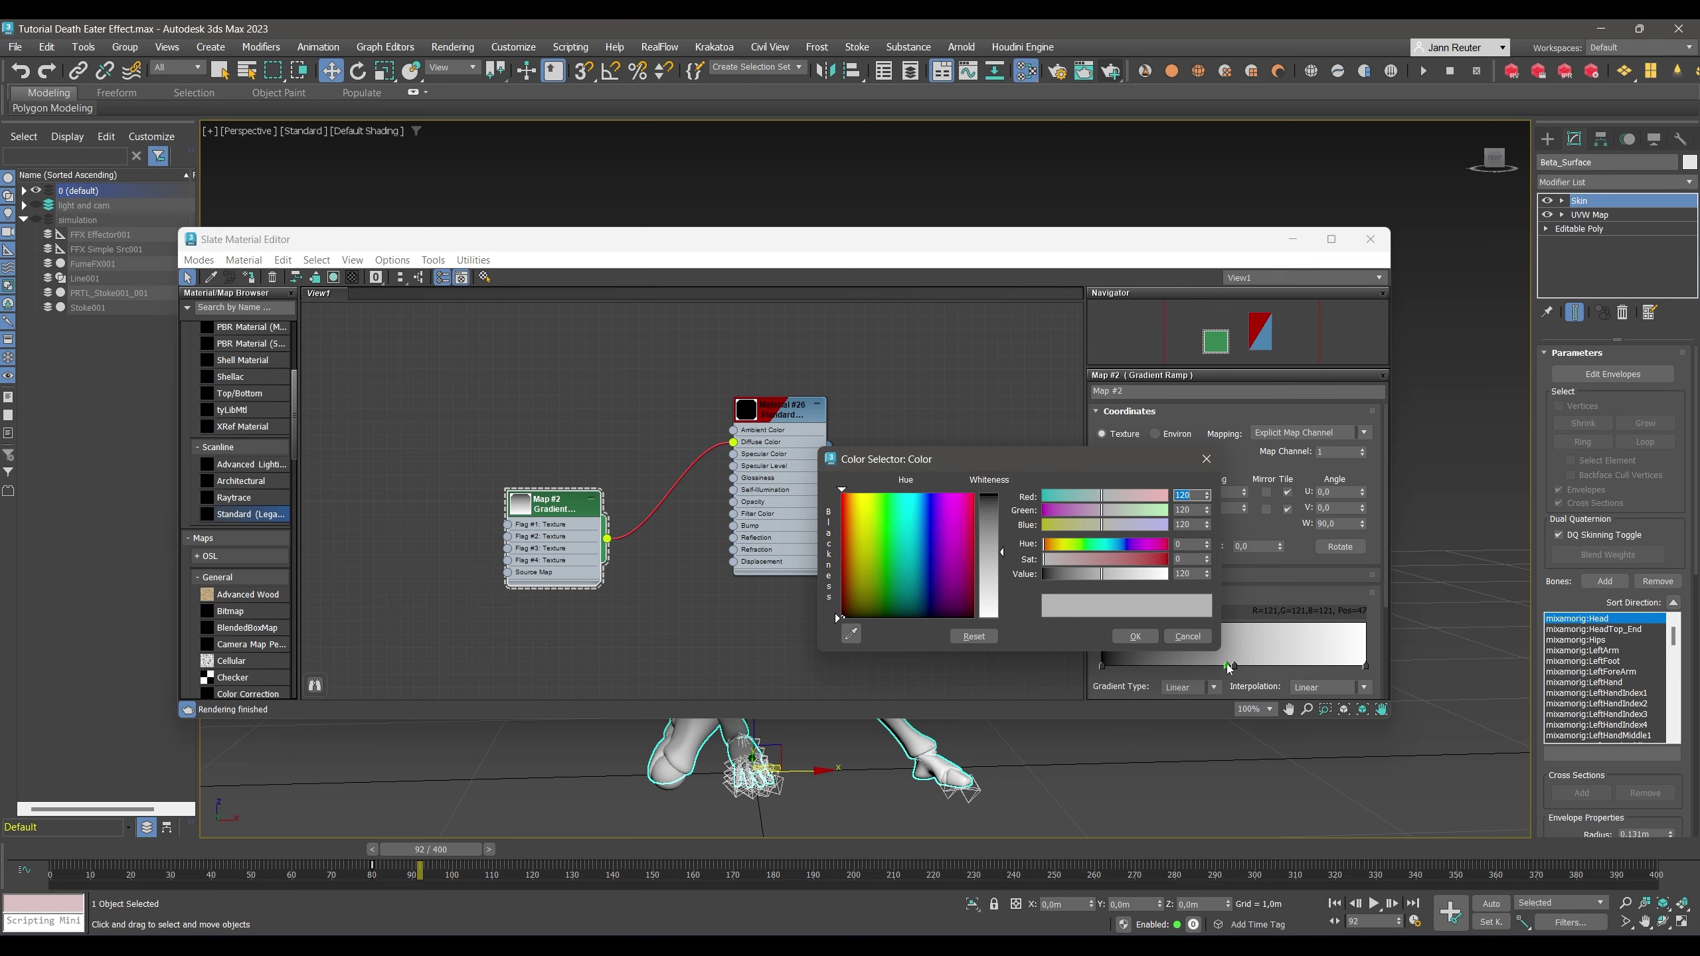
{"action": "left_click_drag", "start_coordinate": [1002, 552], "coordinate": [1002, 494]}
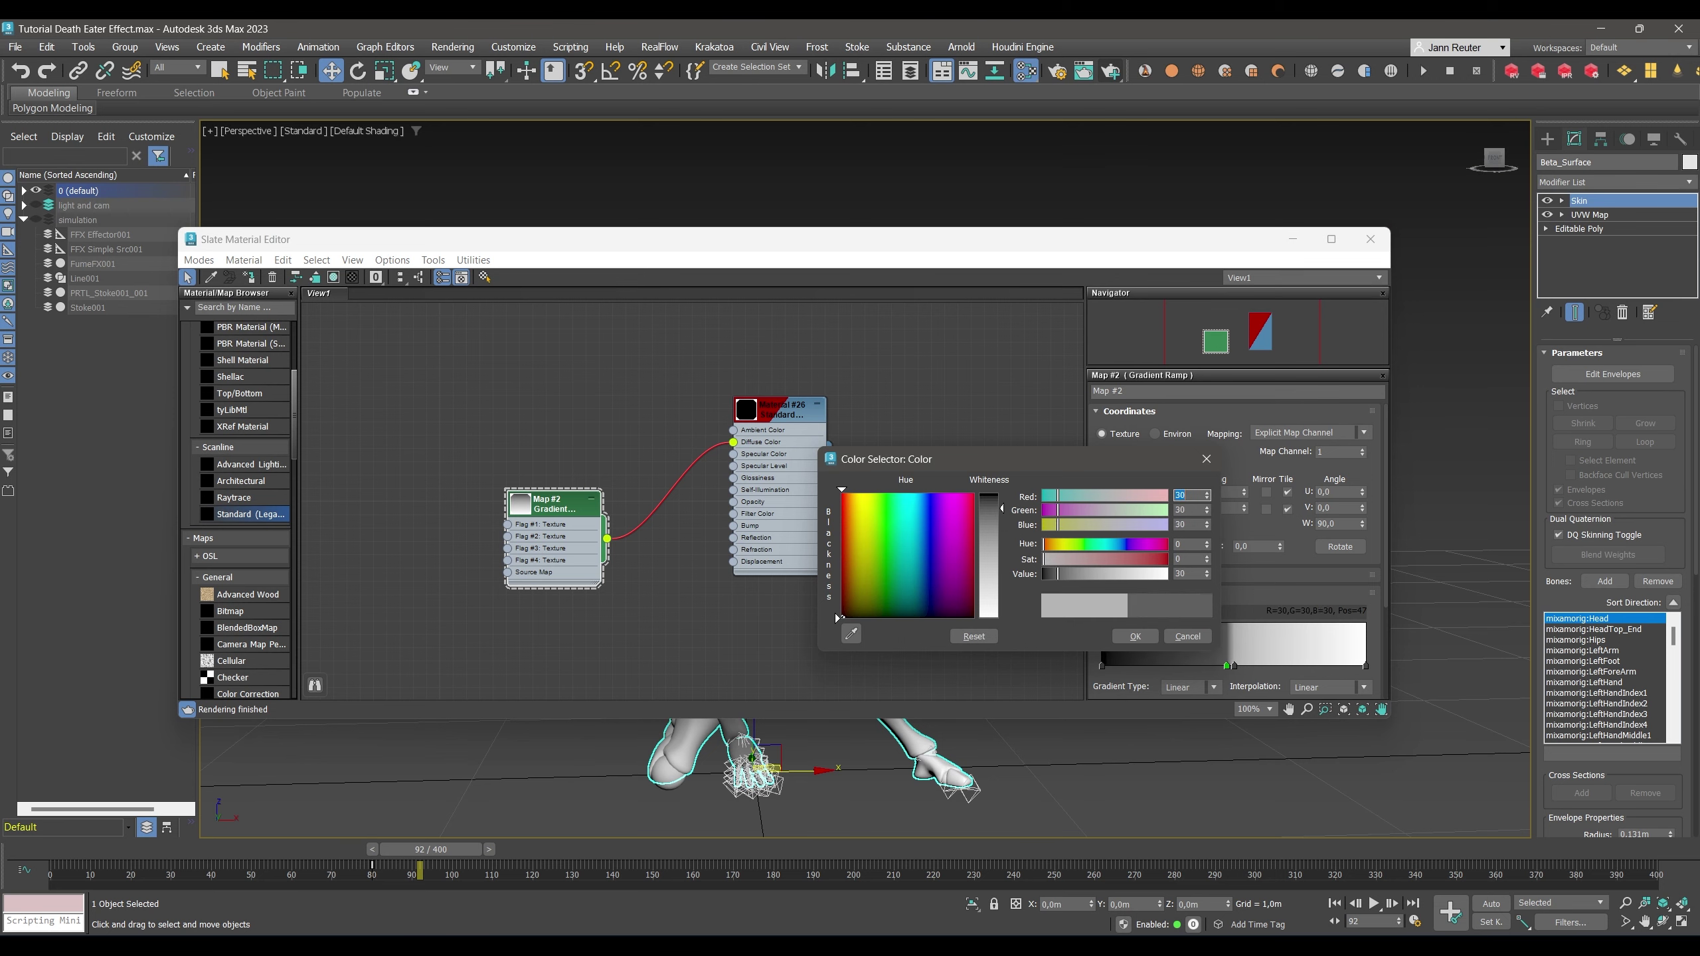
{"action": "left_click", "coordinate": [1134, 637]}
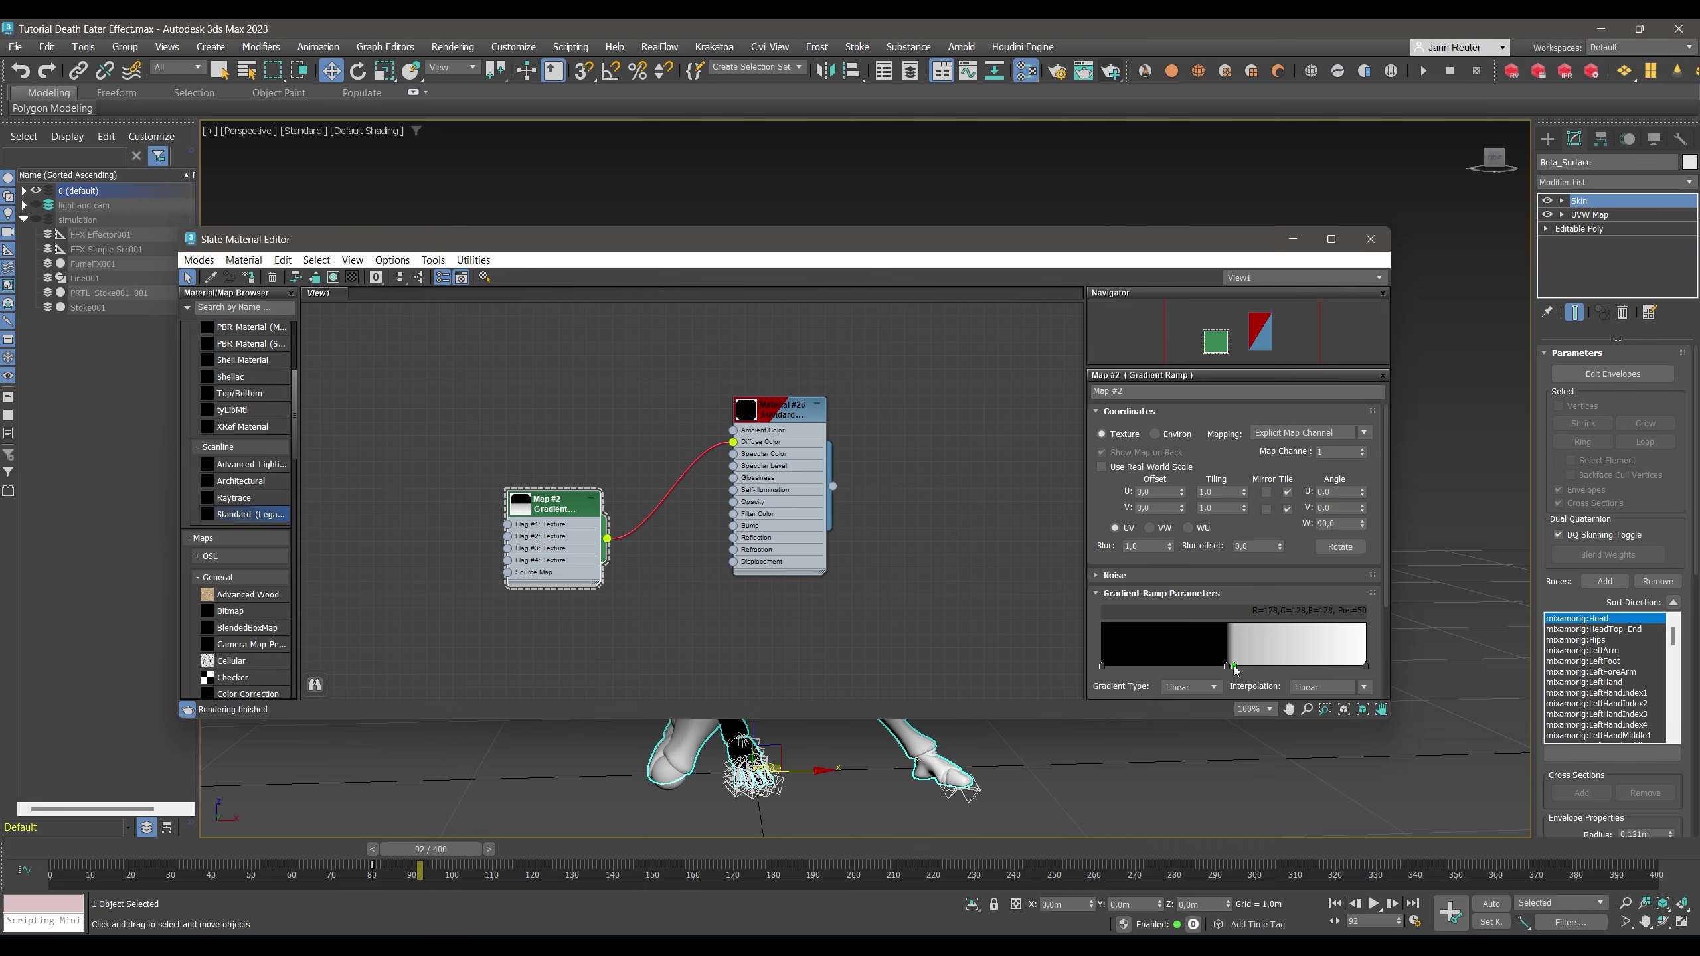
{"action": "double_click", "coordinate": [1234, 666]}
{"action": "left_click_drag", "start_coordinate": [1002, 494], "coordinate": [1002, 569]}
{"action": "left_click", "coordinate": [1133, 637]}
With Auto Key on at frame 81, key the ramp's white flag at position 99 and the black flag at position 97.
{"action": "left_click_drag", "start_coordinate": [446, 854], "coordinate": [388, 855]}
{"action": "left_click", "coordinate": [1498, 905]}
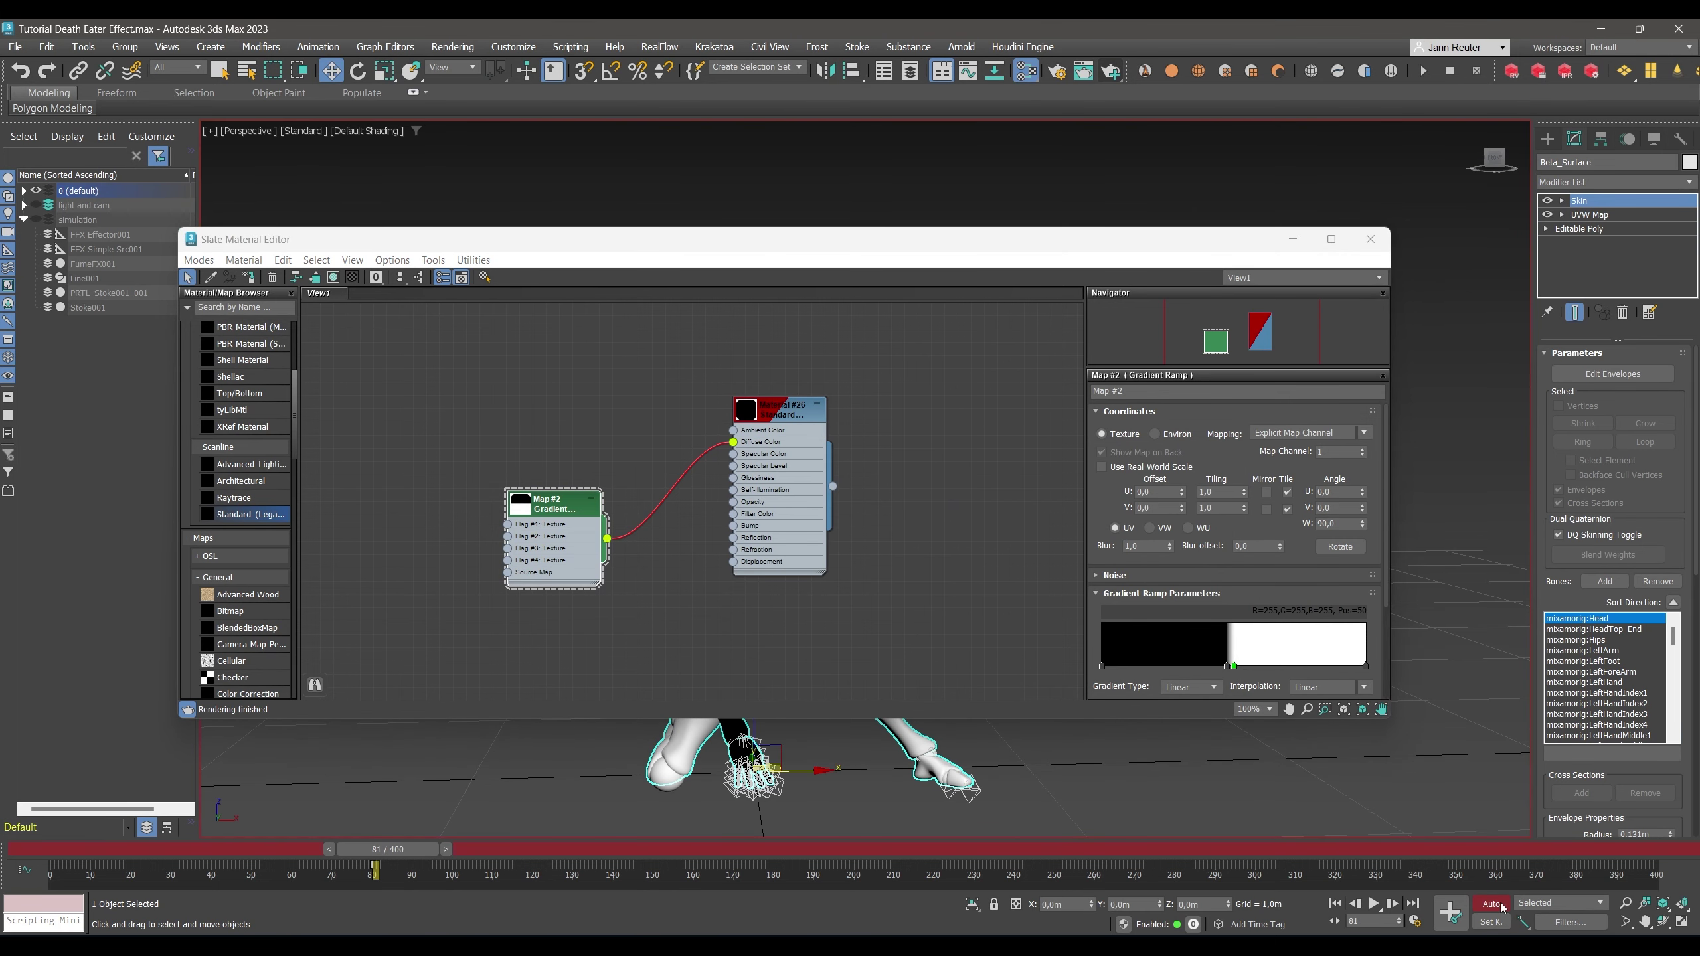
{"action": "left_click_drag", "start_coordinate": [1138, 253], "coordinate": [1187, 141]}
{"action": "right_click", "coordinate": [1284, 558]}
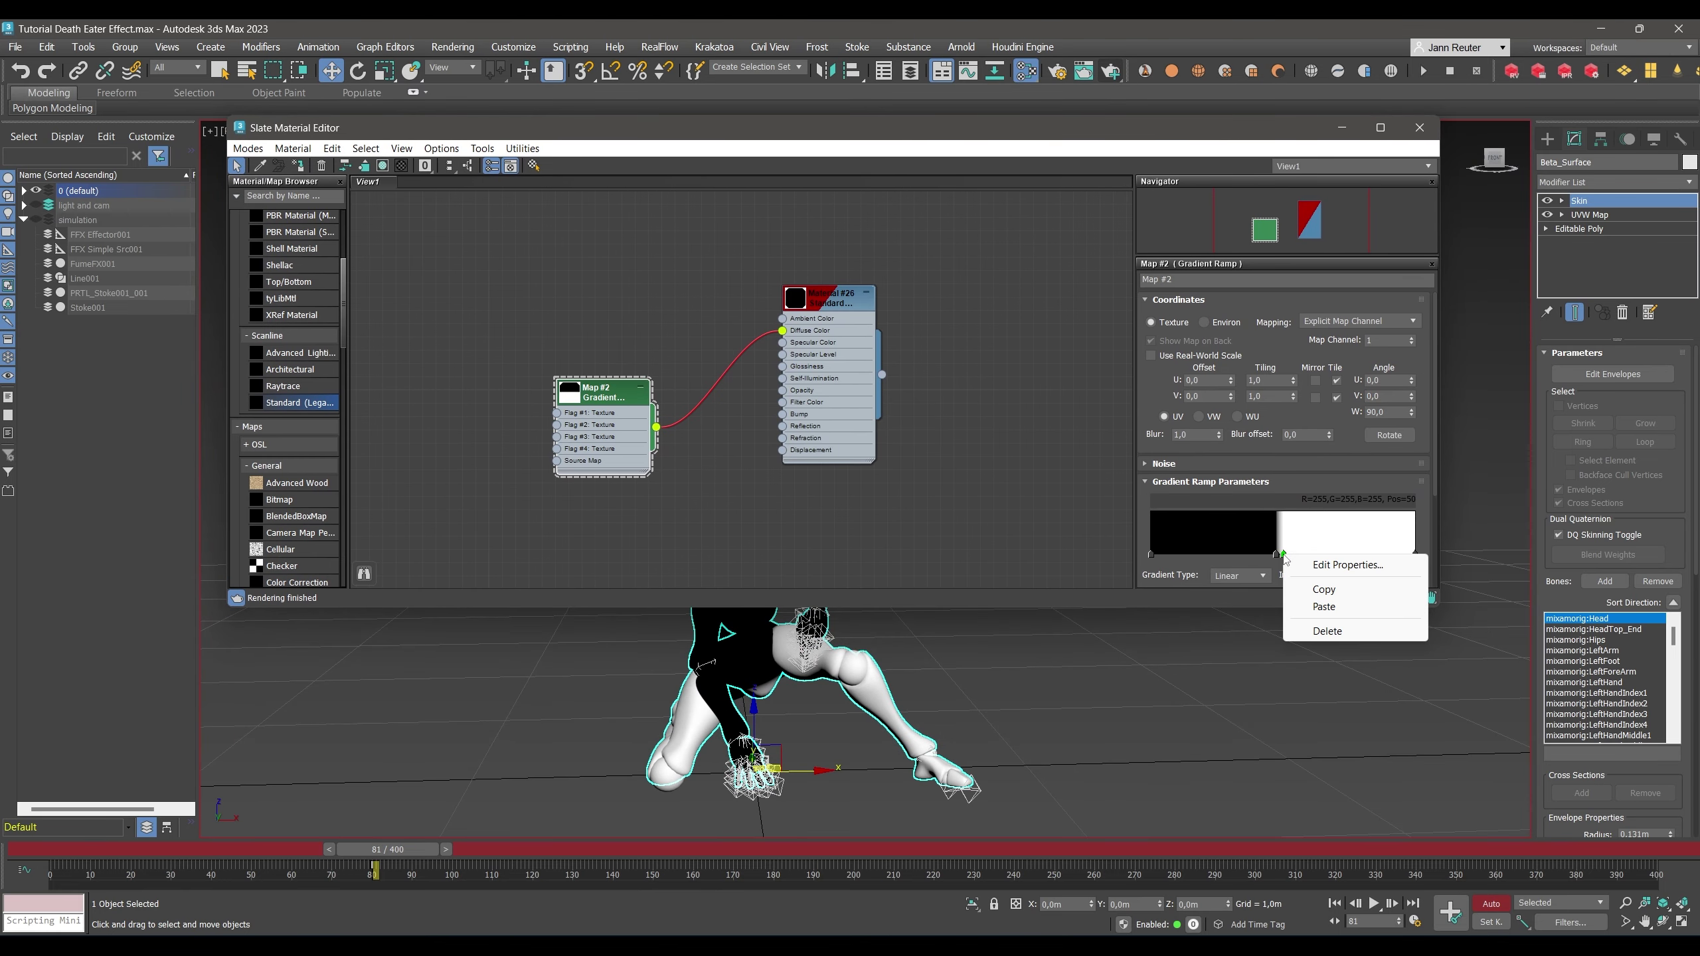
{"action": "left_click", "coordinate": [1308, 565]}
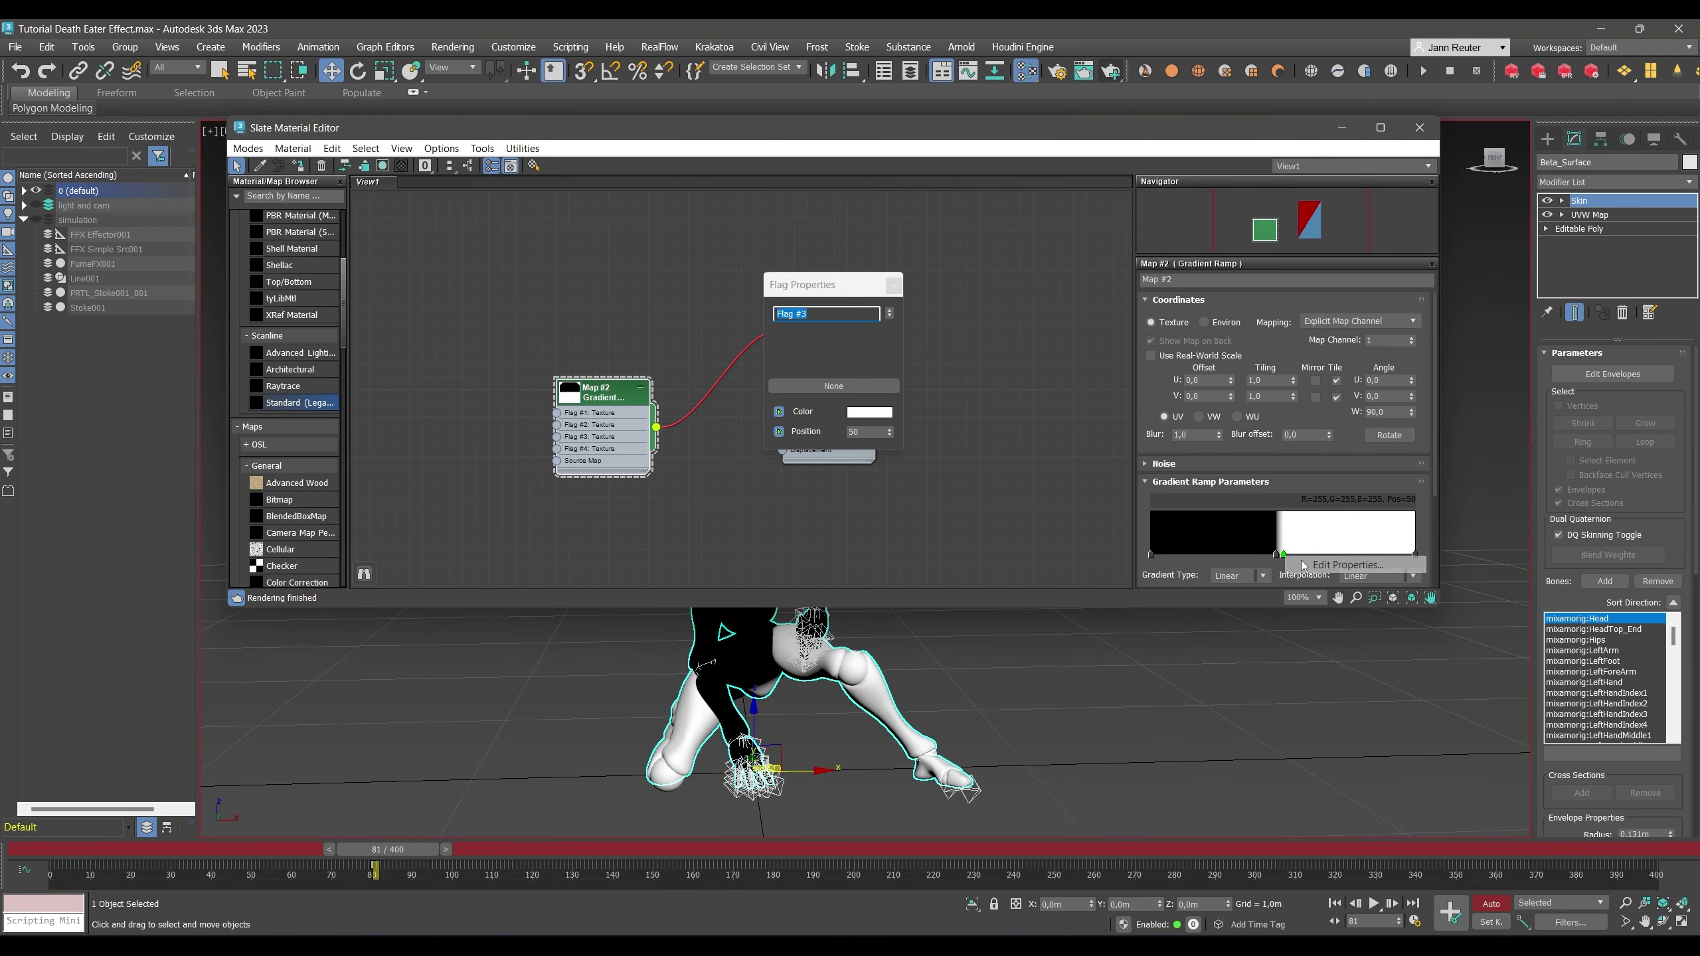
{"action": "left_click", "coordinate": [868, 431]}
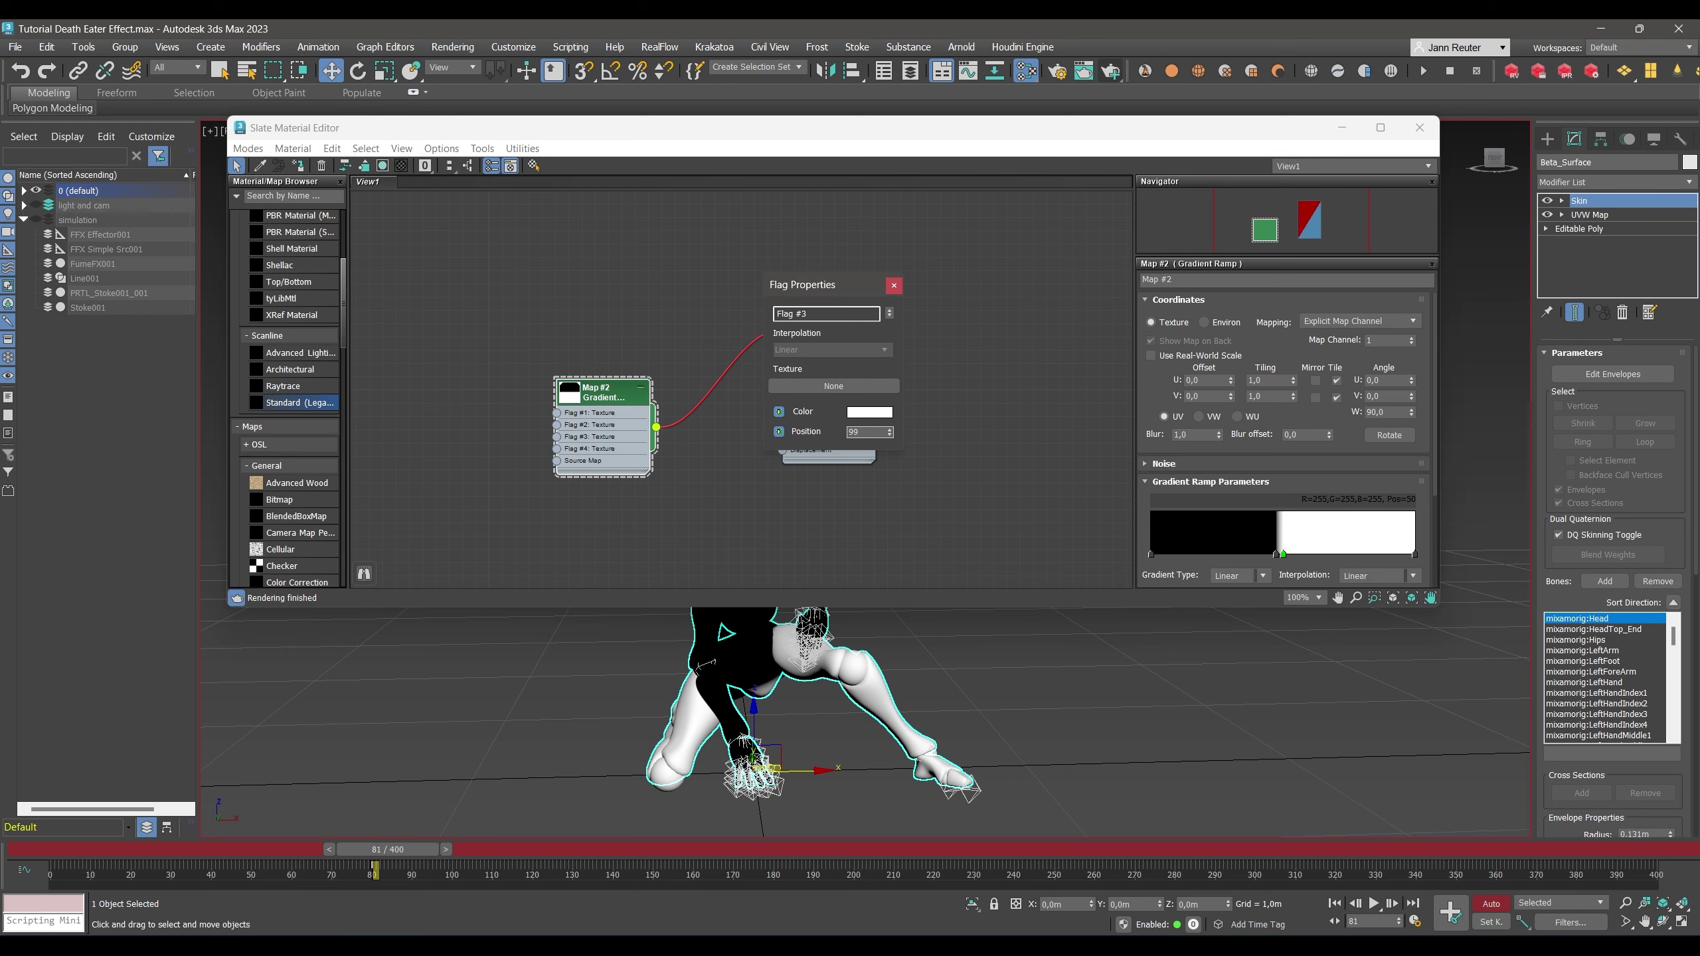
{"action": "key", "text": "Return"}
{"action": "left_click", "coordinate": [942, 511]}
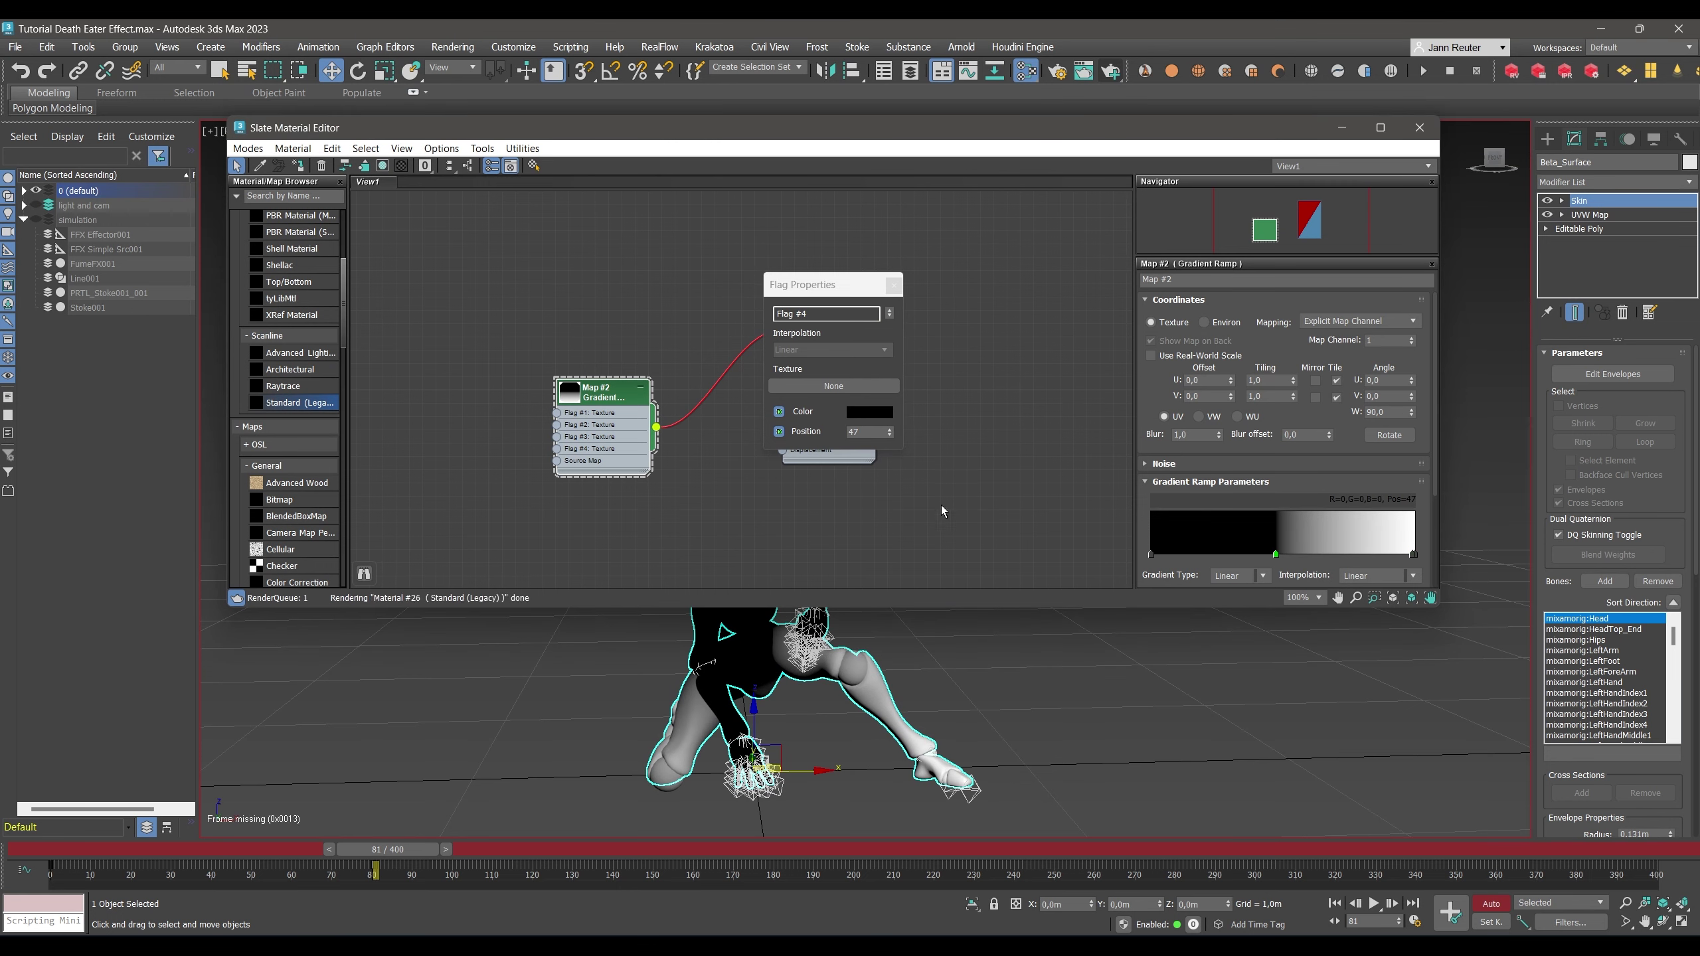
{"action": "left_click", "coordinate": [868, 431]}
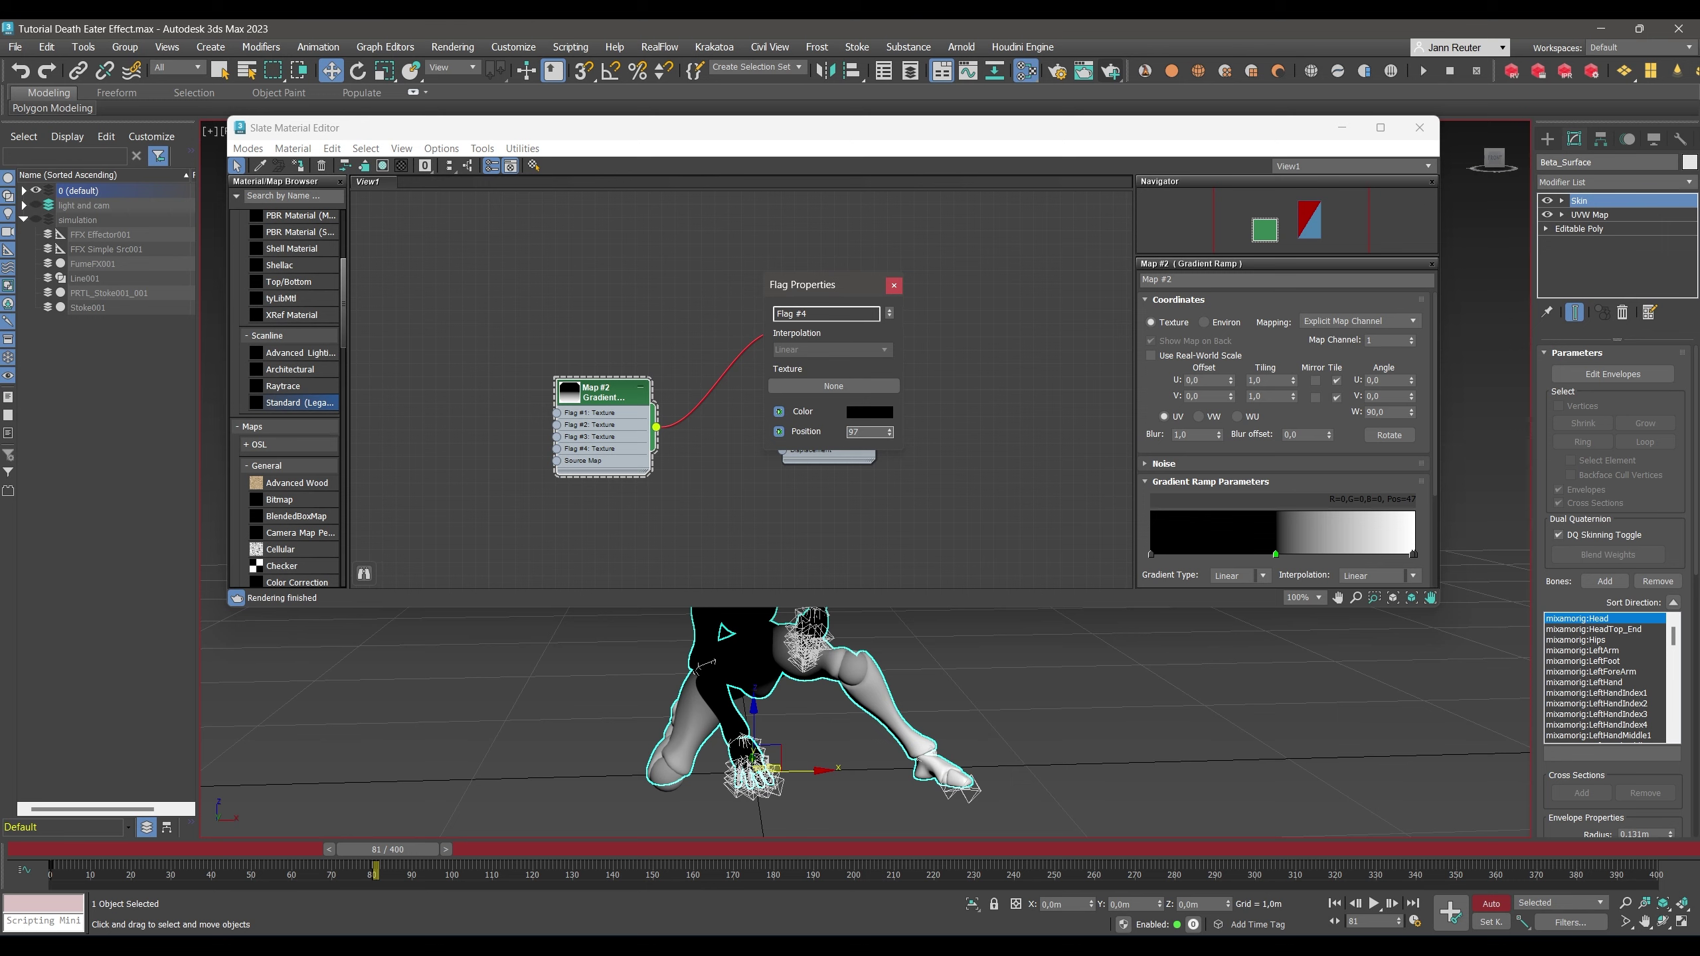
{"action": "key", "text": "Return"}
At frame 150, key the ramp's black flag at position 1 and the white flag at position 3.
{"action": "left_click_drag", "start_coordinate": [407, 848], "coordinate": [682, 863]}
{"action": "key", "text": "w"}
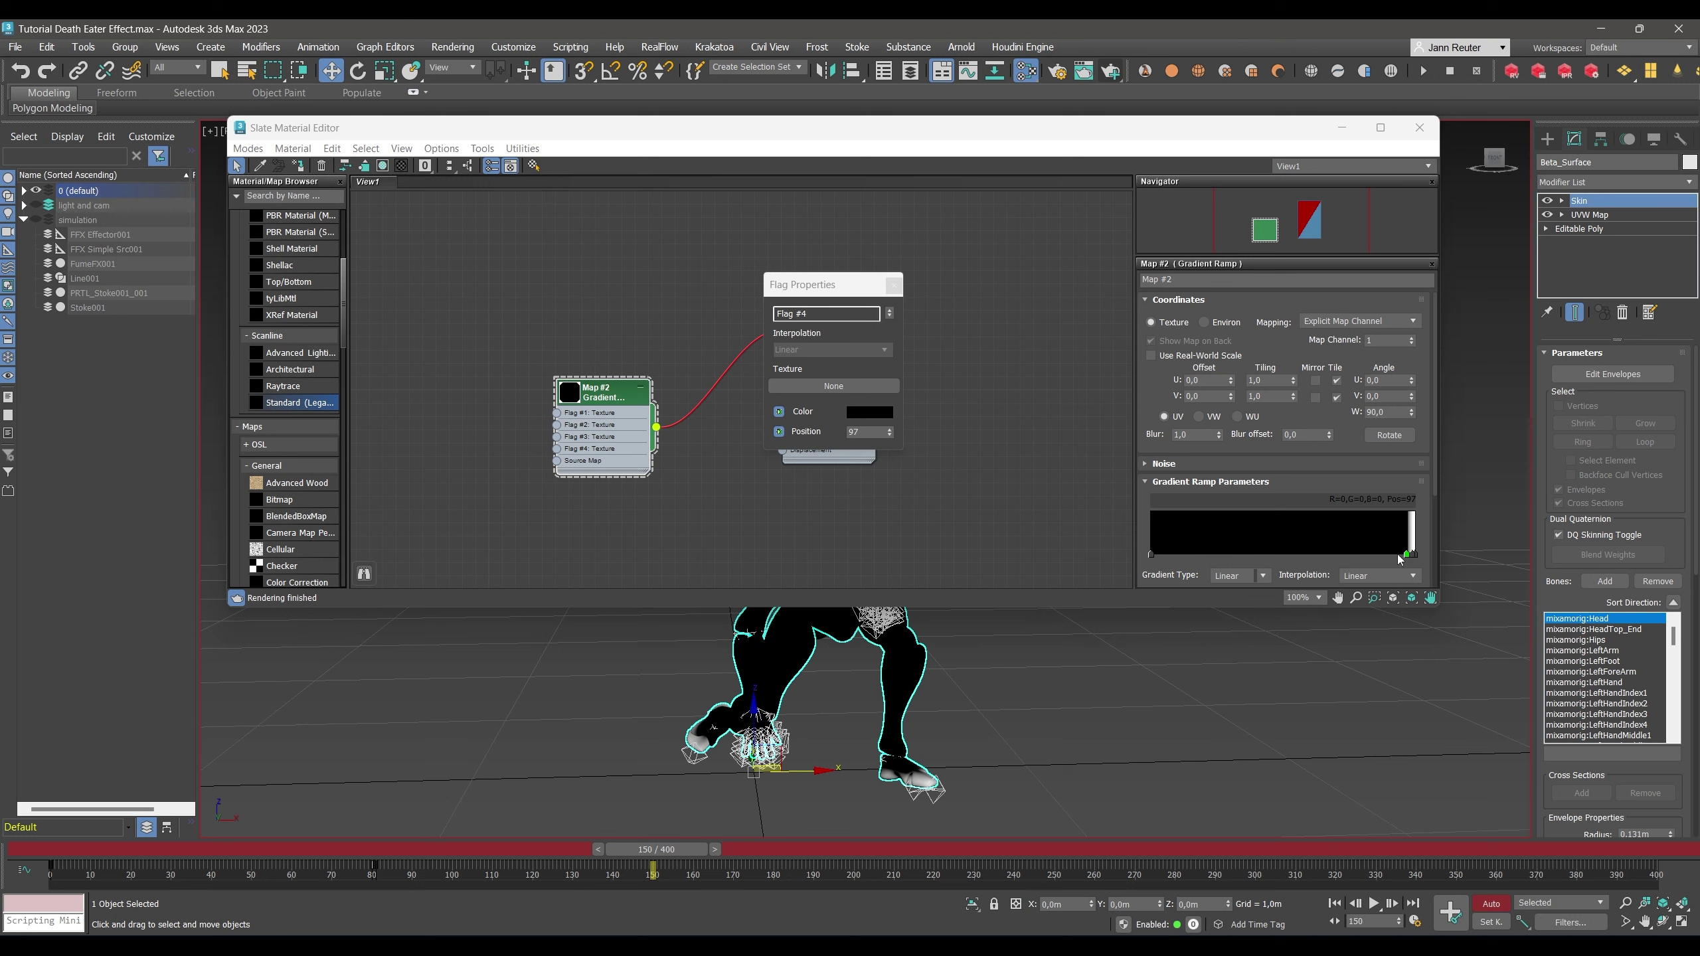
{"action": "left_click", "coordinate": [868, 431]}
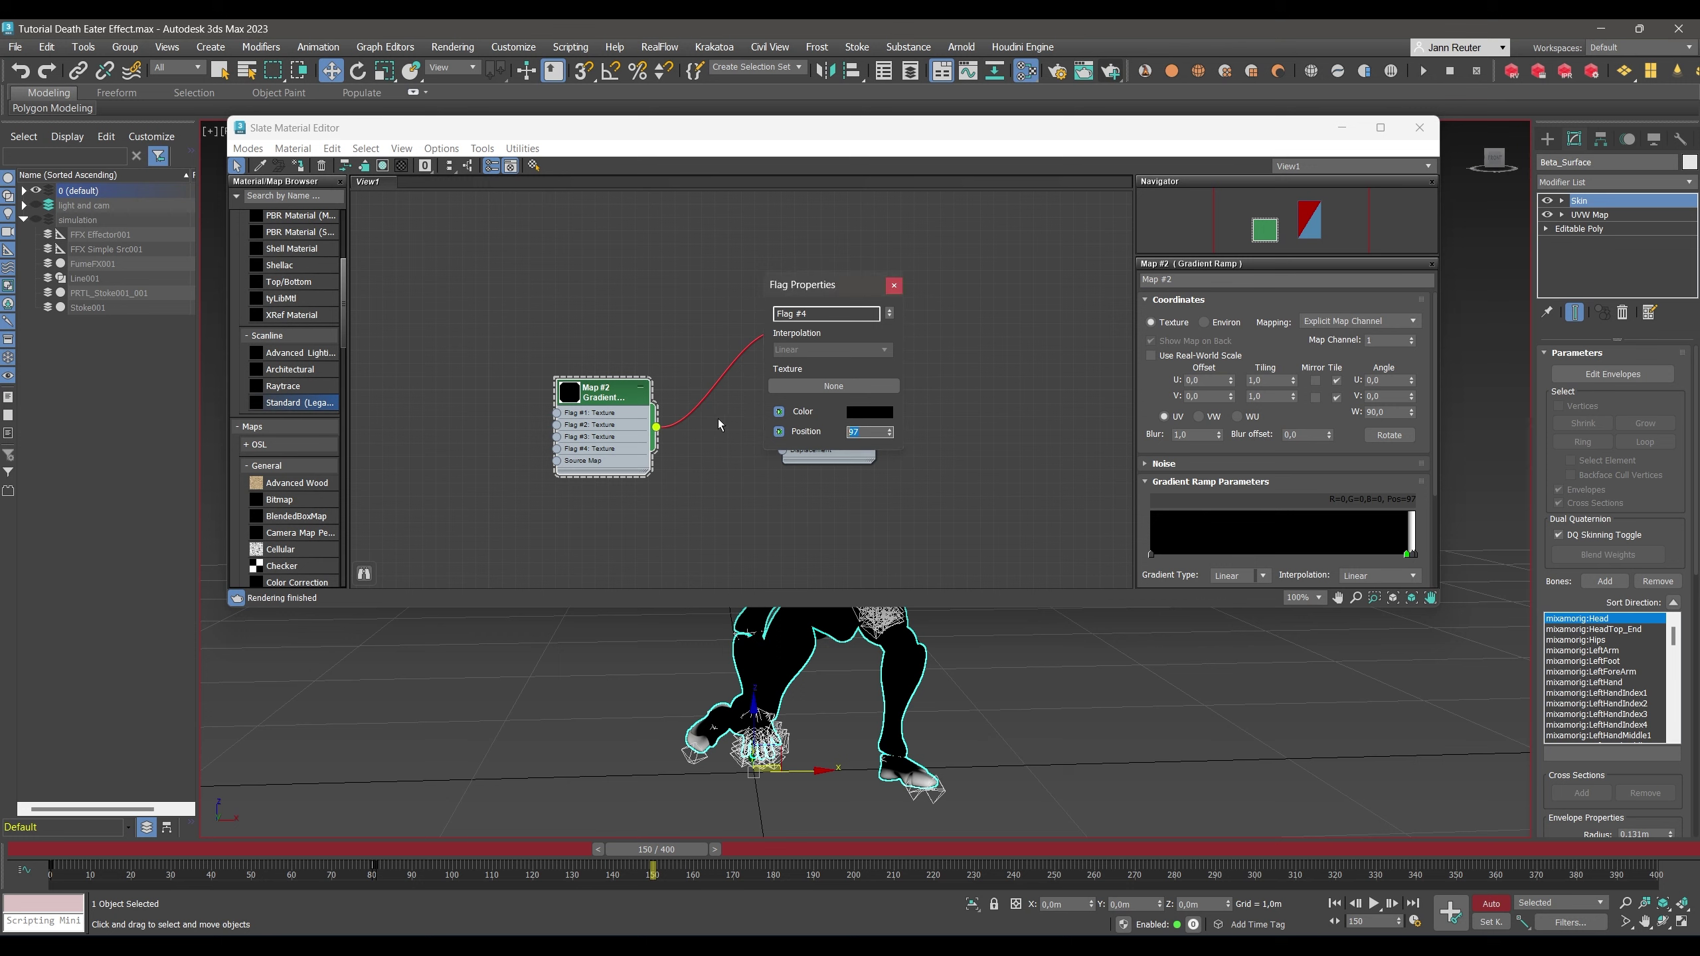
{"action": "key", "text": "Return"}
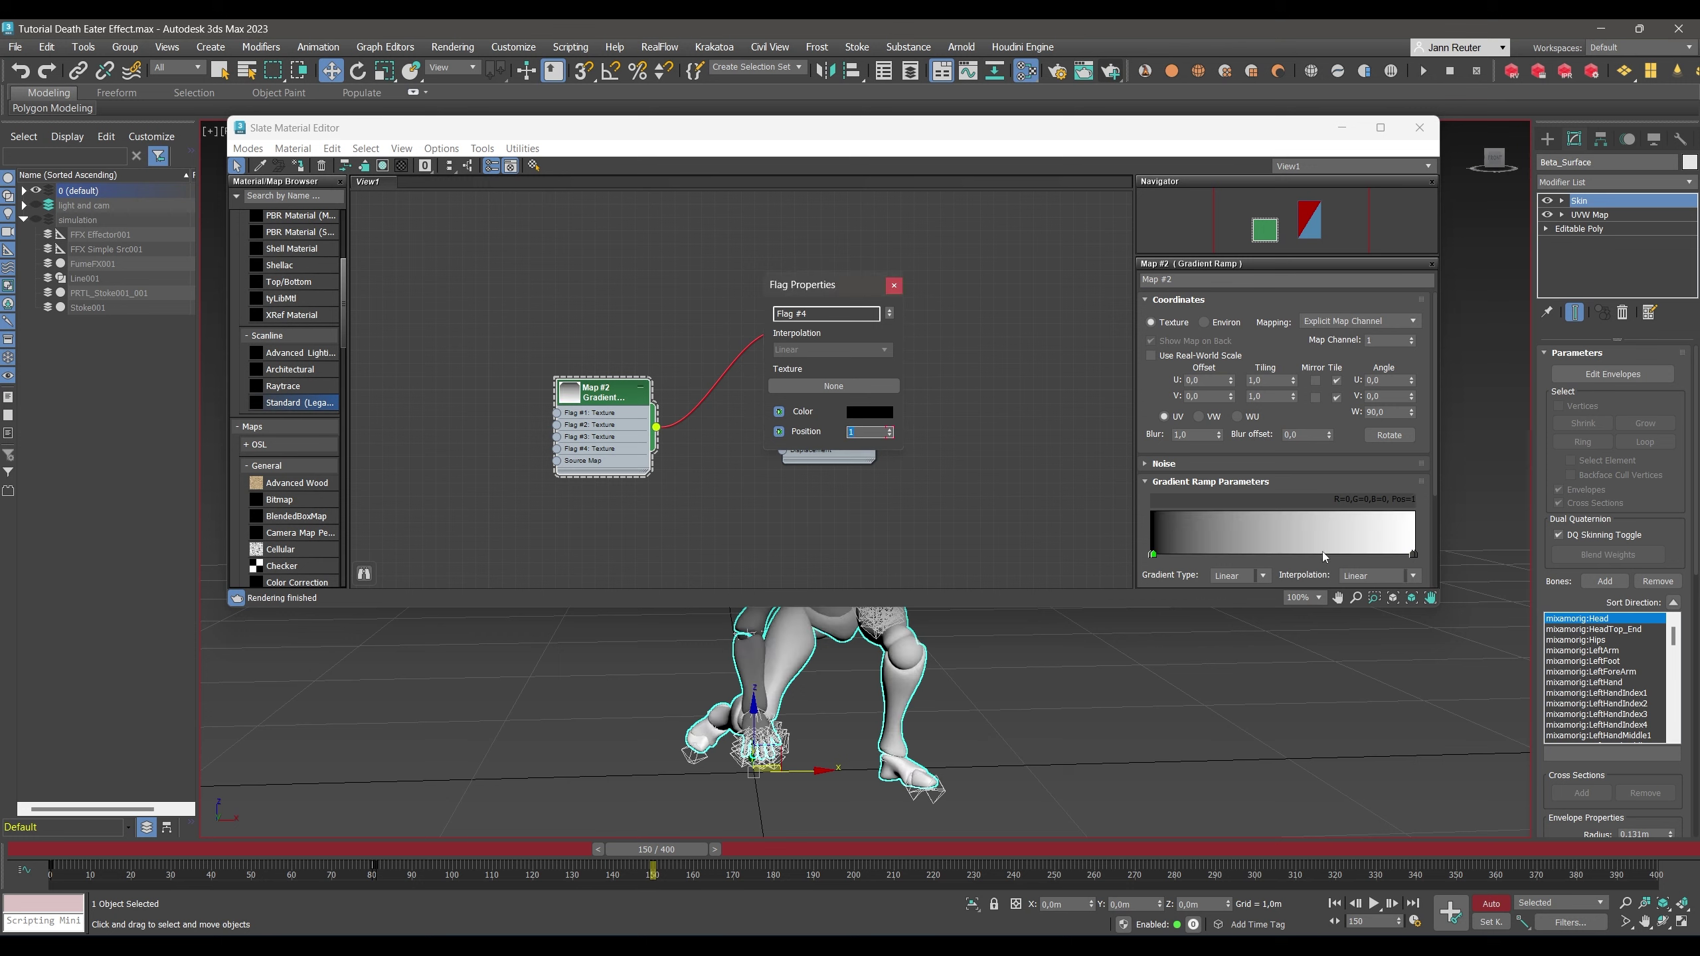
{"action": "left_click", "coordinate": [1413, 555]}
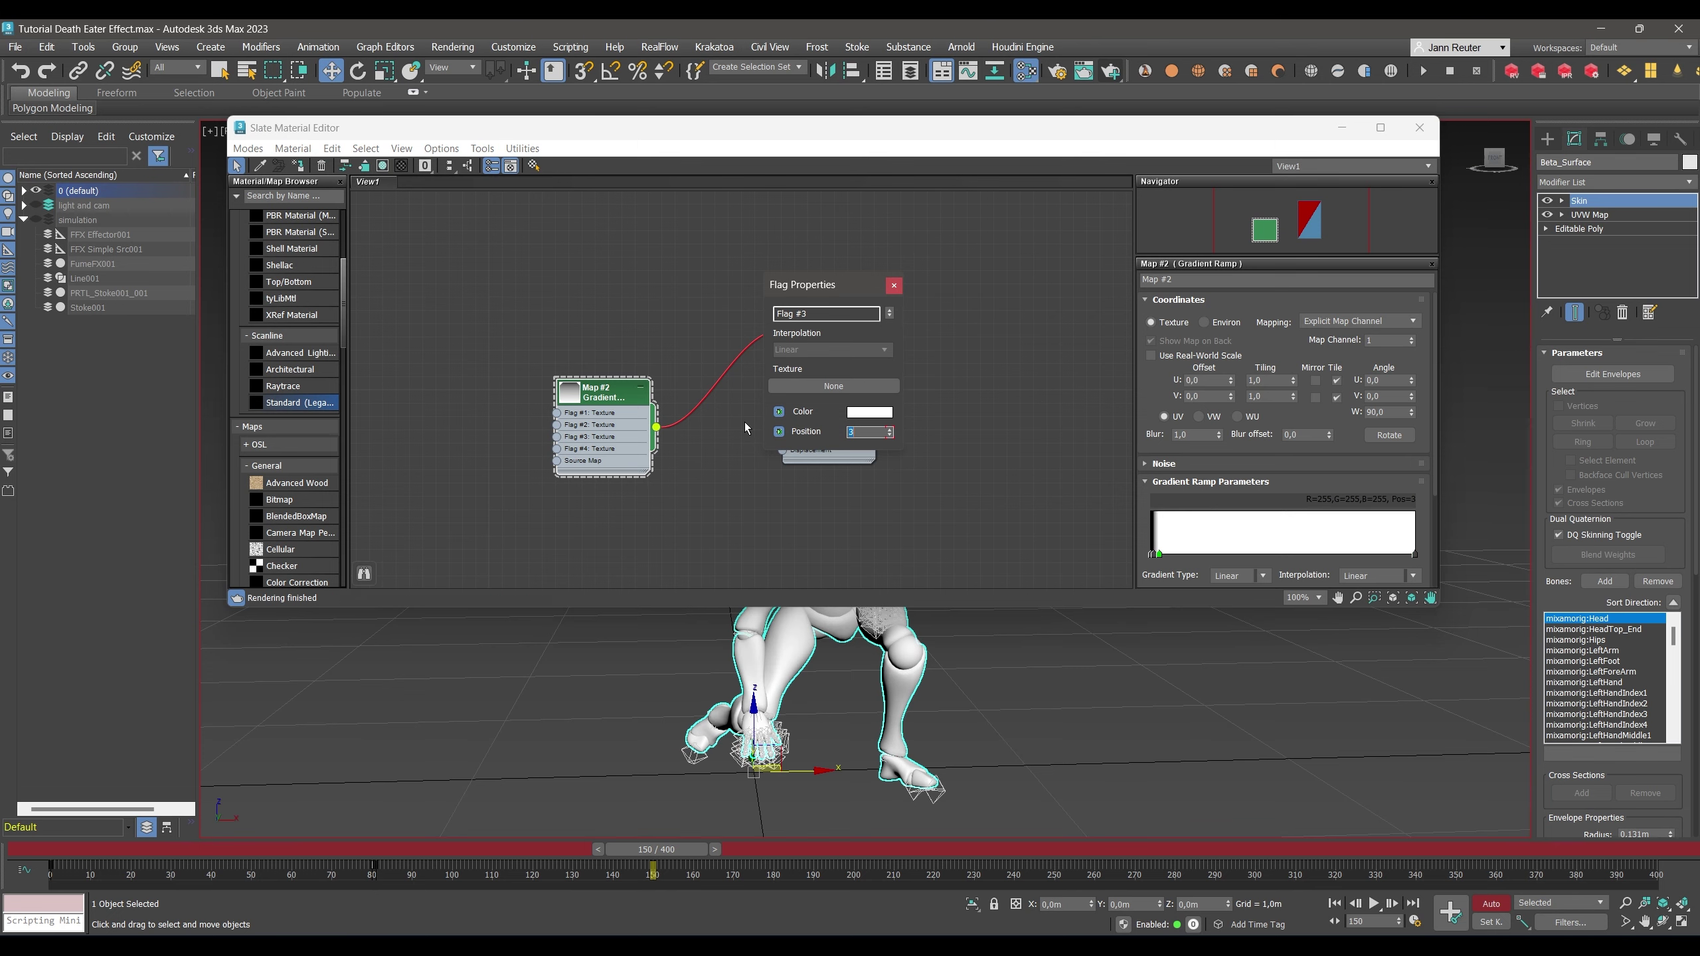
Close the material editor, scrub back to frame 75, step forward to frame 78 to check the gradient, and turn off Auto Key.
{"action": "key", "text": "m"}
{"action": "left_click_drag", "start_coordinate": [669, 848], "coordinate": [352, 852]}
{"action": "key", "text": "w"}
{"action": "left_click_drag", "start_coordinate": [147, 881], "coordinate": [9, 863]}
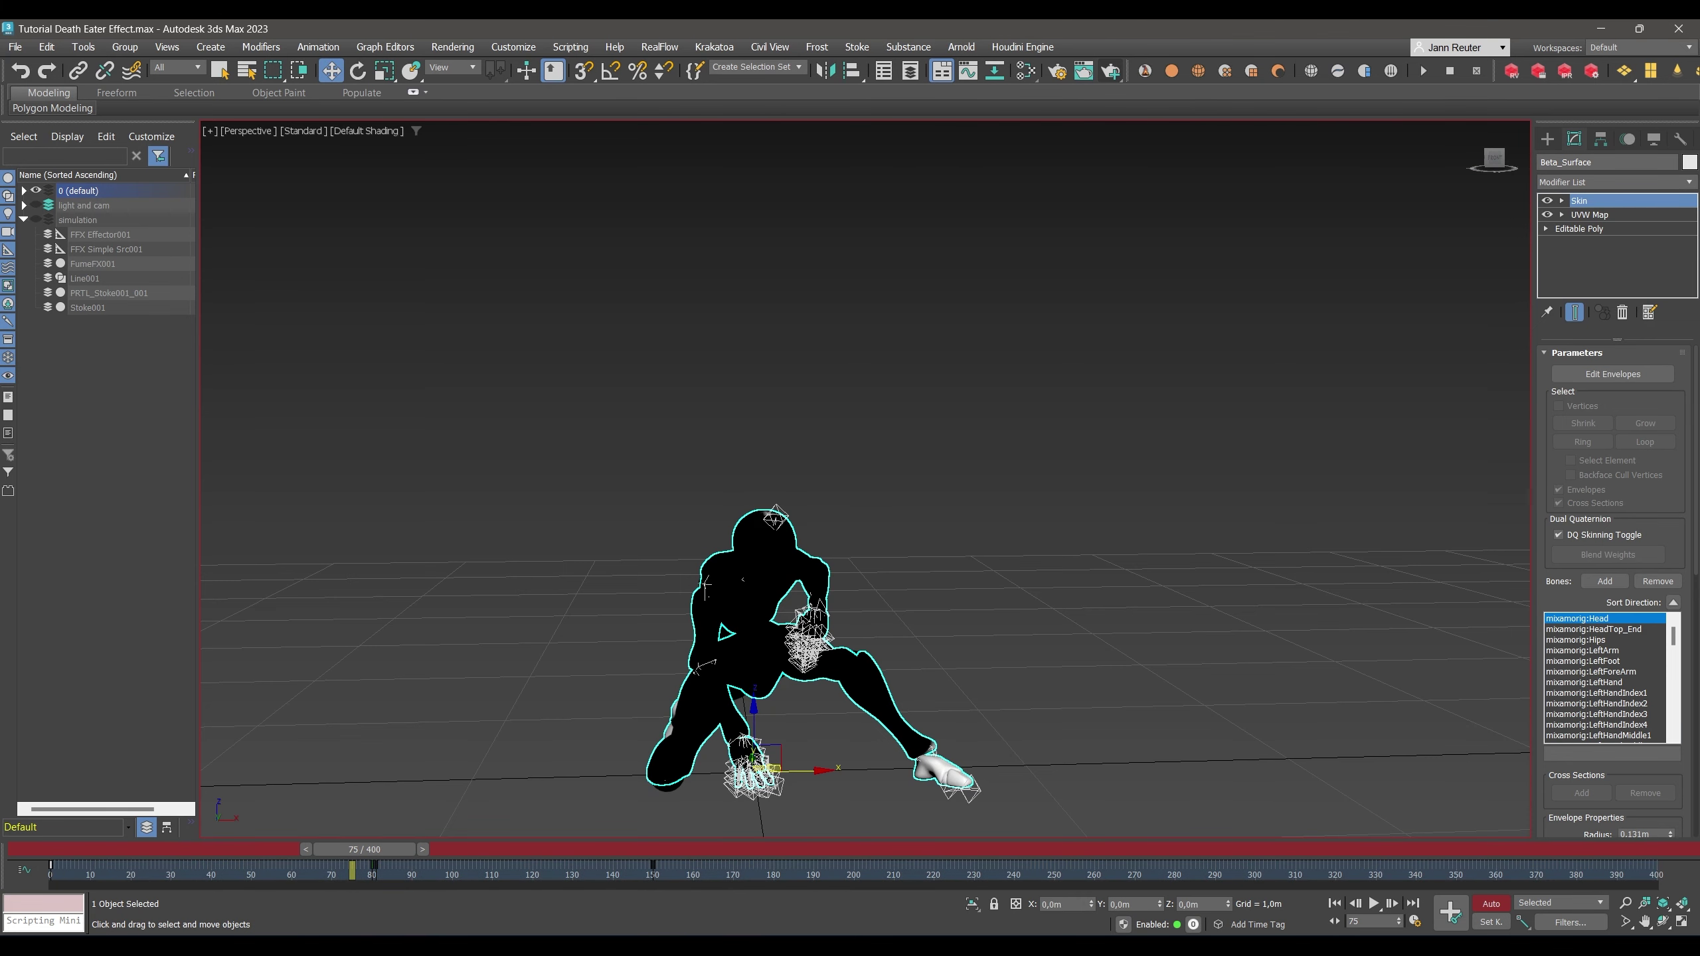
{"action": "key", "text": "period"}
{"action": "key", "text": "period"}
{"action": "key", "text": "period"}
{"action": "key", "text": "n"}
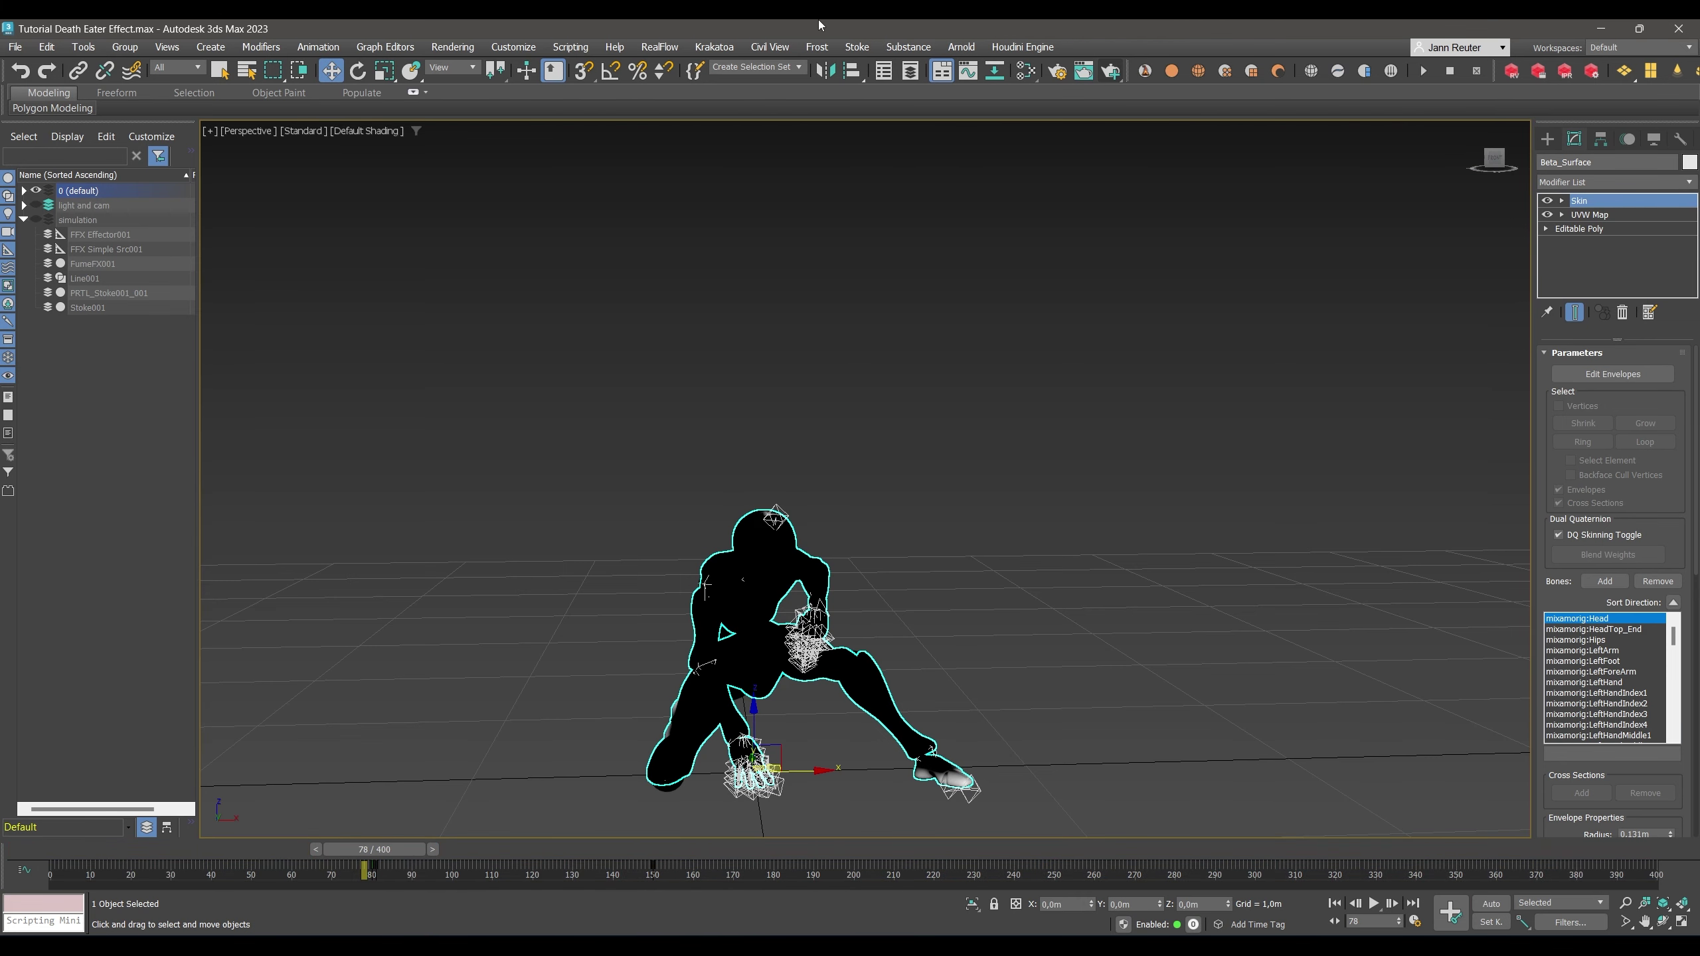
Reopen the material editor and scrub to frame 161 to check how the gradient spreads over the character.
{"action": "left_click", "coordinate": [1024, 71]}
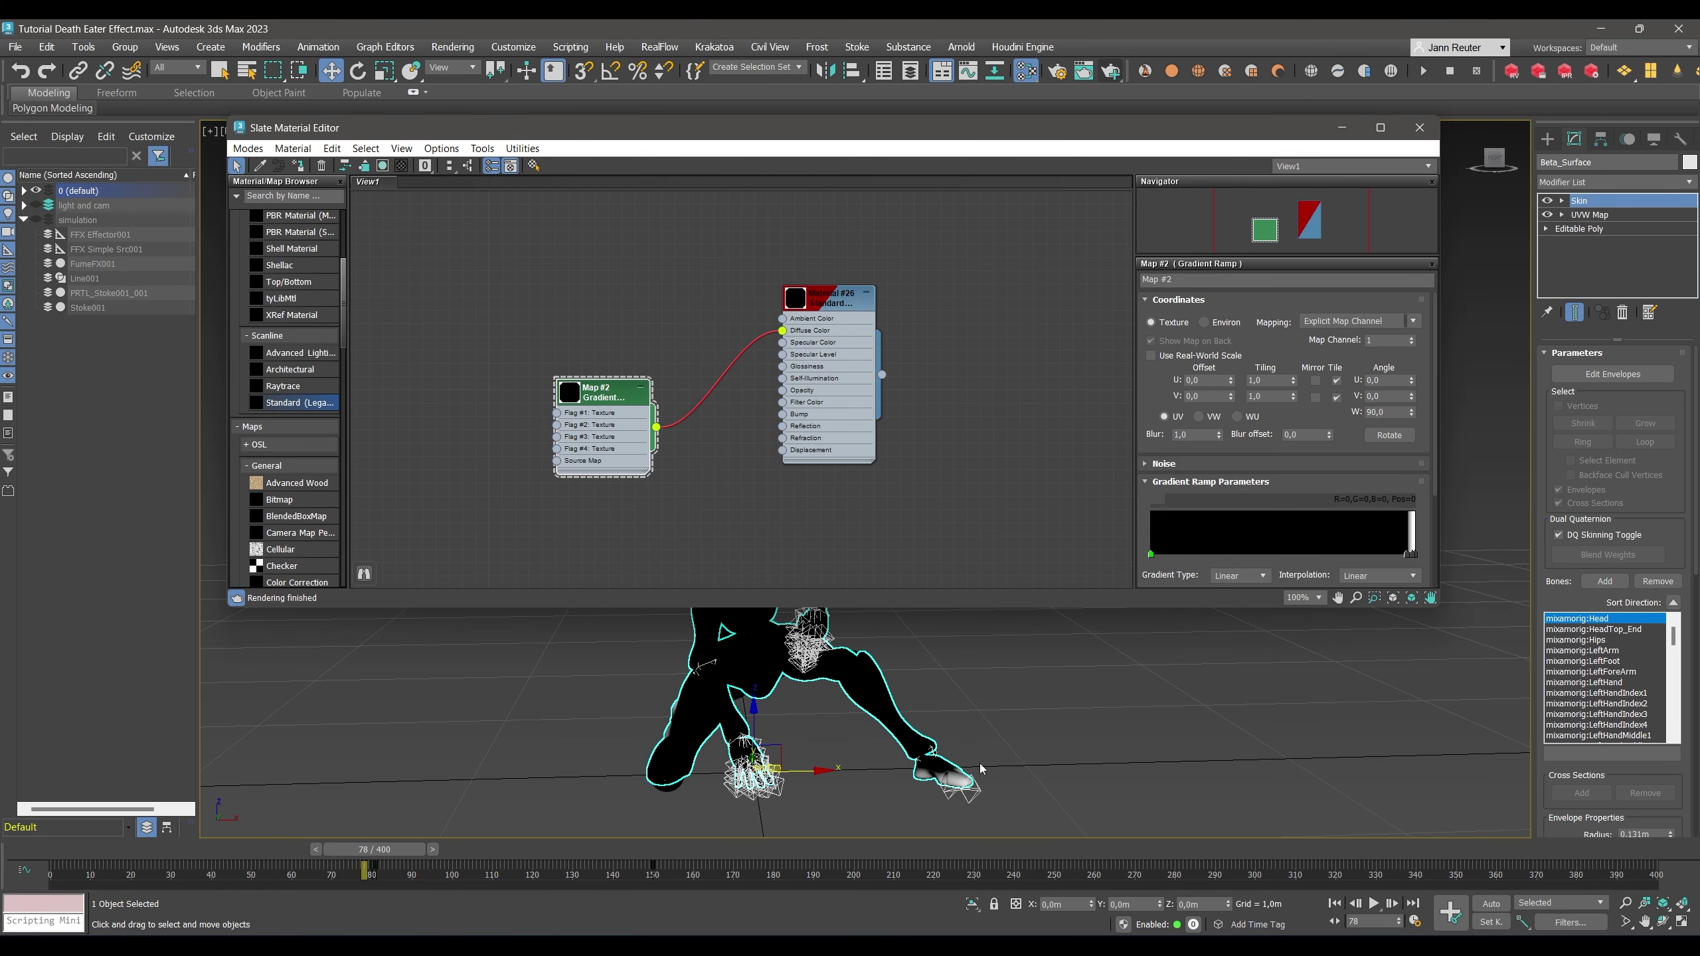
{"action": "left_click_drag", "start_coordinate": [373, 861], "coordinate": [699, 850]}
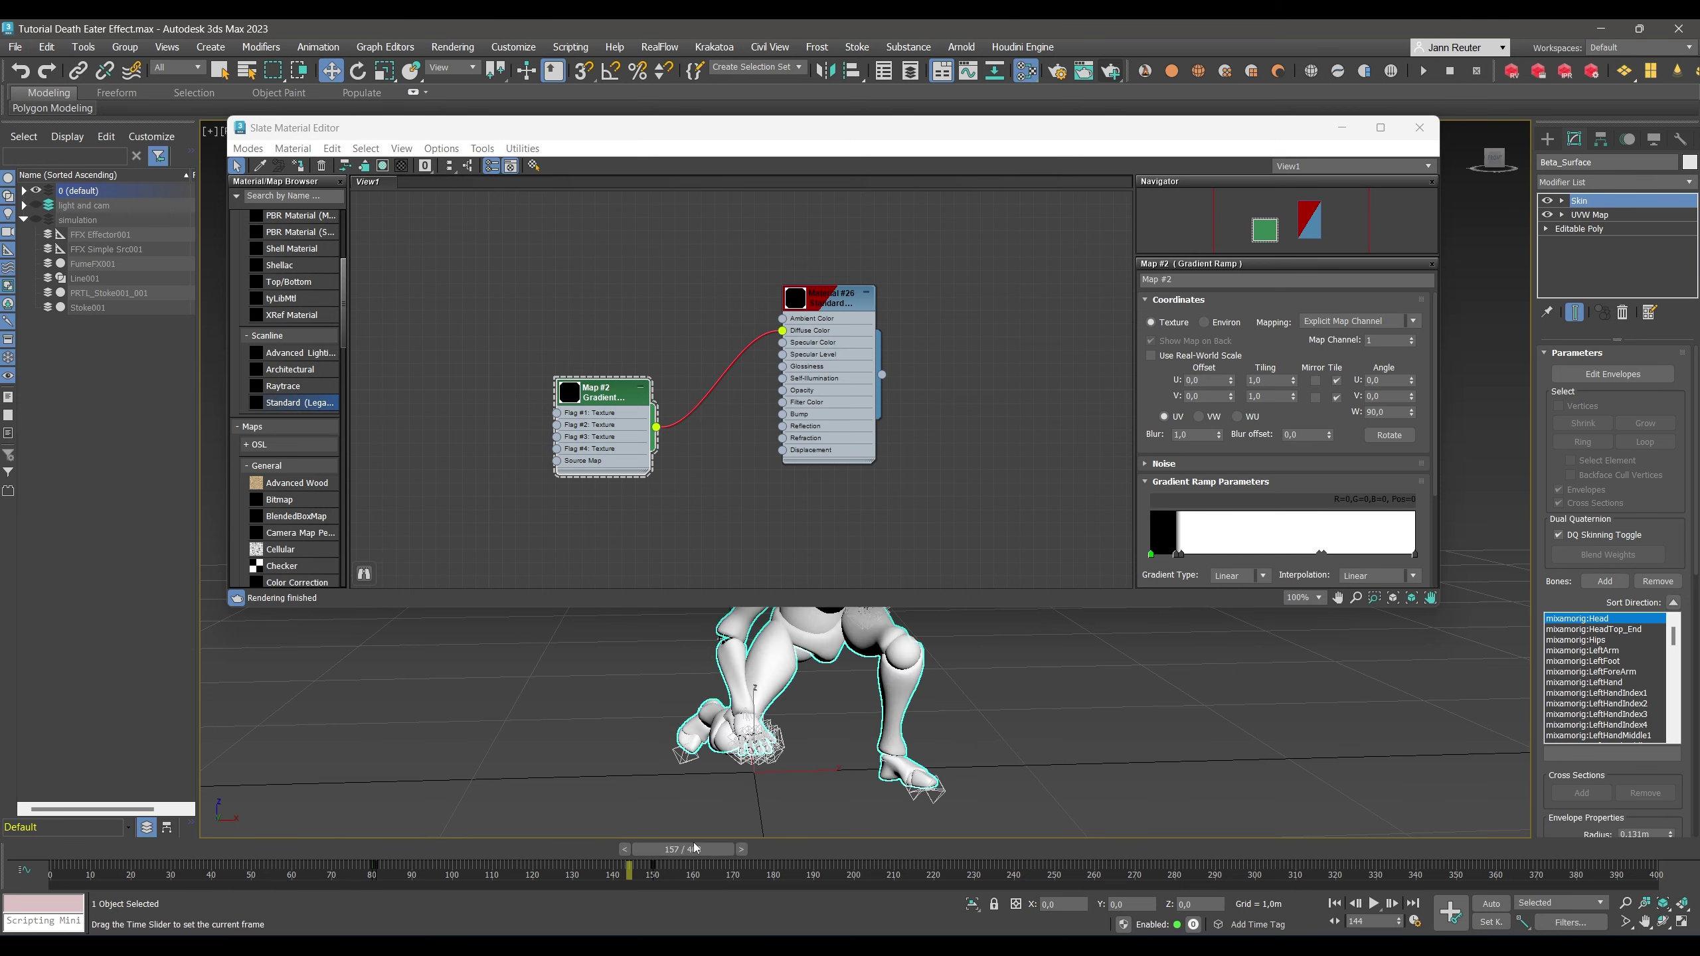
{"action": "left_click_drag", "start_coordinate": [810, 135], "coordinate": [838, 176]}
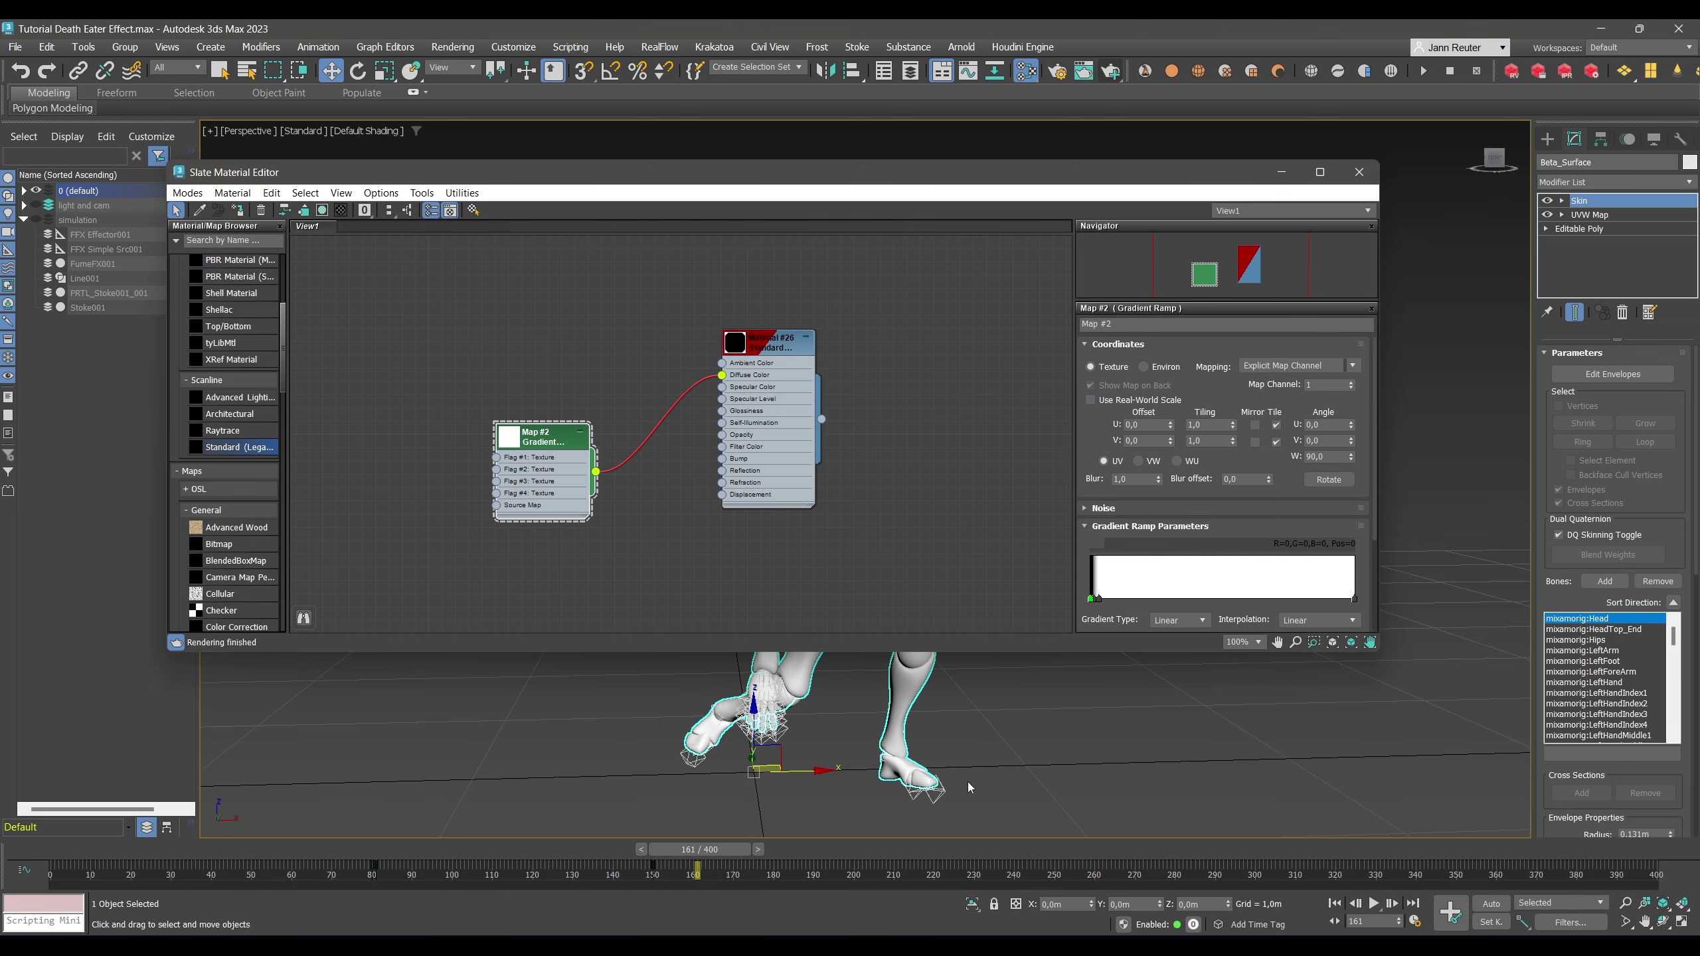
{"action": "left_click_drag", "start_coordinate": [857, 184], "coordinate": [842, 222]}
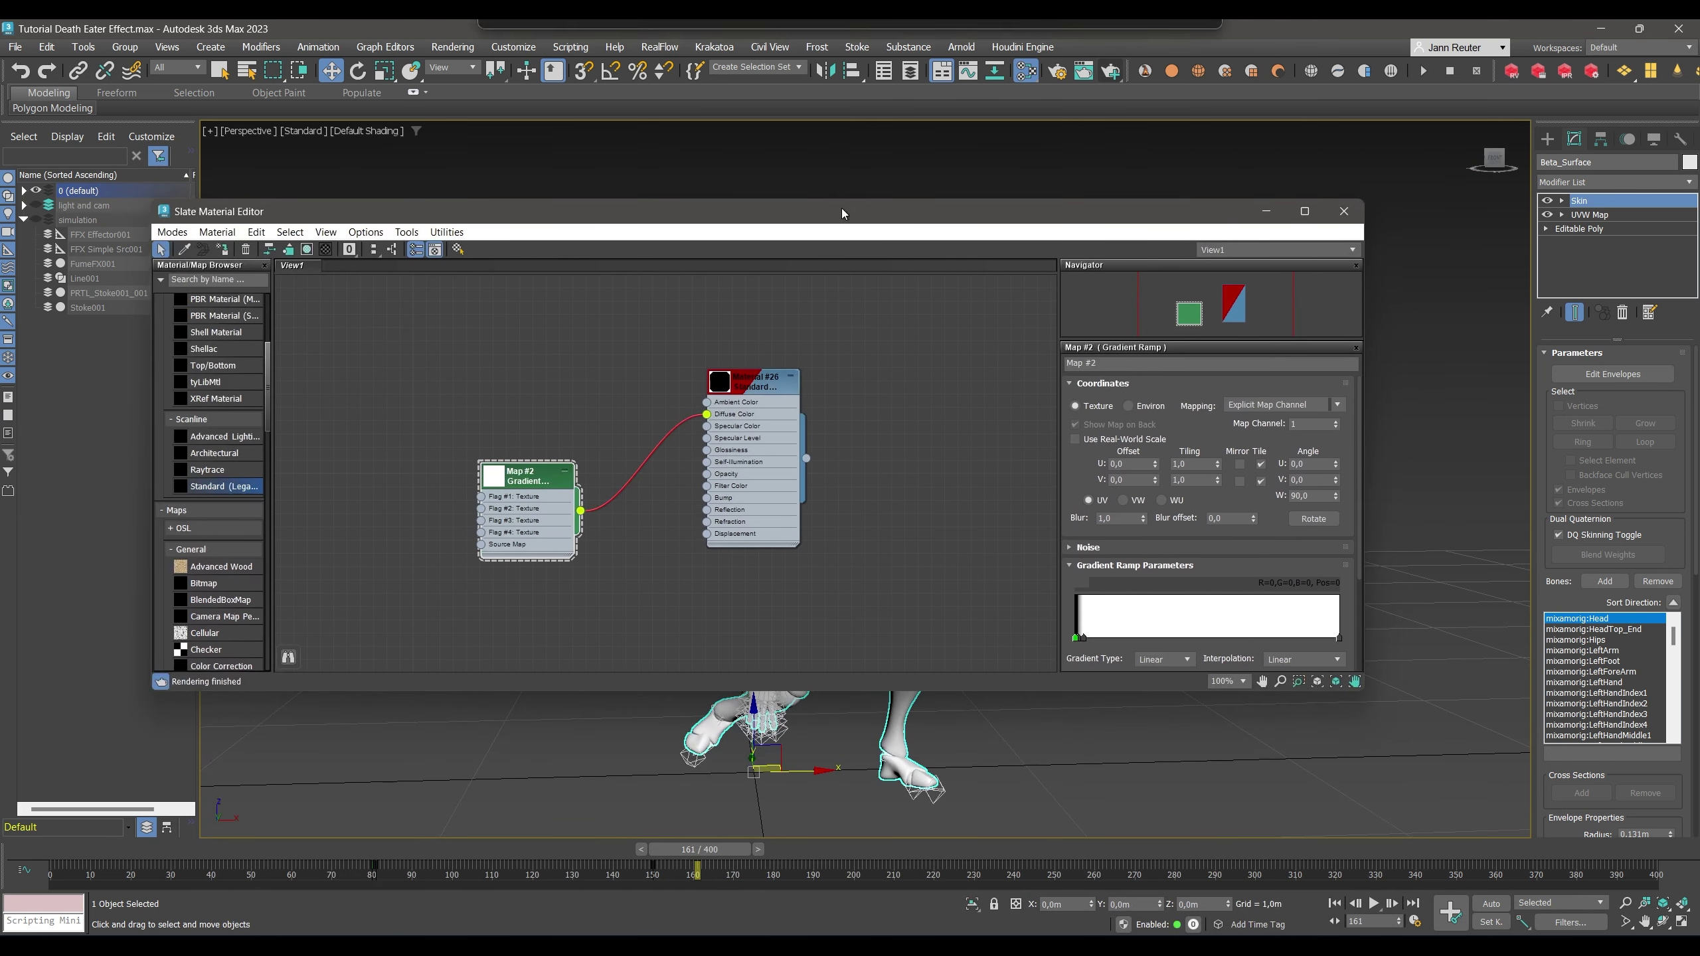
Set the Gradient Ramp's U tiling to 3 and clear the material editor from the viewport.
{"action": "left_click", "coordinate": [1218, 467]}
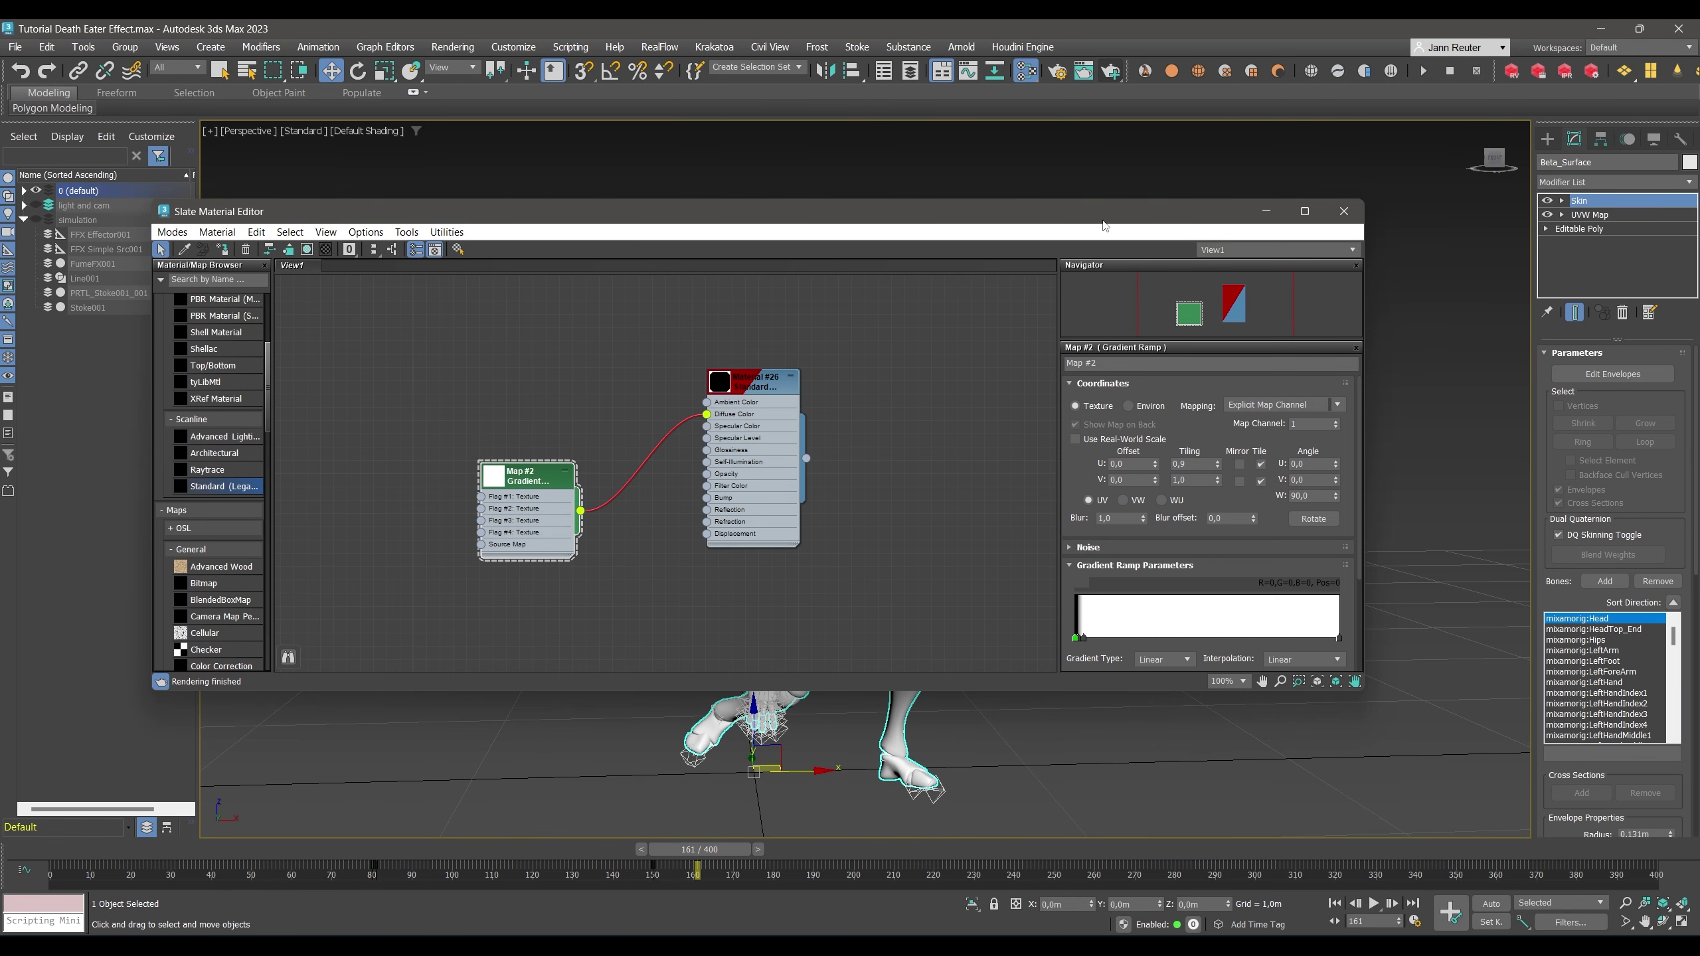
{"action": "mouse_move", "coordinate": [1105, 225]}
{"action": "left_mouse_down"}
{"action": "mouse_move", "coordinate": [987, 653]}
{"action": "mouse_move", "coordinate": [935, 273]}
{"action": "mouse_move", "coordinate": [1190, 165]}
{"action": "mouse_move", "coordinate": [1160, 169]}
{"action": "mouse_move", "coordinate": [1110, 251]}
{"action": "left_mouse_up"}
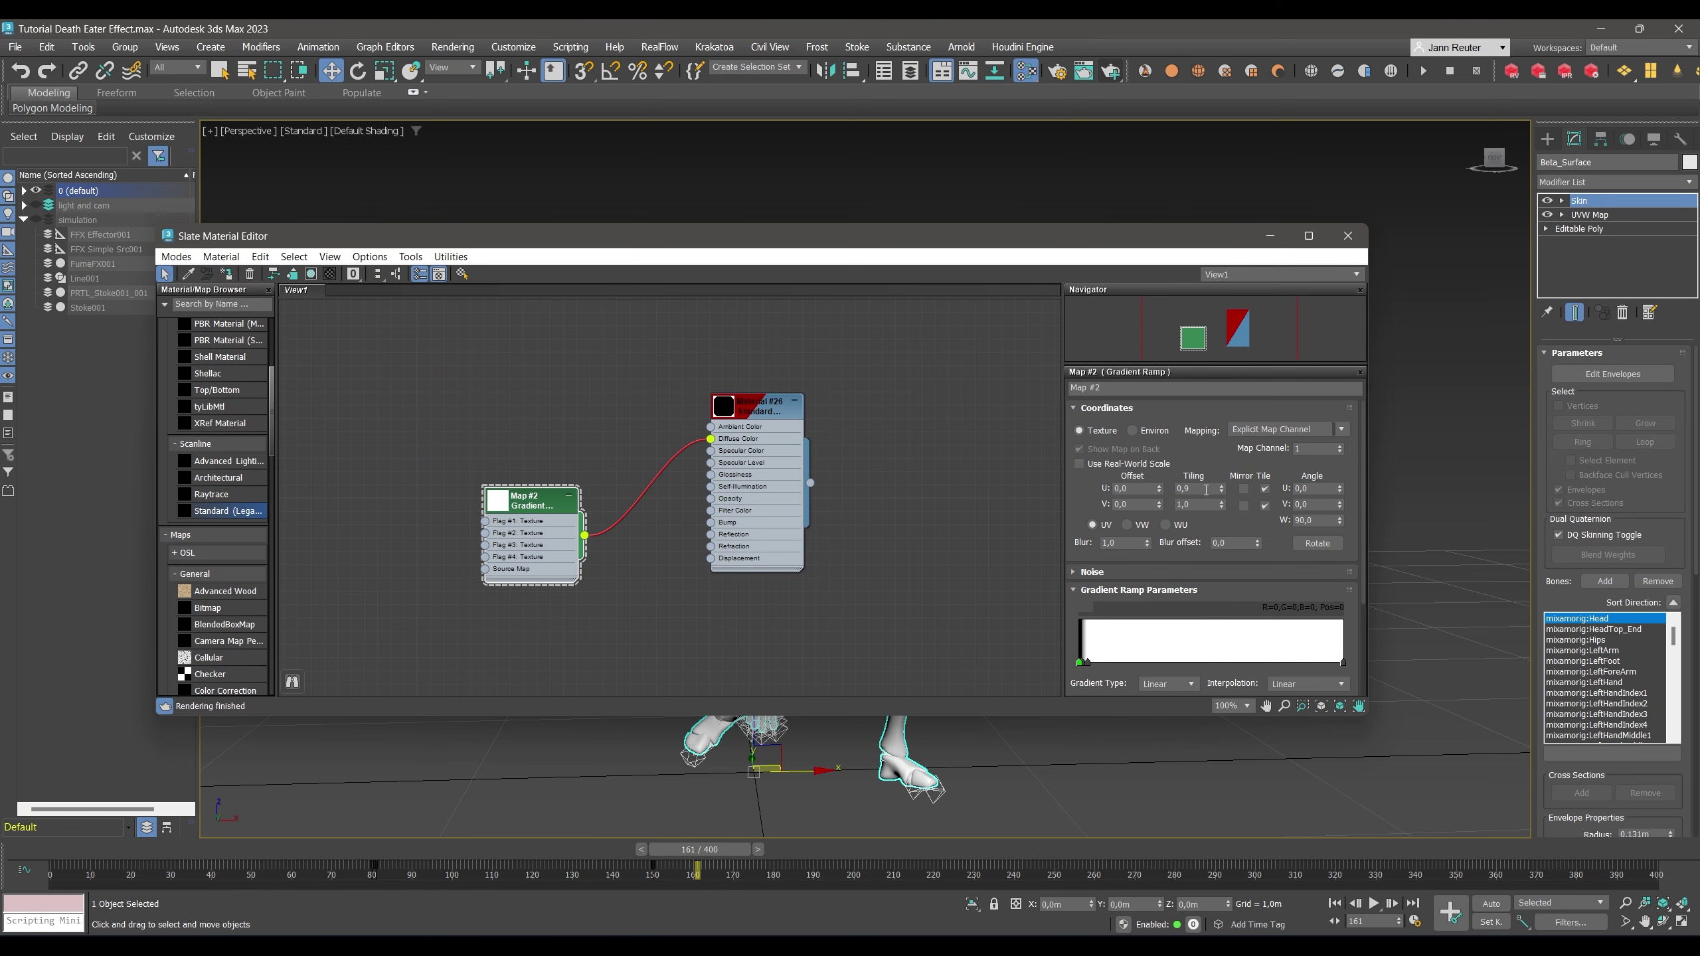
{"action": "type", "text": "3"}
{"action": "key", "text": "Return"}
{"action": "left_click_drag", "start_coordinate": [1099, 240], "coordinate": [1105, 938]}
Scrub back to frame 56 and forward to frame 115 to review the gradient's reveal on the character.
{"action": "left_click_drag", "start_coordinate": [703, 849], "coordinate": [288, 851]}
{"action": "key", "text": "w"}
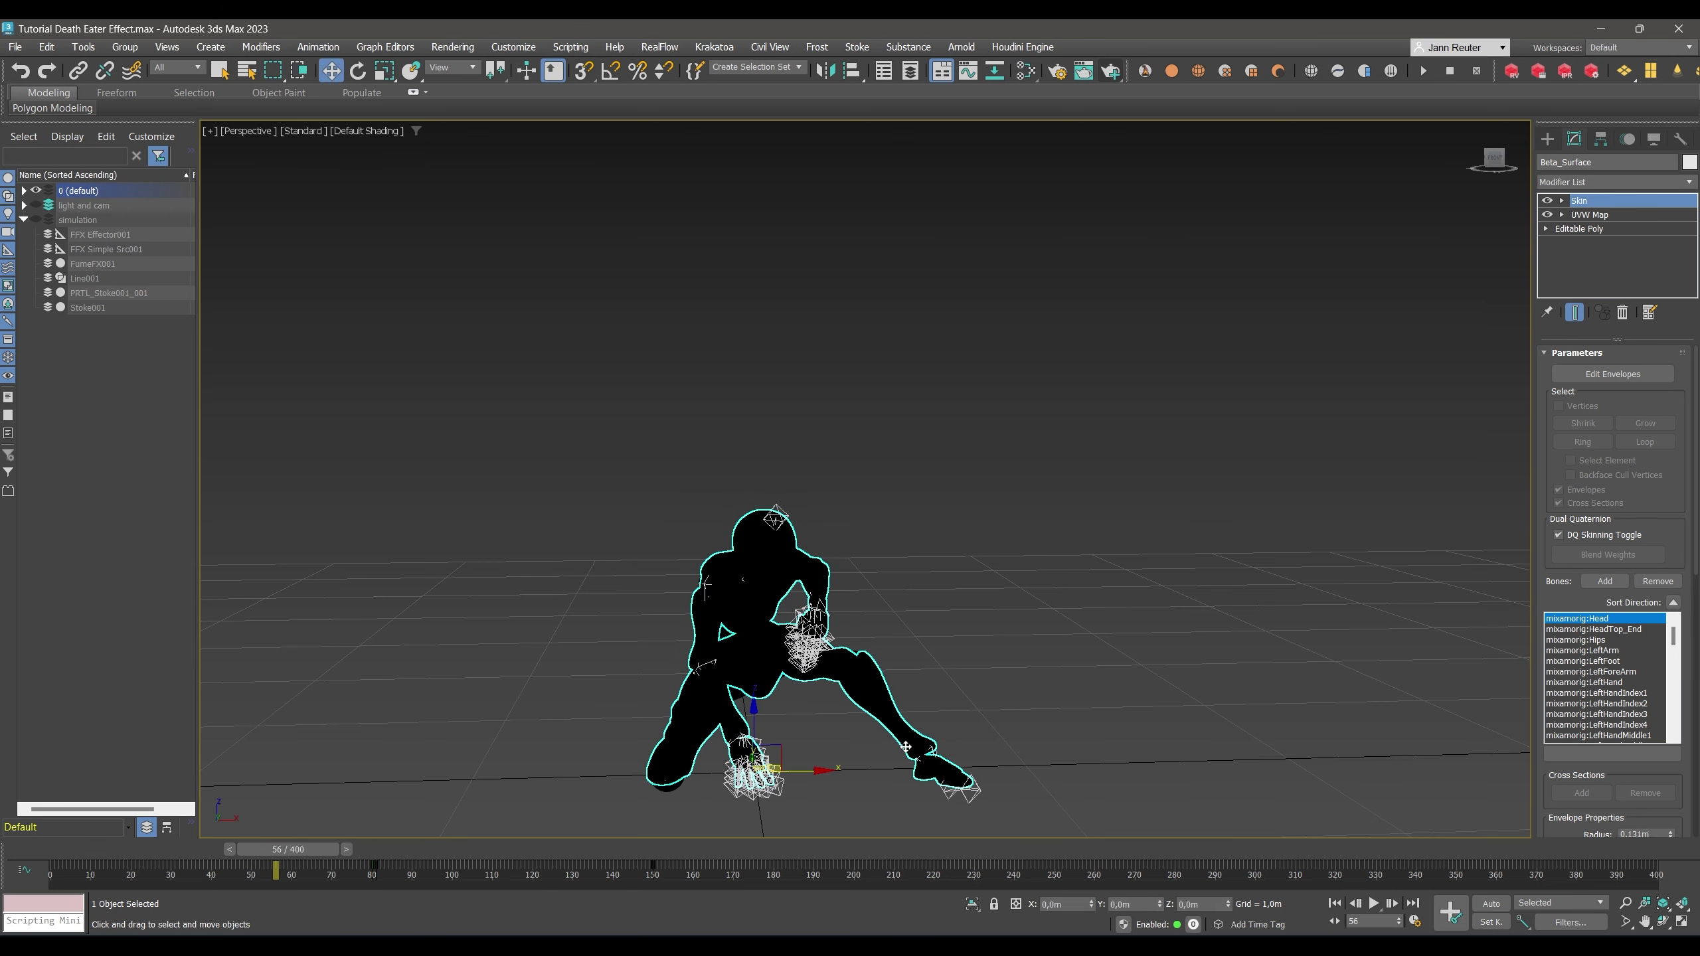
{"action": "left_click_drag", "start_coordinate": [334, 844], "coordinate": [539, 872]}
{"action": "key", "text": "w"}
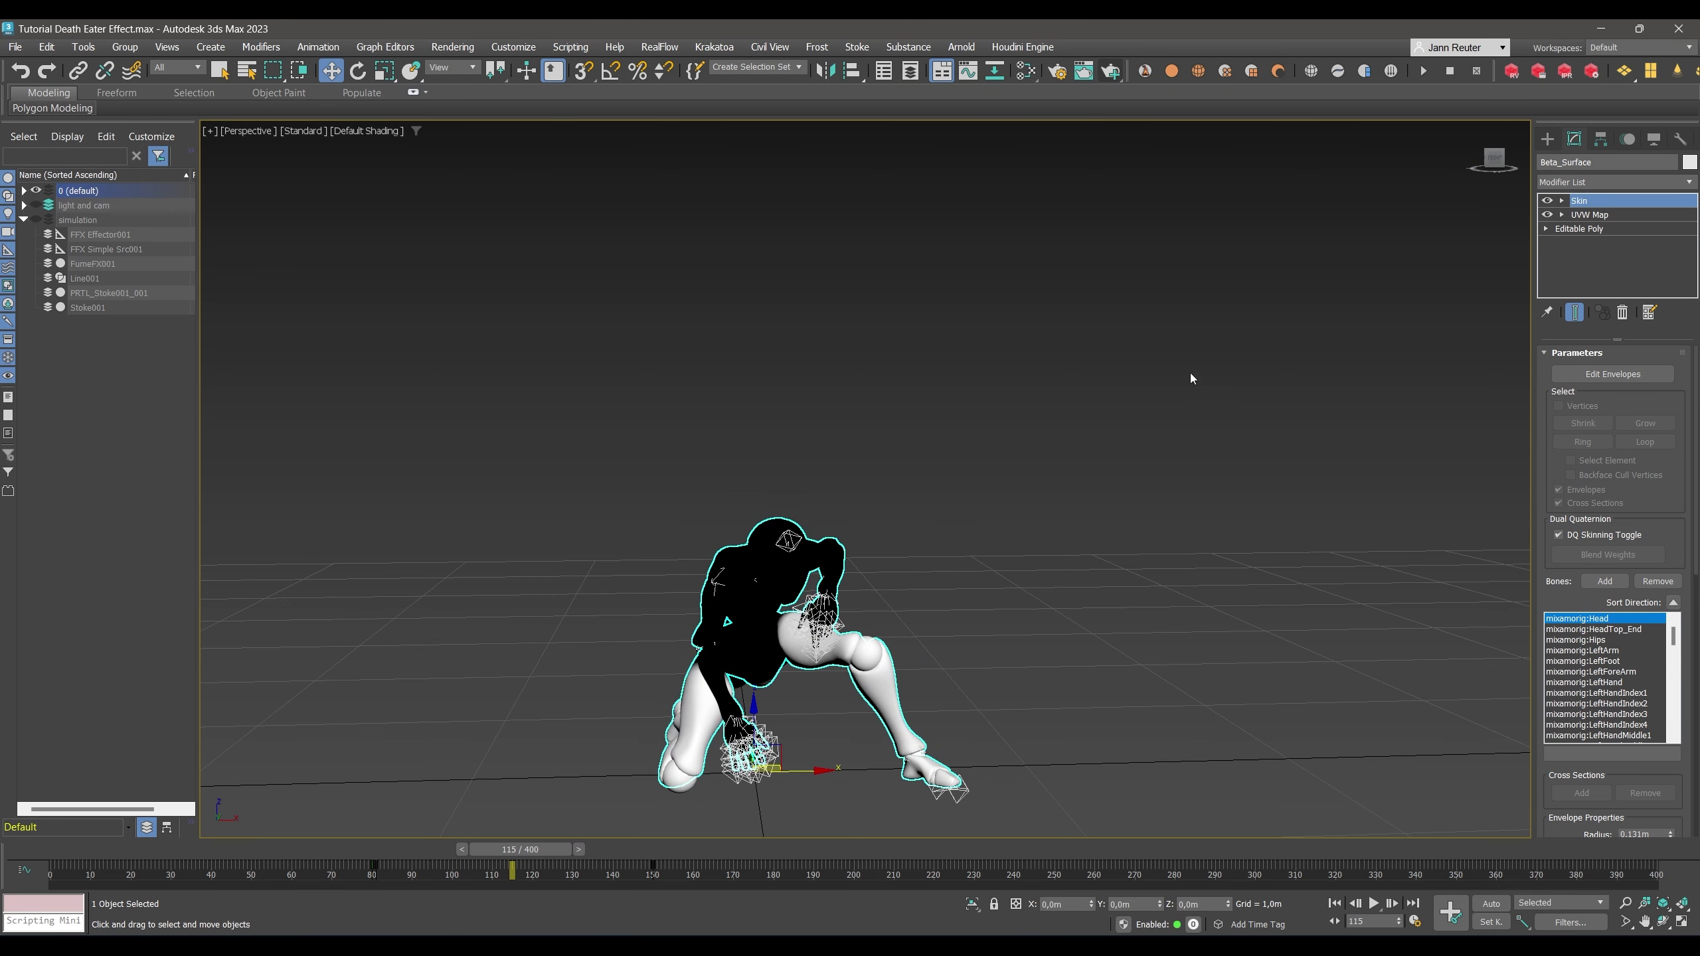
Reopen the material editor and set the Gradient Ramp's noise to Fractal with an amount of 0,1.
{"action": "left_click", "coordinate": [1025, 69]}
{"action": "left_click_drag", "start_coordinate": [1348, 465], "coordinate": [1348, 559]}
{"action": "left_click_drag", "start_coordinate": [1031, 216], "coordinate": [1138, 98]}
{"action": "left_click_drag", "start_coordinate": [1254, 453], "coordinate": [1256, 428]}
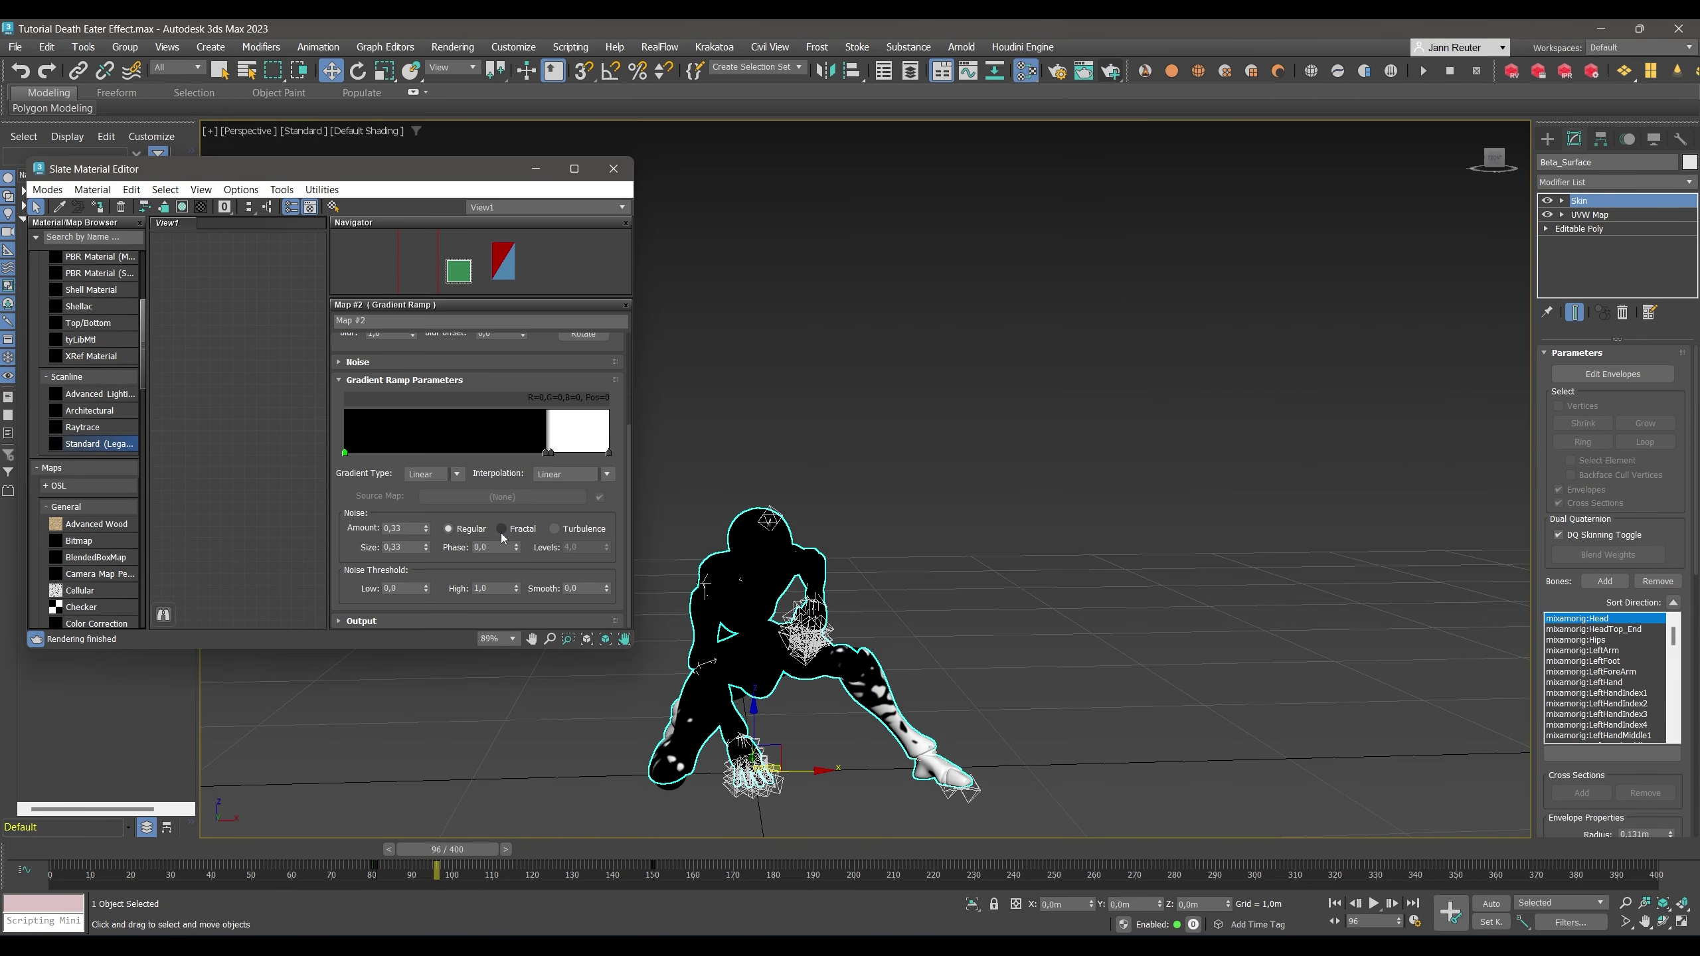
{"action": "left_click", "coordinate": [501, 532]}
{"action": "double_click", "coordinate": [405, 528]}
{"action": "type", "text": "0,1"}
{"action": "key", "text": "Return"}
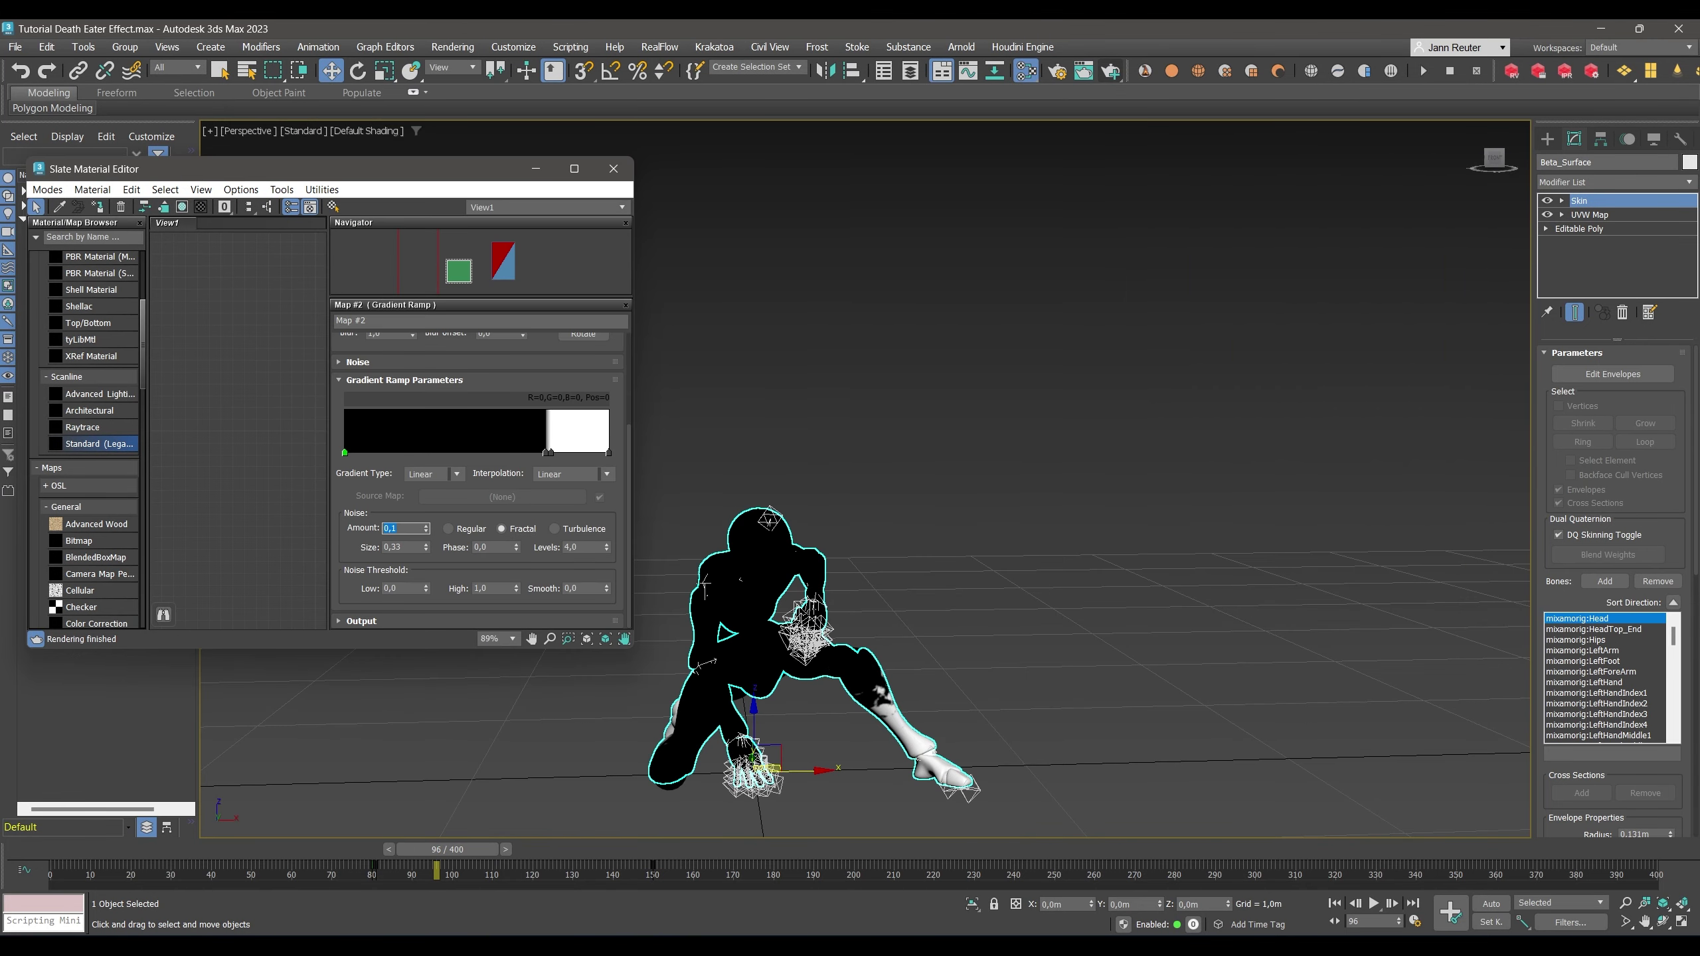
Set the ramp's noise size to 9,75 and amount to 0,19, check it between frames 136 and 168, and close the material editor.
{"action": "left_click_drag", "start_coordinate": [452, 851], "coordinate": [601, 849]}
{"action": "left_click_drag", "start_coordinate": [426, 559], "coordinate": [519, 738]}
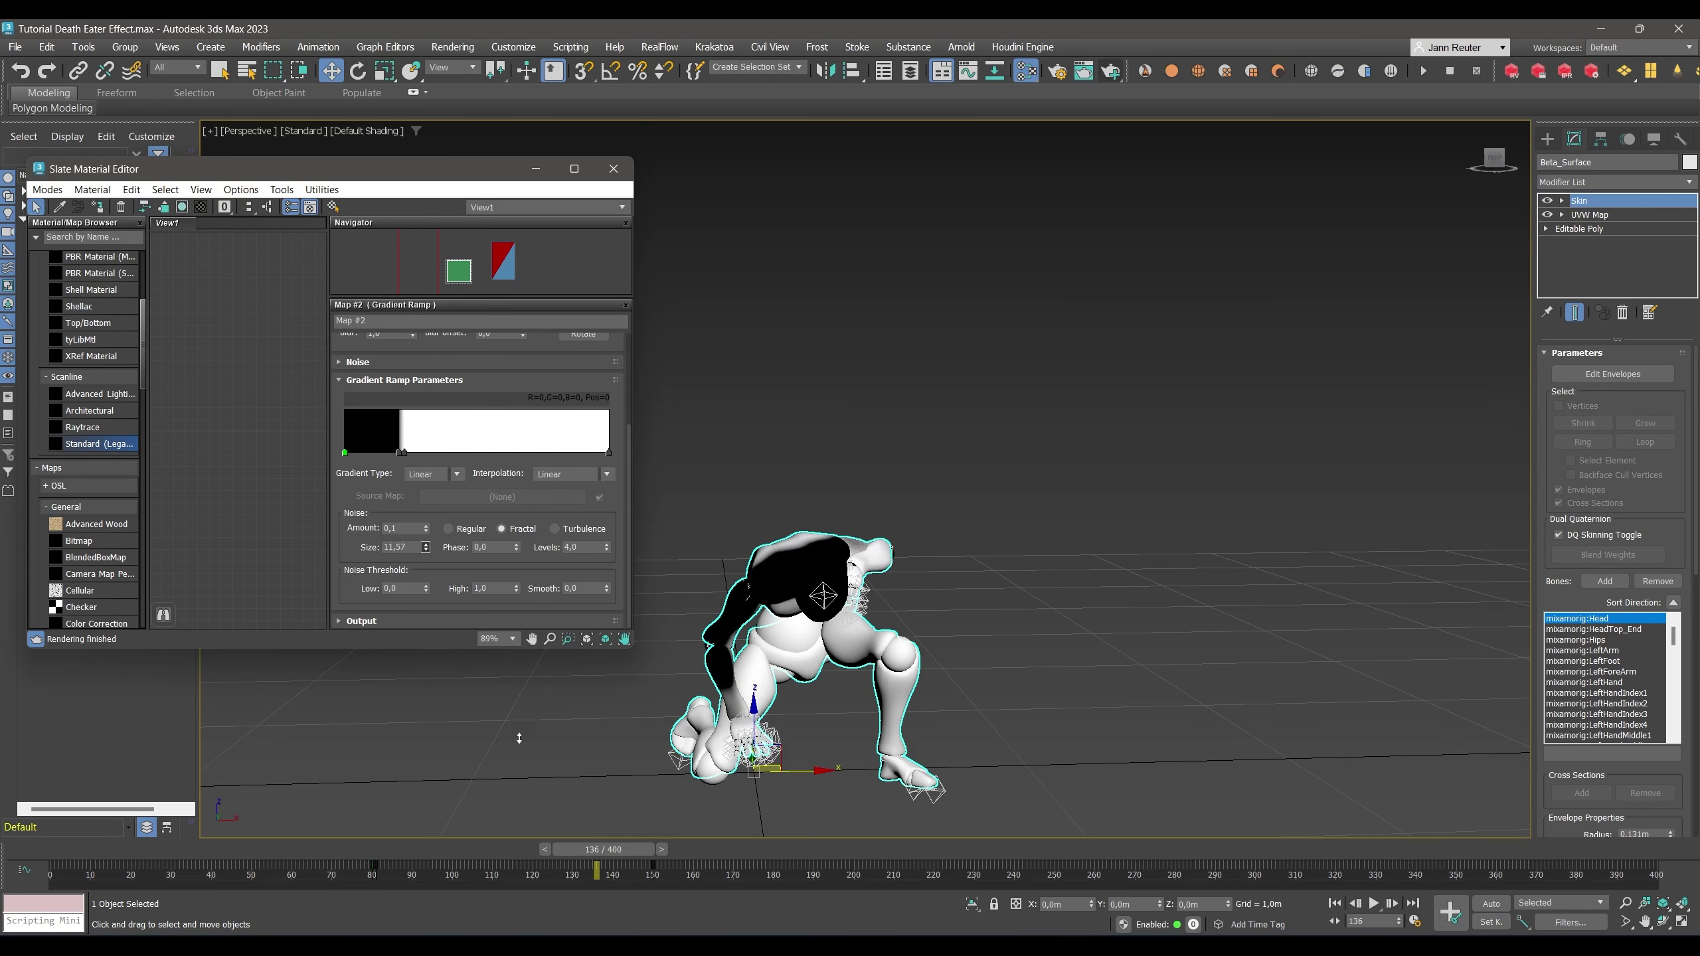
{"action": "left_click_drag", "start_coordinate": [616, 848], "coordinate": [732, 862]}
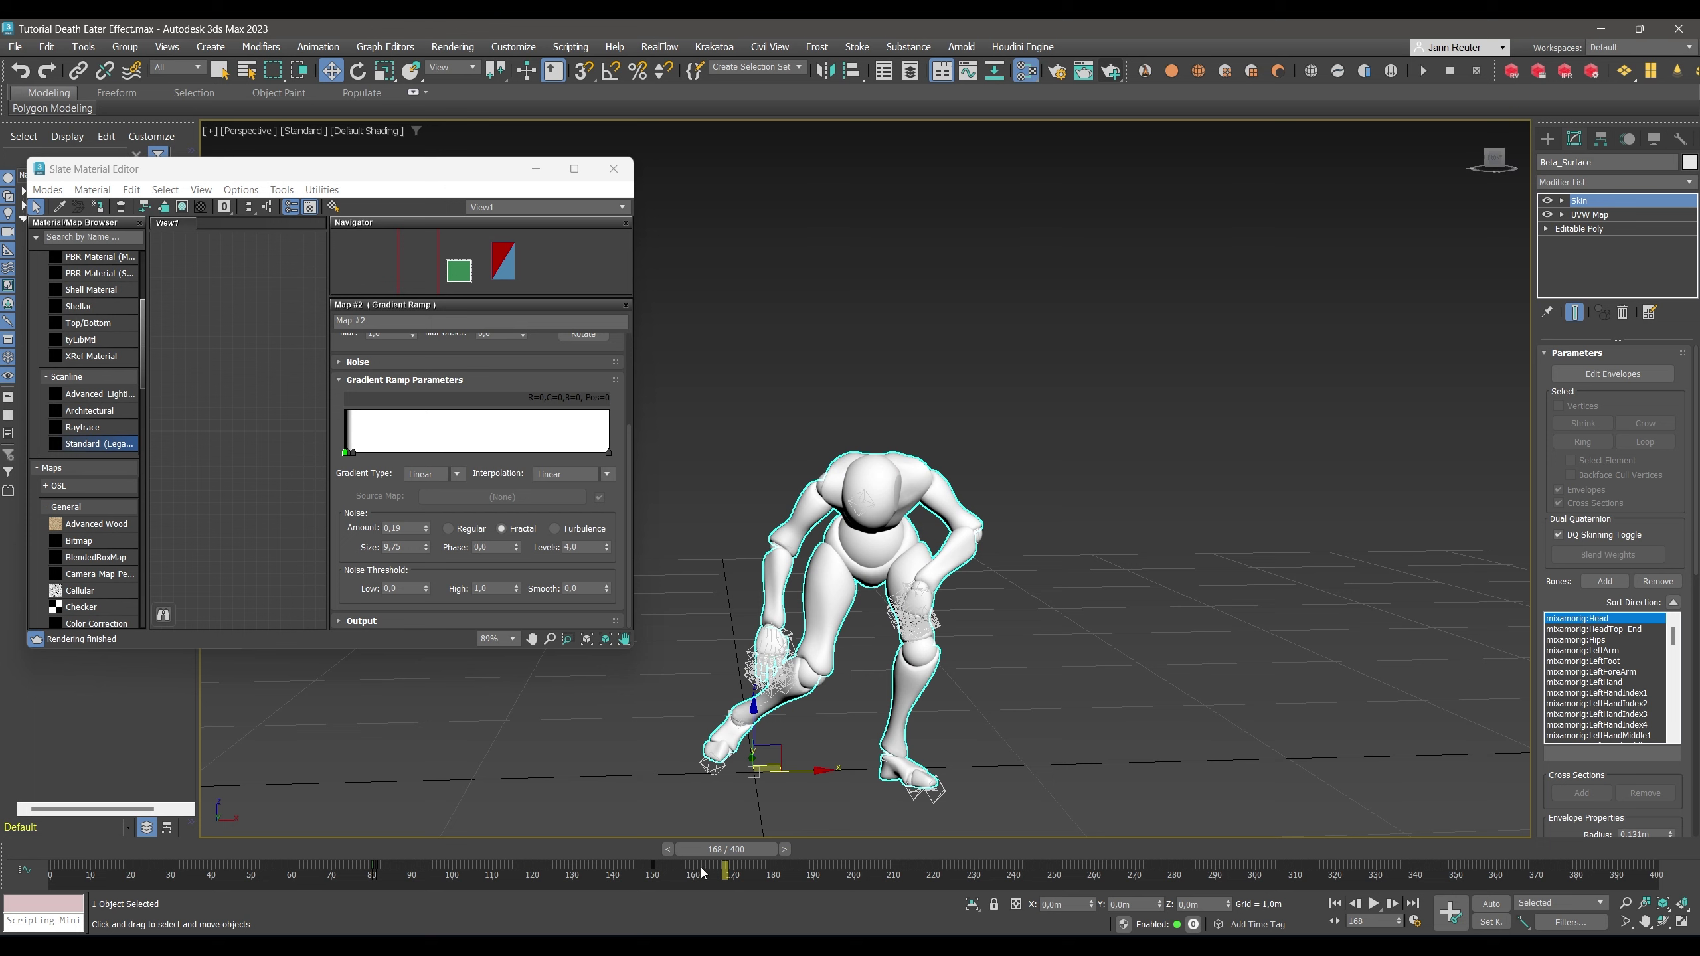
{"action": "left_click_drag", "start_coordinate": [730, 864], "coordinate": [596, 828]}
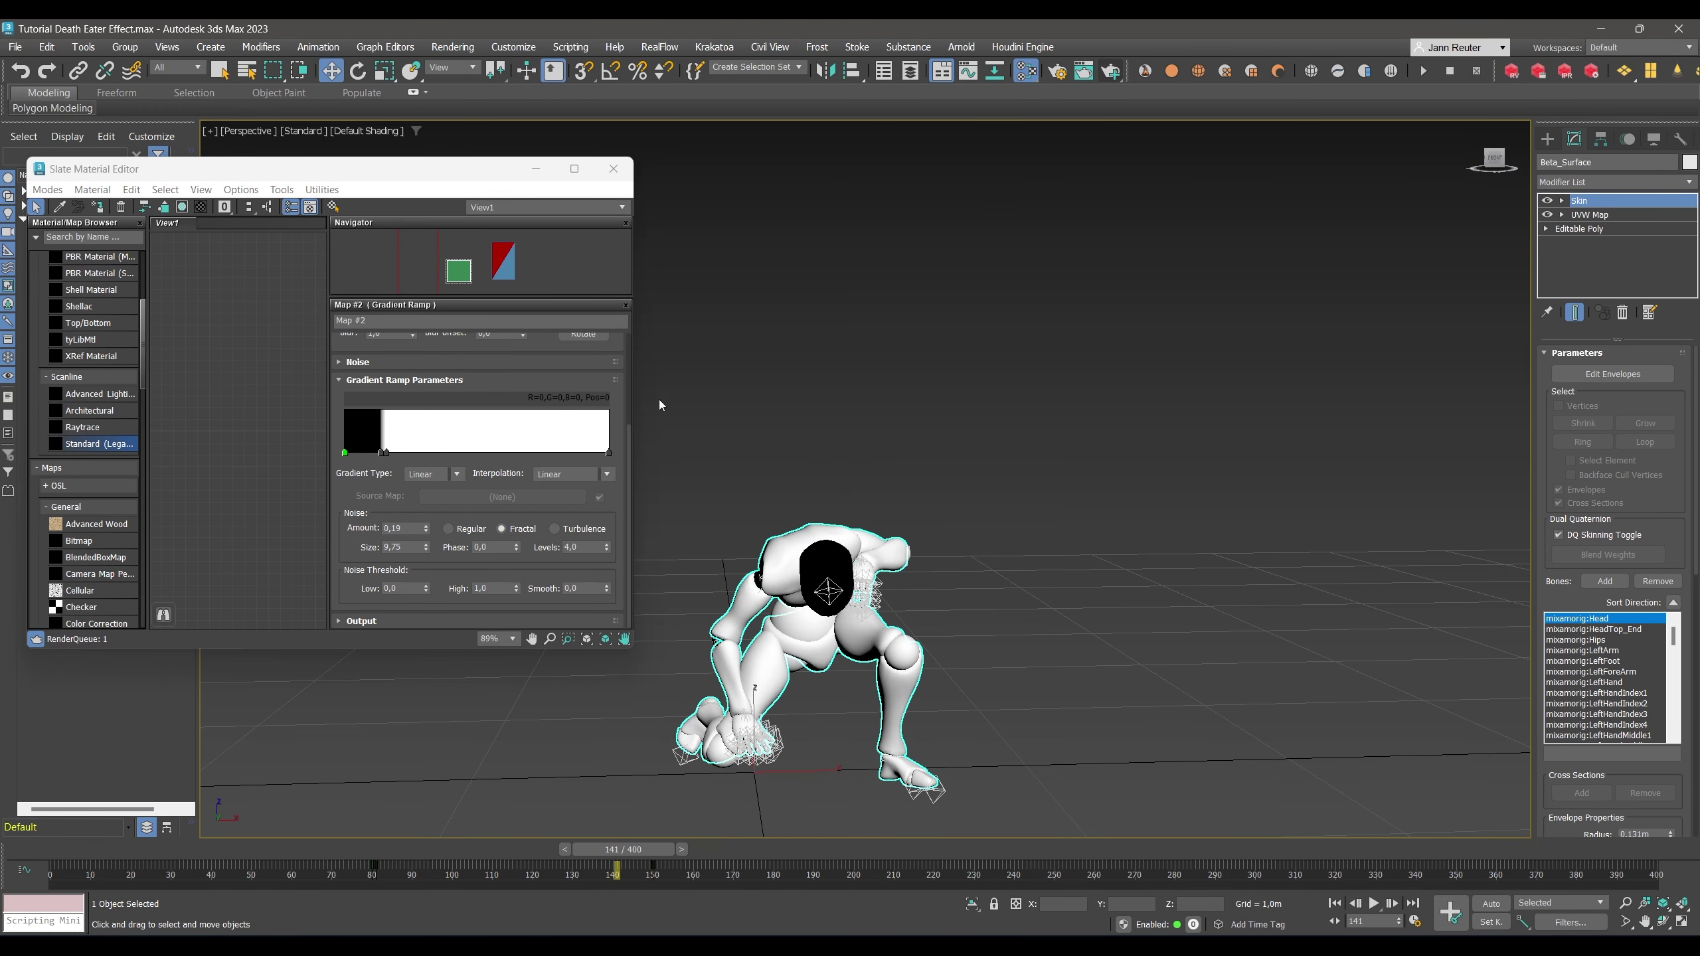
{"action": "left_click", "coordinate": [613, 168]}
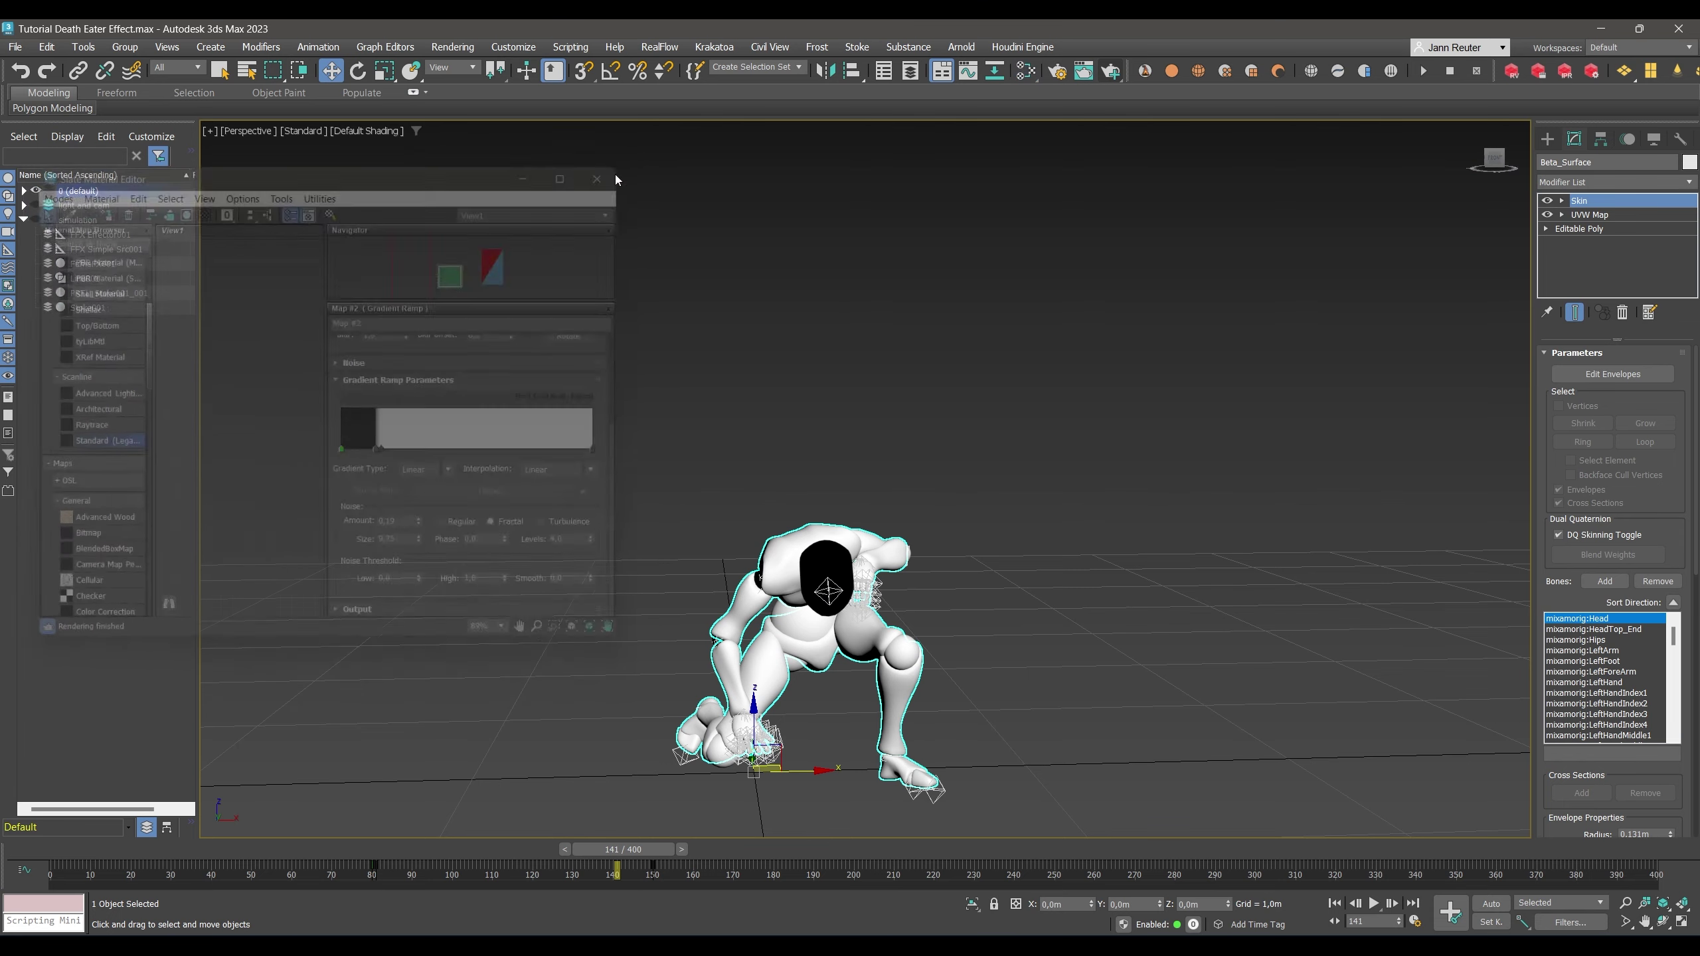
Unhide and expand the light and cam layer, and select the PRTSurface_Multi2_001 object.
{"action": "left_click", "coordinate": [36, 220]}
{"action": "left_click", "coordinate": [35, 221]}
{"action": "left_click", "coordinate": [37, 205]}
{"action": "left_click", "coordinate": [23, 206]}
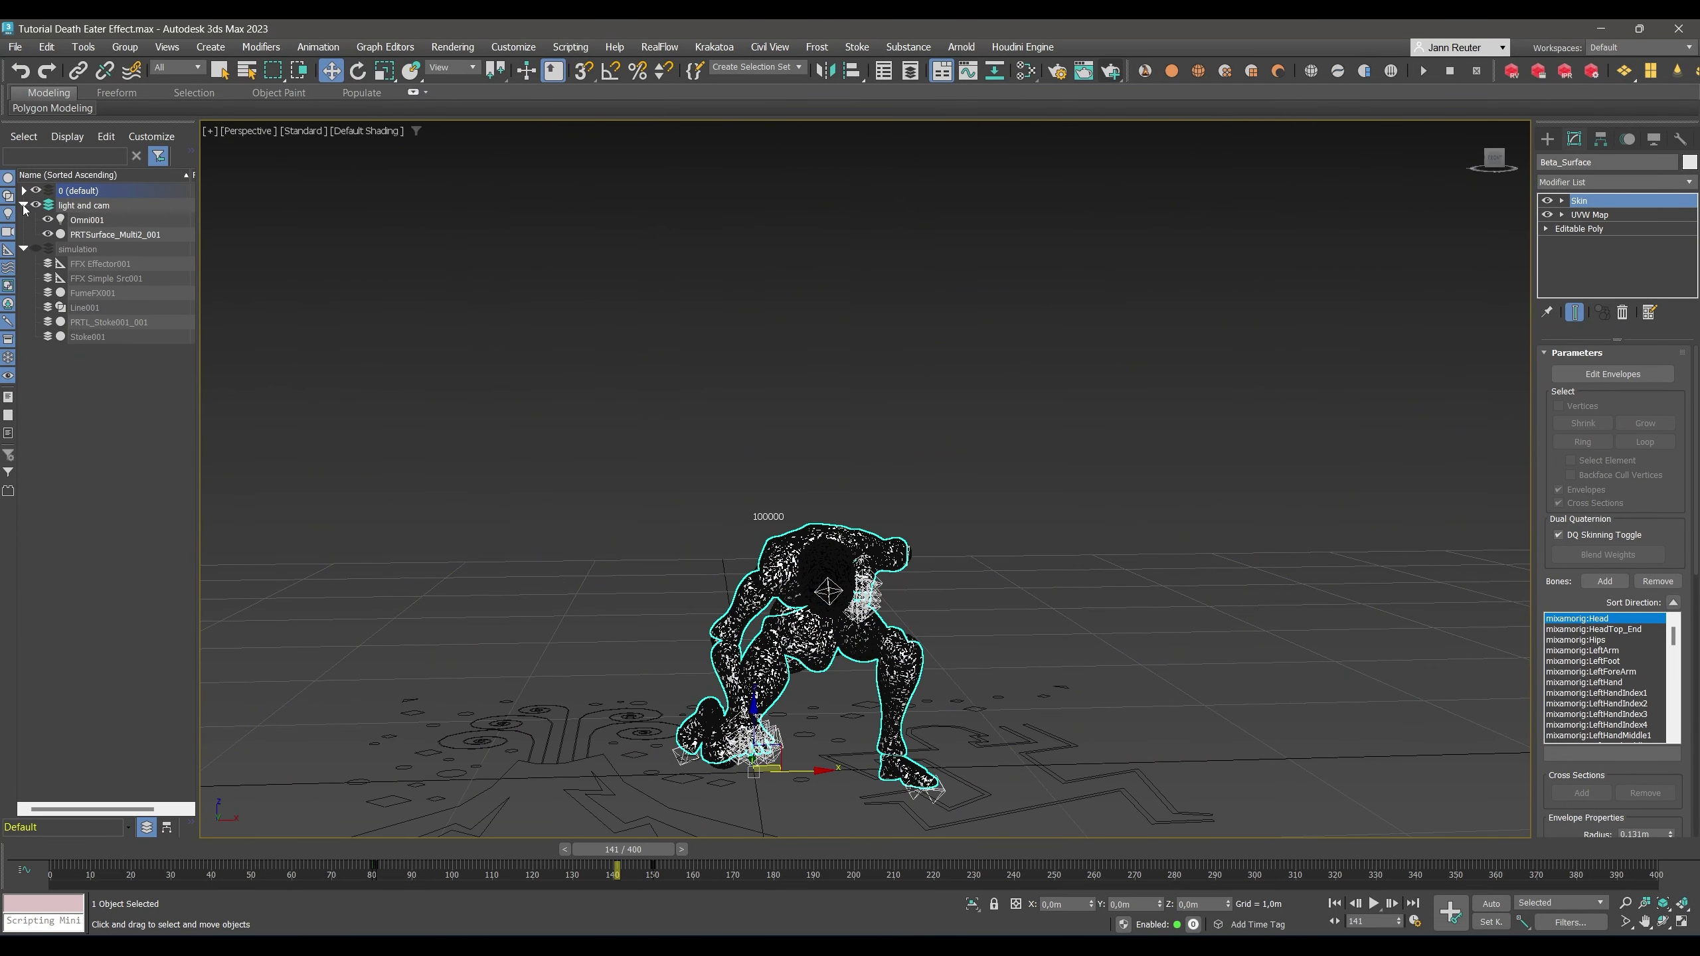
{"action": "left_click", "coordinate": [79, 233]}
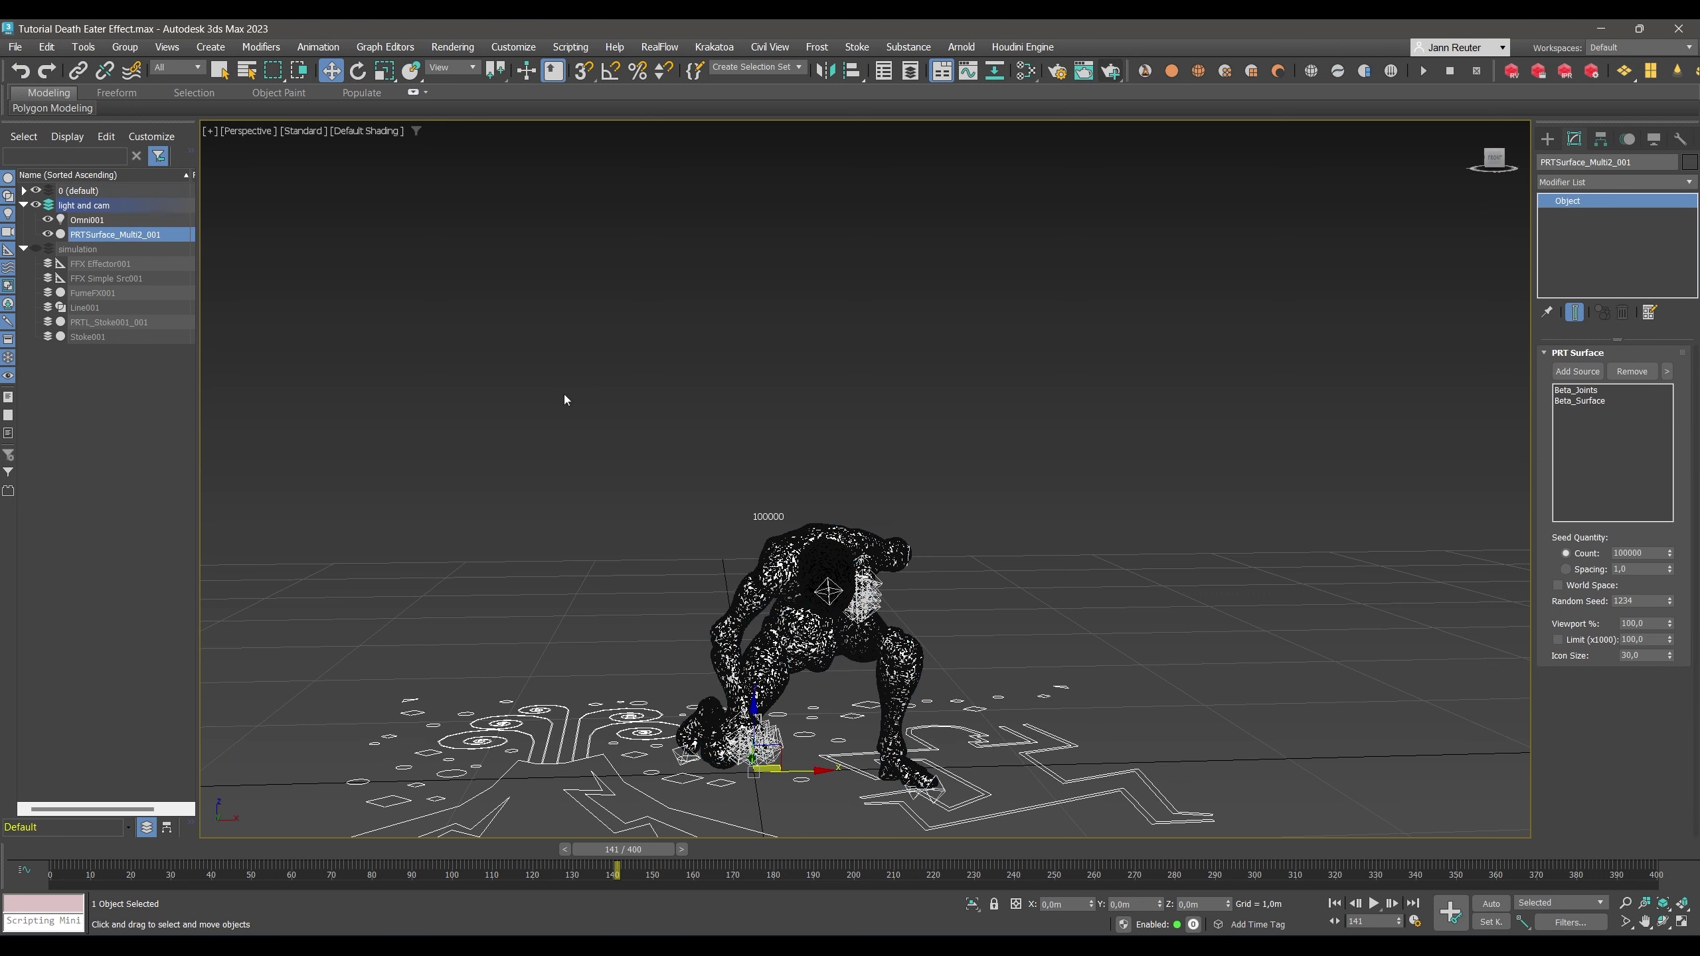
Add a MagmaModifier to the PRT Surface and create an InputTexmap node in its flow.
{"action": "scroll", "coordinate": [820, 620], "scroll_direction": "down", "scroll_amount": 5}
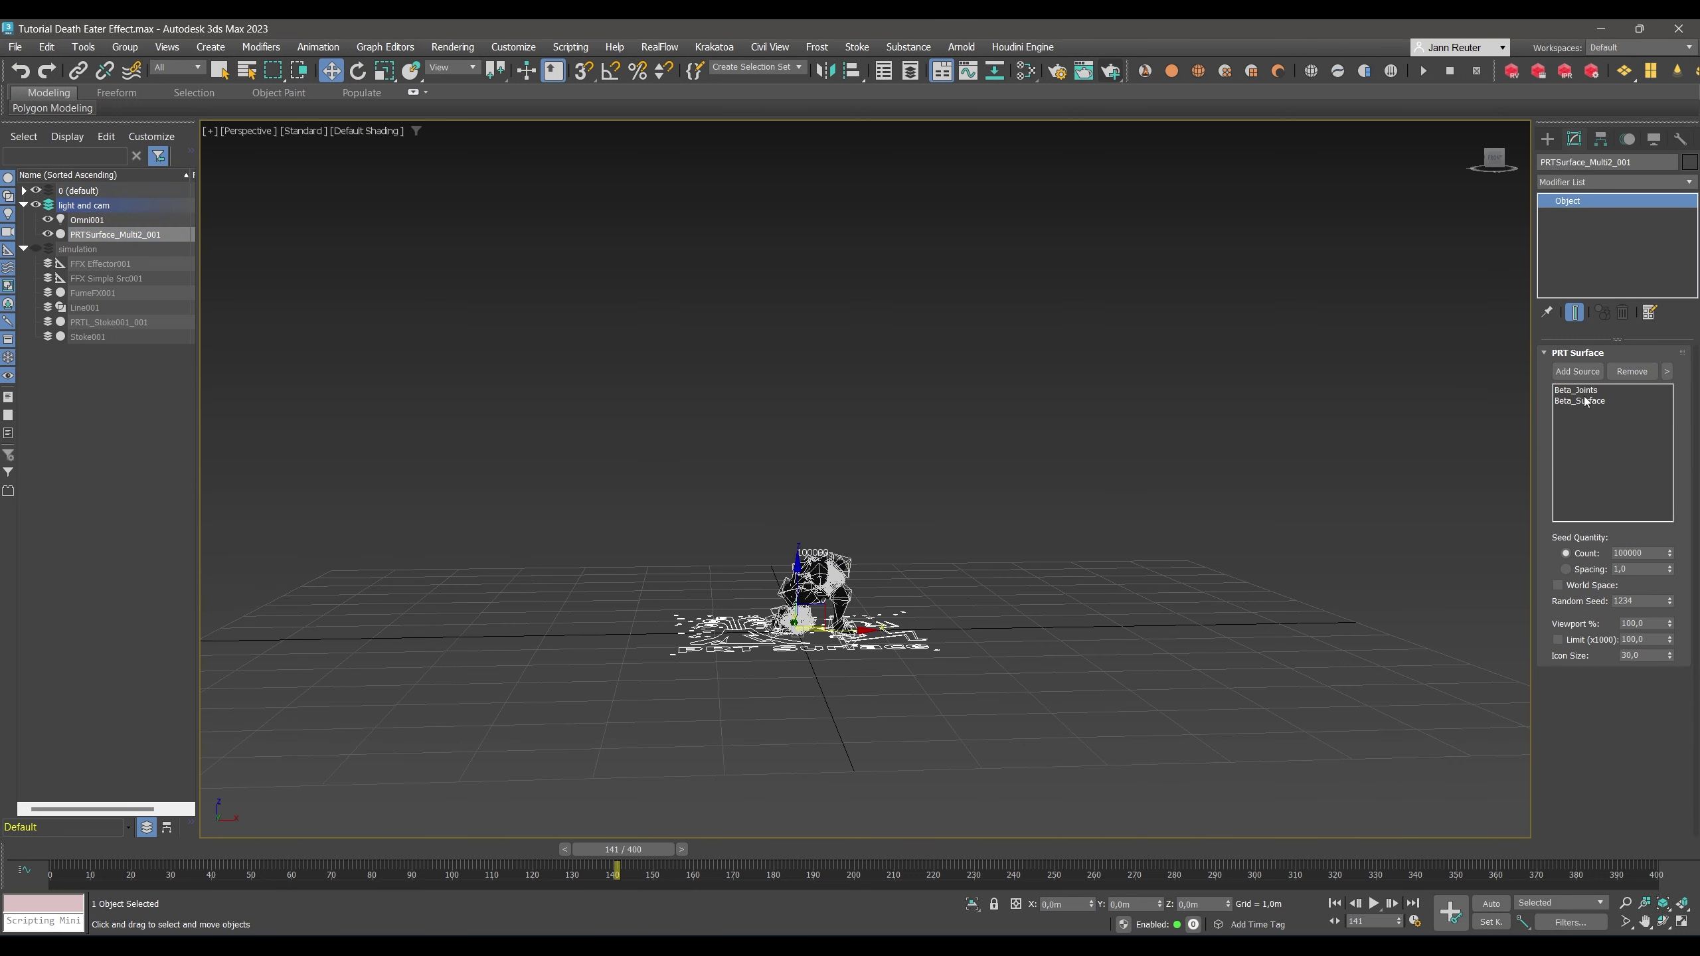
{"action": "left_click", "coordinate": [1672, 183]}
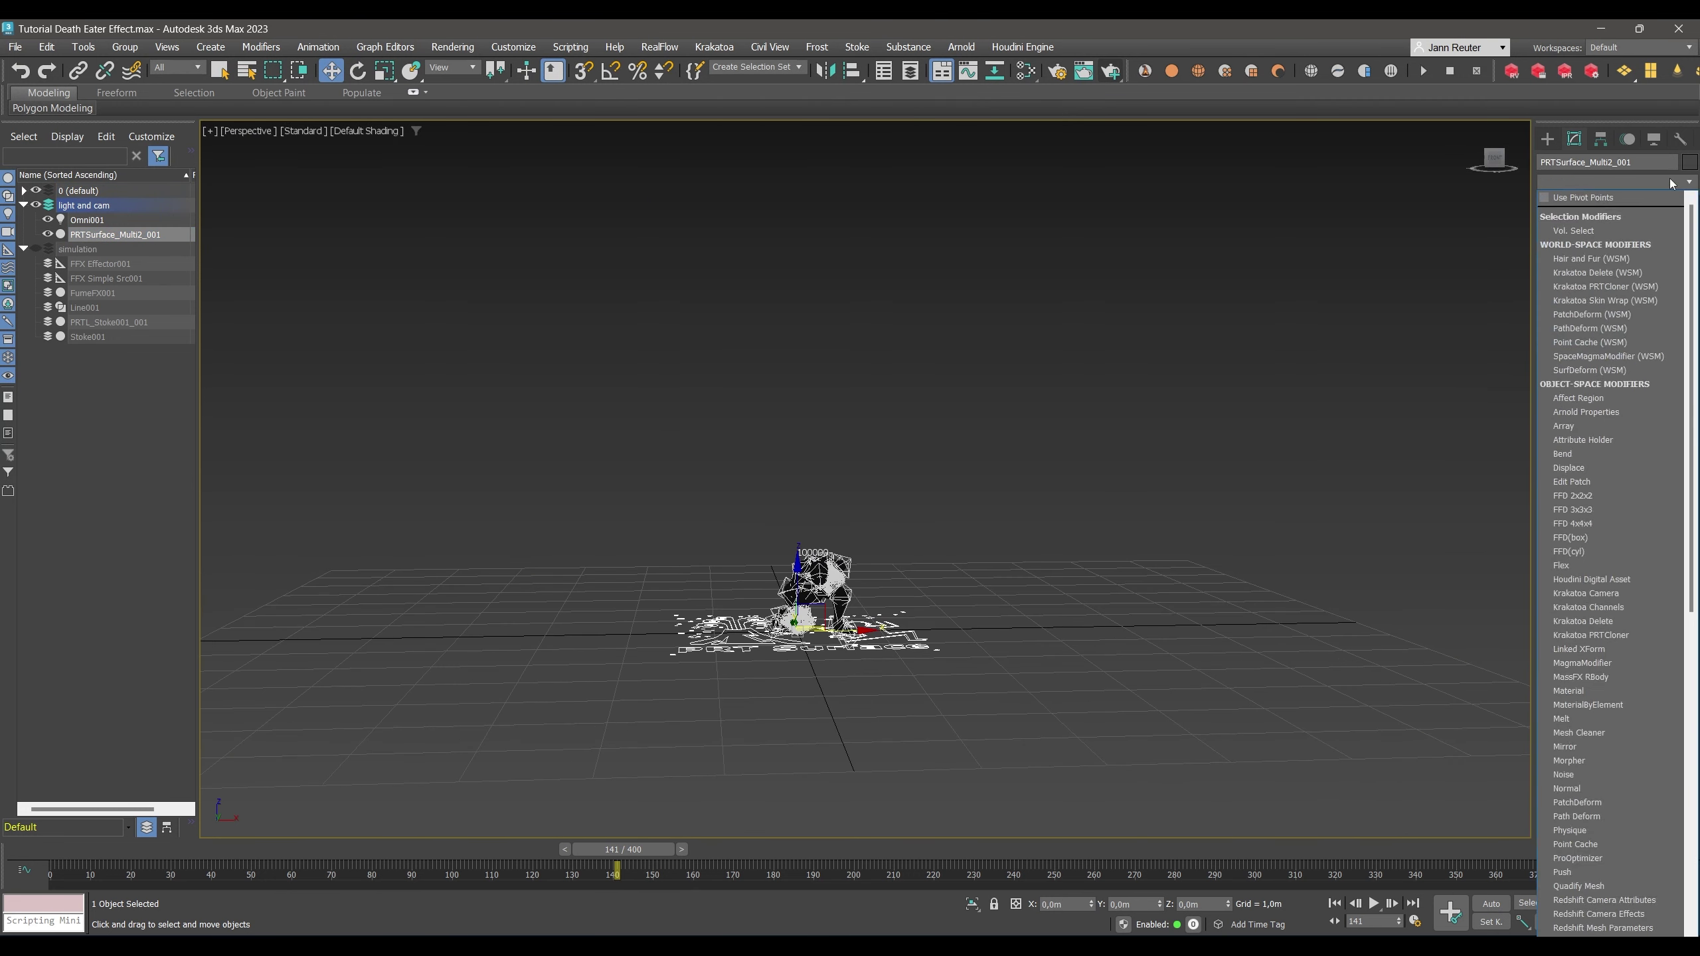
{"action": "left_click", "coordinate": [1634, 660]}
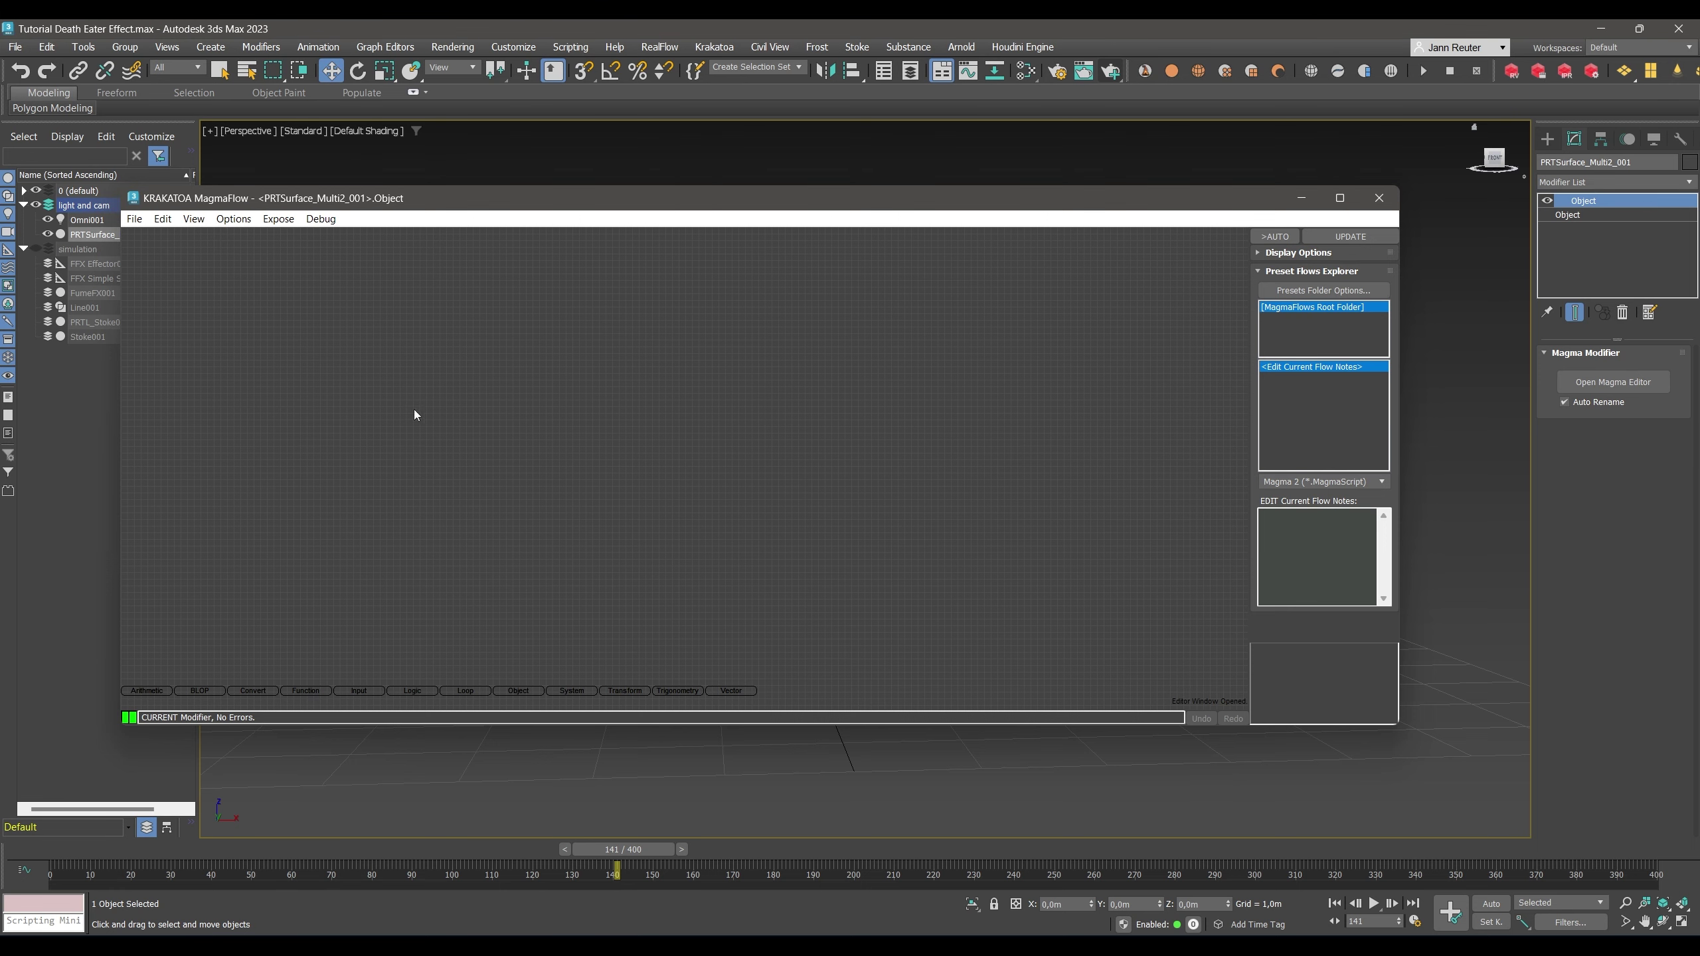
{"action": "right_click", "coordinate": [729, 413]}
{"action": "left_click", "coordinate": [769, 523]}
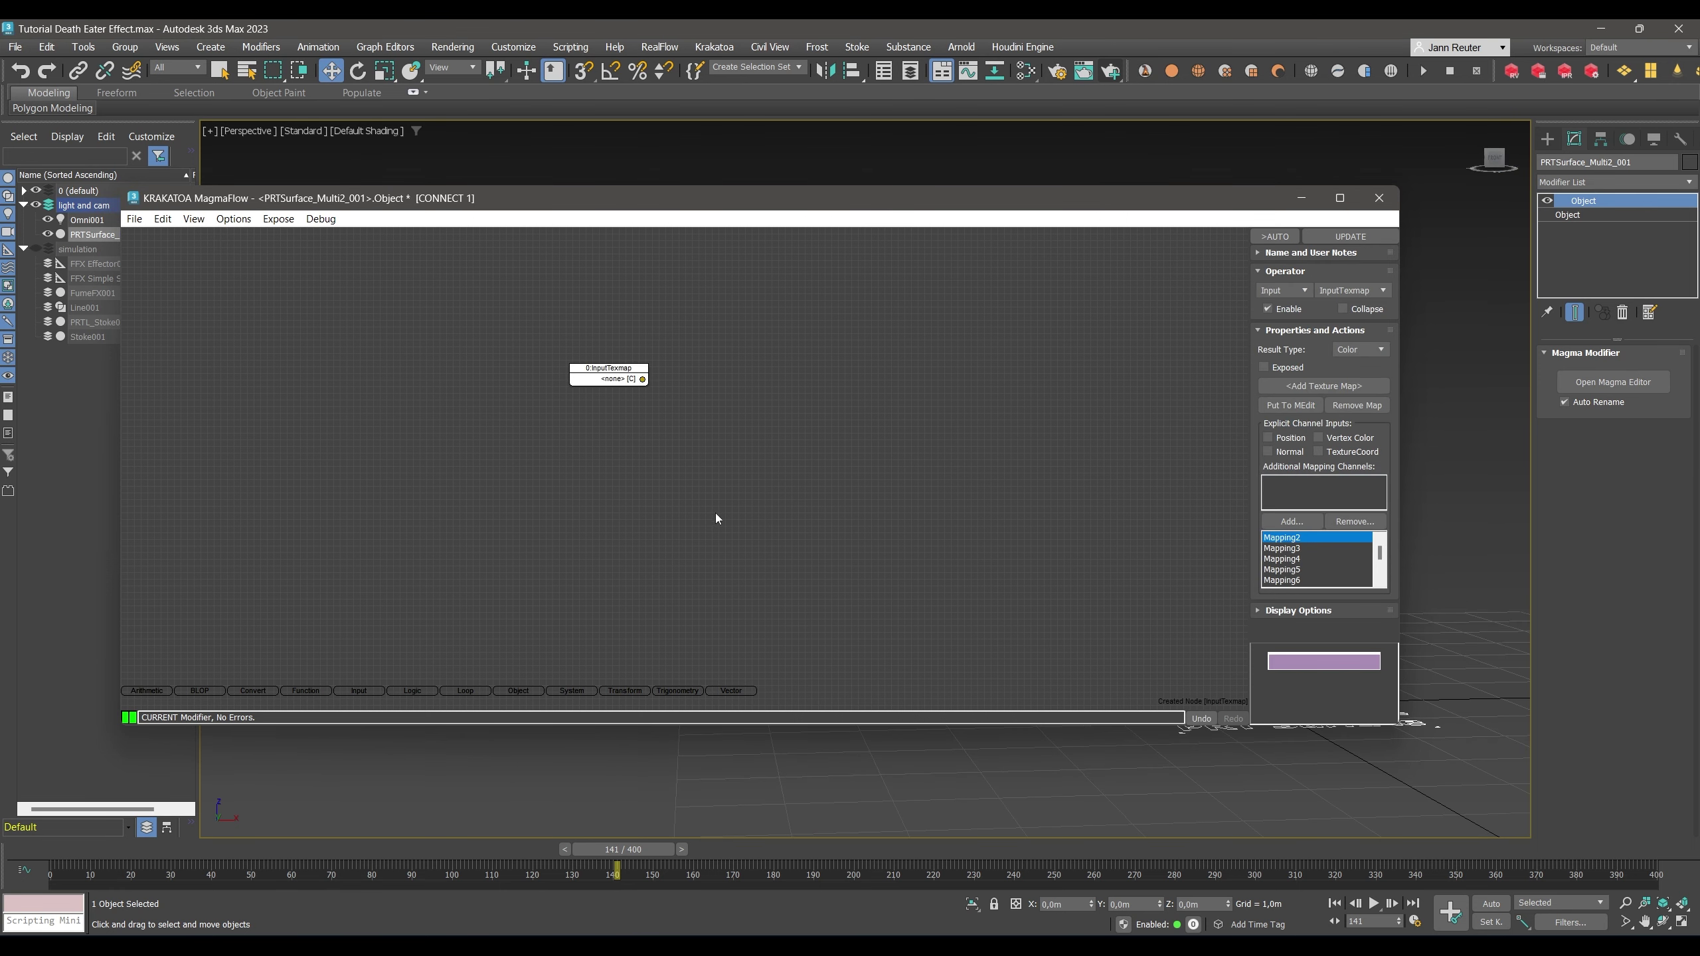
Assign the scene's Map #2 Gradient Ramp to the InputTexmap node as an instance.
{"action": "left_click", "coordinate": [1285, 388]}
{"action": "left_click", "coordinate": [683, 303]}
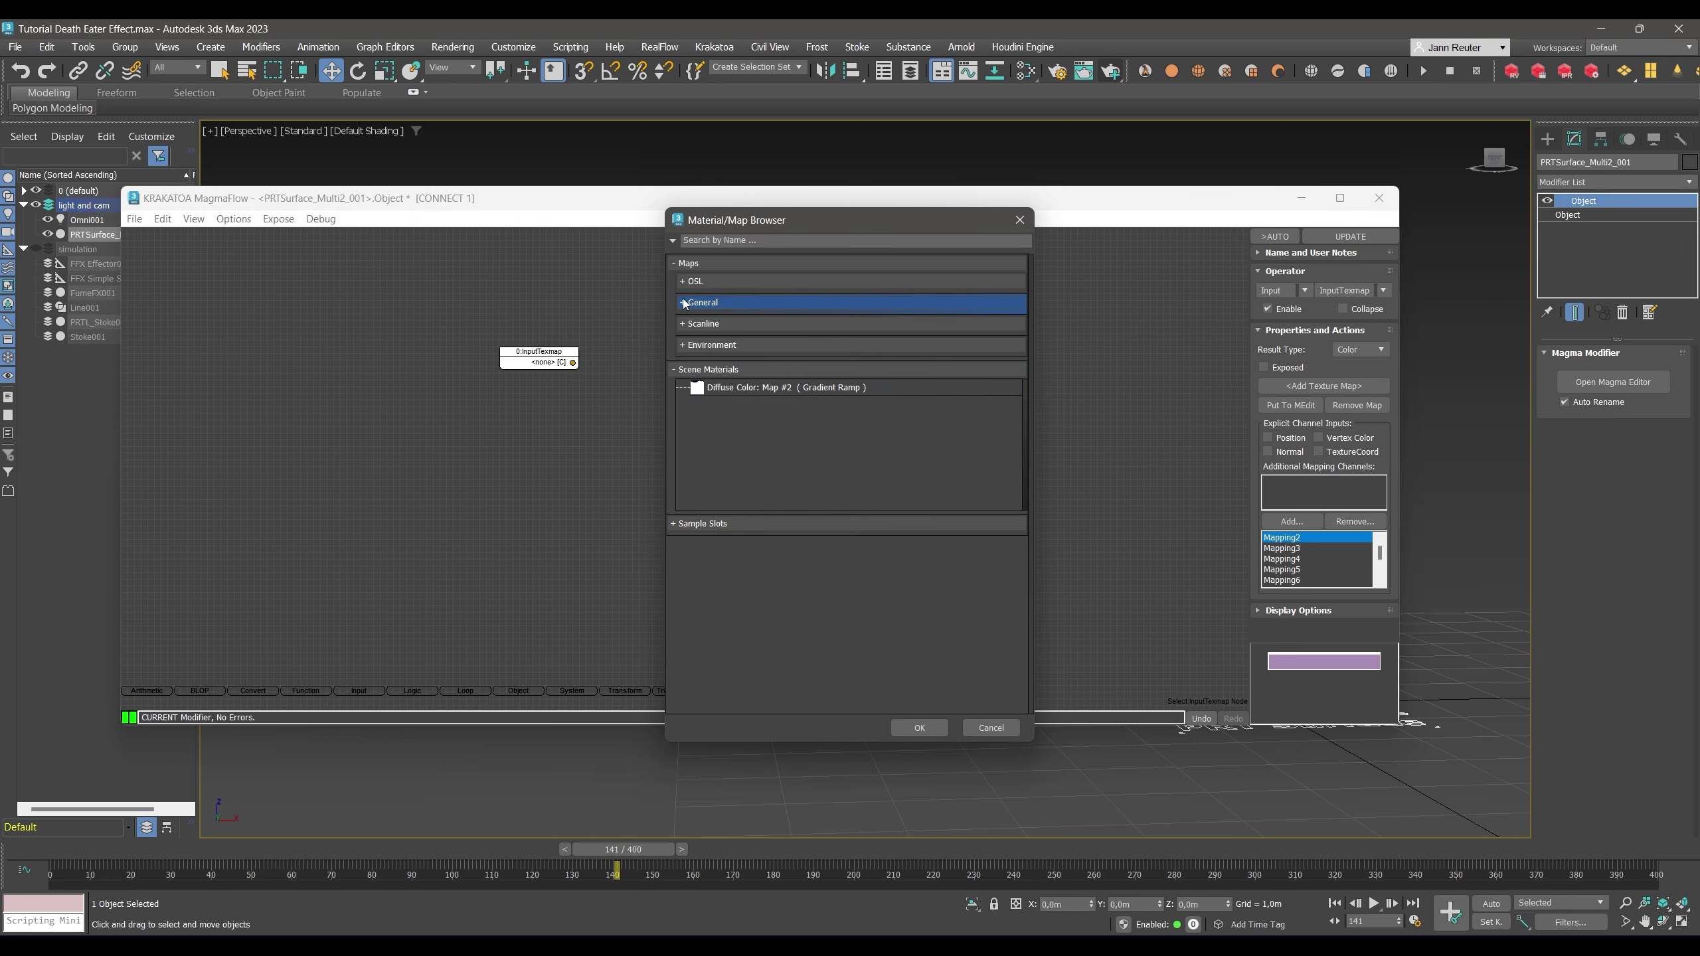
{"action": "left_click", "coordinate": [763, 392]}
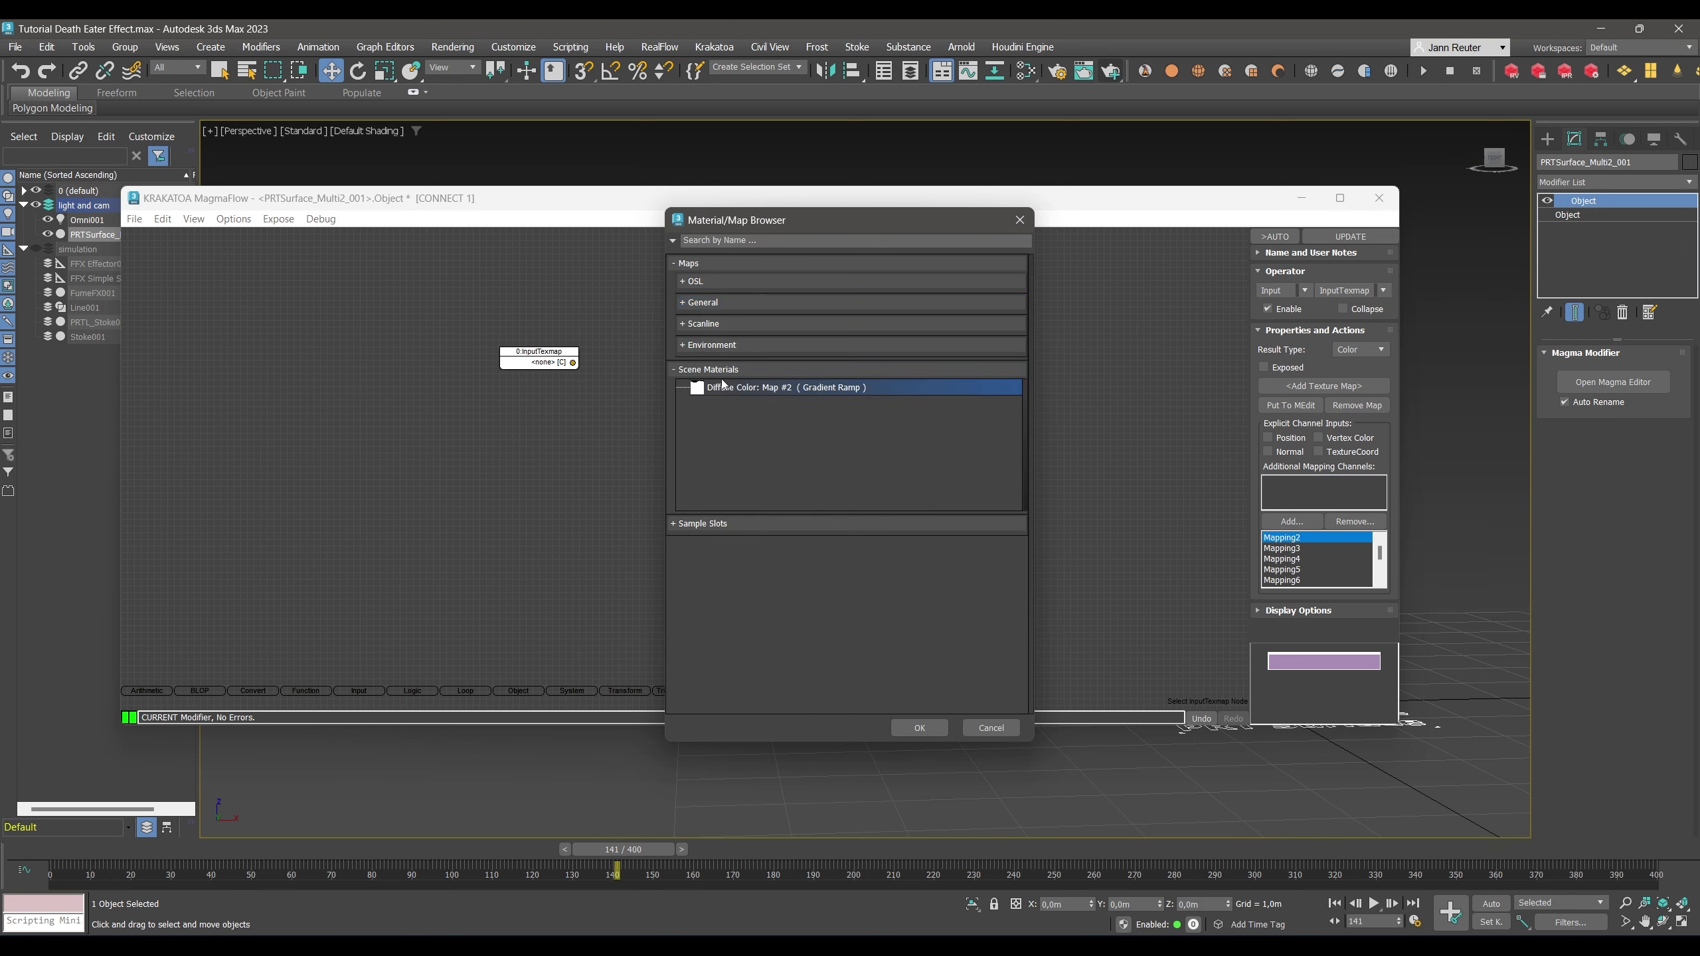
{"action": "left_click", "coordinate": [920, 728]}
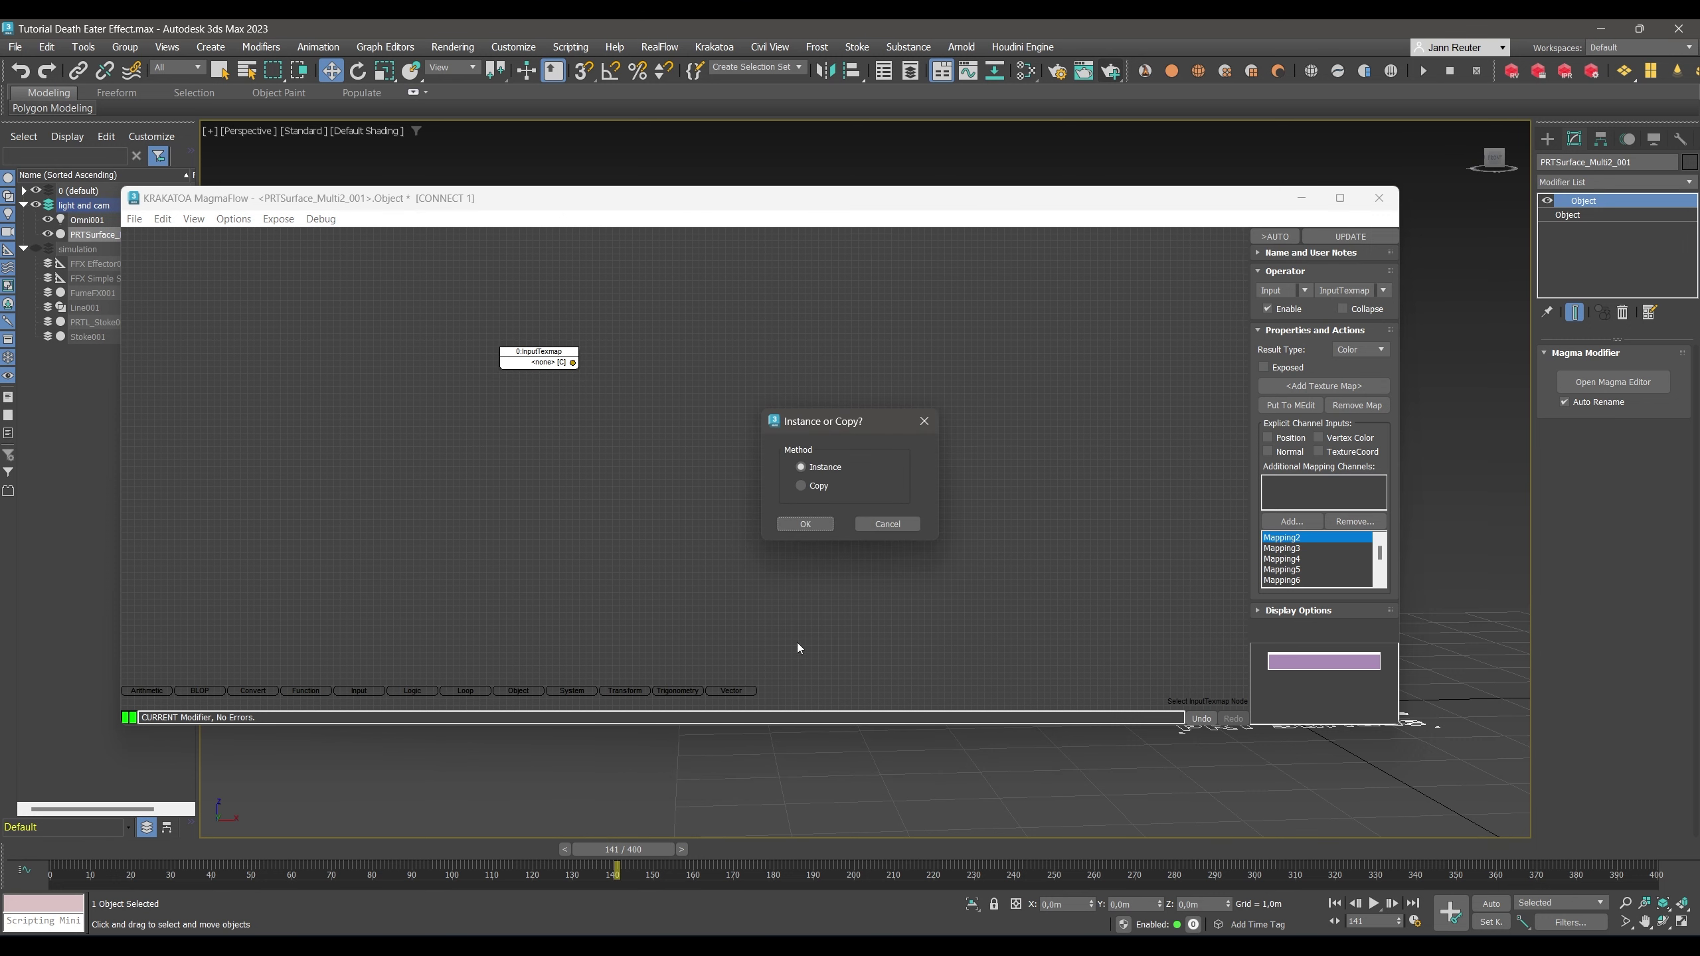
{"action": "left_click", "coordinate": [806, 526]}
Feed the InputTexmap into a Breakout node and connect its X value to an Output node for the Density channel.
{"action": "left_click_drag", "start_coordinate": [573, 363], "coordinate": [626, 394]}
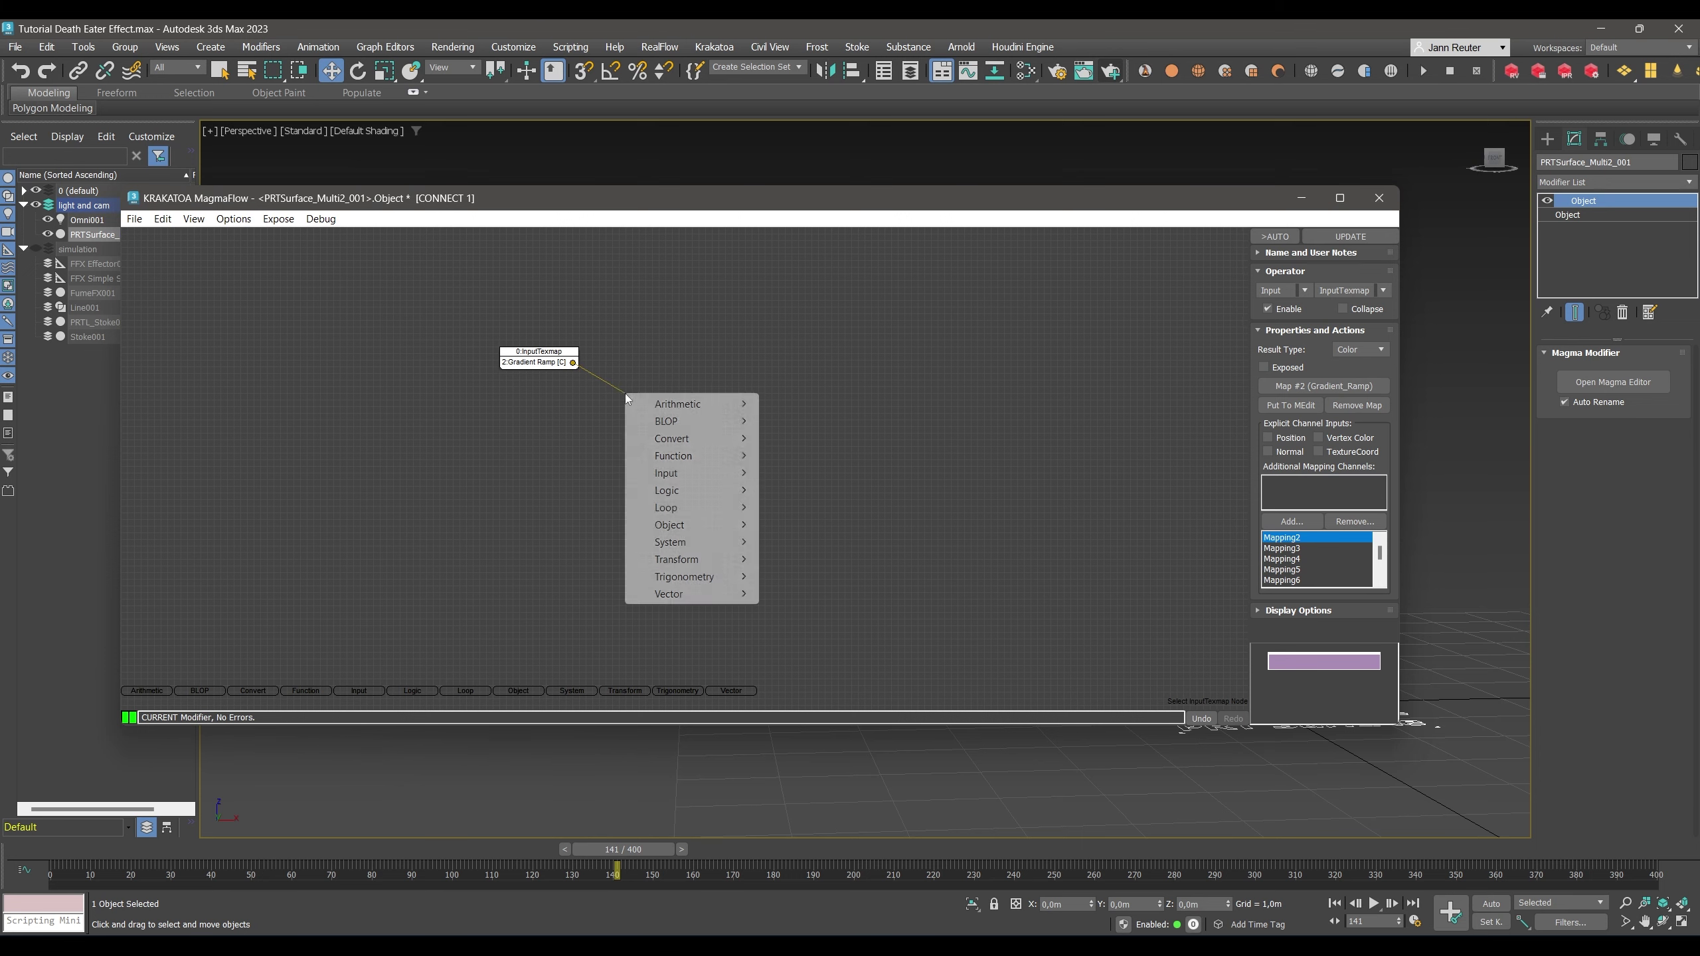
{"action": "mouse_move", "coordinate": [683, 440]}
{"action": "left_click", "coordinate": [804, 455]}
{"action": "left_click_drag", "start_coordinate": [857, 459], "coordinate": [1067, 304]}
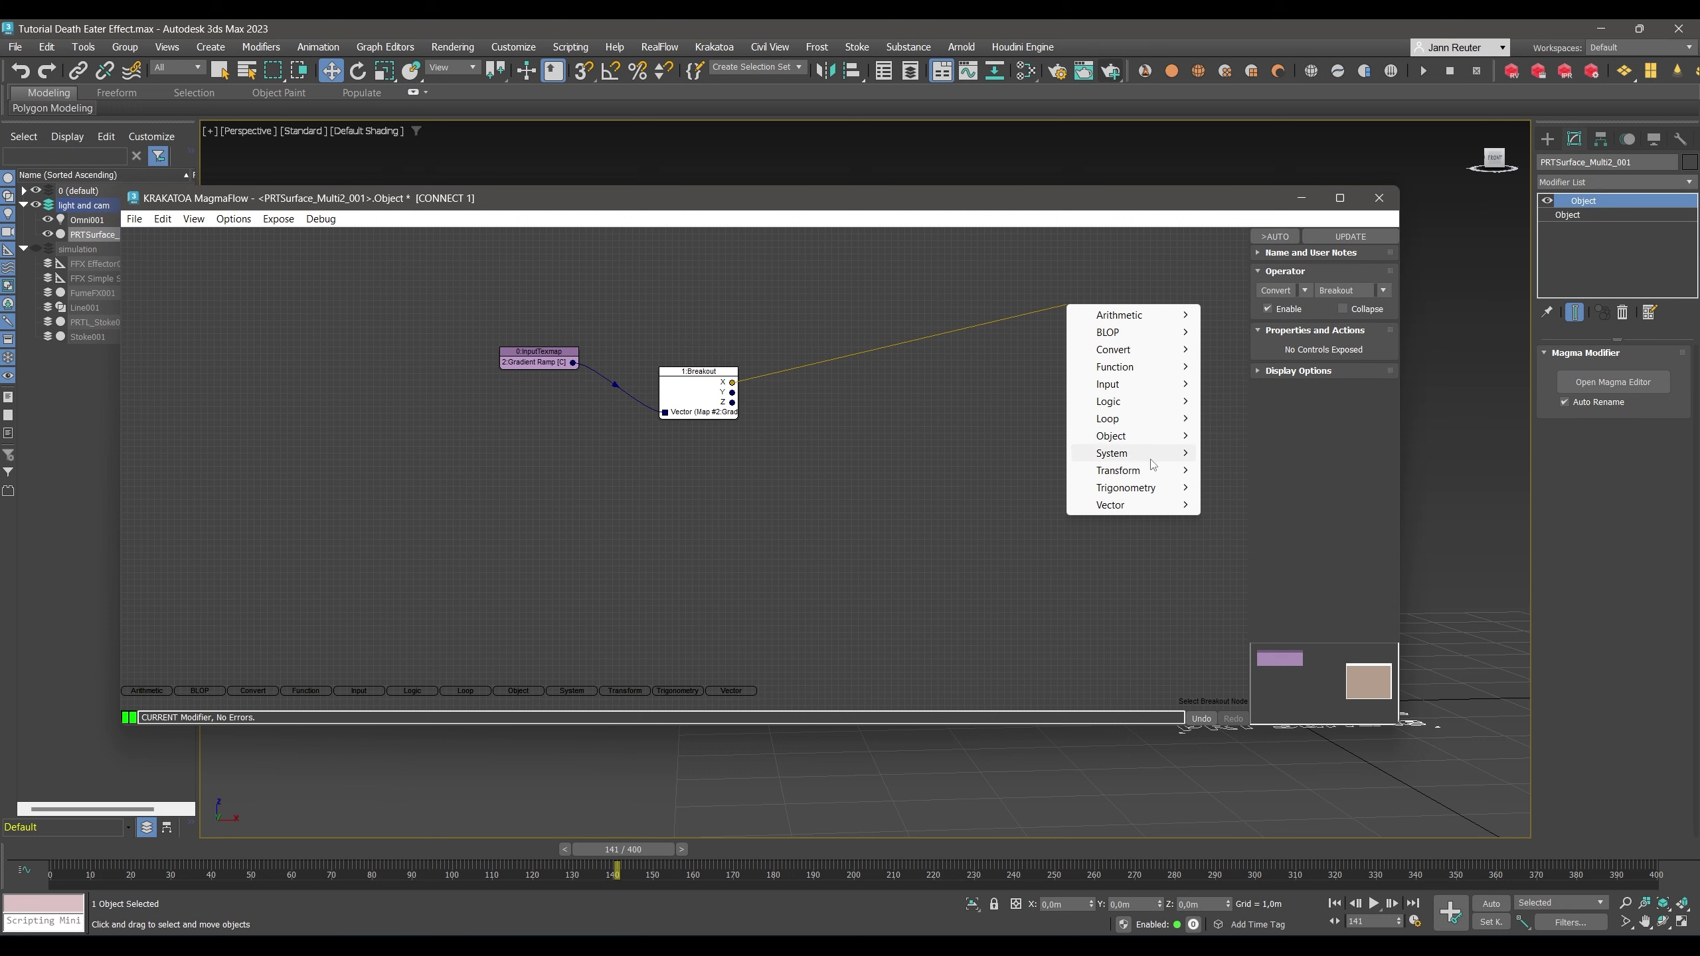
{"action": "mouse_move", "coordinate": [1153, 459]}
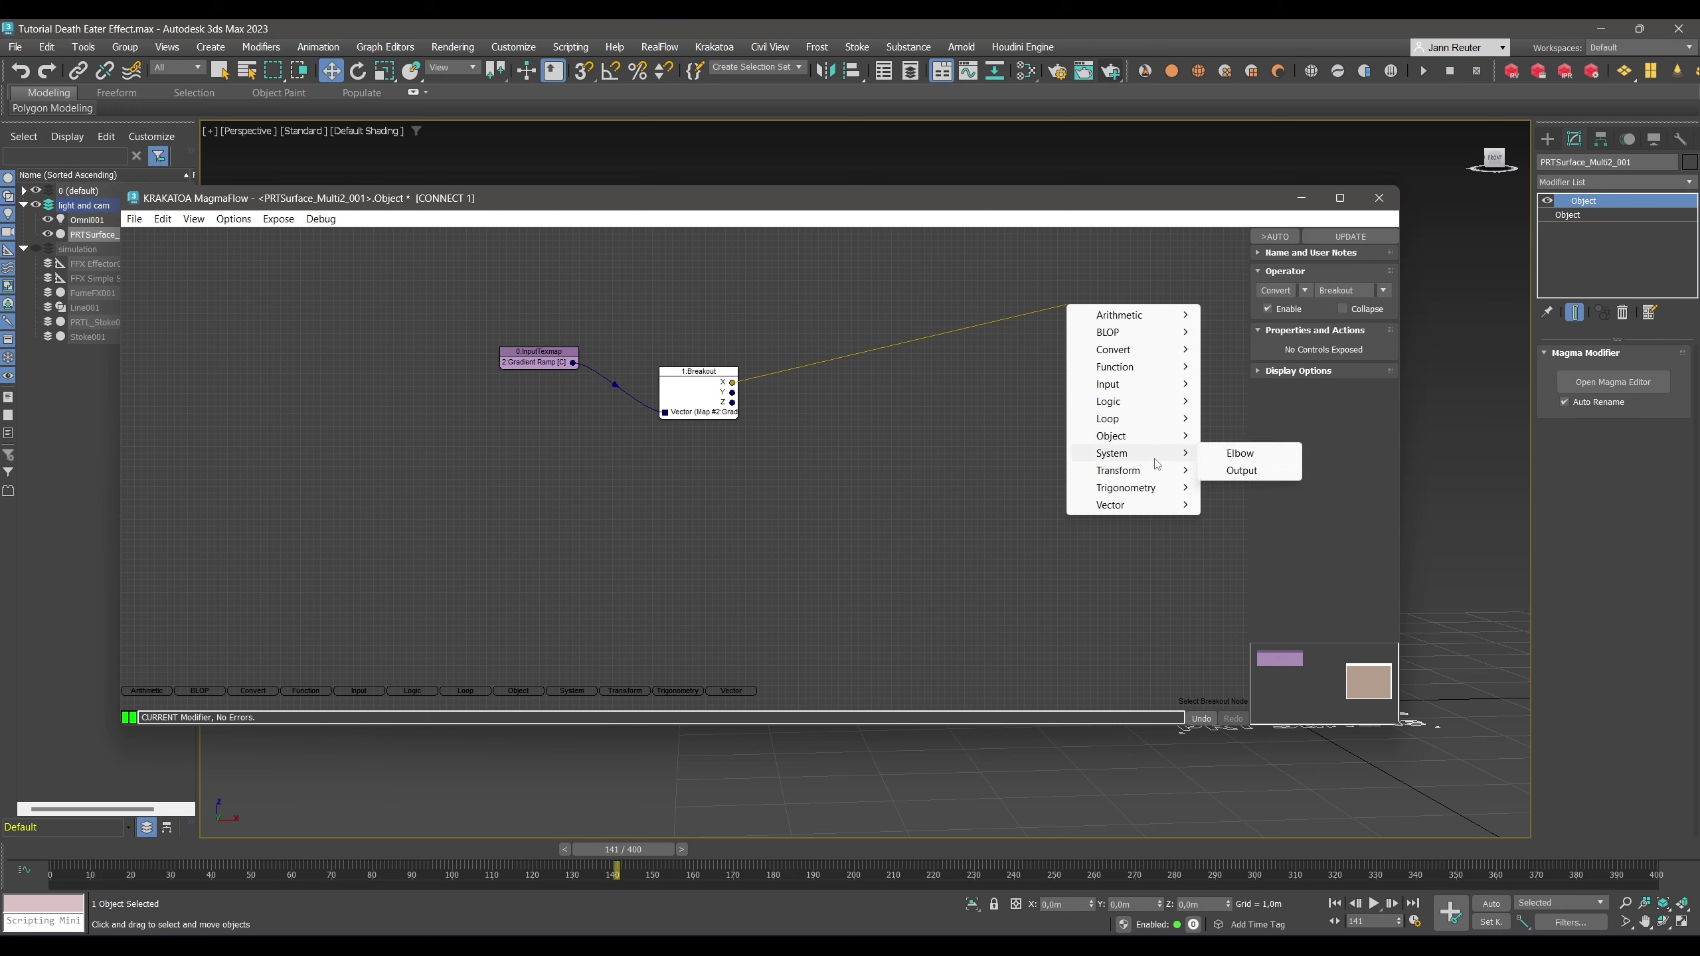
{"action": "left_click", "coordinate": [1242, 470]}
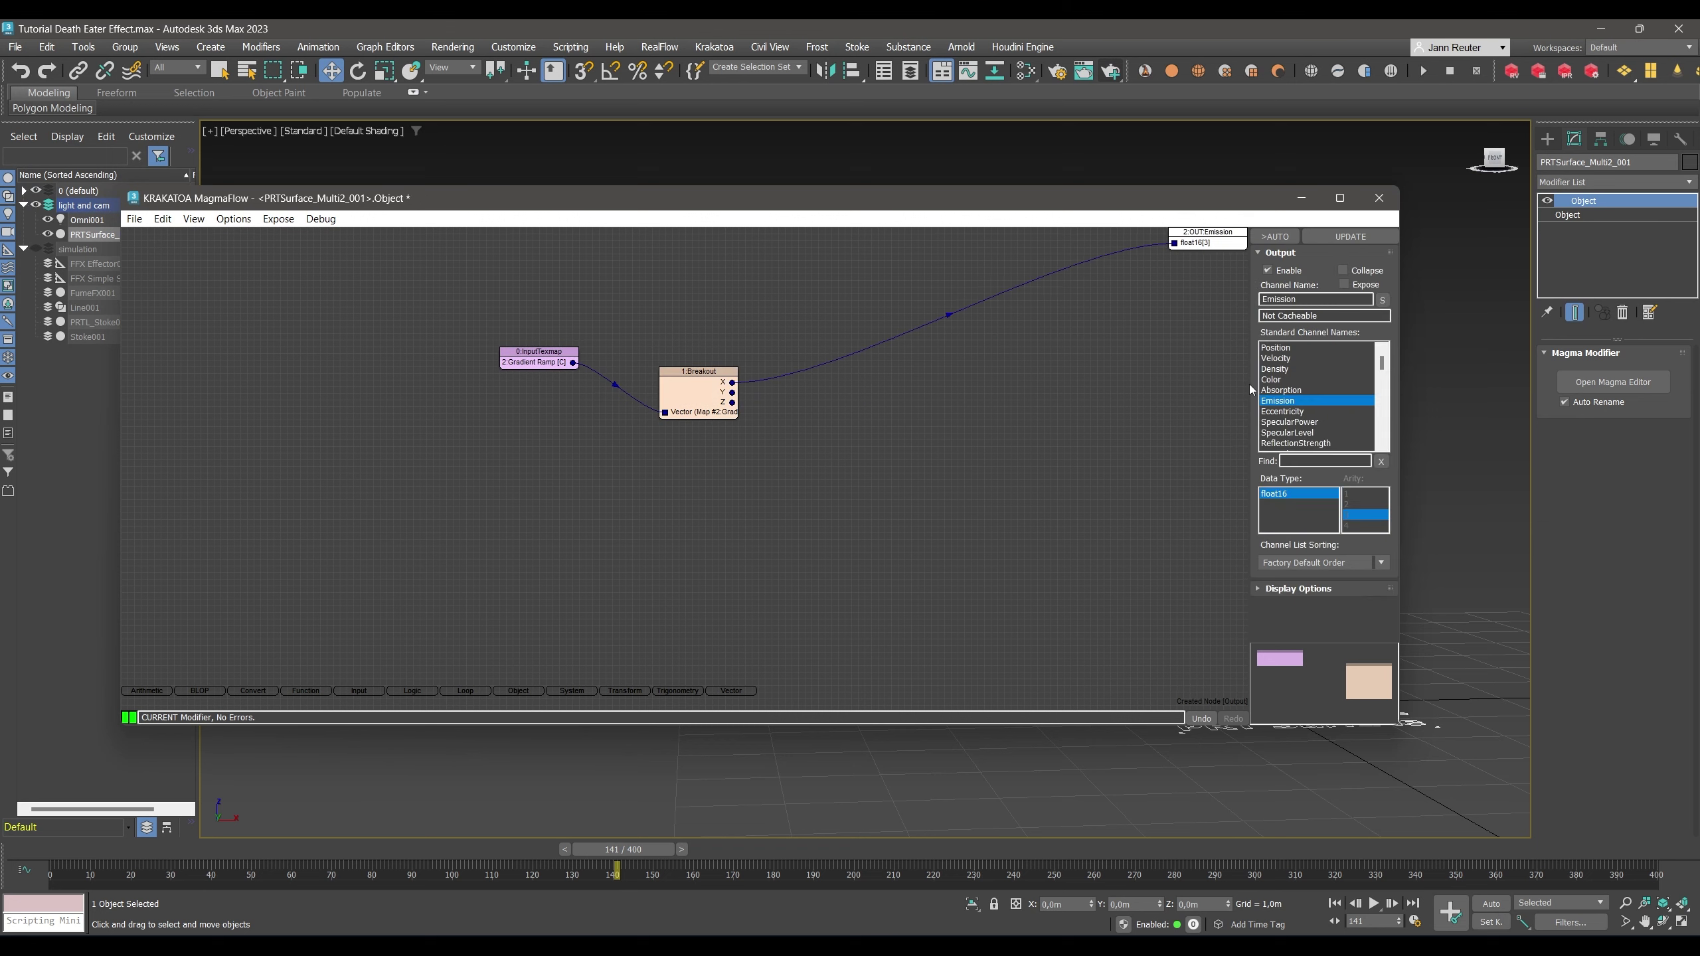
{"action": "left_click", "coordinate": [1283, 368]}
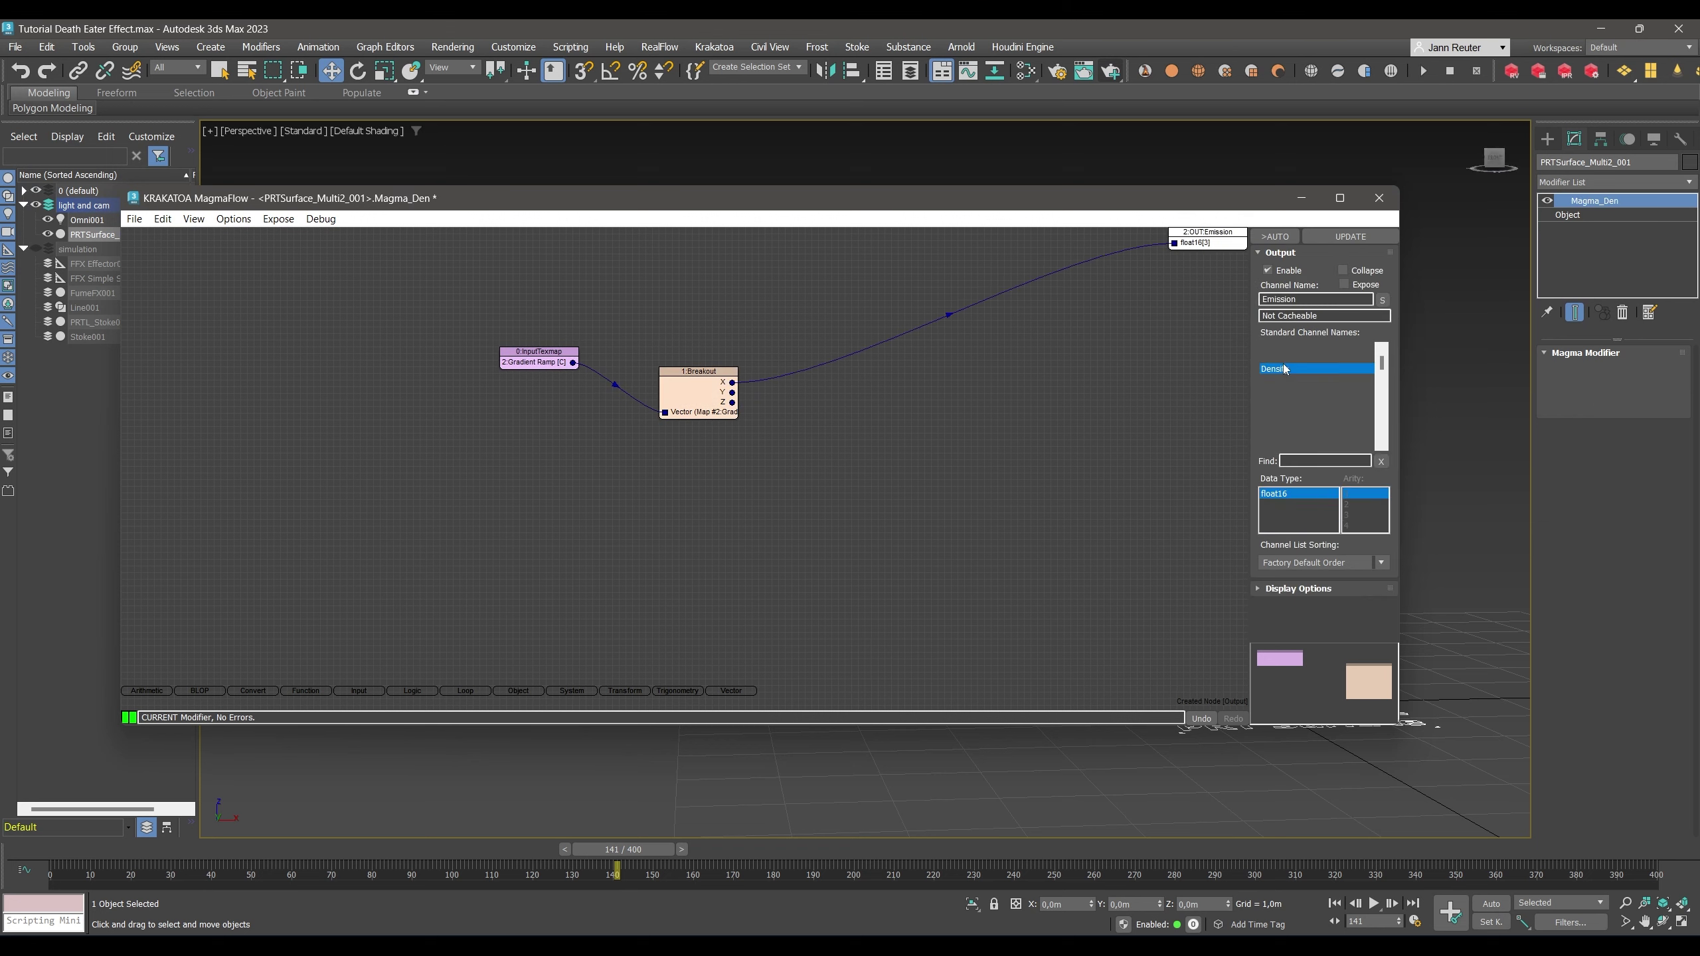
Compare the Breakout's X value in an Equal node and connect the result to a second Output node for the Selection channel.
{"action": "left_click_drag", "start_coordinate": [696, 388], "coordinate": [709, 328]}
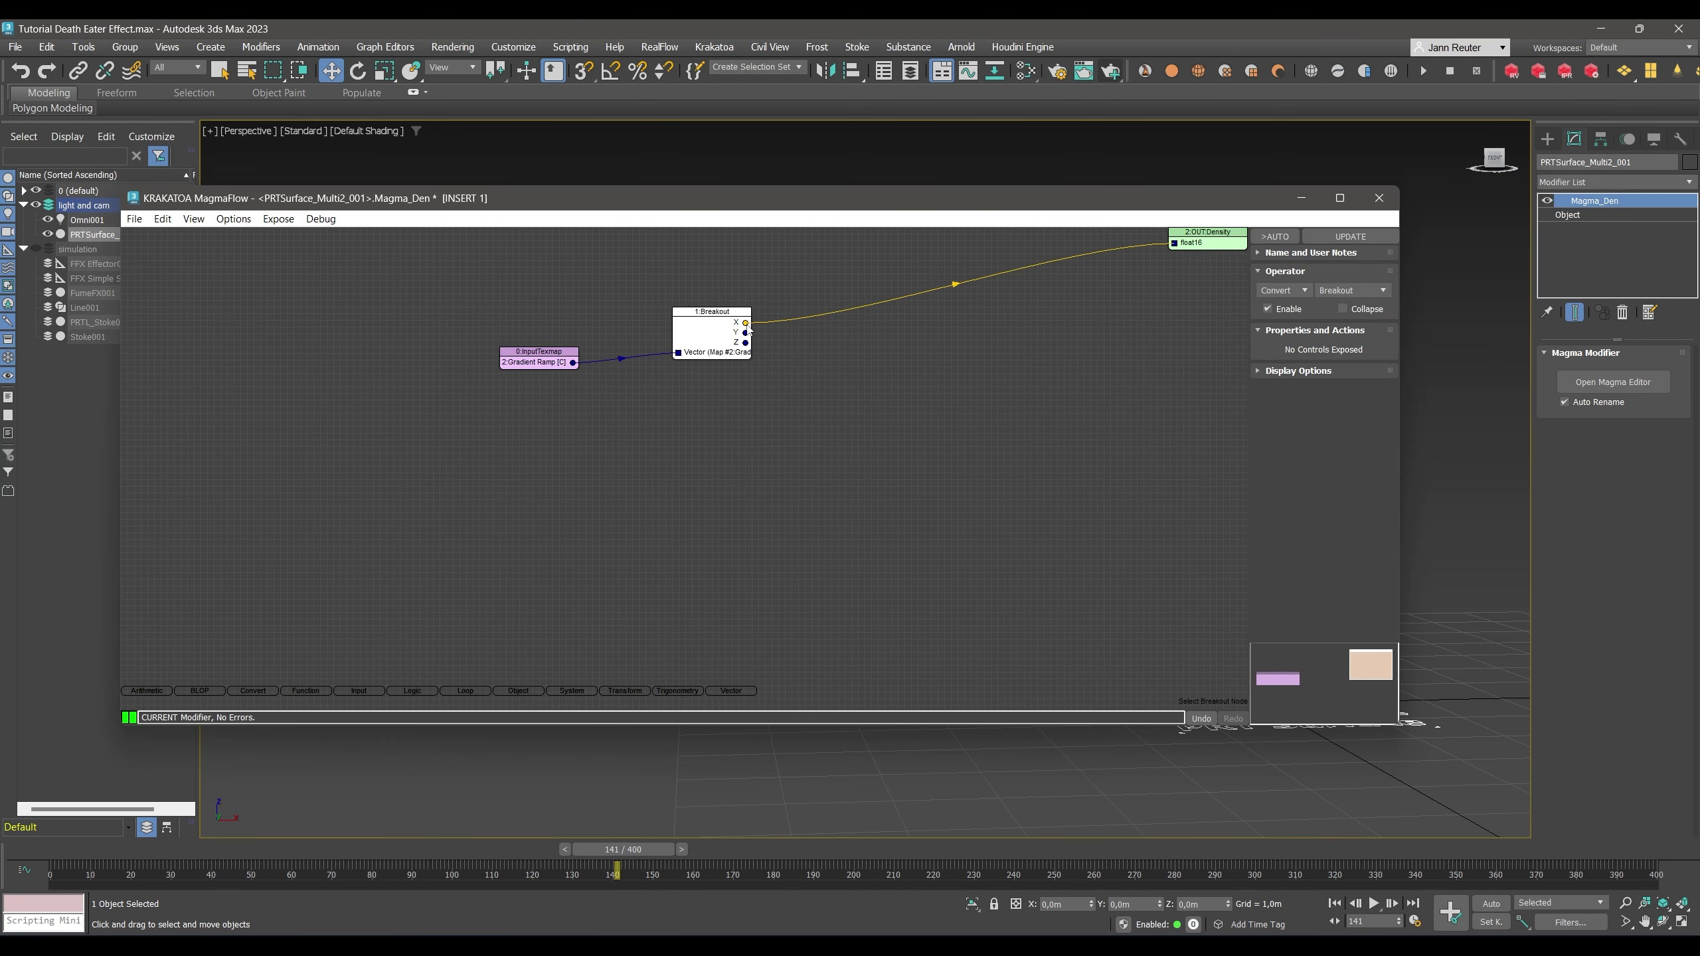
{"action": "left_click_drag", "start_coordinate": [812, 434], "coordinate": [811, 433]}
{"action": "mouse_move", "coordinate": [870, 528]}
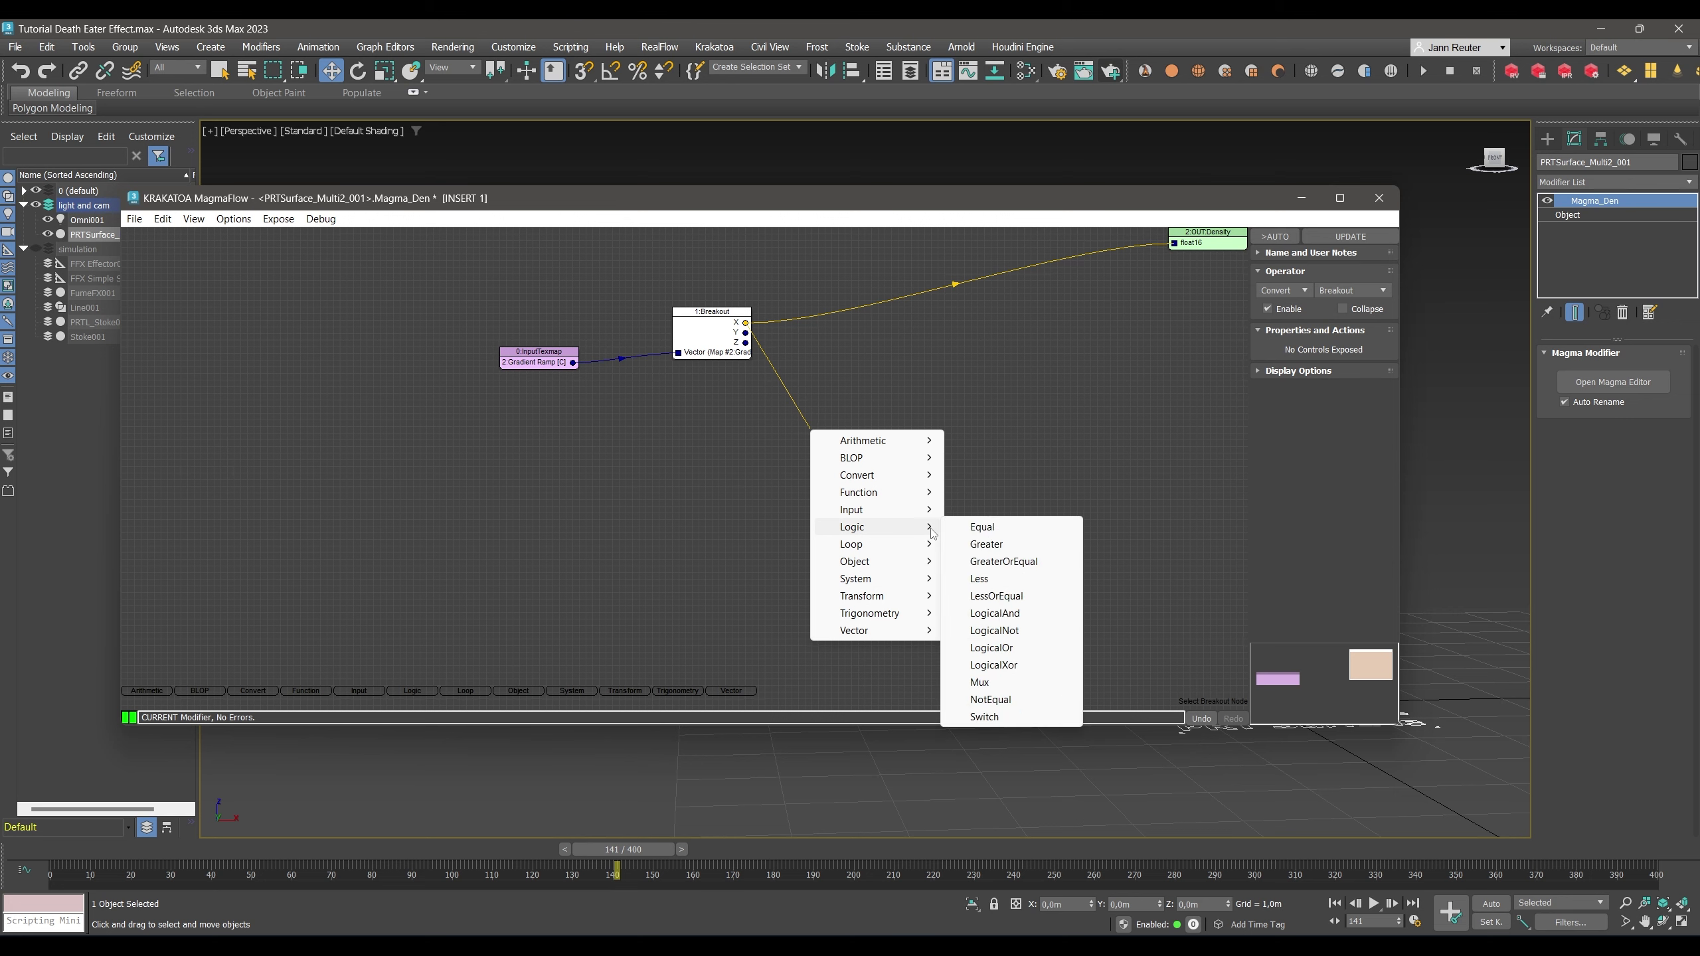
{"action": "left_click", "coordinate": [981, 527]}
{"action": "left_click_drag", "start_coordinate": [988, 527], "coordinate": [1034, 322]}
{"action": "mouse_move", "coordinate": [1080, 470]}
{"action": "left_click", "coordinate": [1229, 493]}
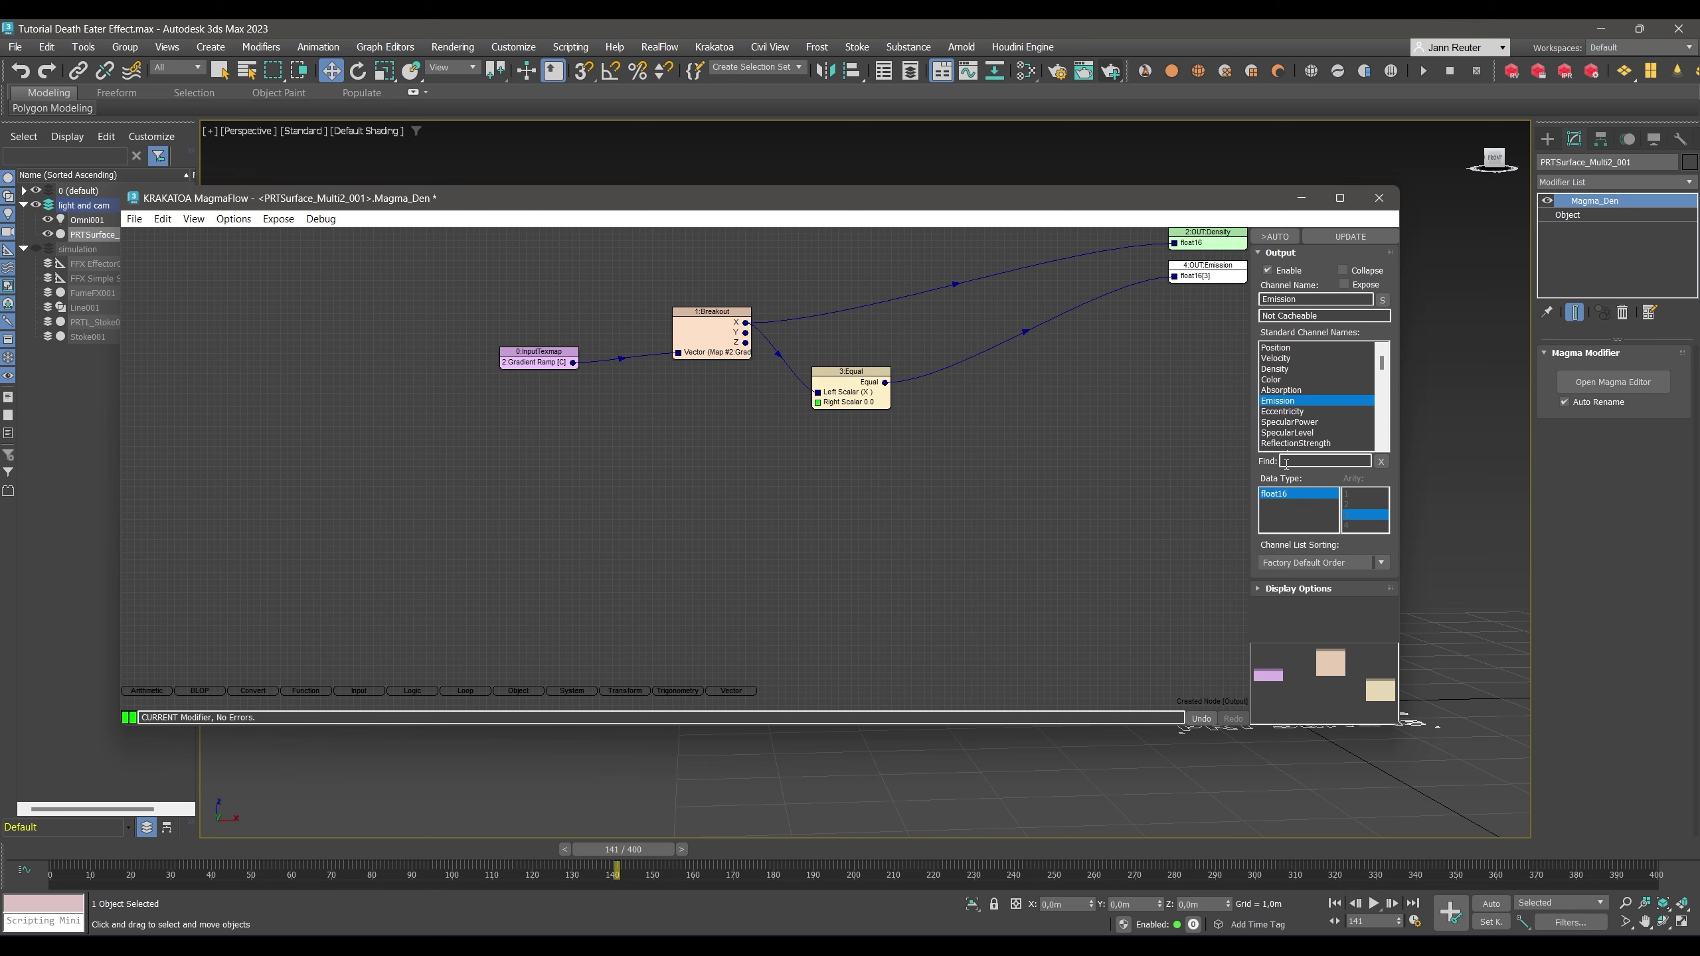
{"action": "left_click", "coordinate": [1314, 460]}
{"action": "type", "text": "sel"}
{"action": "left_click", "coordinate": [1280, 348]}
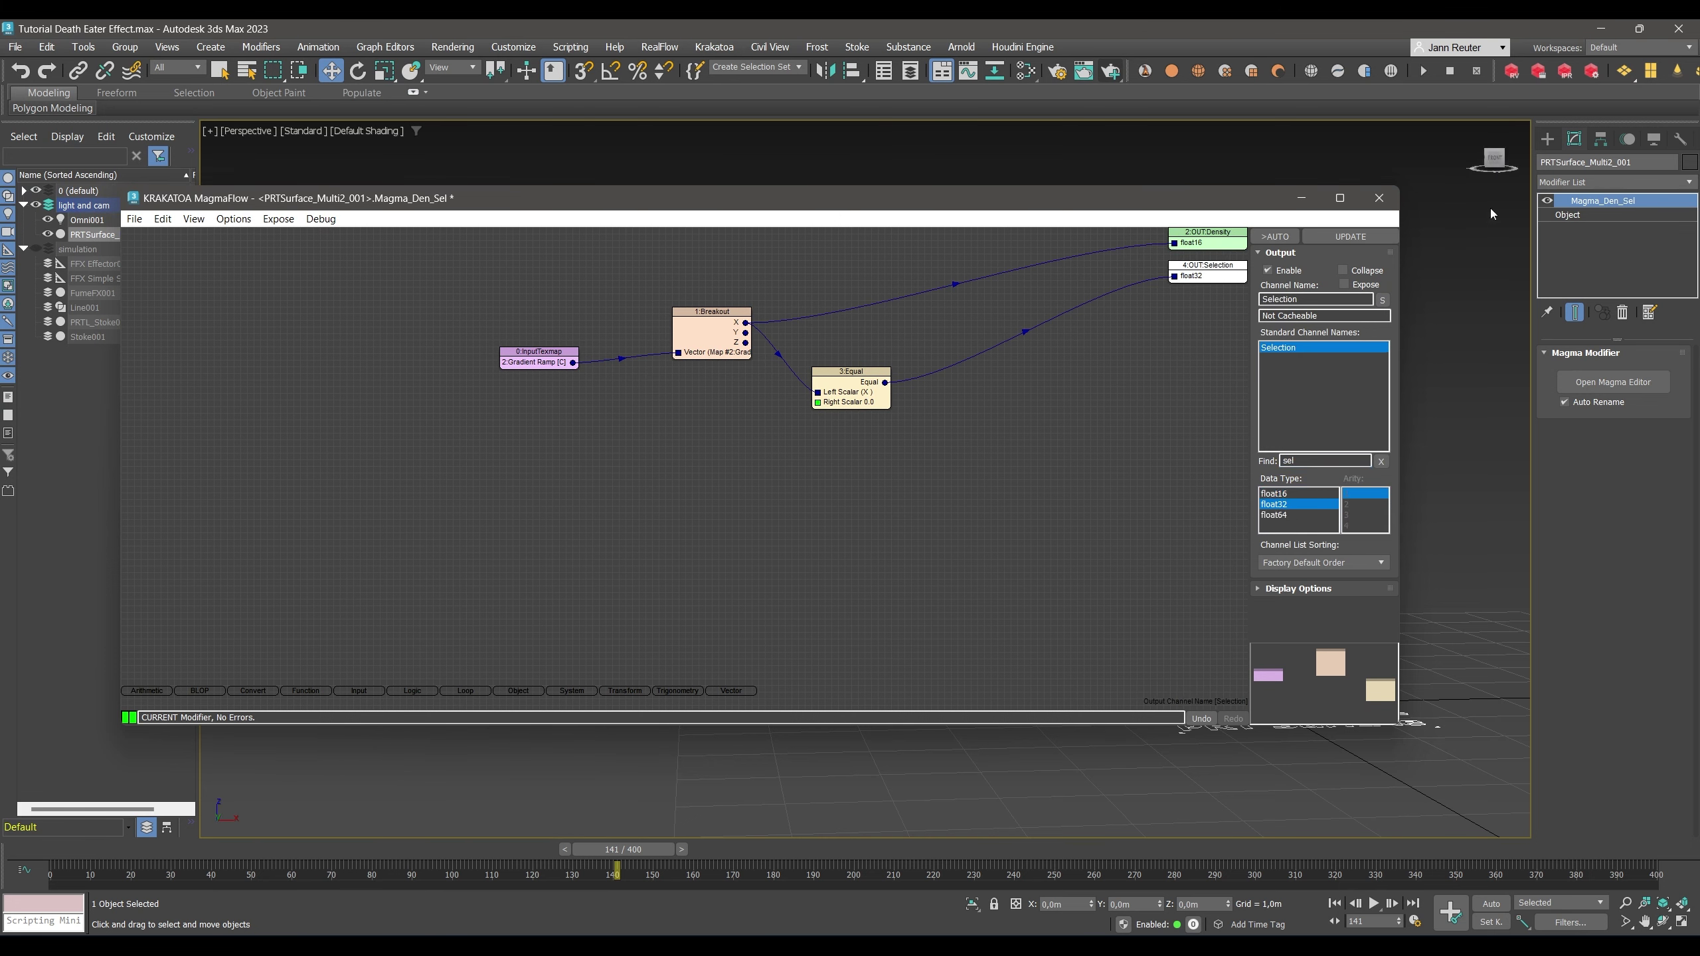
Add a Krakatoa Delete modifier above the Magma modifier and close the MagmaFlow editor.
{"action": "left_click", "coordinate": [1693, 182]}
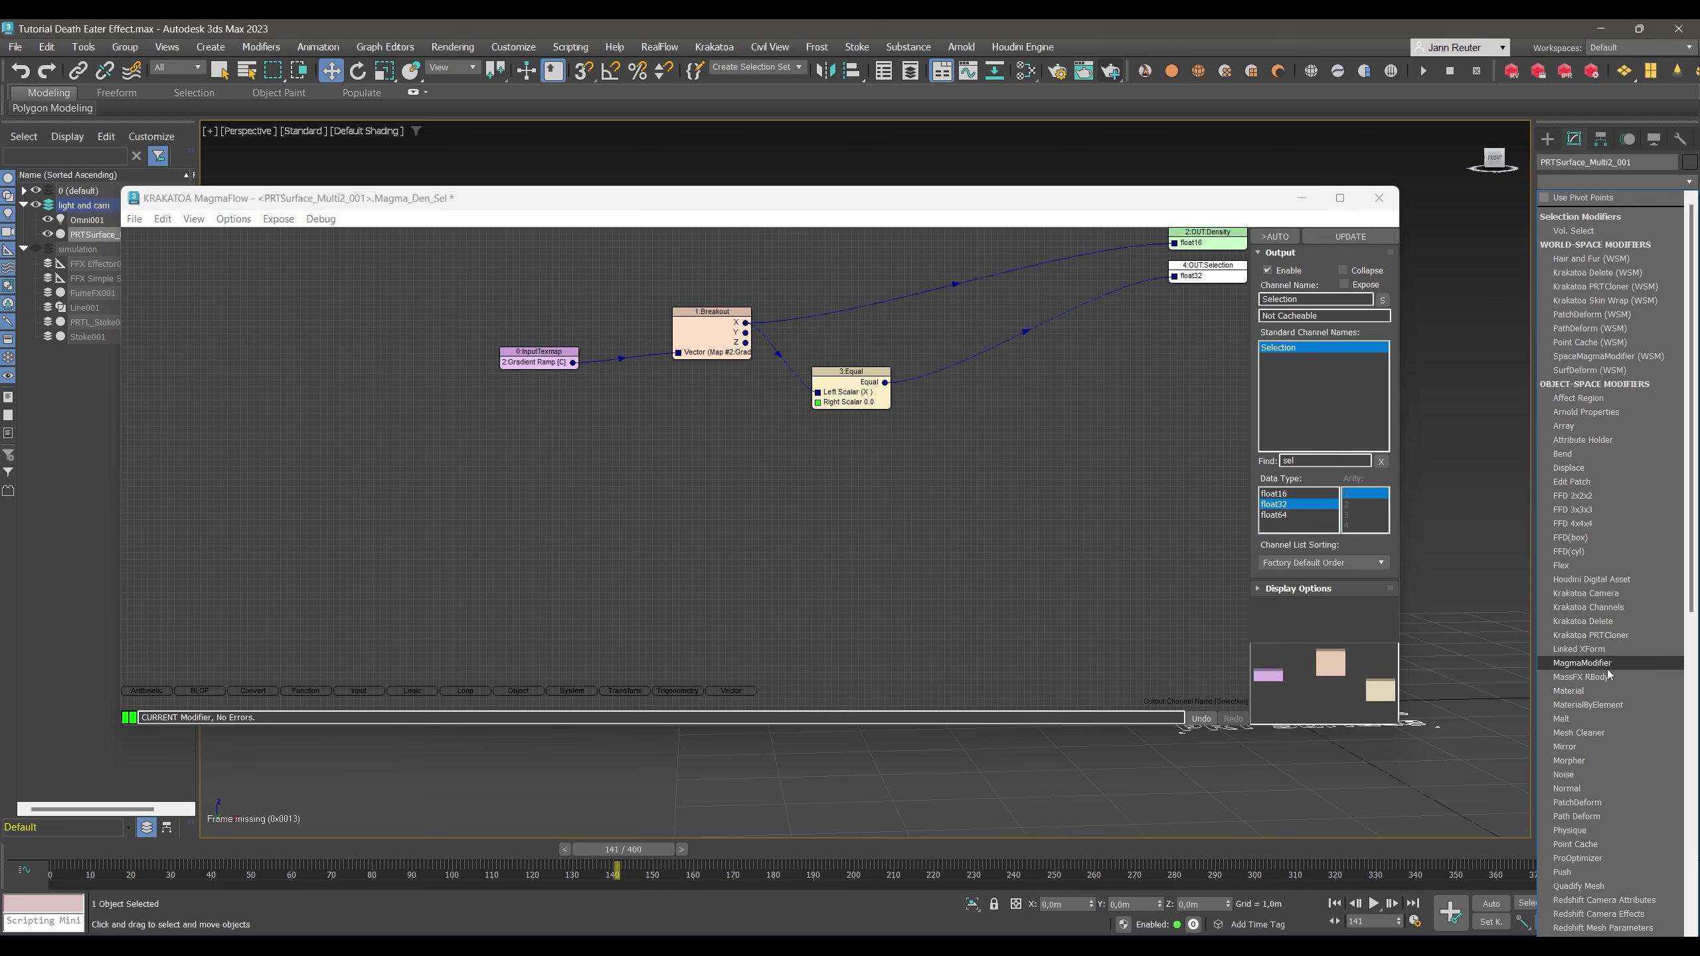
{"action": "left_click", "coordinate": [1590, 622]}
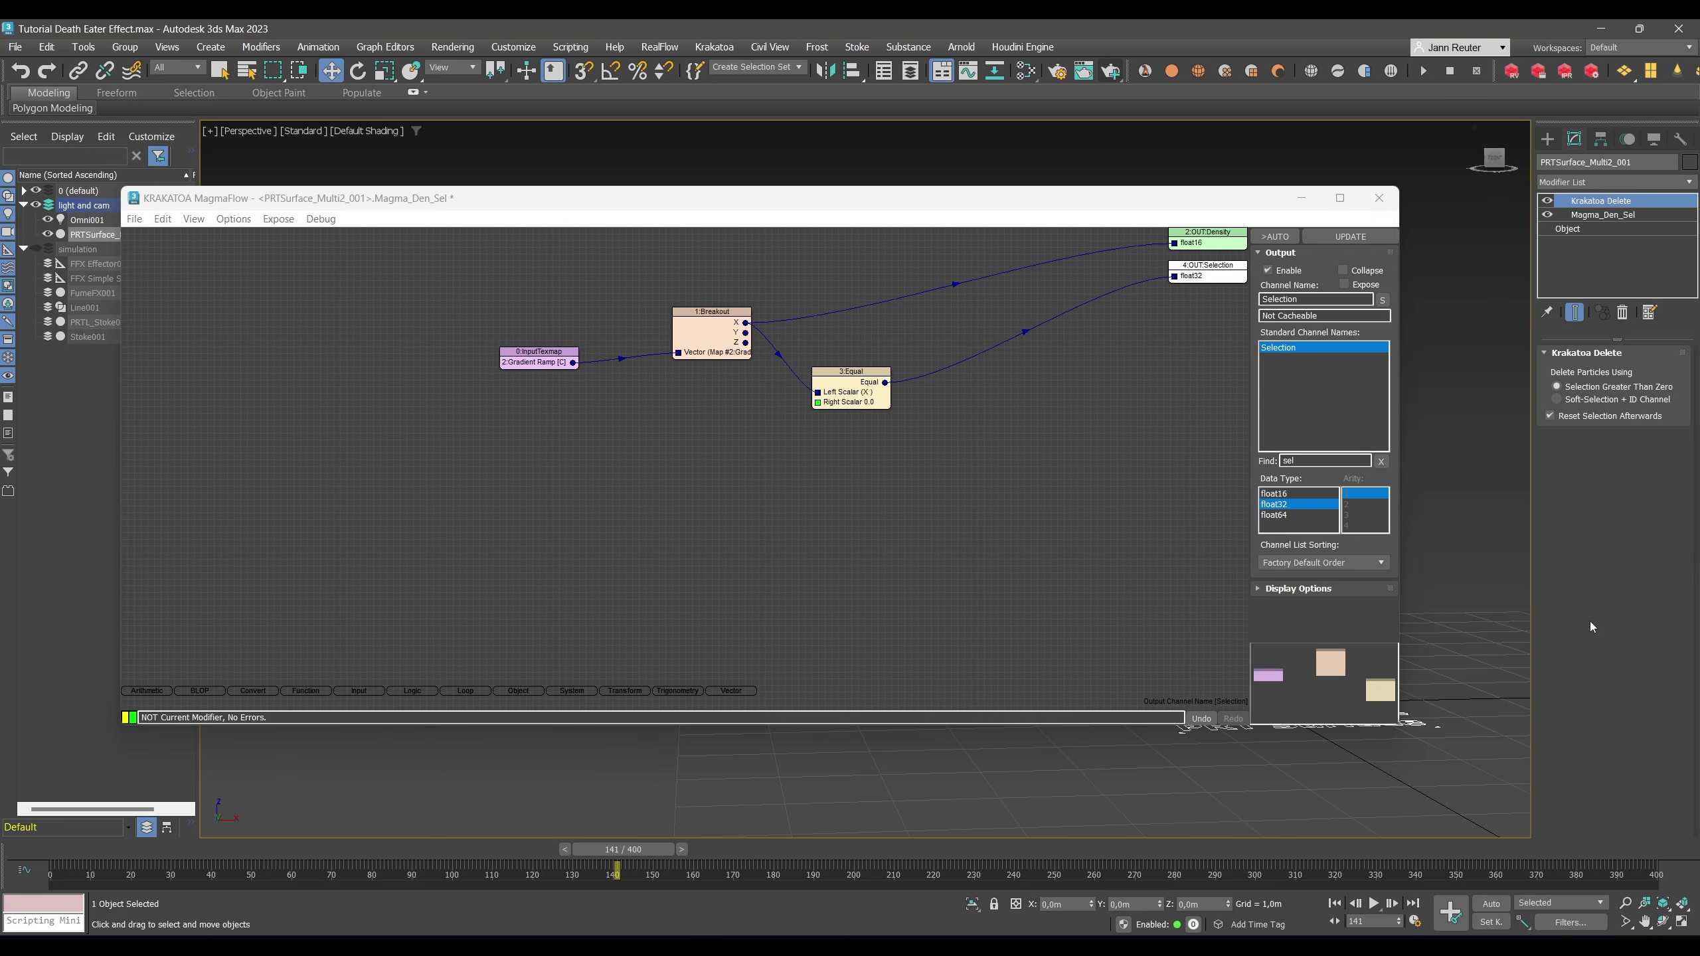
{"action": "left_click", "coordinate": [1378, 197]}
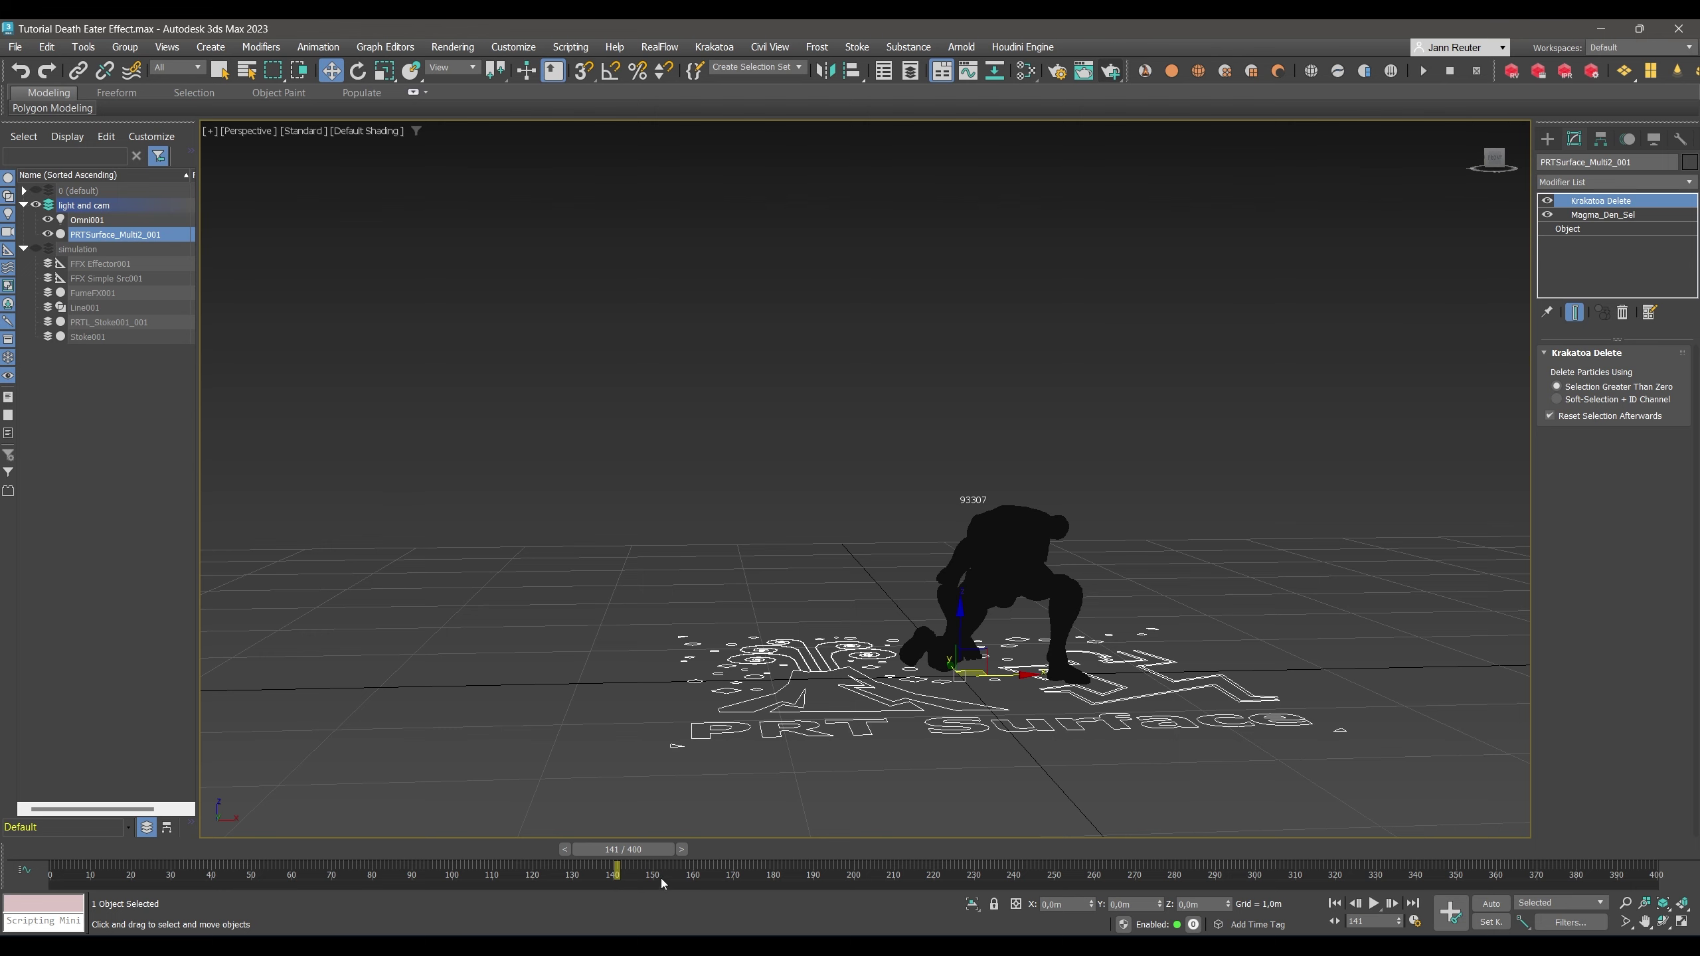
Move to frame 55, set the Map #2 Gradient Ramp's U tiling to 0,8, and close the material editor.
{"action": "left_click_drag", "start_coordinate": [635, 857], "coordinate": [562, 858]}
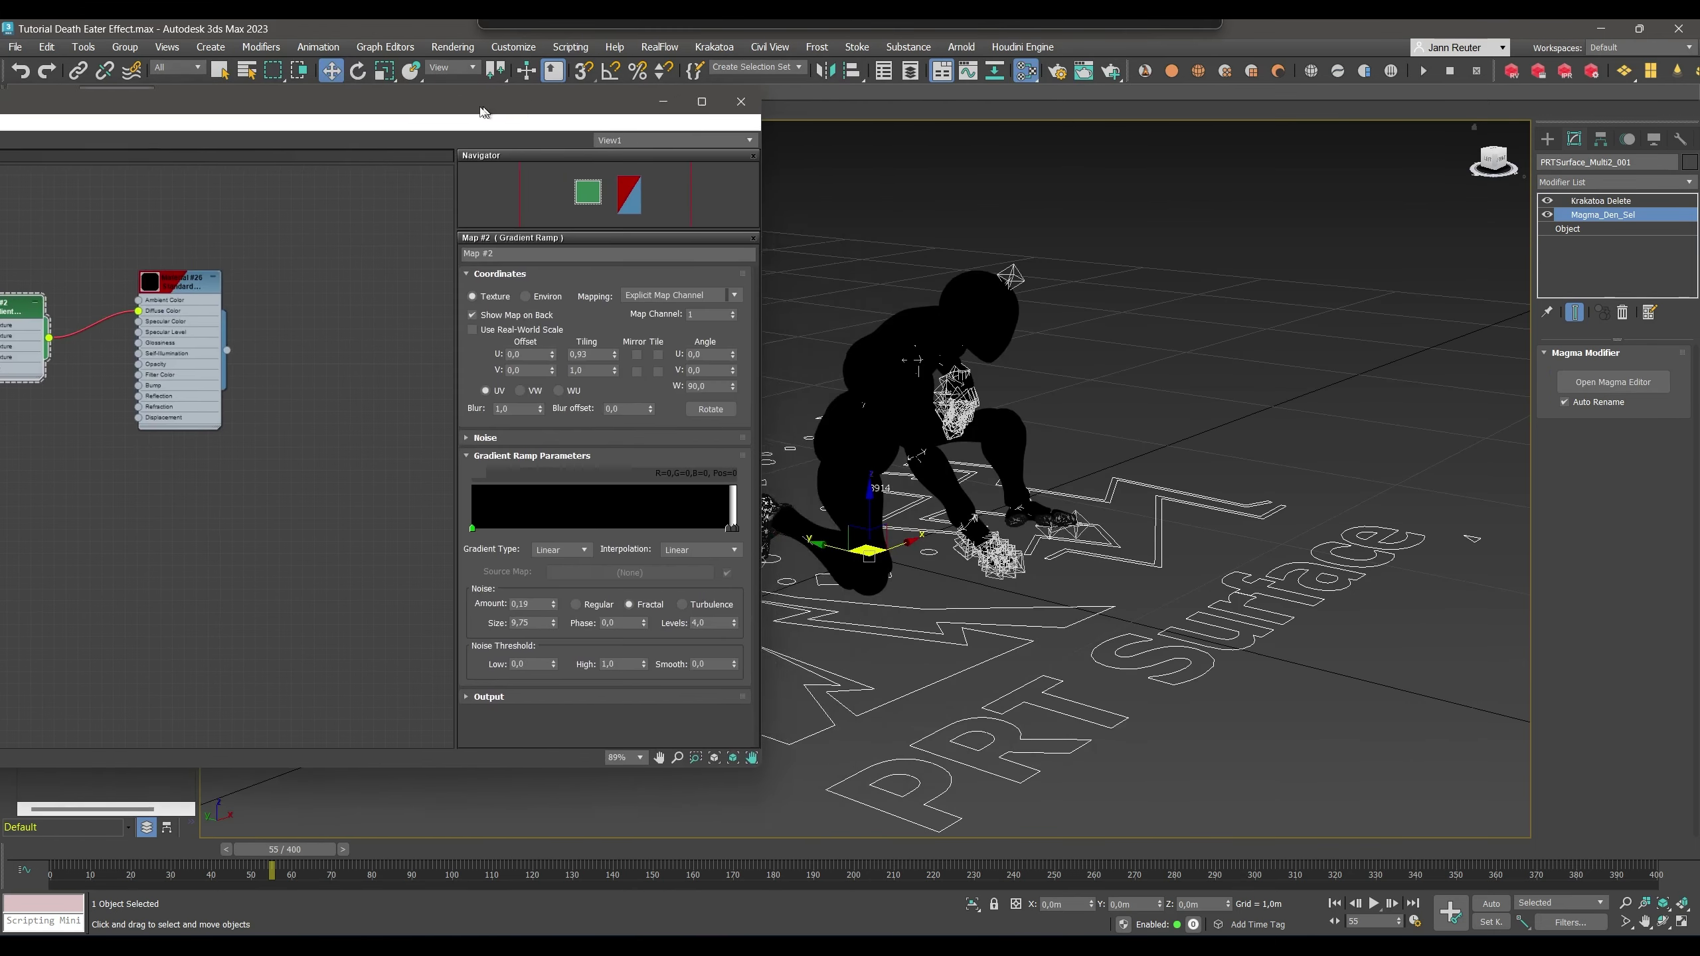
{"action": "left_click_drag", "start_coordinate": [480, 109], "coordinate": [866, 149]}
{"action": "left_click_drag", "start_coordinate": [381, 342], "coordinate": [381, 305]}
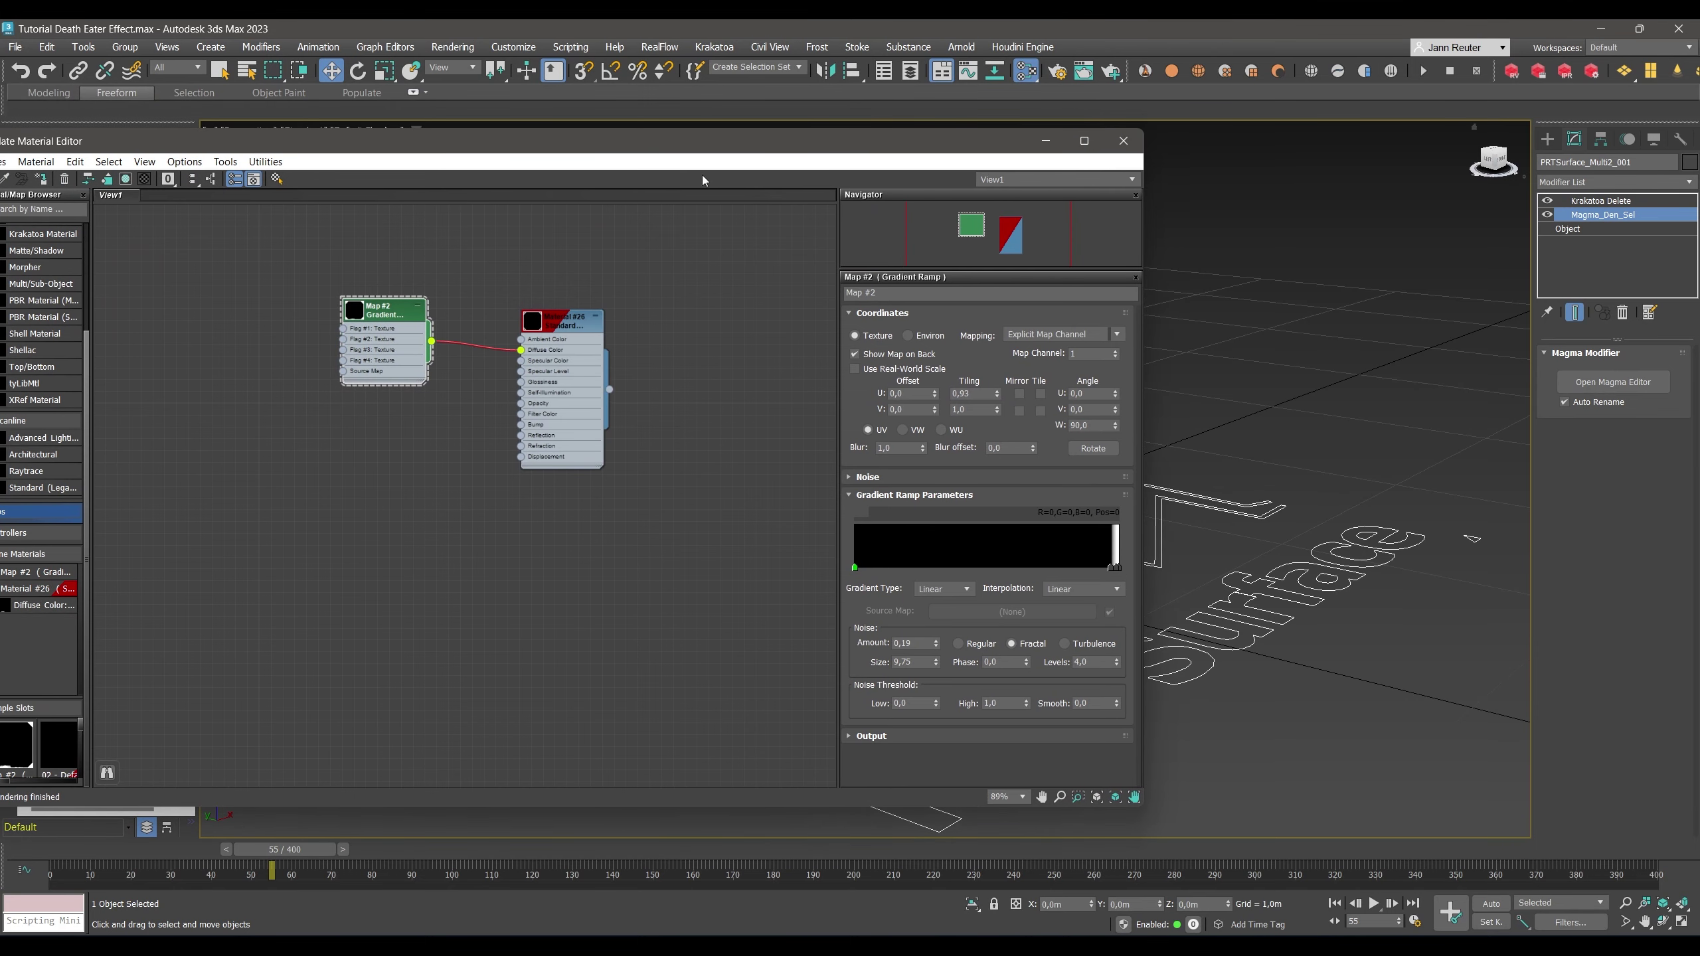
{"action": "double_click", "coordinate": [980, 395]}
{"action": "type", "text": "0,83"}
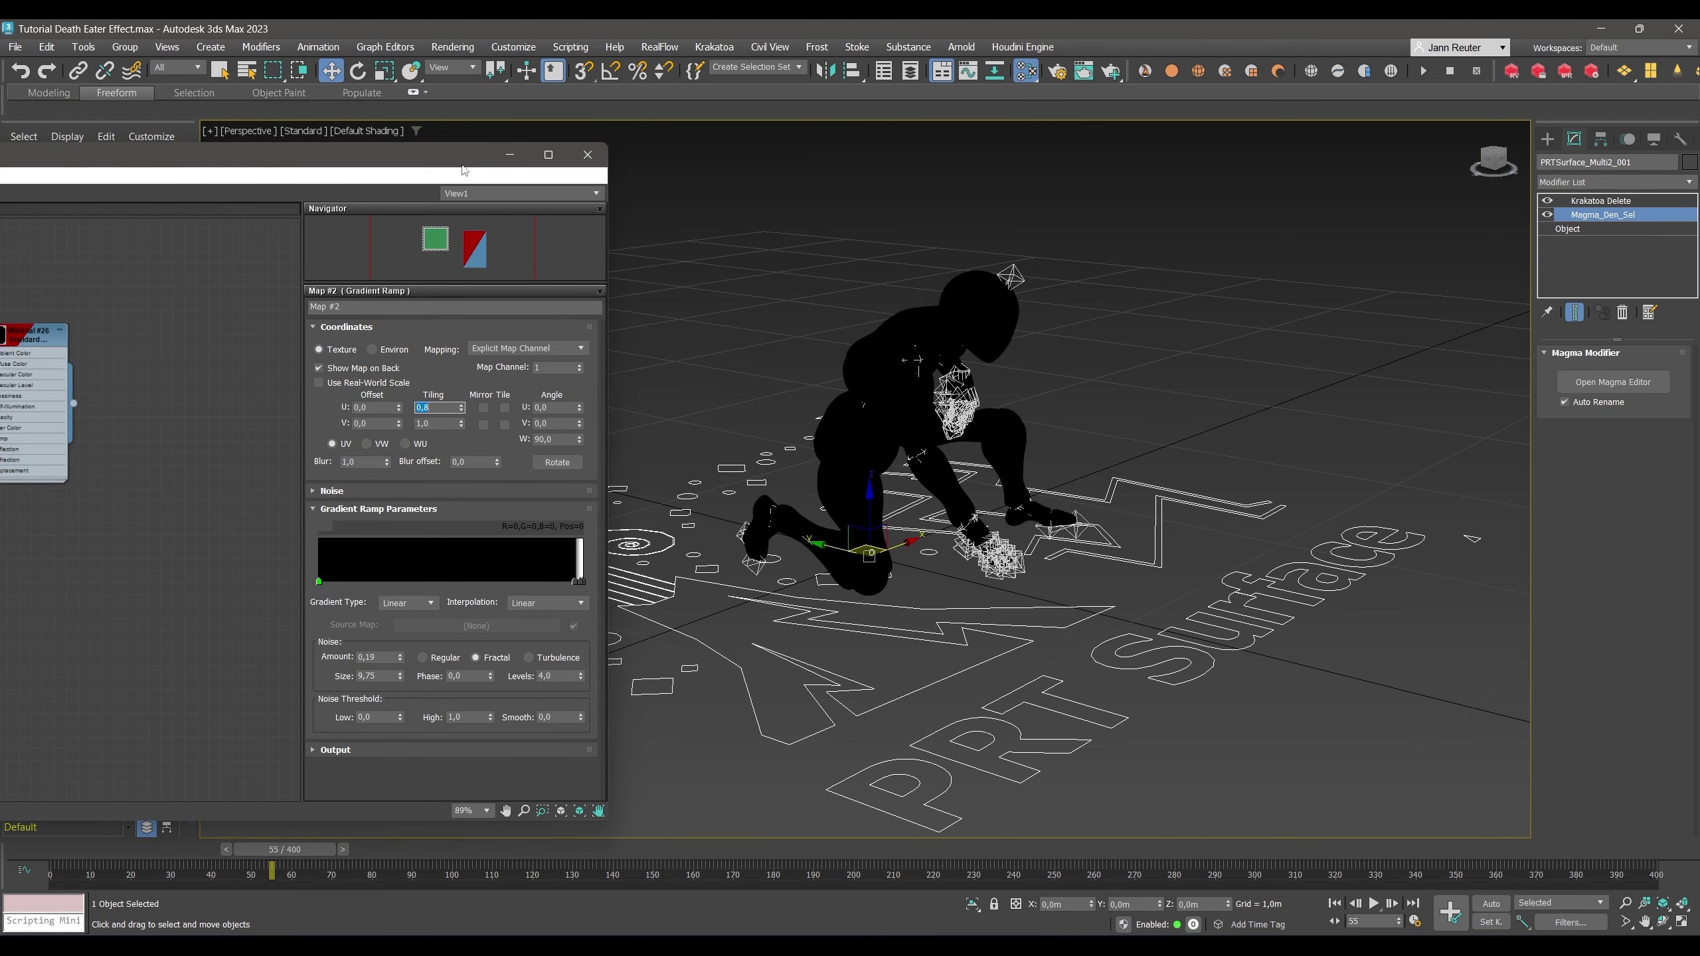
{"action": "left_click", "coordinate": [588, 154]}
Scrub to frame 118 and examine the surface particles against the character mesh with the default layer shown.
{"action": "left_click", "coordinate": [36, 190]}
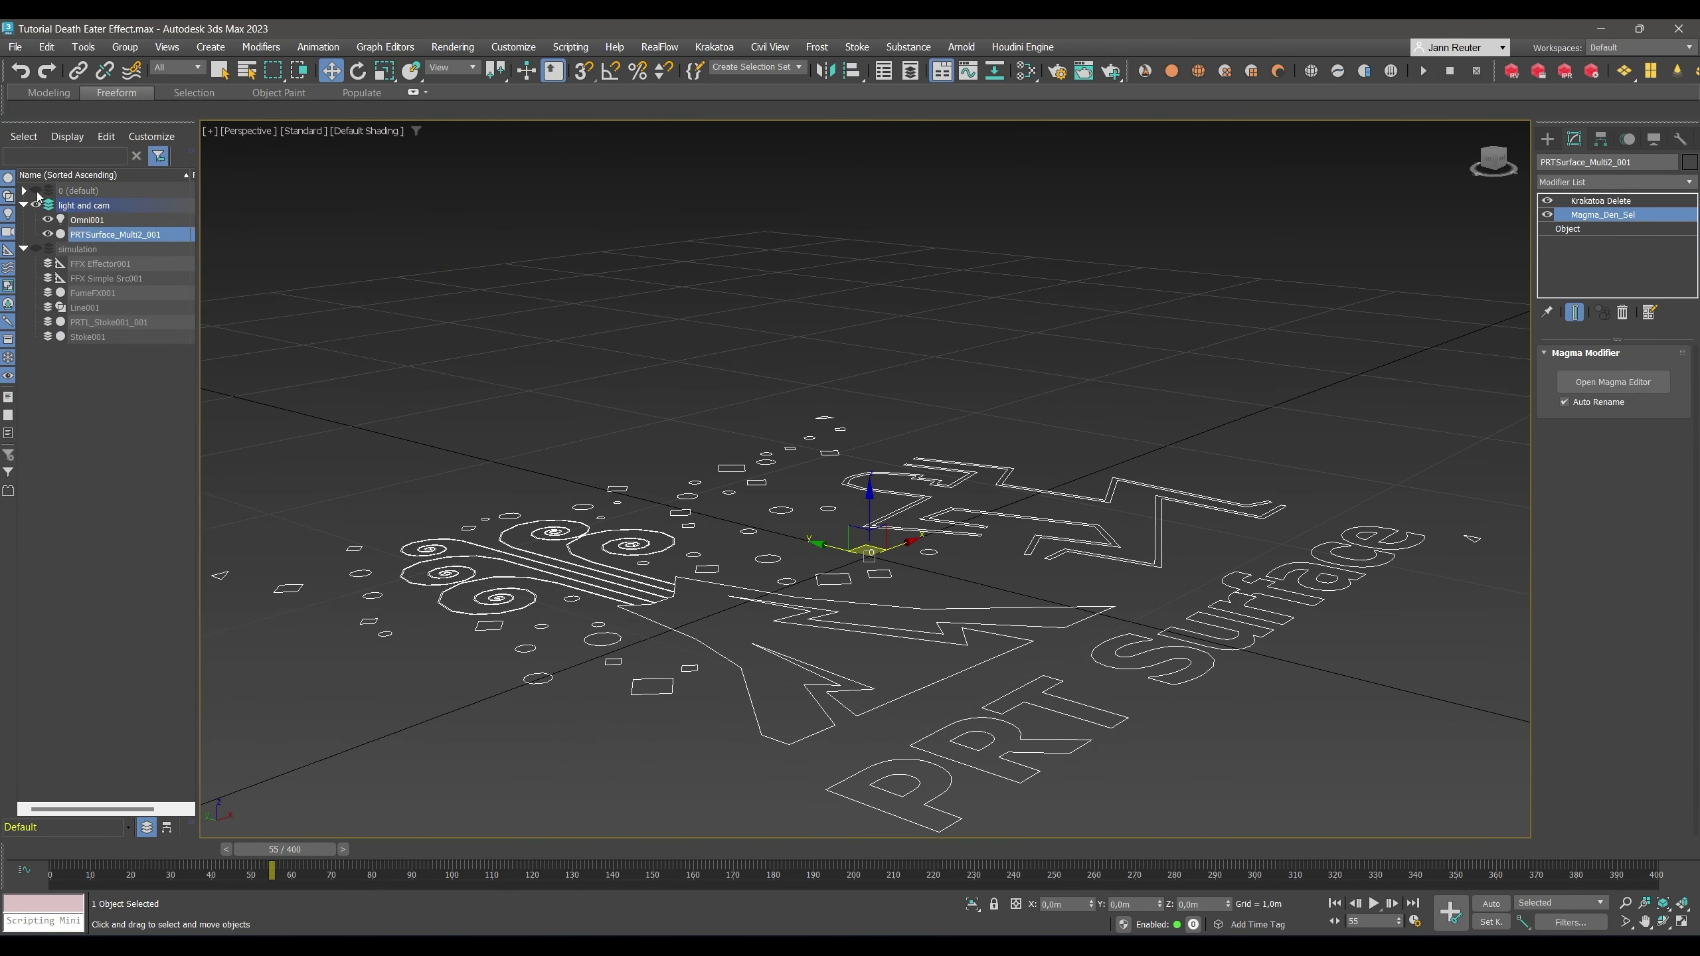
{"action": "left_click_drag", "start_coordinate": [287, 859], "coordinate": [652, 901]}
{"action": "left_click", "coordinate": [36, 190]}
{"action": "left_click", "coordinate": [36, 205]}
{"action": "key", "text": "w"}
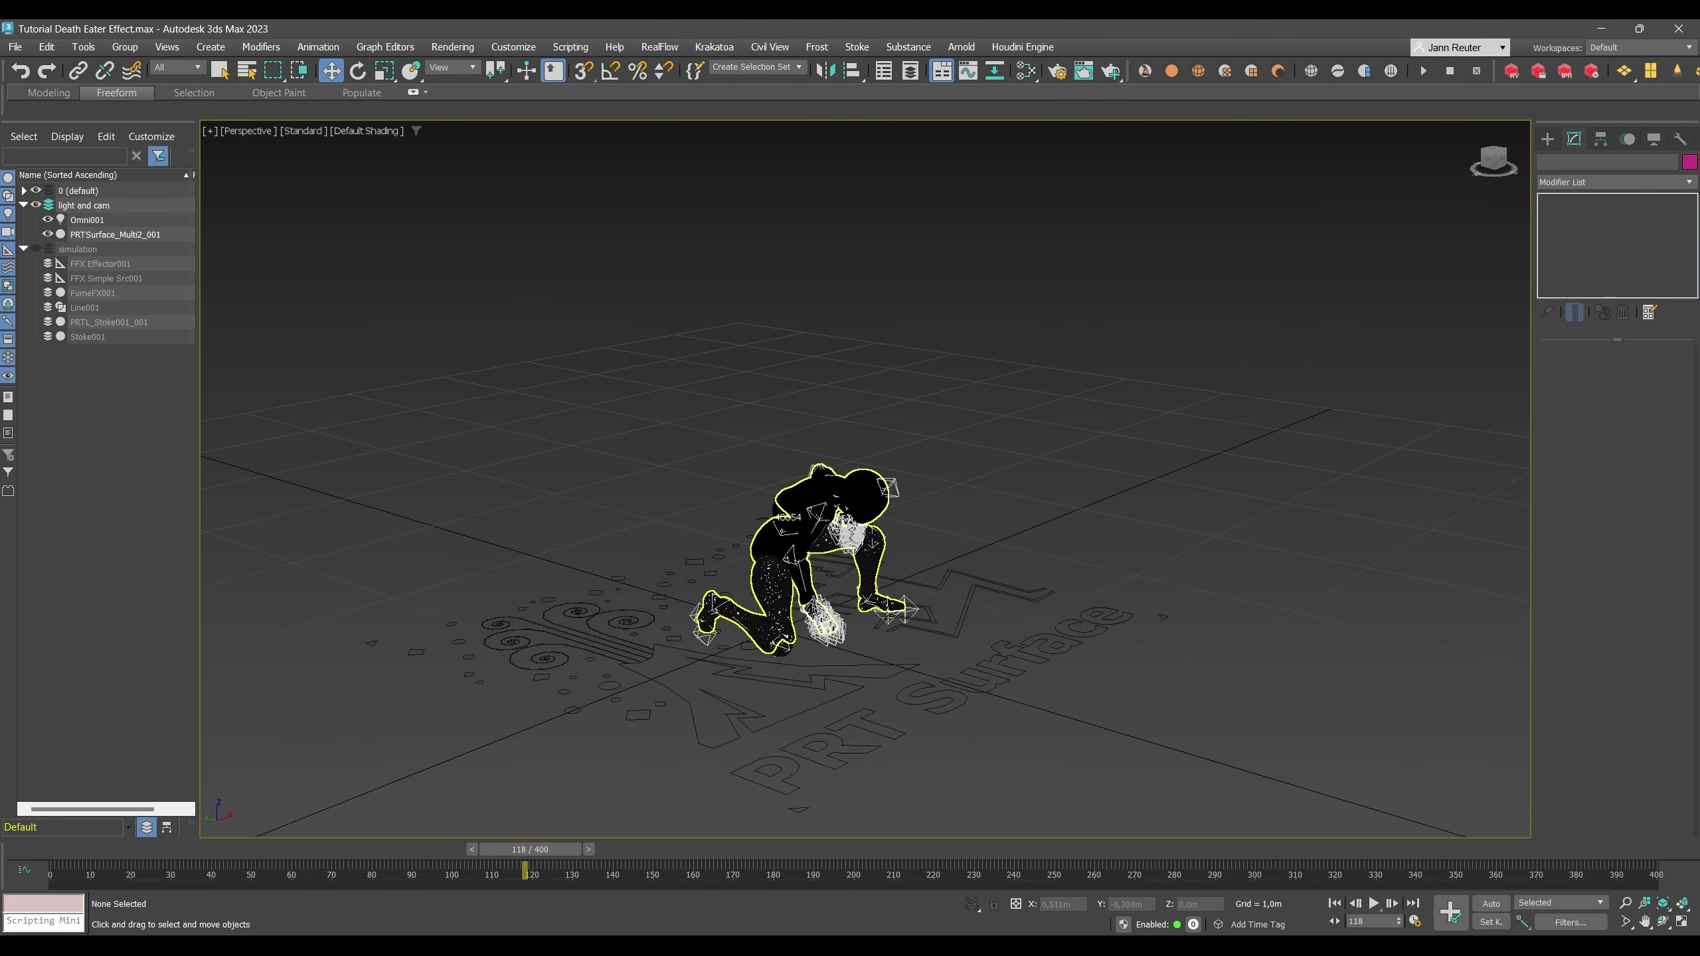
{"action": "middle_click_drag", "start_coordinate": [1058, 668], "coordinate": [823, 601]}
{"action": "middle_click_drag", "start_coordinate": [606, 474], "coordinate": [1236, 569]}
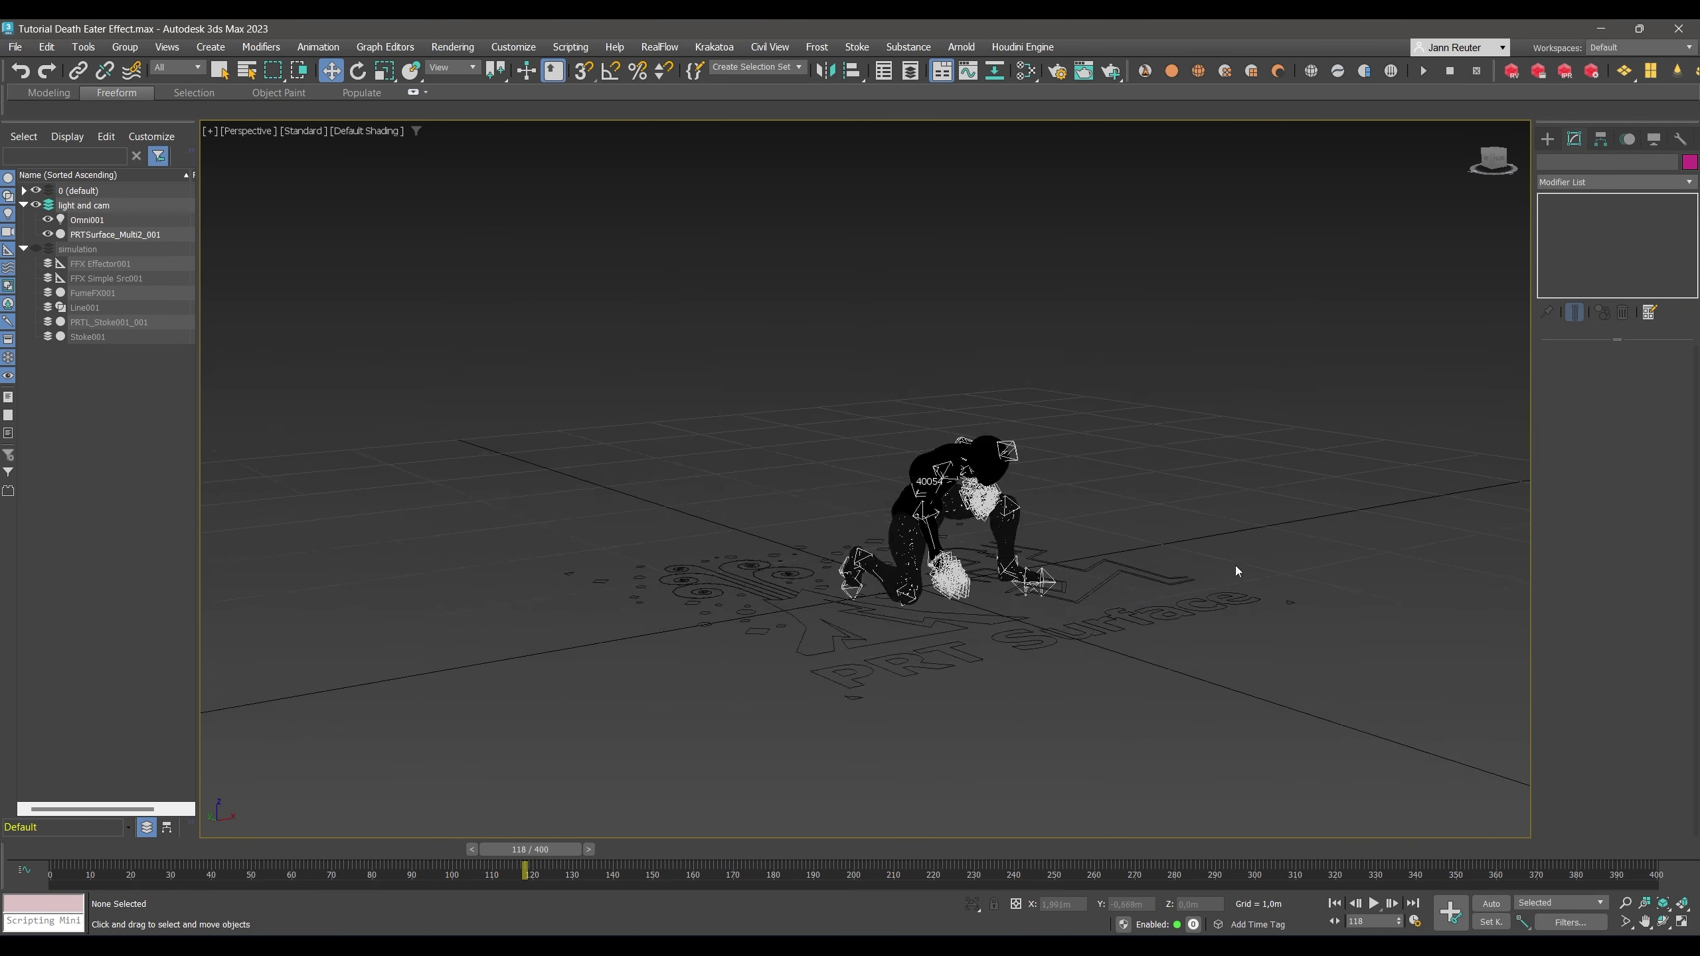
{"action": "scroll", "coordinate": [1235, 566], "scroll_direction": "up", "scroll_amount": 3}
{"action": "scroll", "coordinate": [801, 494], "scroll_direction": "up", "scroll_amount": 3}
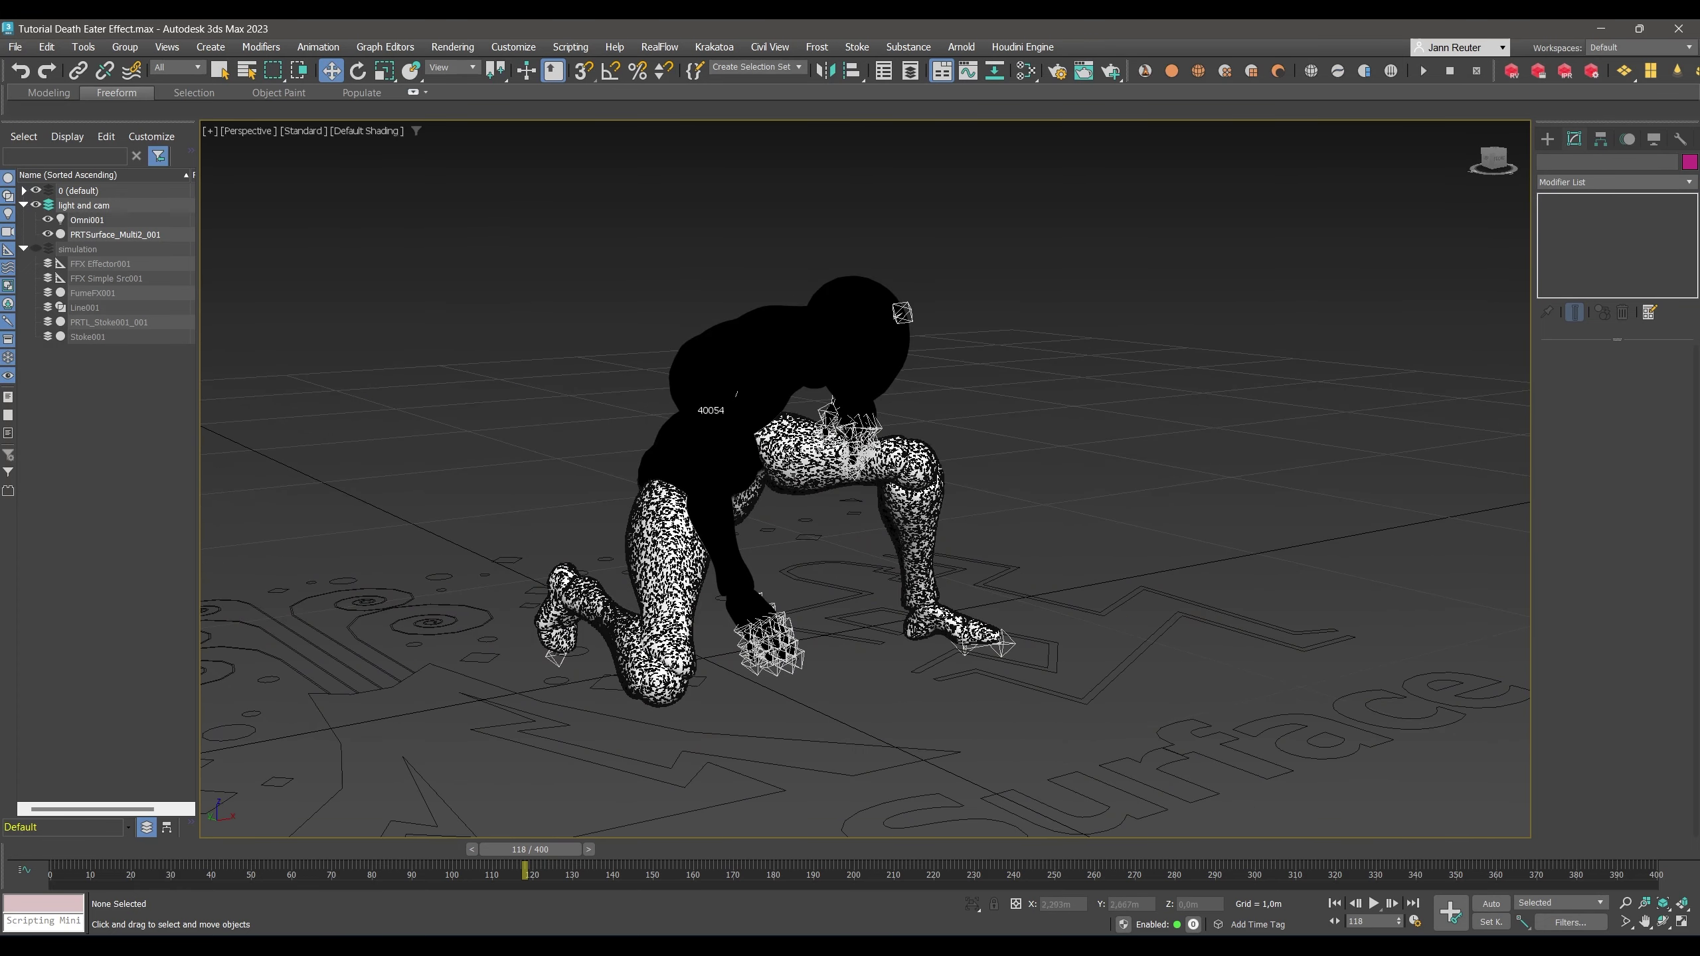
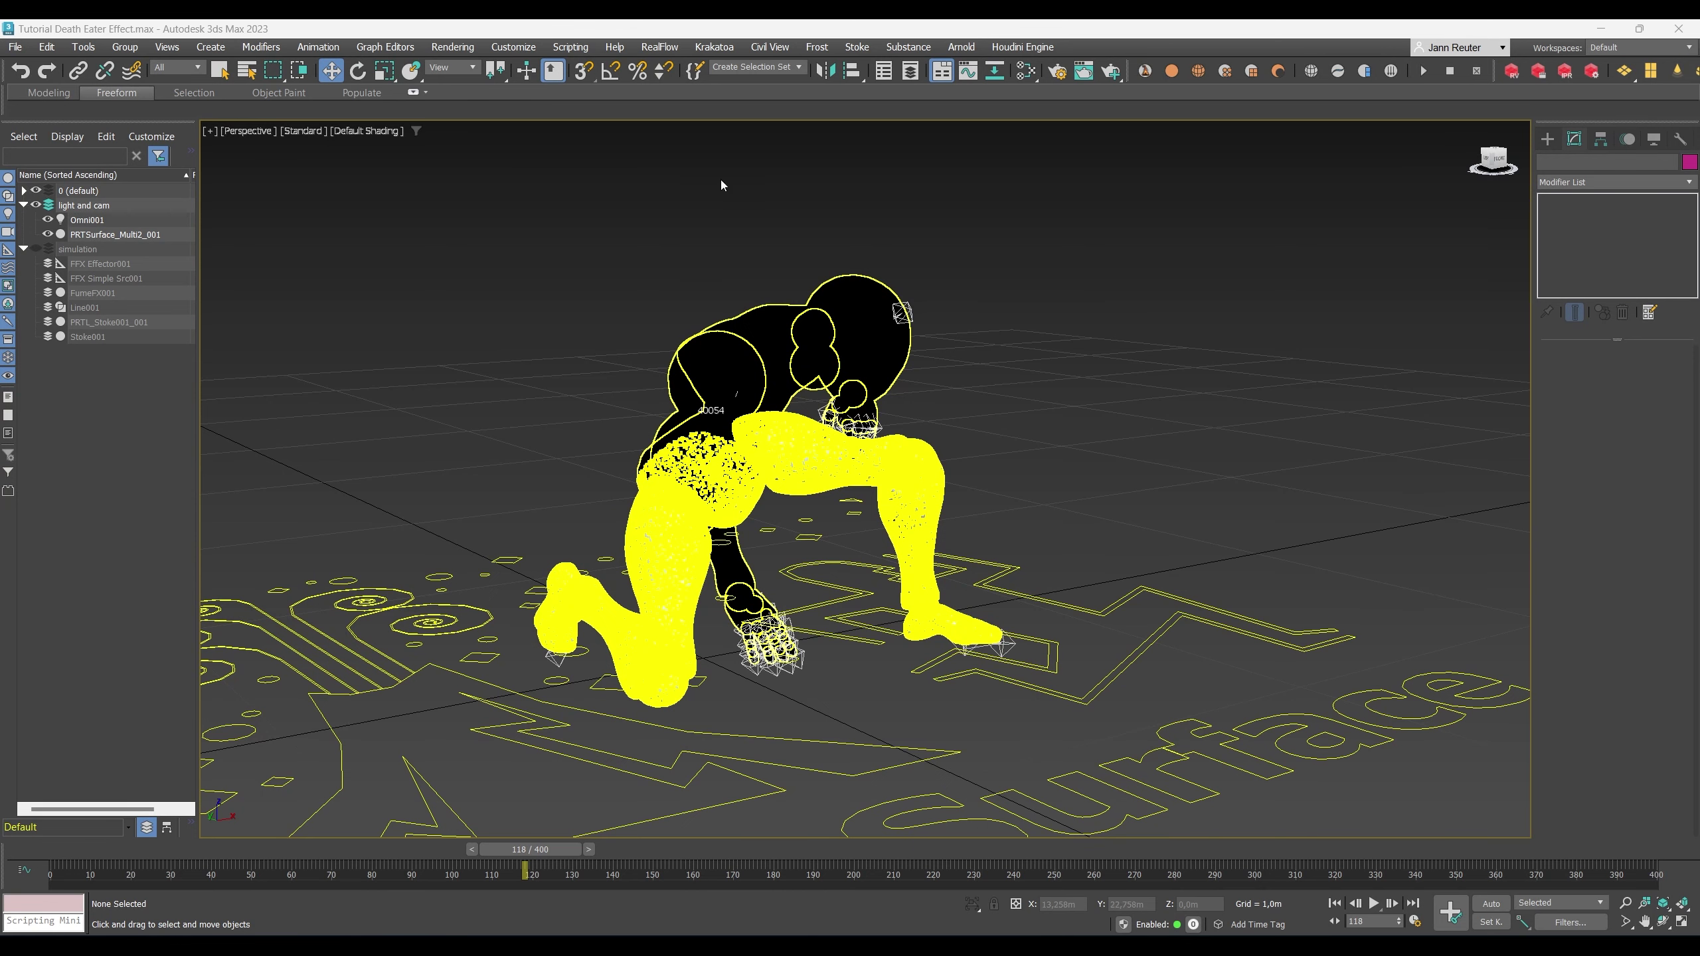
Add a MagmaModifier above Krakatoa Delete on PRTSurface_Multi2_001 and create an InputGeometry node in its flow.
{"action": "left_click", "coordinate": [115, 234]}
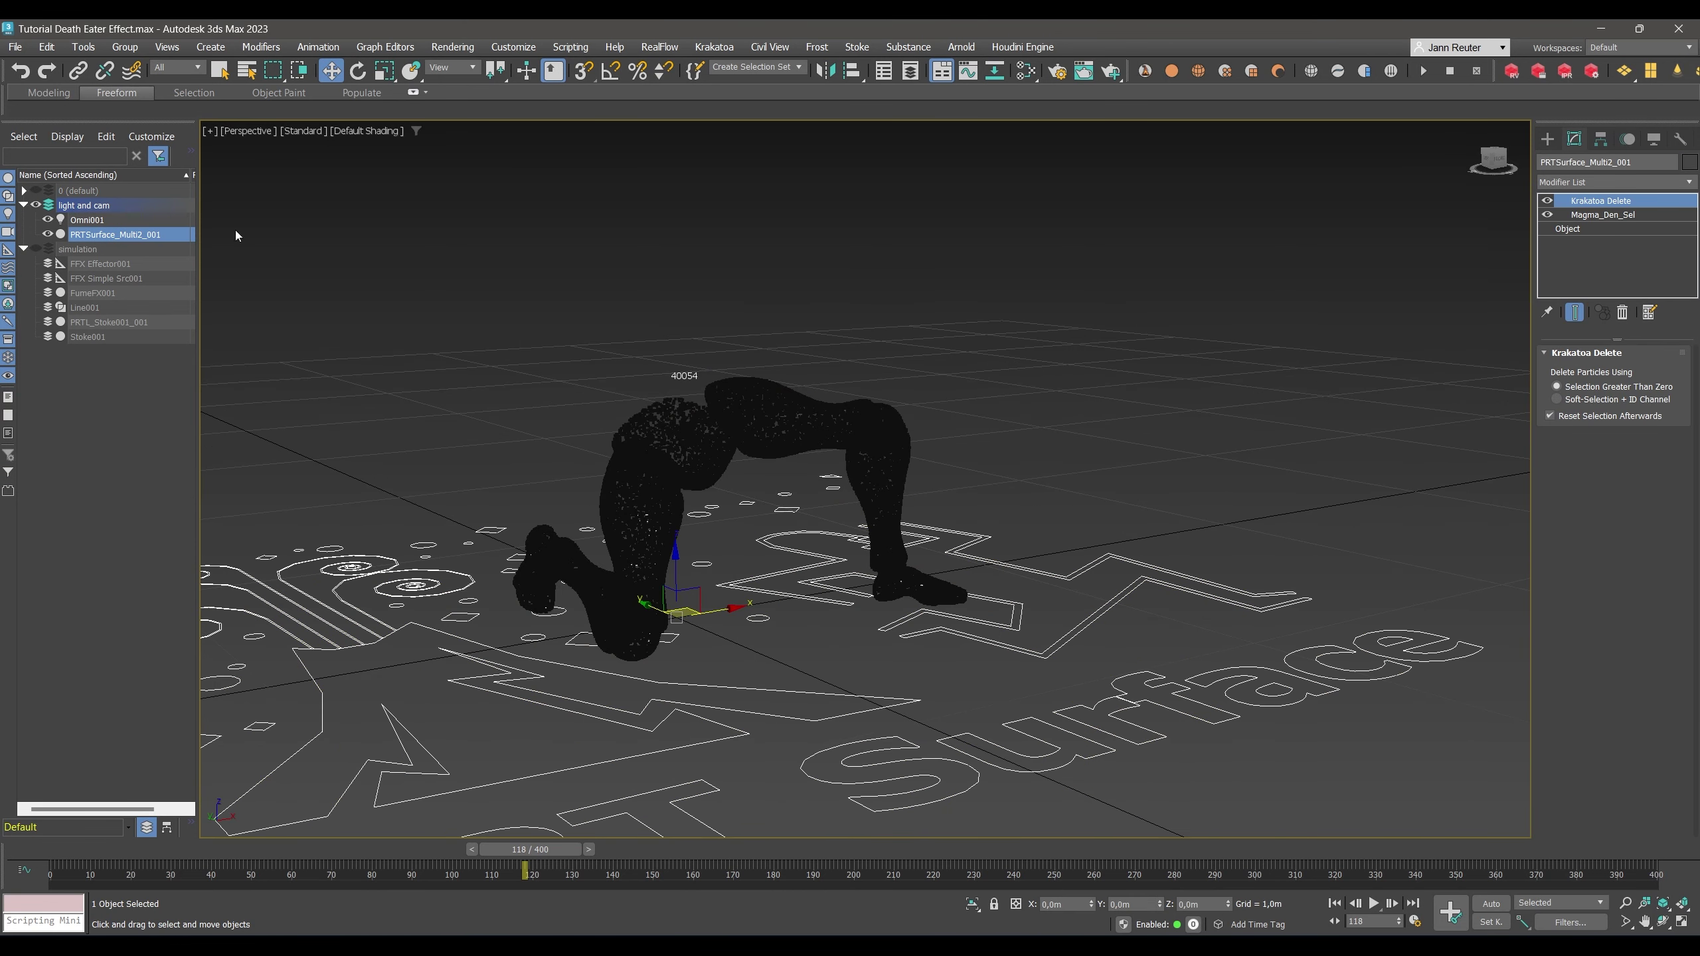
{"action": "left_click", "coordinate": [1688, 184]}
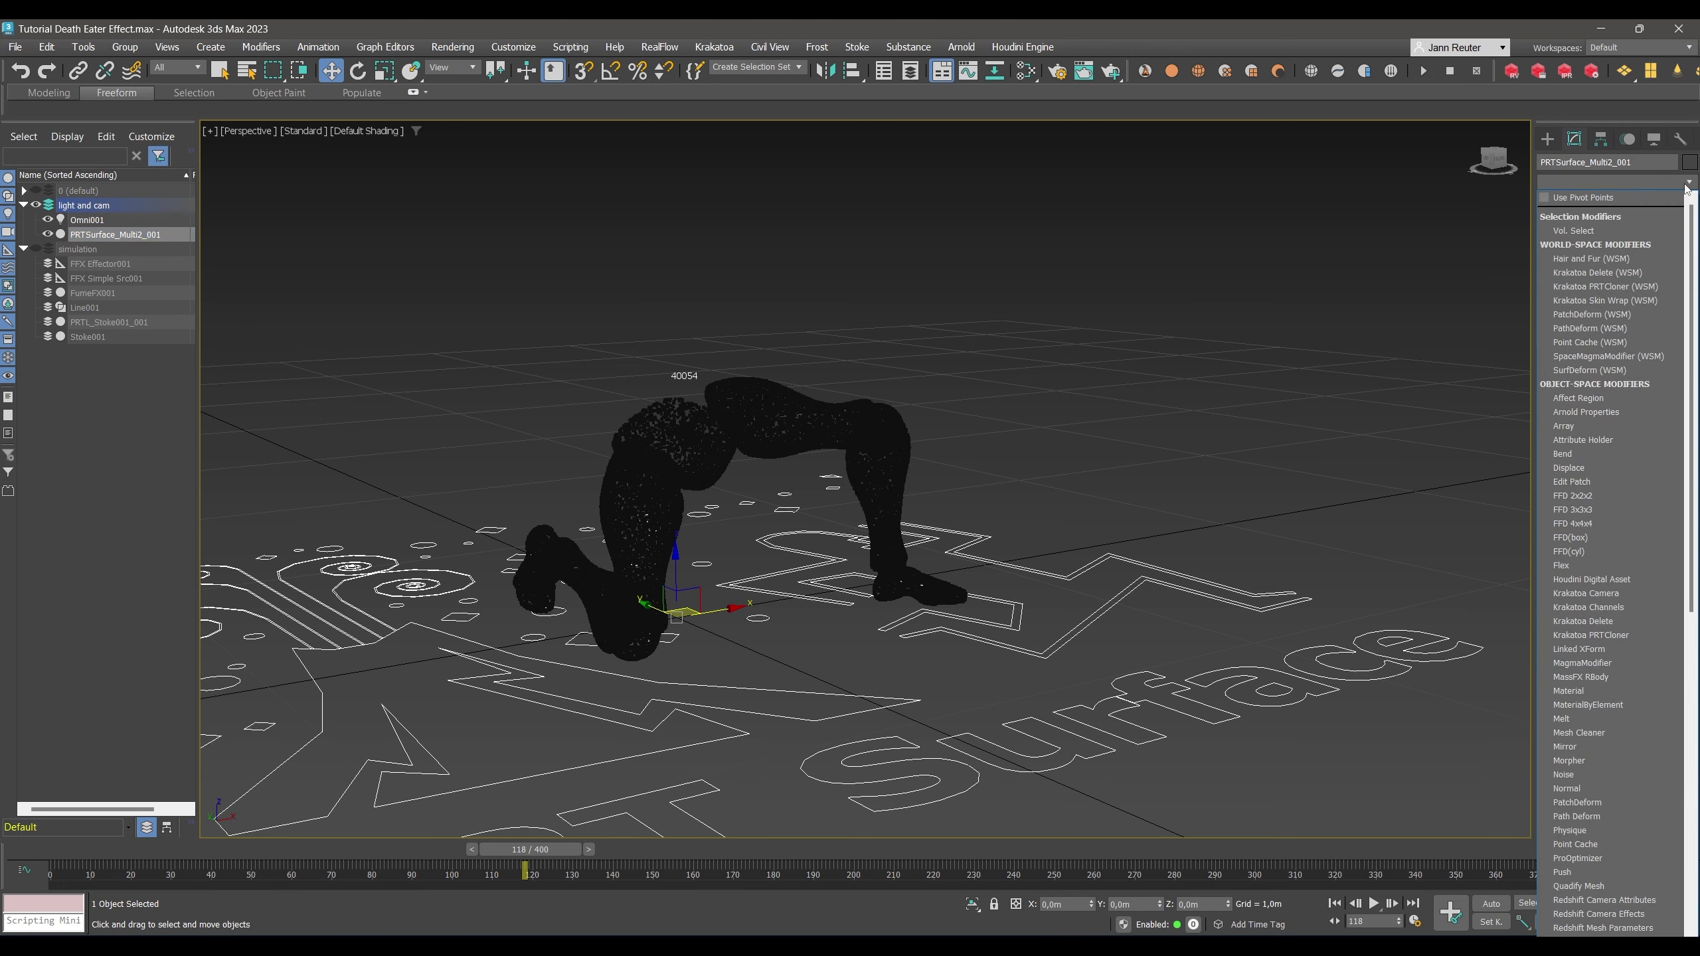
{"action": "left_click", "coordinate": [1594, 663]}
{"action": "left_click", "coordinate": [688, 423]}
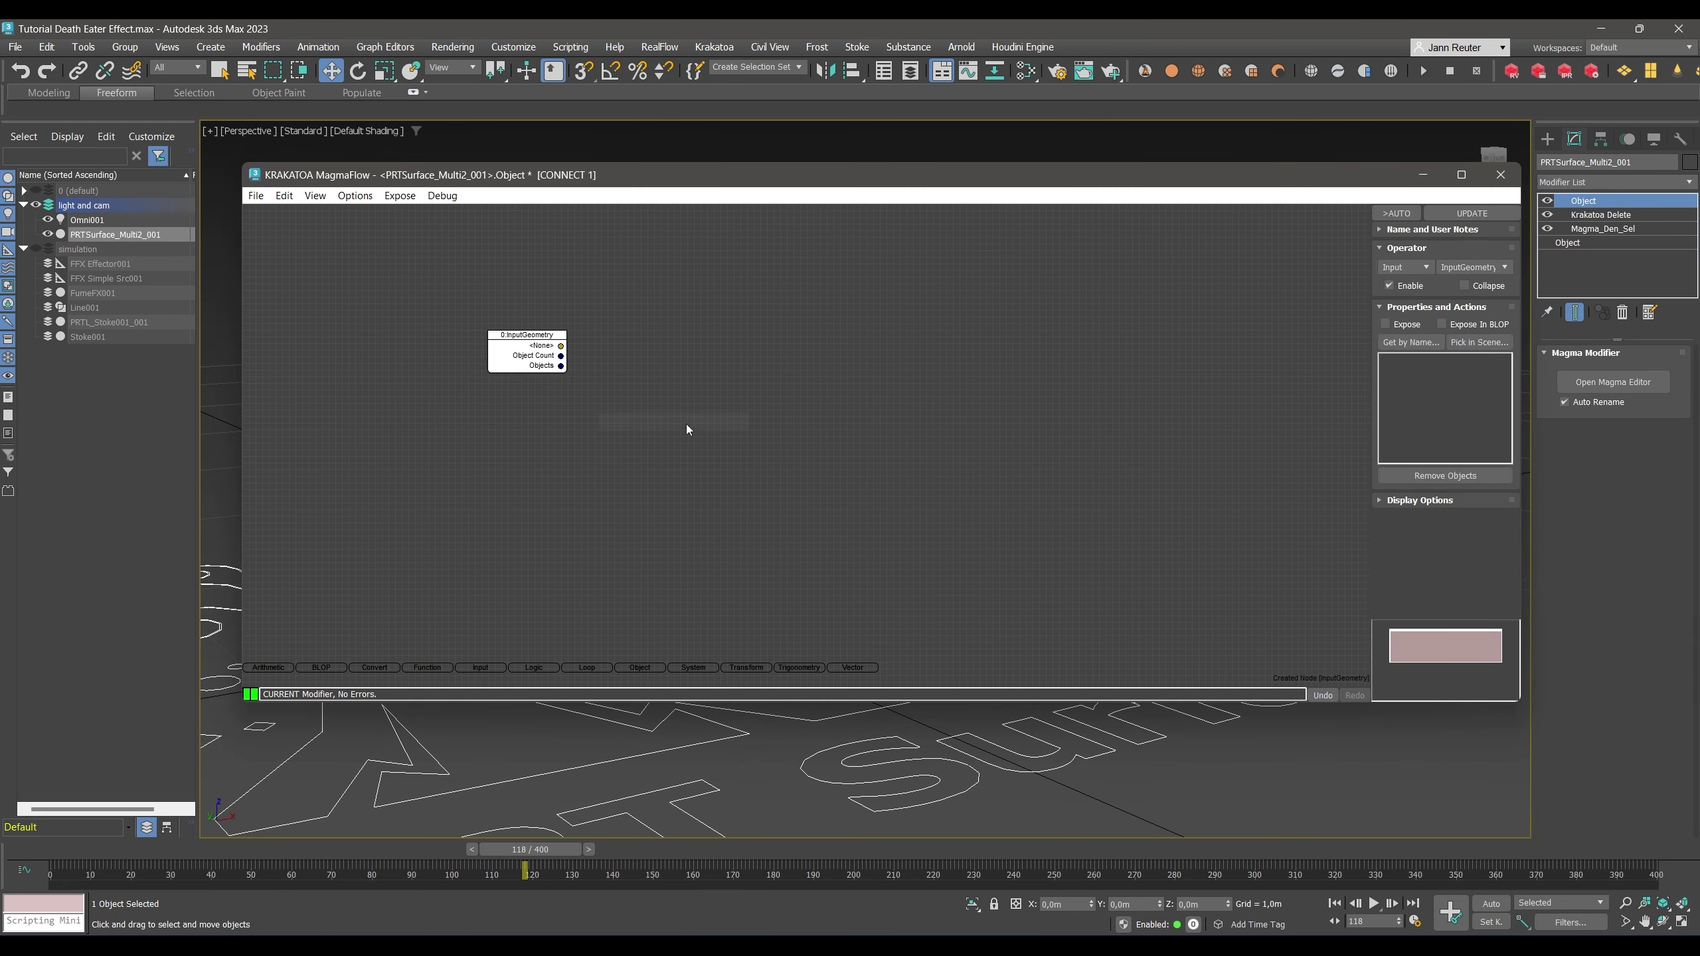
Assign the scene objects Beta_Joints and Beta_Surface to the InputGeometry node.
{"action": "left_click_drag", "start_coordinate": [526, 376], "coordinate": [542, 332]}
{"action": "left_click", "coordinate": [1479, 342]}
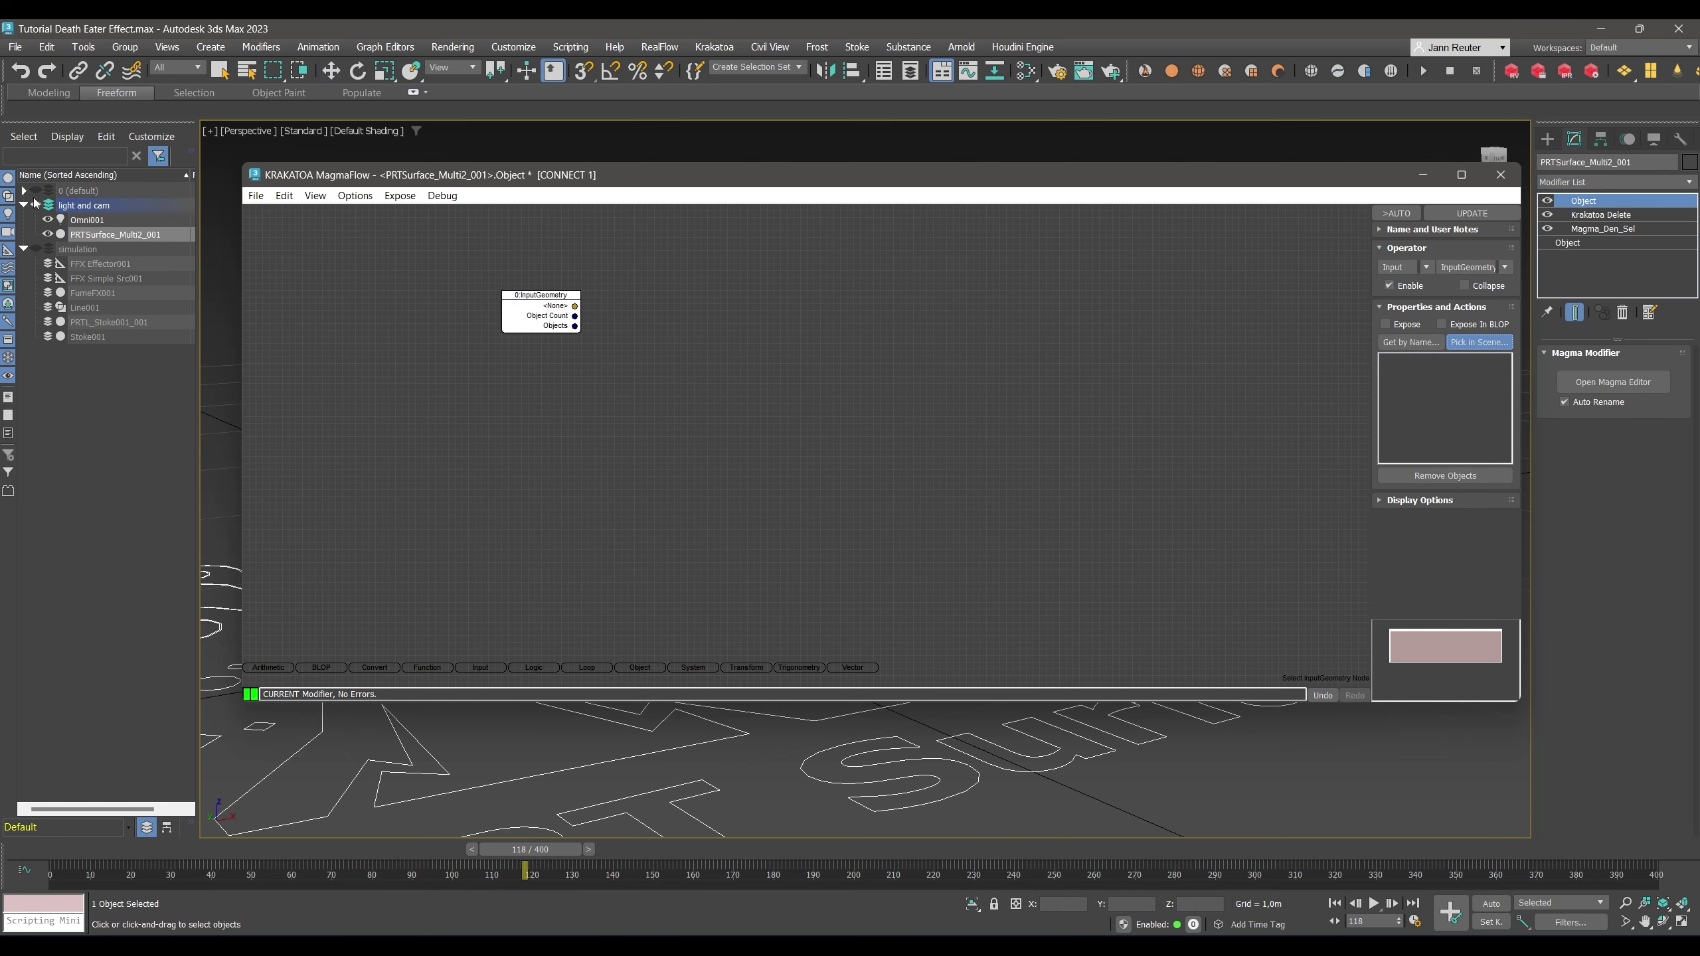
{"action": "left_click", "coordinate": [24, 191]}
{"action": "left_click", "coordinate": [74, 205]}
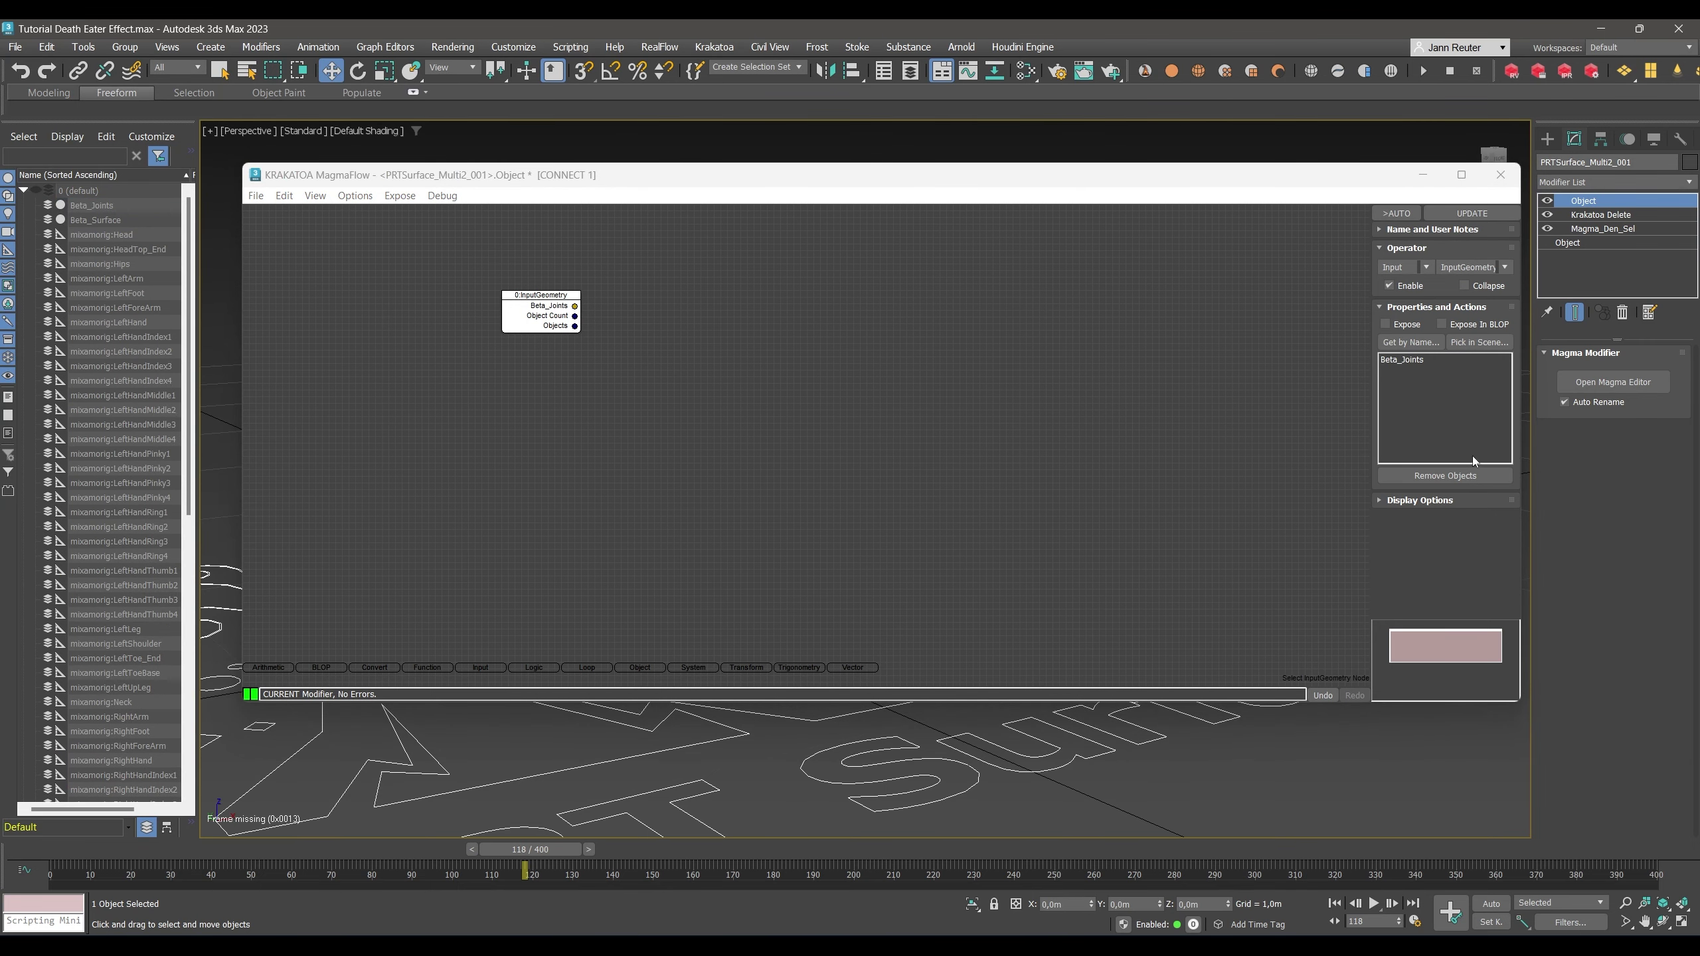
{"action": "left_click", "coordinate": [1479, 342]}
{"action": "left_click", "coordinate": [82, 219]}
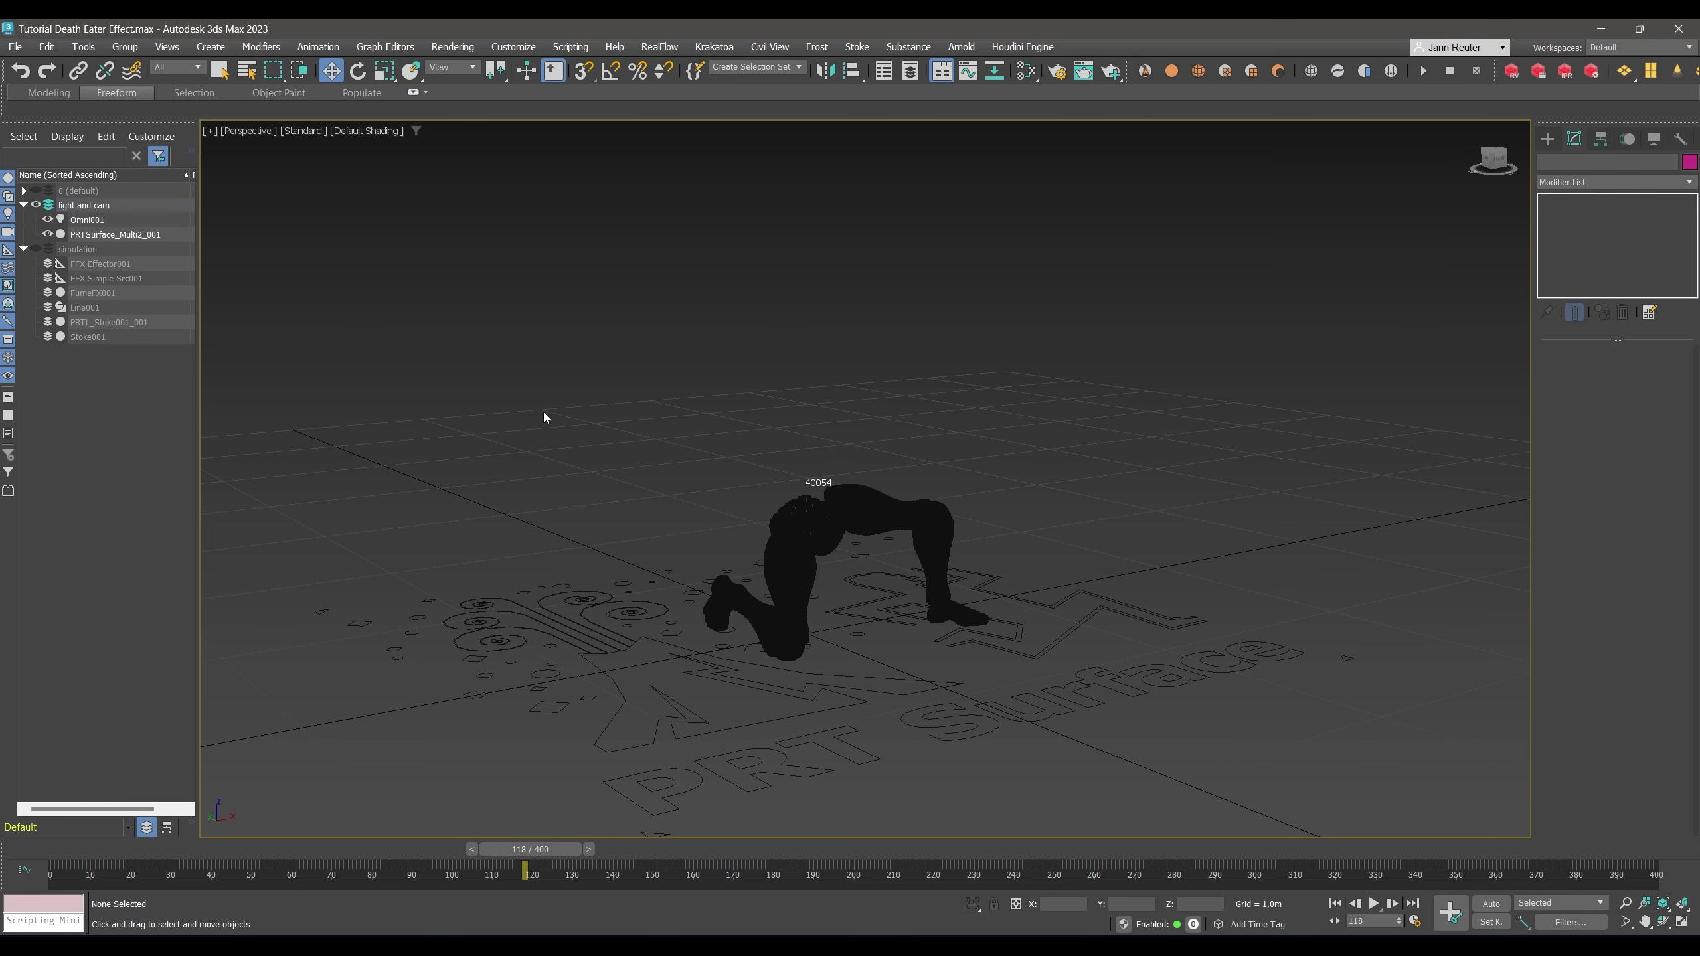
Create a physical camera from the perspective view and assign it to a new InputObject node in the Magma flow.
{"action": "key", "text": "ctrl+c"}
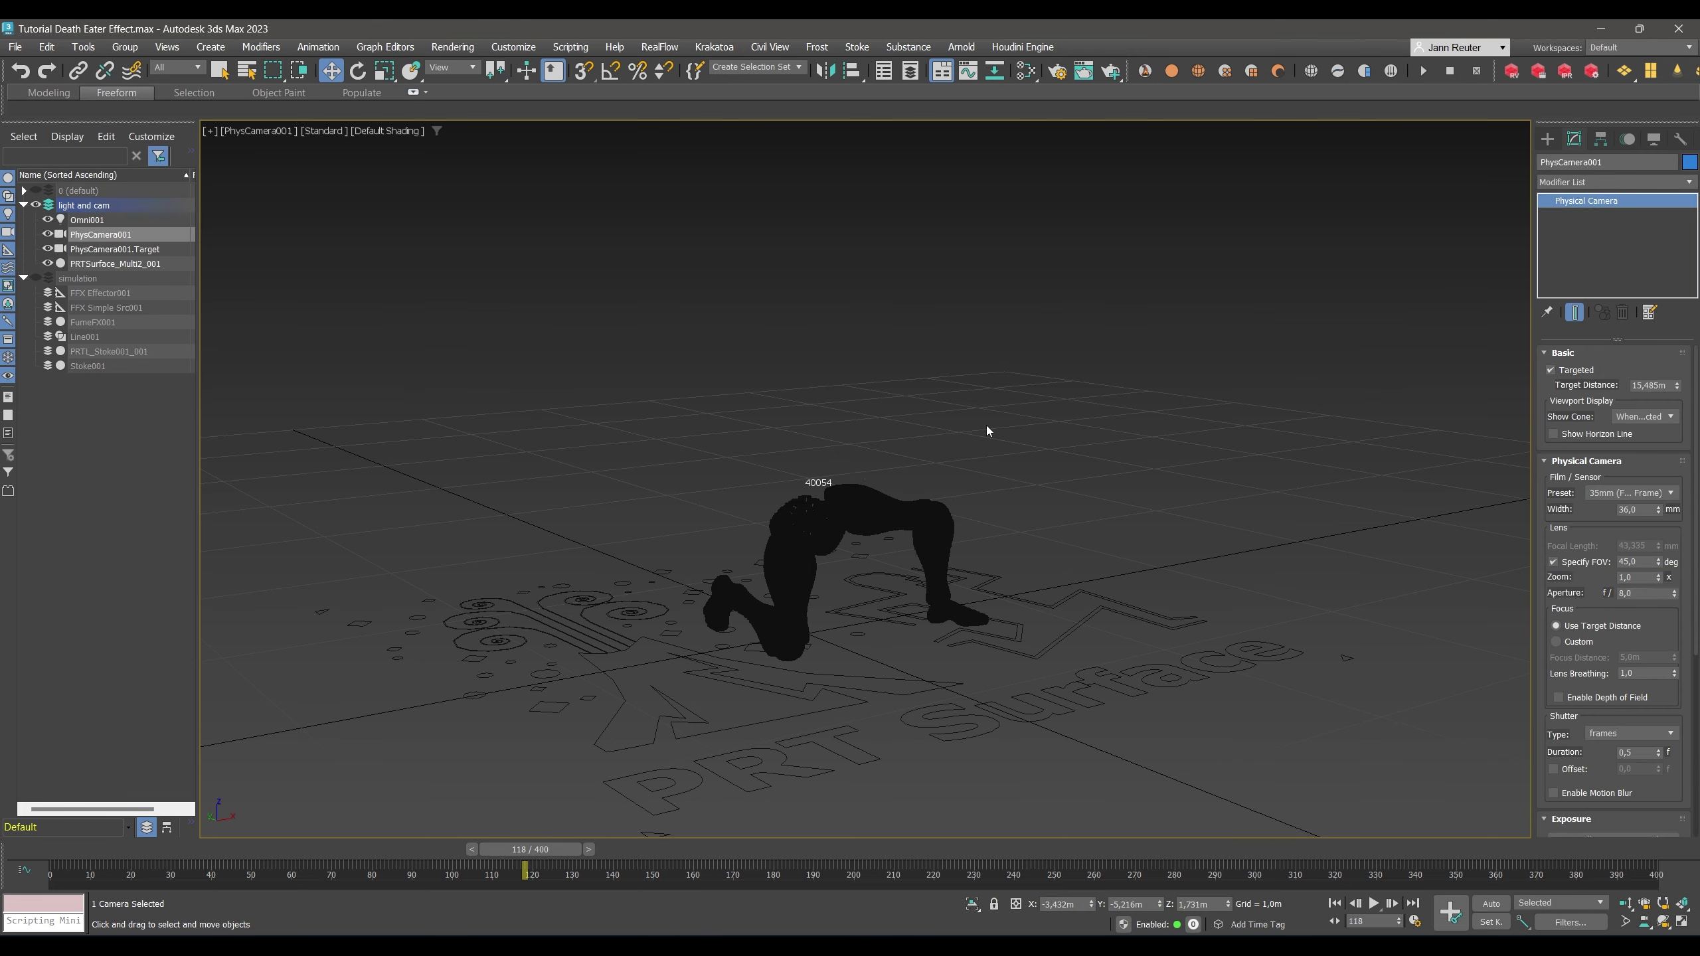
{"action": "left_click", "coordinate": [824, 563]}
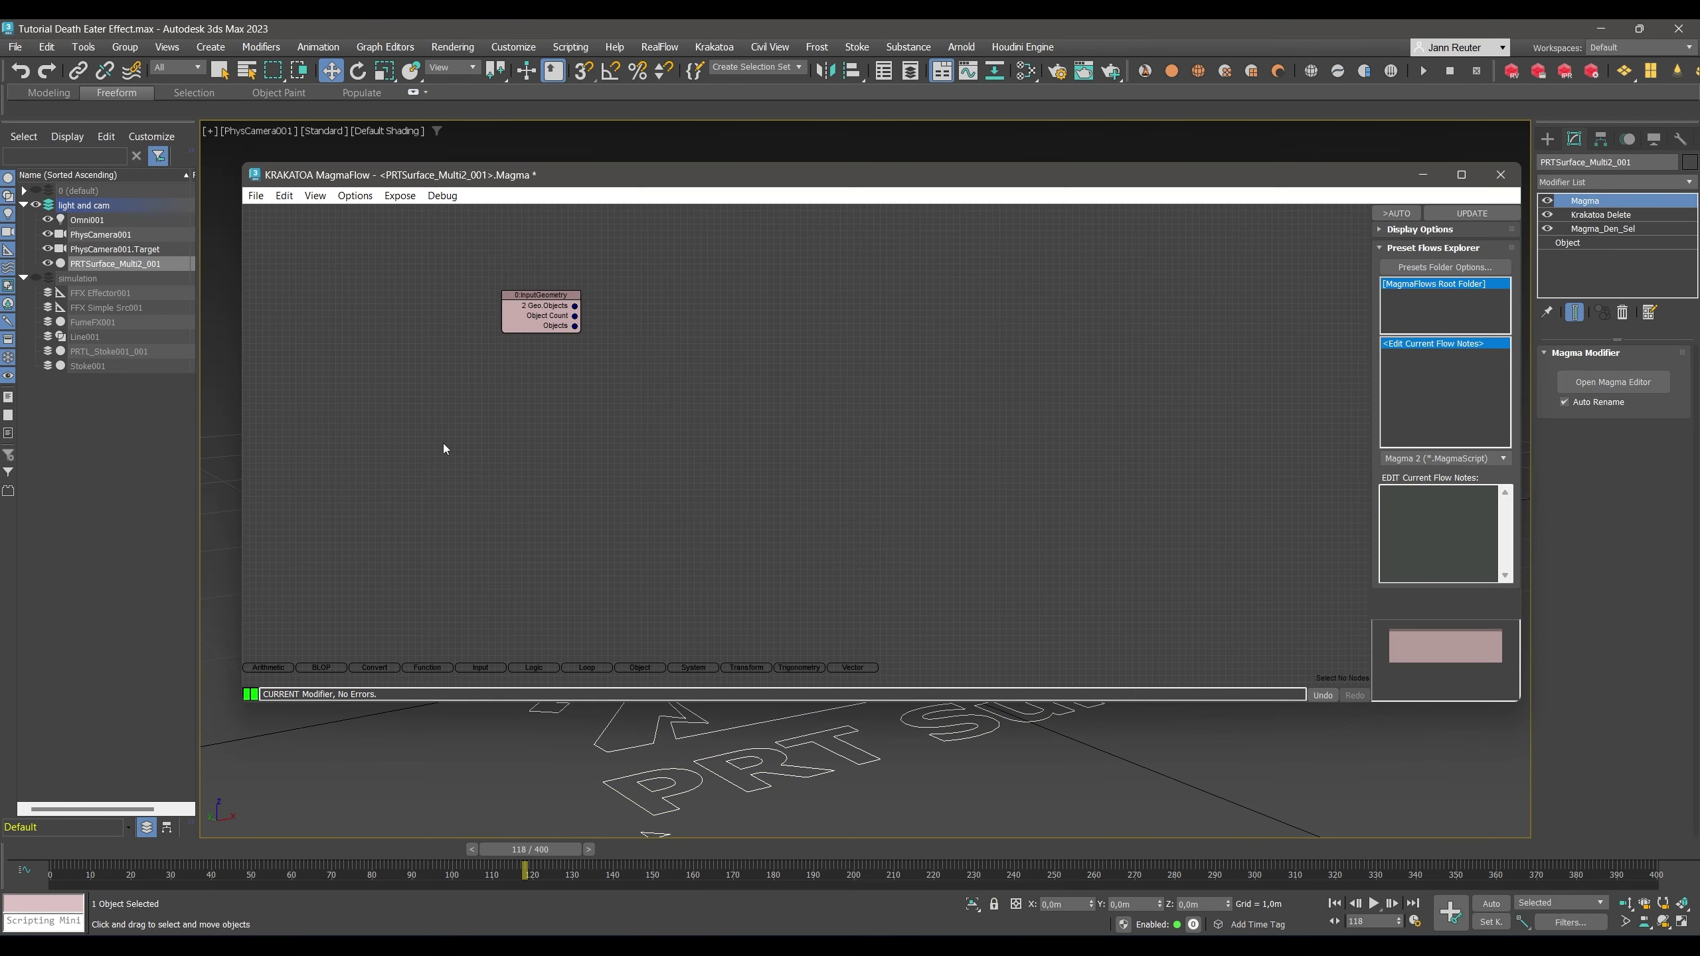
{"action": "key", "text": "i"}
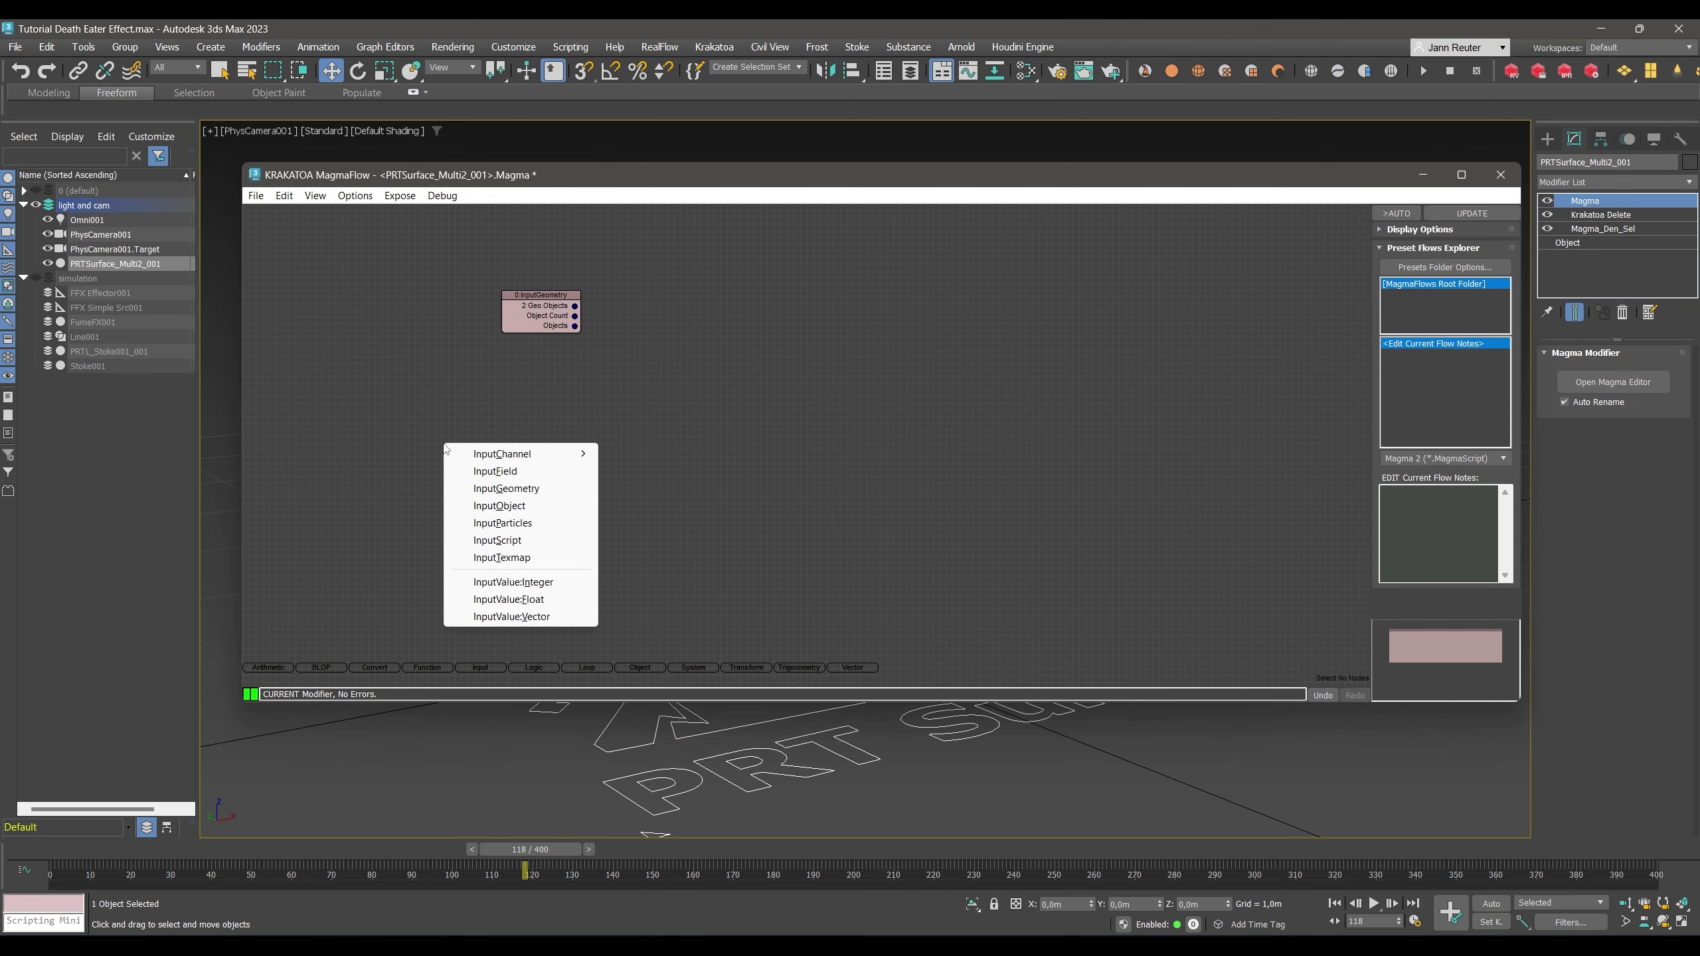
{"action": "left_click", "coordinate": [521, 508]}
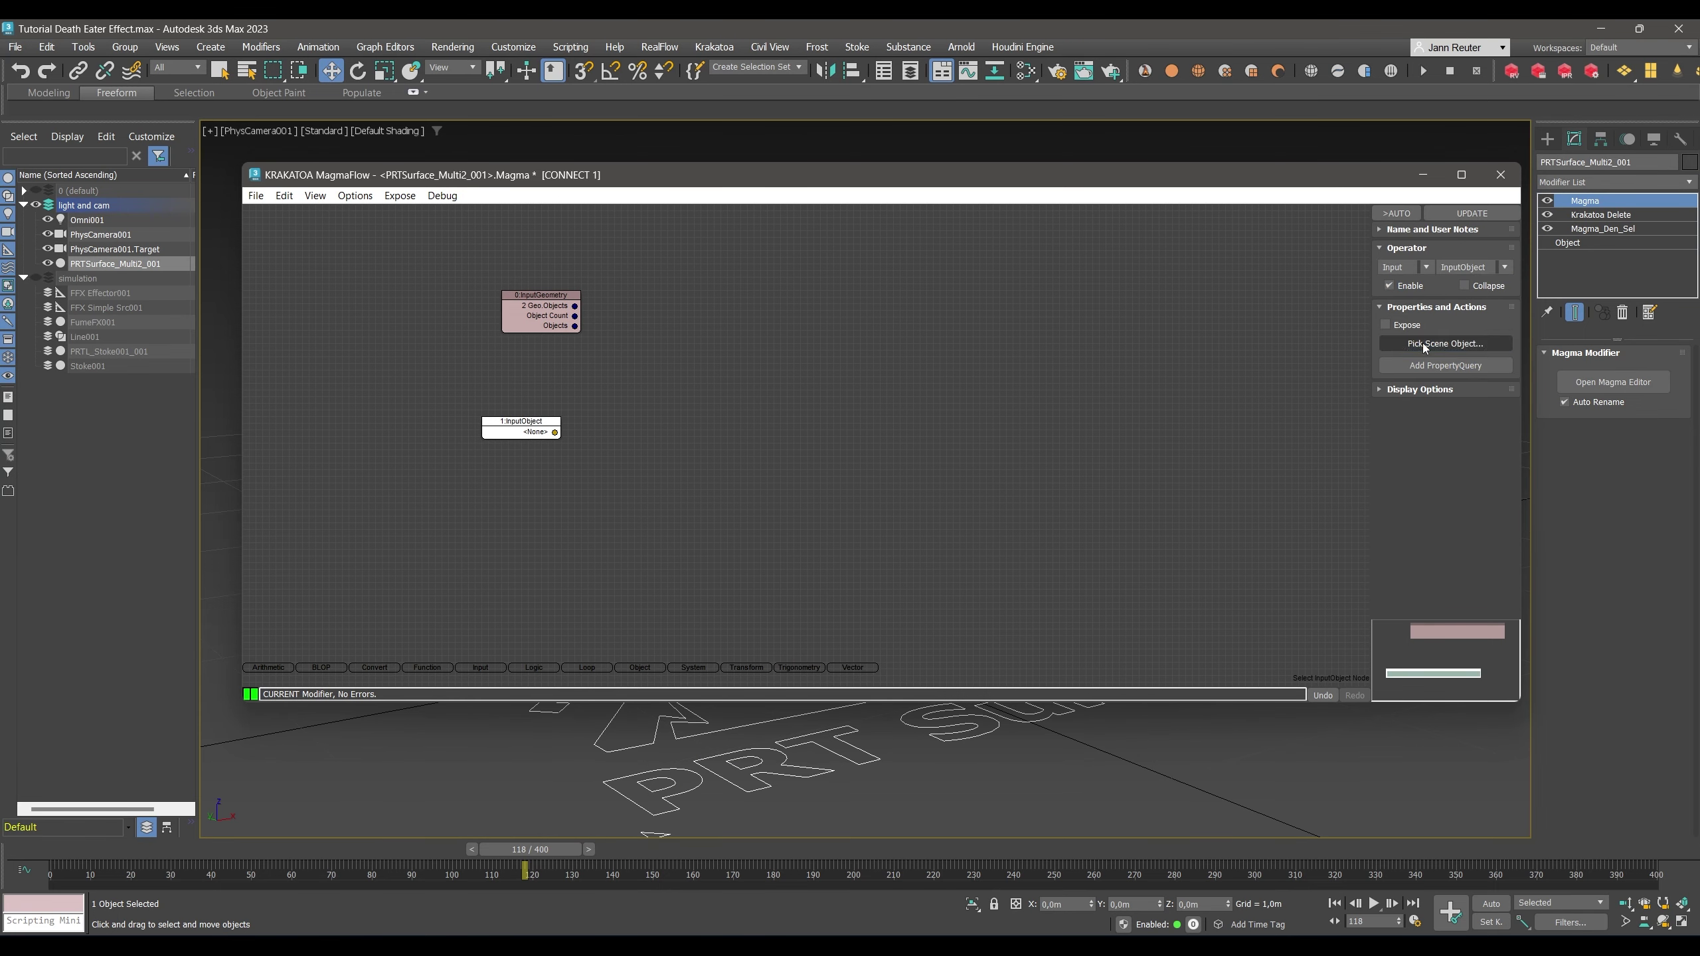
{"action": "left_click", "coordinate": [117, 234]}
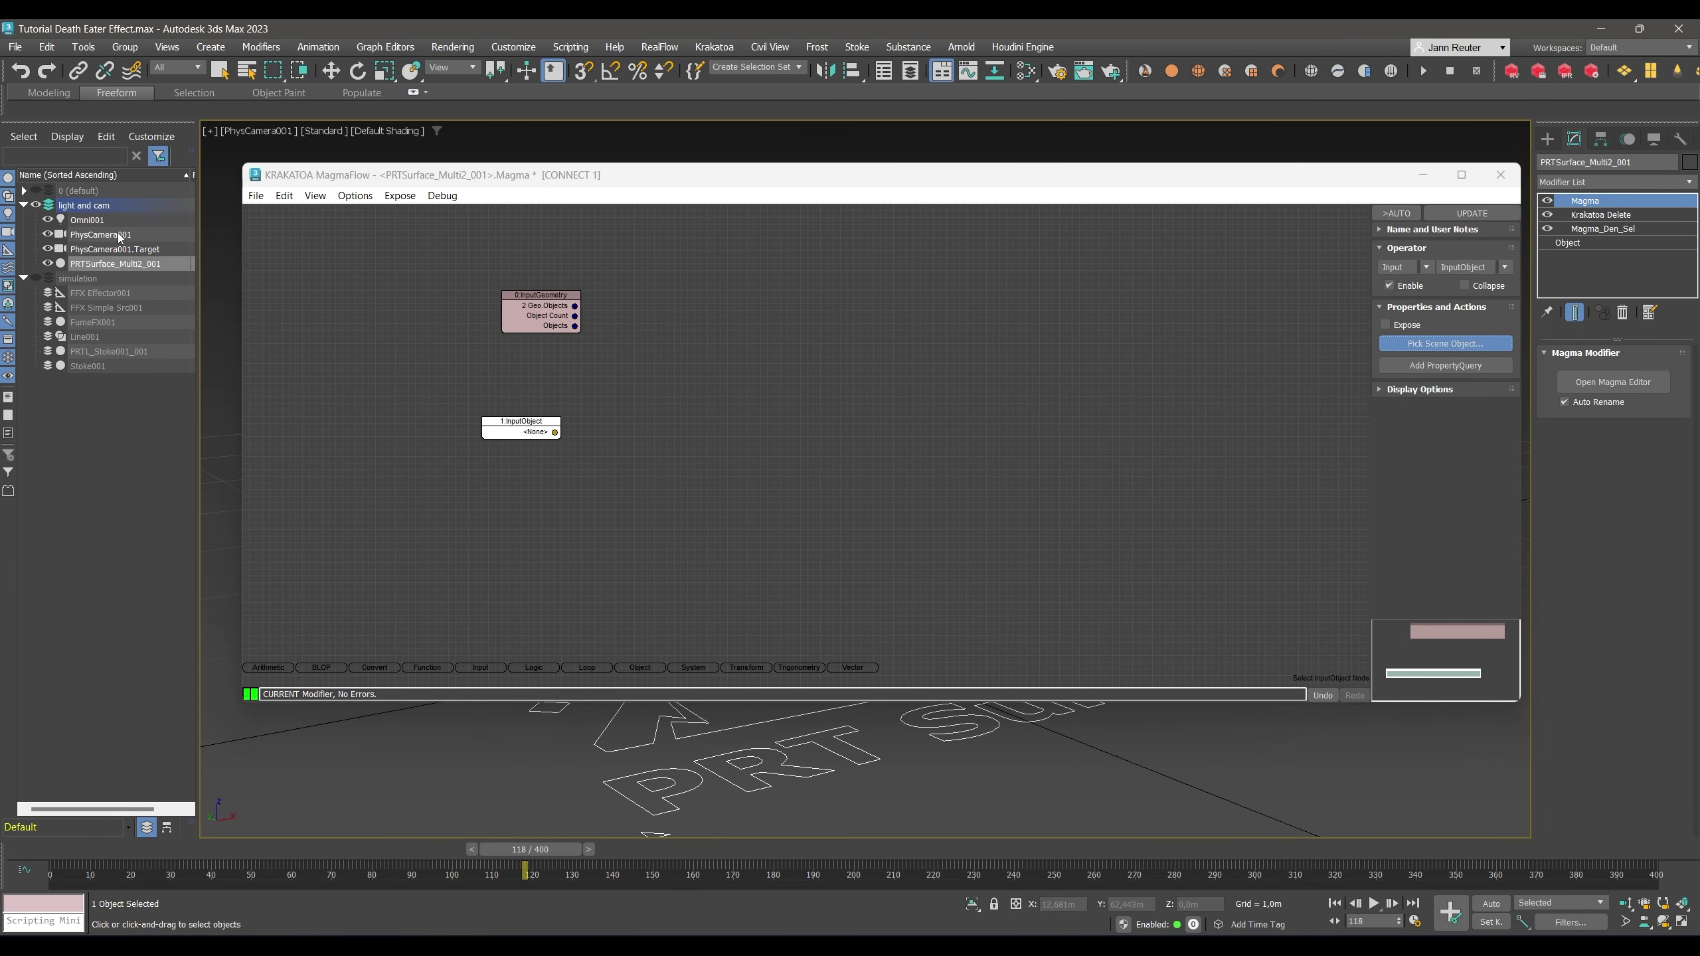
{"action": "left_click_drag", "start_coordinate": [702, 180], "coordinate": [758, 260]}
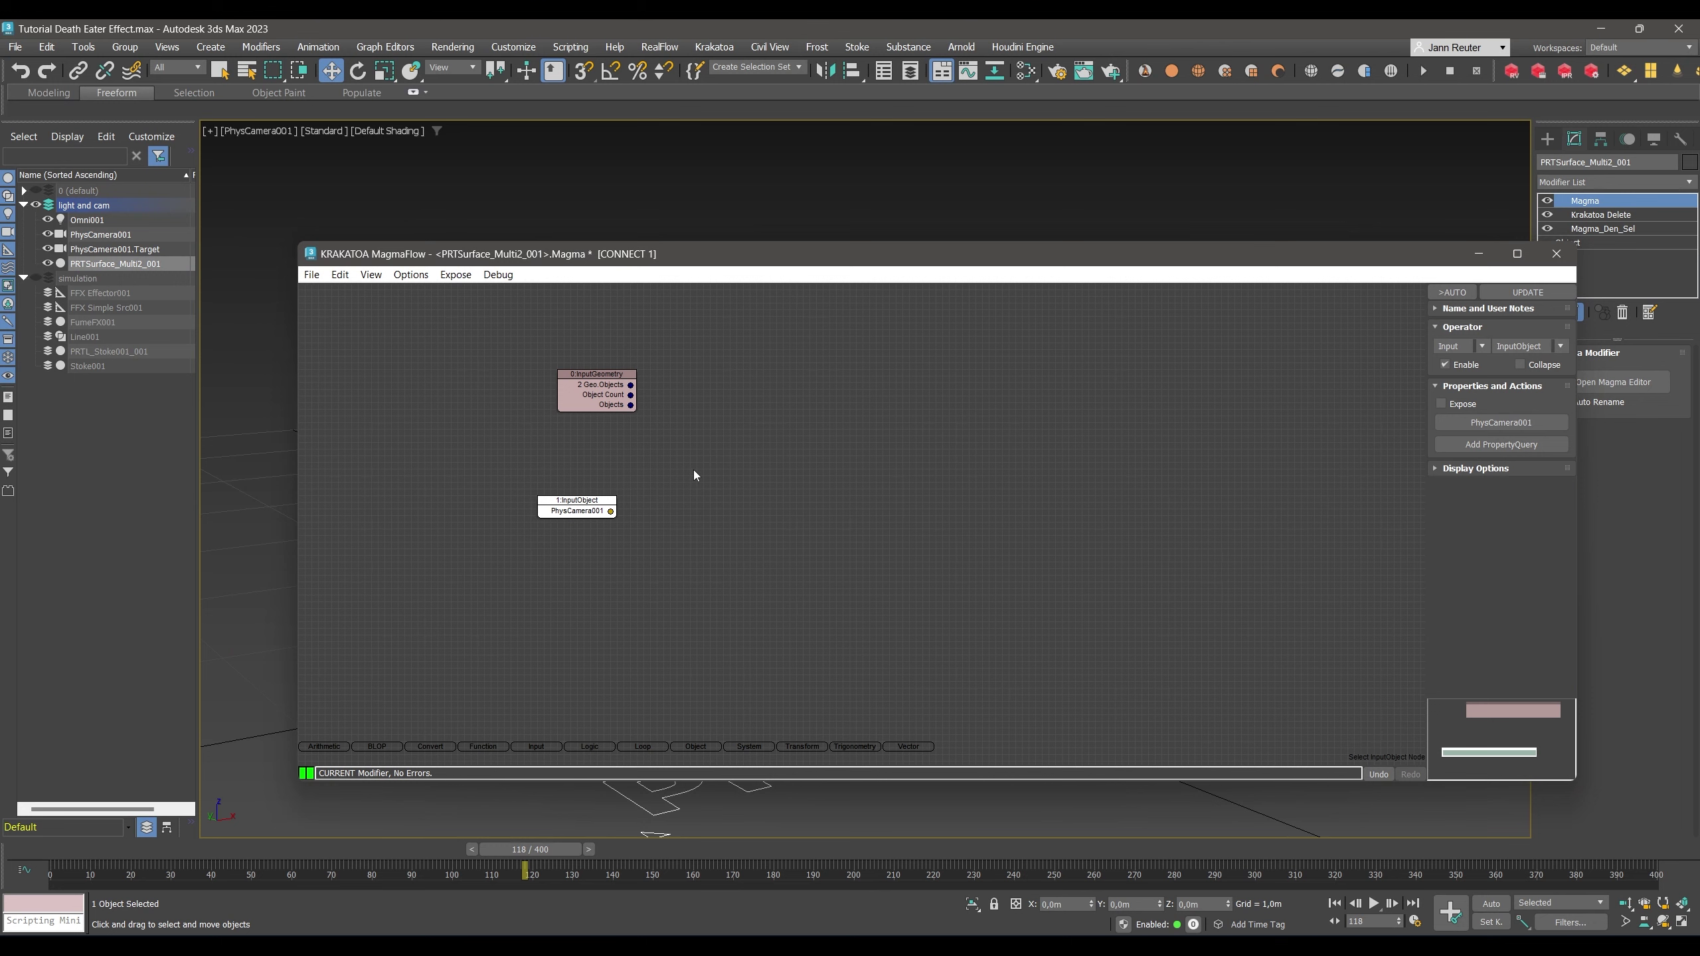
Feed the camera's InputObject into a PropertyQuery node that reads its Pos property.
{"action": "left_click", "coordinate": [656, 504]}
{"action": "left_click", "coordinate": [593, 465]}
{"action": "left_click_drag", "start_coordinate": [761, 494], "coordinate": [680, 520]}
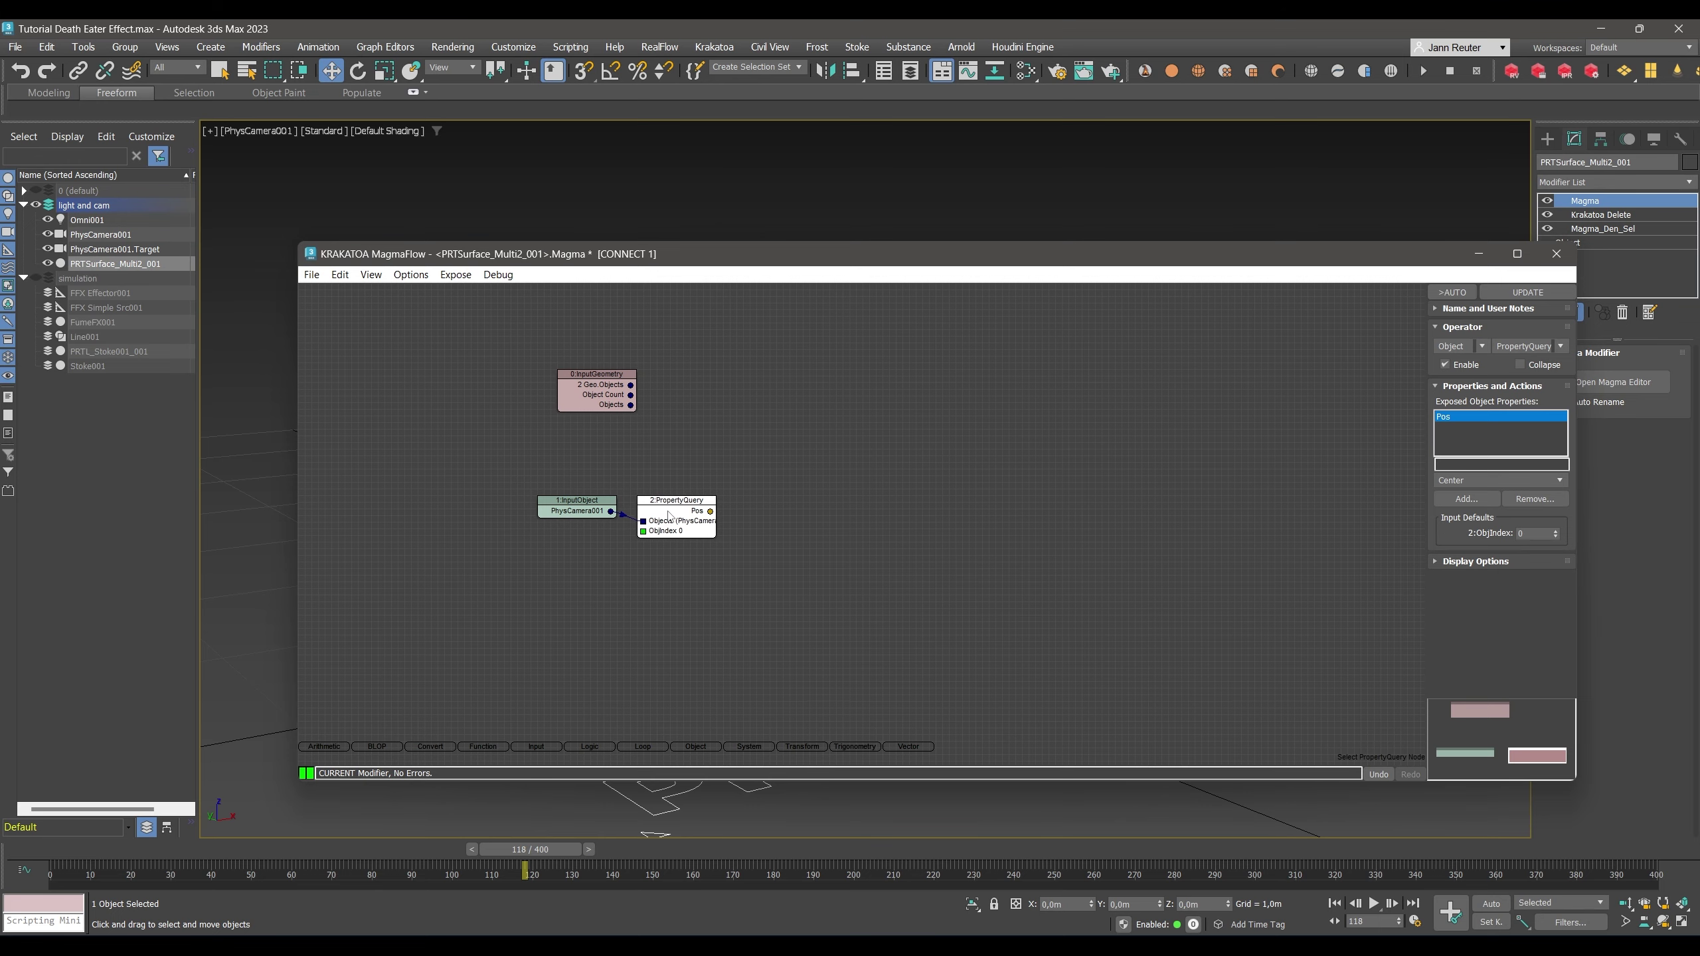
Enable World Space on the PRT Surface base object.
{"action": "left_click", "coordinate": [1606, 244]}
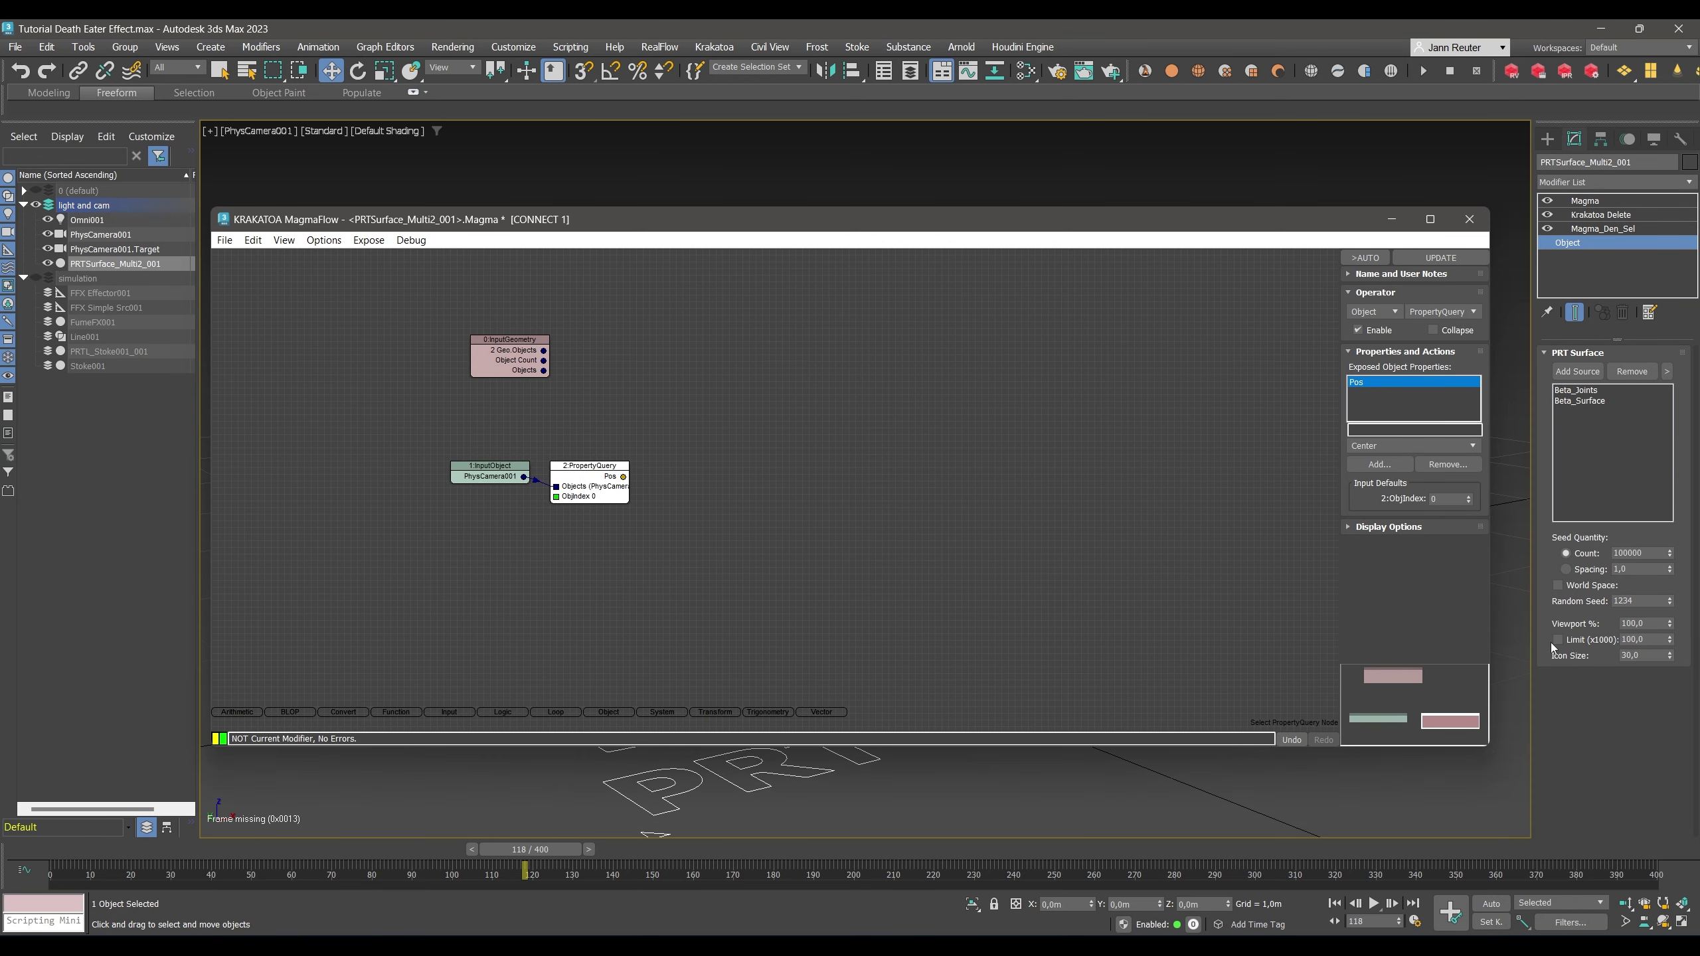
{"action": "left_click", "coordinate": [1557, 586]}
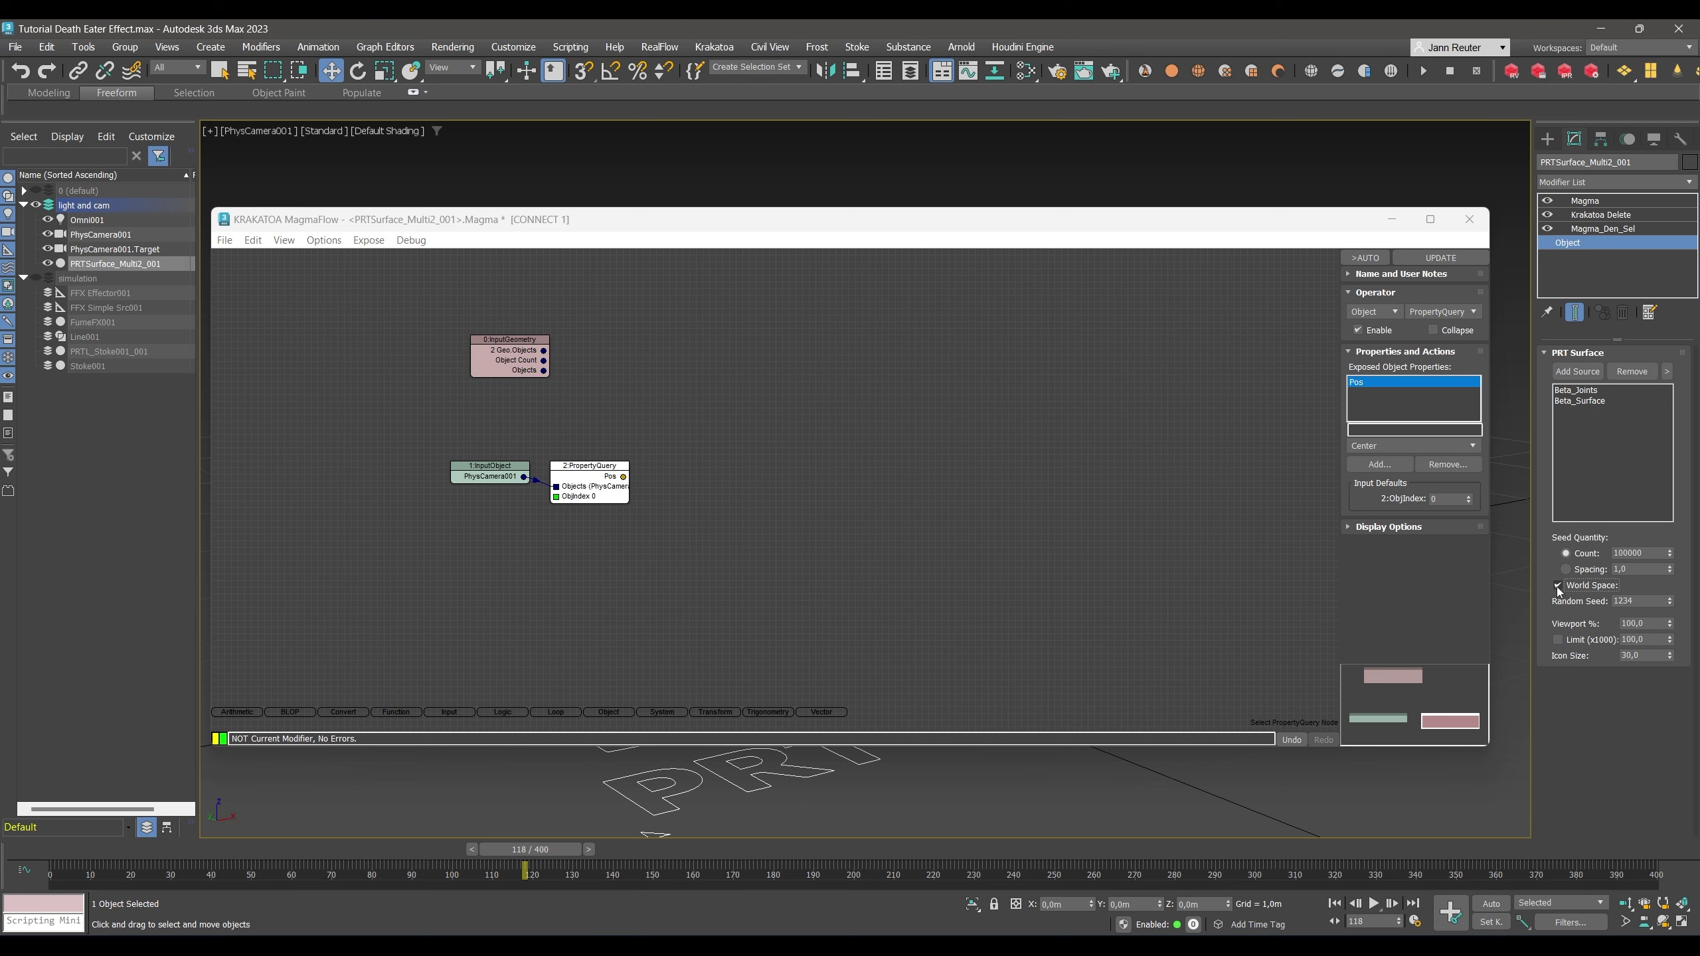
Subtract the particles' Position channel from the camera's Pos with a Subtract node.
{"action": "right_click", "coordinate": [670, 491]}
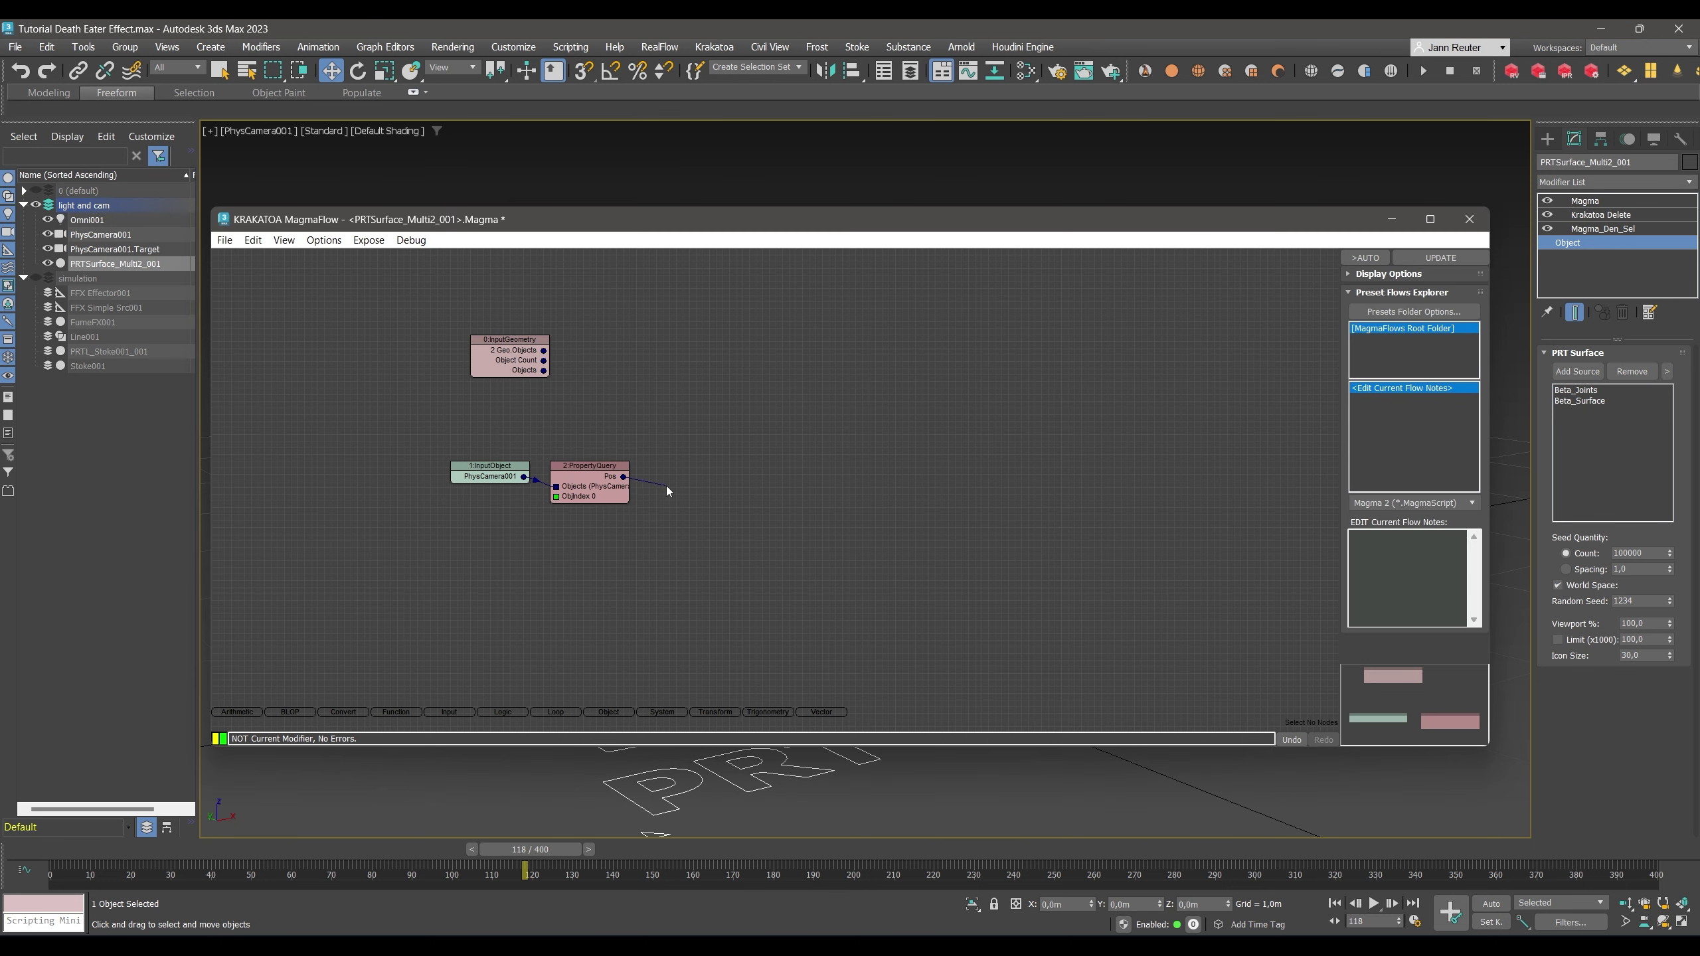
{"action": "mouse_move", "coordinate": [737, 497]}
{"action": "left_click", "coordinate": [843, 690]}
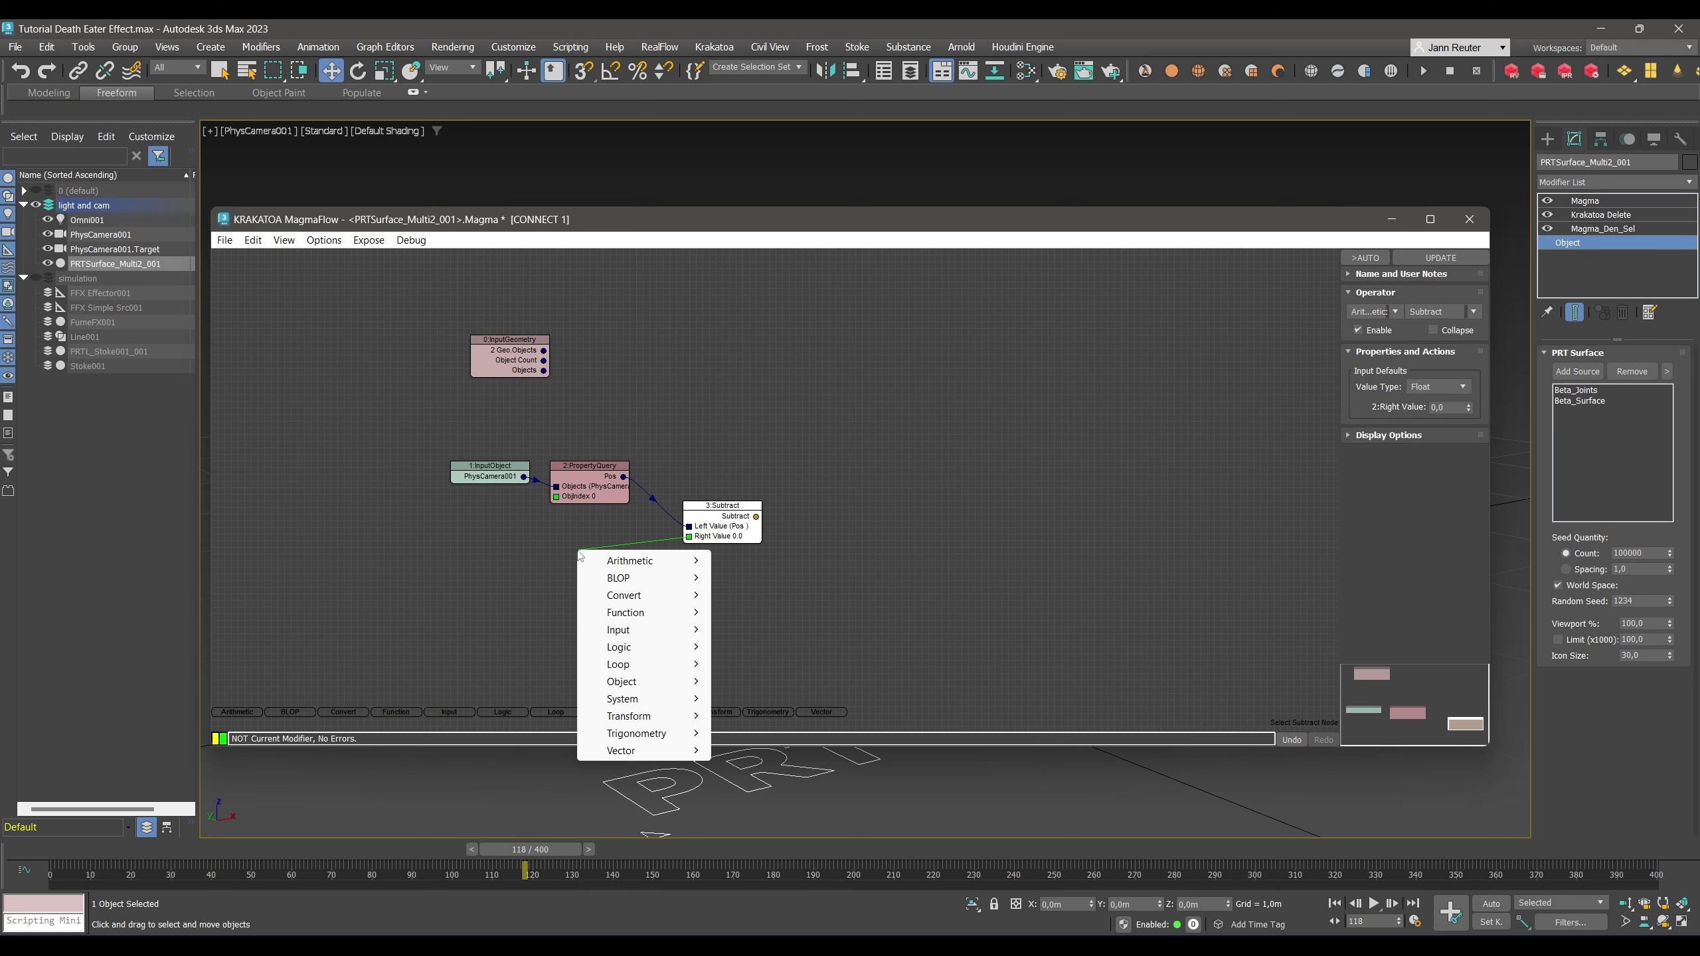
{"action": "mouse_move", "coordinate": [643, 630]}
{"action": "mouse_move", "coordinate": [770, 629]}
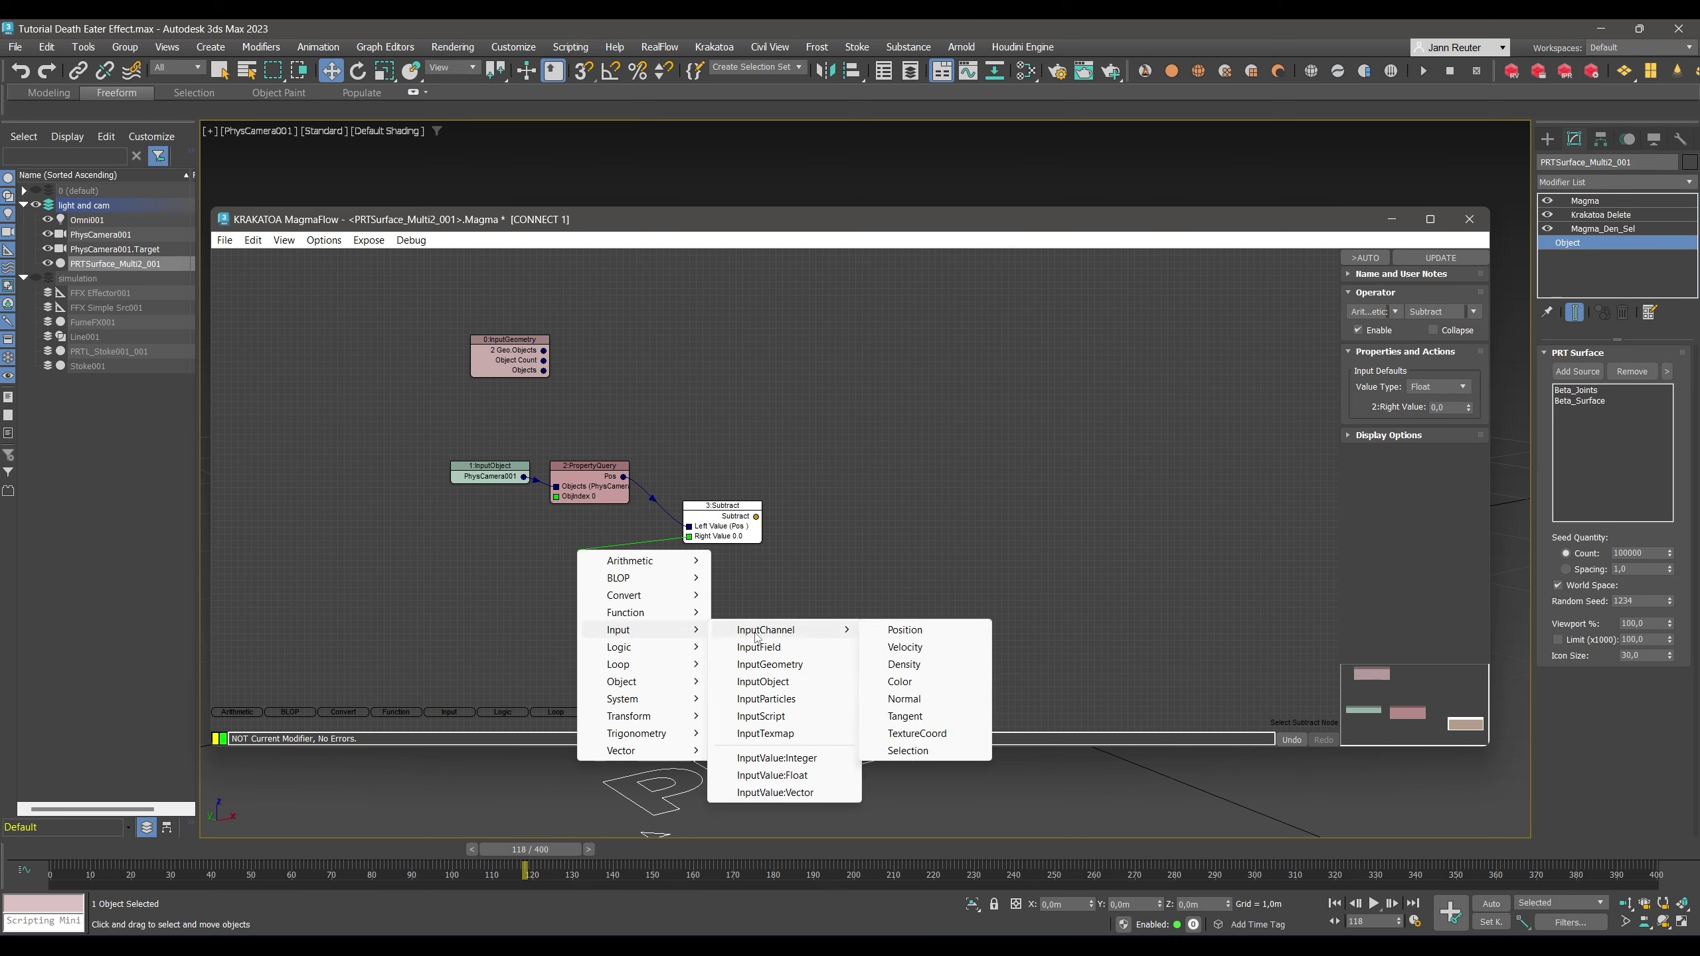
{"action": "left_click", "coordinate": [897, 631]}
Feed the Subtract result into a Normalize node placed beside it.
{"action": "mouse_move", "coordinate": [837, 696]}
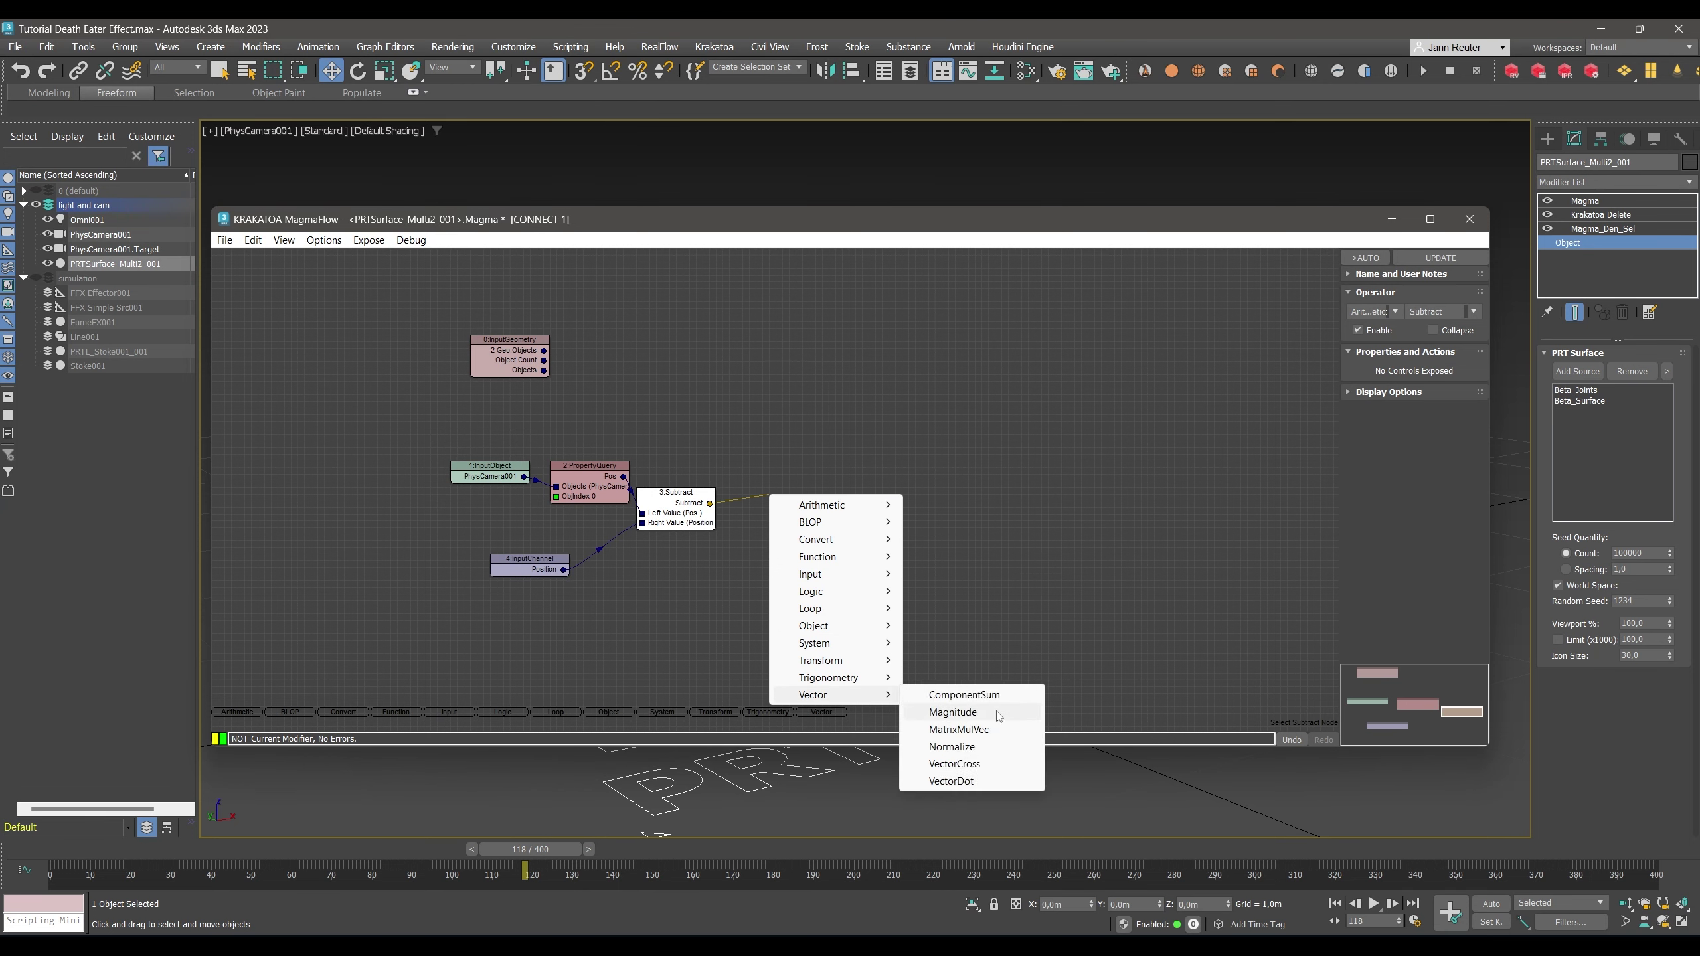
{"action": "left_click", "coordinate": [951, 747]}
{"action": "left_click_drag", "start_coordinate": [753, 469], "coordinate": [778, 501]}
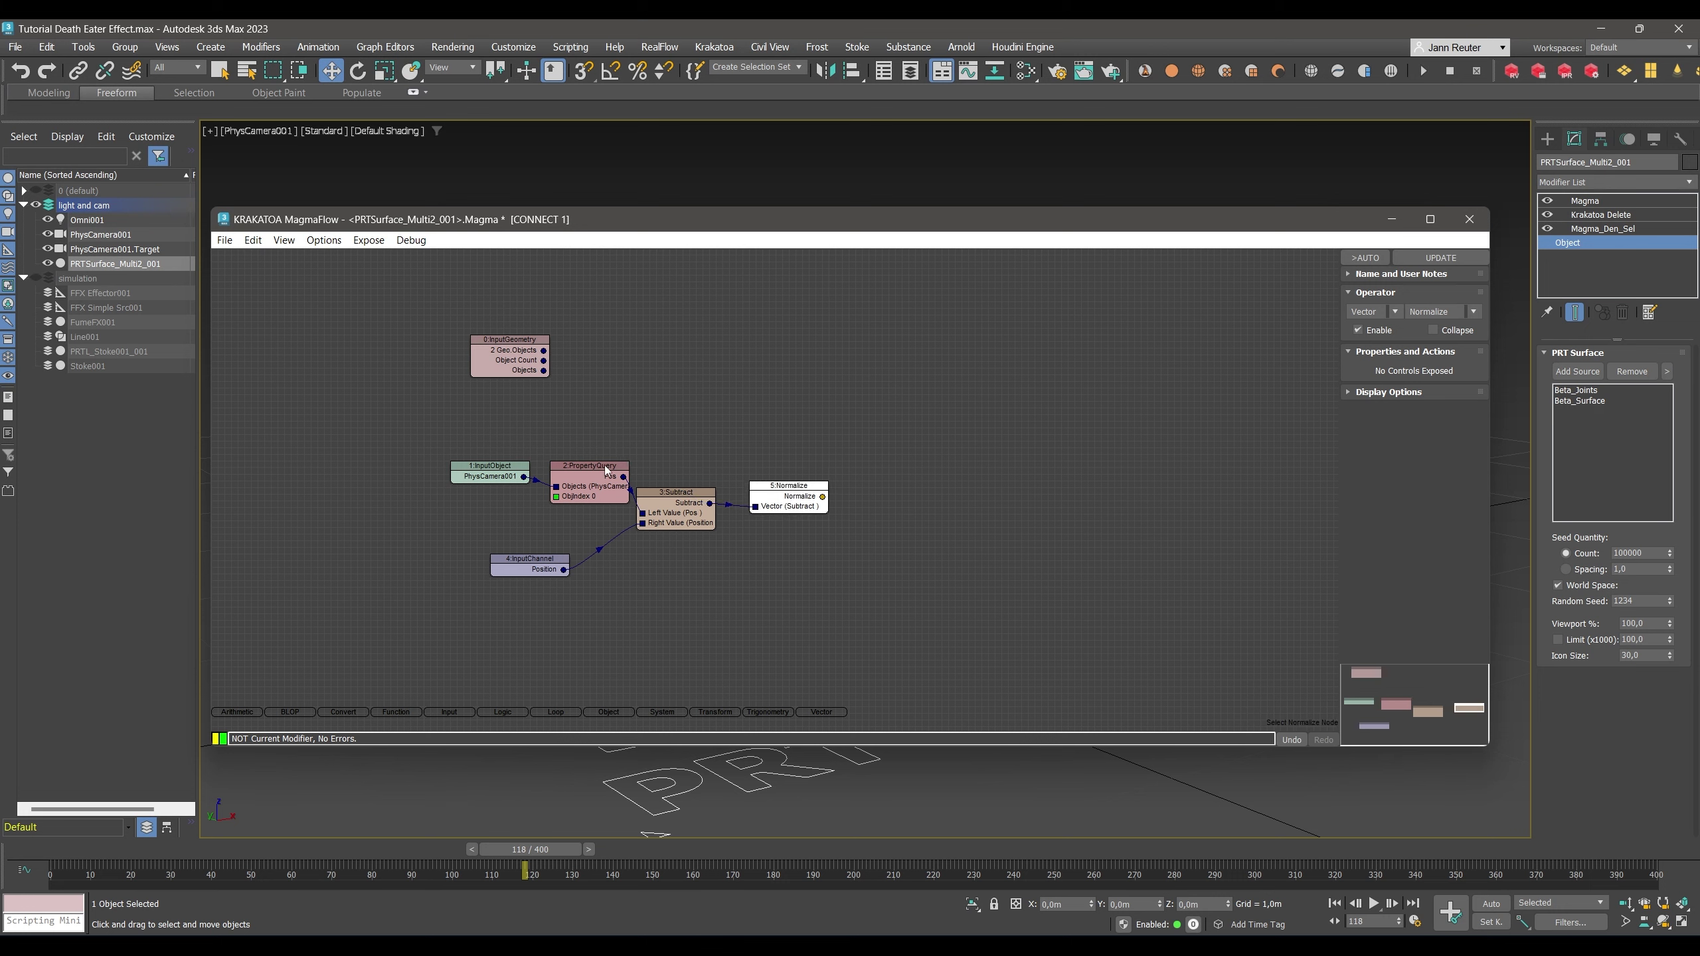
Feed the InputGeometry objects into the geometry input of a new IntersectRay node.
{"action": "left_click_drag", "start_coordinate": [544, 350], "coordinate": [1006, 335]}
{"action": "left_click", "coordinate": [897, 425]}
Feed the Normalize output into a Multiply node and set its right value to 0,001.
{"action": "left_click_drag", "start_coordinate": [823, 497], "coordinate": [810, 523]}
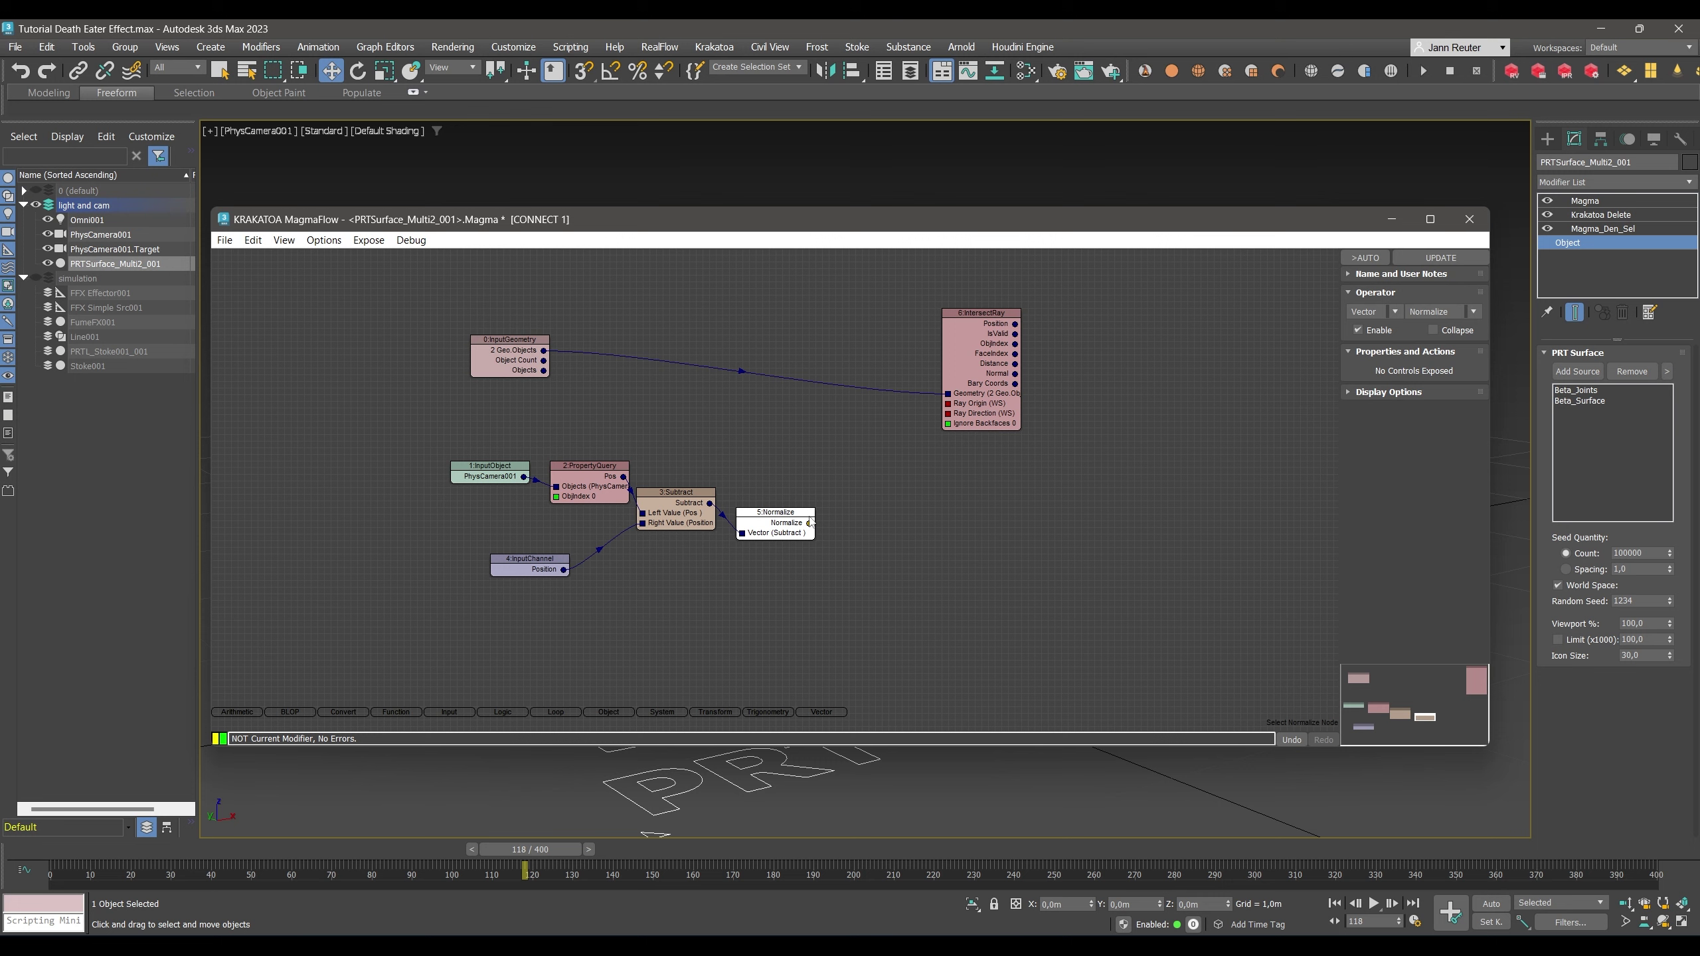
{"action": "left_click_drag", "start_coordinate": [810, 523], "coordinate": [851, 530]}
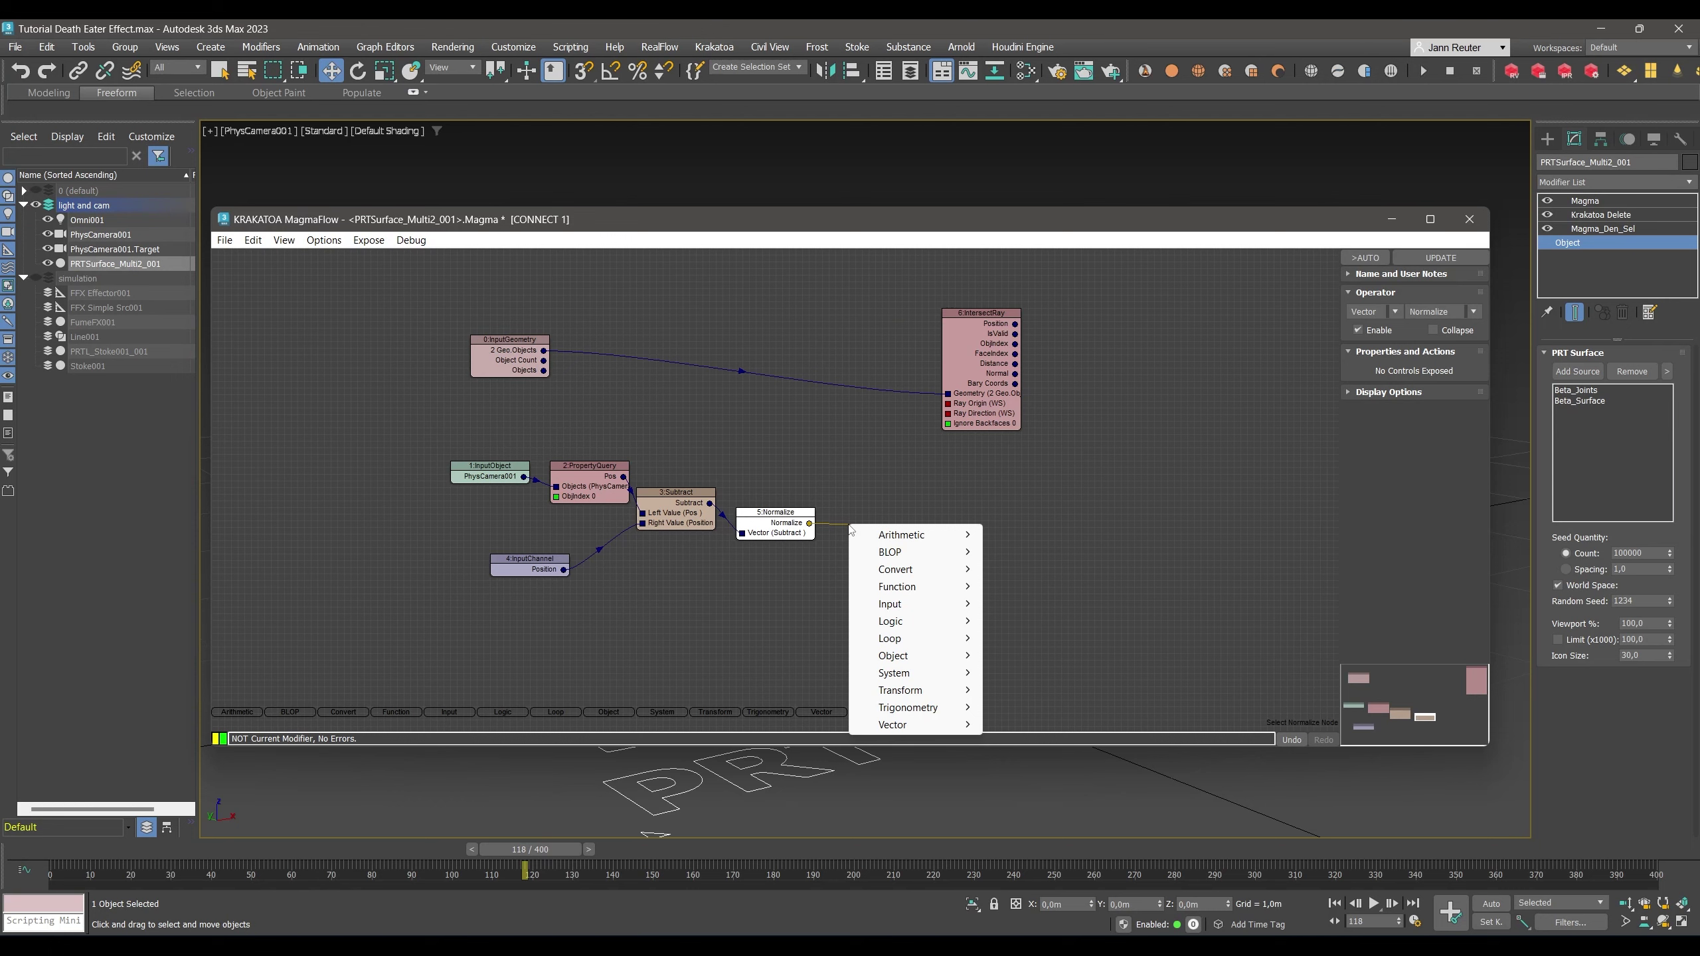
{"action": "mouse_move", "coordinate": [902, 534]}
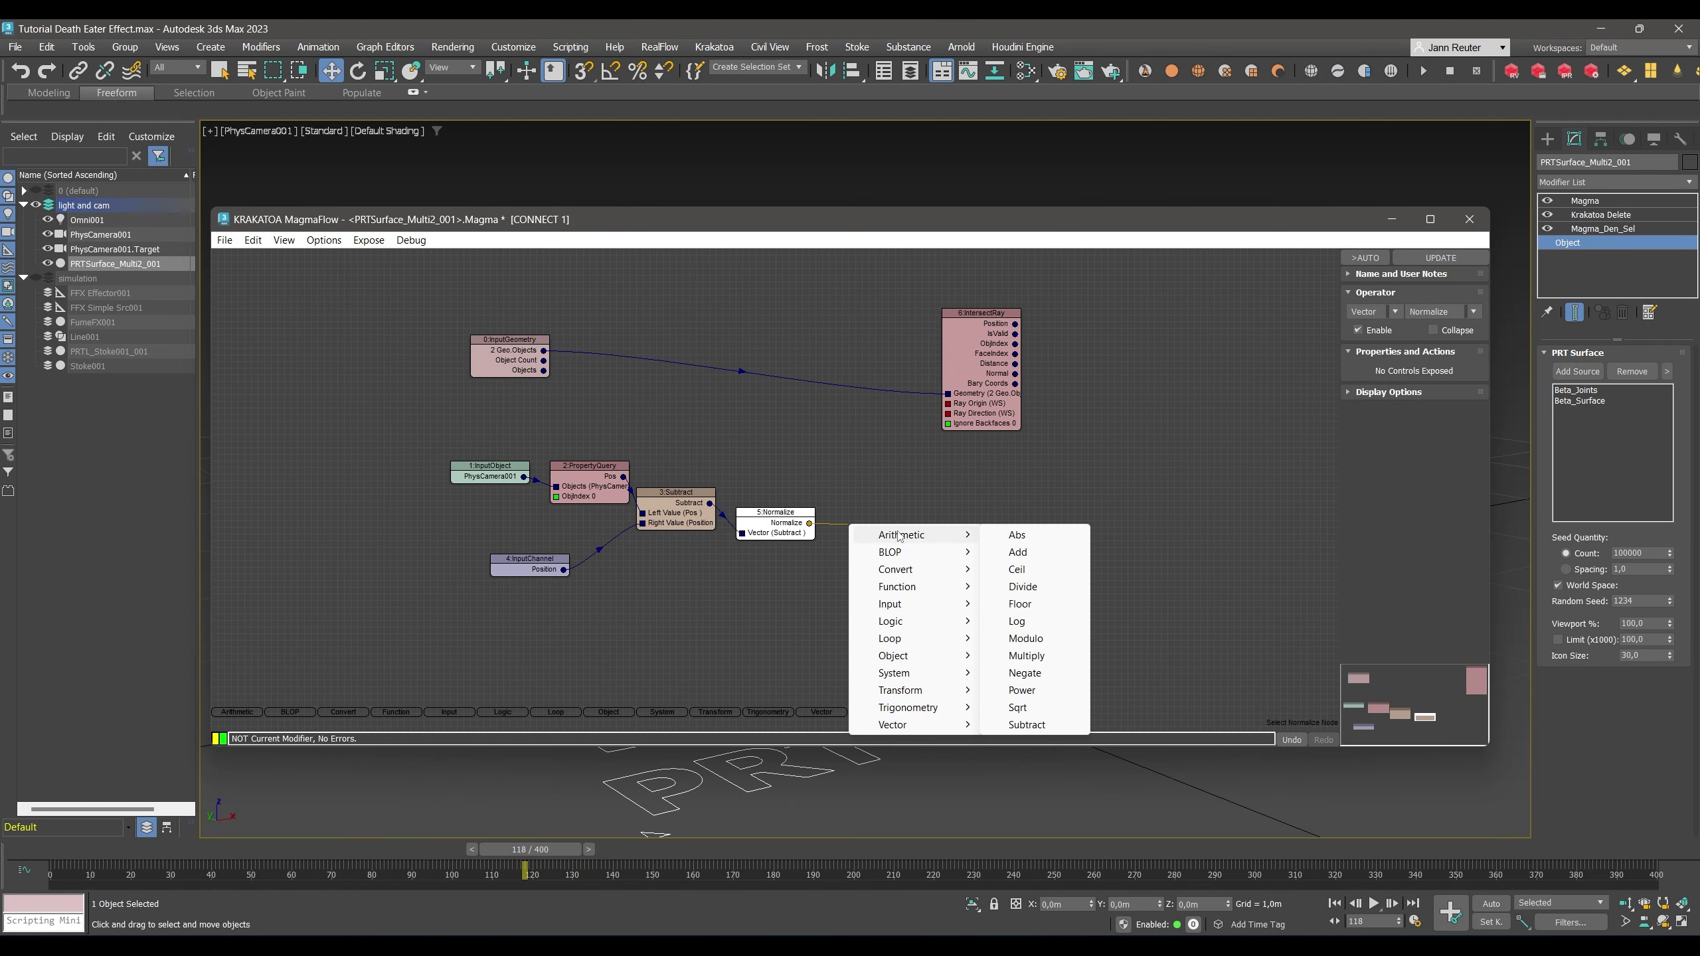
{"action": "left_click", "coordinate": [1018, 690]}
{"action": "left_click_drag", "start_coordinate": [776, 468], "coordinate": [876, 512]}
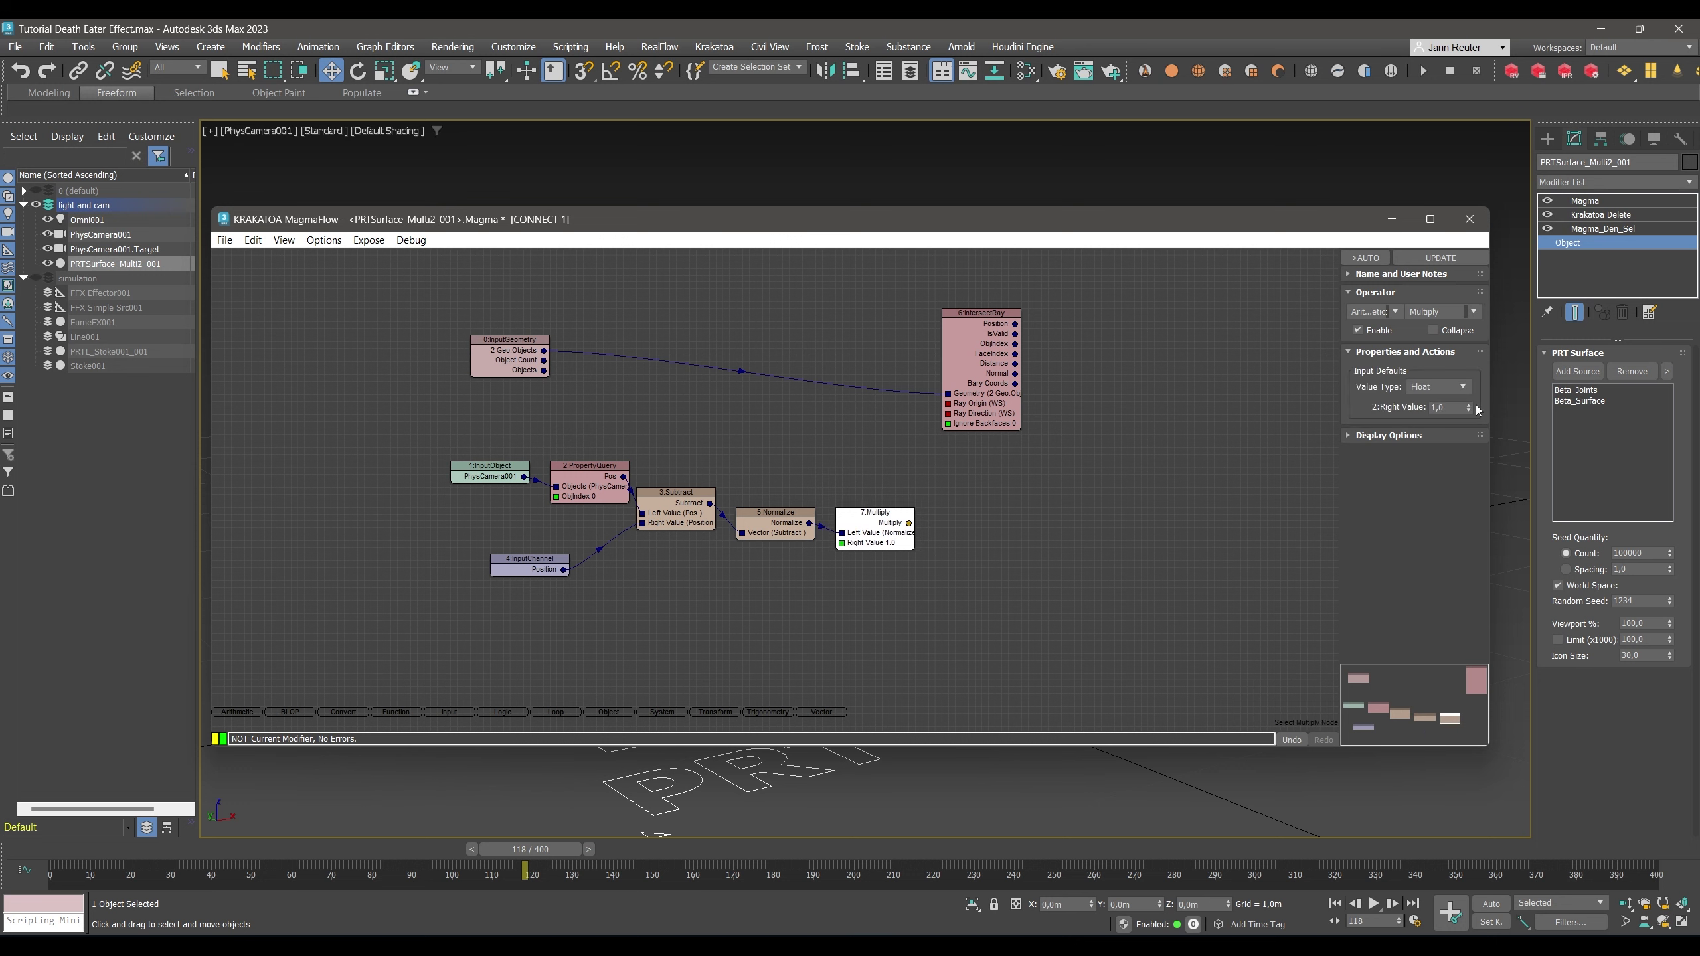
{"action": "double_click", "coordinate": [1448, 409]}
{"action": "type", "text": "0,001"}
{"action": "key", "text": "Return"}
Add the Position channel to the Multiply result with an Add node and connect the sum to IntersectRay's Ray Origin.
{"action": "left_click_drag", "start_coordinate": [909, 524], "coordinate": [945, 530]}
{"action": "mouse_move", "coordinate": [993, 544]}
{"action": "left_click", "coordinate": [1114, 555]}
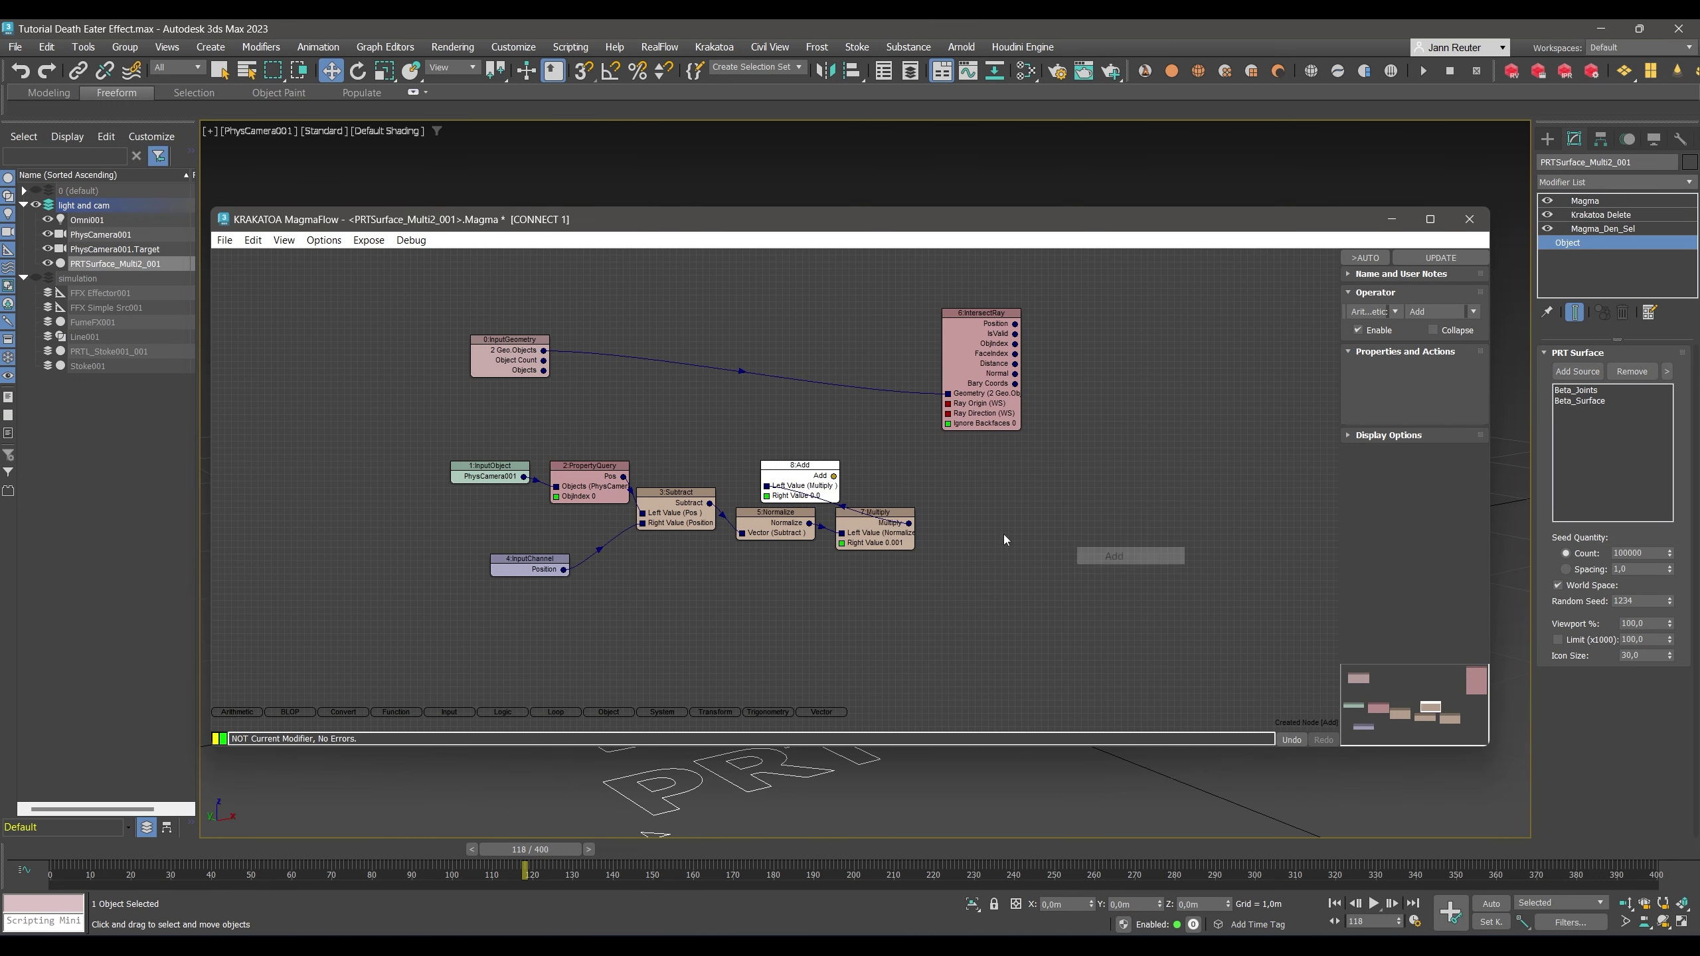
{"action": "left_click_drag", "start_coordinate": [803, 474], "coordinate": [1004, 521]}
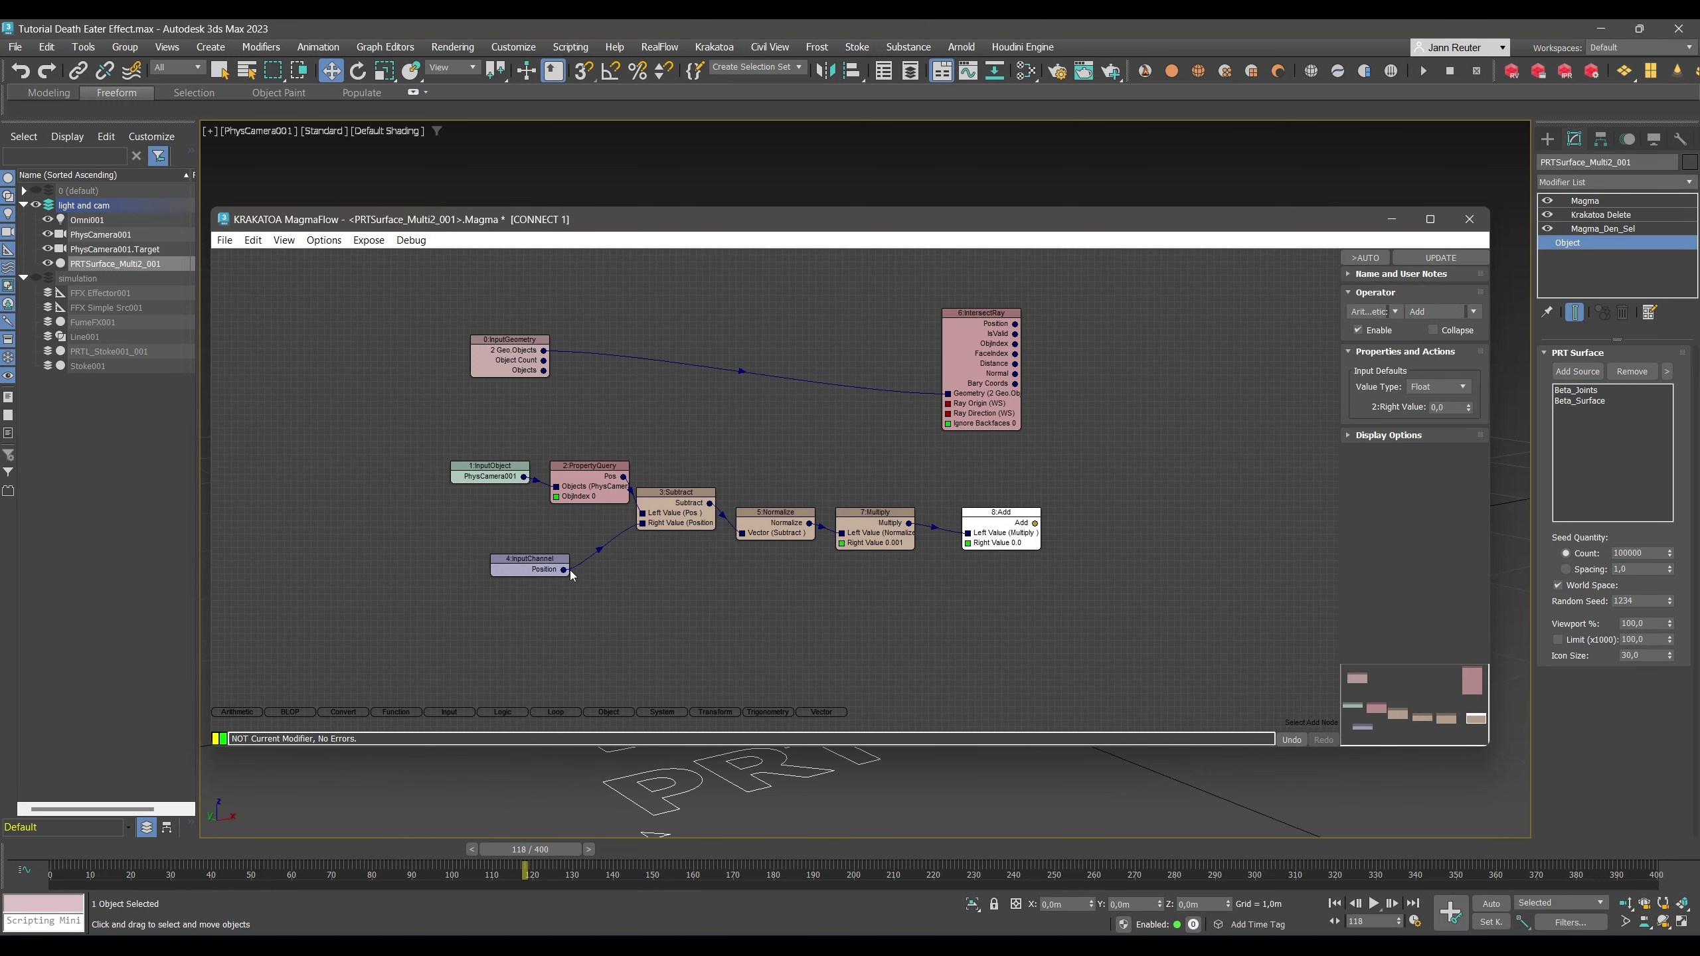
{"action": "left_click_drag", "start_coordinate": [564, 569], "coordinate": [959, 405]}
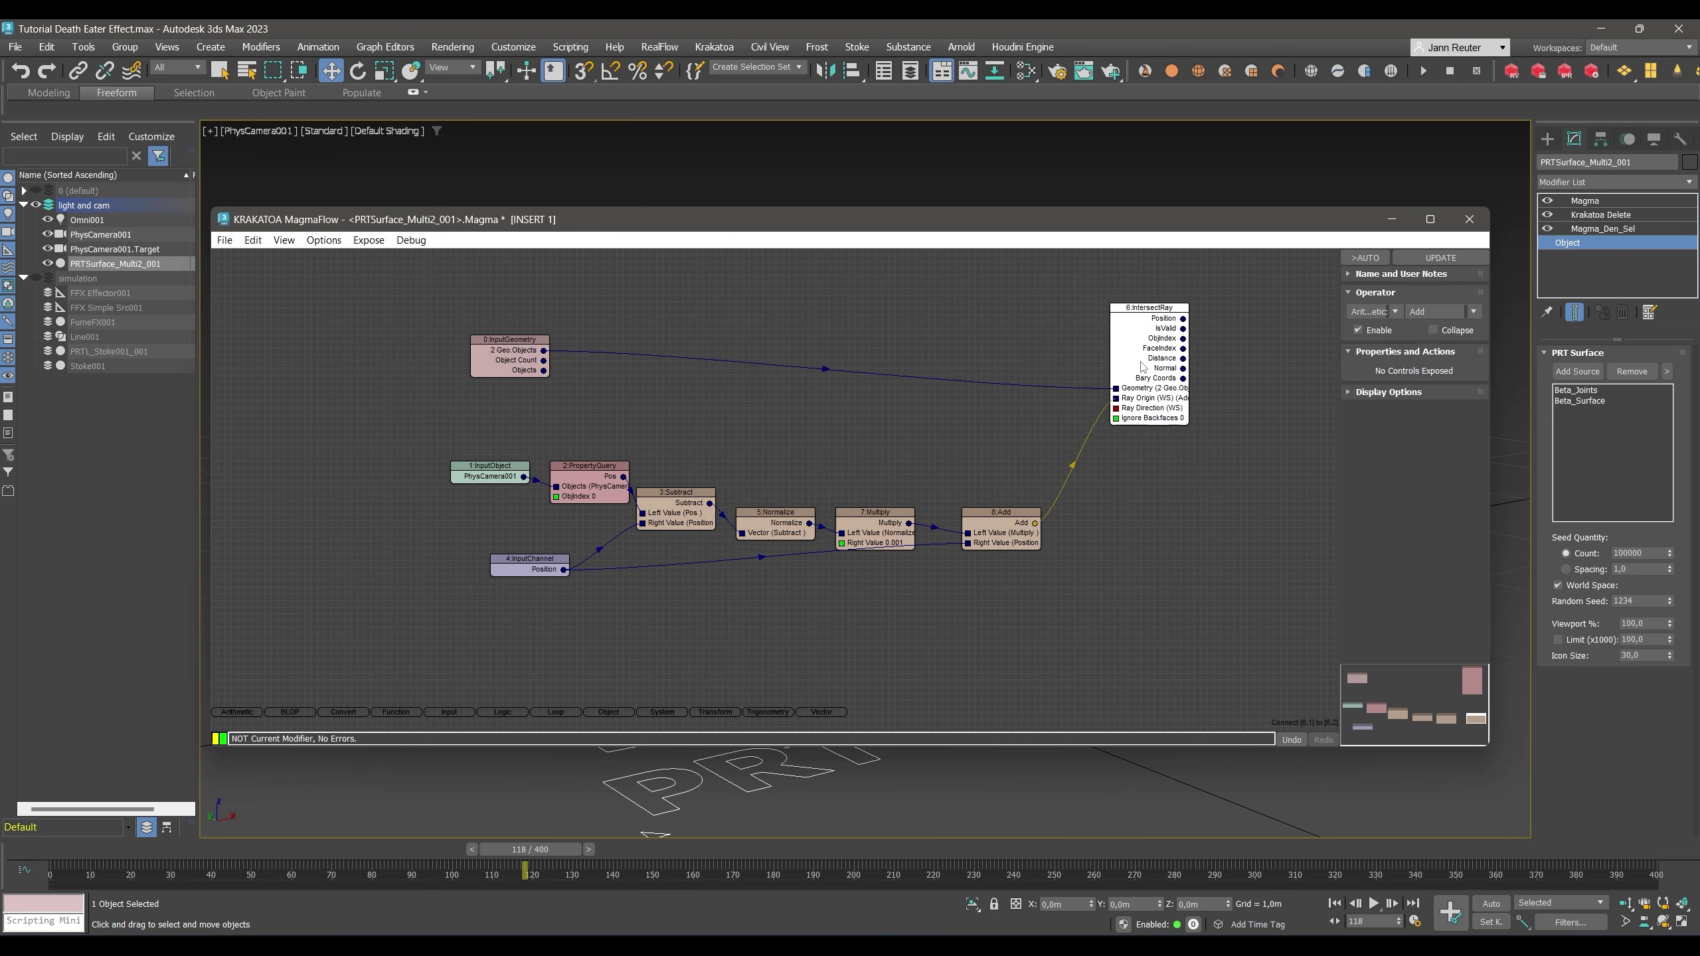
Connect the Normalize output to IntersectRay's Ray Direction and reposition the Normalize and IntersectRay nodes.
{"action": "left_click", "coordinate": [1239, 360]}
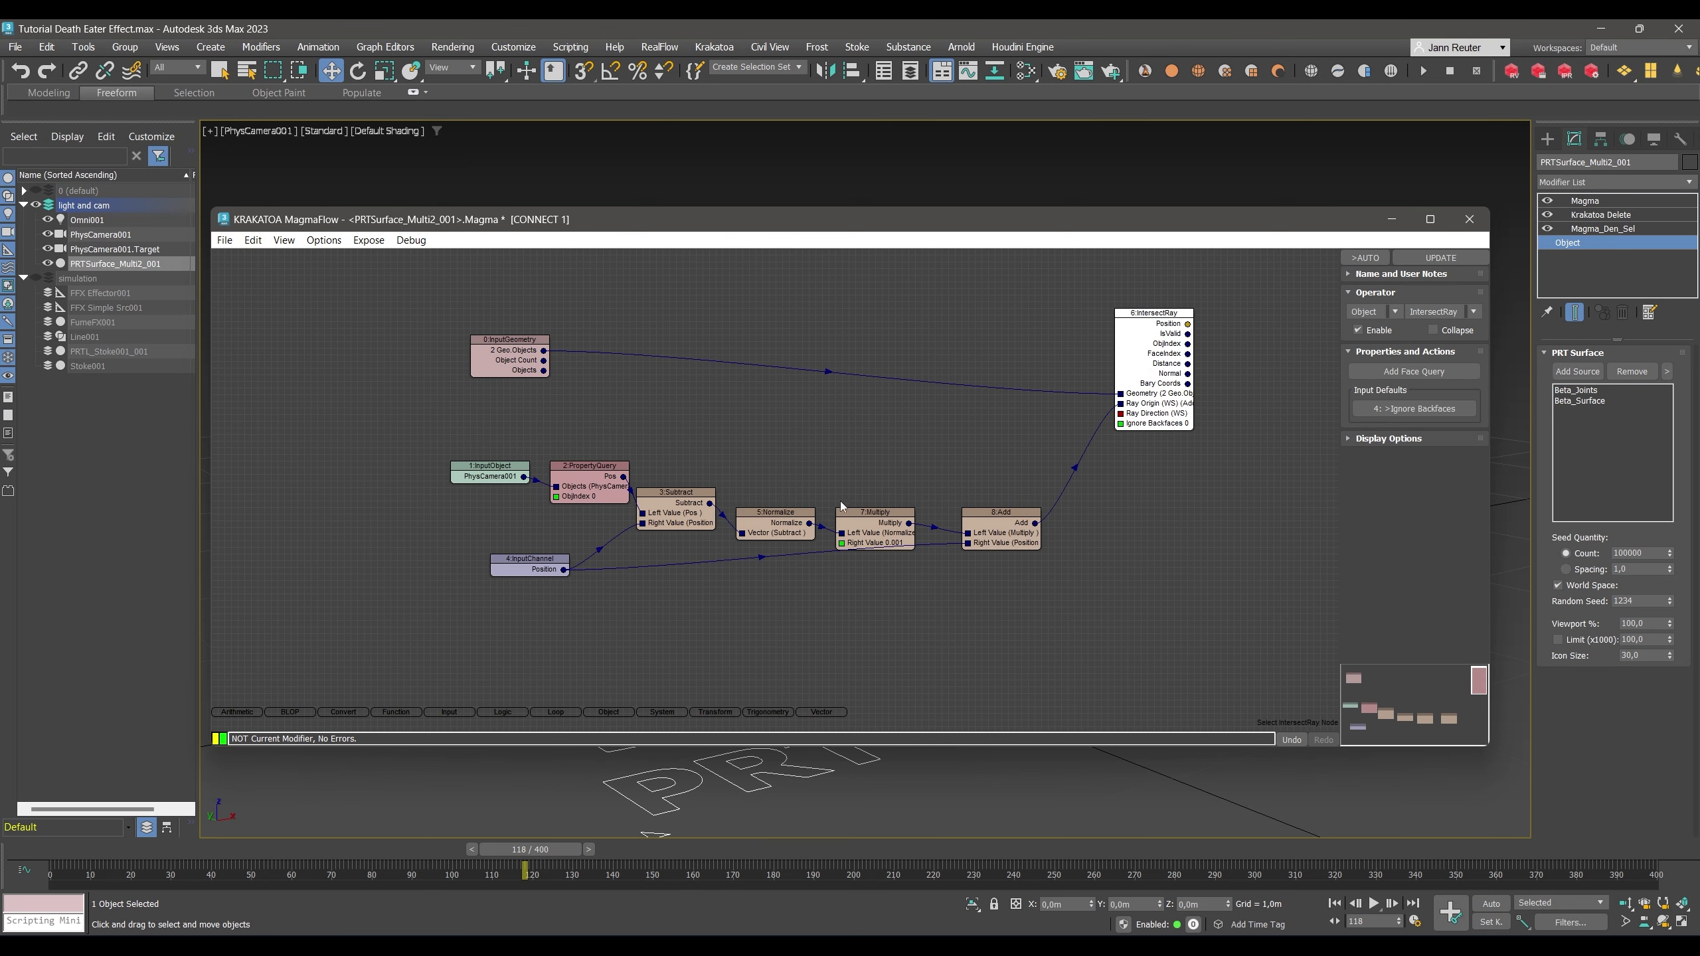
{"action": "left_click_drag", "start_coordinate": [810, 524], "coordinate": [1121, 414]}
{"action": "left_click_drag", "start_coordinate": [776, 530], "coordinate": [768, 514]}
{"action": "left_click_drag", "start_coordinate": [1146, 372], "coordinate": [1086, 392]}
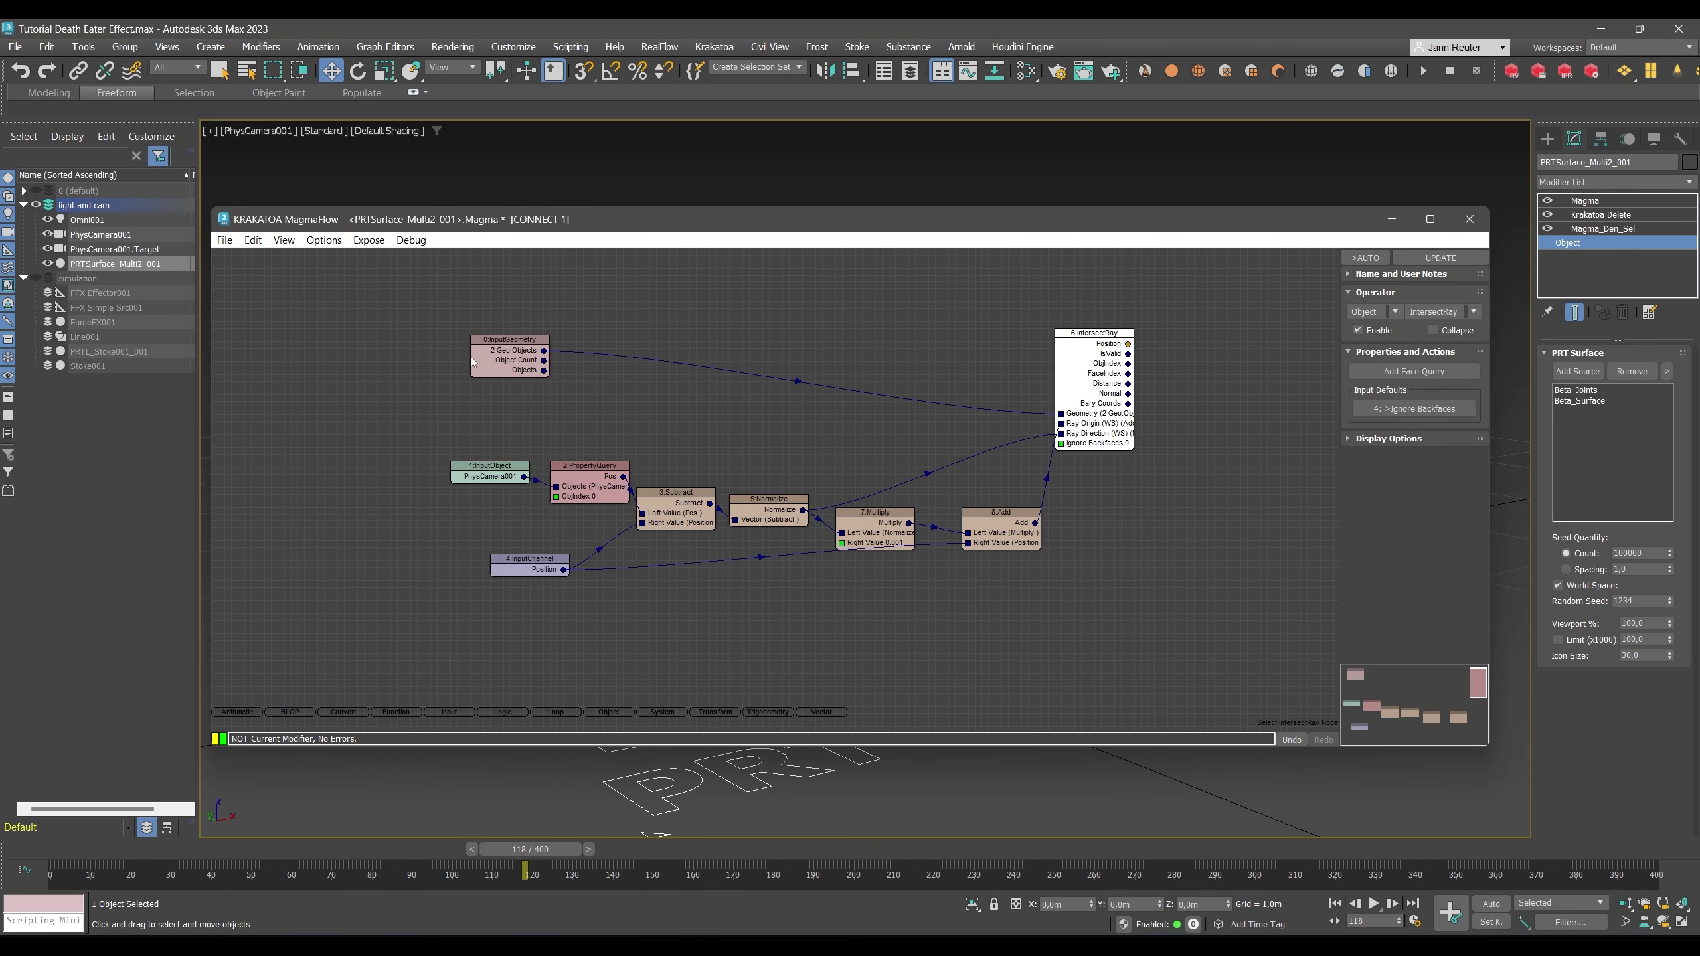
{"action": "left_click", "coordinate": [498, 361]}
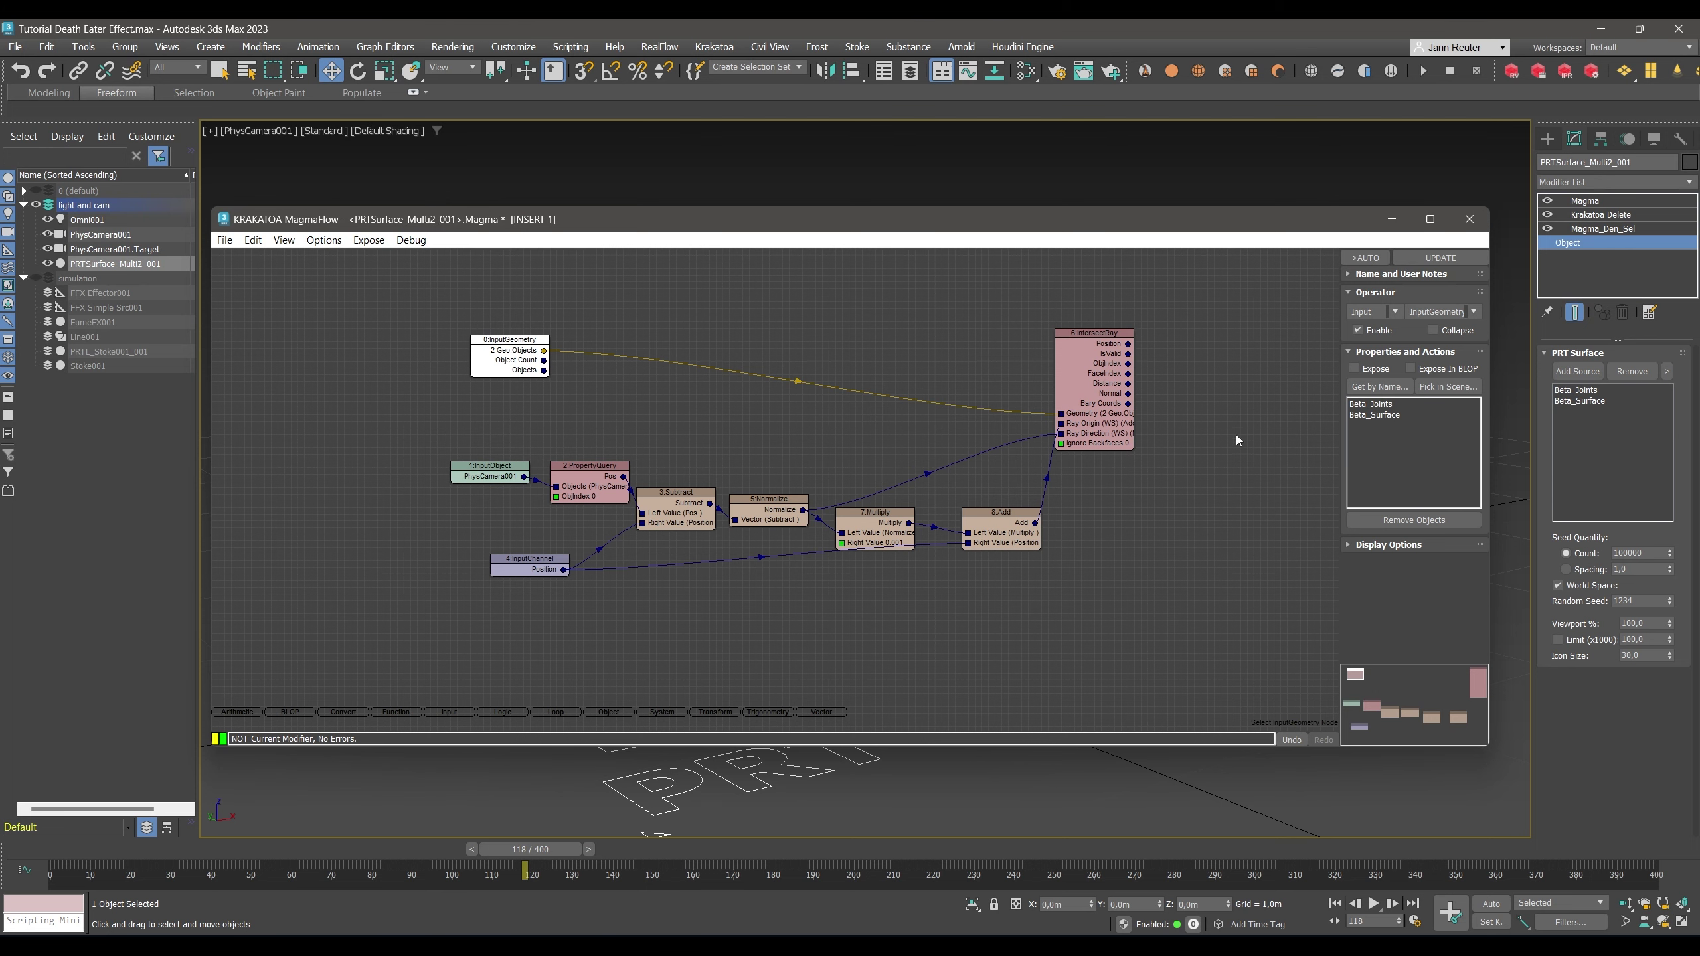
Feed IntersectRay's IsValid output into a new Output node and set its channel to Selection.
{"action": "left_click_drag", "start_coordinate": [1094, 333], "coordinate": [1021, 326]}
{"action": "left_click_drag", "start_coordinate": [1054, 337], "coordinate": [1177, 311]}
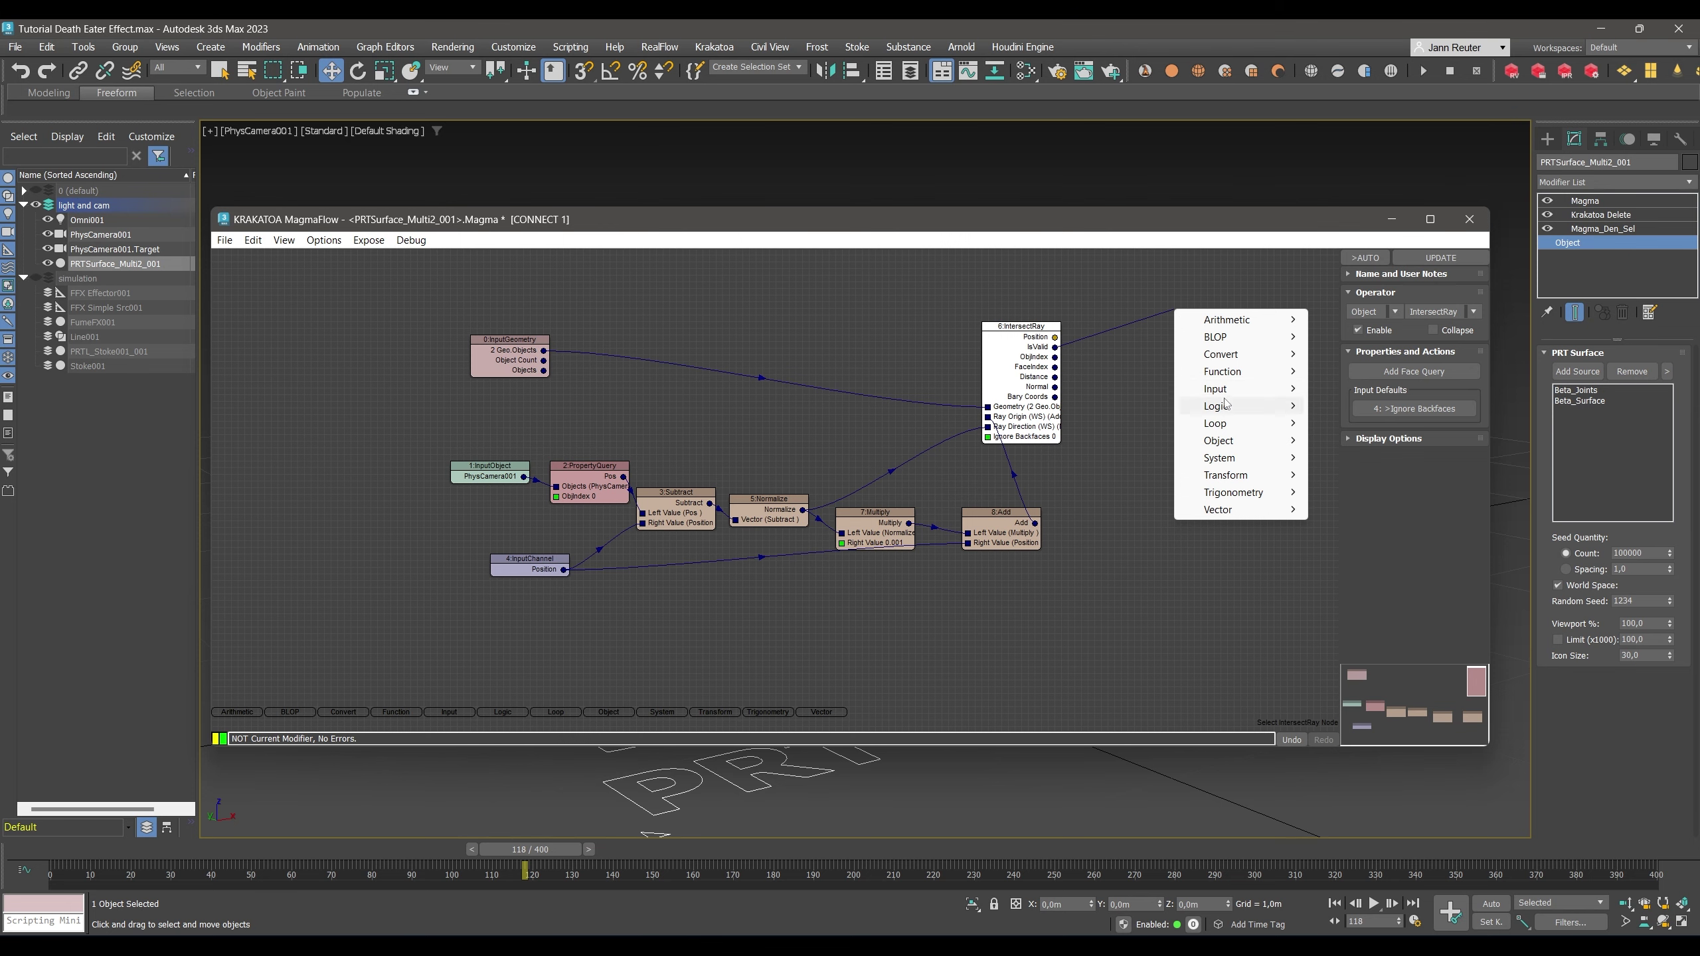
{"action": "key", "text": "o"}
{"action": "left_click", "coordinate": [1420, 482]}
{"action": "type", "text": "sel"}
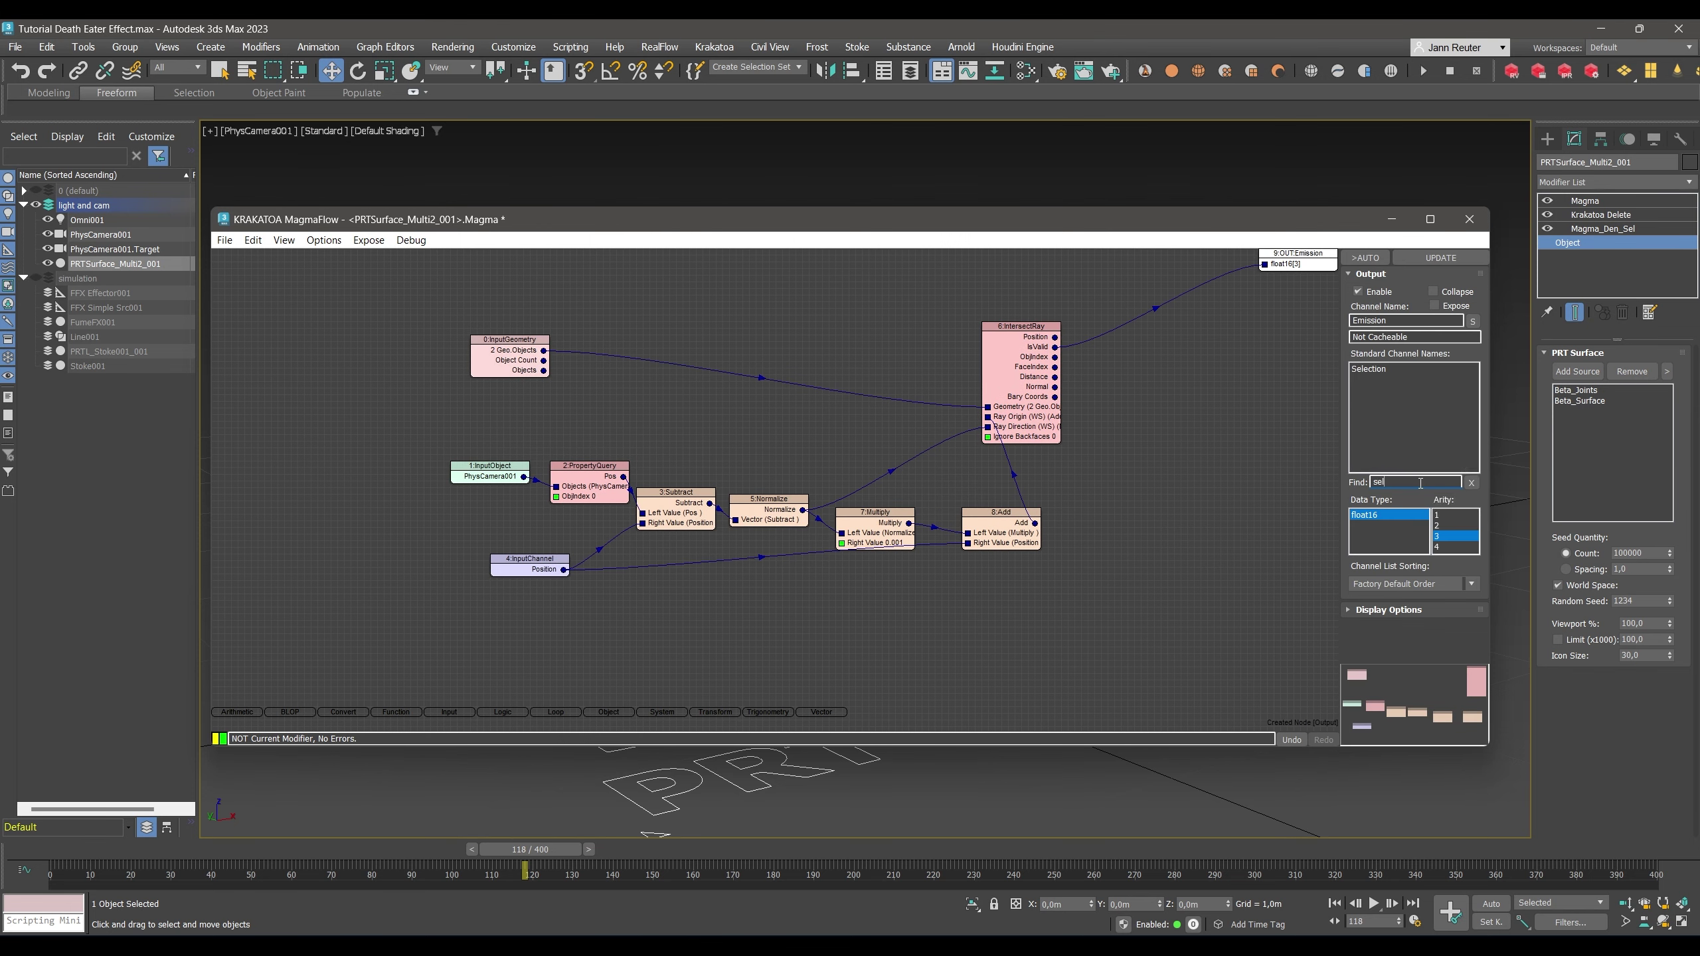
{"action": "double_click", "coordinate": [1386, 370]}
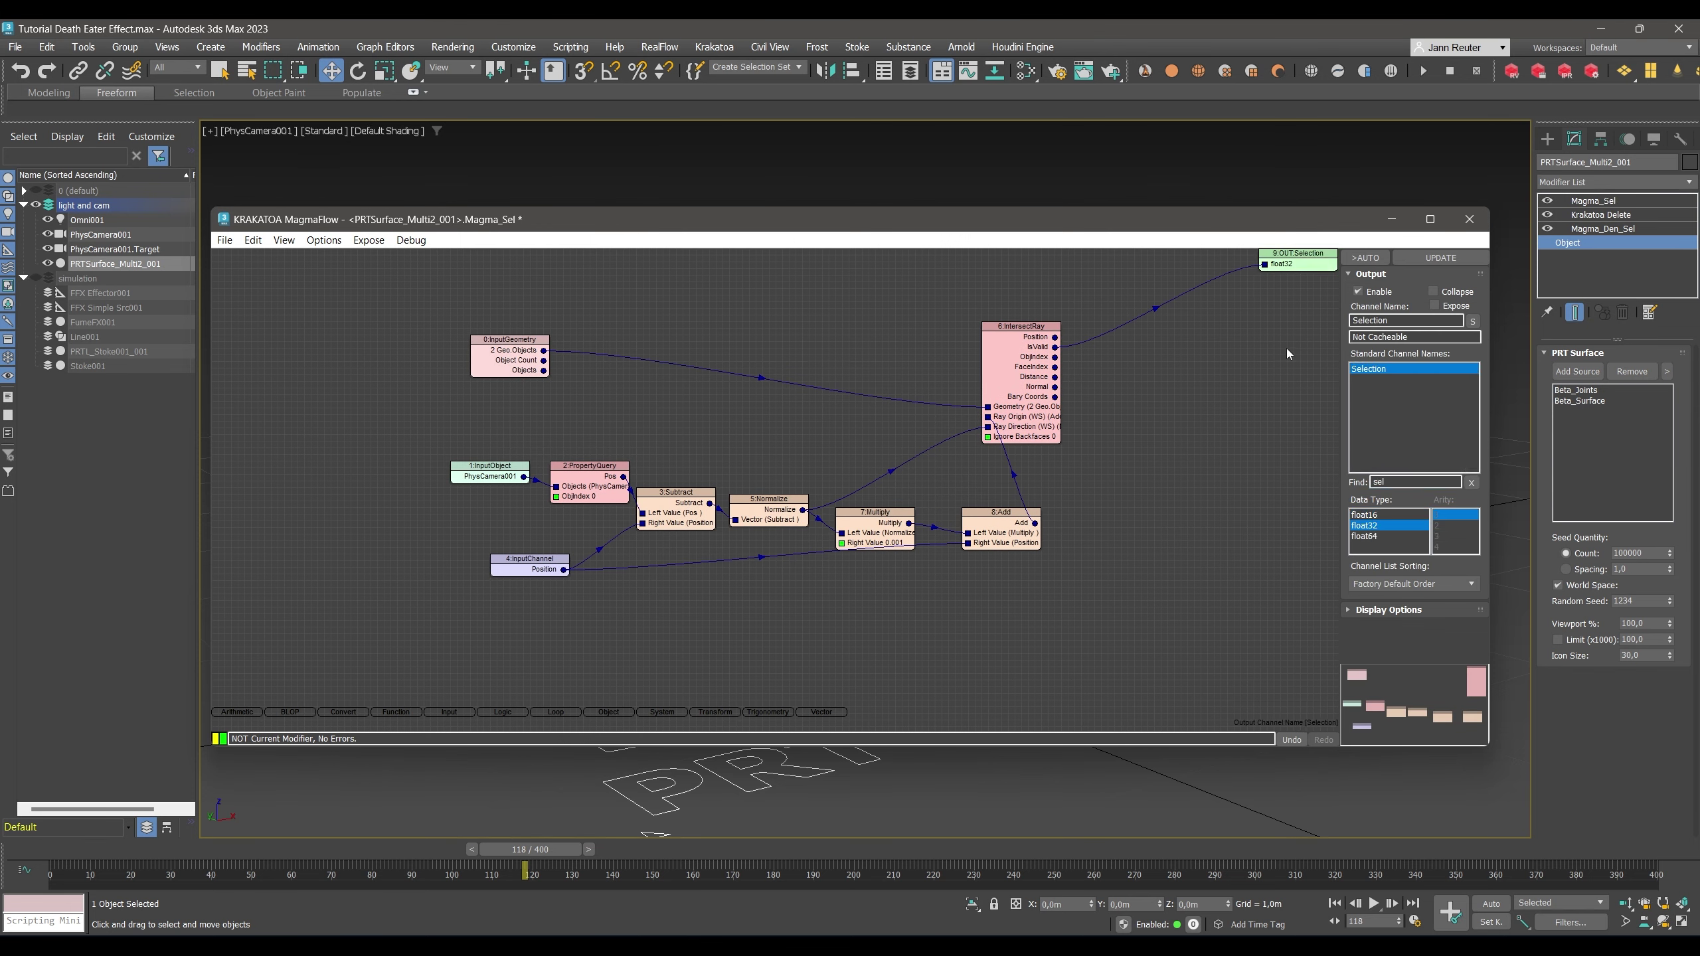
Add a Krakatoa Delete modifier above Magma_Sel and render the current frame.
{"action": "left_click", "coordinate": [1613, 181]}
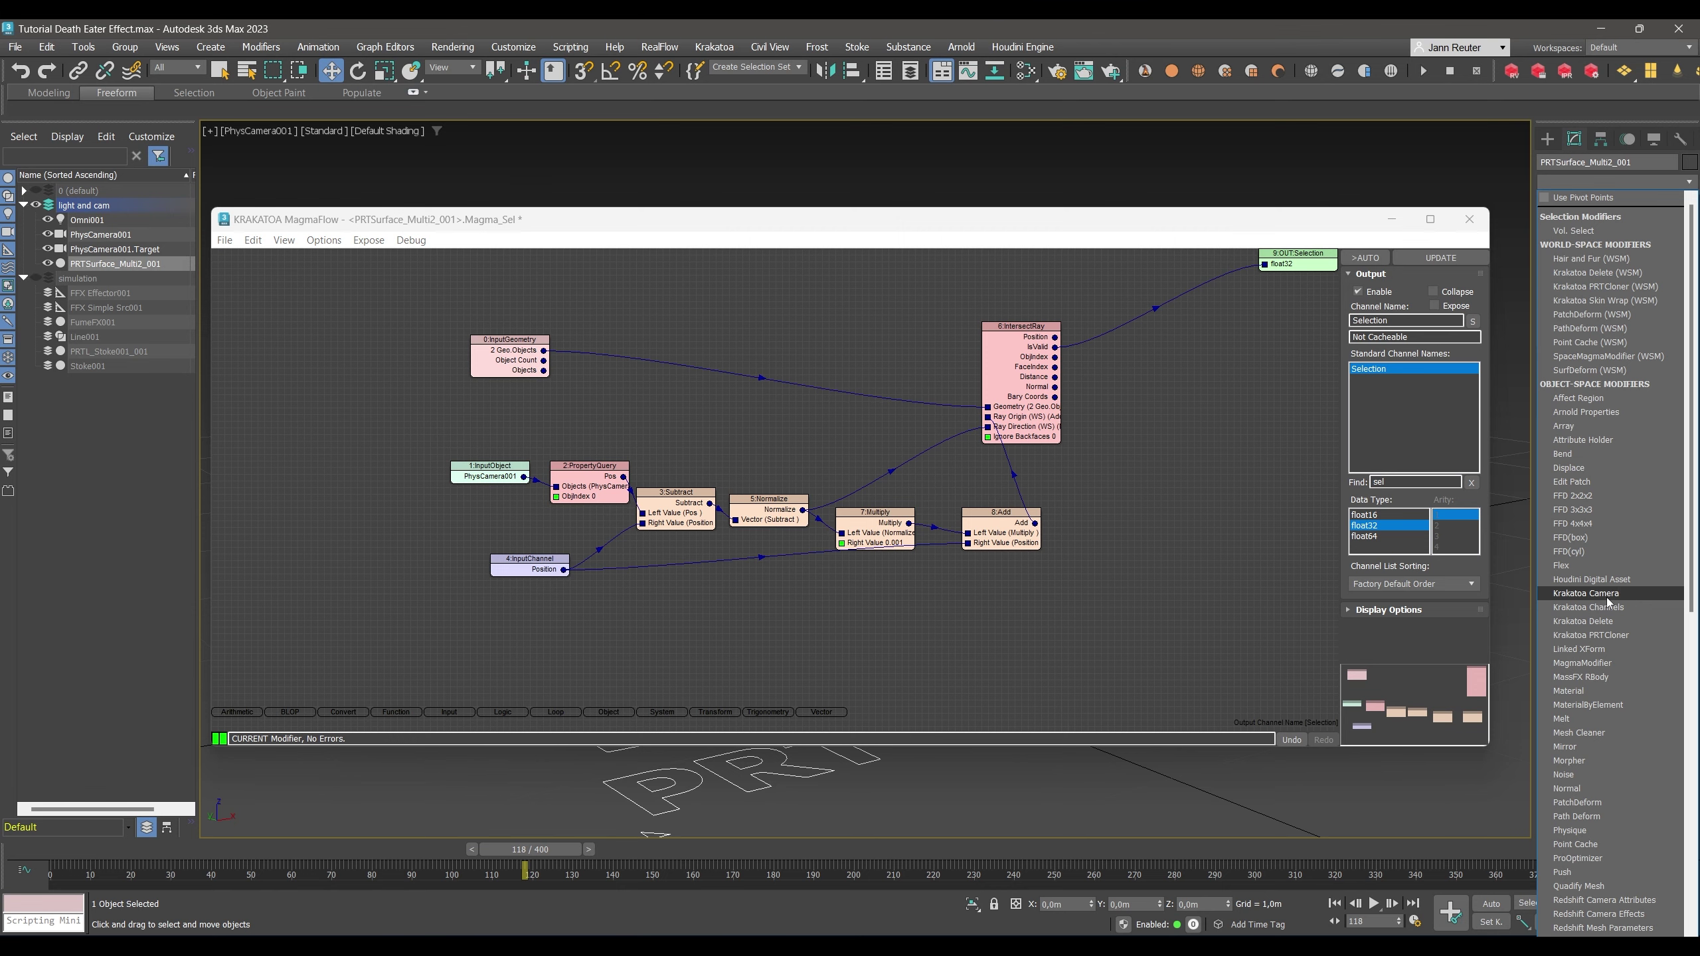
{"action": "left_click", "coordinate": [1610, 622]}
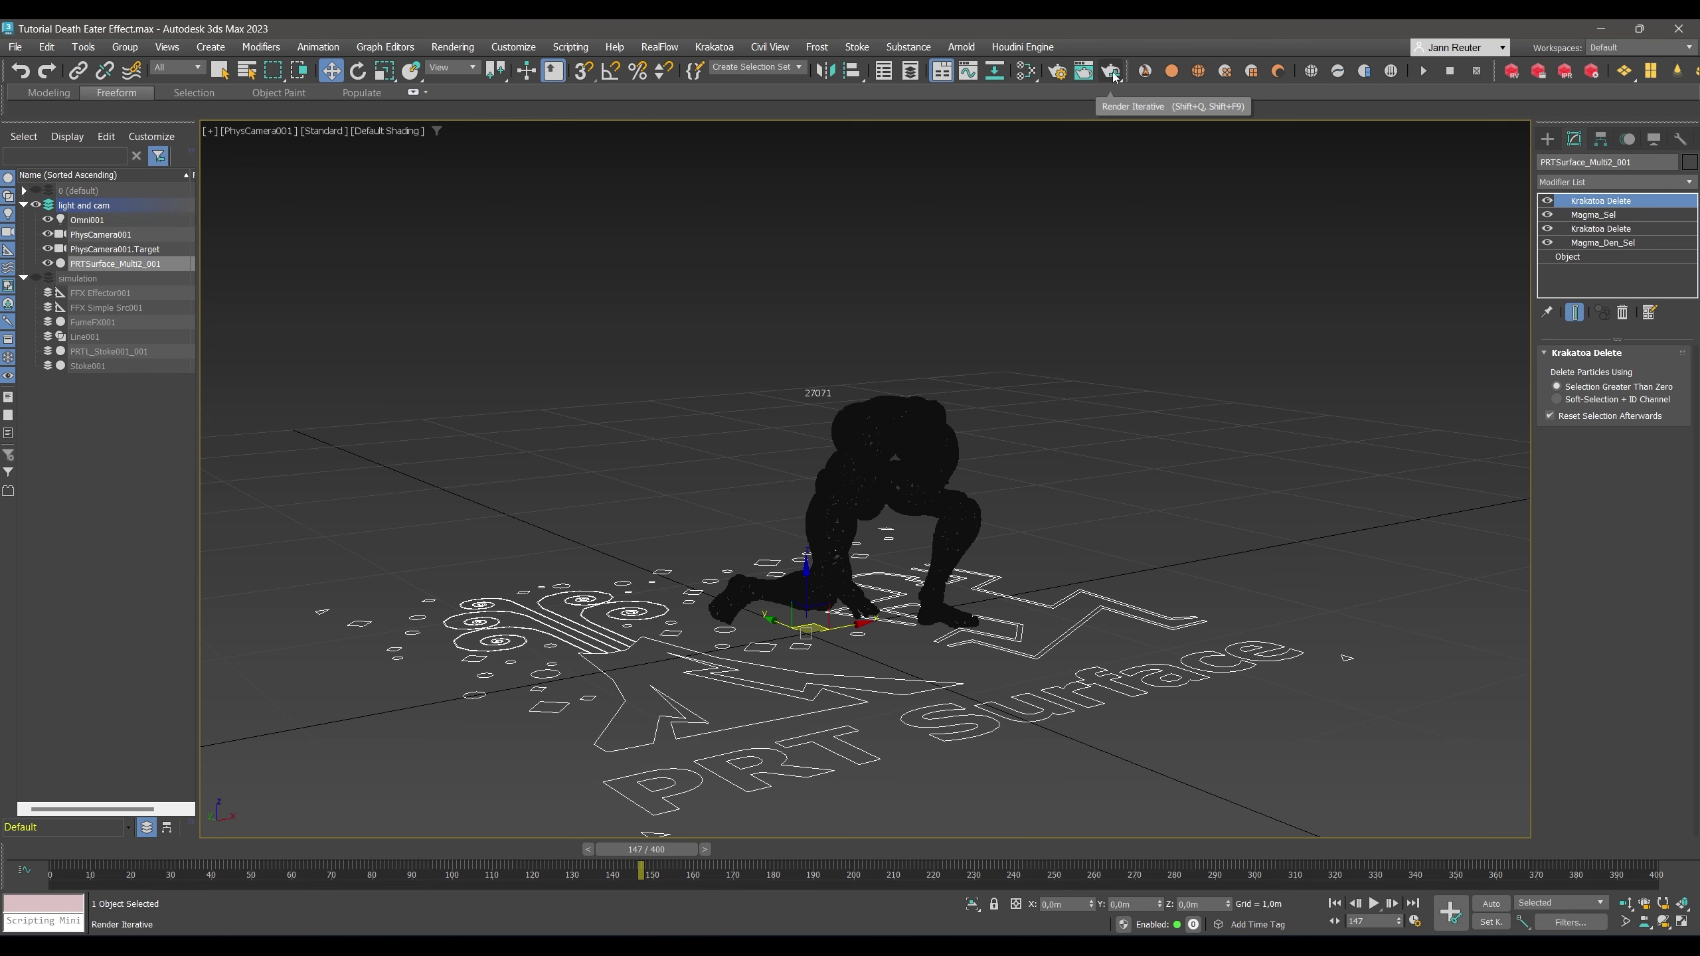
{"action": "left_click", "coordinate": [1113, 72]}
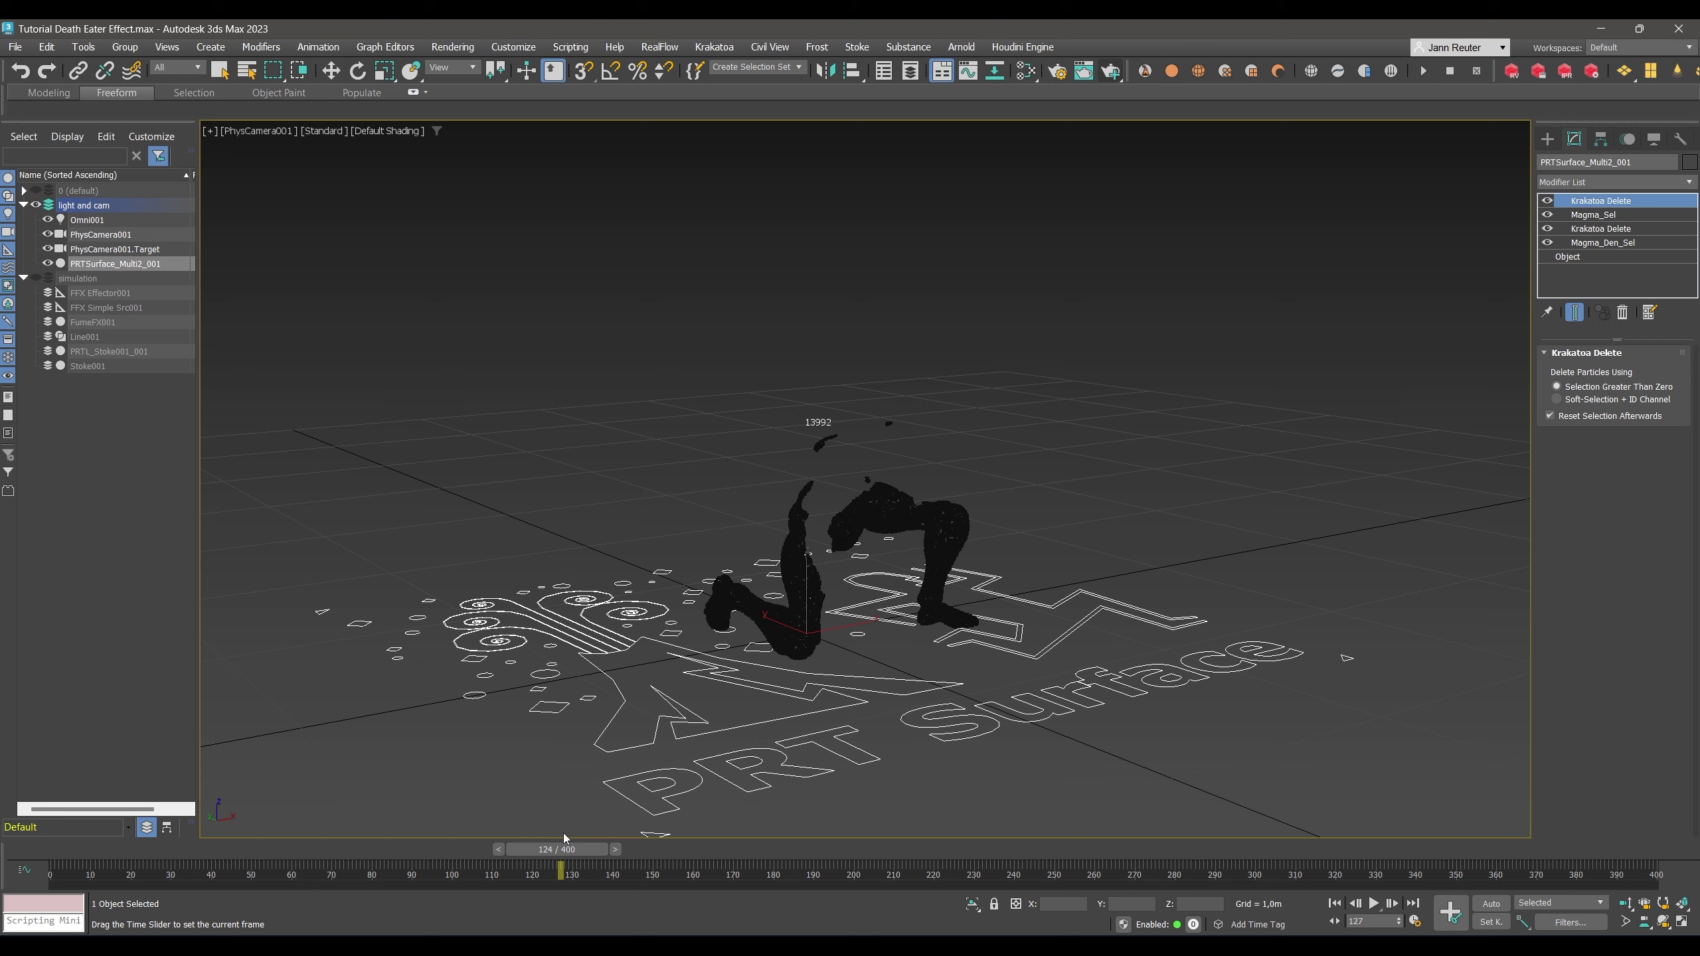
Compare the remaining particles with the character geometry around frames 123 to 129, showing layer 0 briefly.
{"action": "mouse_move", "coordinate": [563, 833]}
{"action": "left_mouse_down"}
{"action": "mouse_move", "coordinate": [535, 832]}
{"action": "mouse_move", "coordinate": [560, 832]}
{"action": "left_mouse_up"}
{"action": "key", "text": "w"}
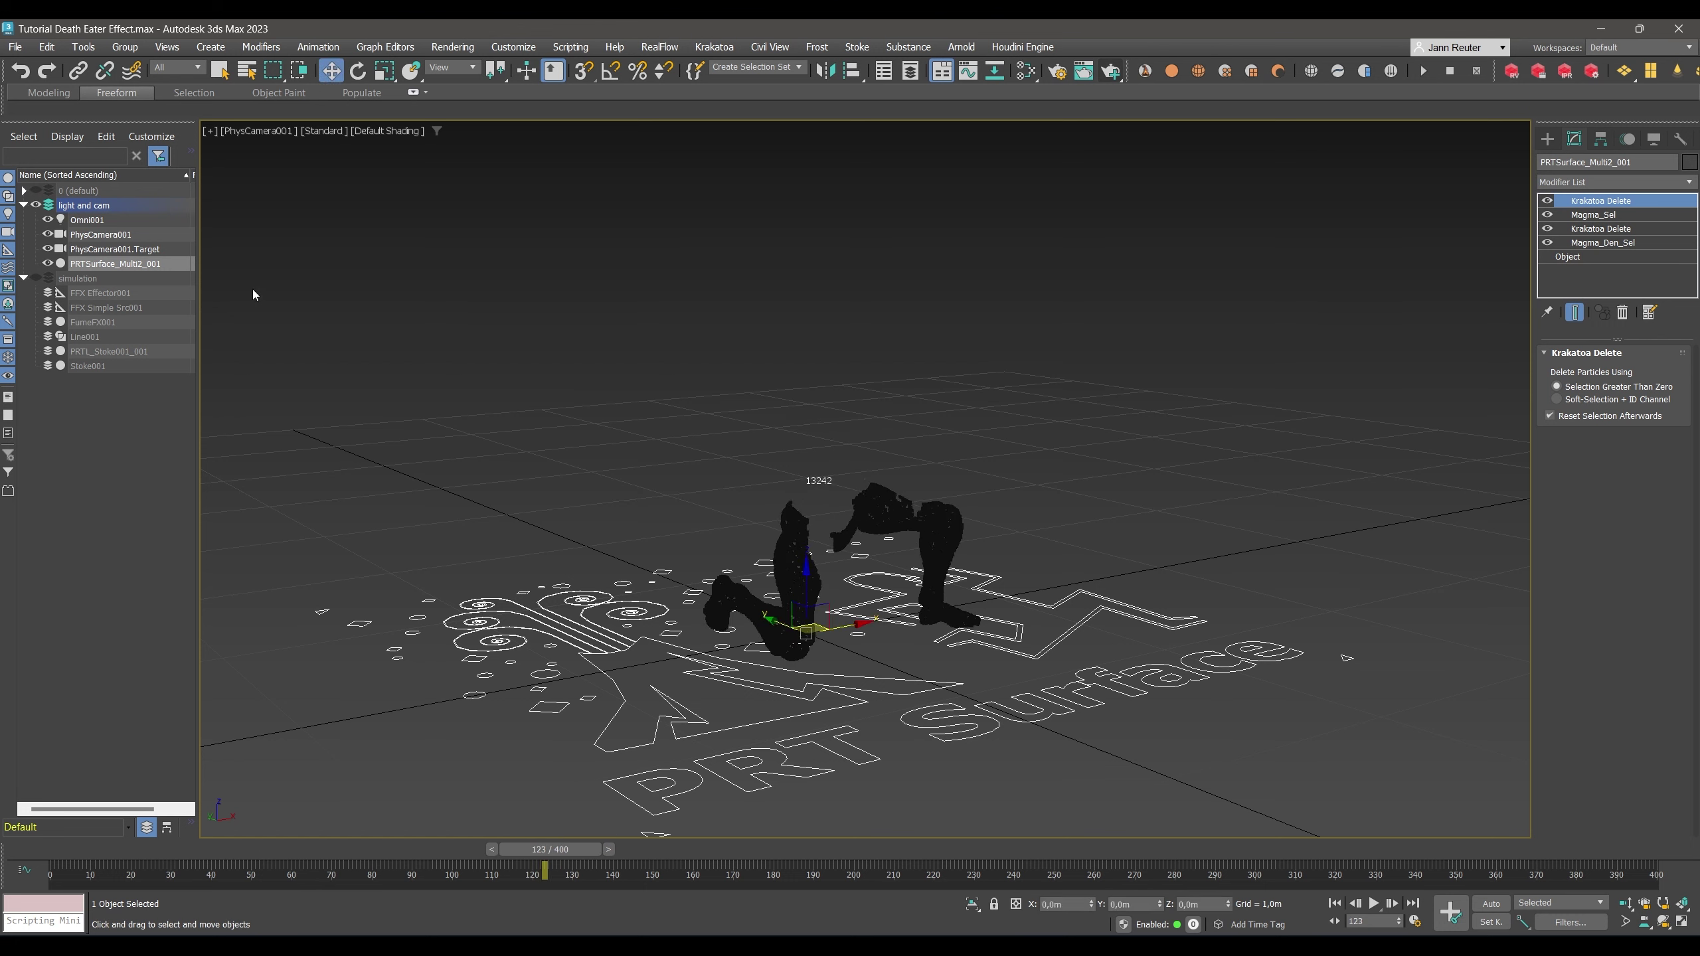
{"action": "left_click", "coordinate": [36, 191]}
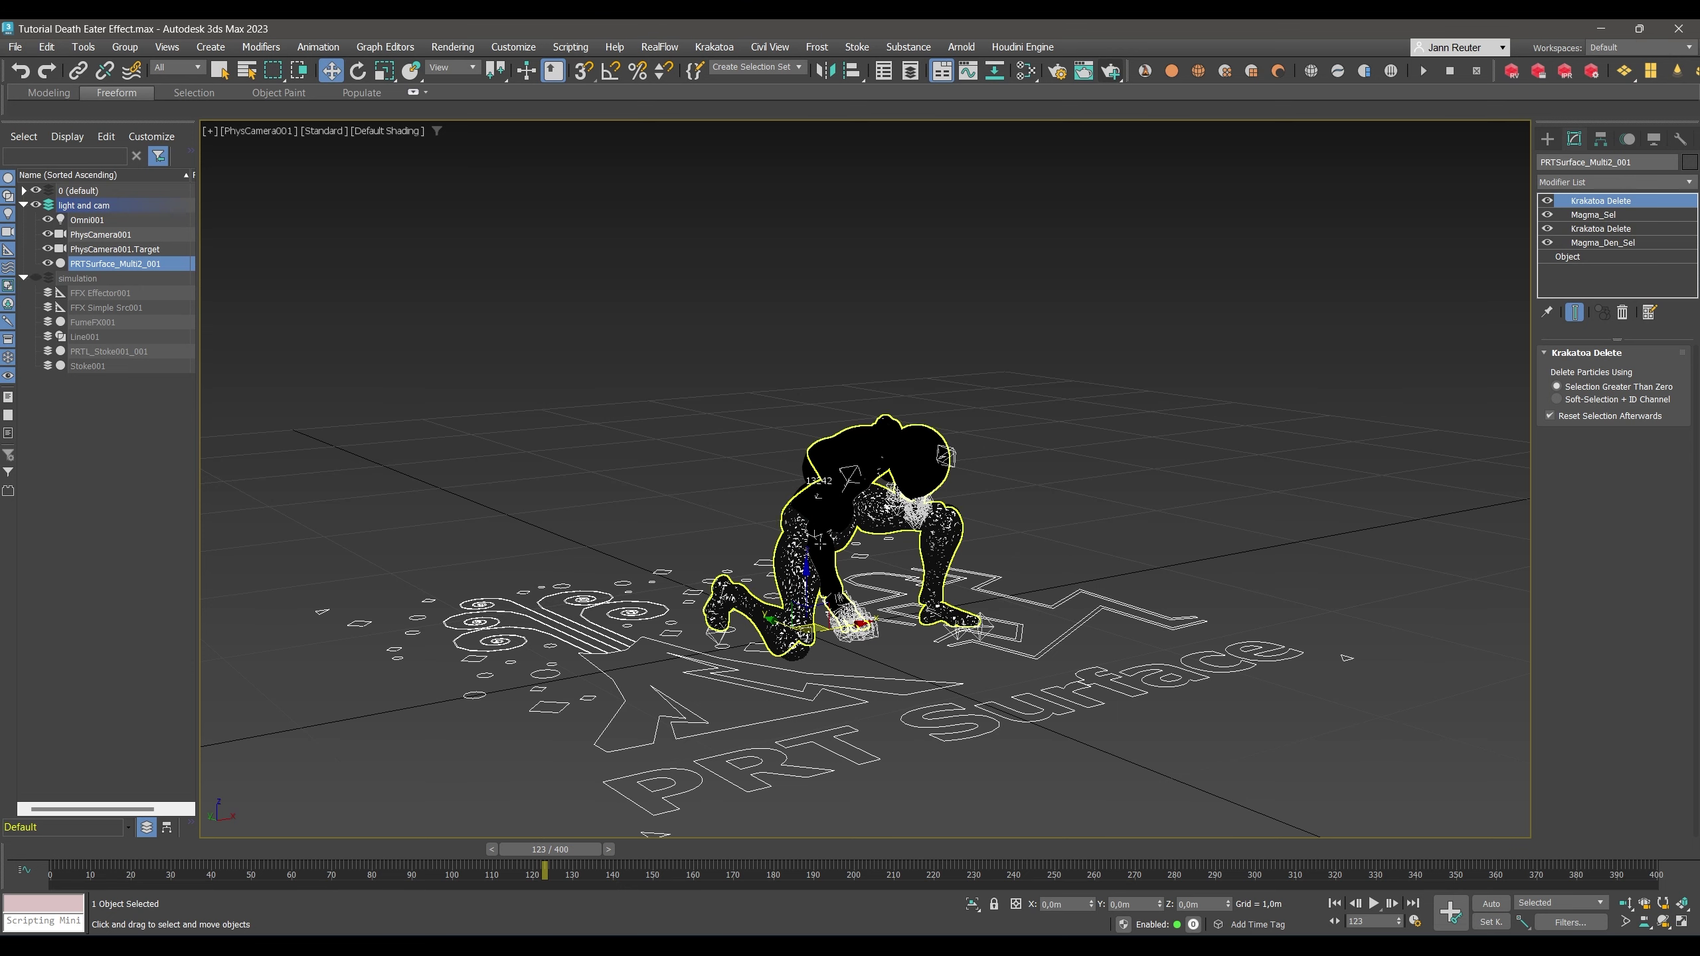
{"action": "left_click", "coordinate": [36, 190]}
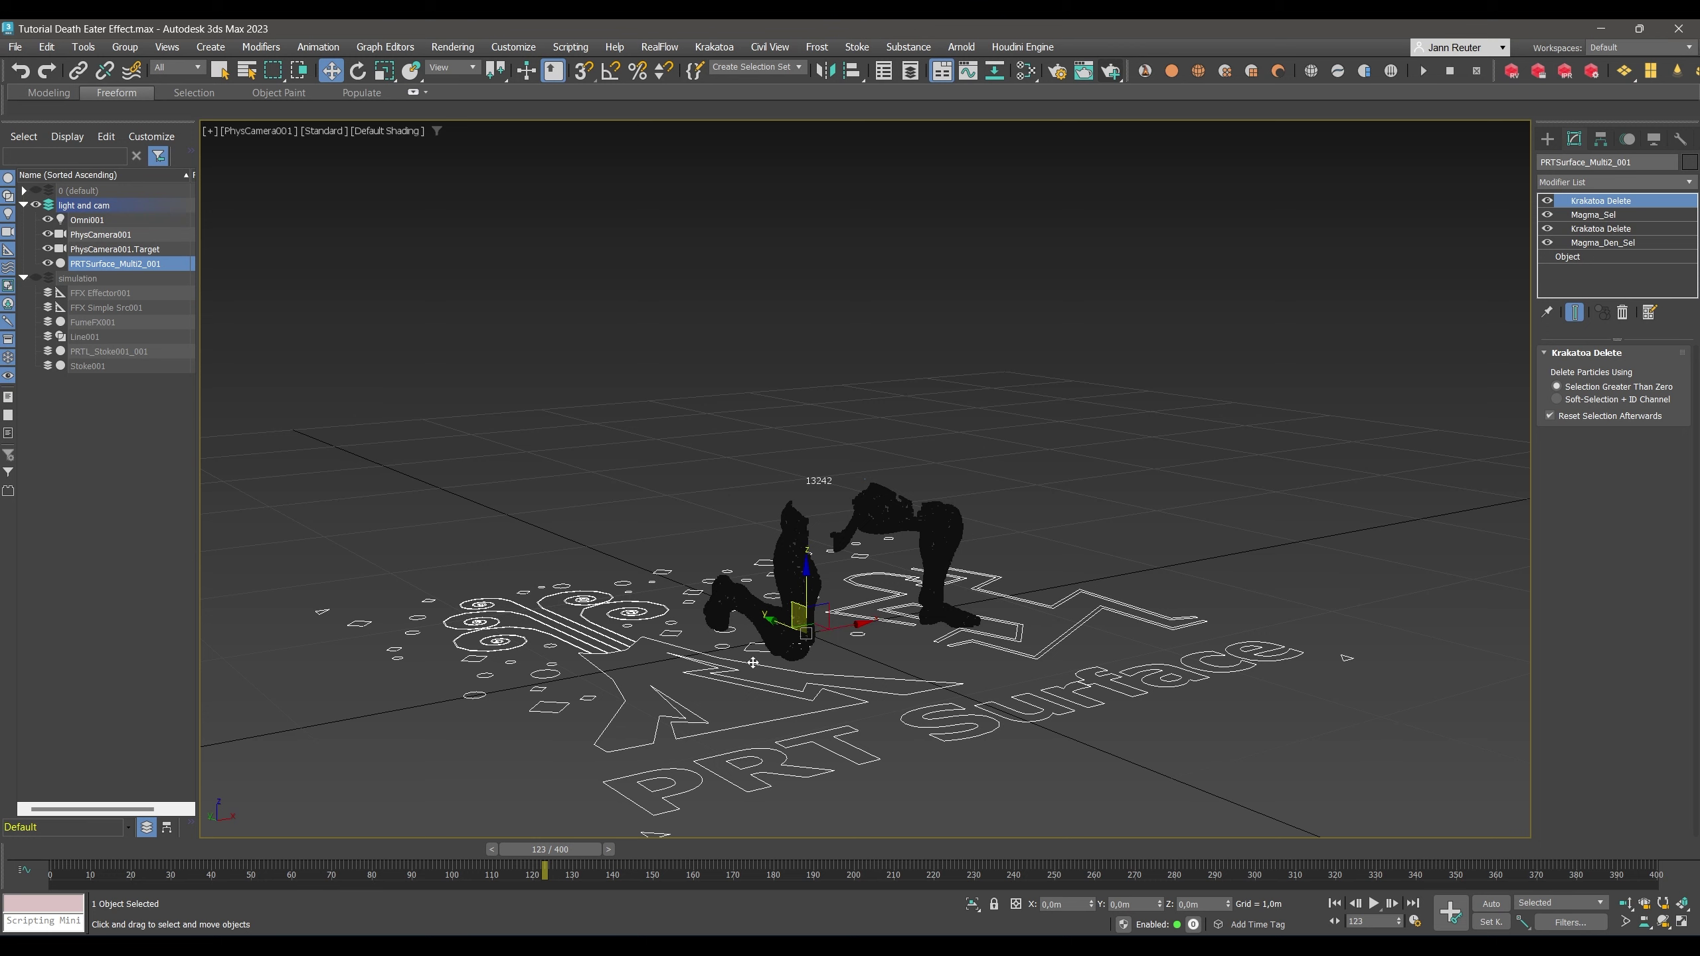
{"action": "mouse_move", "coordinate": [569, 851]}
{"action": "left_mouse_down"}
{"action": "mouse_move", "coordinate": [513, 851]}
{"action": "mouse_move", "coordinate": [613, 853]}
{"action": "mouse_move", "coordinate": [572, 852]}
{"action": "left_mouse_up"}
{"action": "key", "text": "w"}
Reopen the Magma_Sel modifier's flow in the Magma editor, then move and enlarge the editor window.
{"action": "left_click", "coordinate": [1594, 214]}
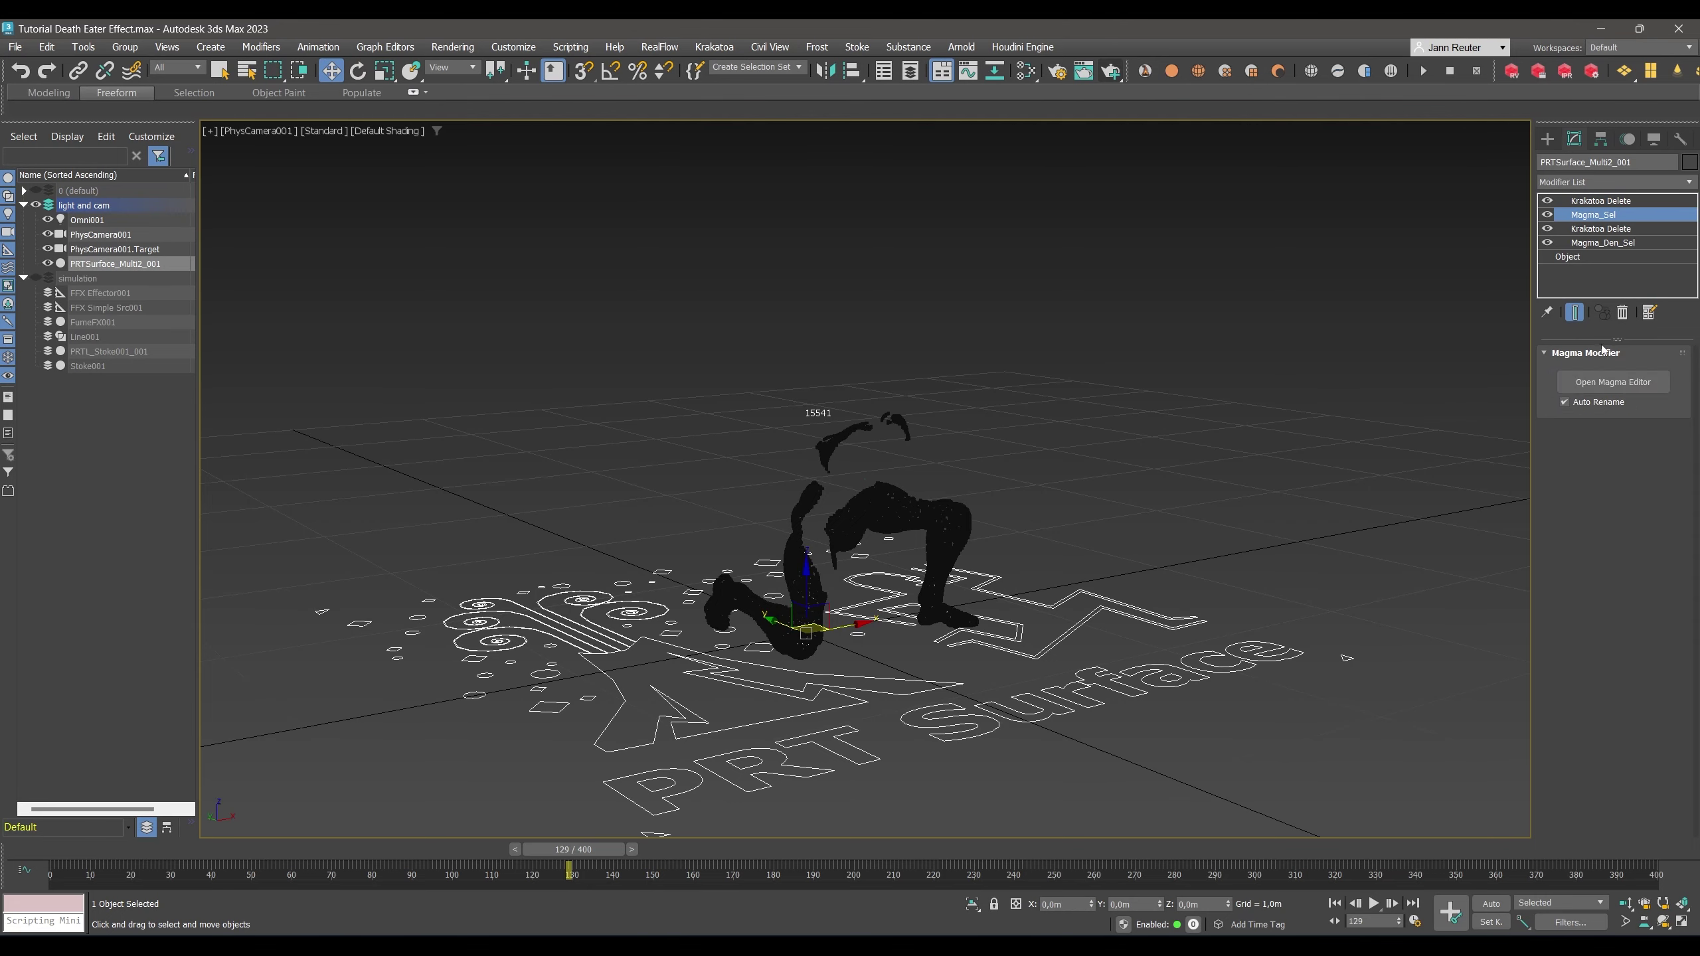
{"action": "left_click", "coordinate": [1604, 385]}
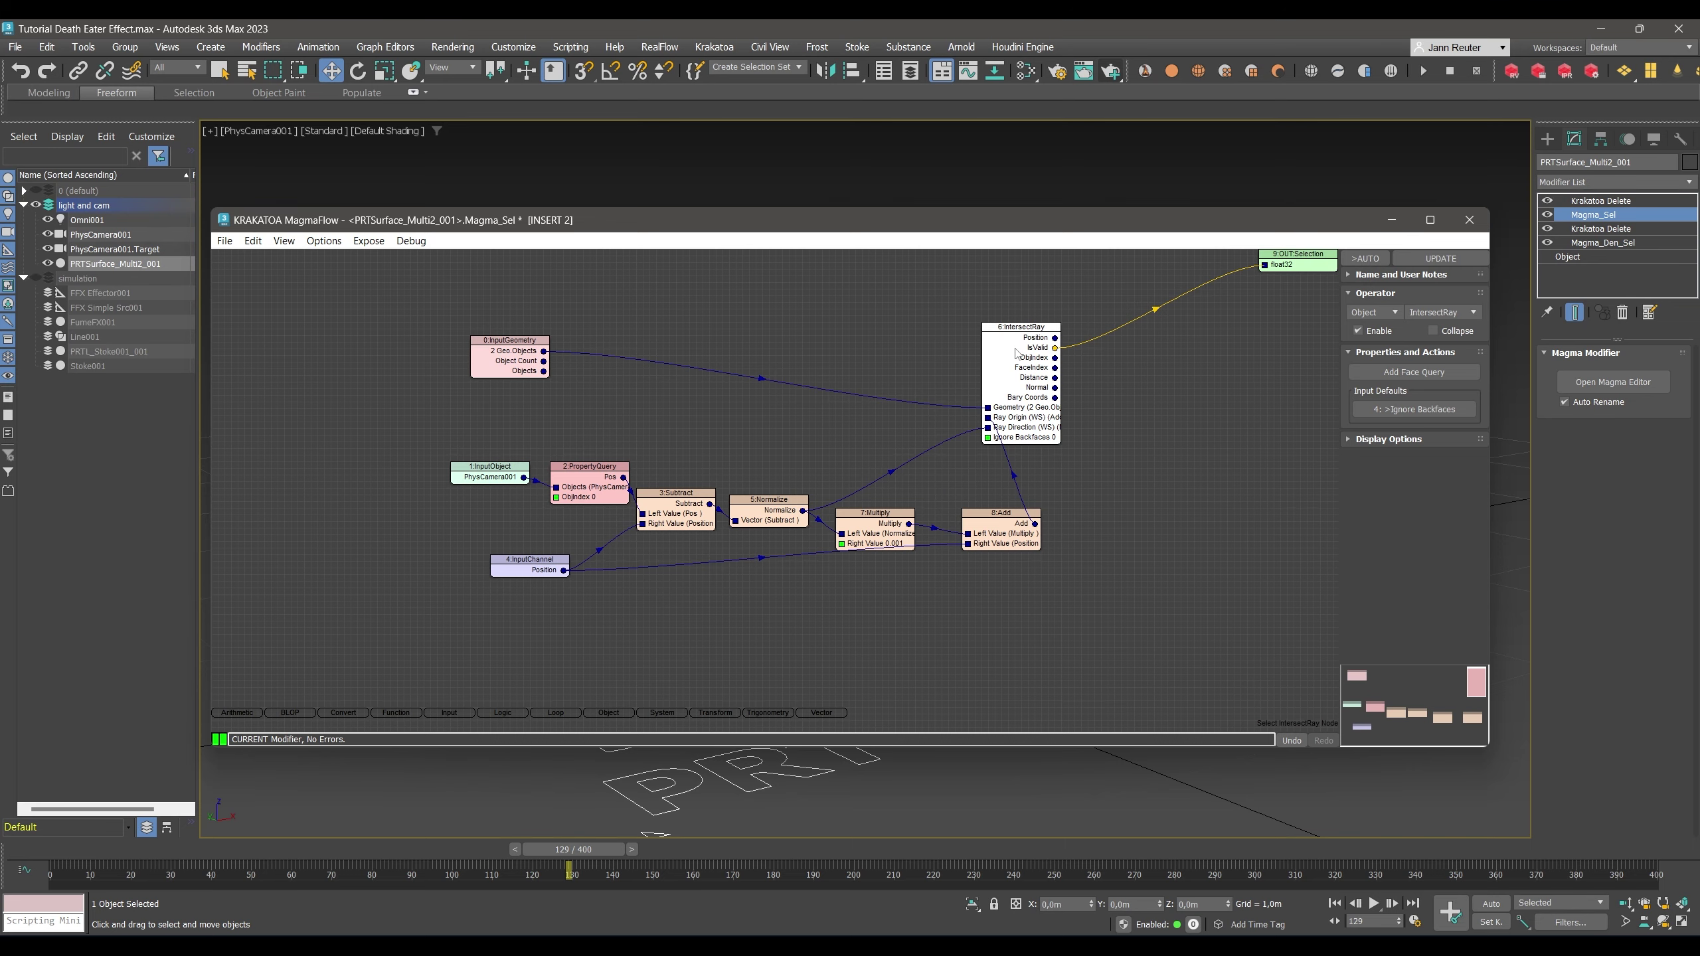
{"action": "left_click_drag", "start_coordinate": [736, 220], "coordinate": [600, 140]}
{"action": "left_click_drag", "start_coordinate": [1354, 666], "coordinate": [1619, 710]}
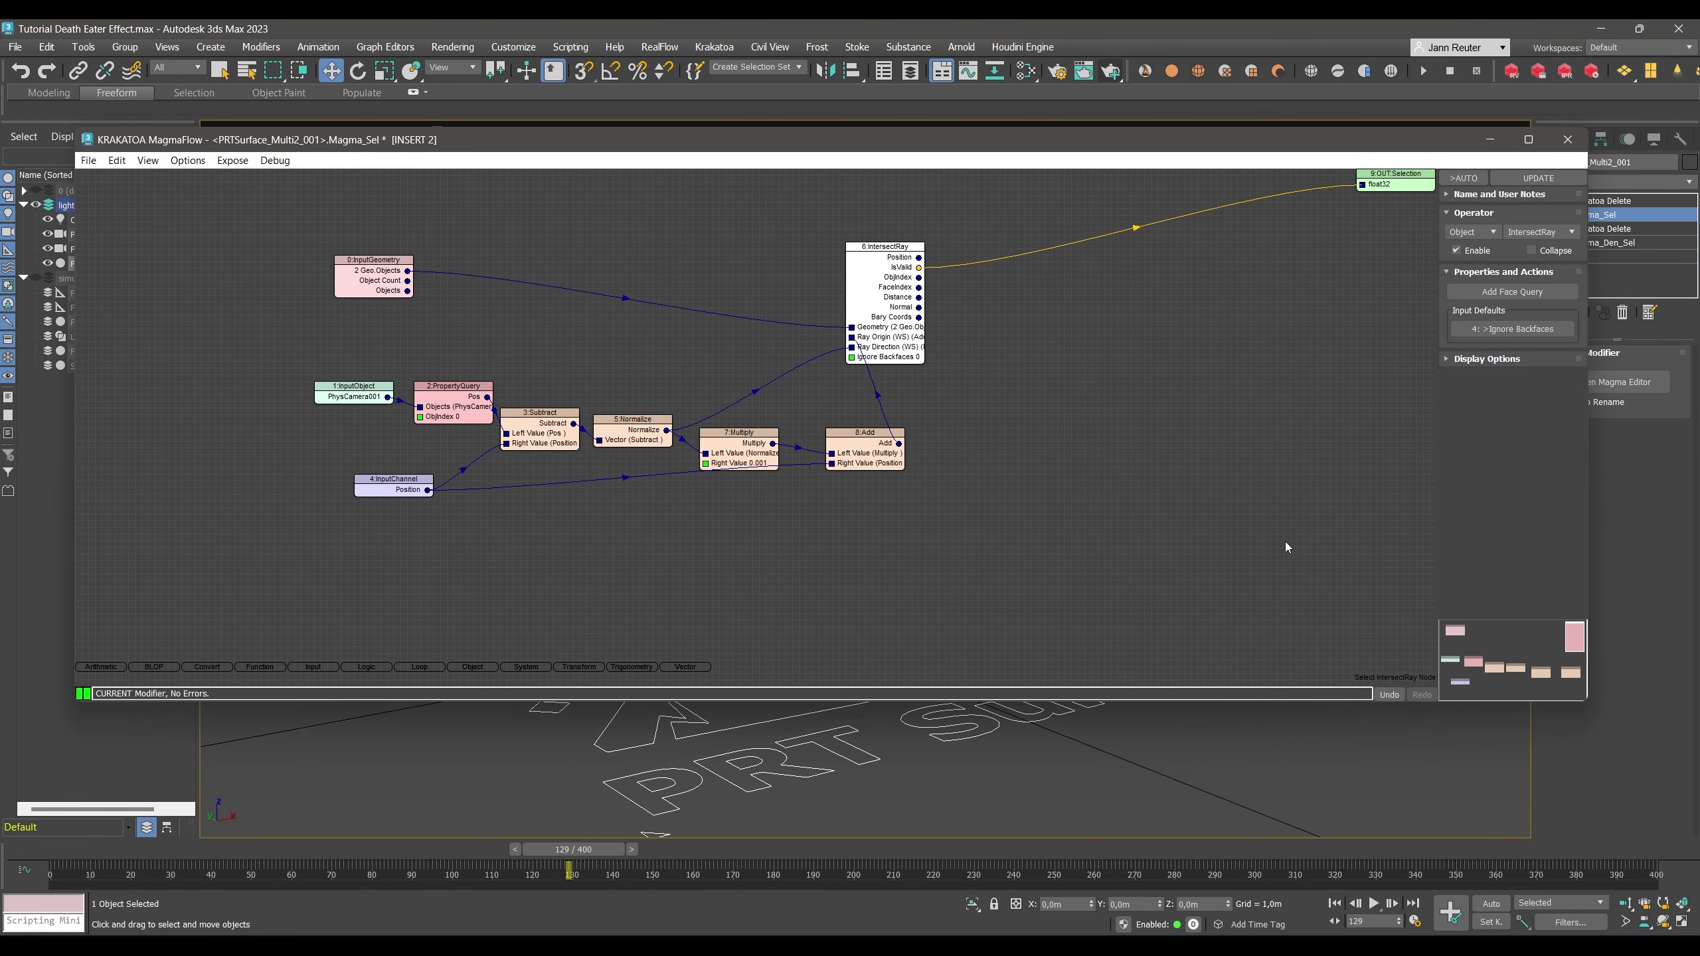
Add a FaceQuery node to IntersectRay, place it beside the ray node and expose the TextureCoord mesh channel.
{"action": "left_click", "coordinate": [1514, 293]}
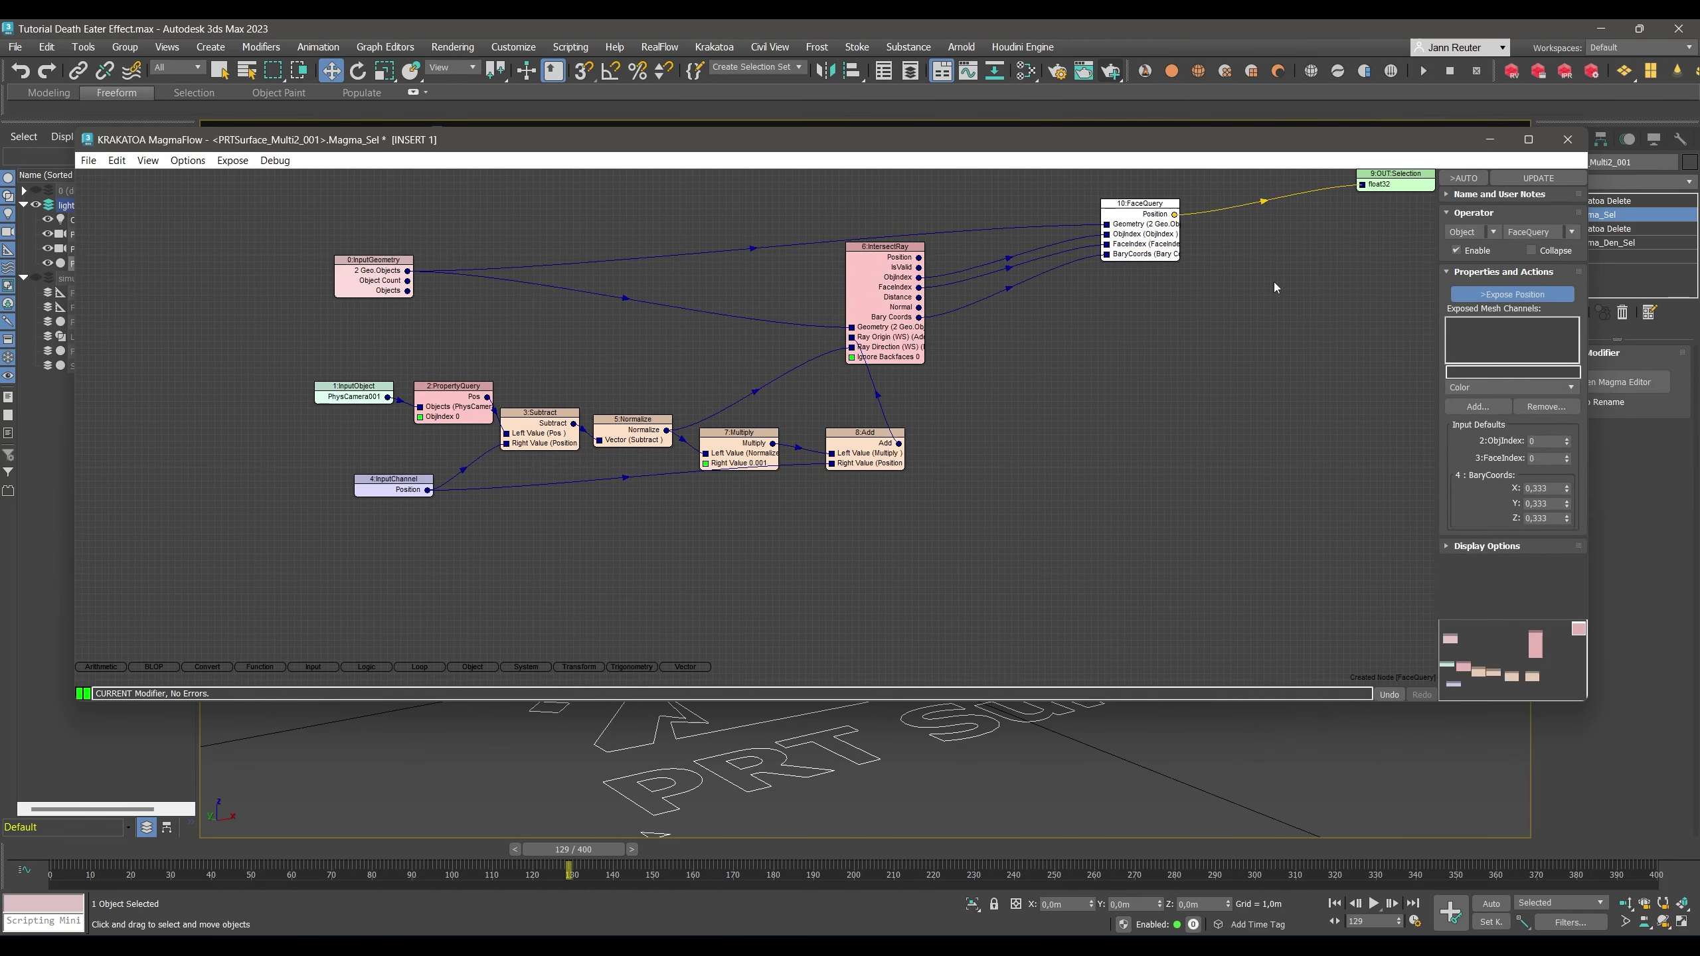
{"action": "left_click_drag", "start_coordinate": [1127, 372], "coordinate": [1026, 366]}
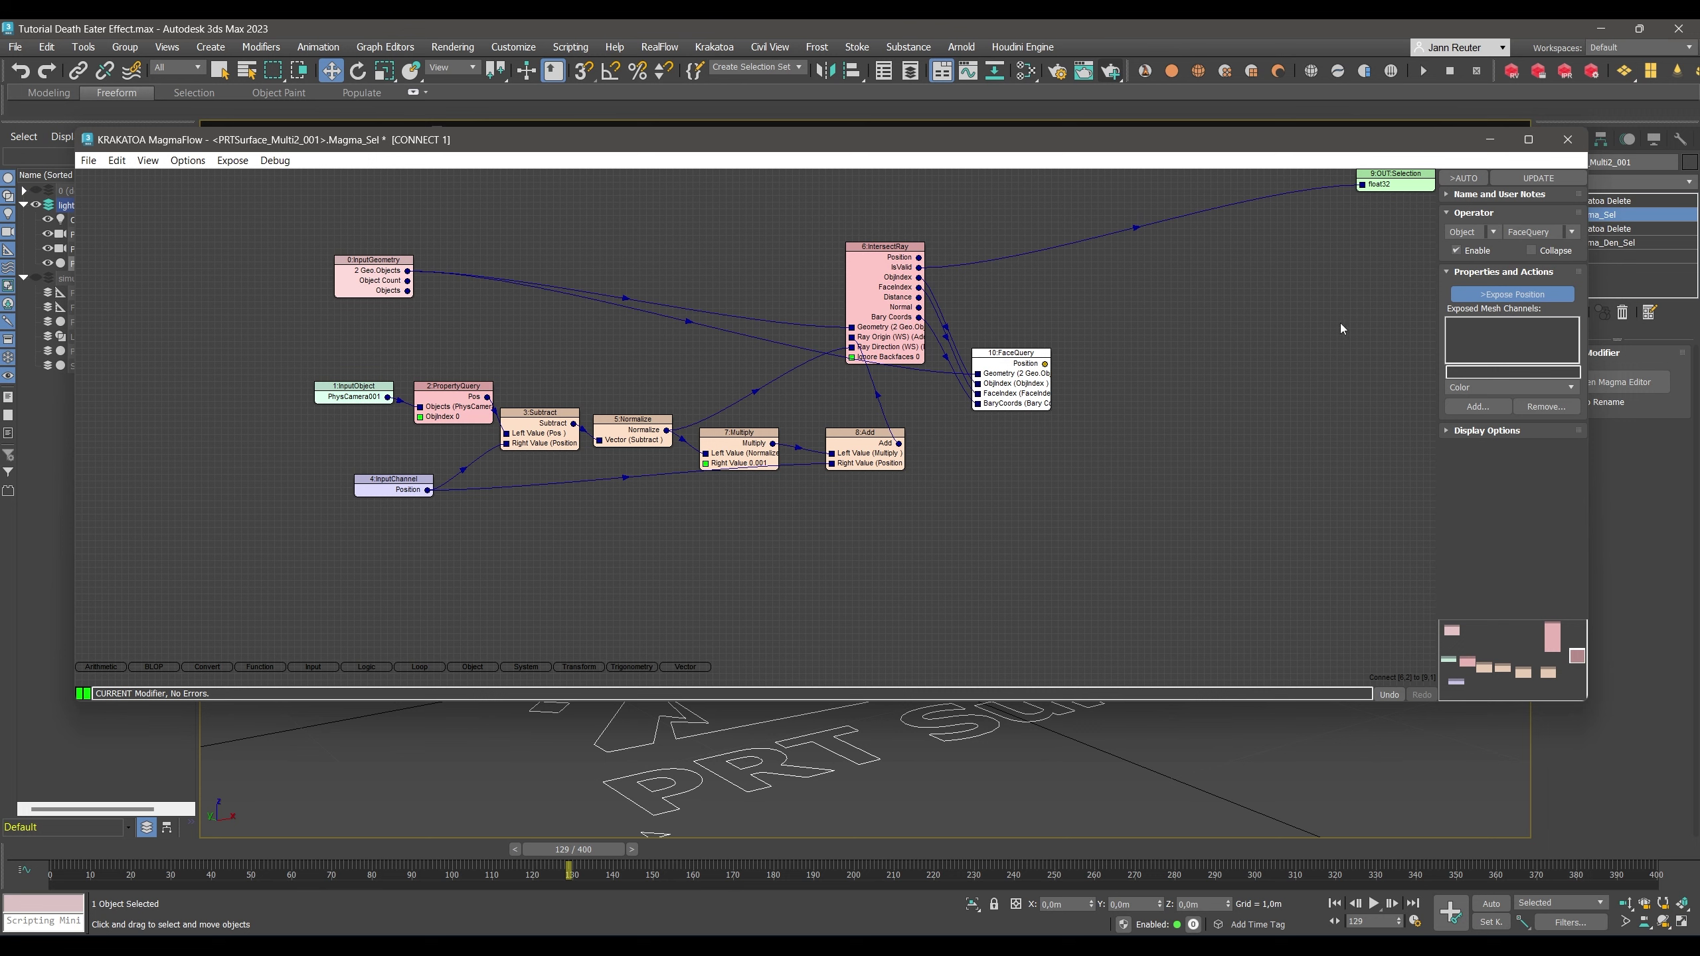
{"action": "left_click", "coordinate": [1571, 387]}
{"action": "left_click_drag", "start_coordinate": [1574, 410], "coordinate": [1578, 474]}
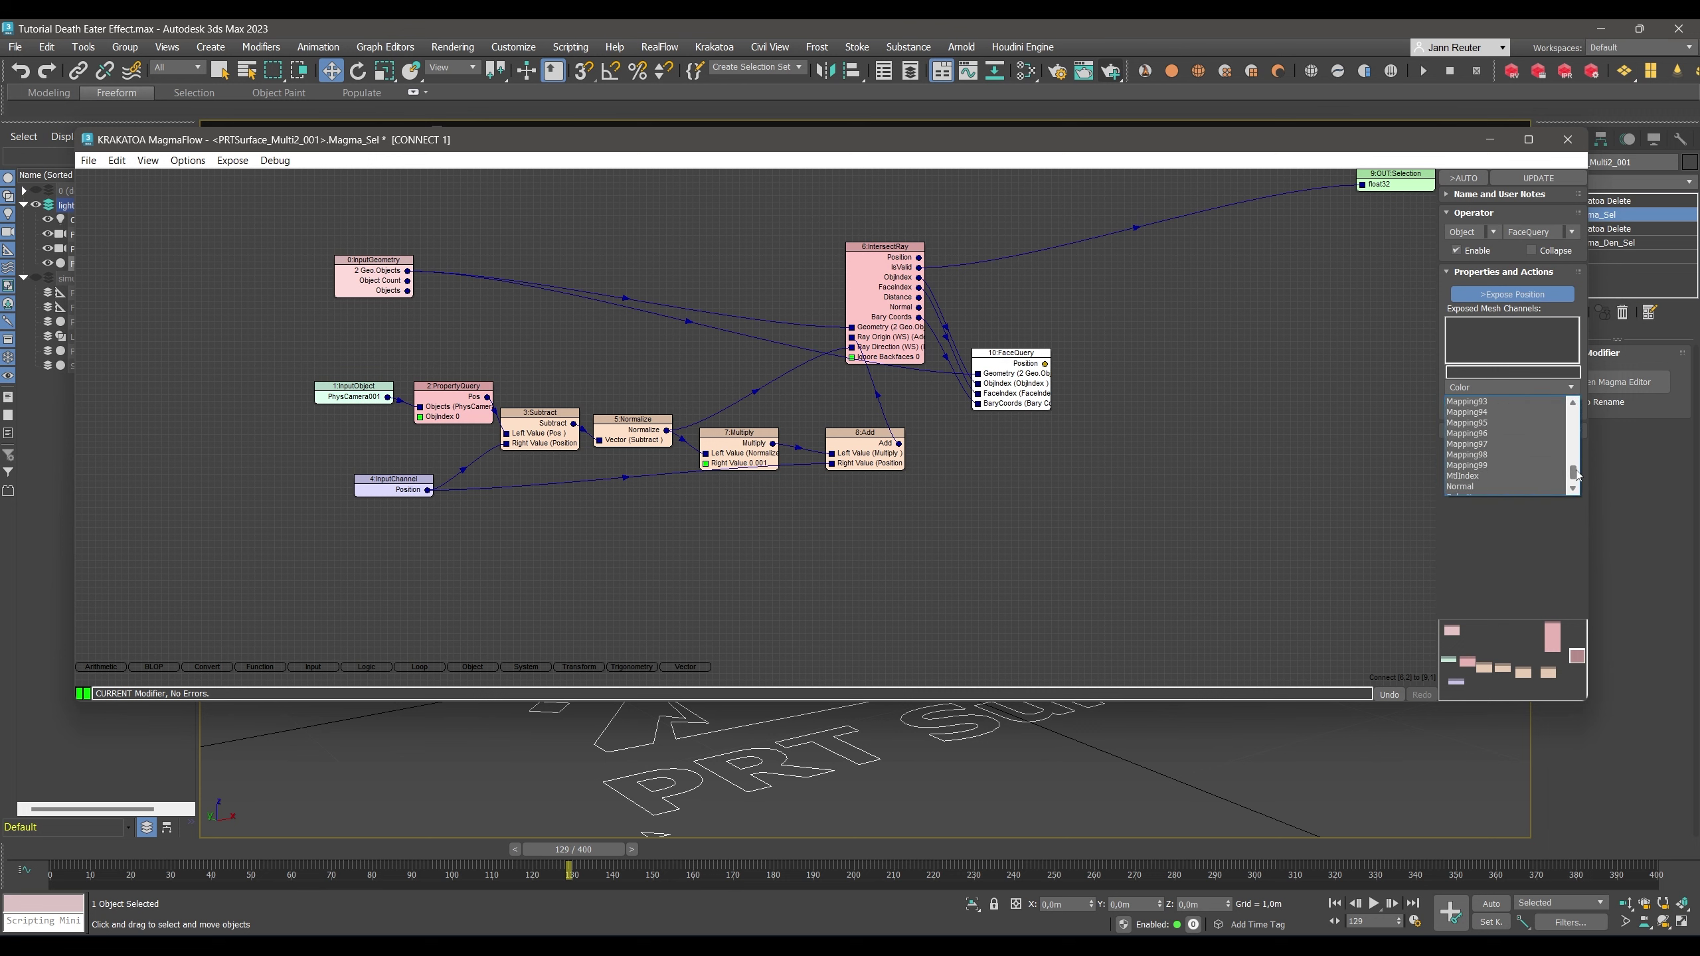
{"action": "left_click", "coordinate": [1469, 486]}
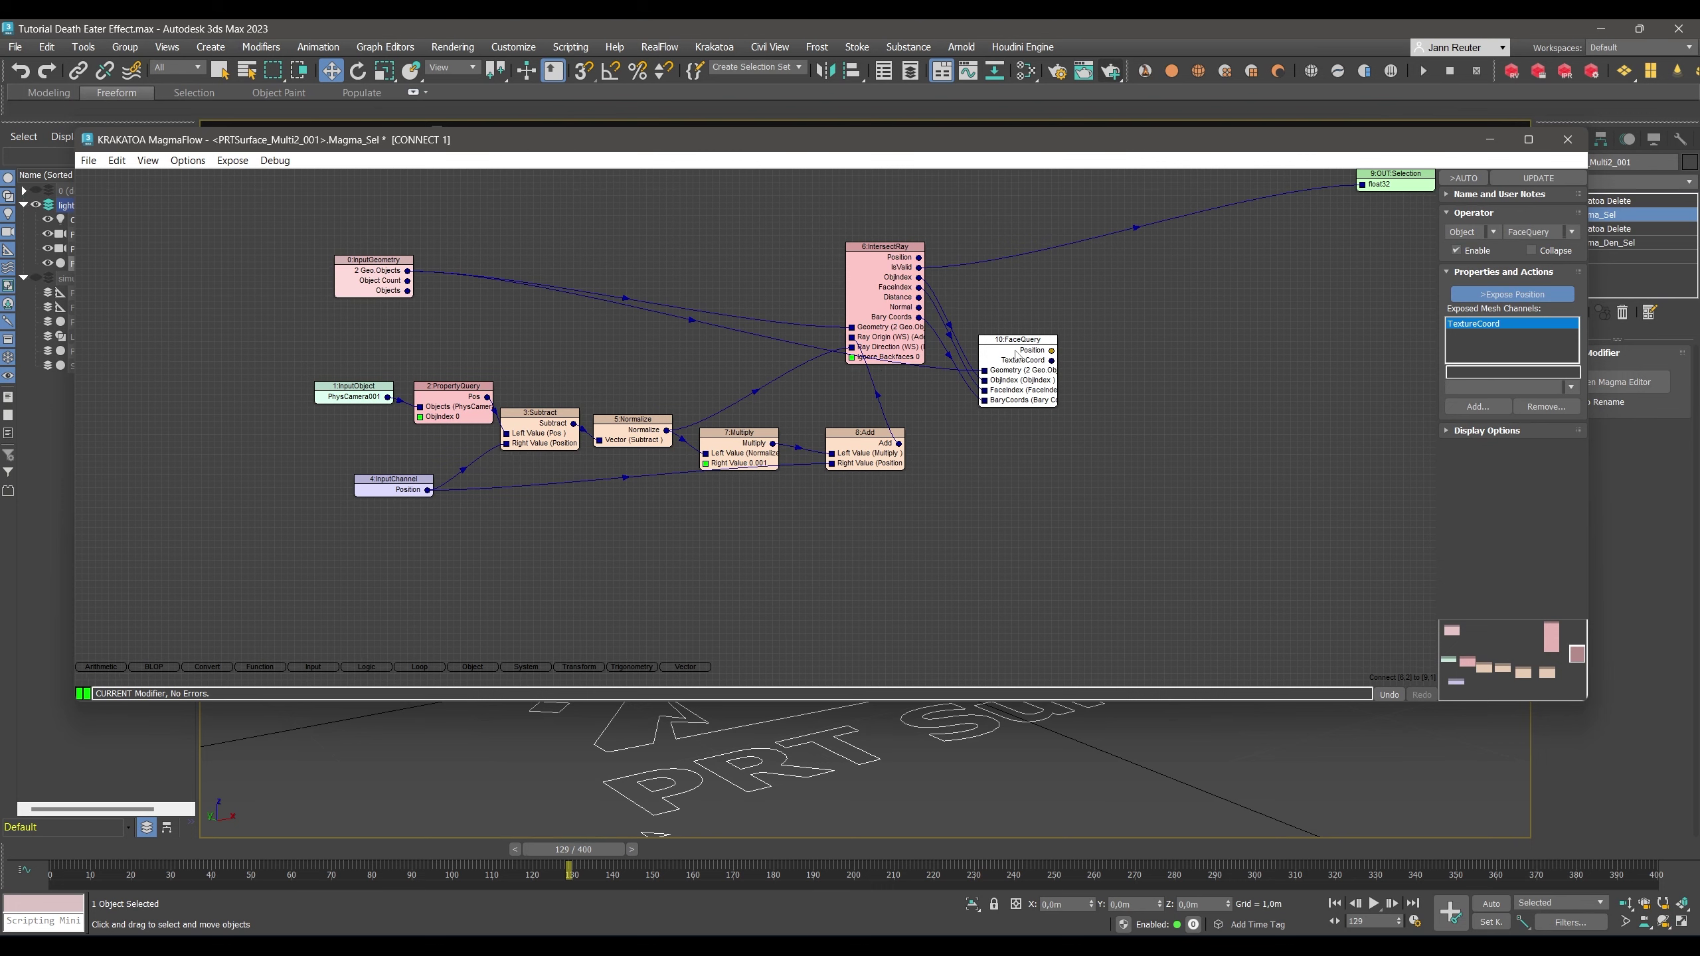
Add an InputTexmap node near FaceQuery and assign it the existing Map #2 Gradient Ramp.
{"action": "left_click", "coordinate": [1108, 292]}
{"action": "right_click", "coordinate": [1109, 292]}
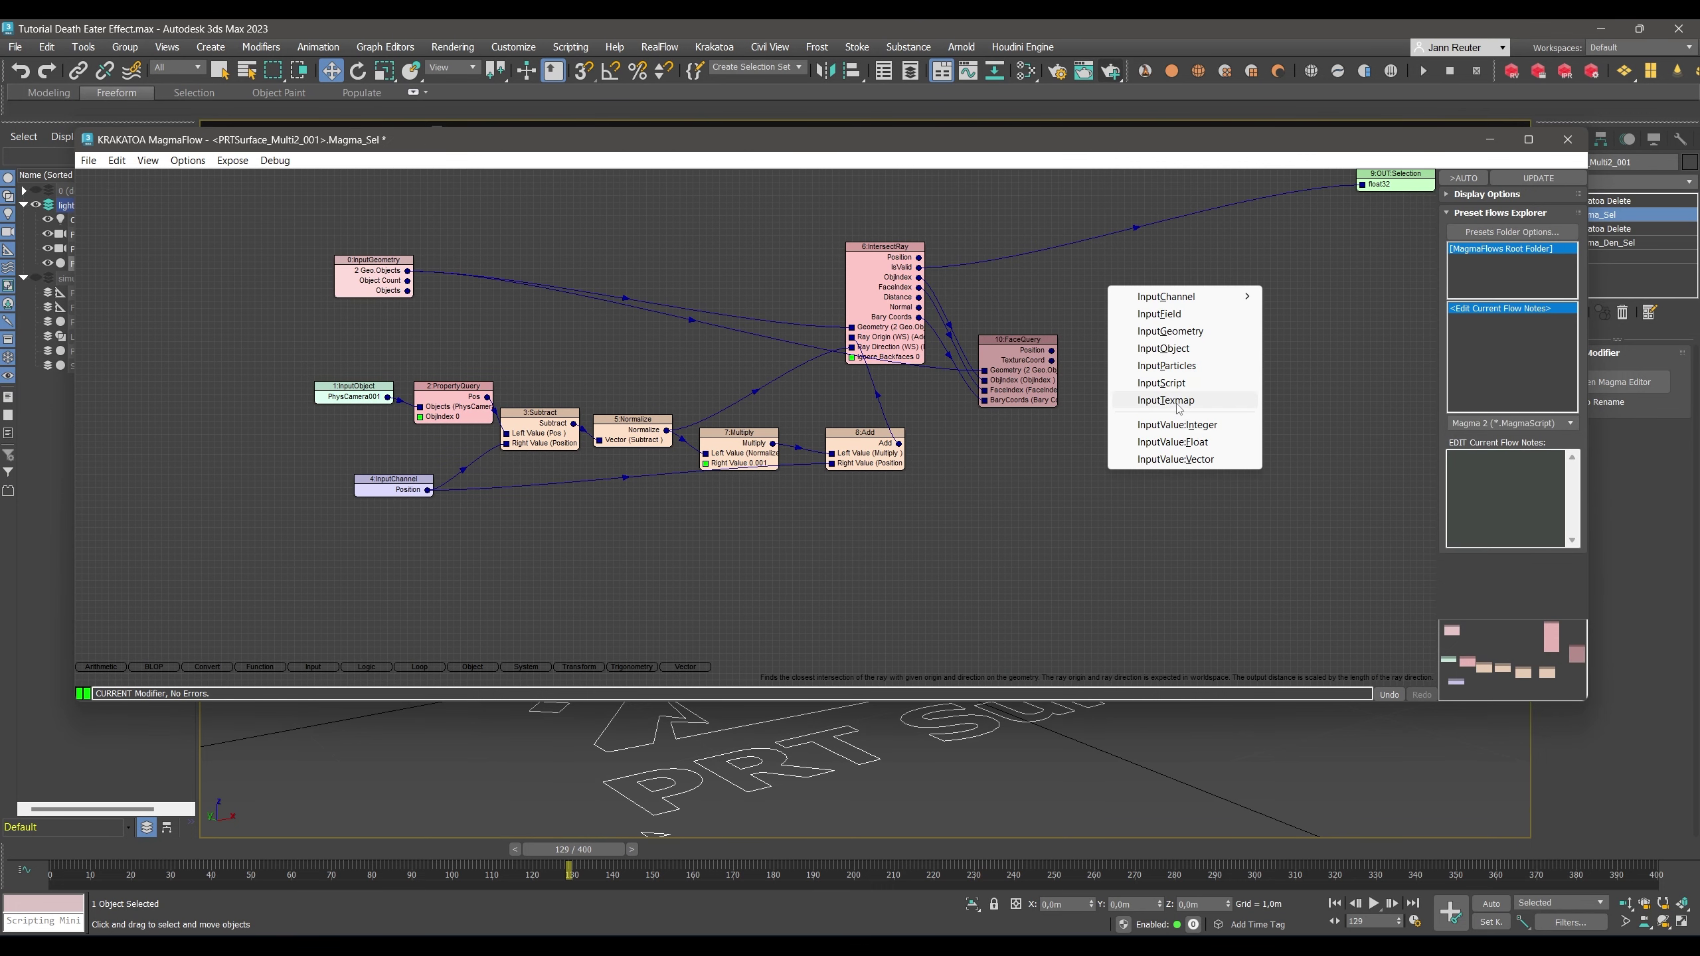
{"action": "left_click", "coordinate": [1152, 400]}
{"action": "left_click_drag", "start_coordinate": [1008, 268], "coordinate": [1182, 300]}
{"action": "left_click", "coordinate": [1504, 328]}
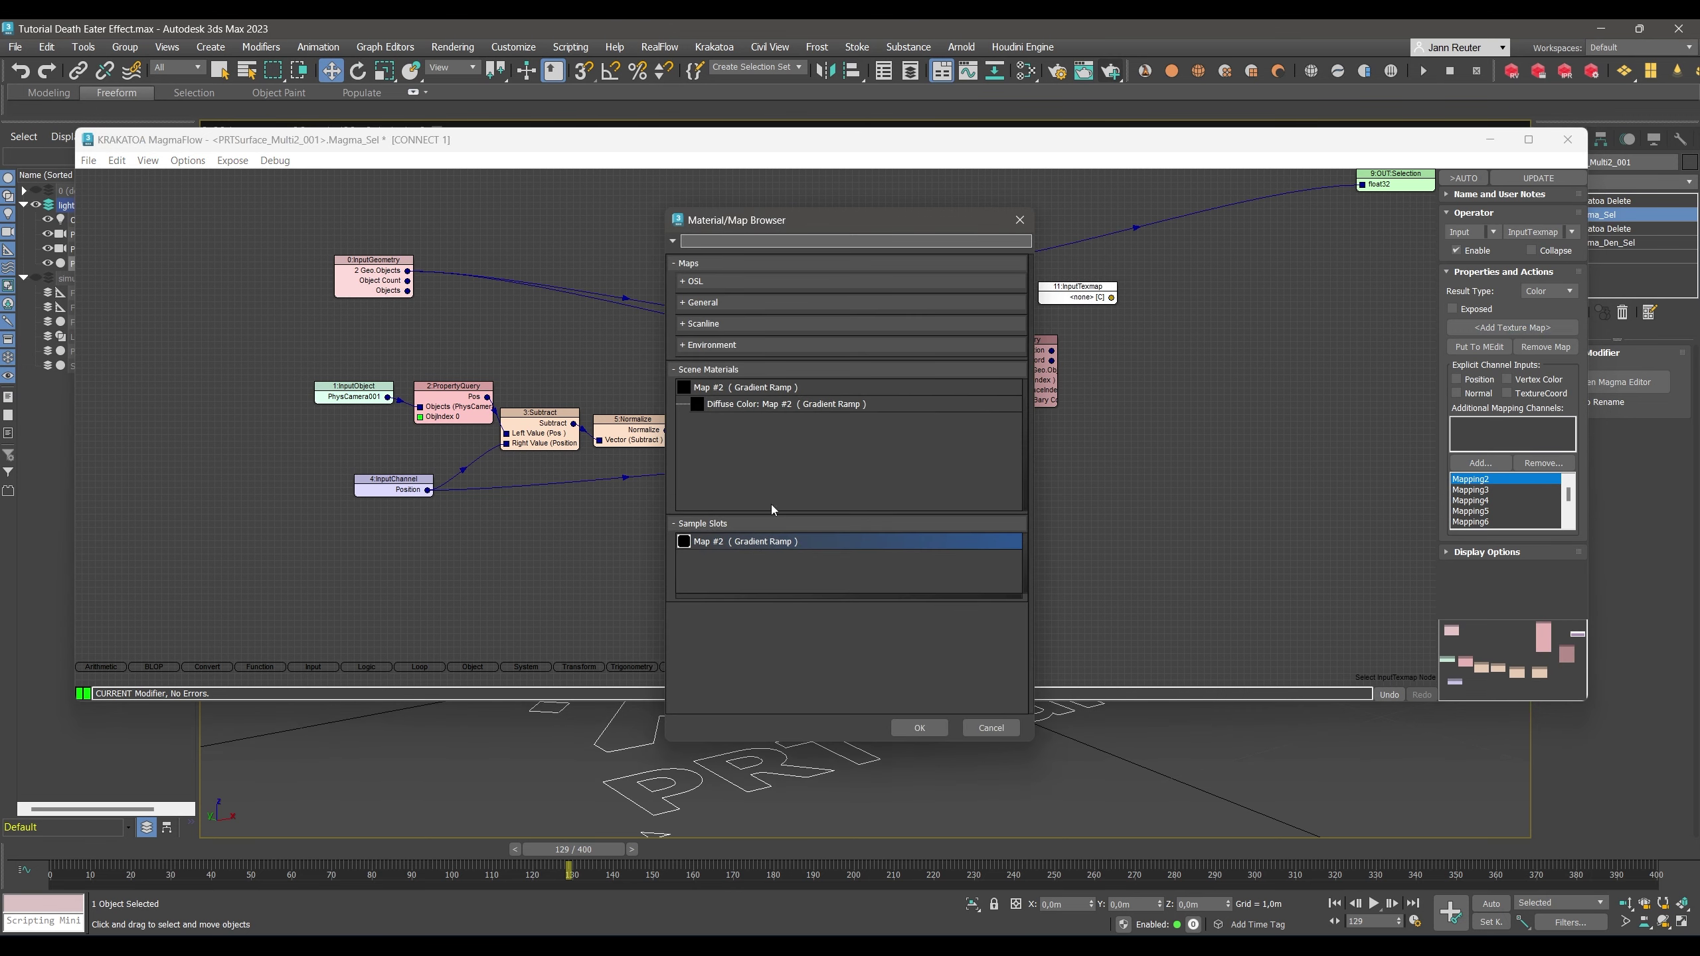
{"action": "double_click", "coordinate": [738, 542]}
{"action": "left_click", "coordinate": [803, 524]}
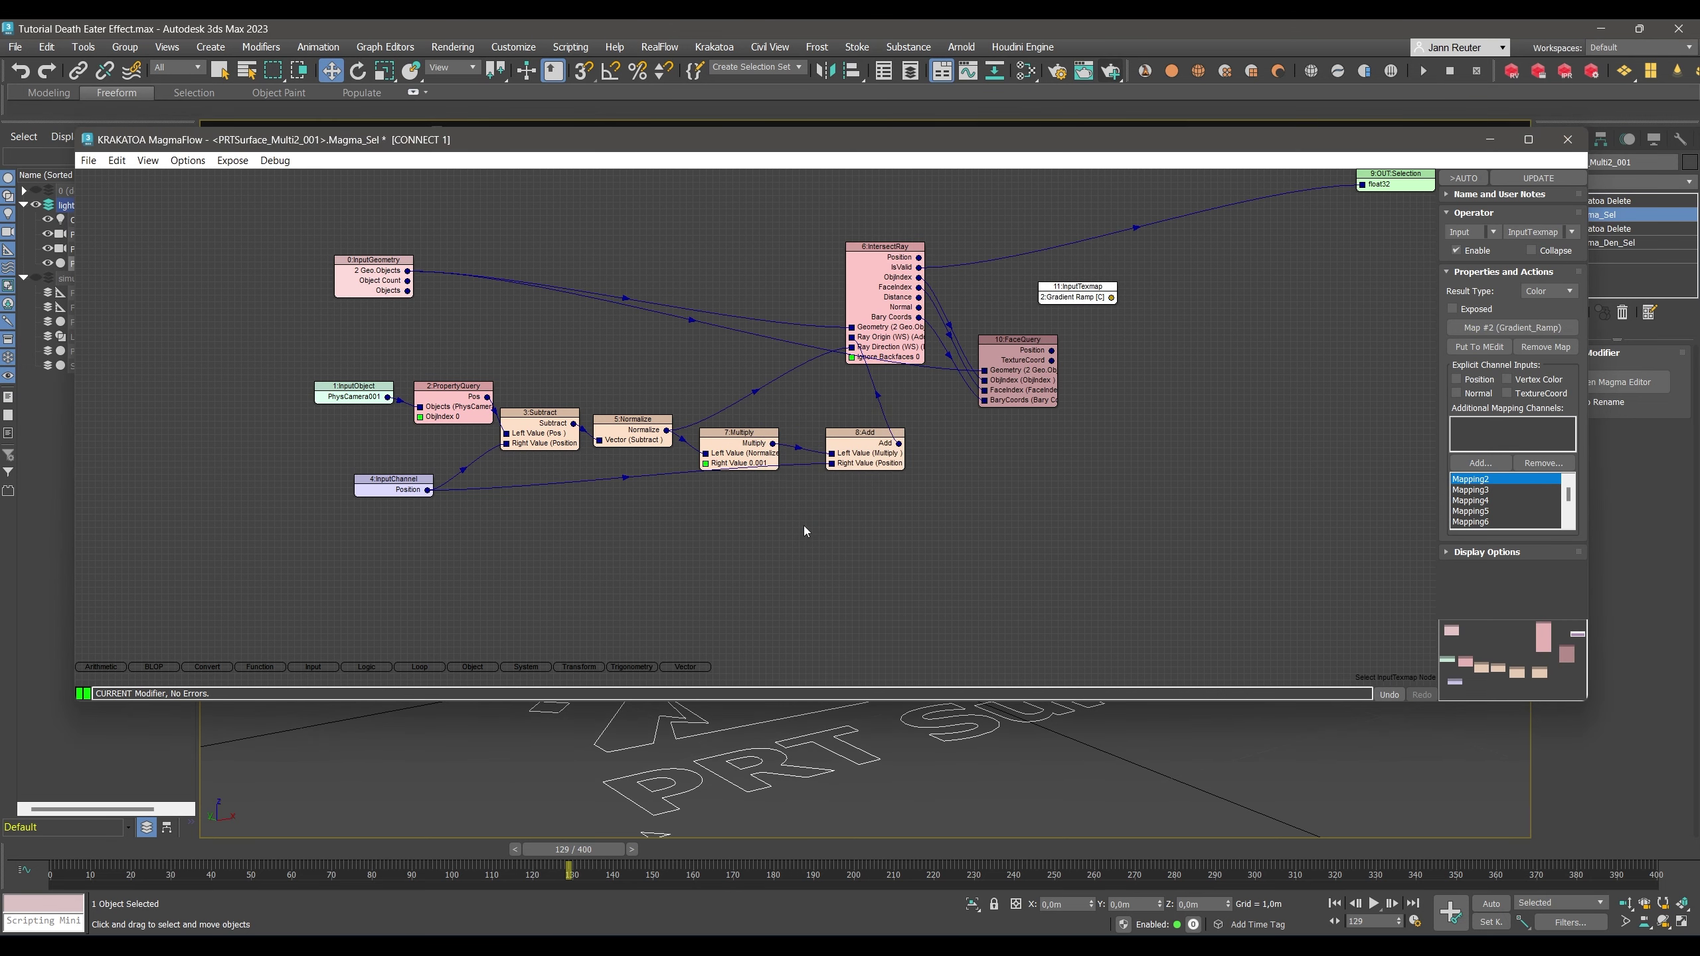
Give InputTexmap a TextureCoord input fed by FaceQuery's TextureCoord output and set its result type to Mono.
{"action": "left_click_drag", "start_coordinate": [1080, 297], "coordinate": [1125, 298]}
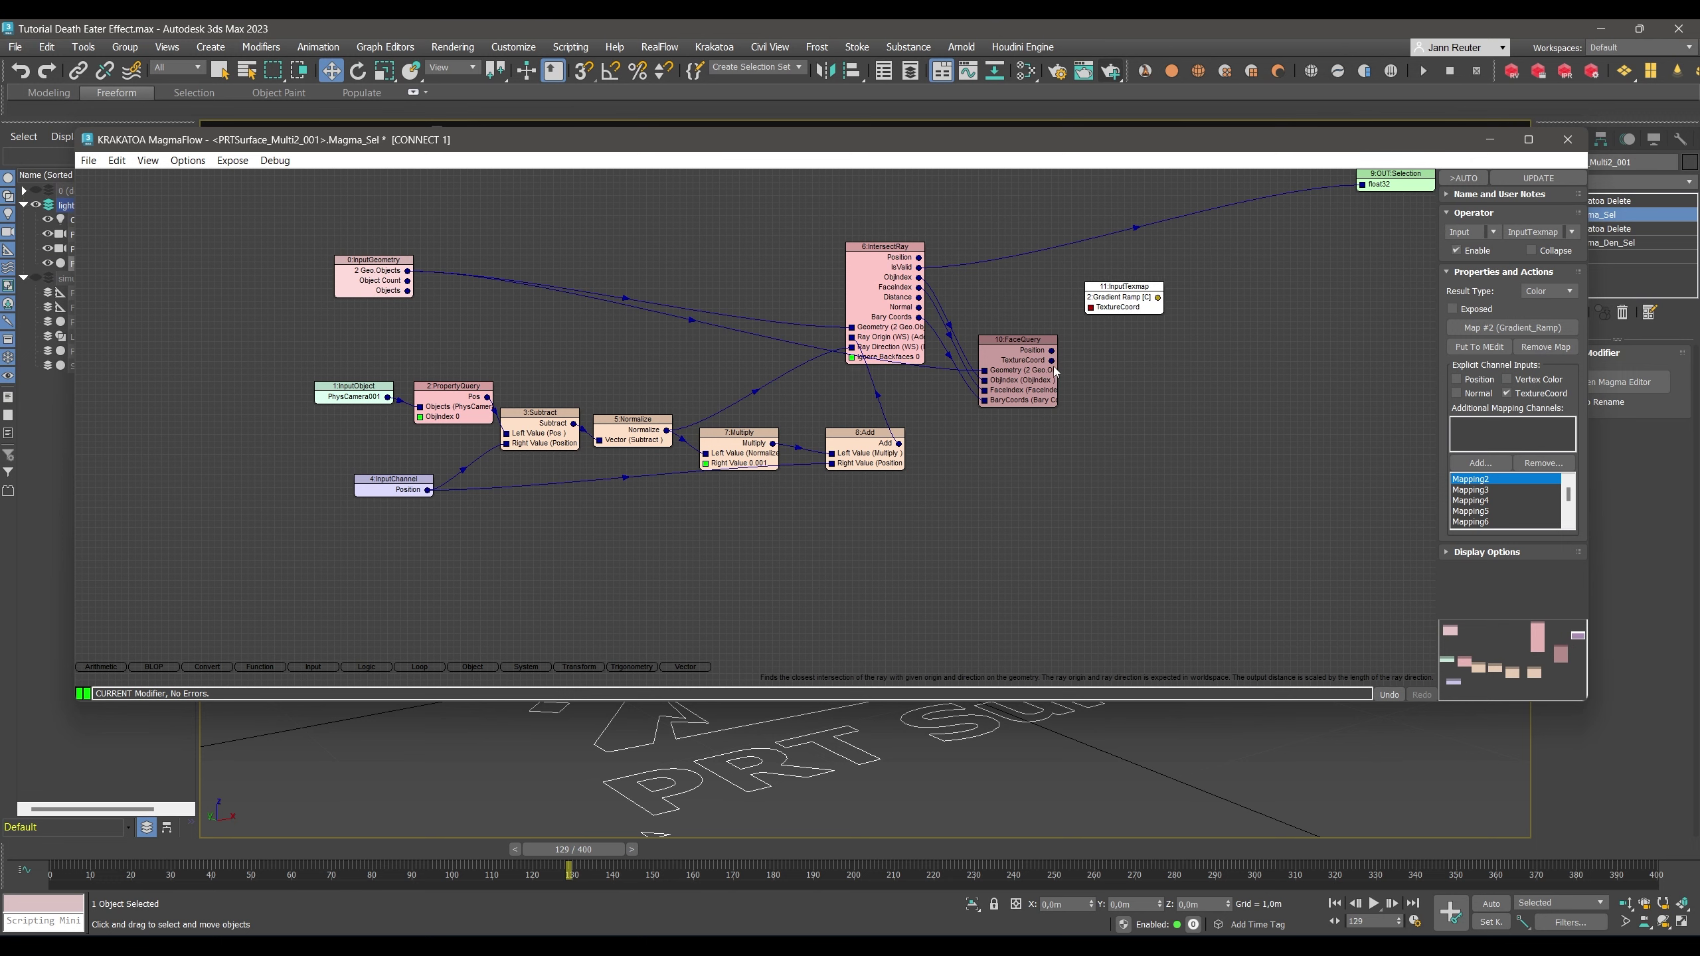
{"action": "left_click_drag", "start_coordinate": [1095, 319], "coordinate": [1097, 292]}
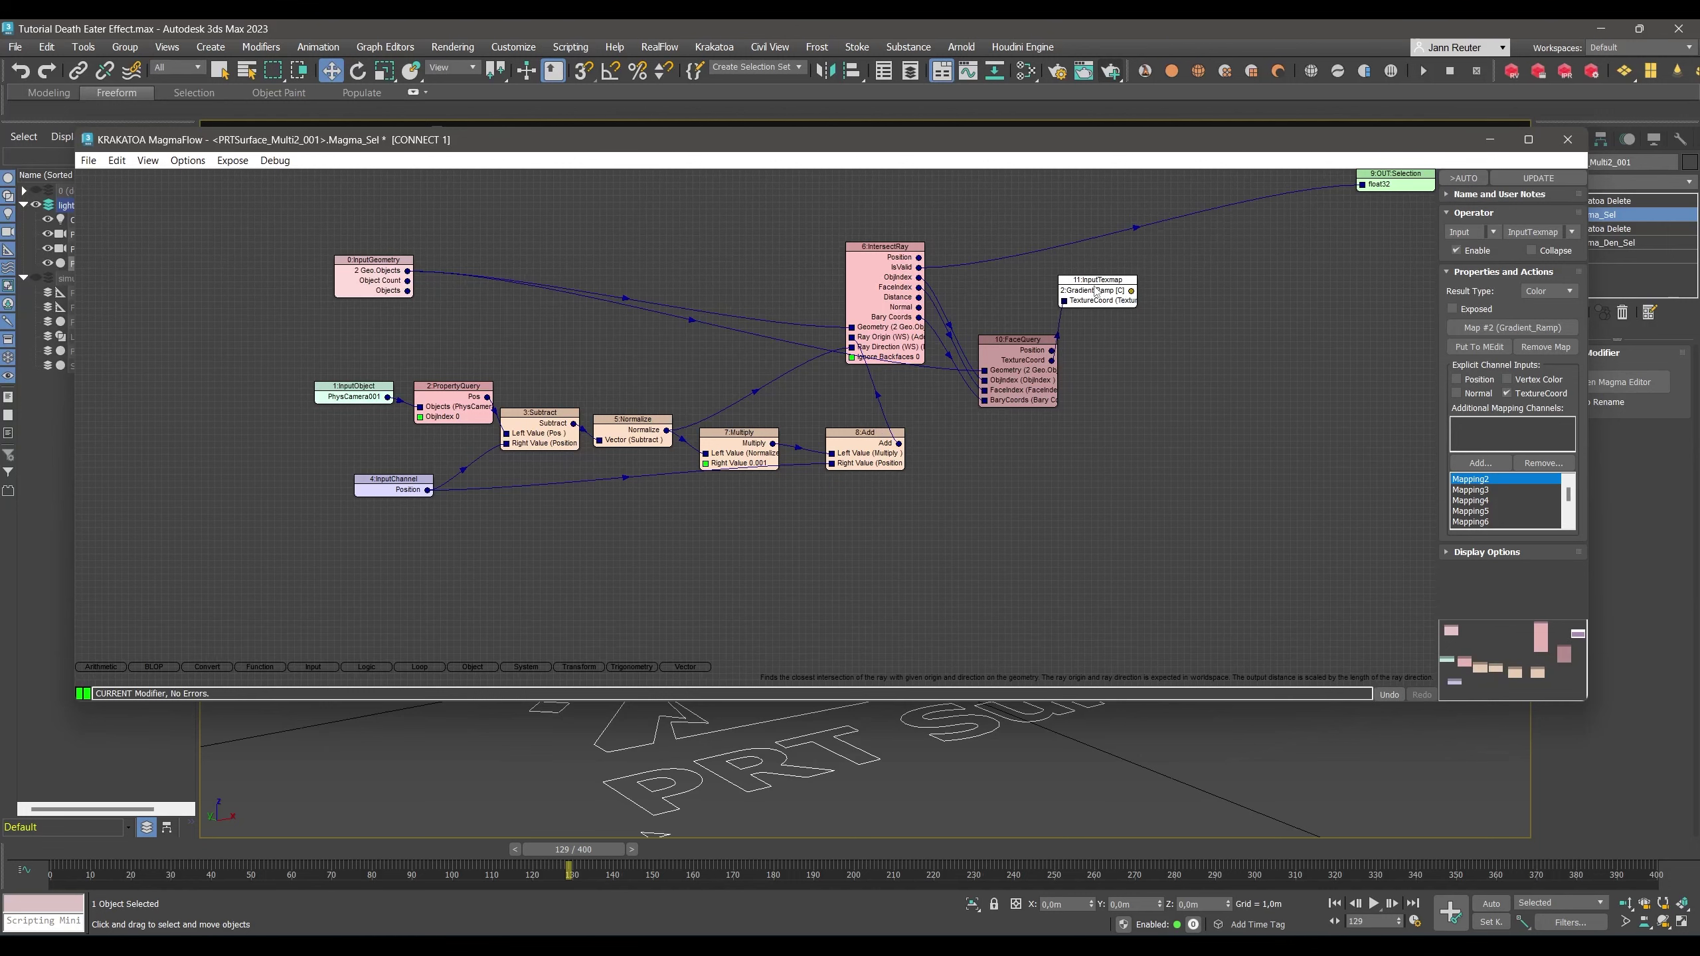
{"action": "left_click", "coordinate": [1548, 291]}
{"action": "left_click", "coordinate": [1537, 315]}
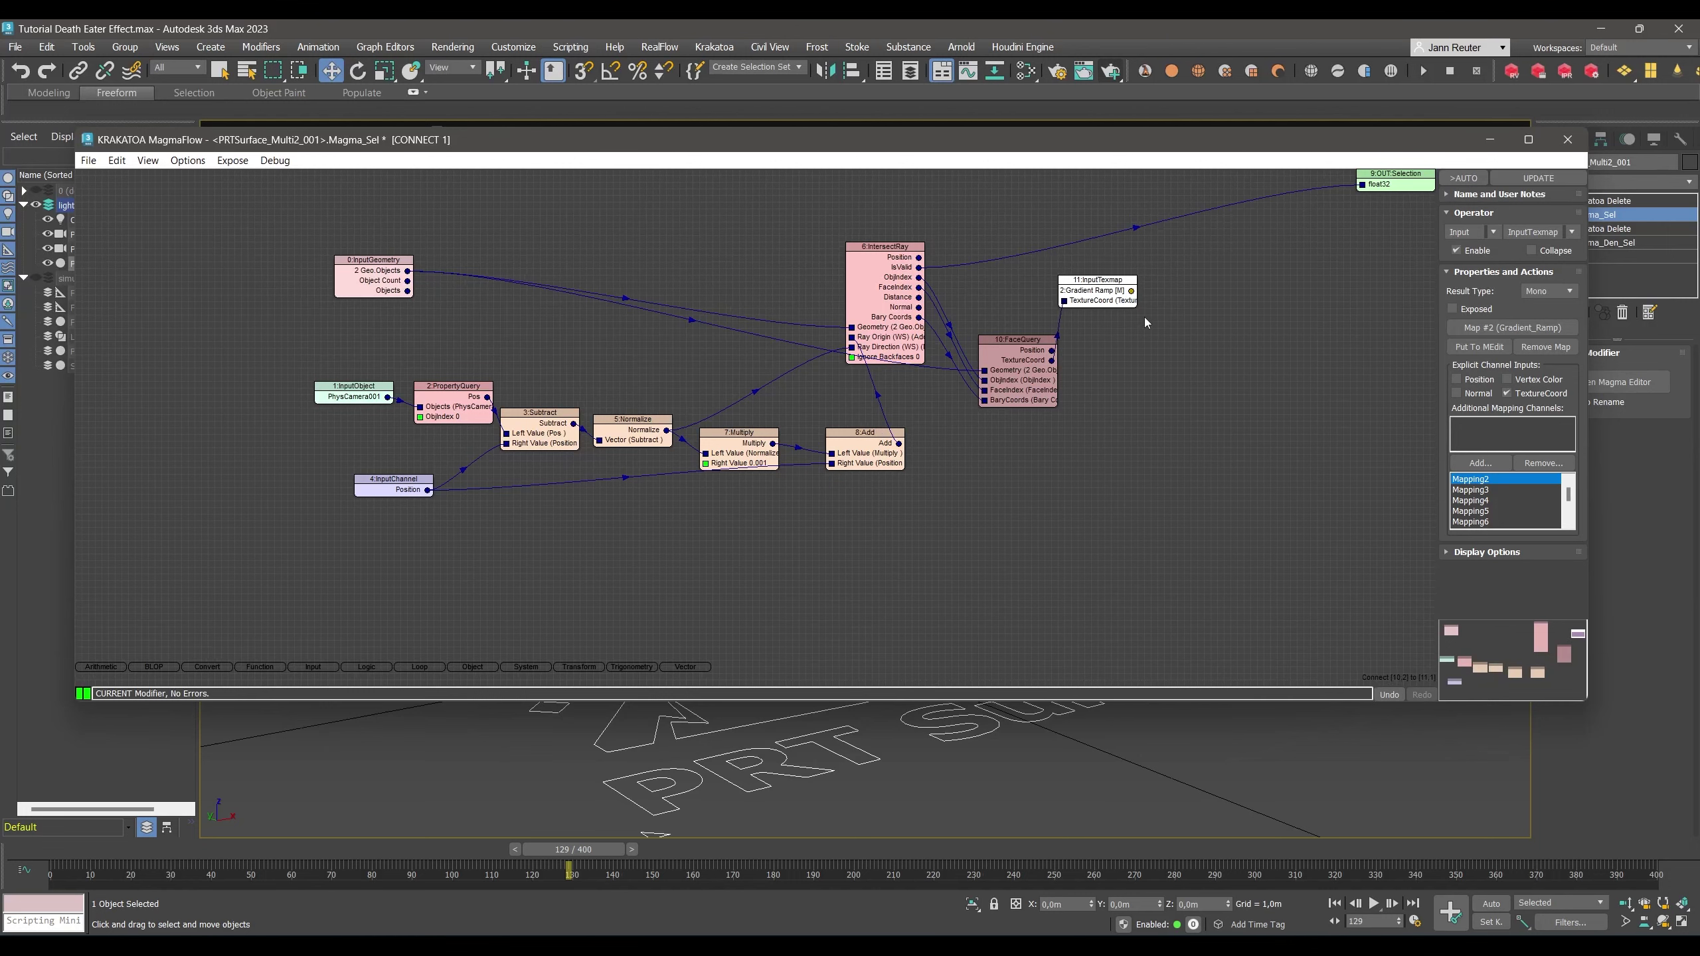
Feed the InputTexmap output into the left scalar of a new Greater node.
{"action": "left_click_drag", "start_coordinate": [1135, 298], "coordinate": [1220, 322]}
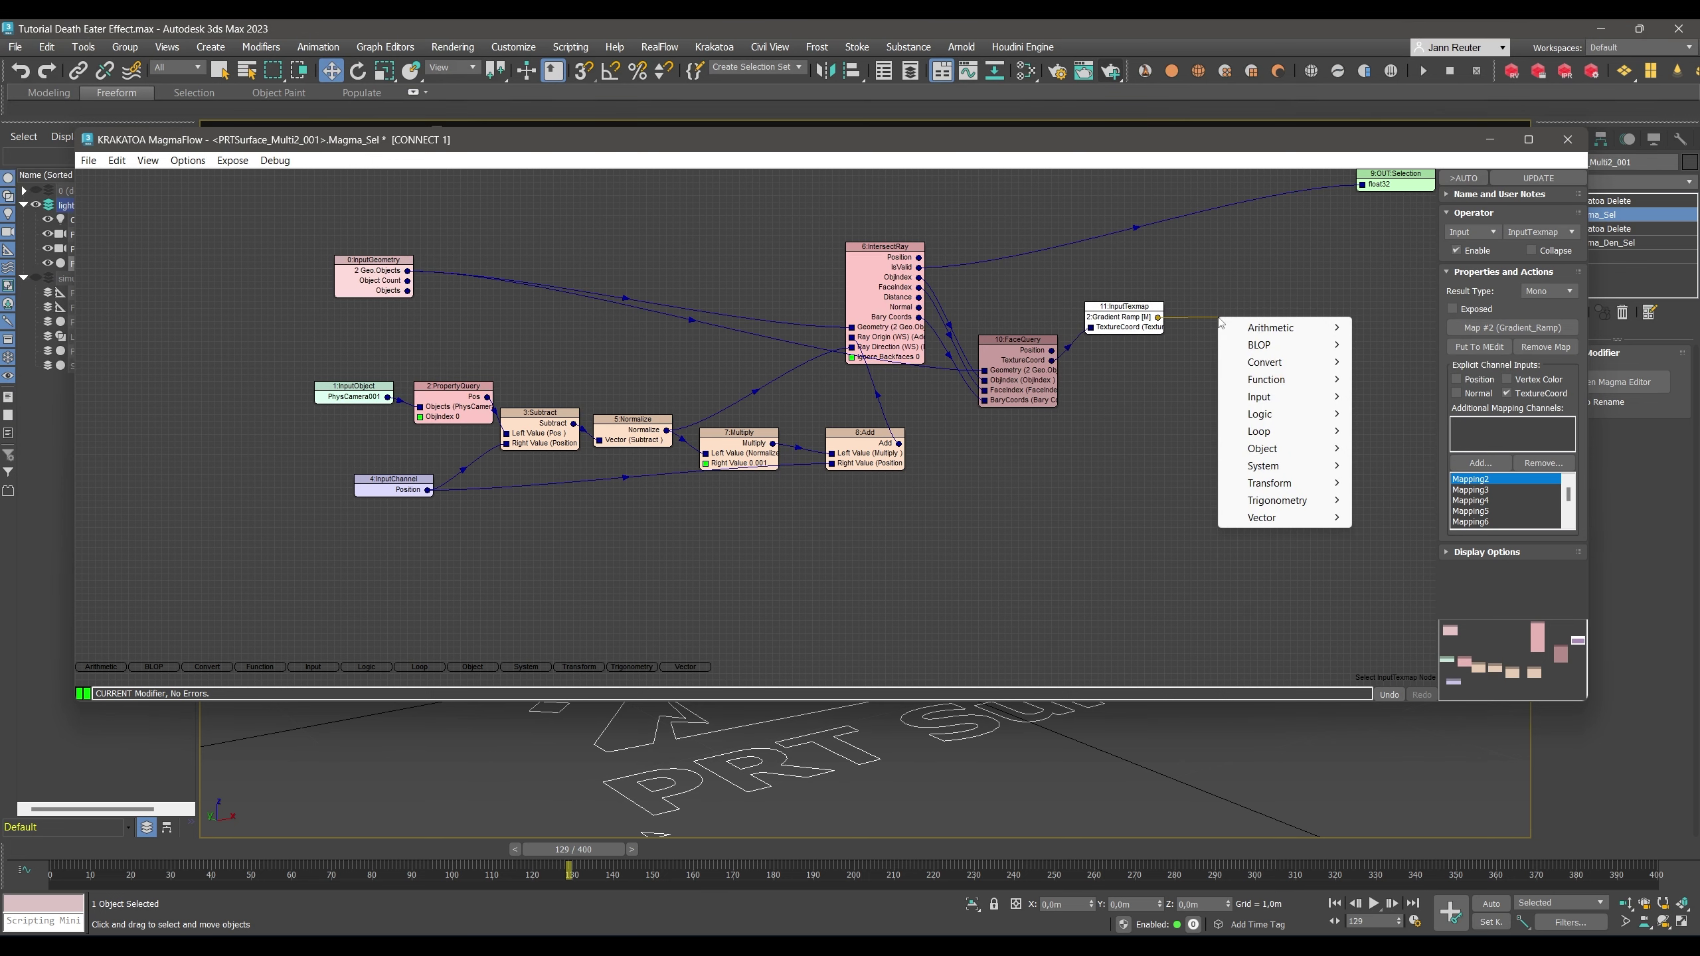
{"action": "mouse_move", "coordinate": [1278, 418]}
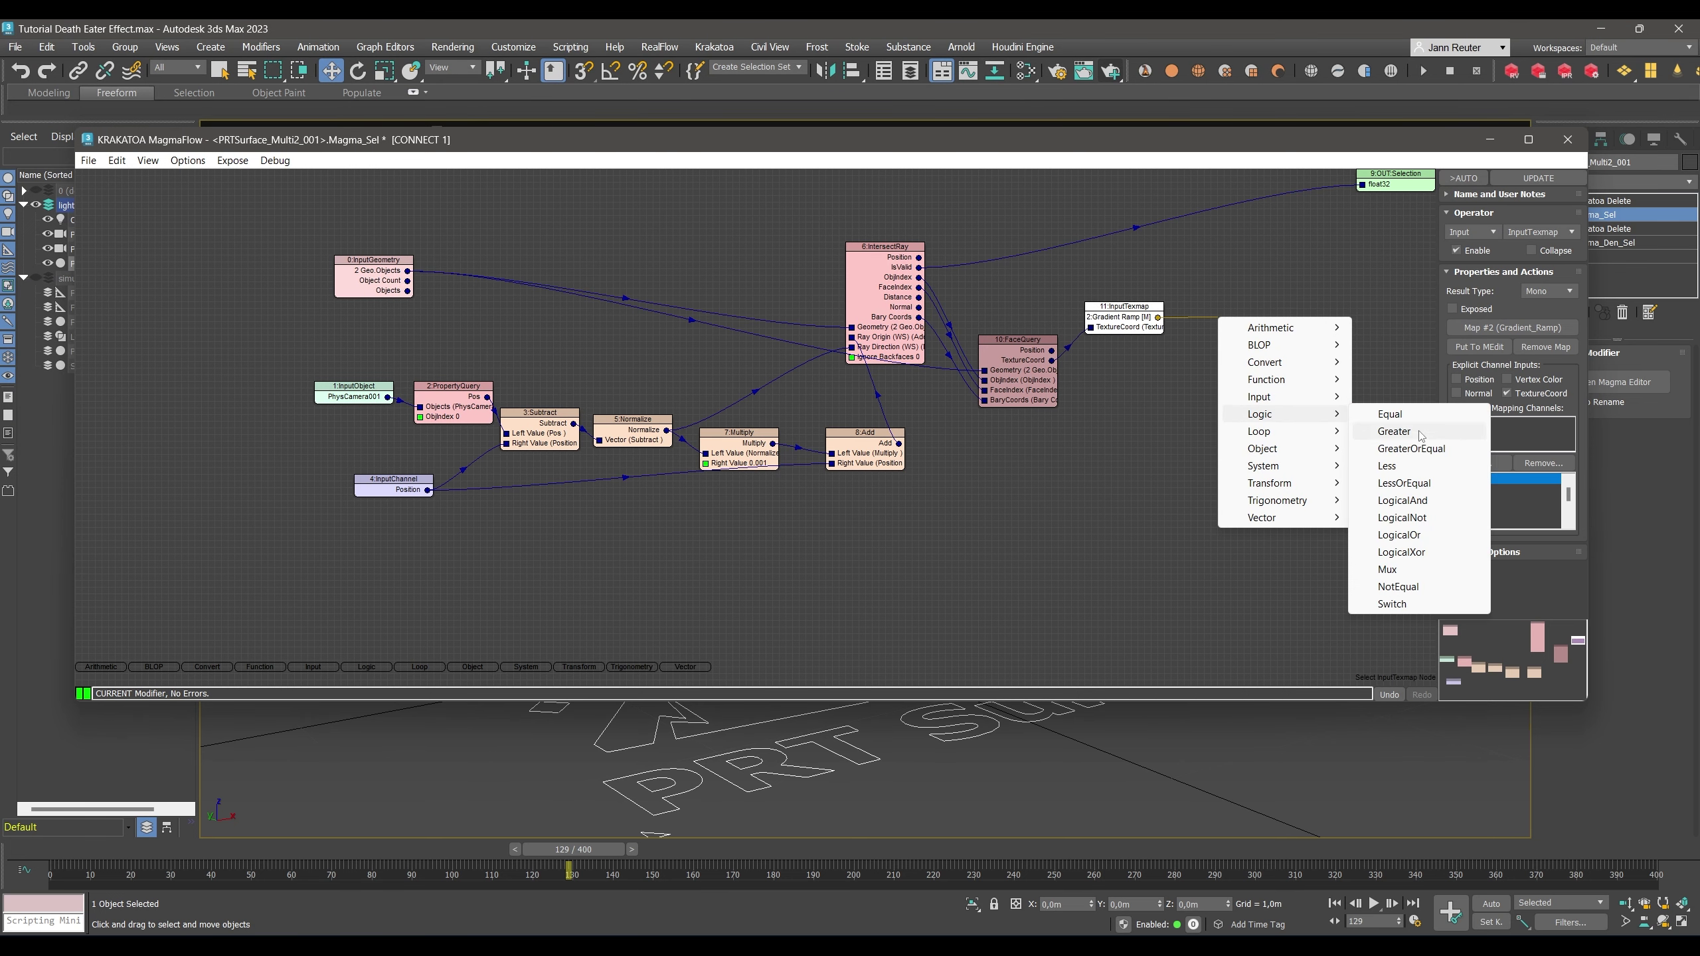
{"action": "left_click", "coordinate": [1394, 431]}
{"action": "left_click_drag", "start_coordinate": [989, 295], "coordinate": [1207, 337]}
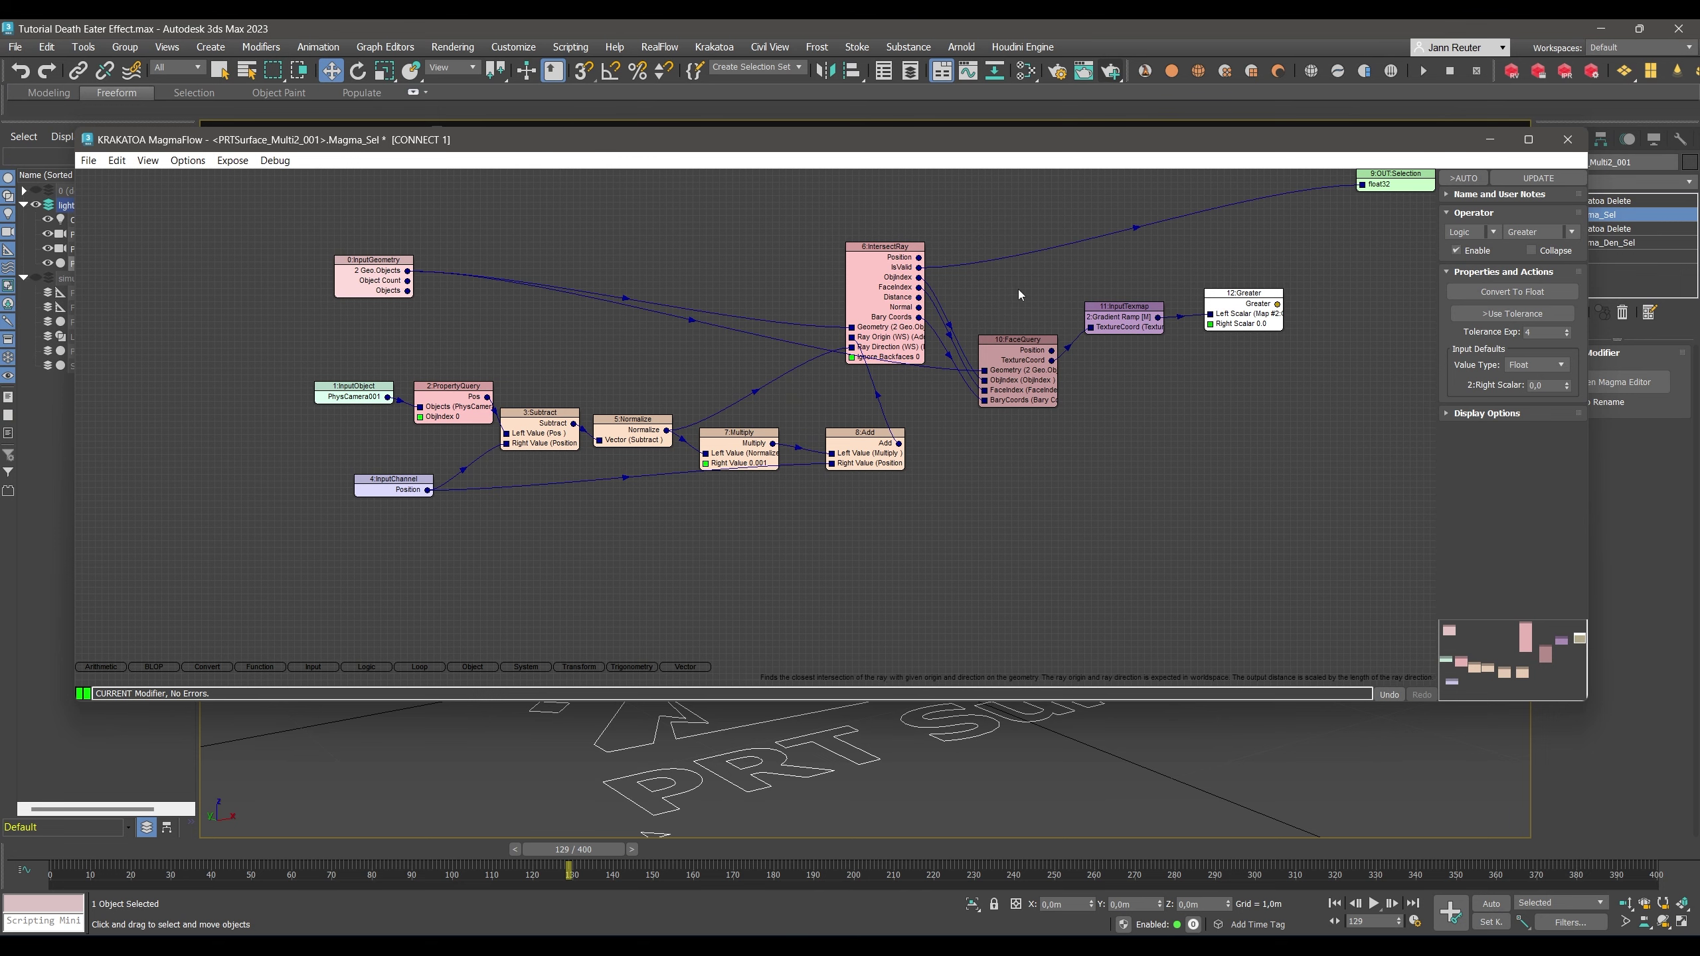
Add a Switch node with IntersectRay's IsValid as its Boolean and connect the Greater result to If True.
{"action": "left_click_drag", "start_coordinate": [919, 267], "coordinate": [1162, 247]}
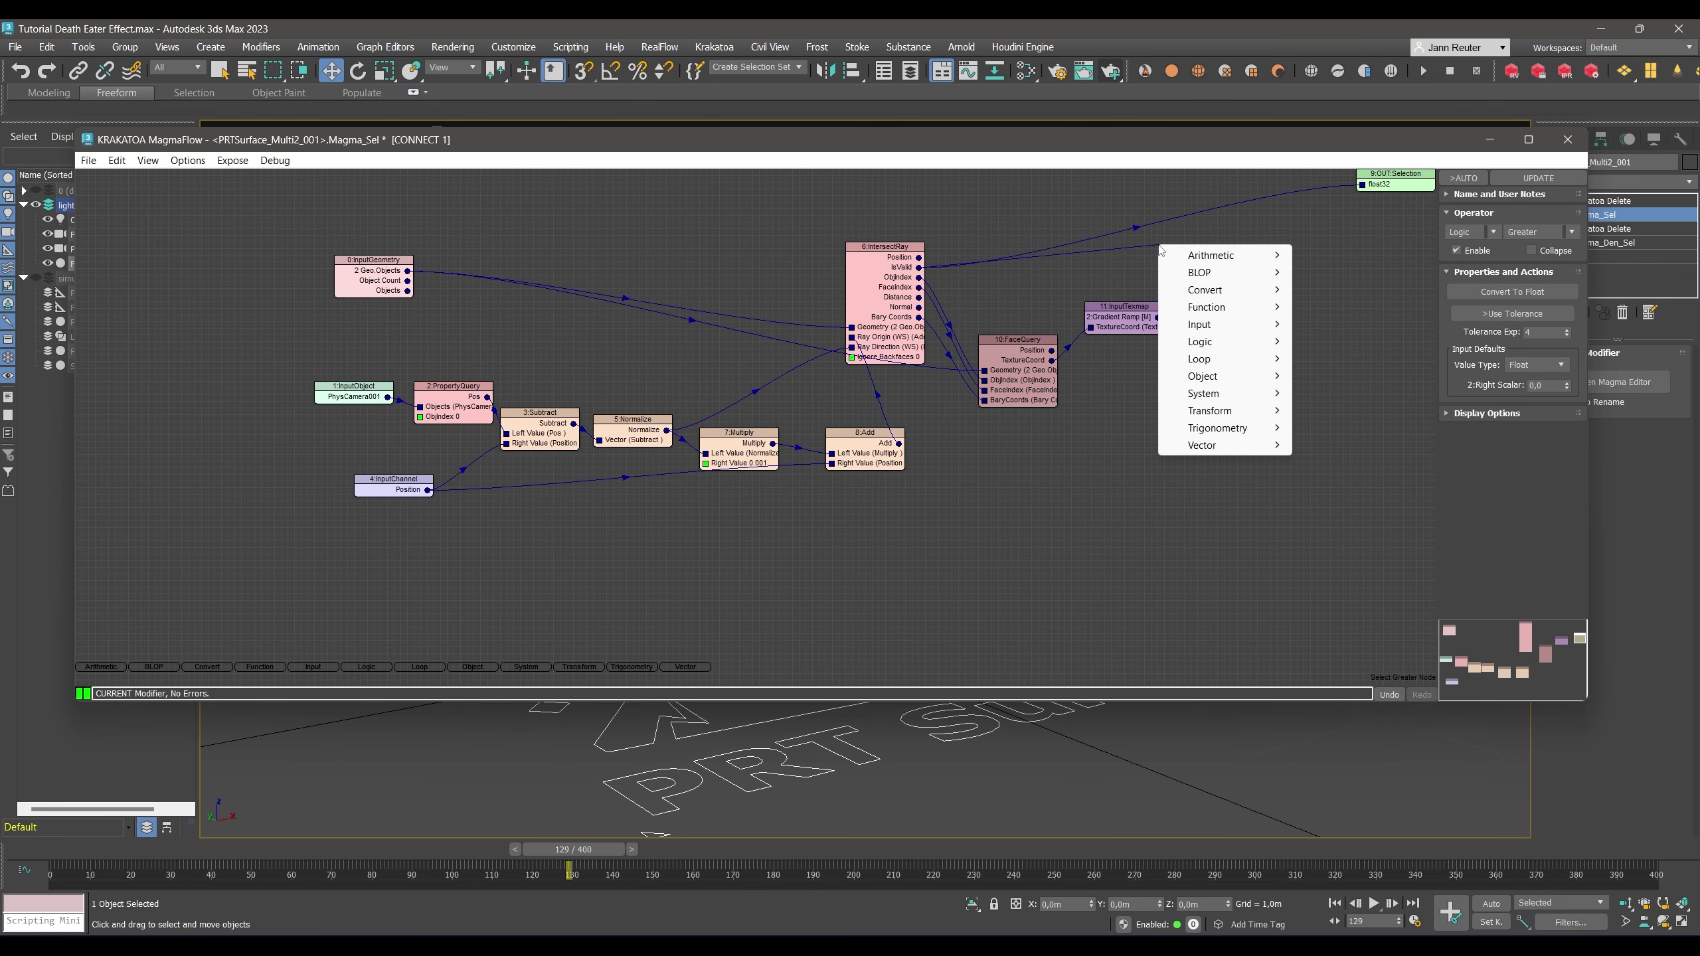
{"action": "mouse_move", "coordinate": [1202, 342]}
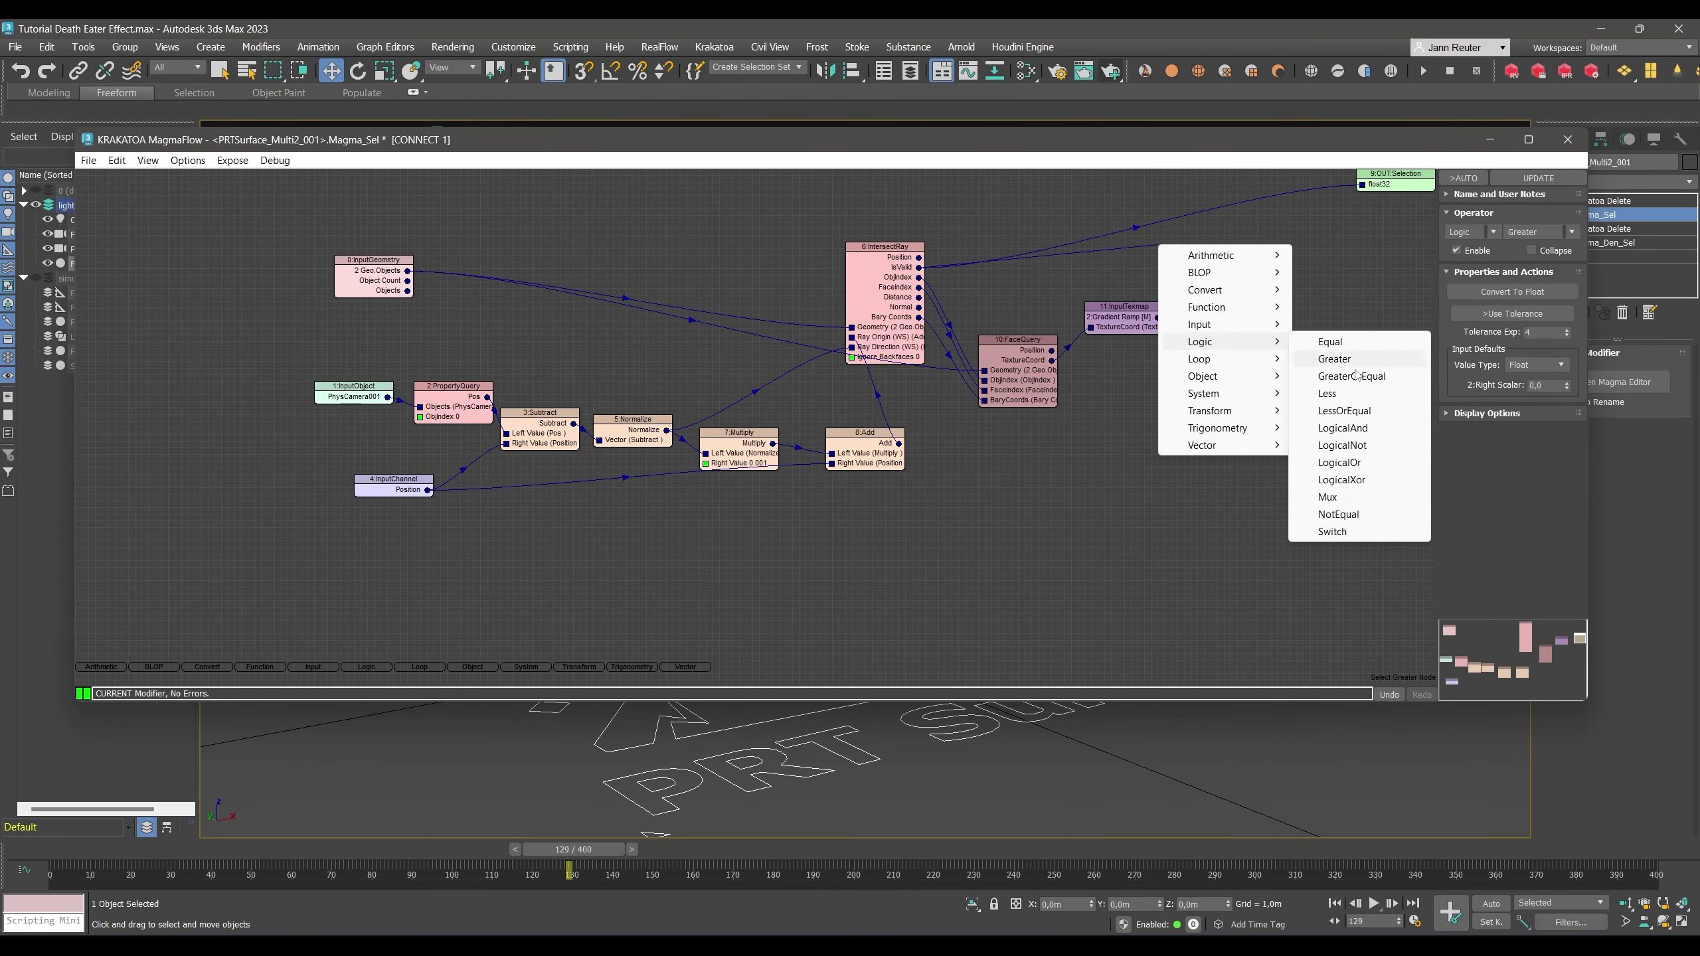
{"action": "left_click", "coordinate": [1350, 532]}
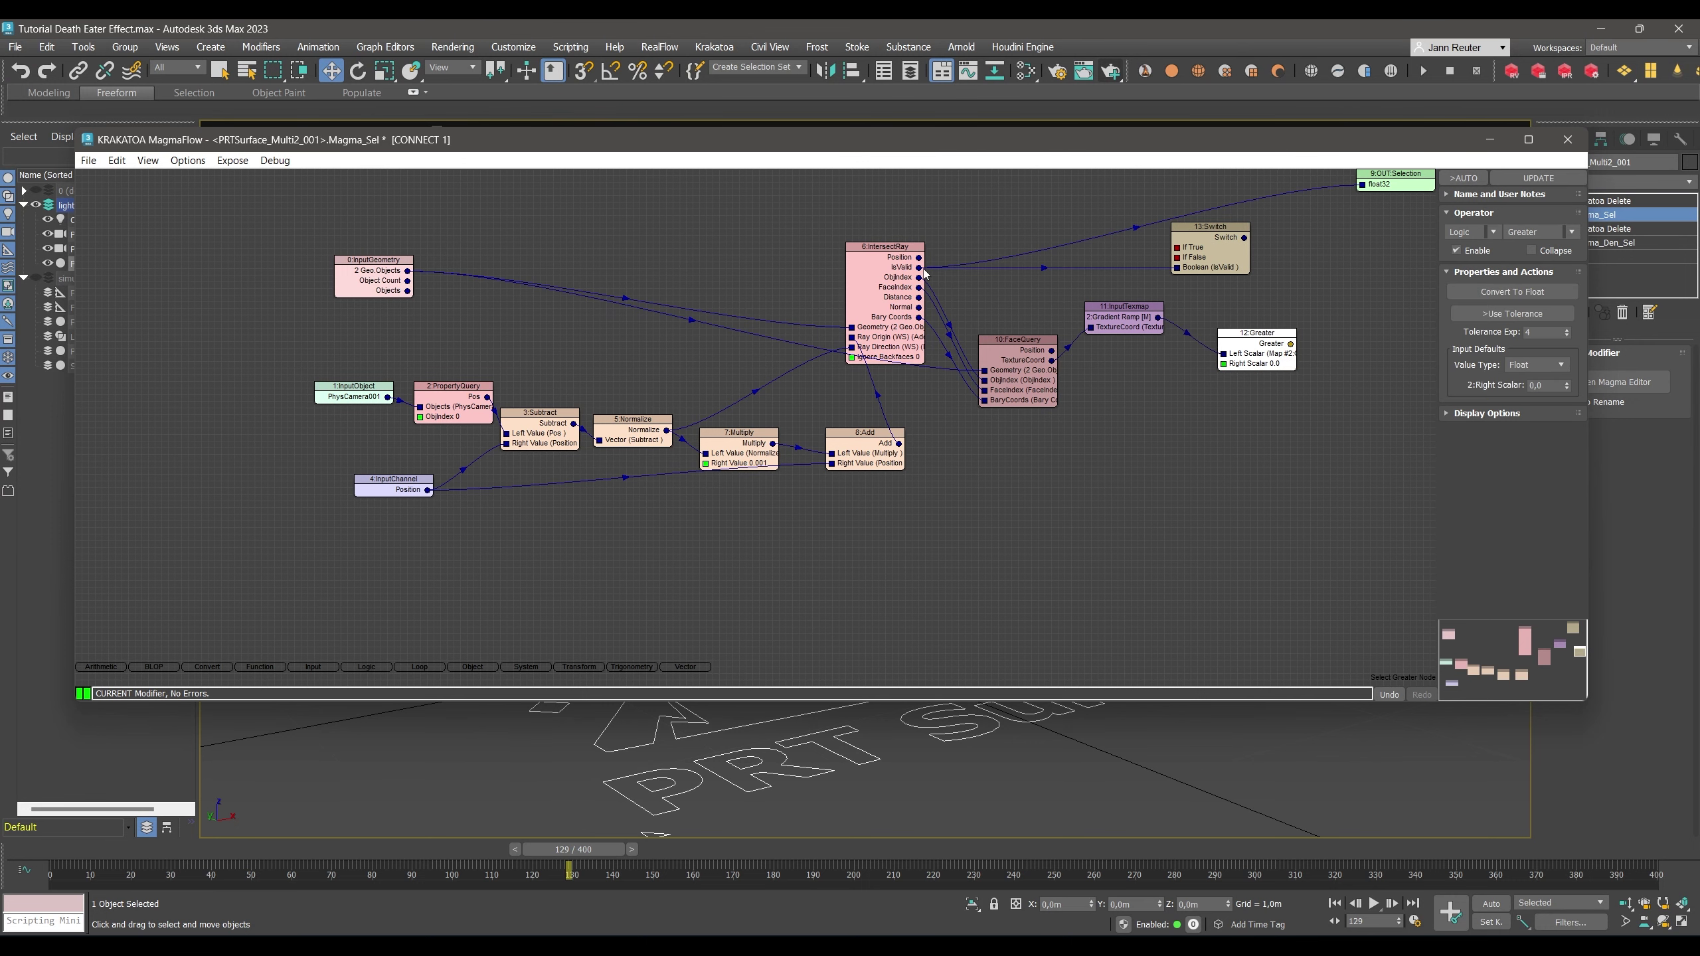
{"action": "left_click_drag", "start_coordinate": [1290, 343], "coordinate": [1178, 249]}
{"action": "left_click_drag", "start_coordinate": [1125, 306], "coordinate": [1137, 367]}
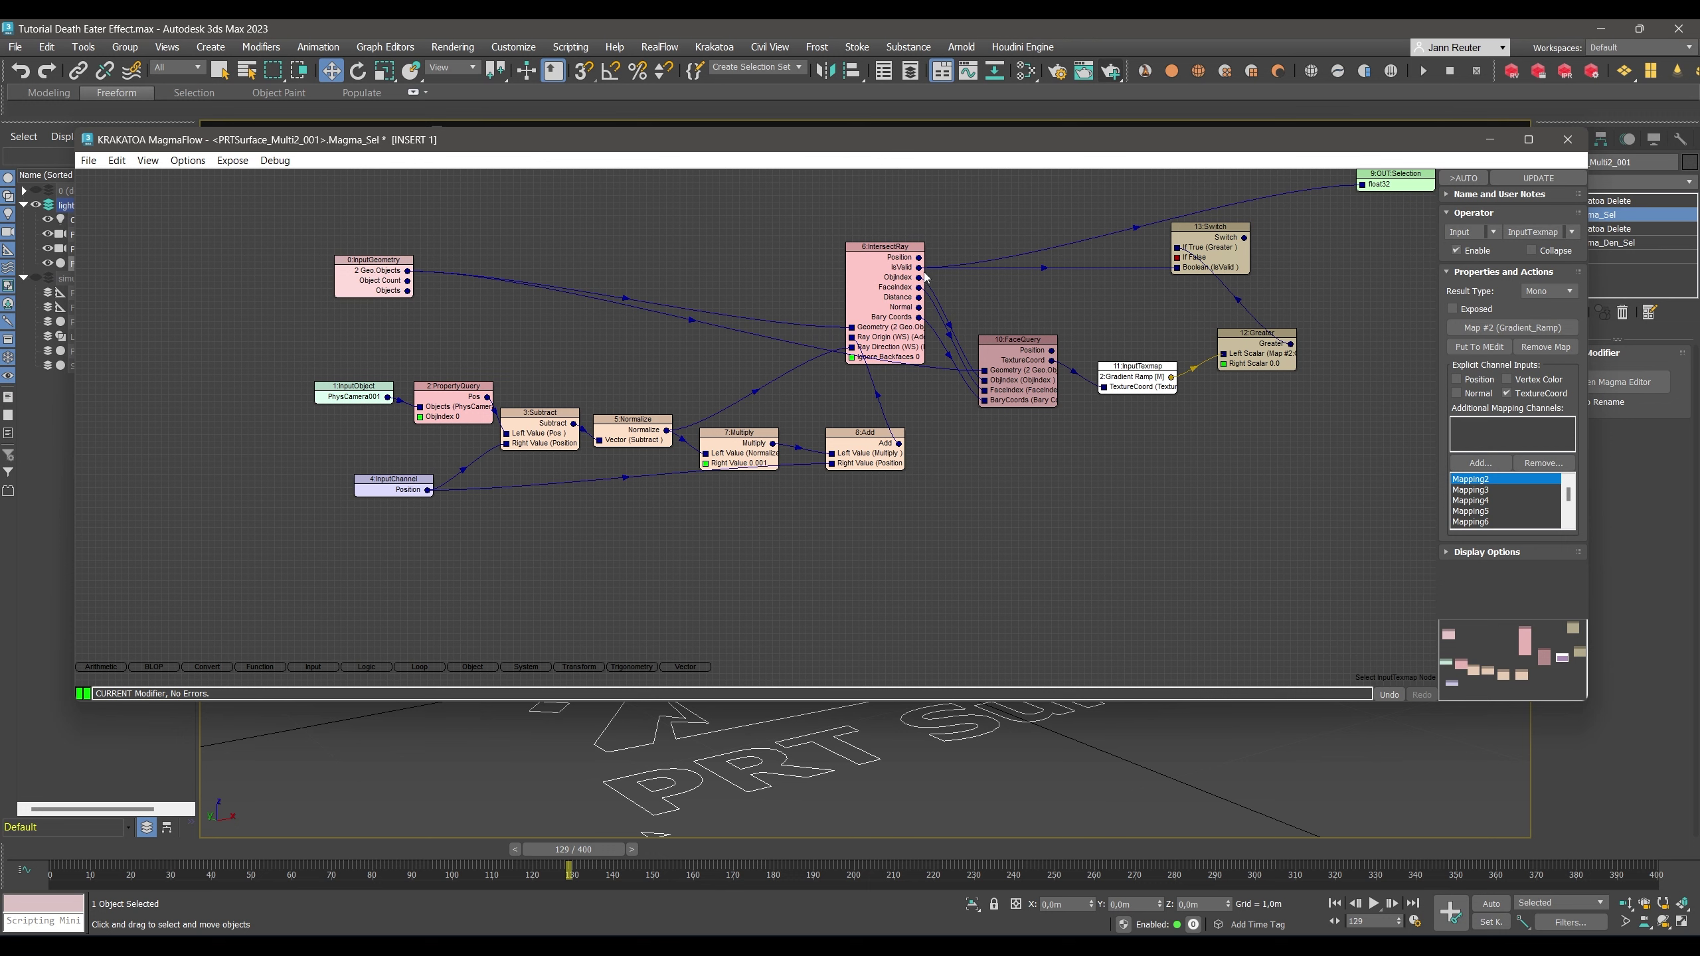
Connect IsValid to the Switch's If False input and feed the Switch result into the Selection output.
{"action": "left_click_drag", "start_coordinate": [923, 271], "coordinate": [1179, 263]}
{"action": "left_click_drag", "start_coordinate": [1347, 210], "coordinate": [1362, 187]}
{"action": "left_click_drag", "start_coordinate": [1363, 191], "coordinate": [1364, 191]}
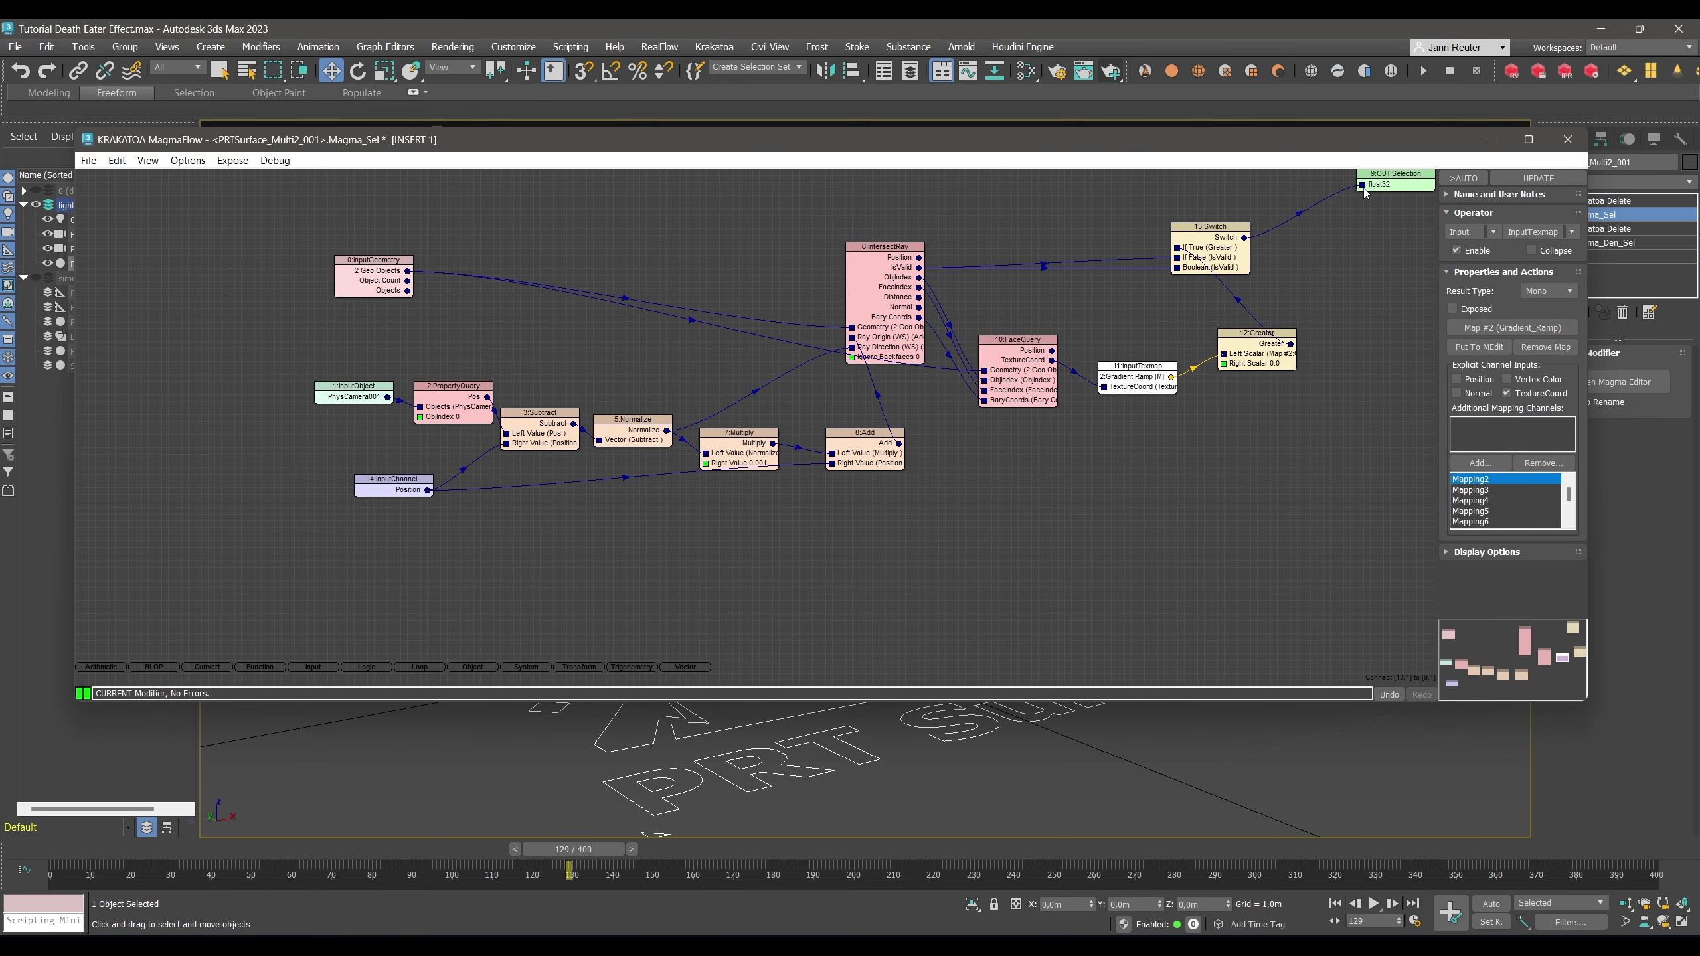
Close the MagmaFlow editor and render the PhysCamera001 view at frame 132.
{"action": "key", "text": "Escape"}
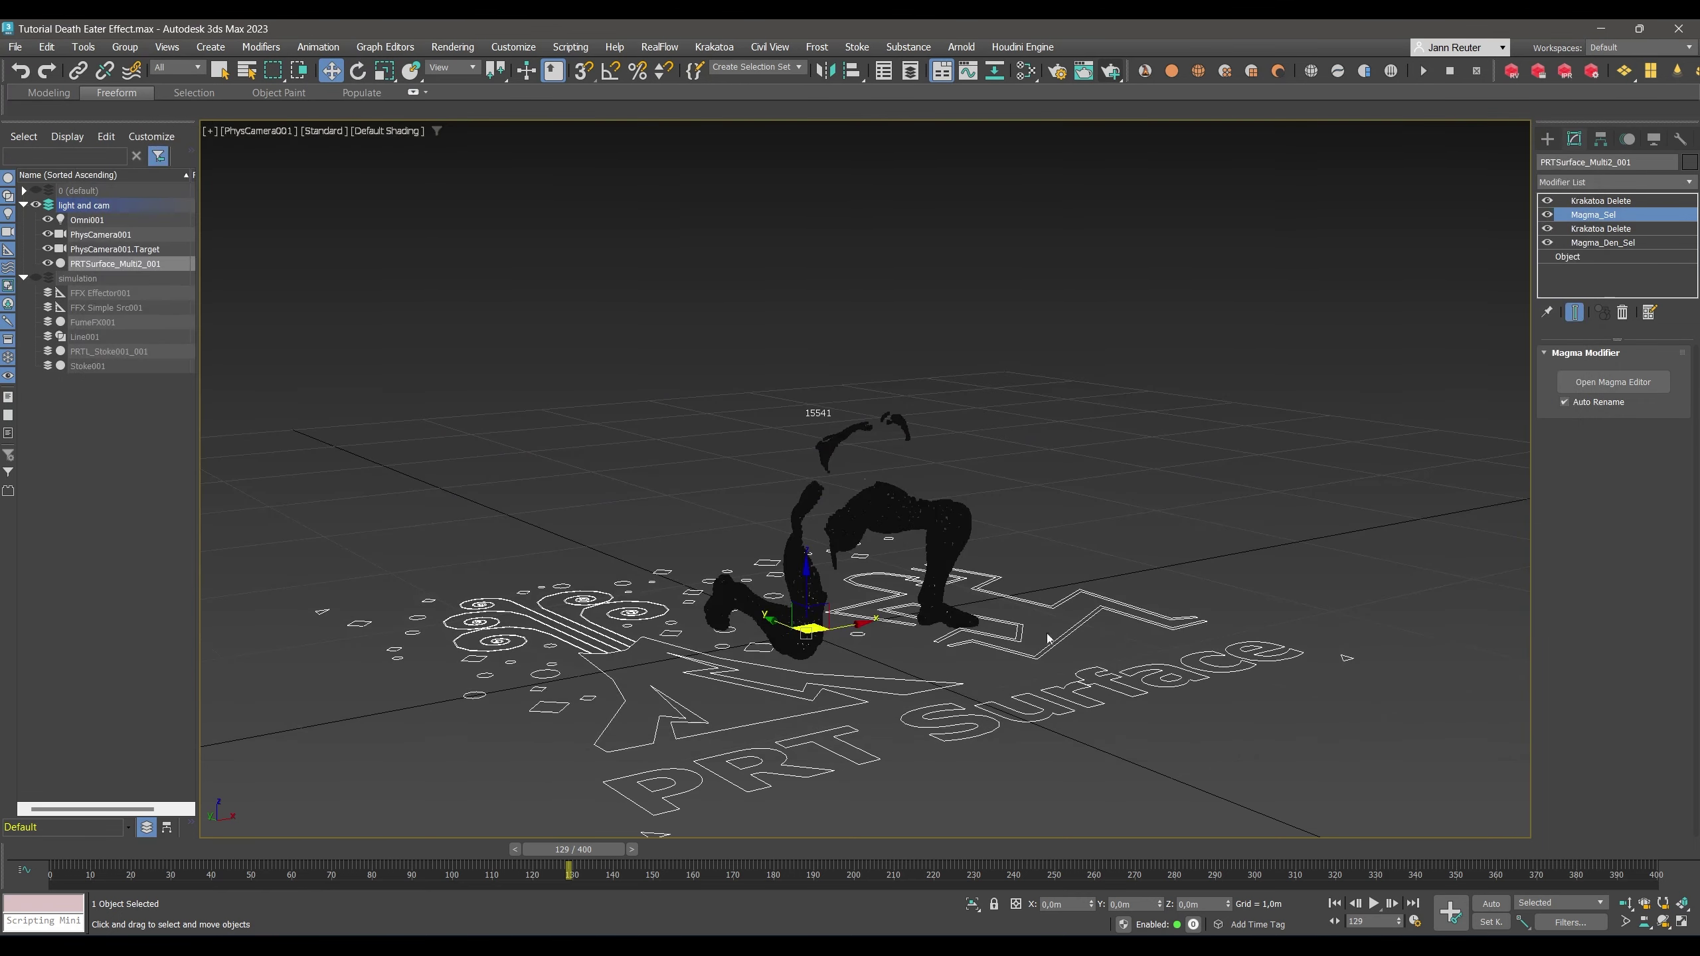
{"action": "left_click", "coordinate": [1357, 909]}
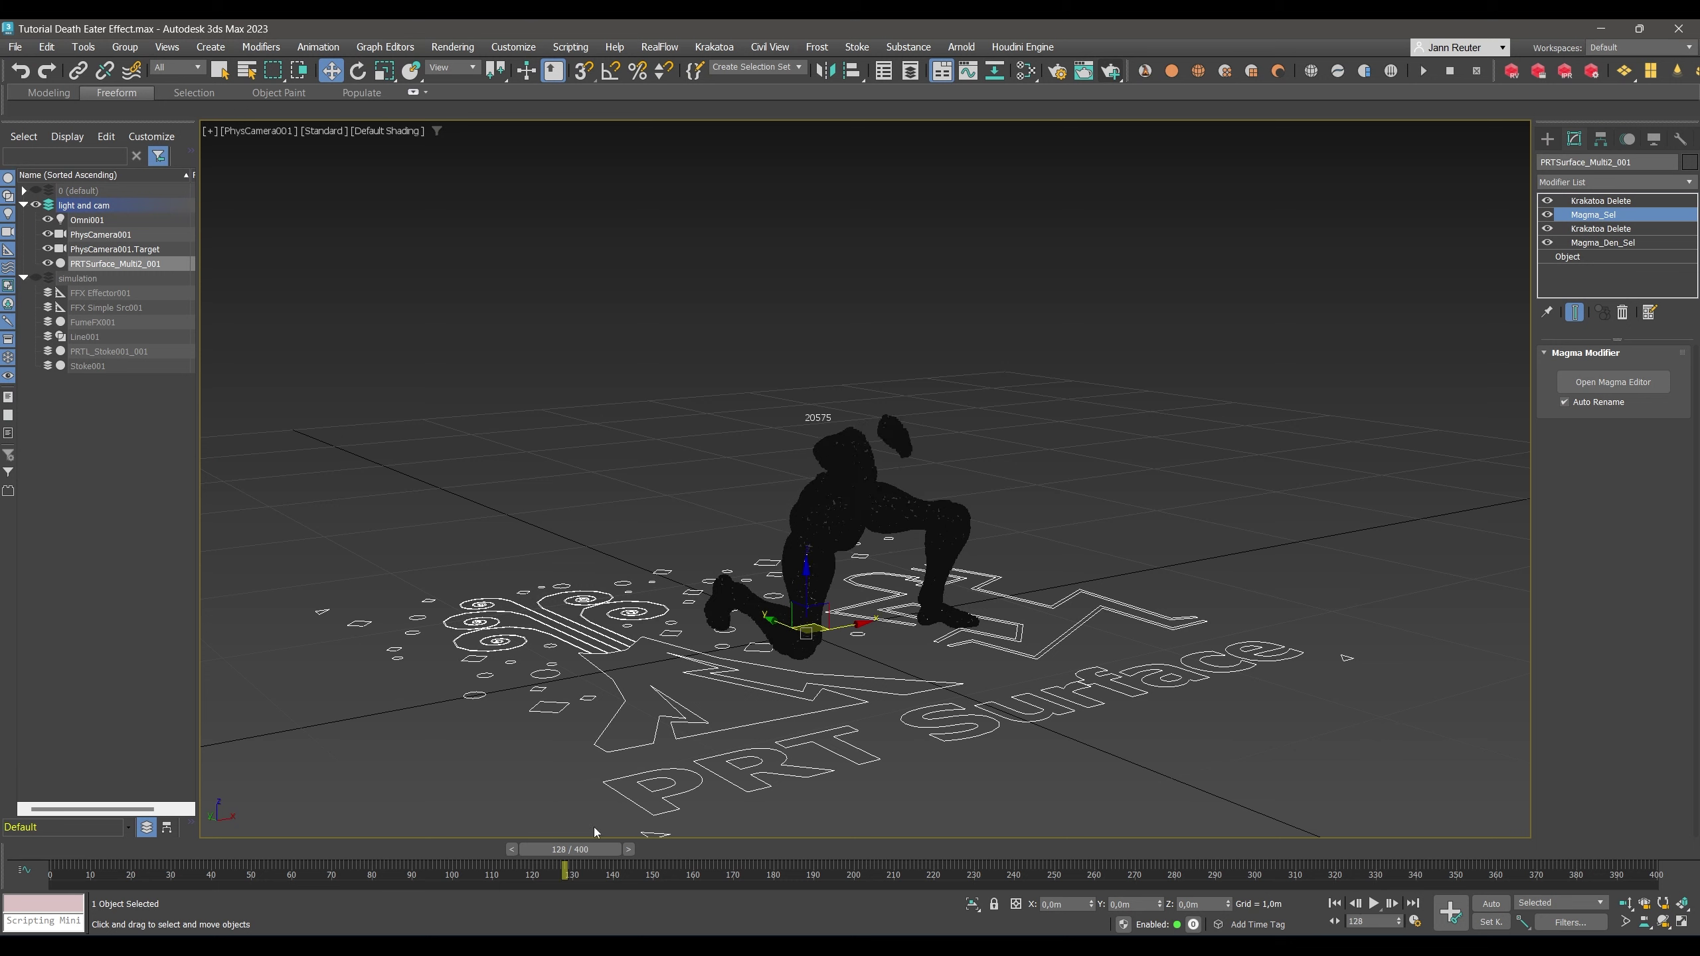
{"action": "mouse_move", "coordinate": [555, 845]}
{"action": "left_mouse_down"}
{"action": "mouse_move", "coordinate": [536, 848]}
{"action": "mouse_move", "coordinate": [580, 847]}
{"action": "left_mouse_up"}
{"action": "key", "text": "w"}
{"action": "left_click", "coordinate": [1111, 74]}
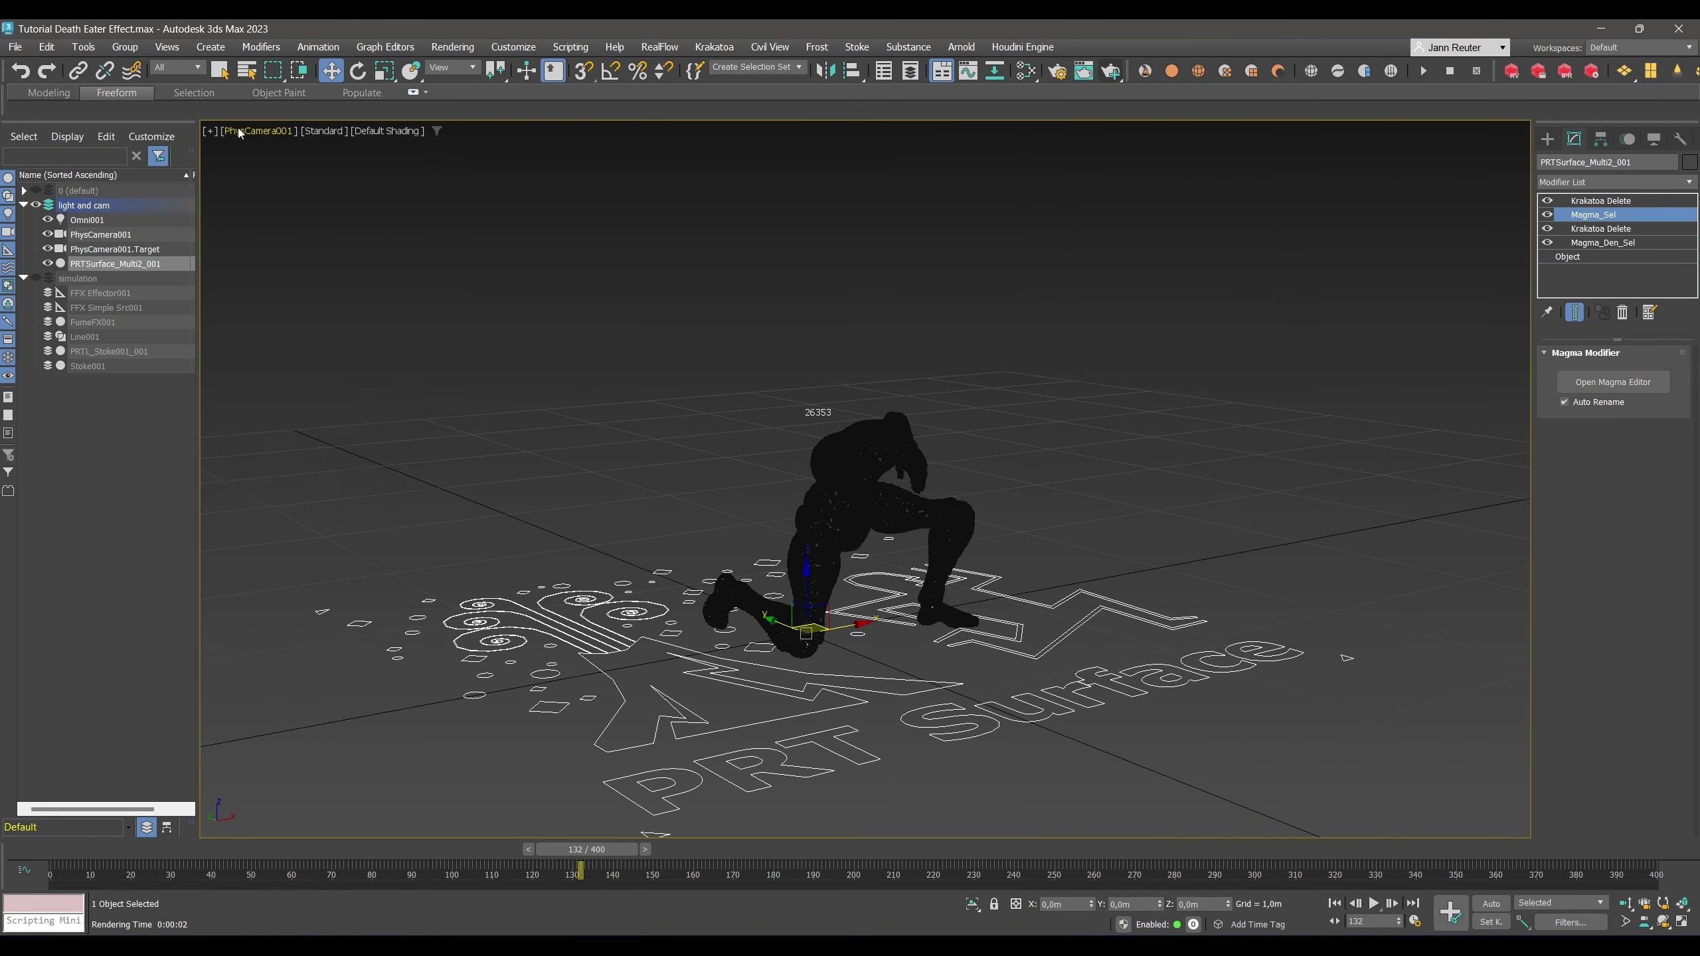
Switch the viewport to Perspective and inspect the surface particles on the character from the side around frames 134 to 136.
{"action": "left_click", "coordinate": [246, 131]}
{"action": "left_click", "coordinate": [279, 194]}
{"action": "middle_click_drag", "start_coordinate": [898, 477], "coordinate": [922, 476], "text": "alt"}
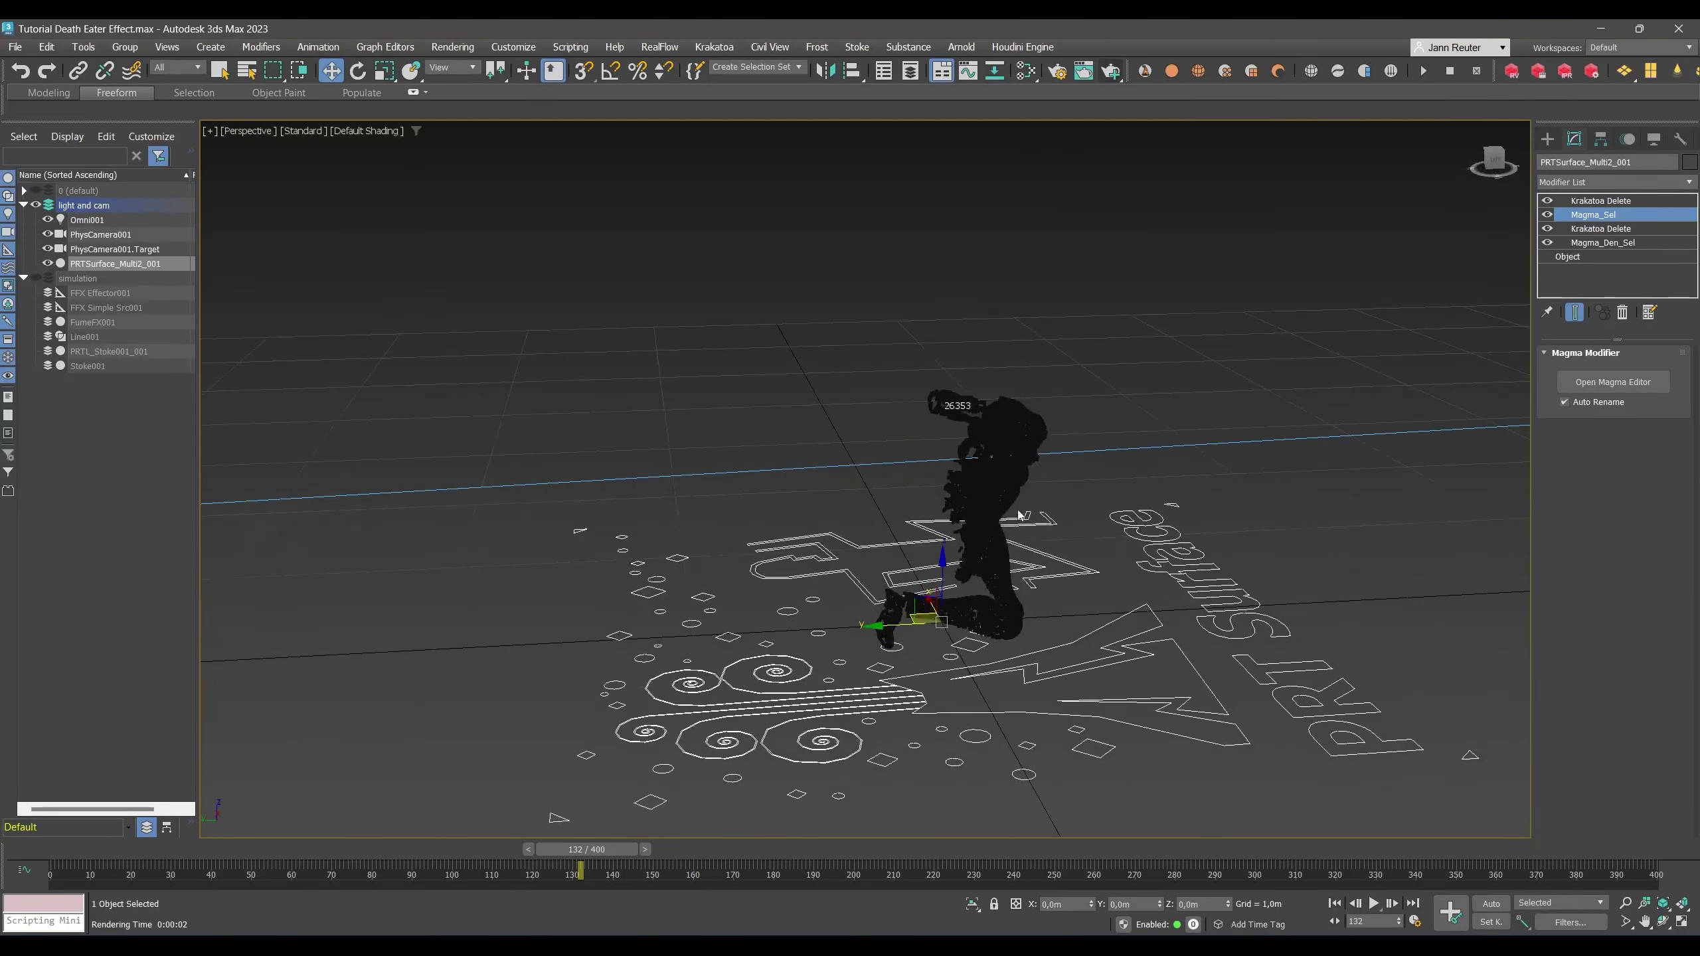
{"action": "middle_click_drag", "start_coordinate": [1019, 514], "coordinate": [879, 514], "text": "alt"}
{"action": "mouse_move", "coordinate": [622, 851]}
{"action": "left_mouse_down"}
{"action": "mouse_move", "coordinate": [569, 837]}
{"action": "mouse_move", "coordinate": [615, 833]}
{"action": "mouse_move", "coordinate": [577, 849]}
{"action": "mouse_move", "coordinate": [603, 849]}
{"action": "left_mouse_up"}
{"action": "key", "text": "w"}
{"action": "key", "text": "w"}
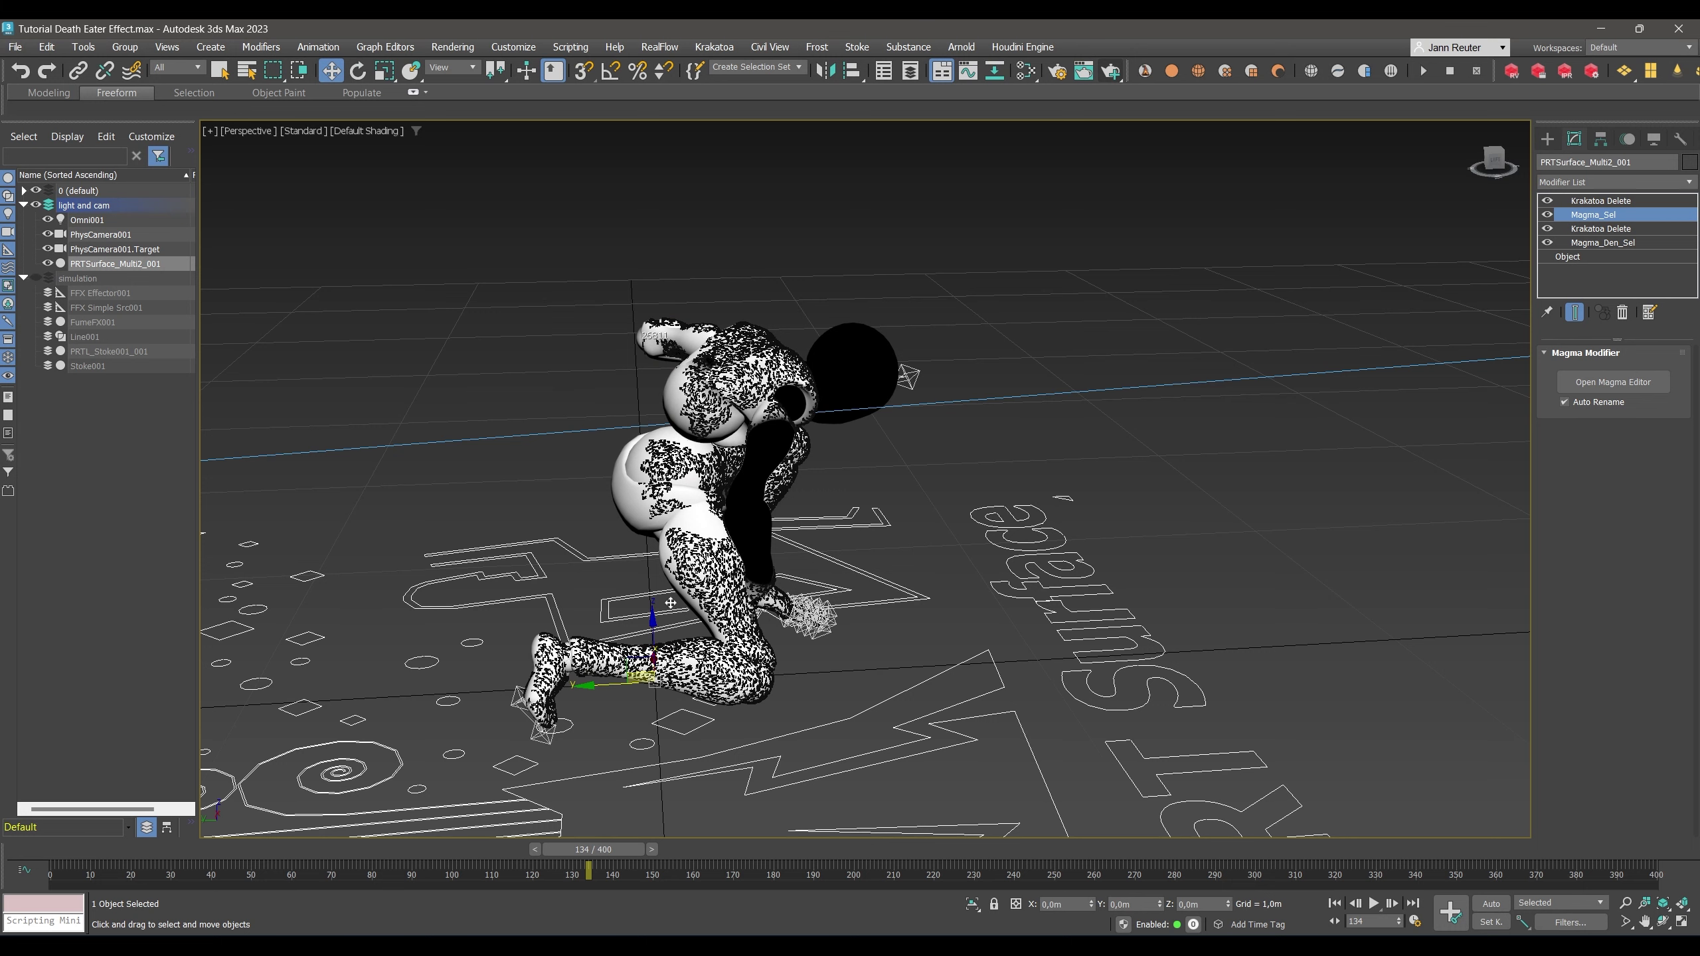
{"action": "left_click_drag", "start_coordinate": [563, 850], "coordinate": [582, 836]}
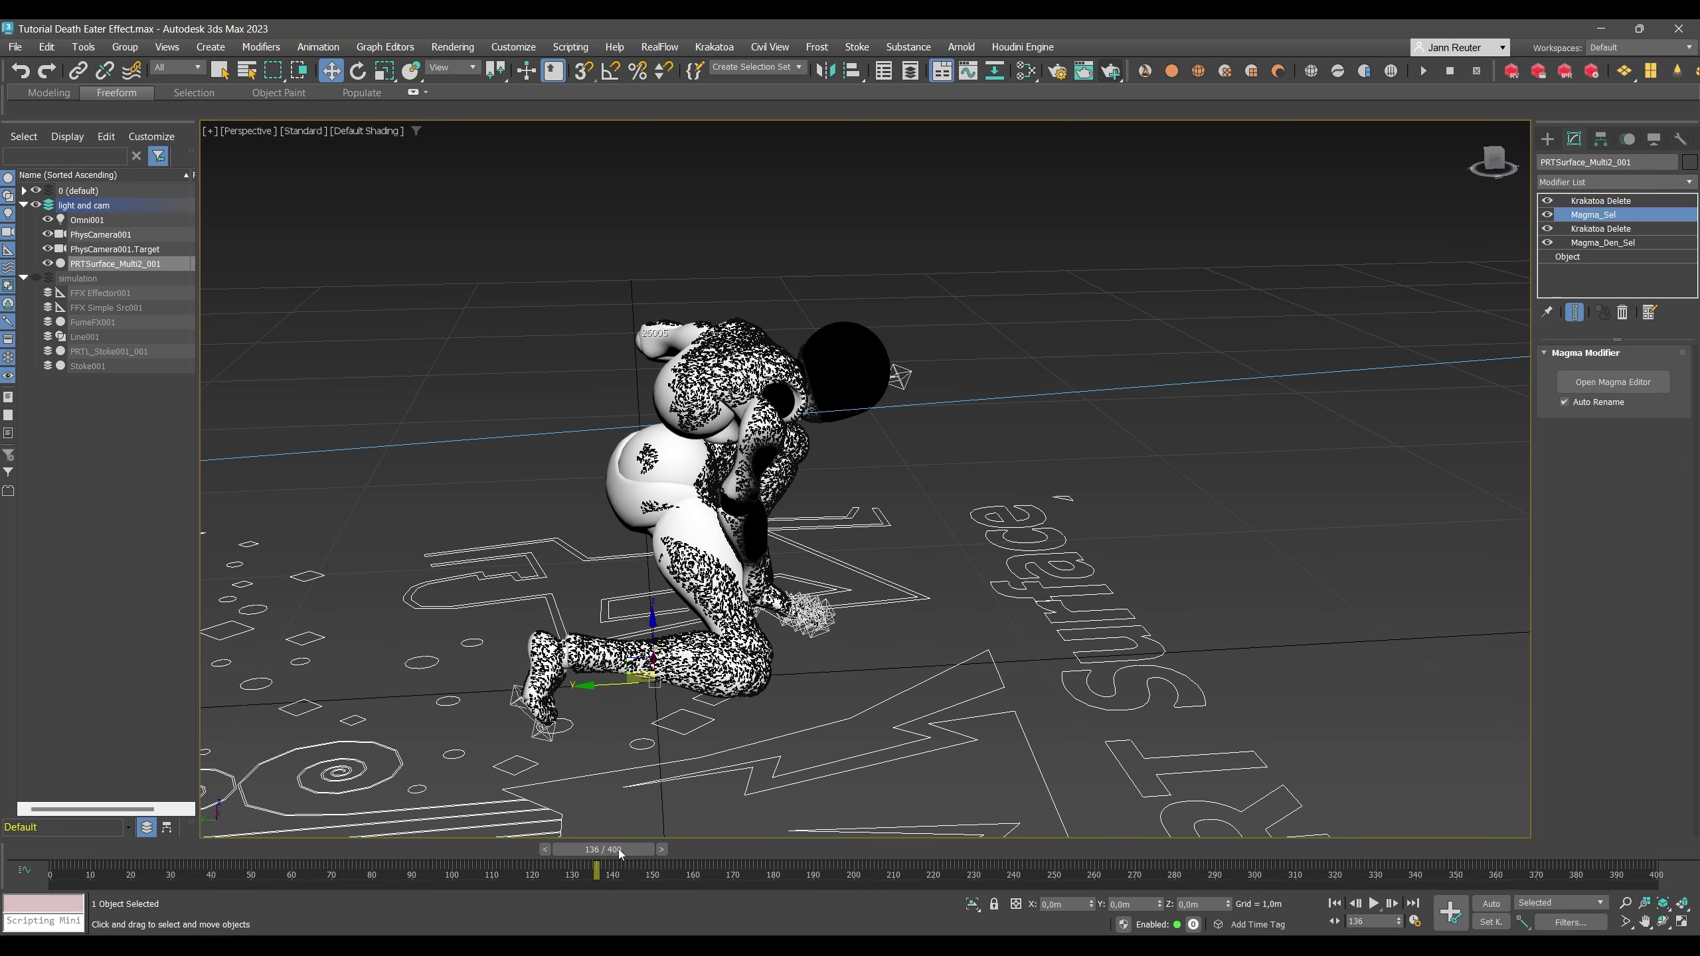
{"action": "left_click_drag", "start_coordinate": [621, 851], "coordinate": [611, 851]}
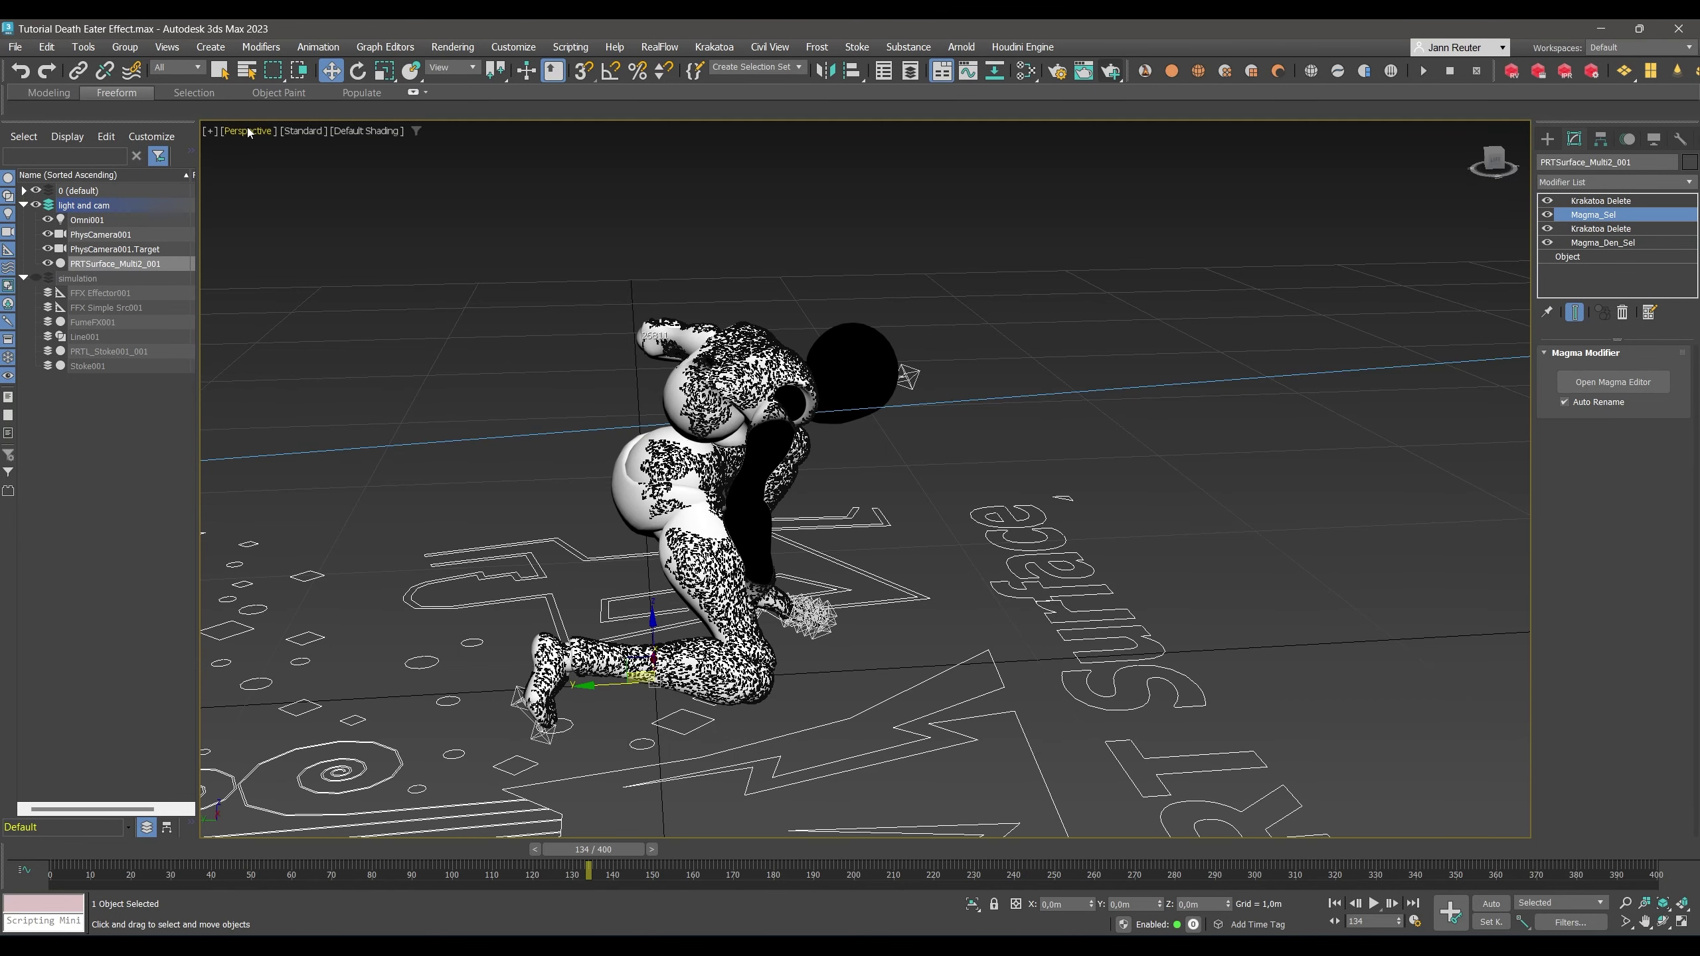
Switch the viewport back to the PhysCamera001 view.
{"action": "left_click", "coordinate": [247, 130]}
{"action": "mouse_move", "coordinate": [317, 155]}
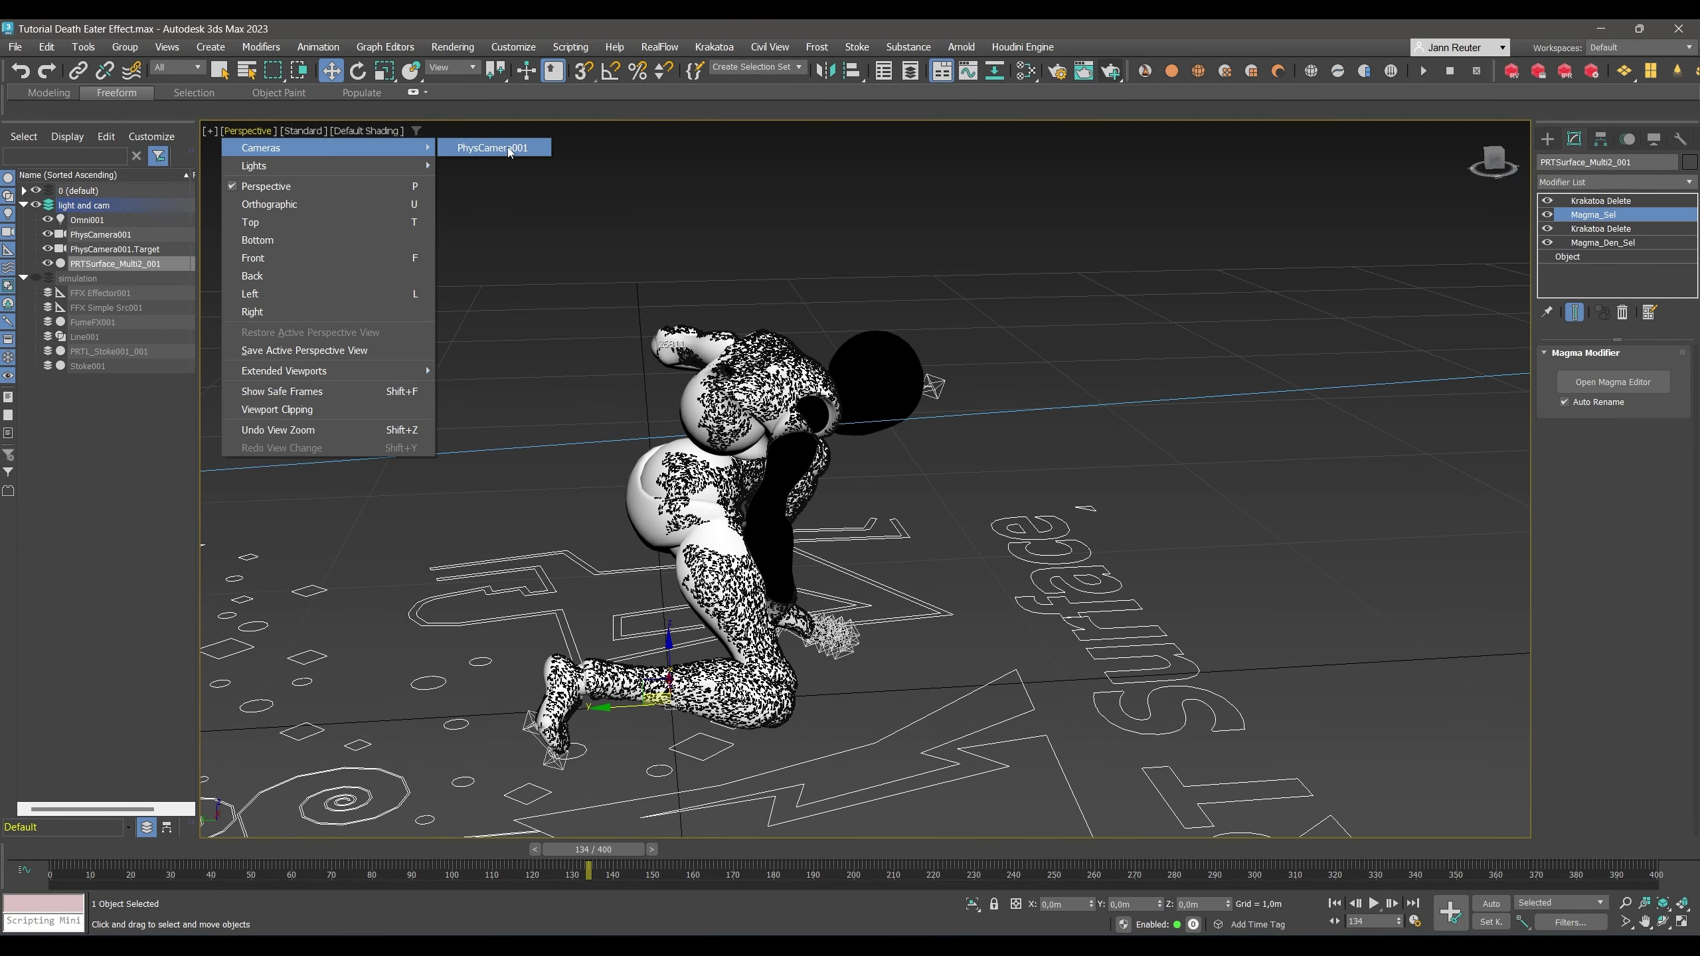
{"action": "left_click", "coordinate": [469, 149]}
{"action": "left_click", "coordinate": [1144, 70]}
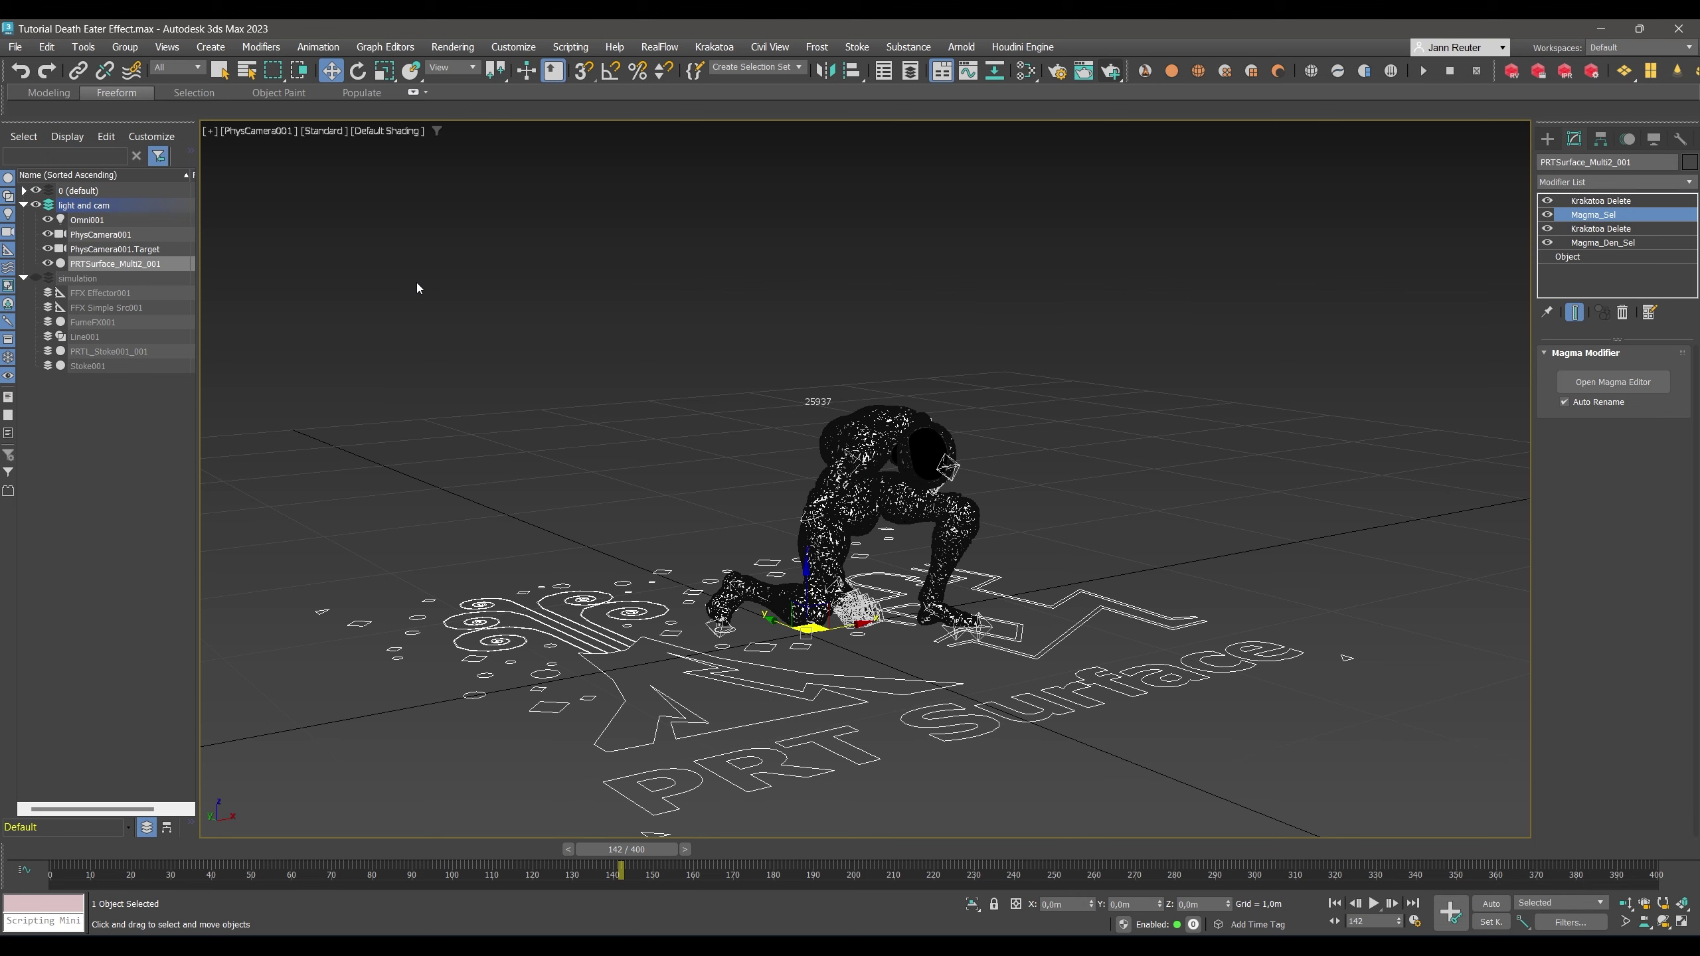
With the simulation layer shown, apply a copy of PRTSurface_Multi2_001's upper Magma_Sel plus a Krakatoa Delete modifier to PRTL_Stoke001_001.
{"action": "left_click", "coordinate": [35, 277]}
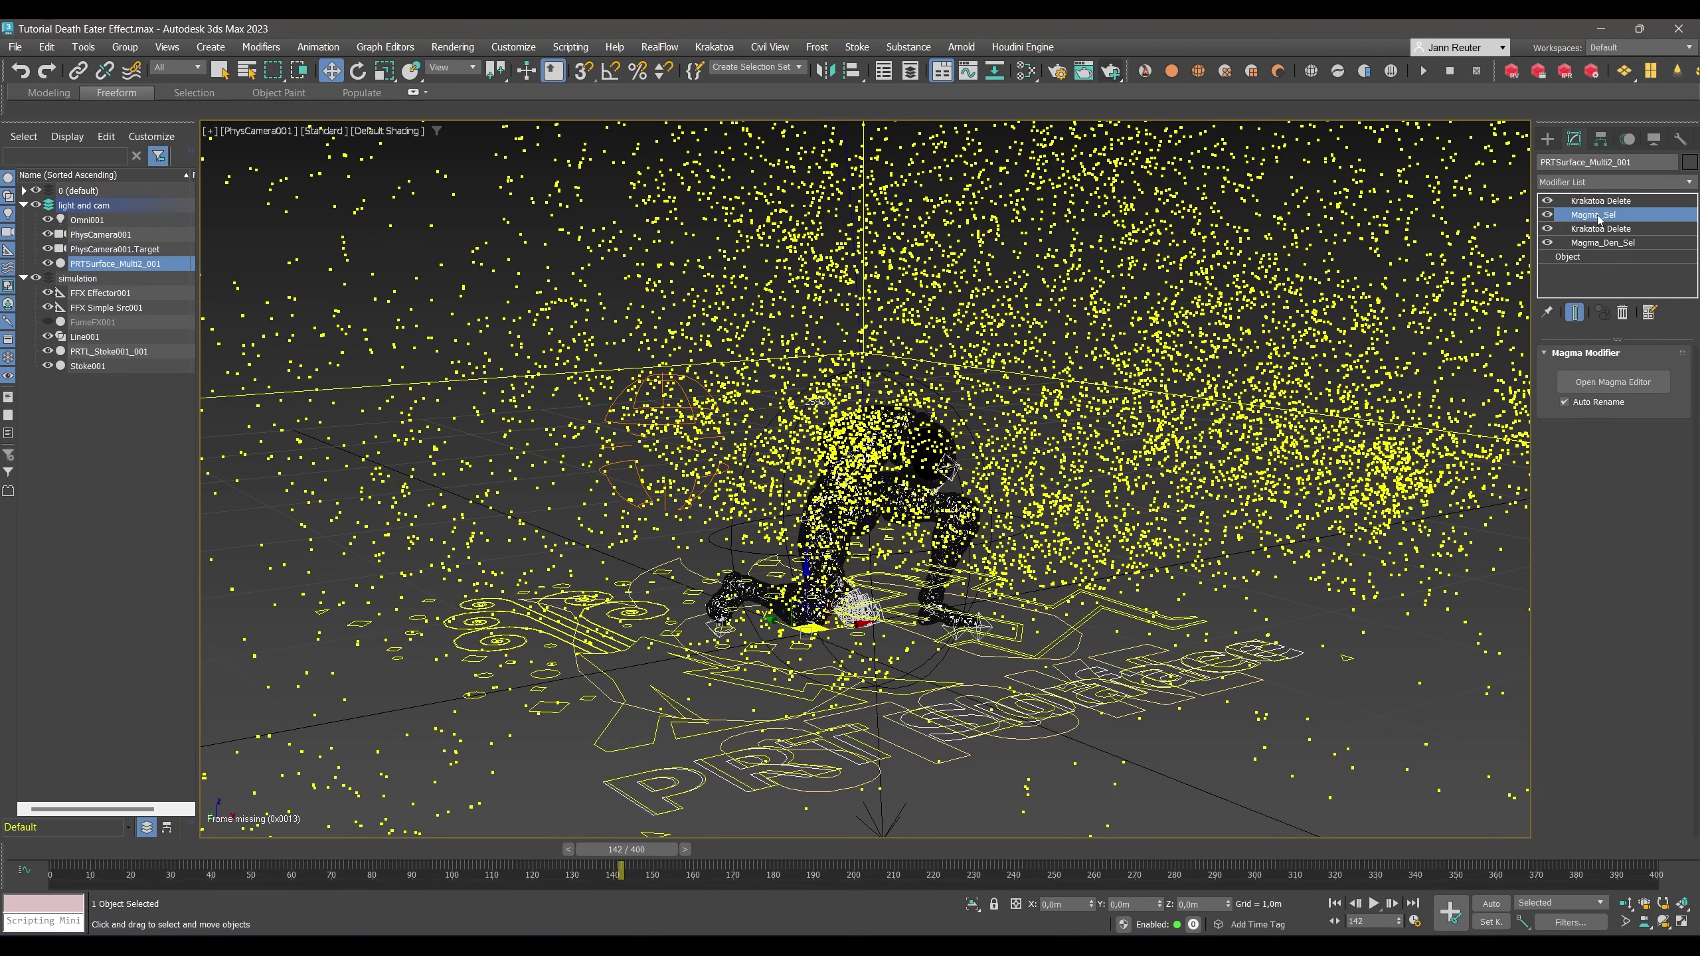
{"action": "left_click_drag", "start_coordinate": [1603, 220], "coordinate": [1385, 230]}
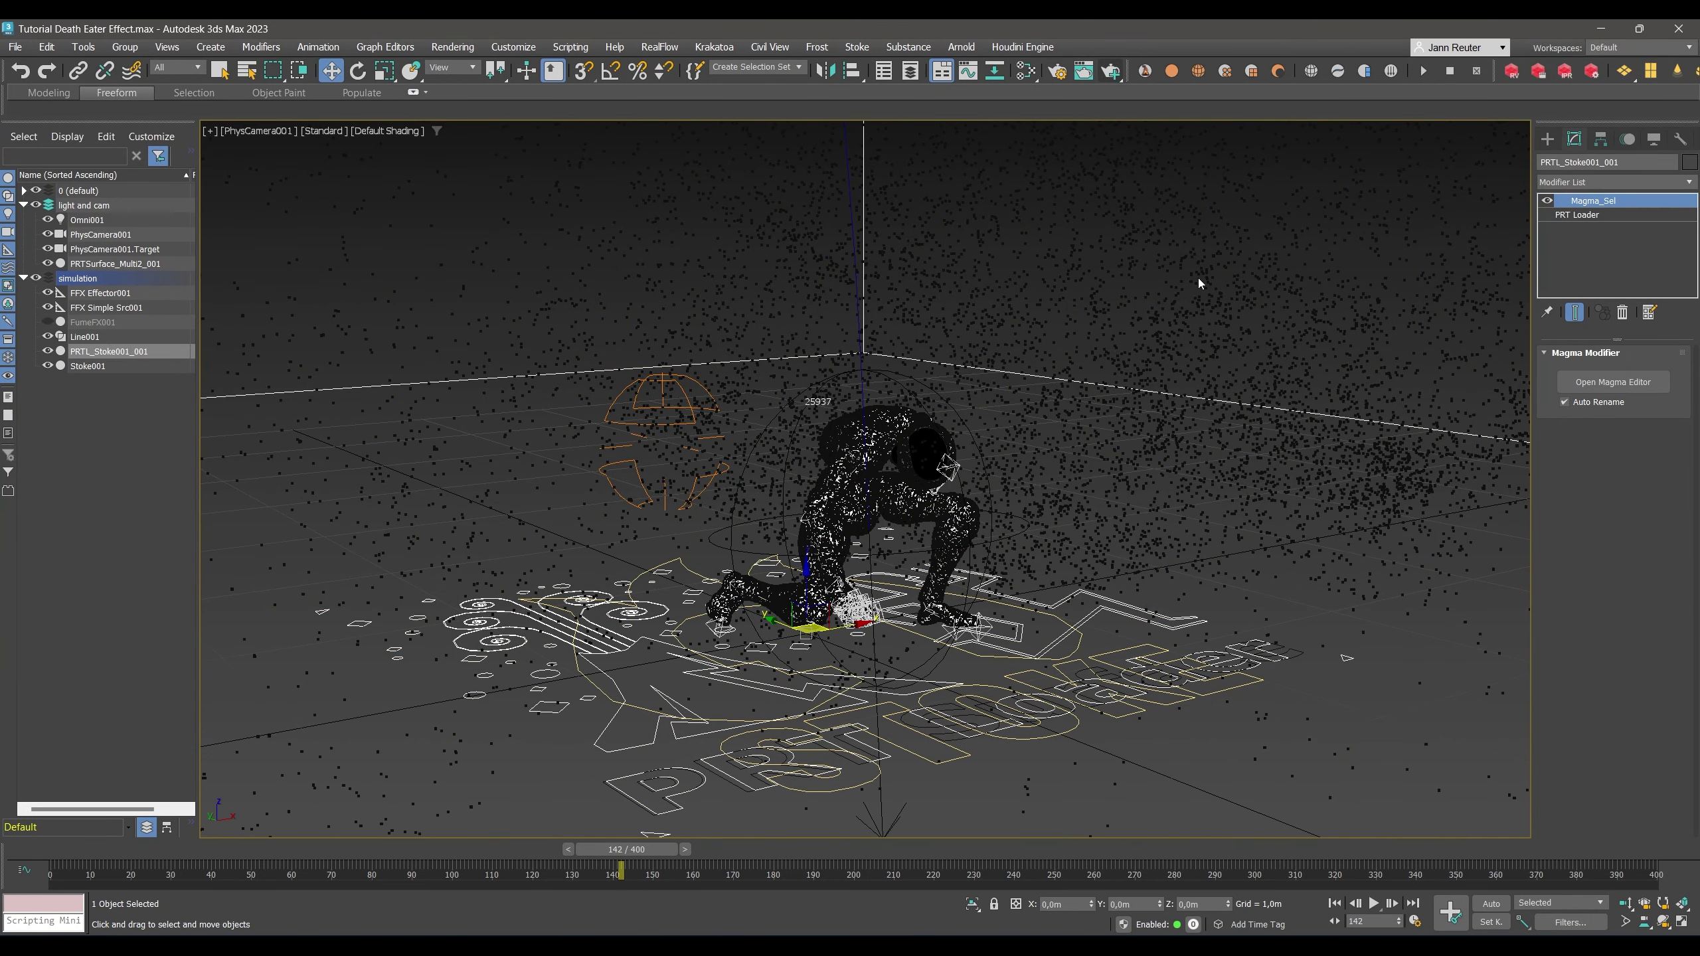
{"action": "left_click", "coordinate": [1659, 182]}
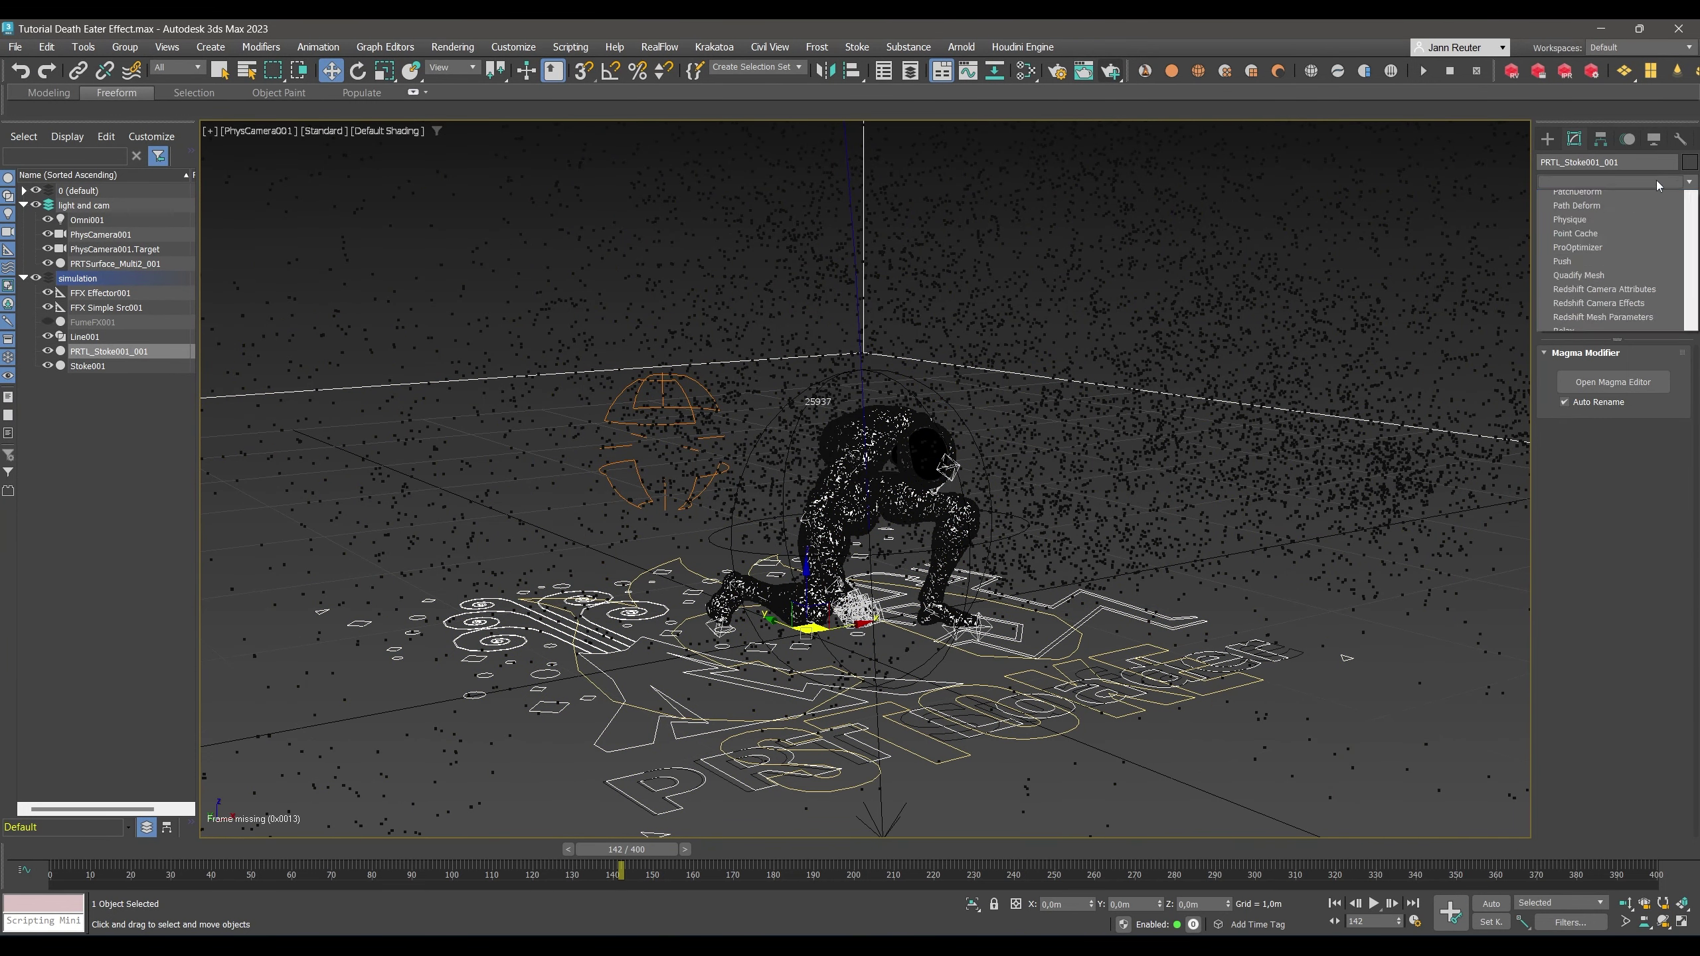
{"action": "scroll", "coordinate": [1689, 290], "scroll_direction": "down", "scroll_amount": 1}
{"action": "left_click", "coordinate": [1583, 588]}
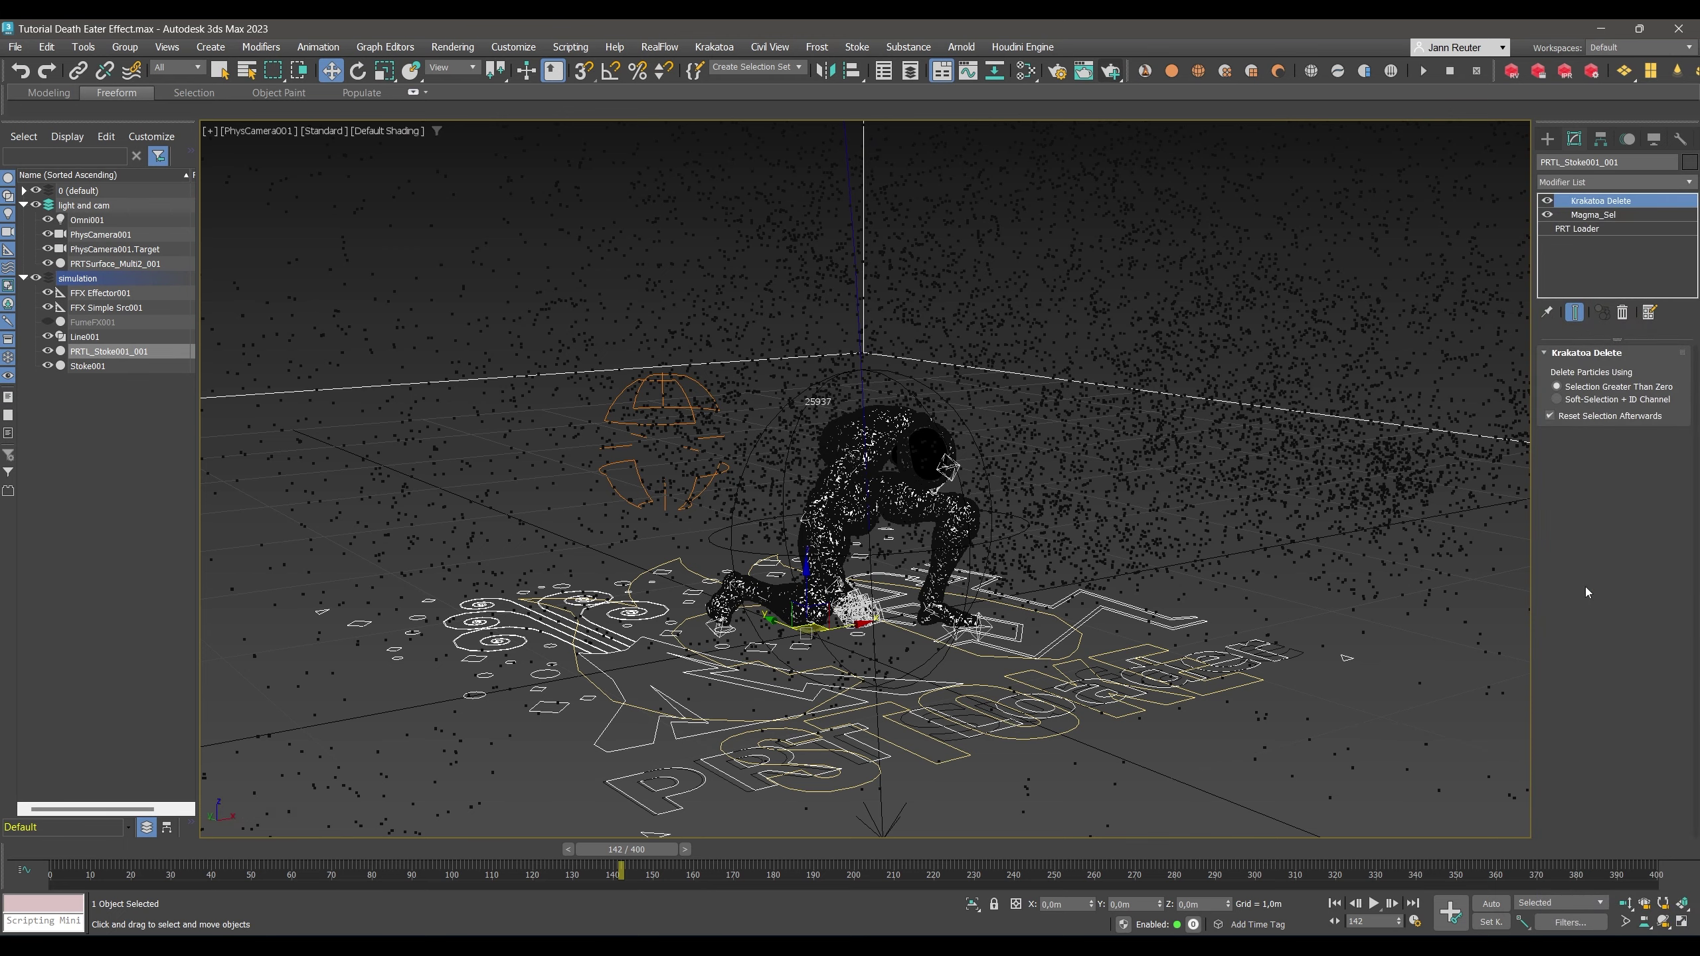
Render frame 155 through PhysCamera001, examine the smoke and figure up close, and close the render window.
{"action": "left_click_drag", "start_coordinate": [660, 851], "coordinate": [672, 850]}
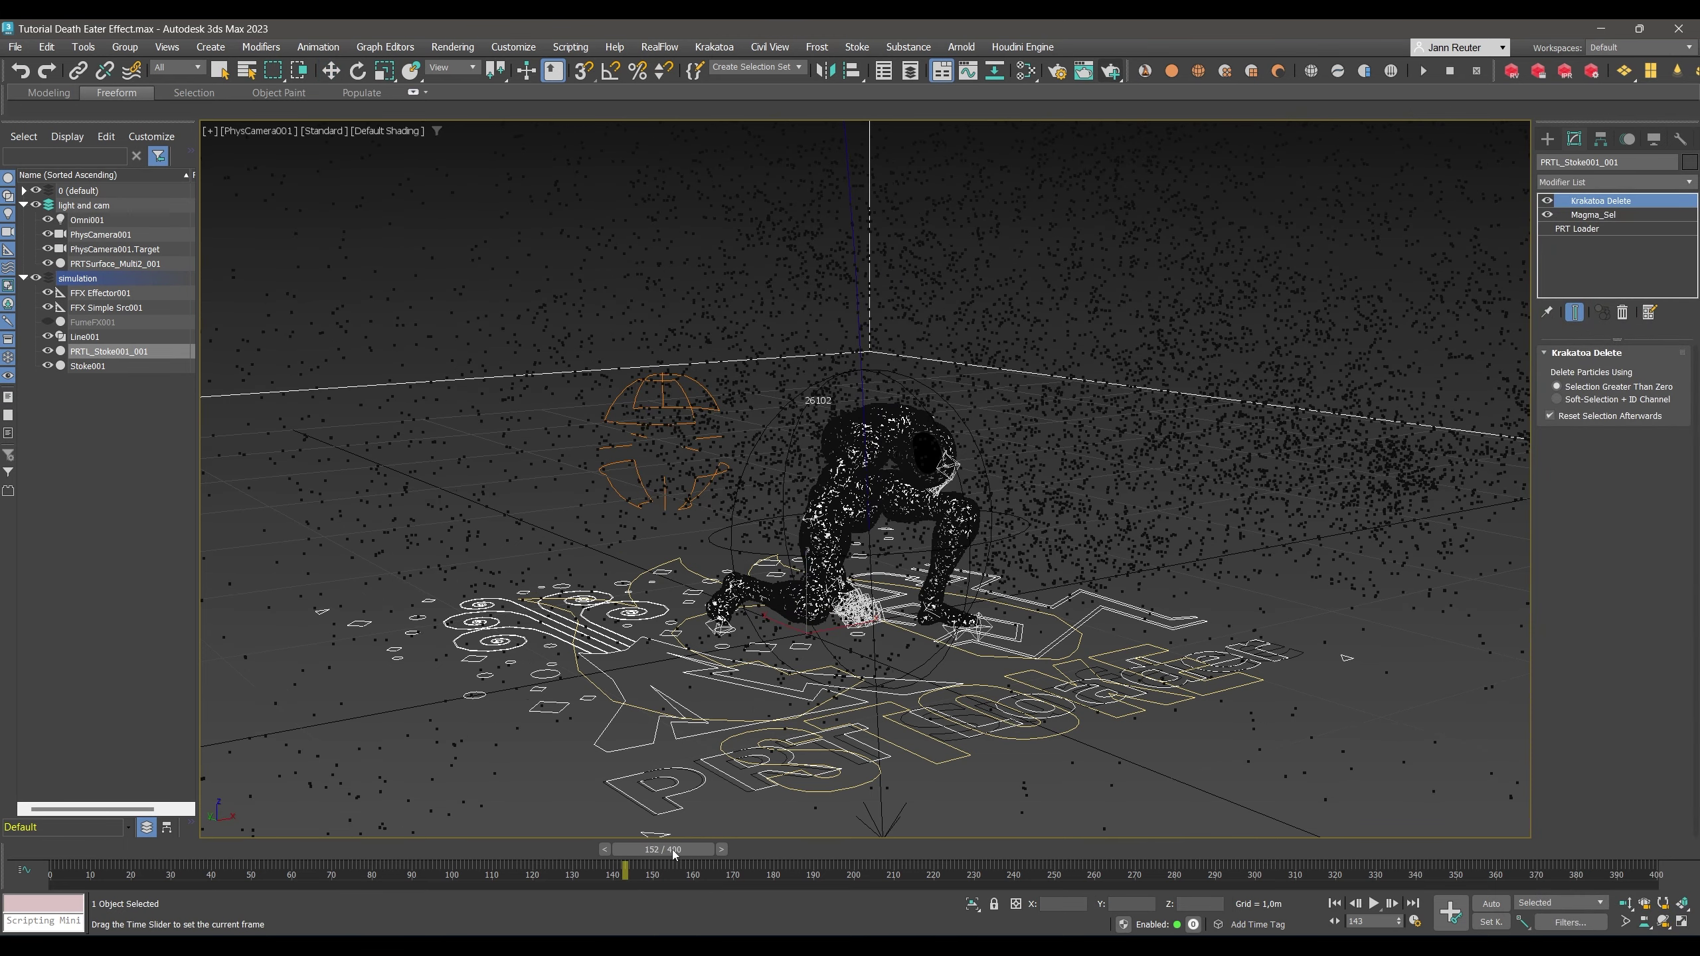
{"action": "key", "text": "shift+q"}
{"action": "scroll", "coordinate": [816, 543], "scroll_direction": "up", "scroll_amount": 2}
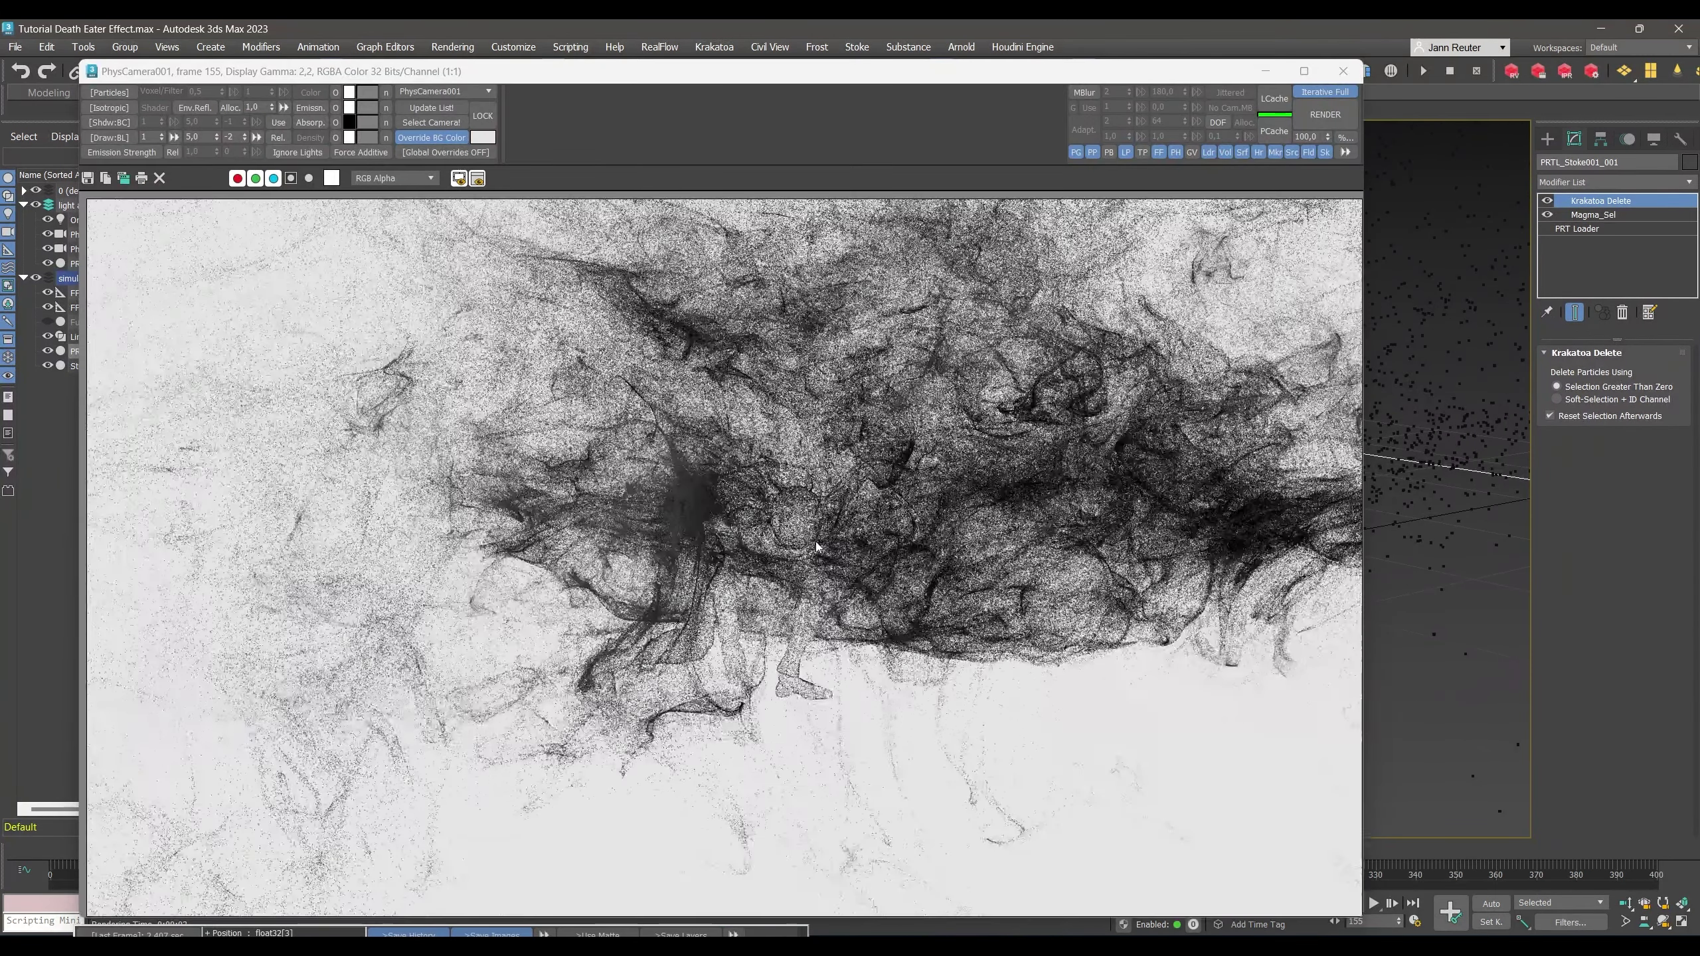
{"action": "scroll", "coordinate": [815, 543], "scroll_direction": "down", "scroll_amount": 2}
{"action": "scroll", "coordinate": [815, 543], "scroll_direction": "up", "scroll_amount": 2}
{"action": "left_click", "coordinate": [1341, 73]}
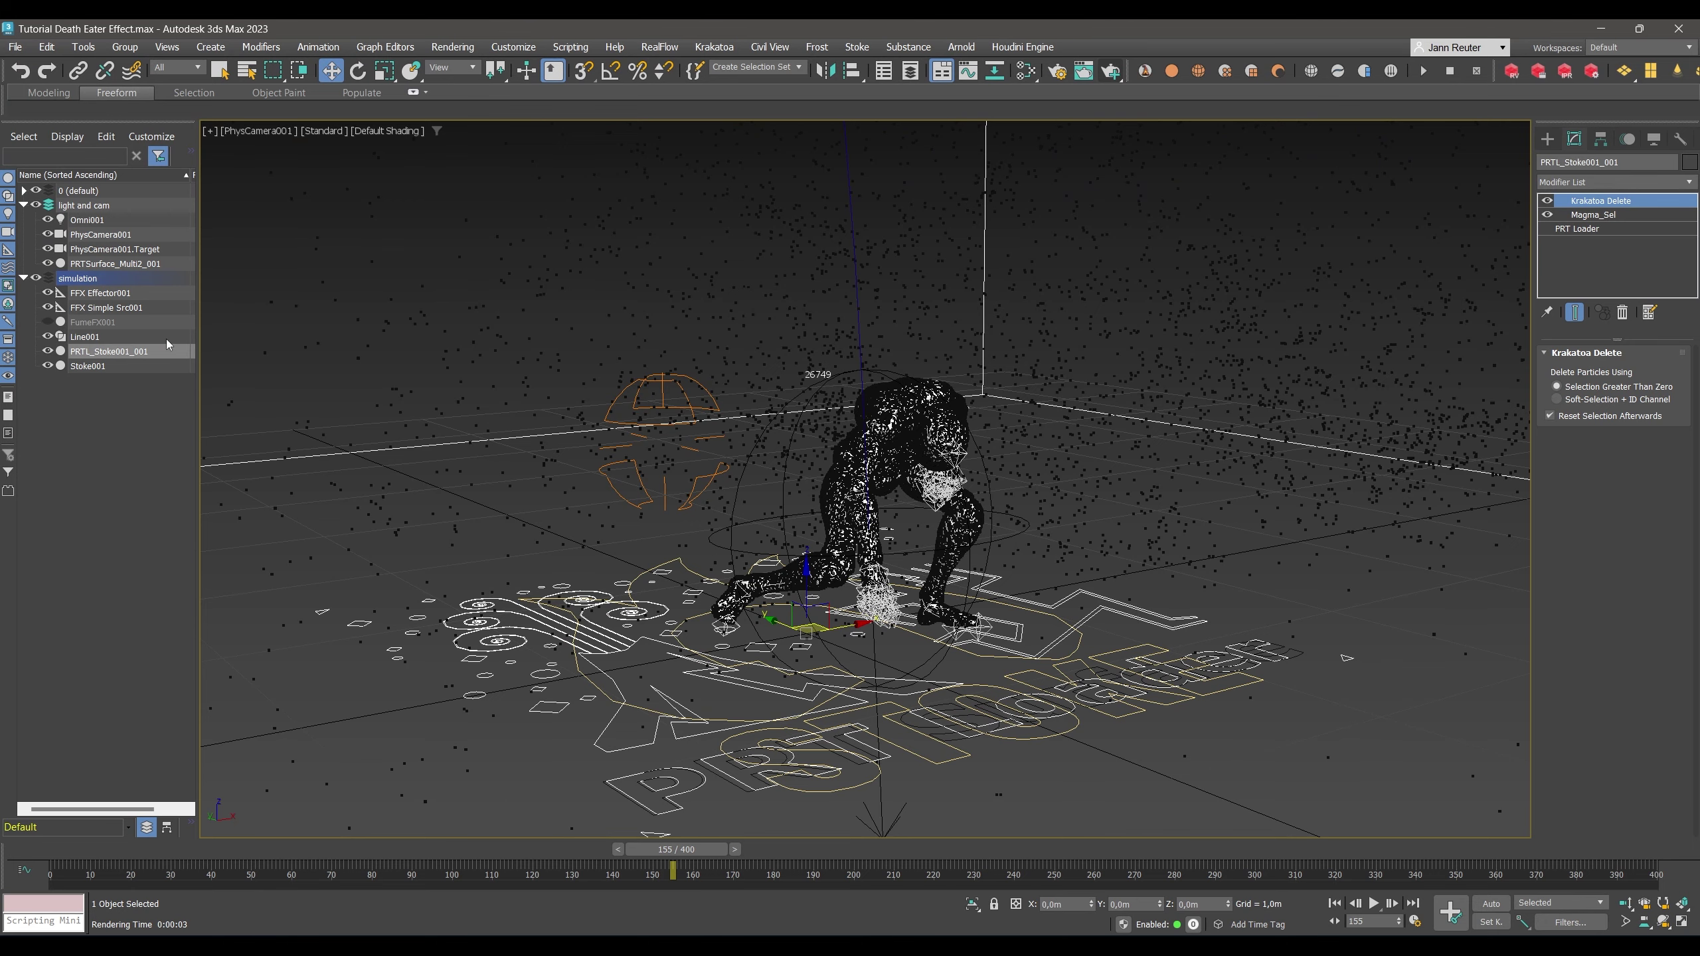
Set the seed quantity count of PRTSurface_Multi2_001 to 2000000.
{"action": "left_click", "coordinate": [115, 263]}
{"action": "left_click", "coordinate": [1655, 552]}
{"action": "left_click_drag", "start_coordinate": [1618, 552], "coordinate": [1613, 549]}
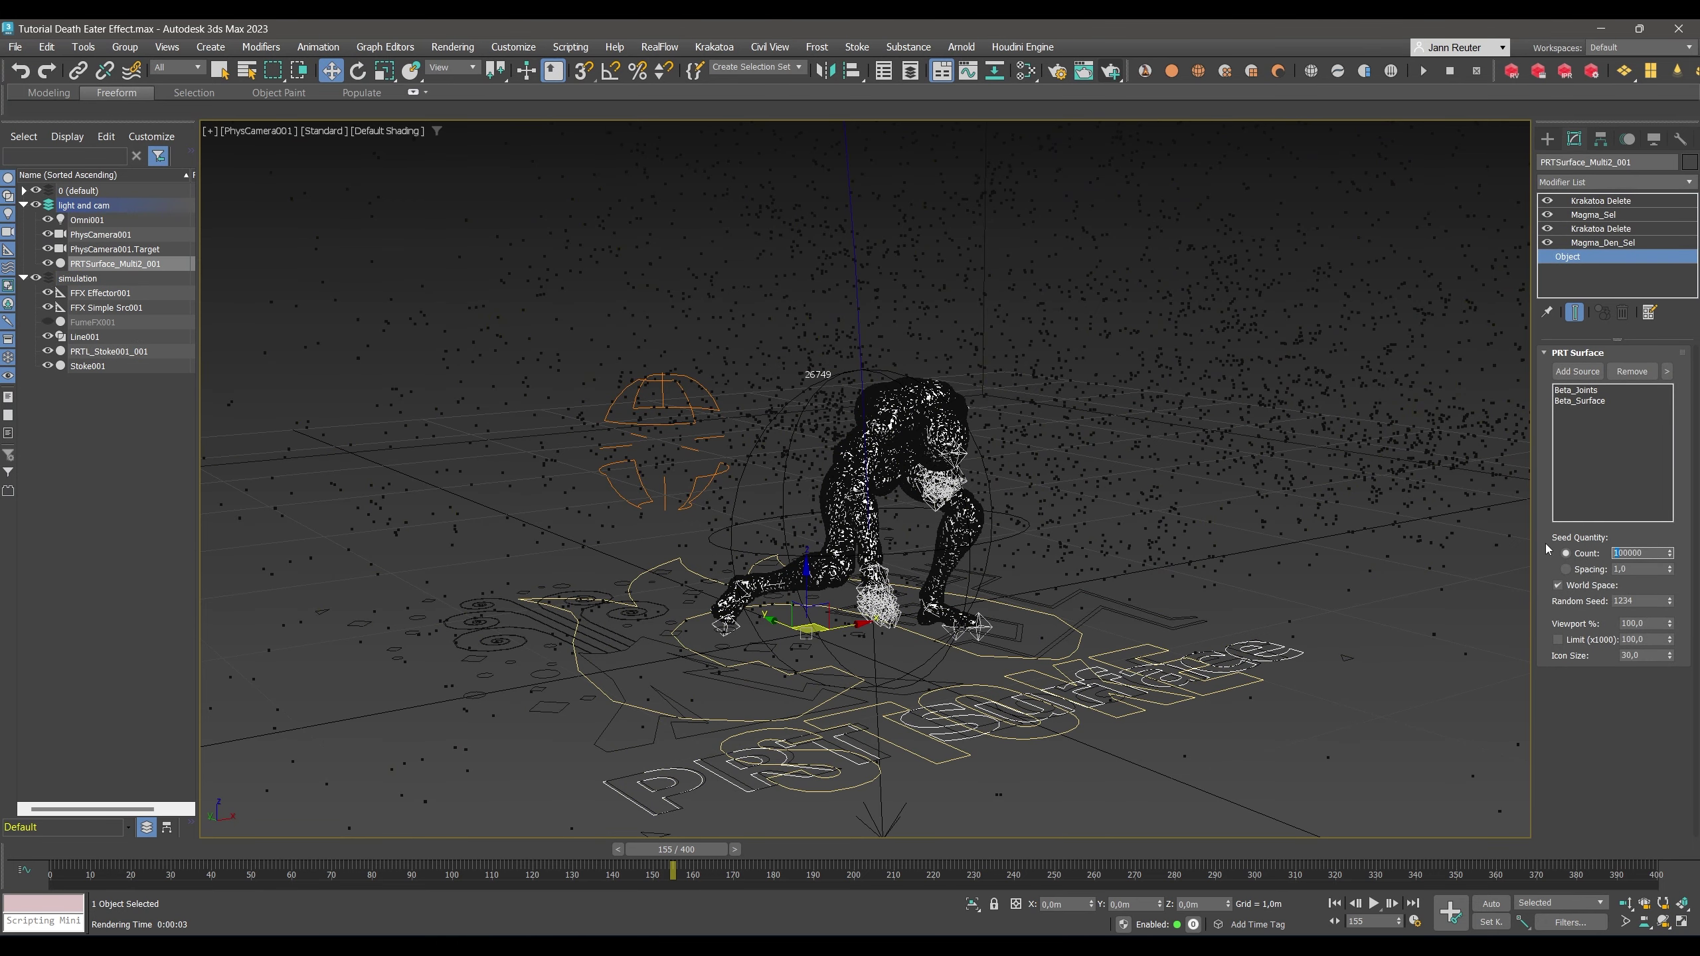
{"action": "type", "text": "20"}
{"action": "key", "text": "Return"}
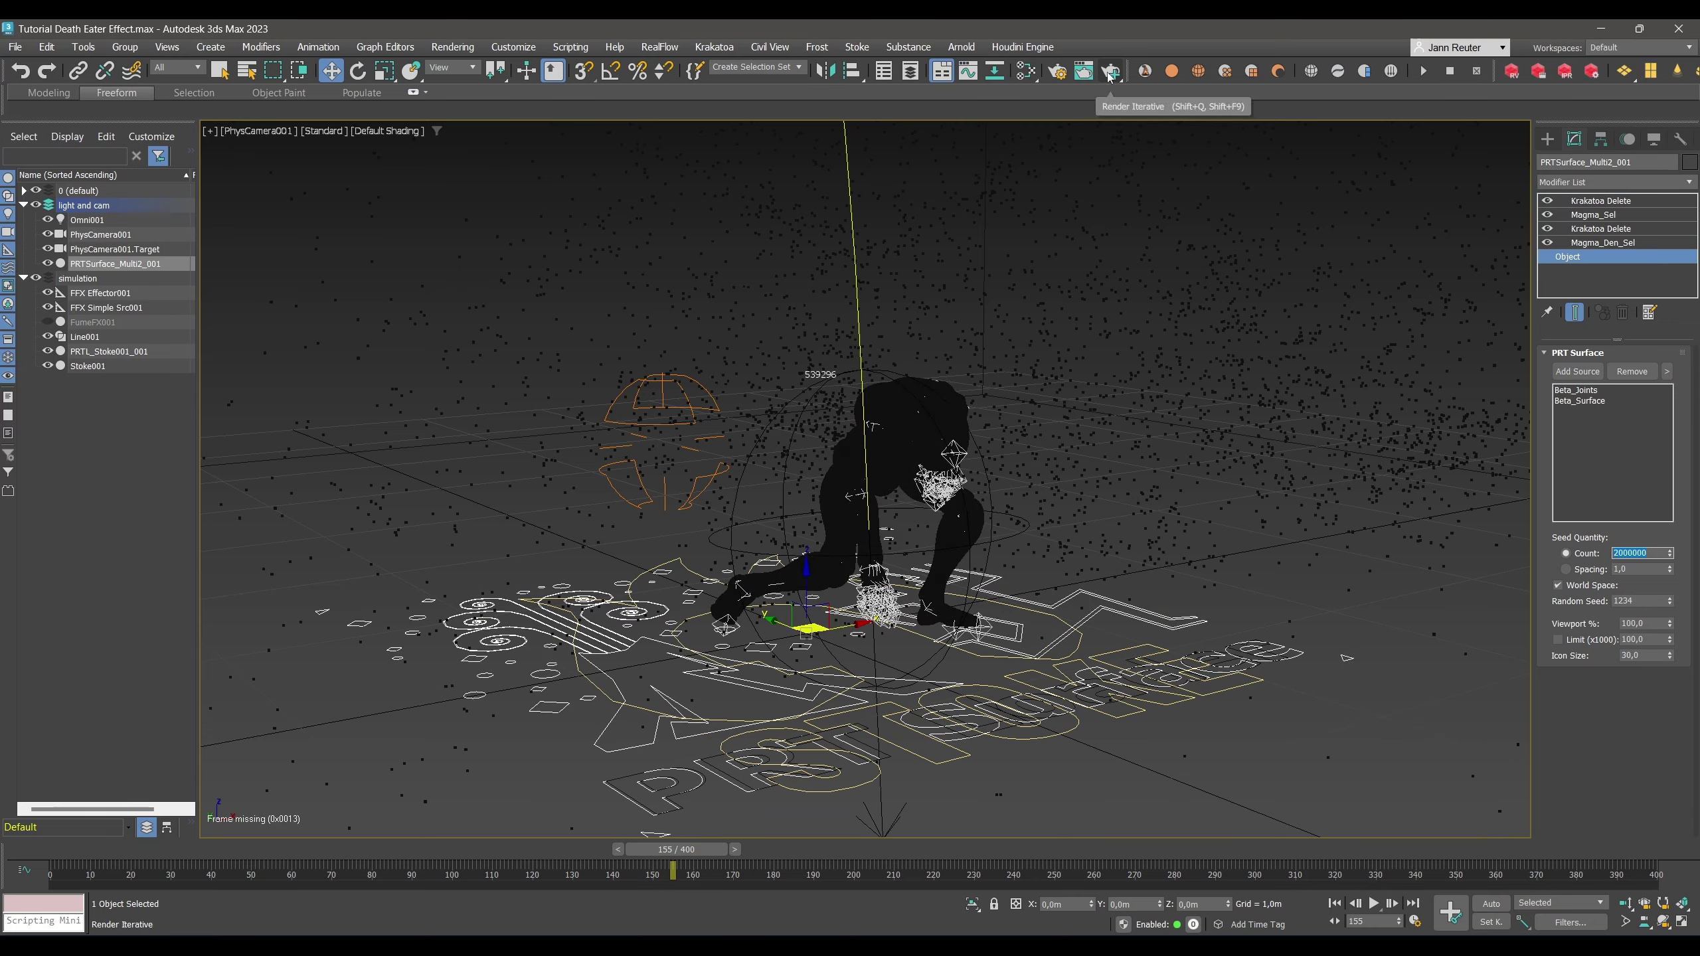
Render test images of frames 155 and 111 through PhysCamera001.
{"action": "left_click", "coordinate": [1110, 72]}
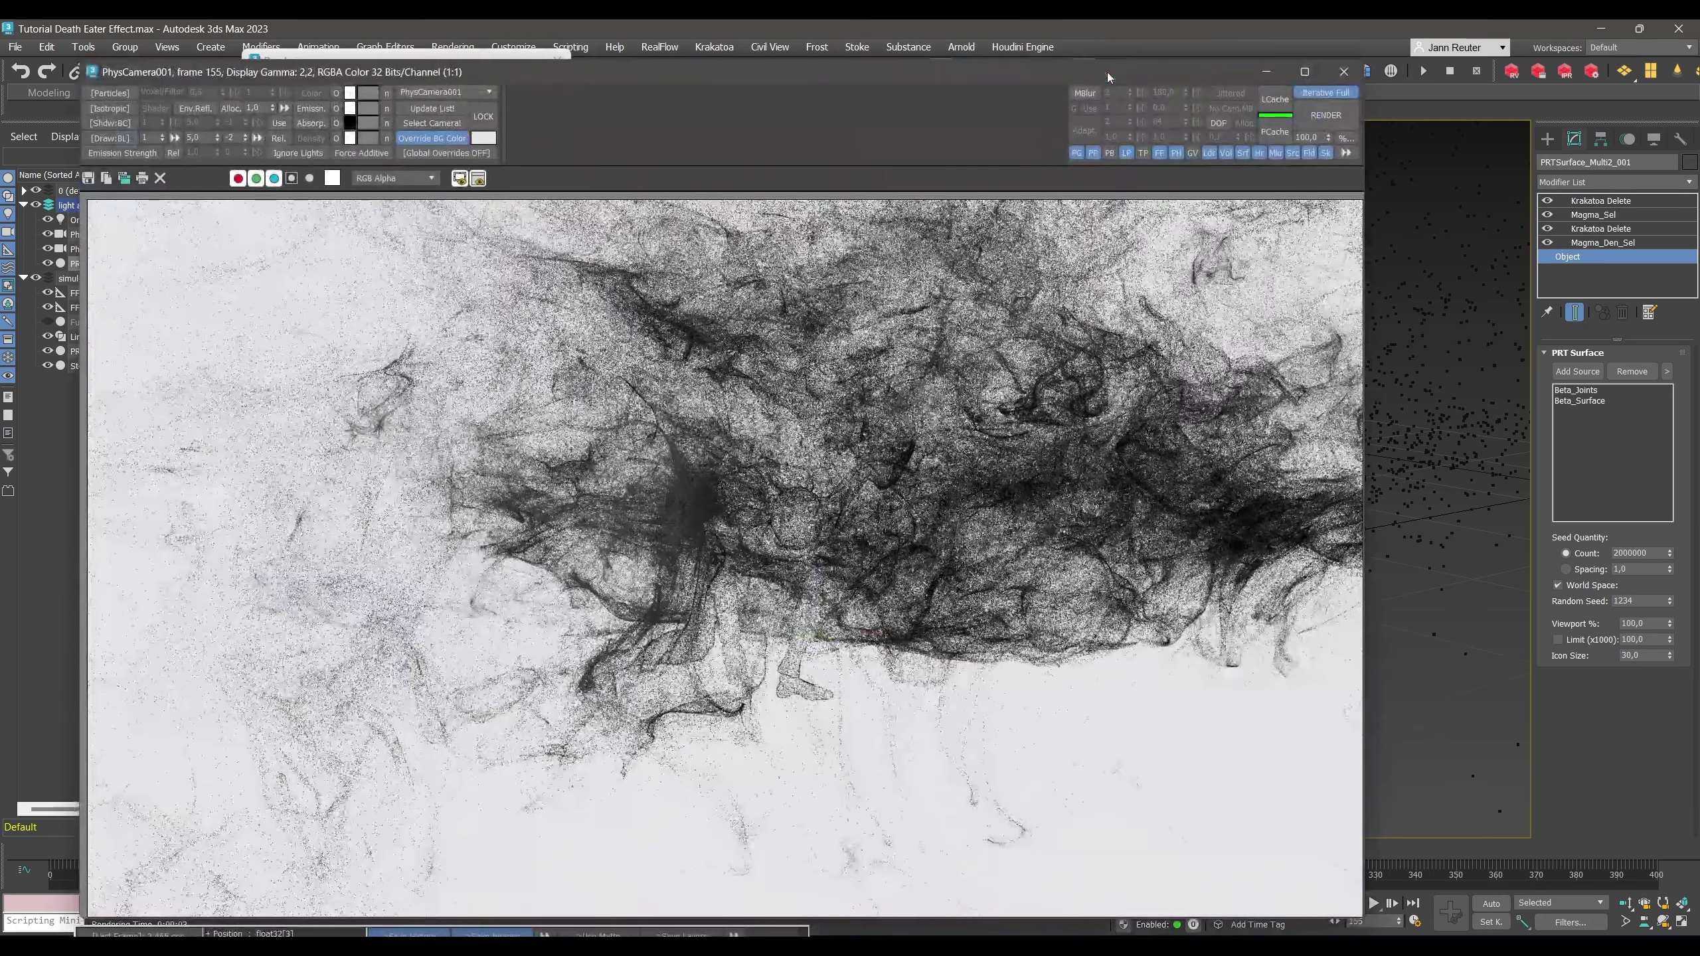
{"action": "left_click", "coordinate": [1344, 72]}
{"action": "left_click_drag", "start_coordinate": [606, 850], "coordinate": [598, 850]}
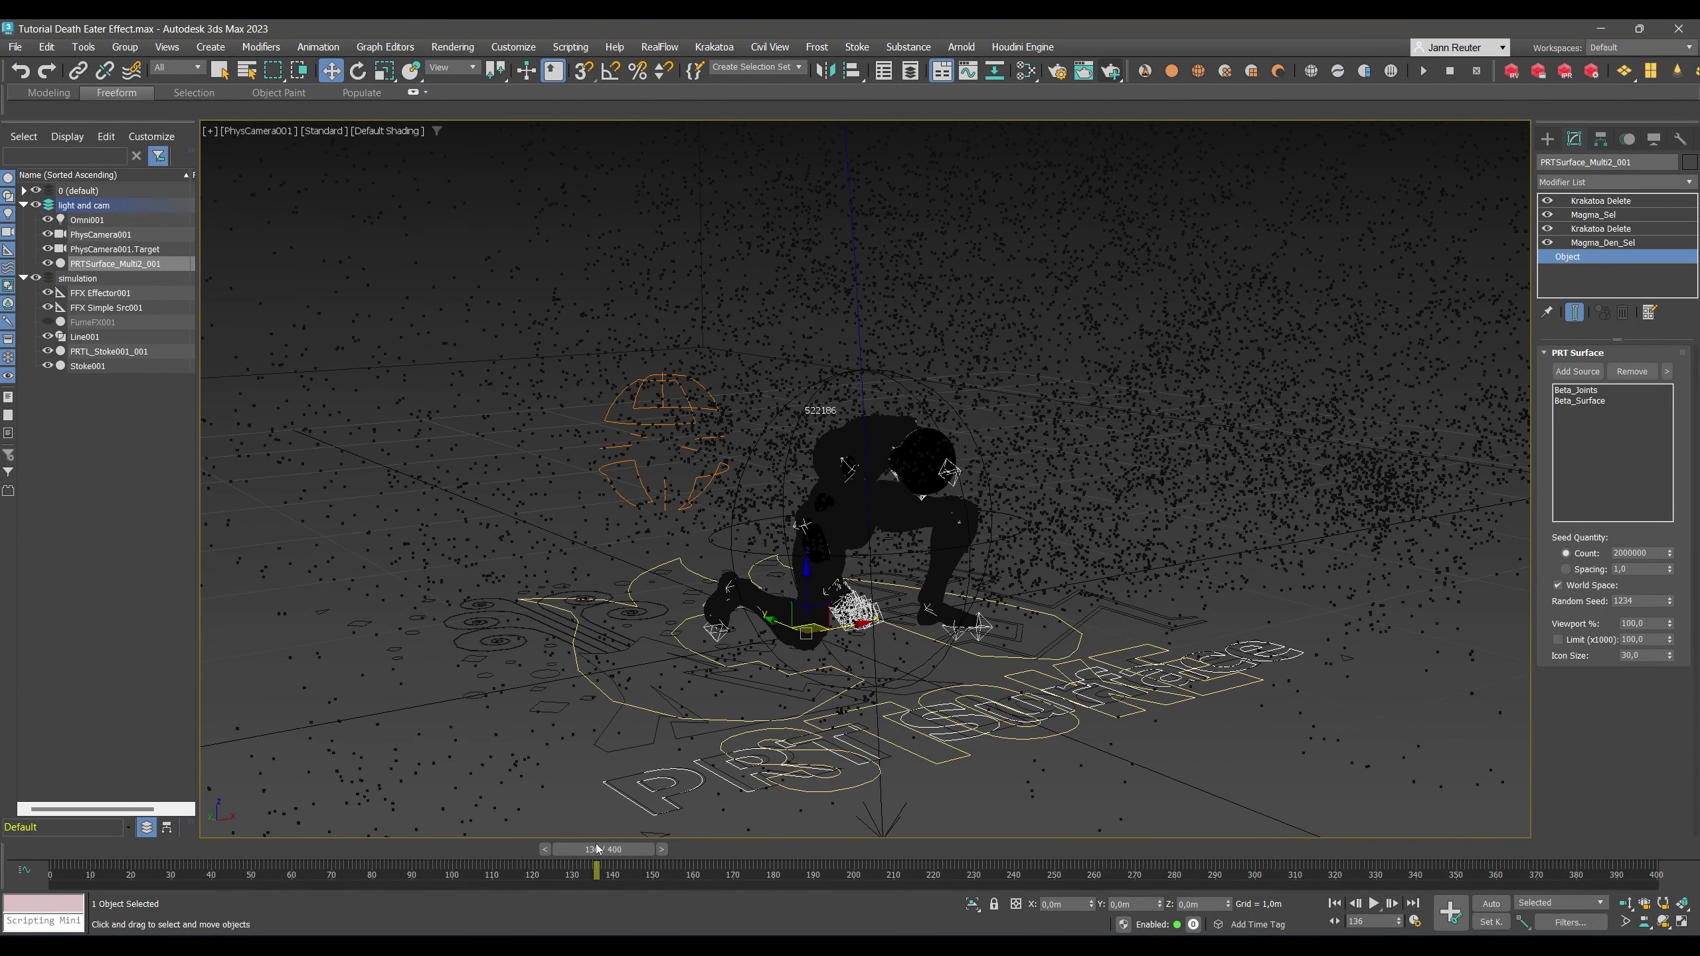
{"action": "left_click", "coordinate": [1372, 922]}
{"action": "type", "text": "111"}
{"action": "key", "text": "Return"}
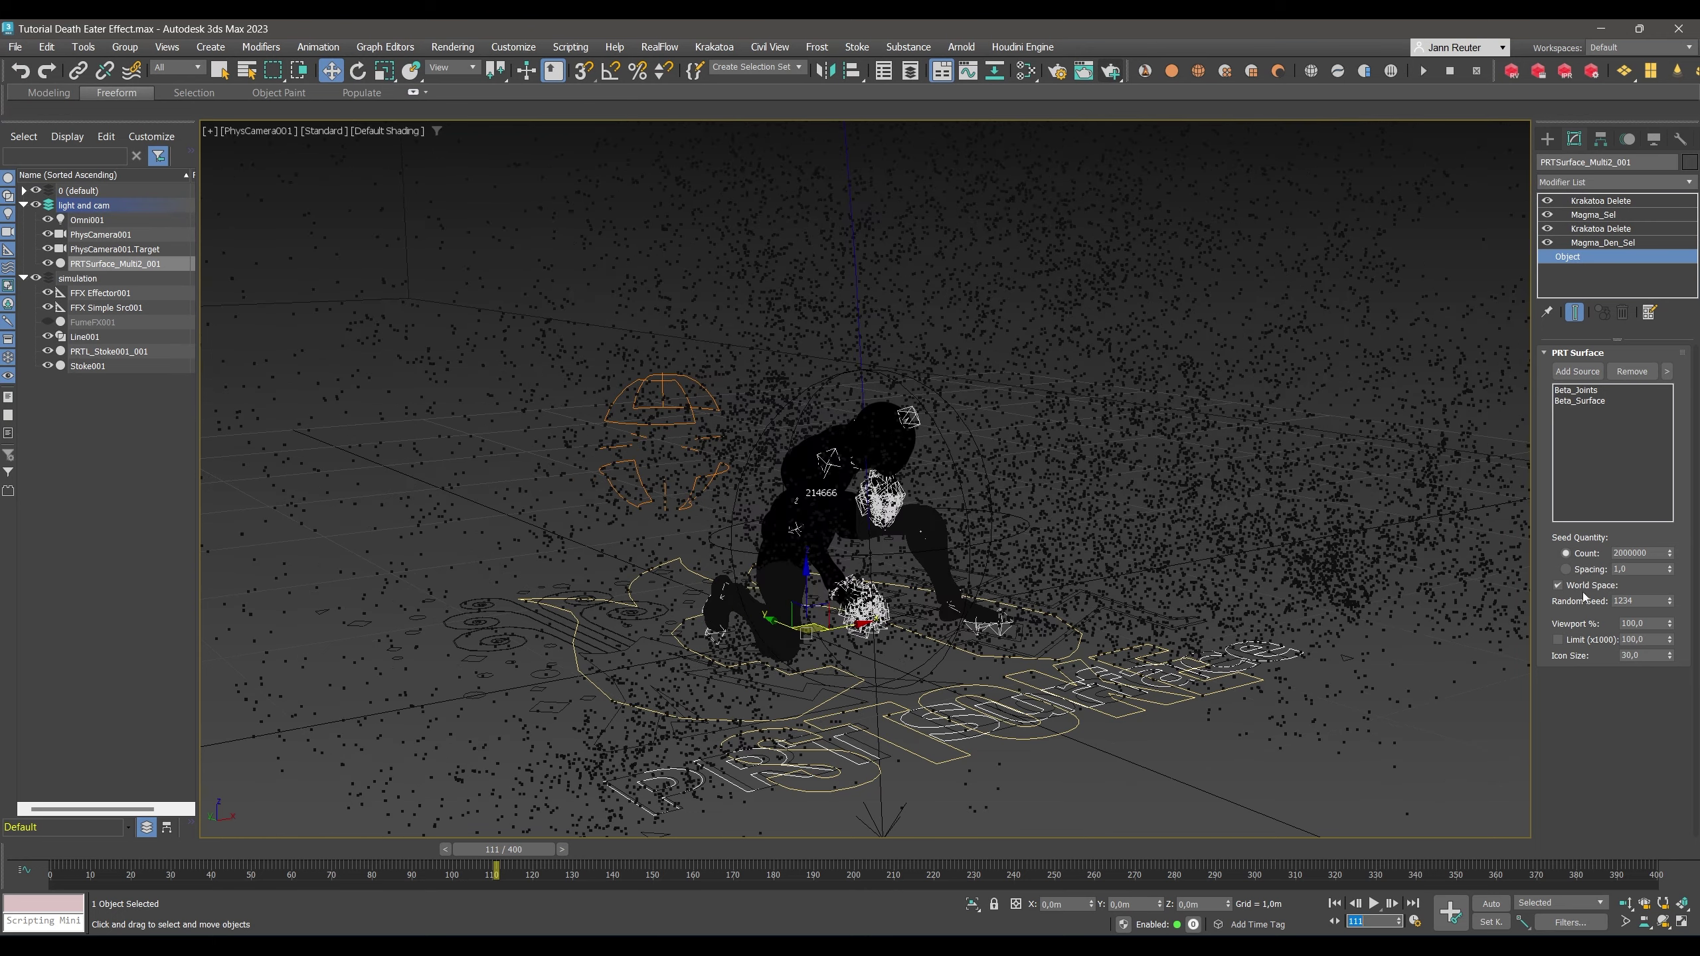
{"action": "left_click", "coordinate": [1108, 71]}
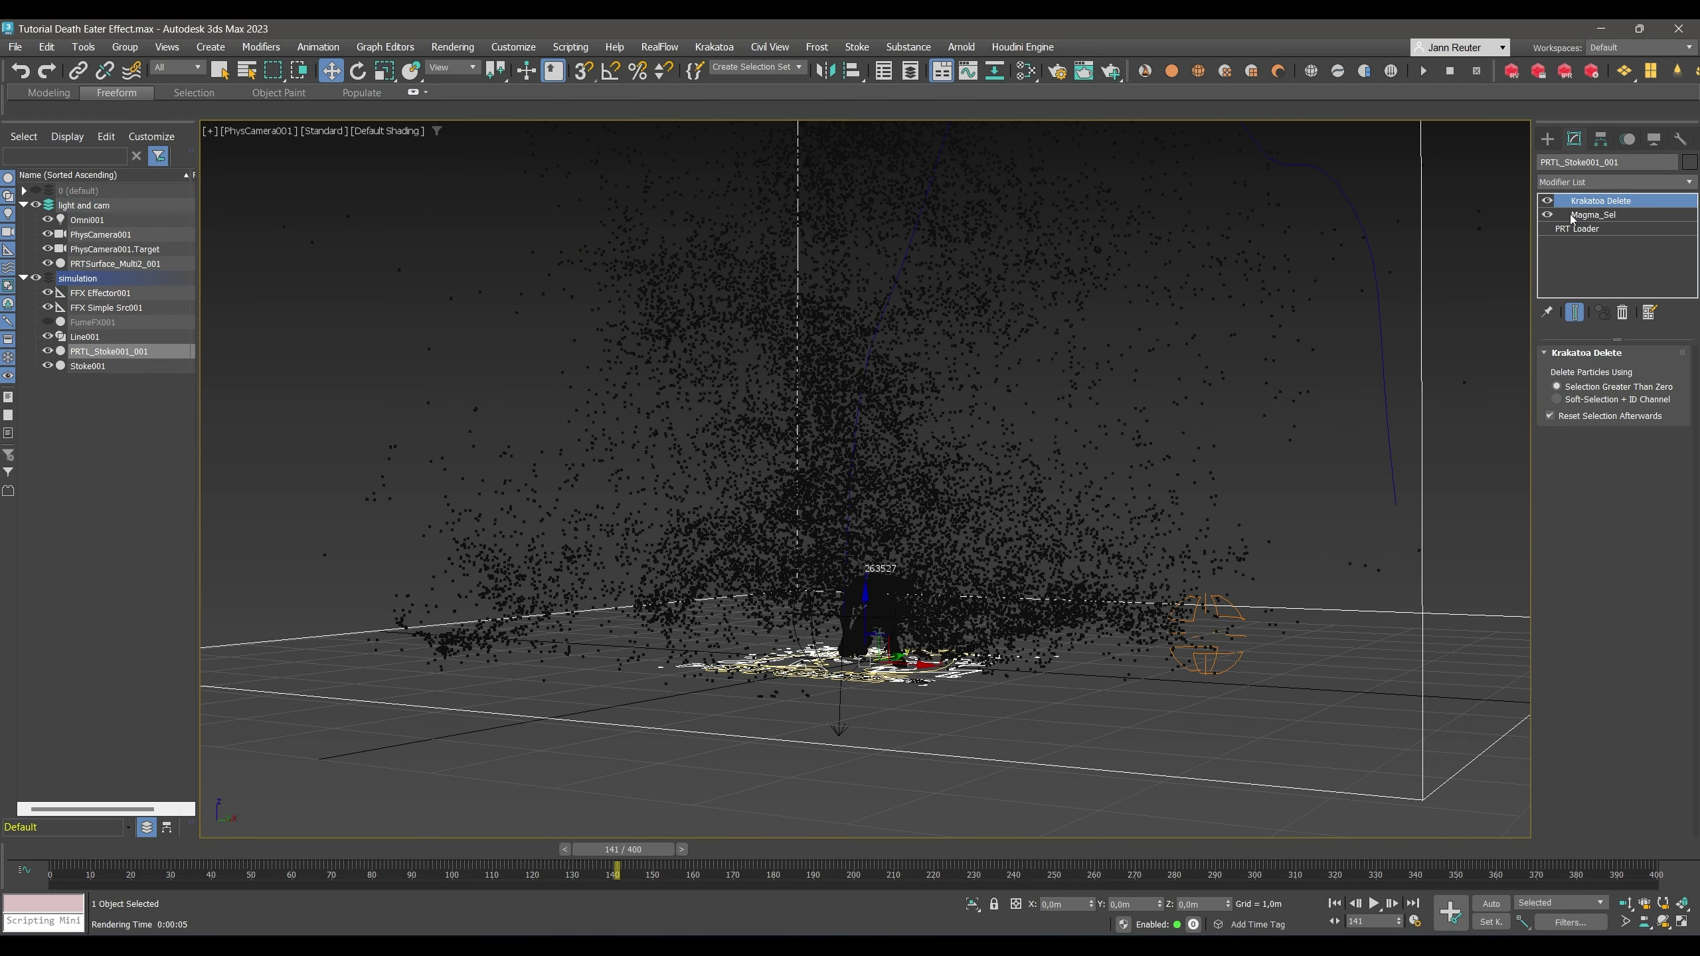
Delete the Multiply and Add nodes from the Magma_Sel flow of PRTL_Stoke001_001.
{"action": "left_click", "coordinate": [1593, 215]}
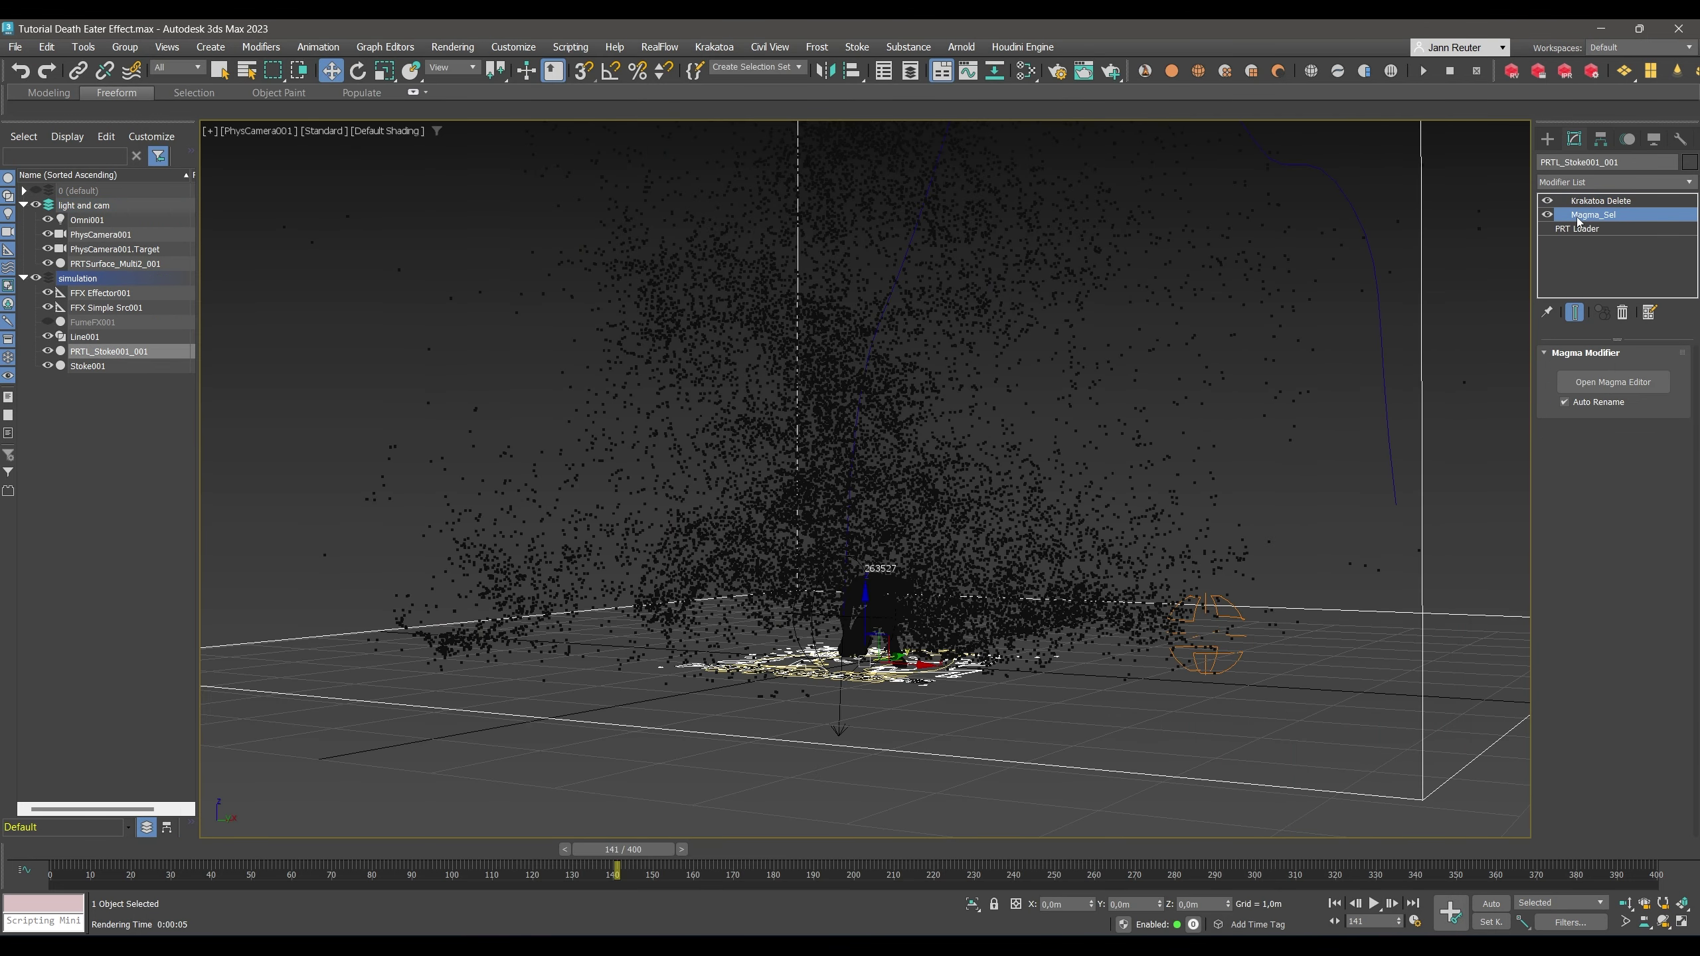
{"action": "left_click", "coordinate": [1596, 382]}
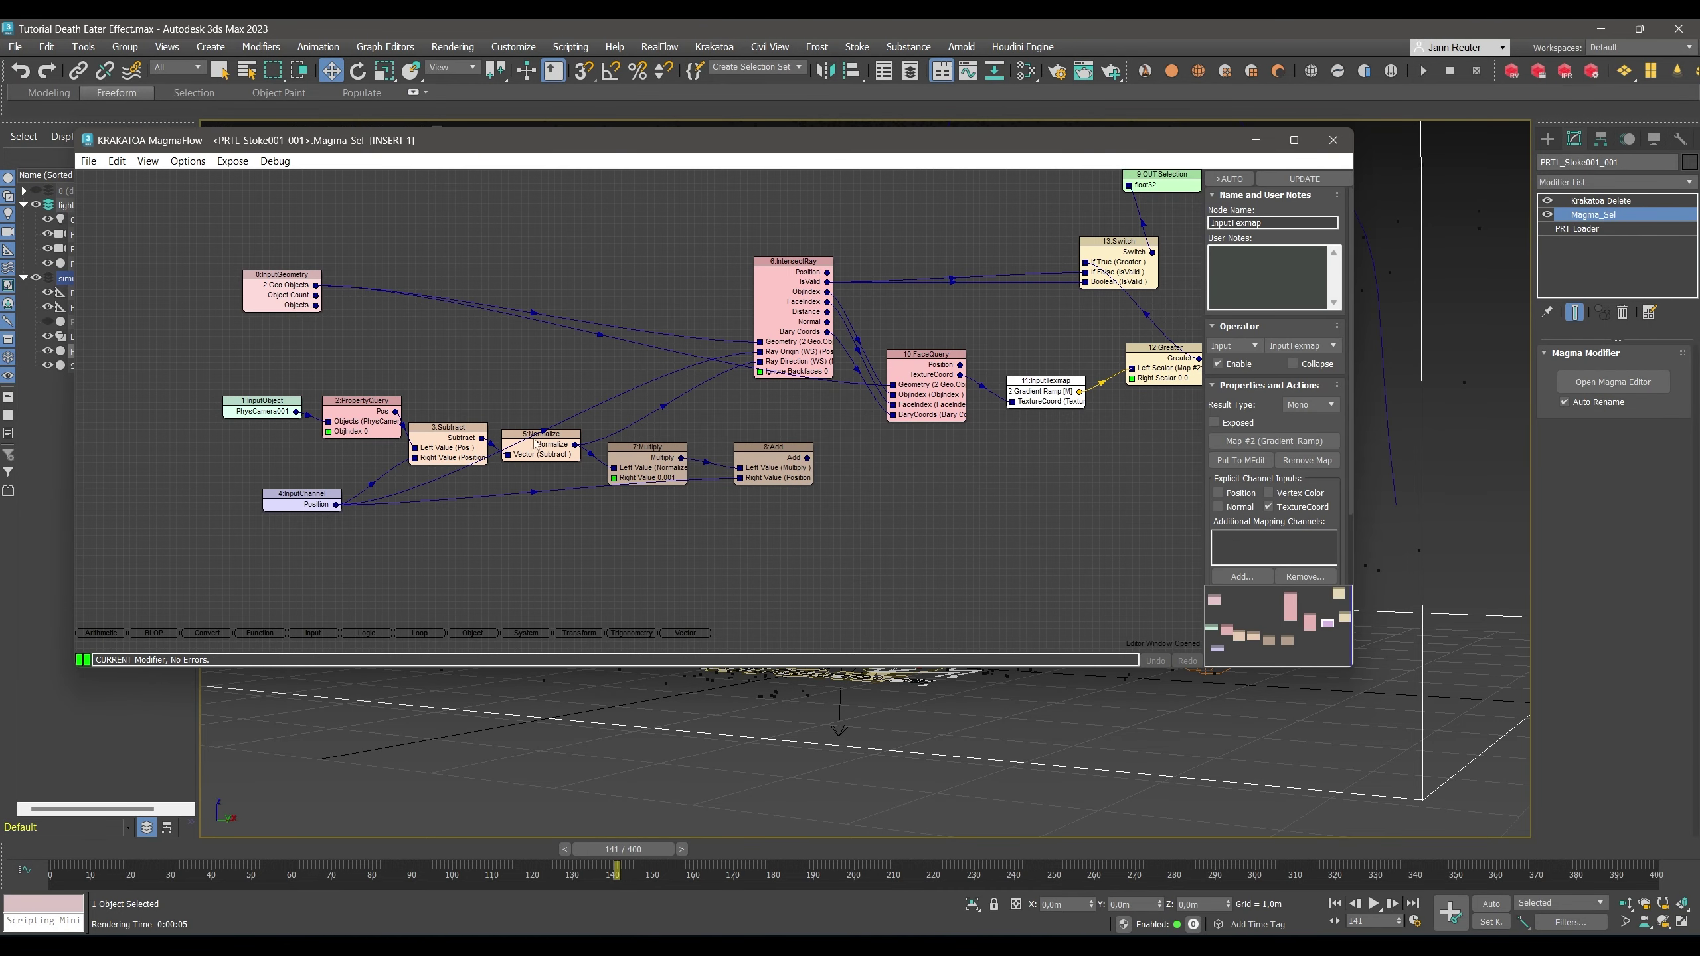
{"action": "left_click_drag", "start_coordinate": [844, 434], "coordinate": [581, 534]}
{"action": "key", "text": "Delete"}
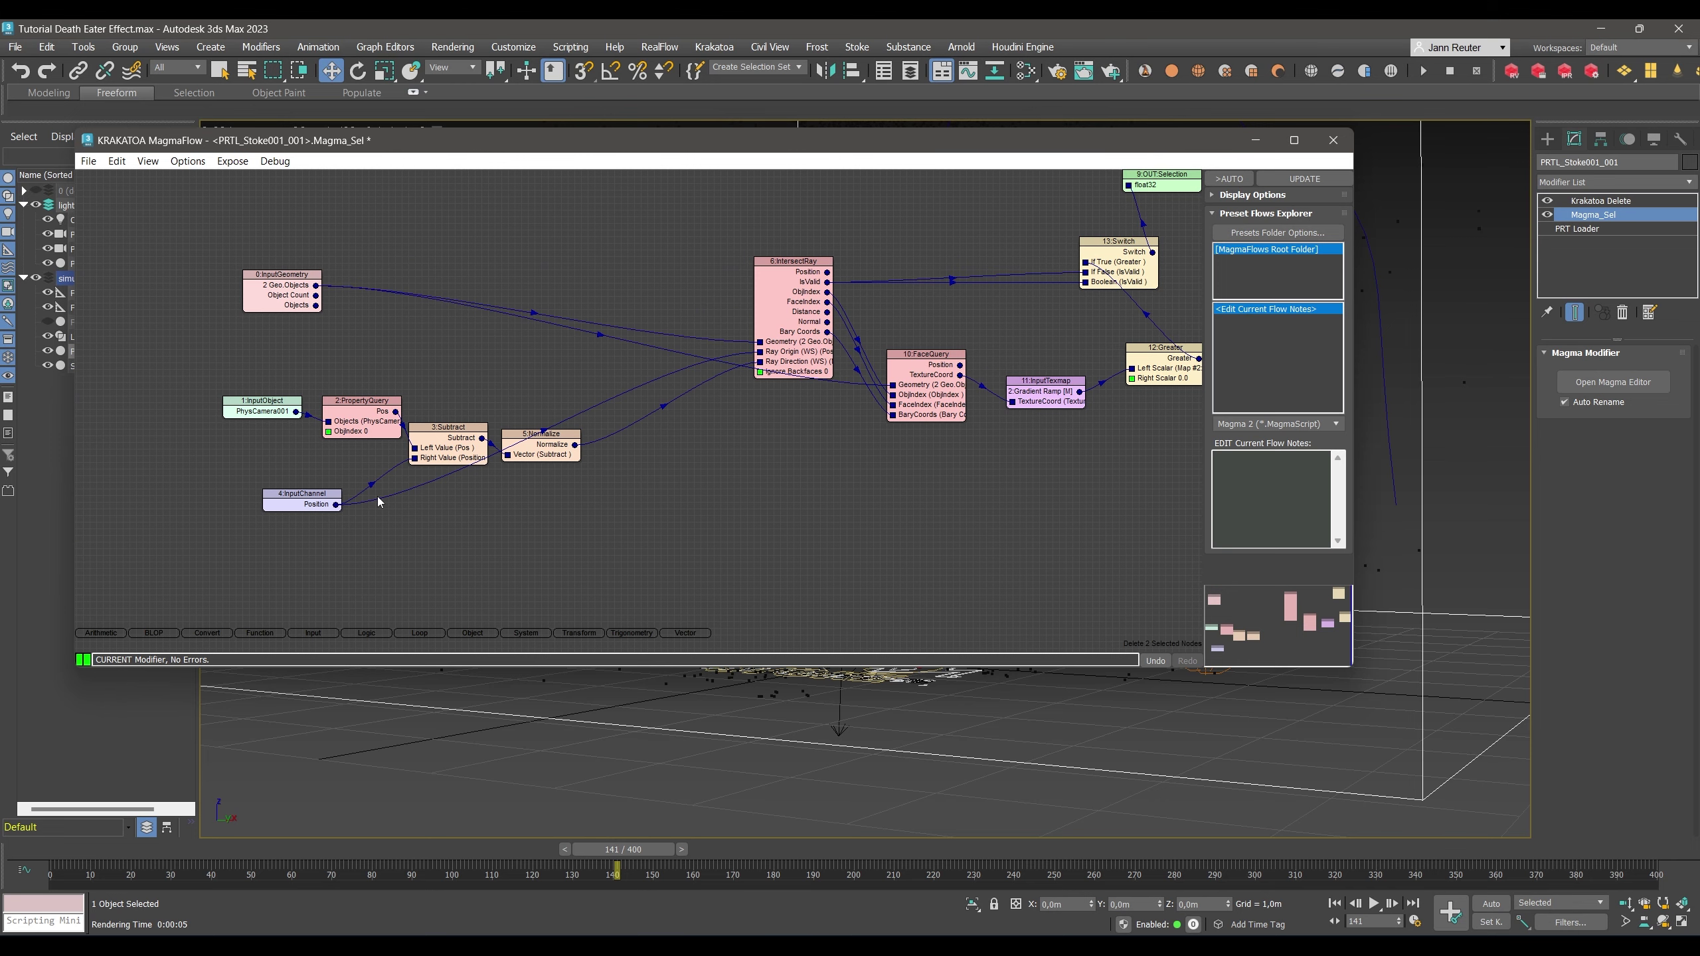
{"action": "left_click_drag", "start_coordinate": [308, 509], "coordinate": [281, 491]}
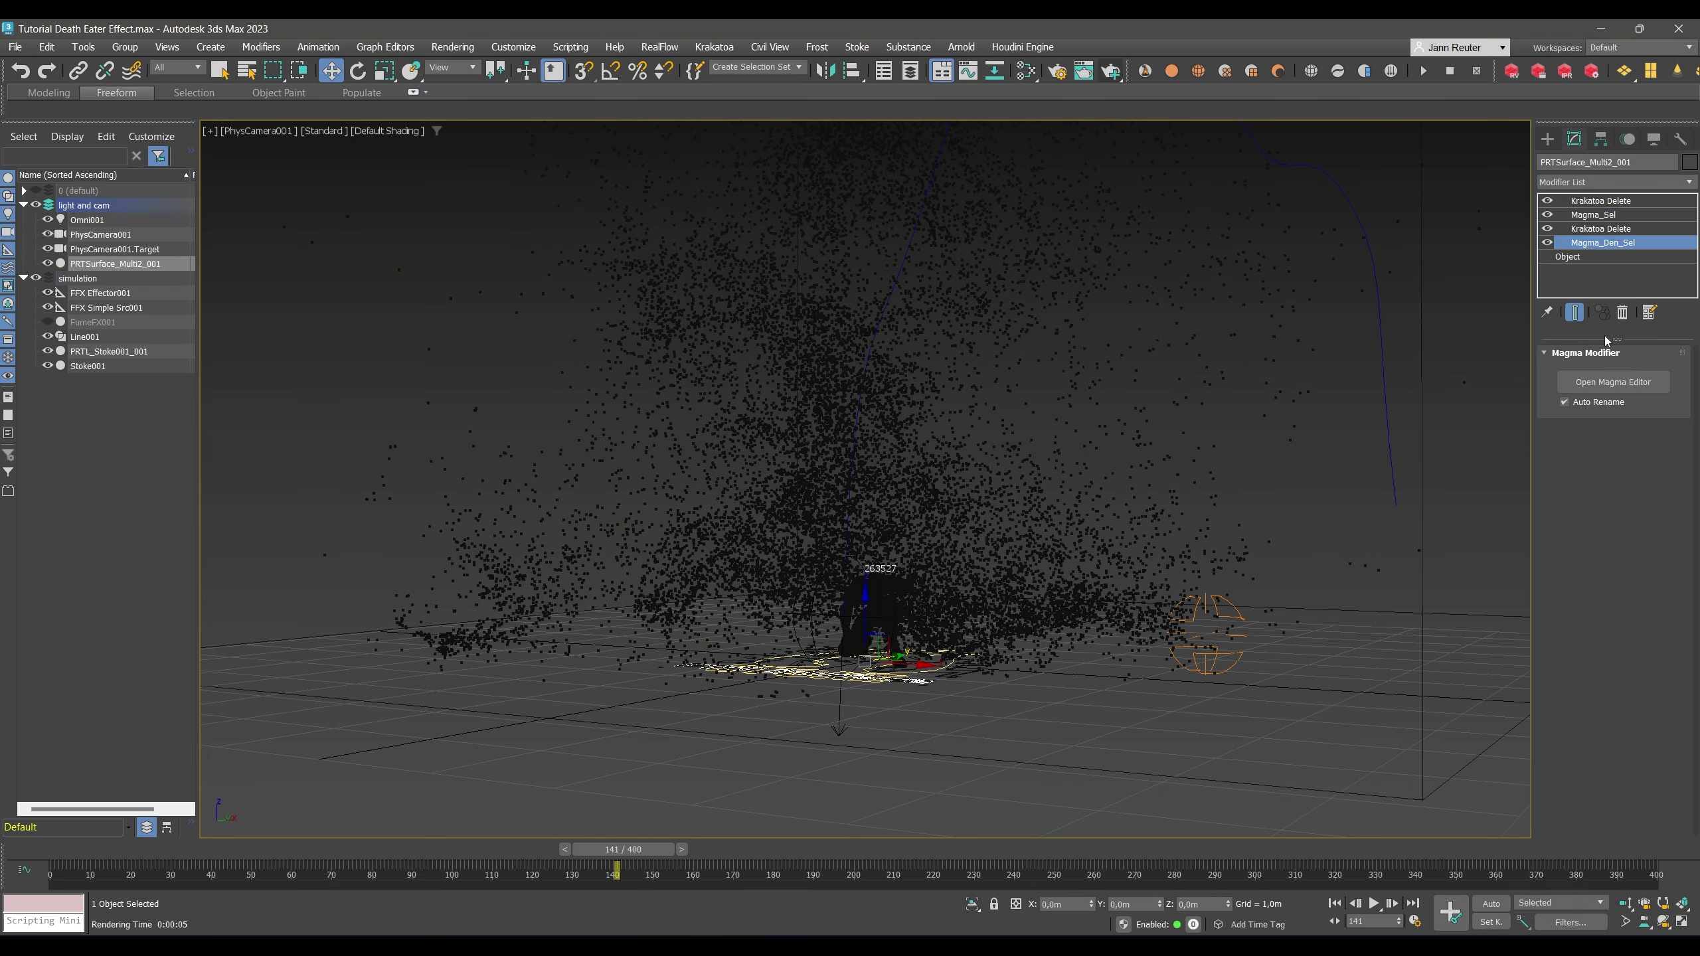
Review the Divide node in PRTSurface_Multi2_001's Magma_Den_Sel flow and the base object's seed count, and close the editor.
{"action": "left_click", "coordinate": [1609, 383]}
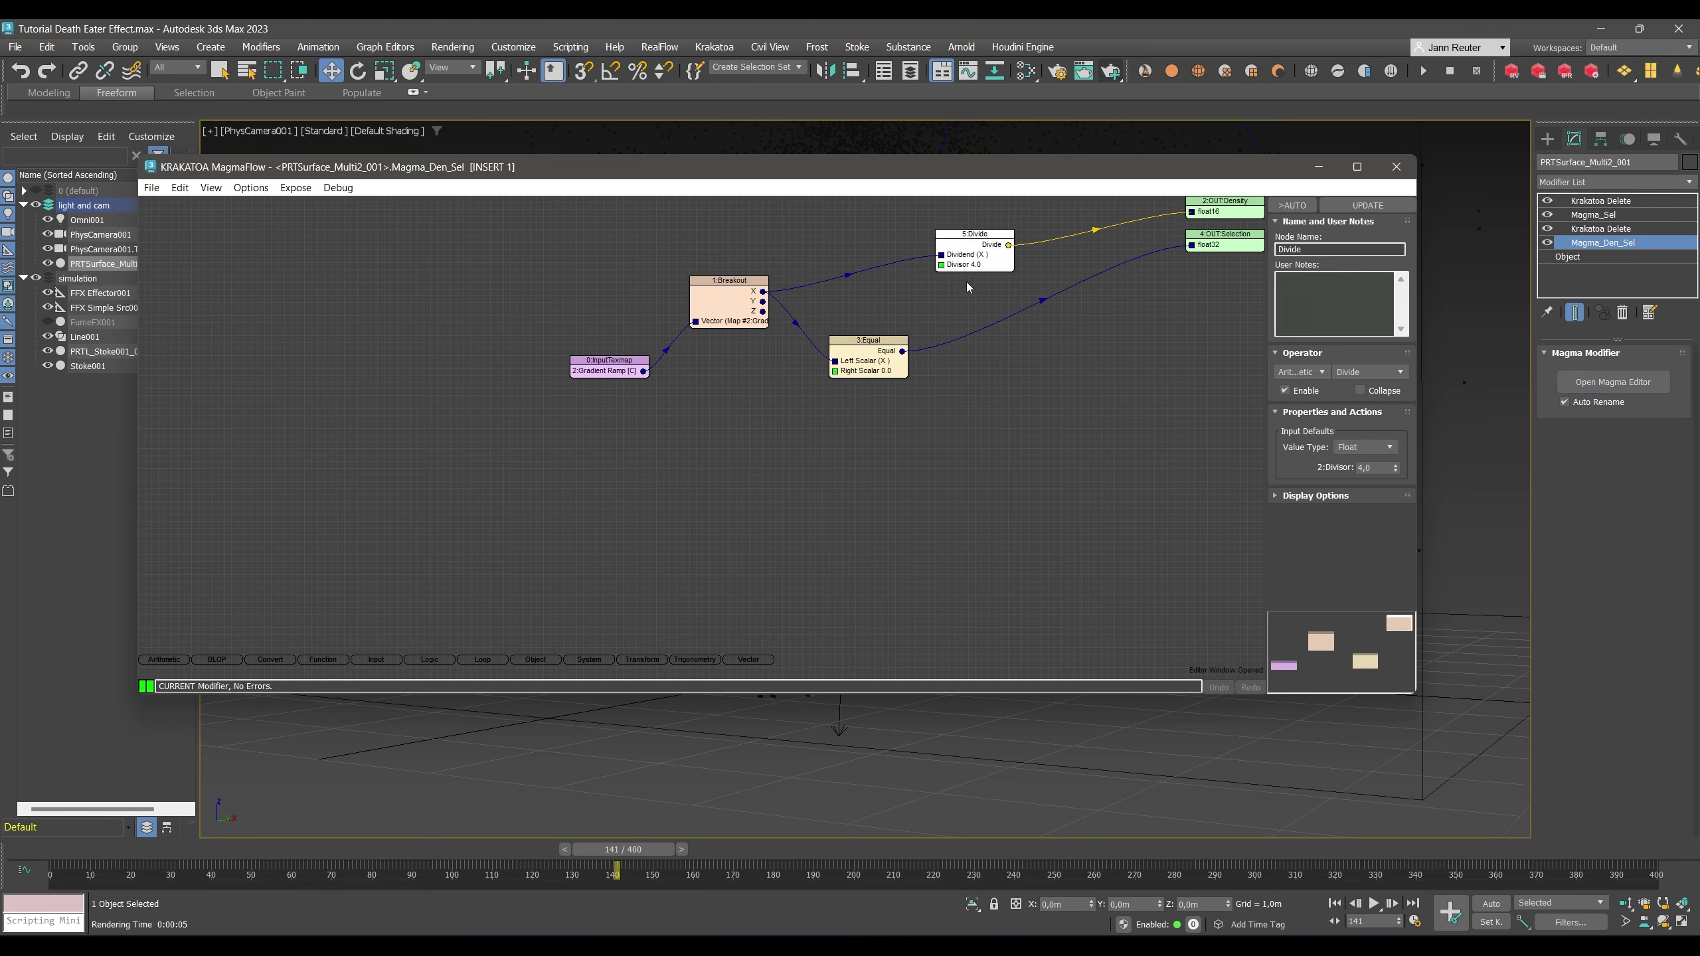
{"action": "left_click", "coordinate": [987, 244]}
{"action": "left_click", "coordinate": [1568, 256]}
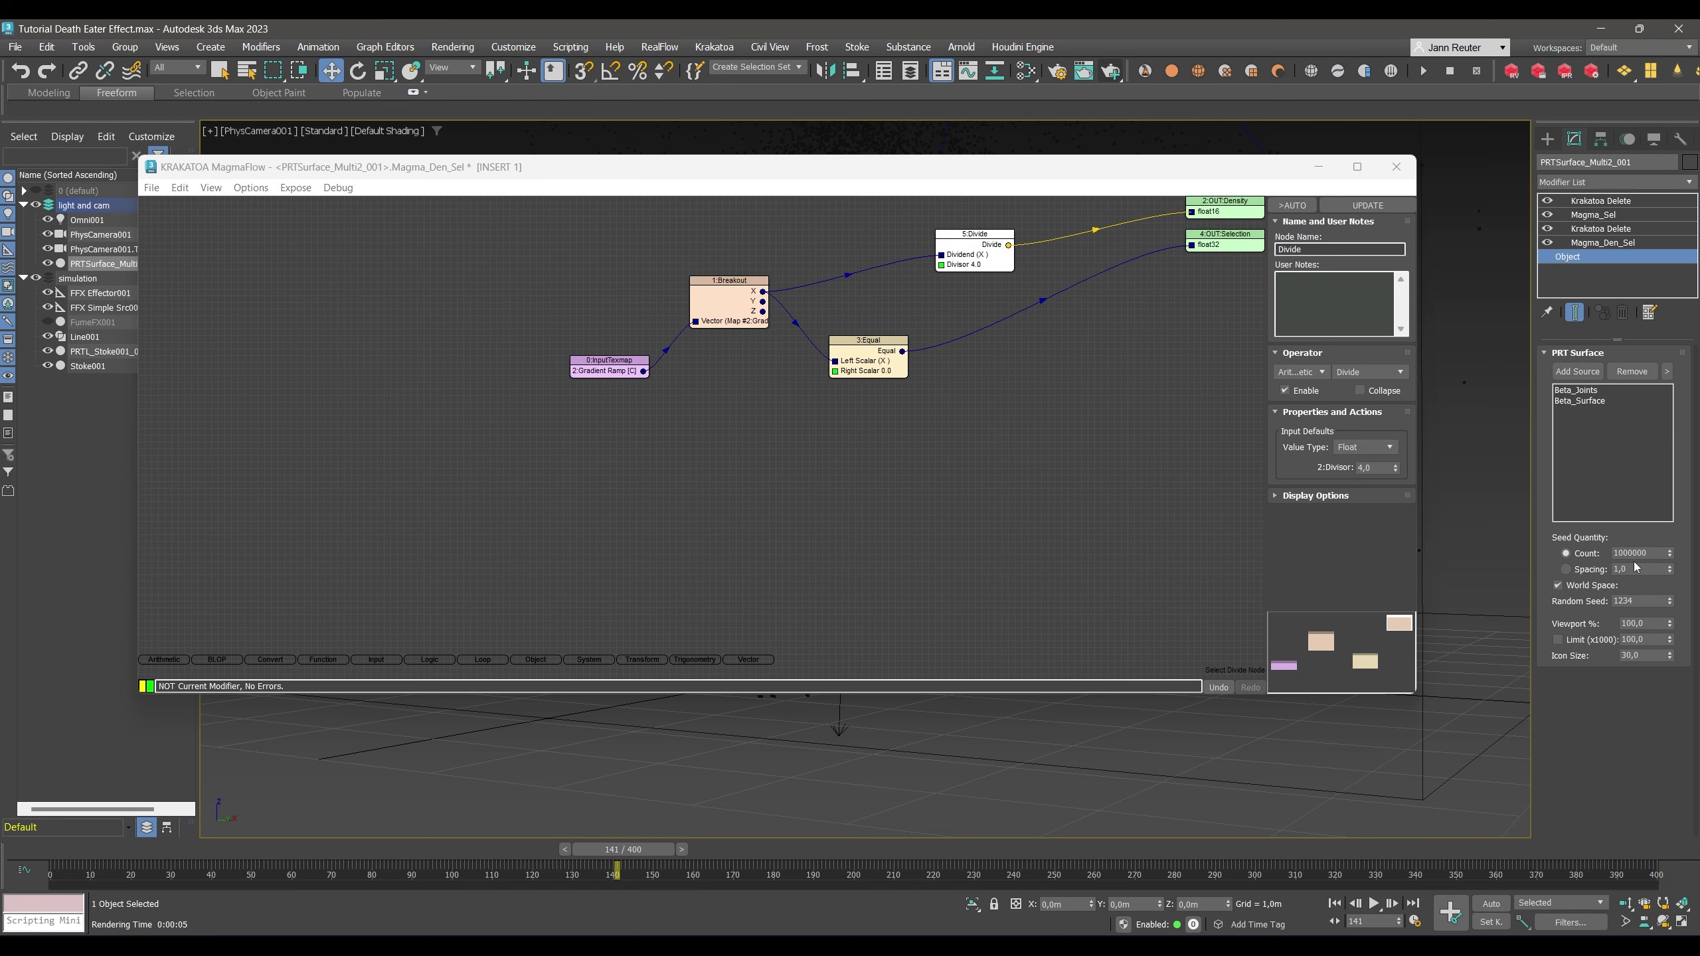
{"action": "left_click", "coordinate": [1396, 167]}
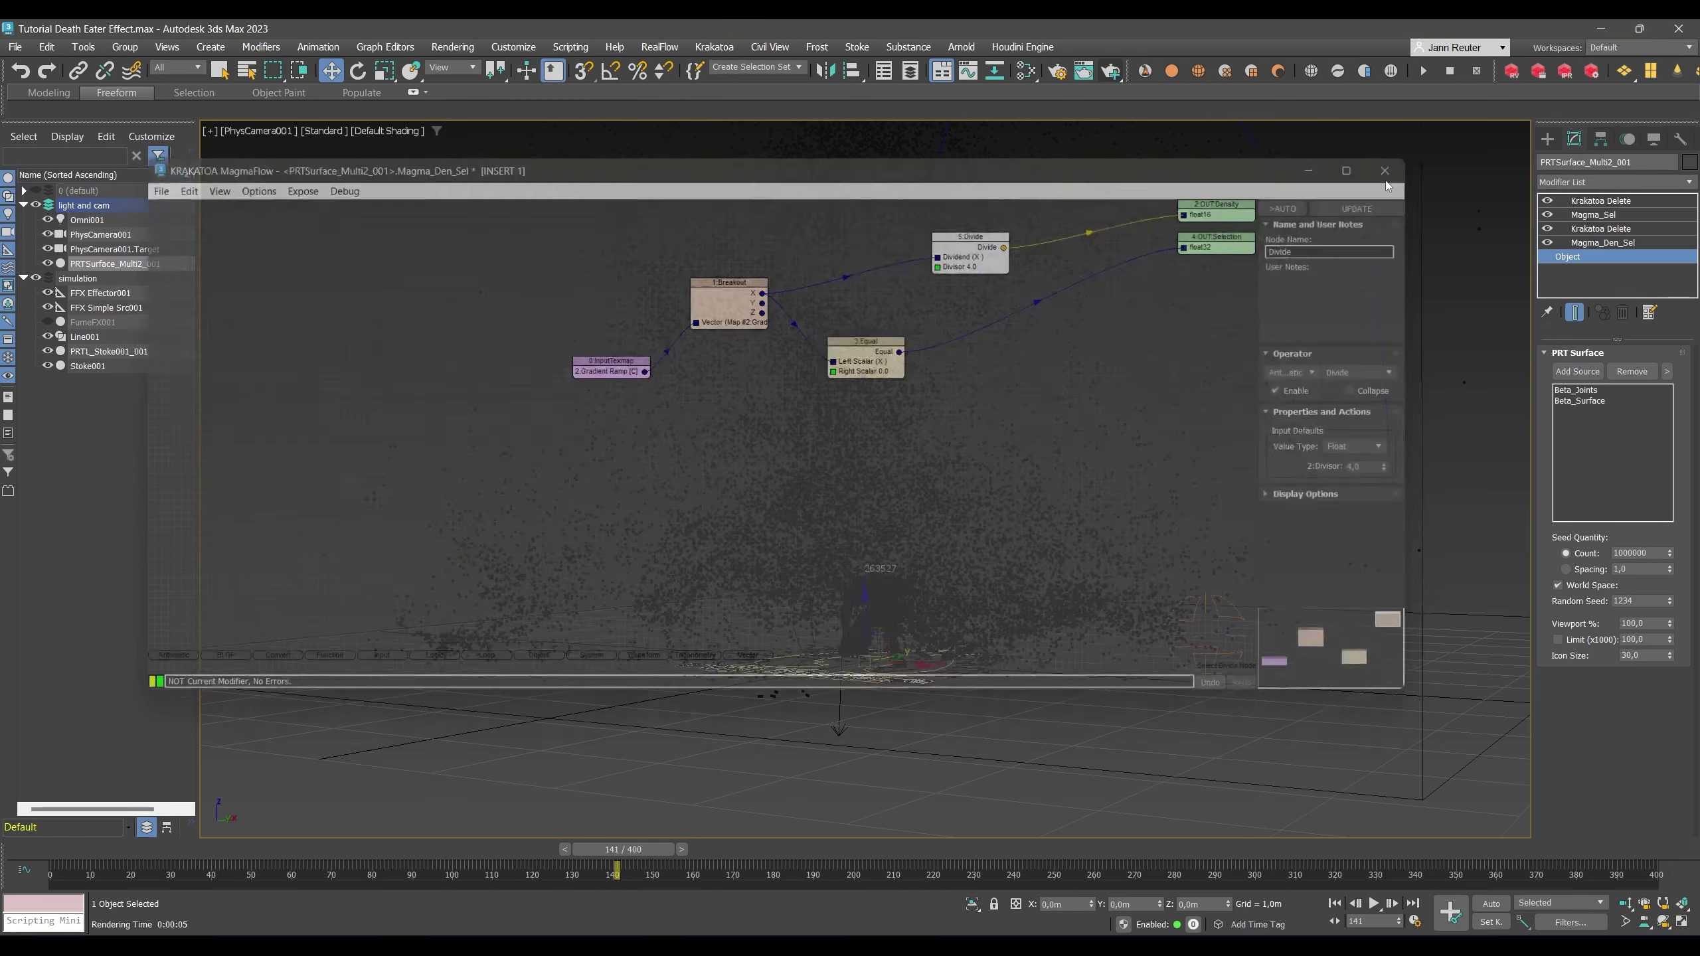
Render the camera view at frame 188 and advance the timeline to about frame 221.
{"action": "left_click_drag", "start_coordinate": [623, 850], "coordinate": [778, 848]}
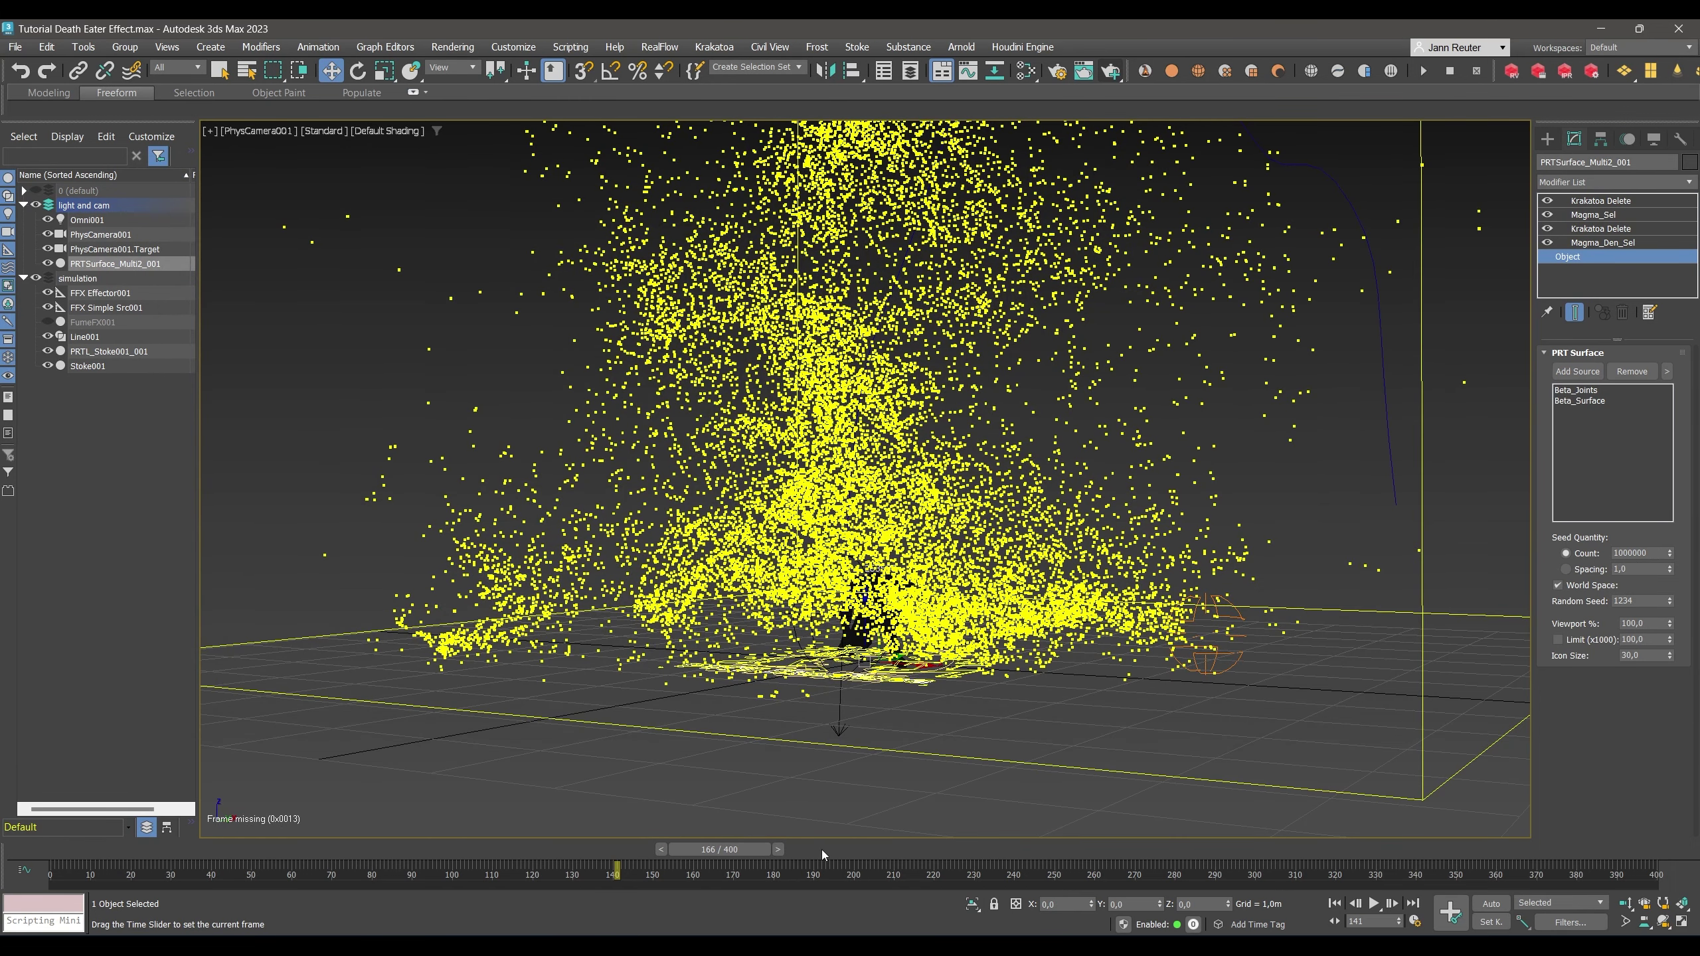
{"action": "key", "text": "comma"}
{"action": "left_click", "coordinate": [1113, 69]}
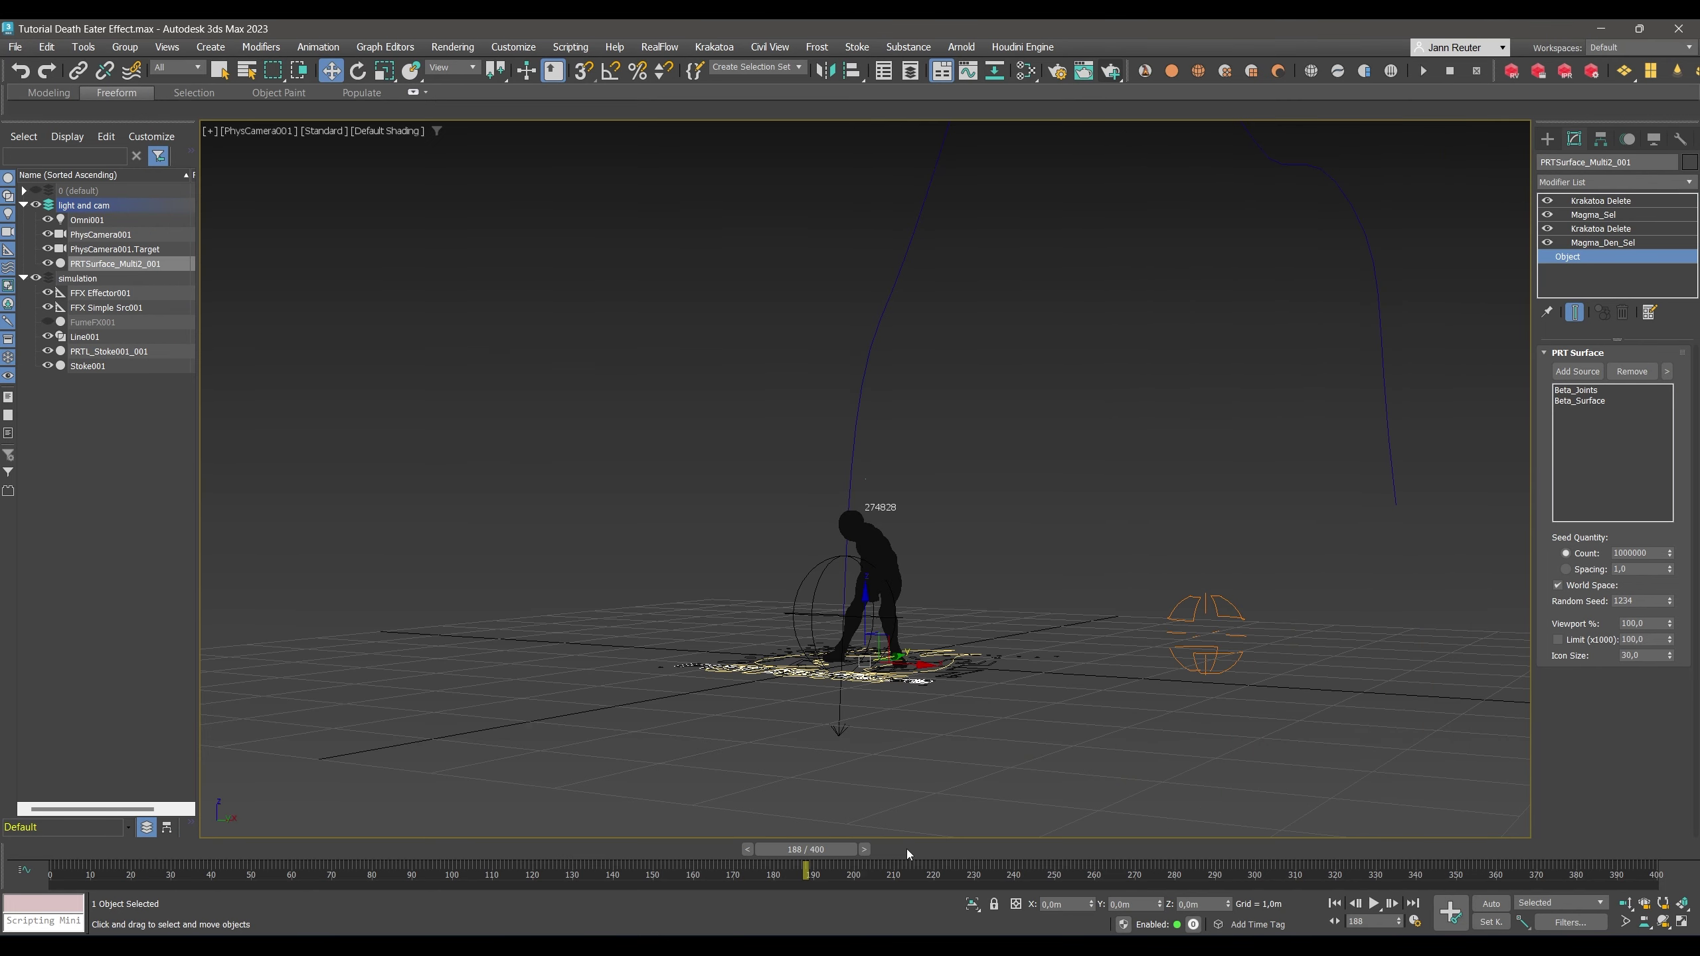
{"action": "left_click_drag", "start_coordinate": [905, 849], "coordinate": [947, 850]}
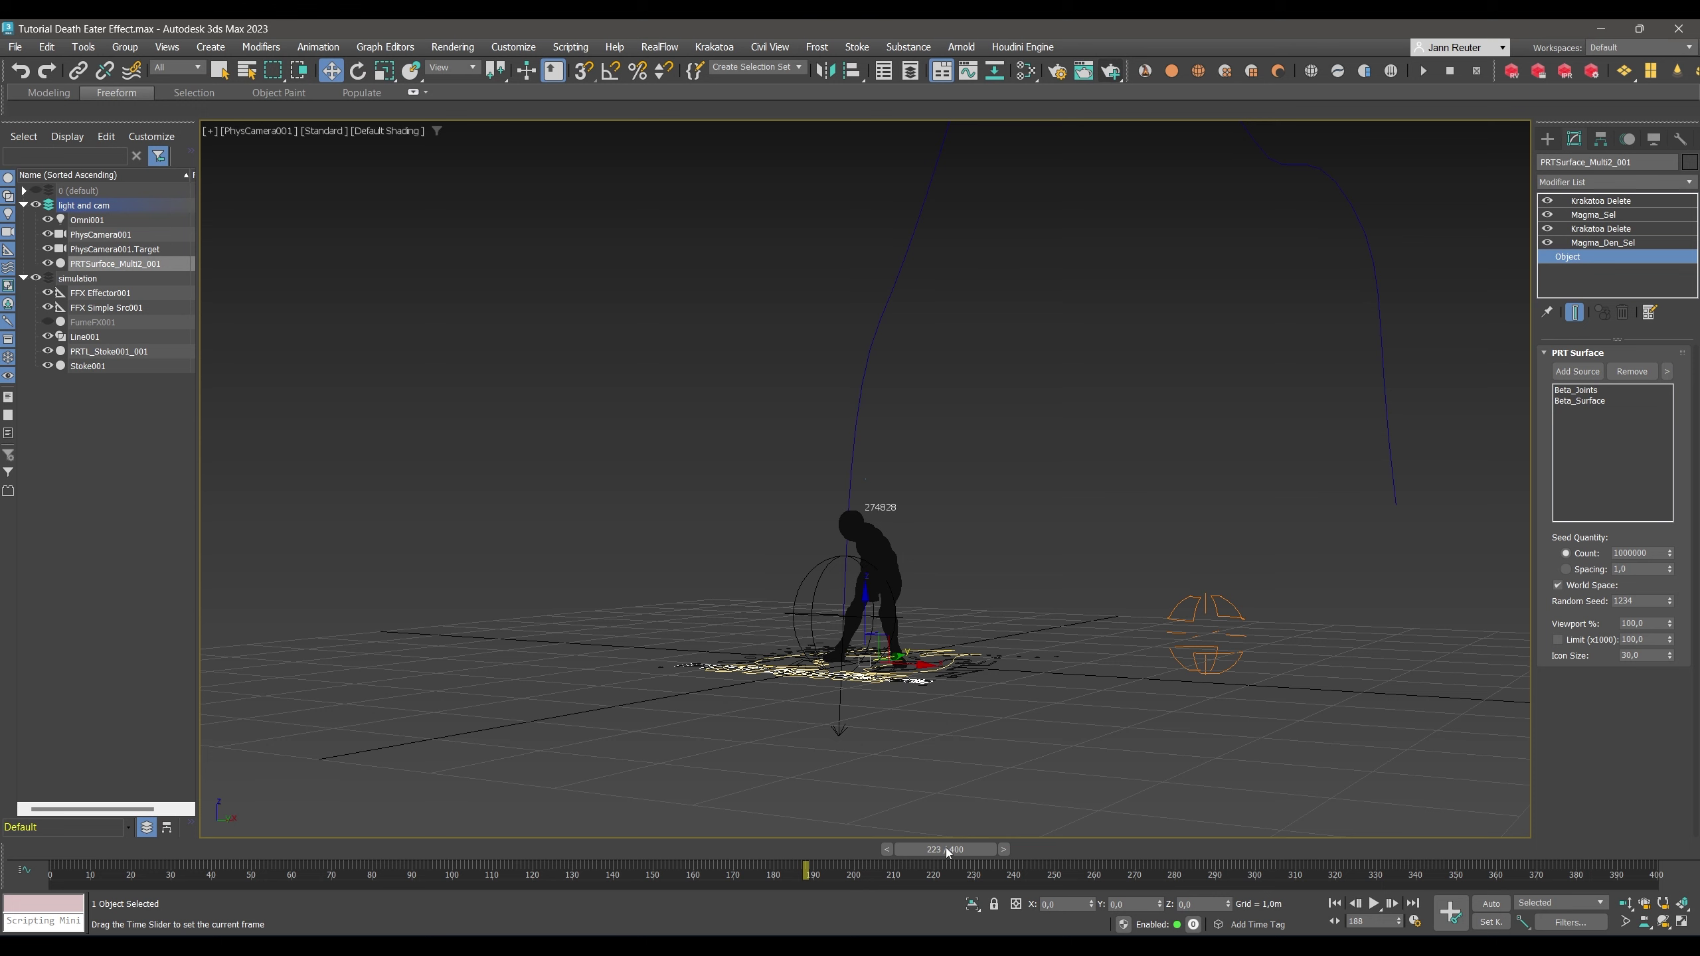